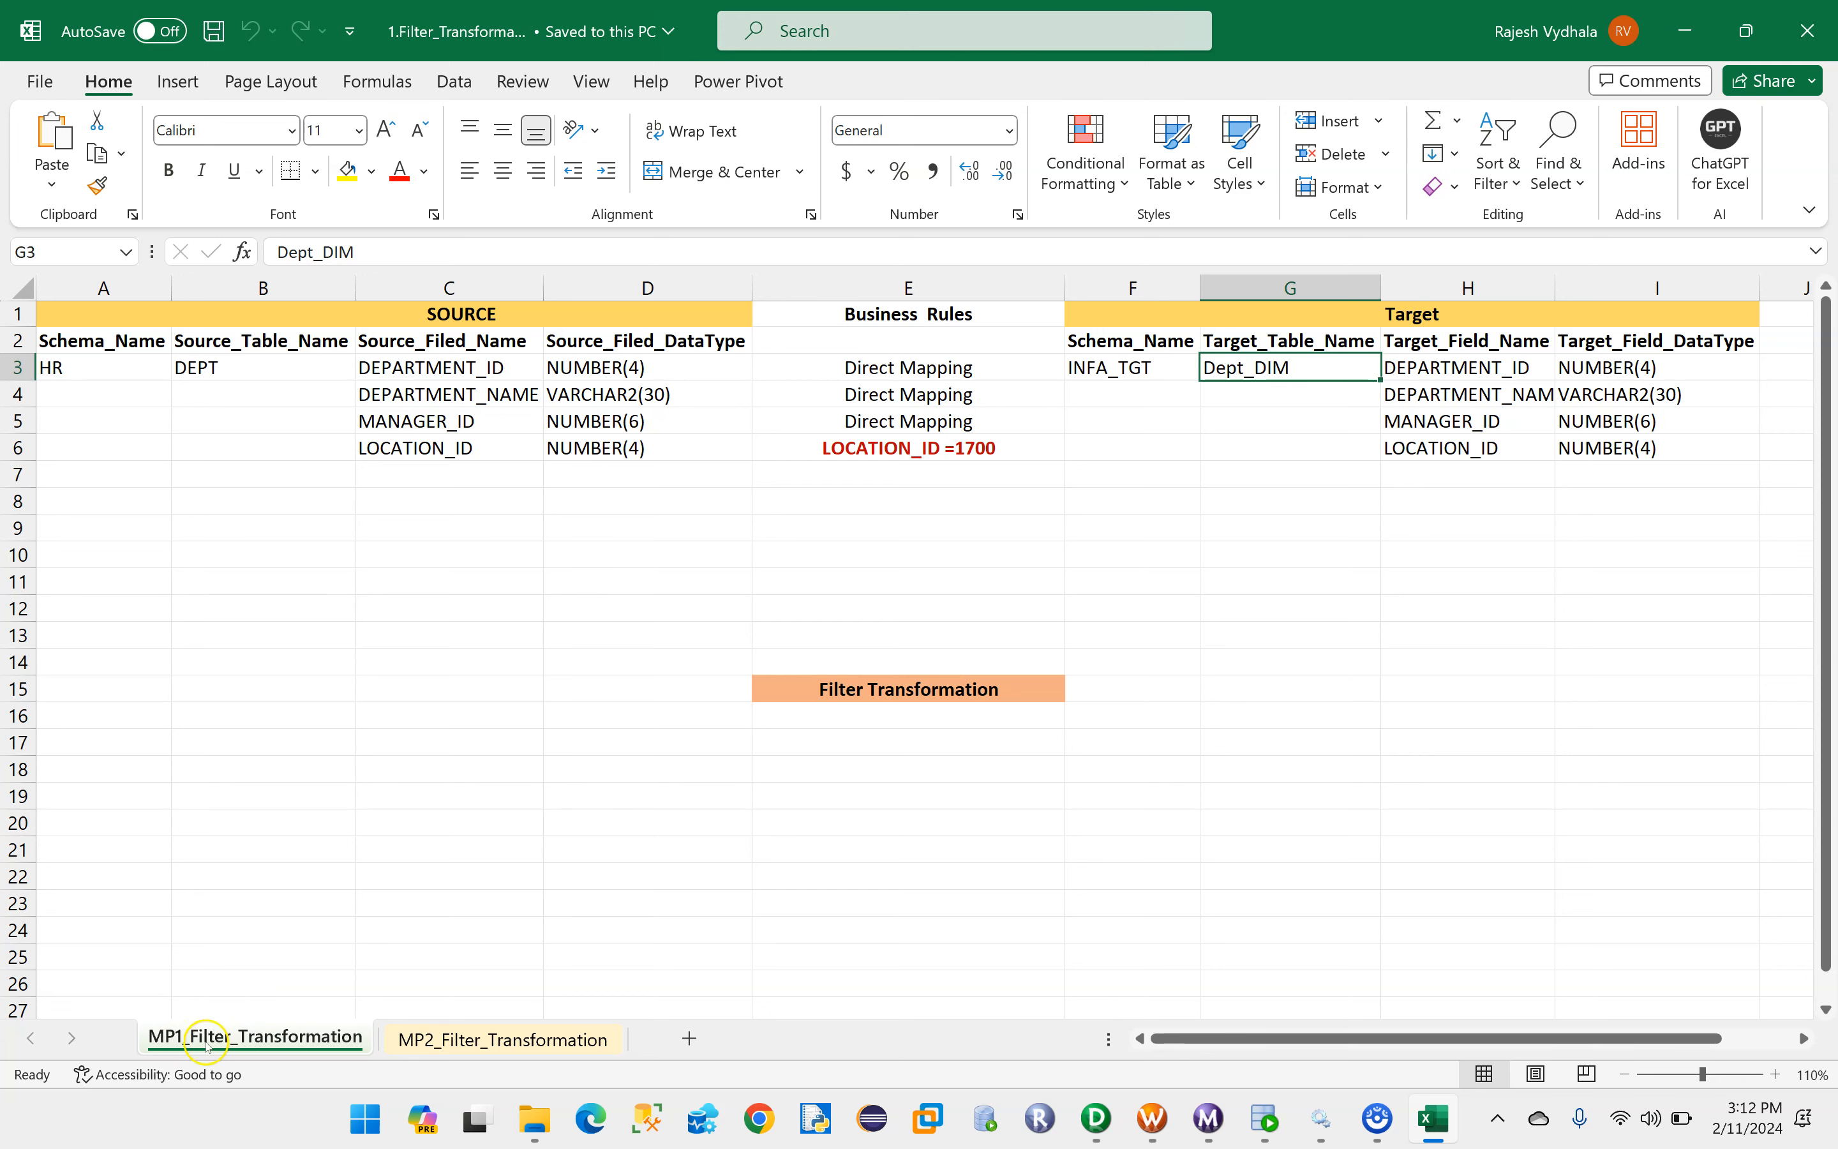
- Review the MP1_Filter_Transformation sheet's source table, target table and LOCATION_ID business rule
click(217, 367)
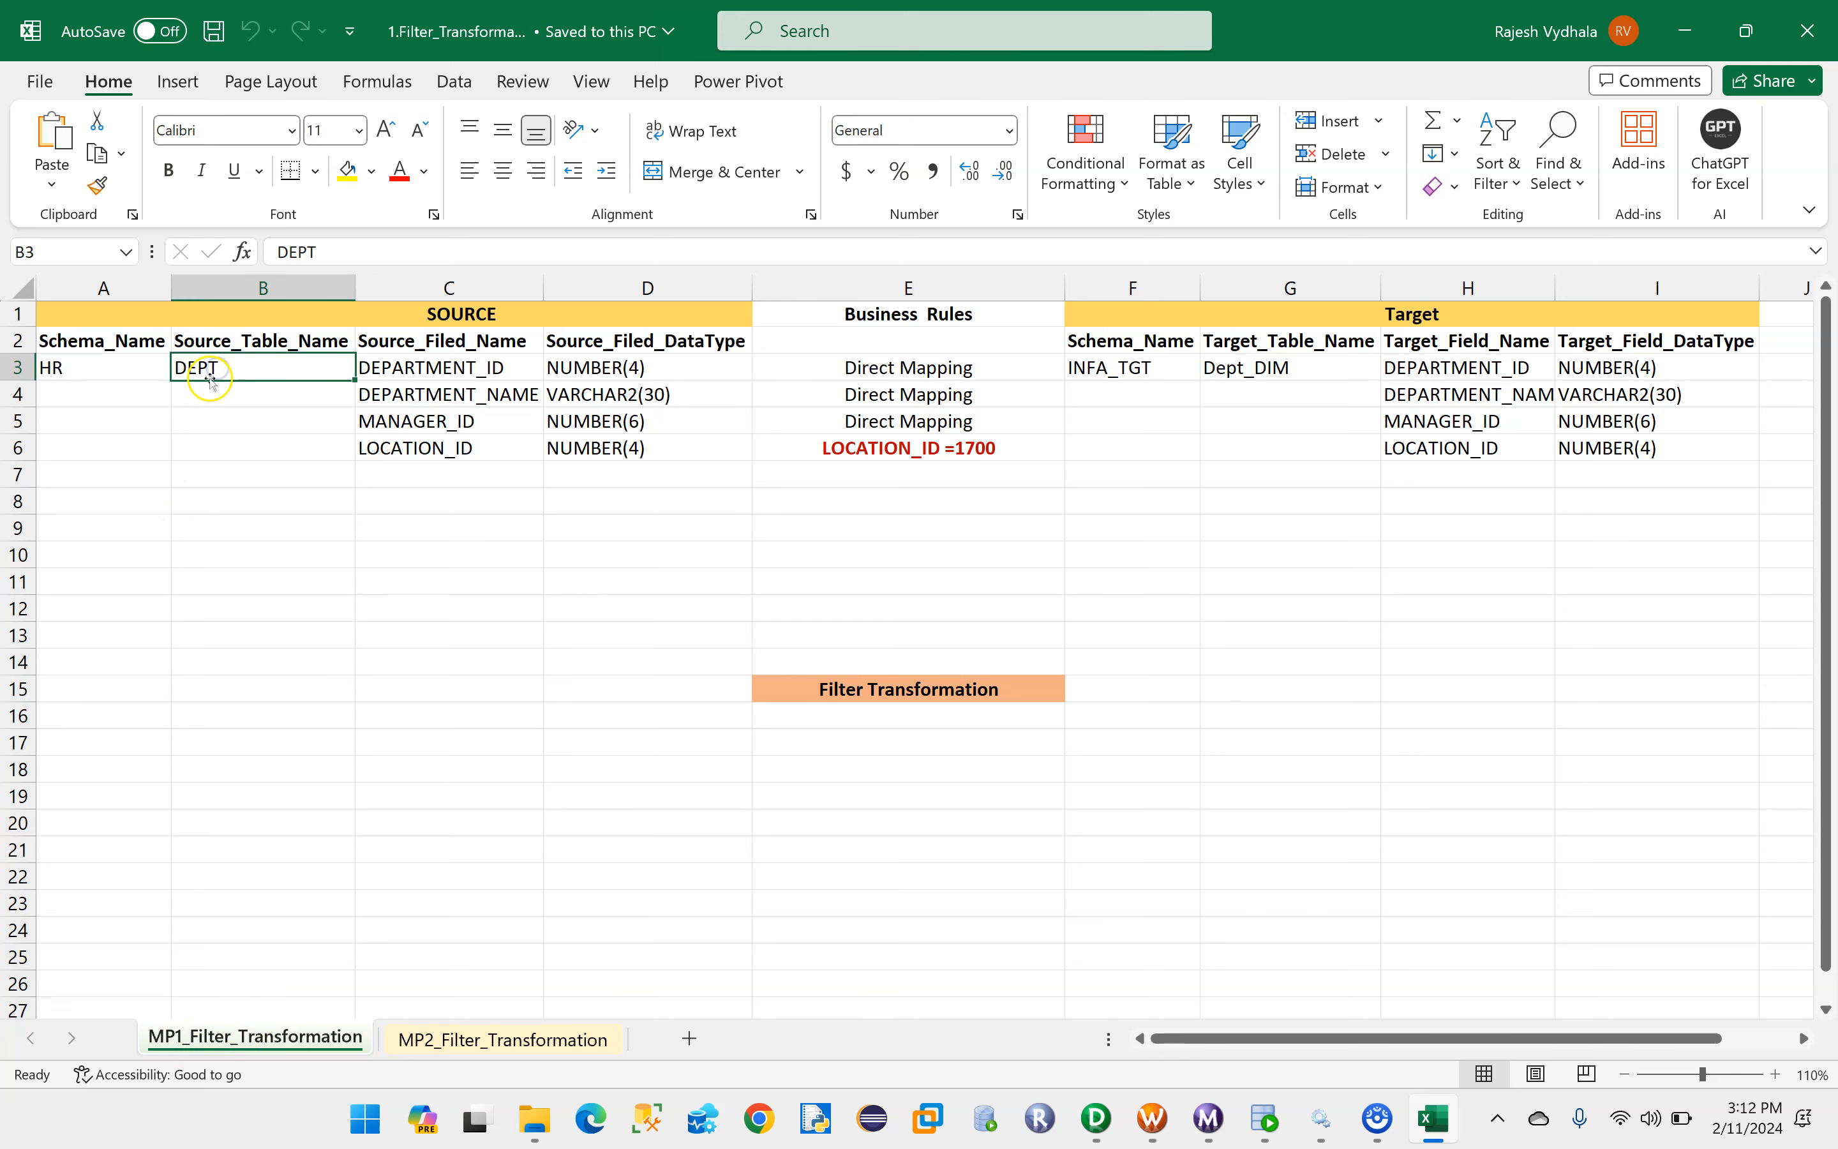
click(1227, 371)
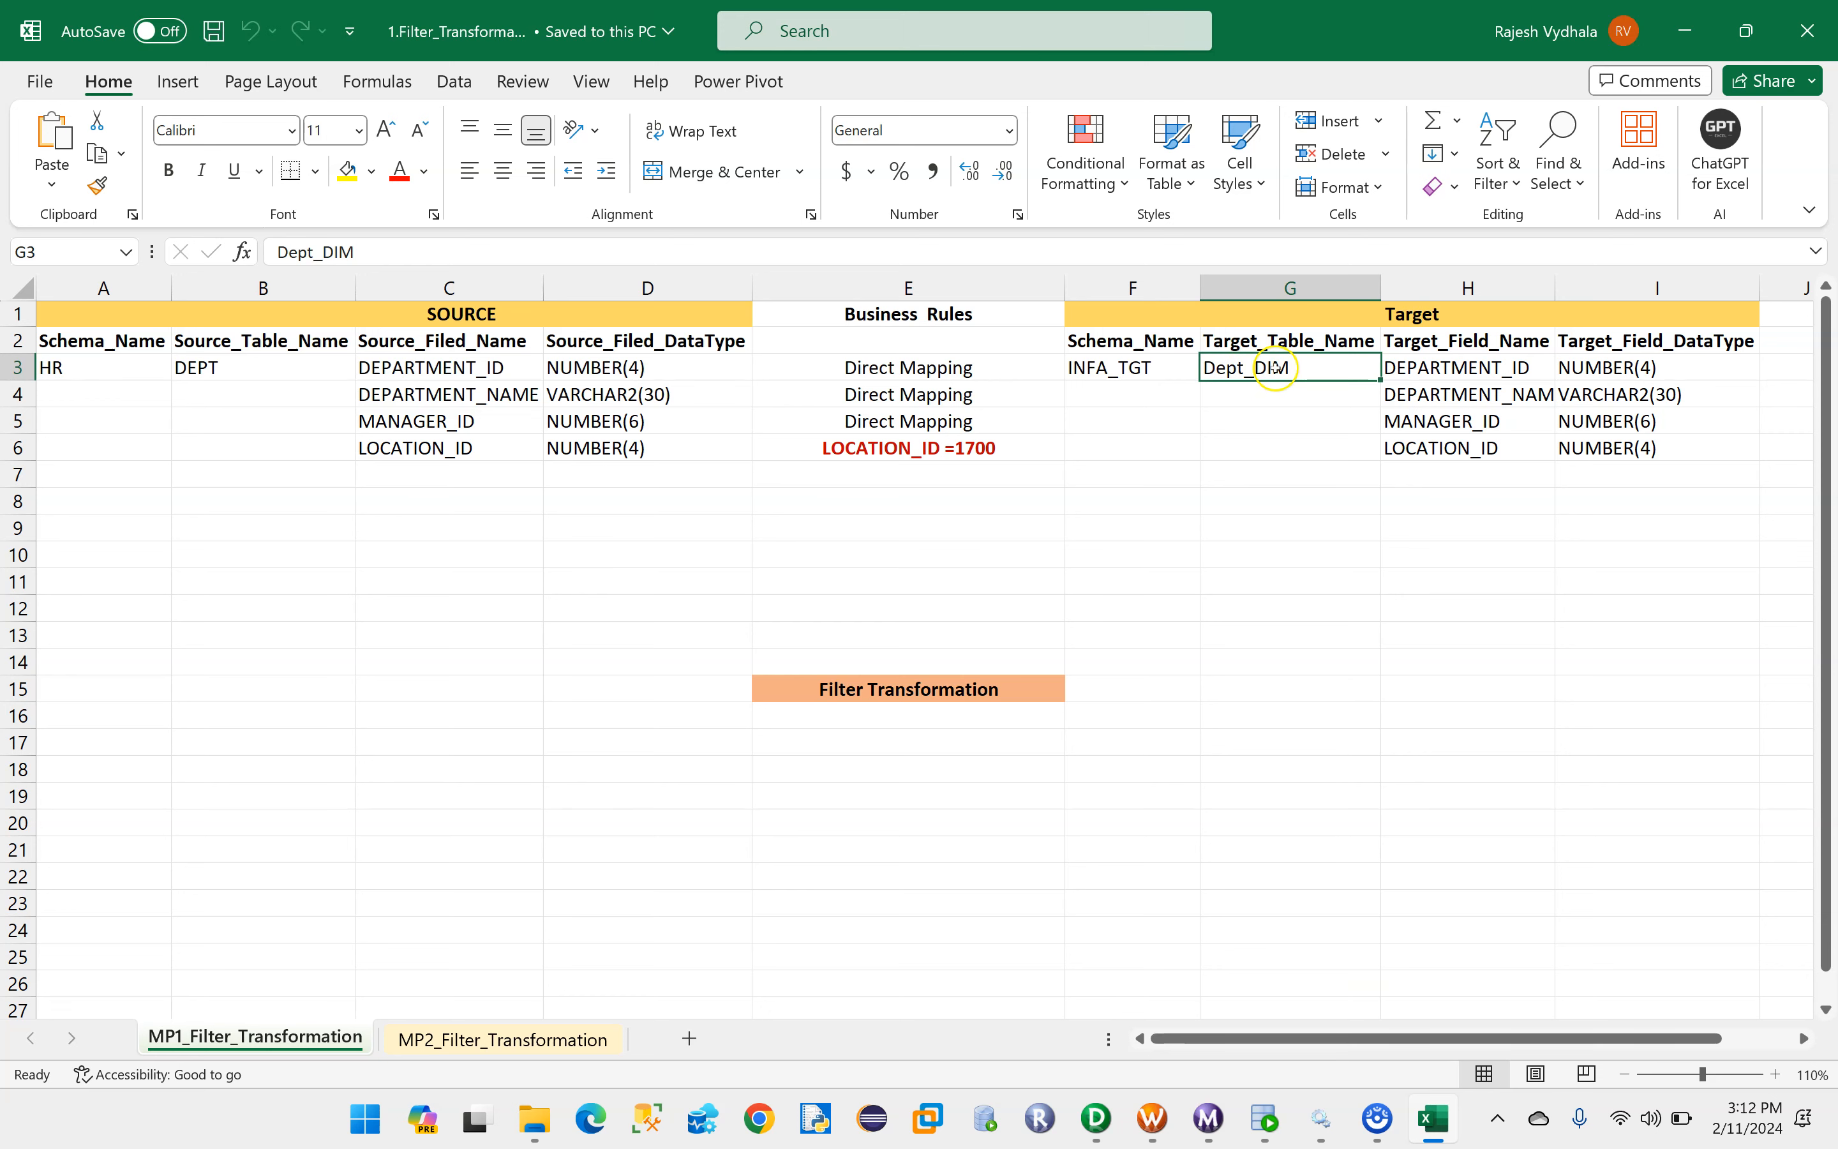
click(182, 368)
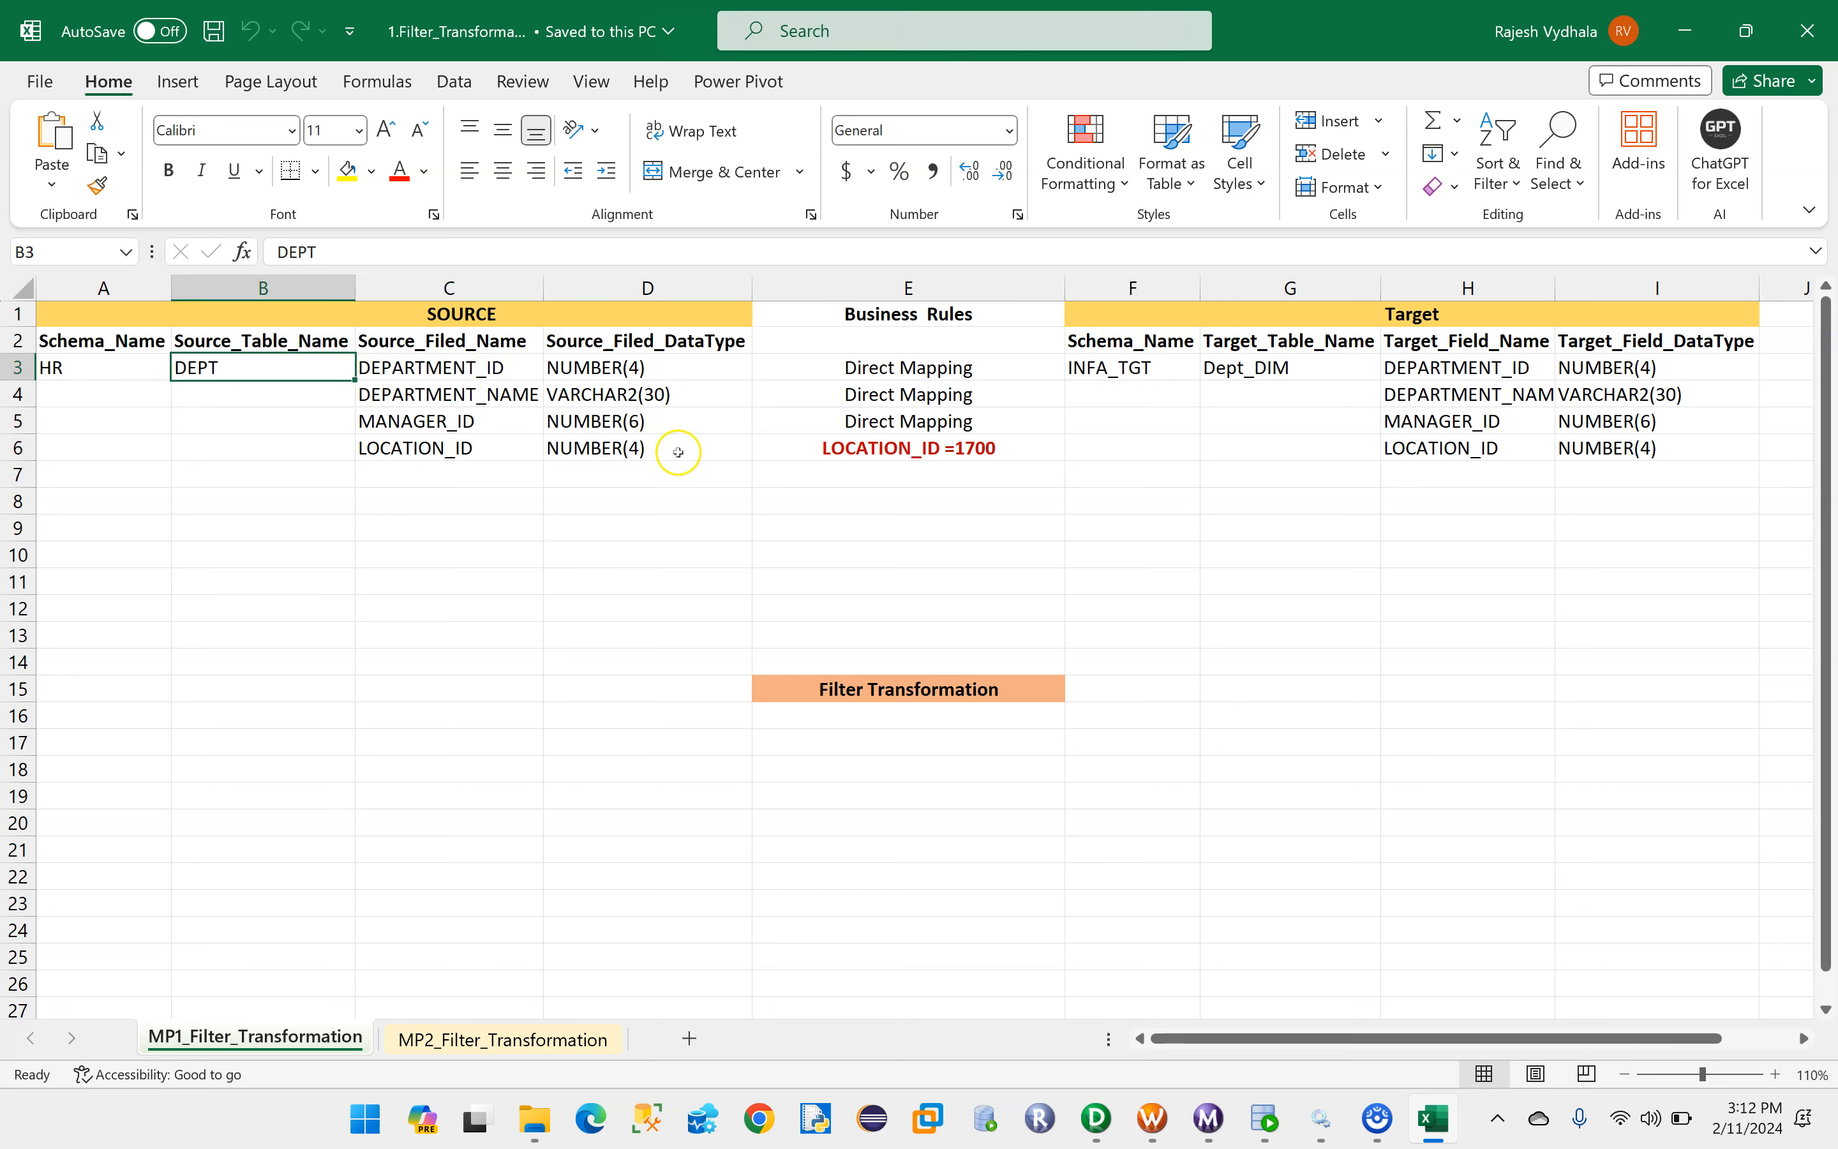
click(885, 459)
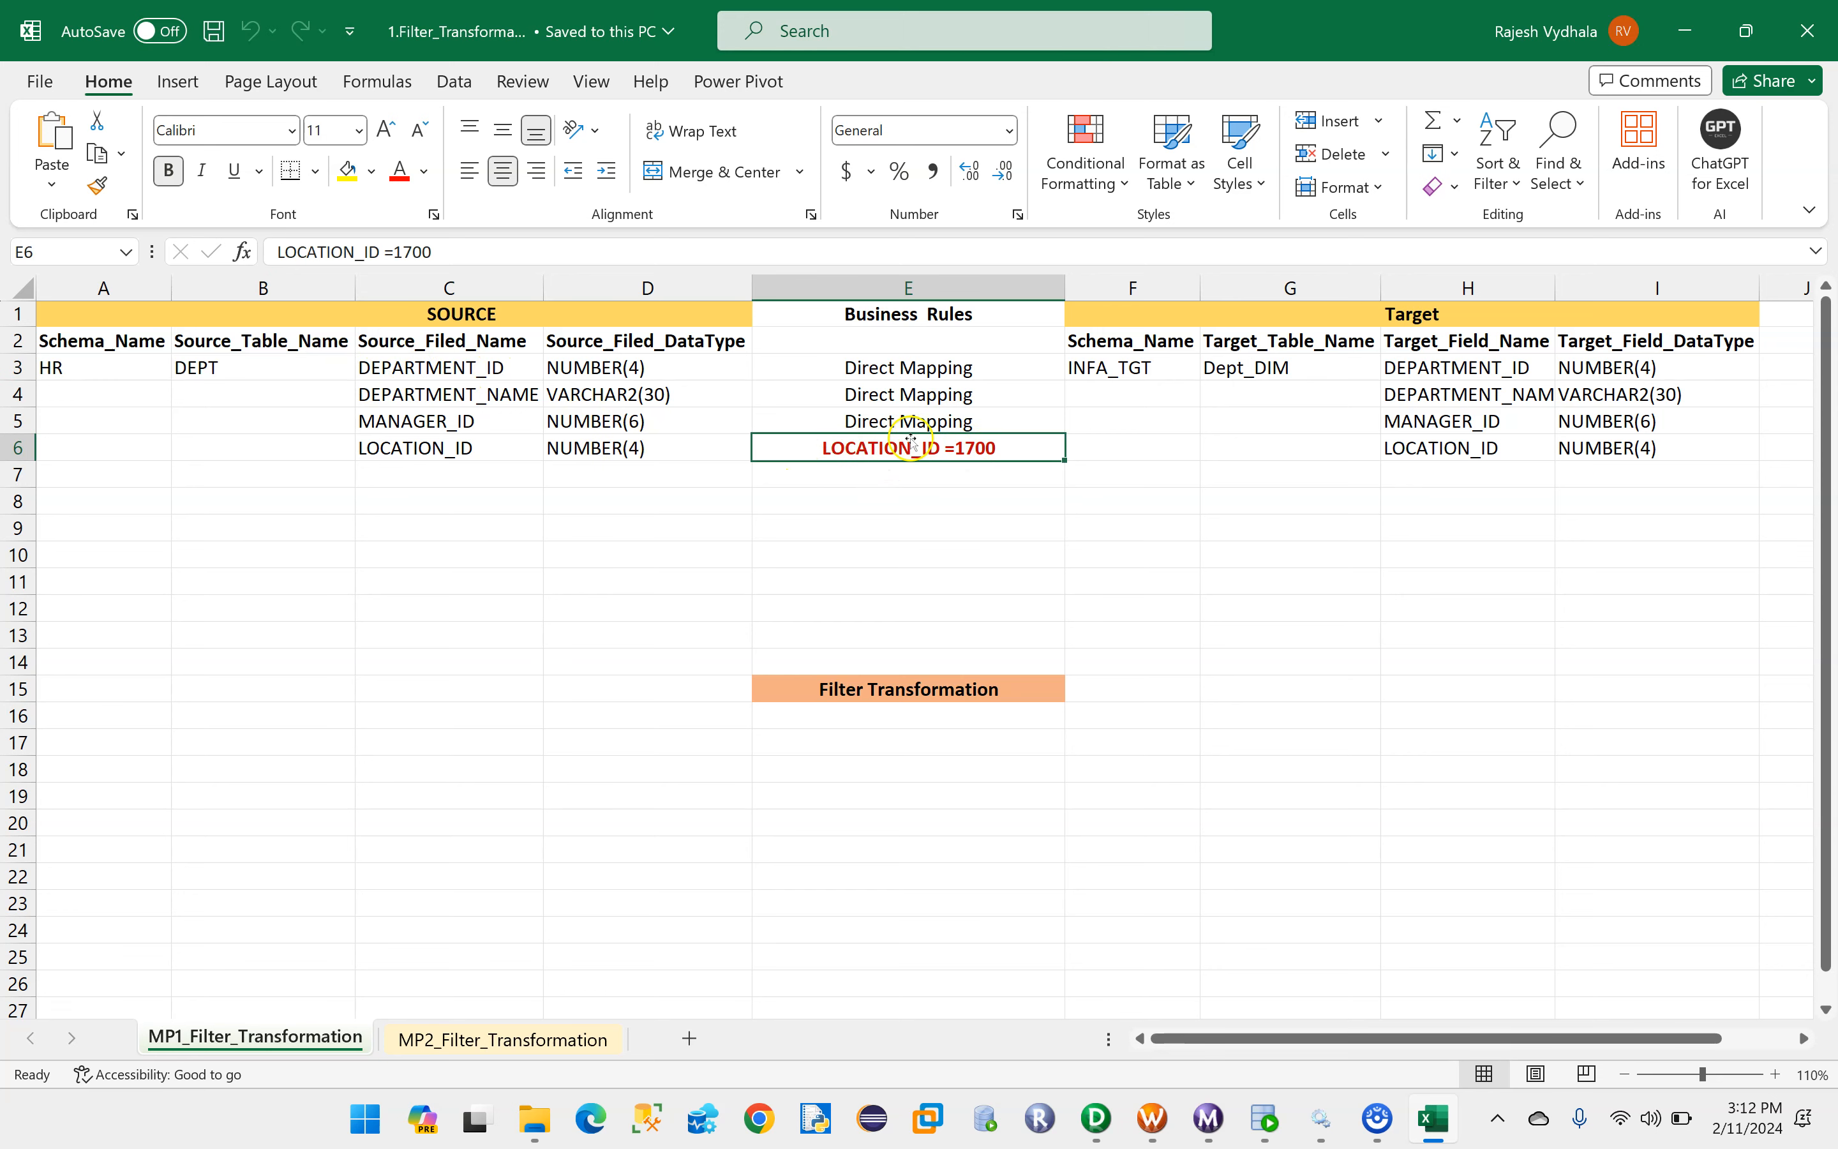
click(1216, 370)
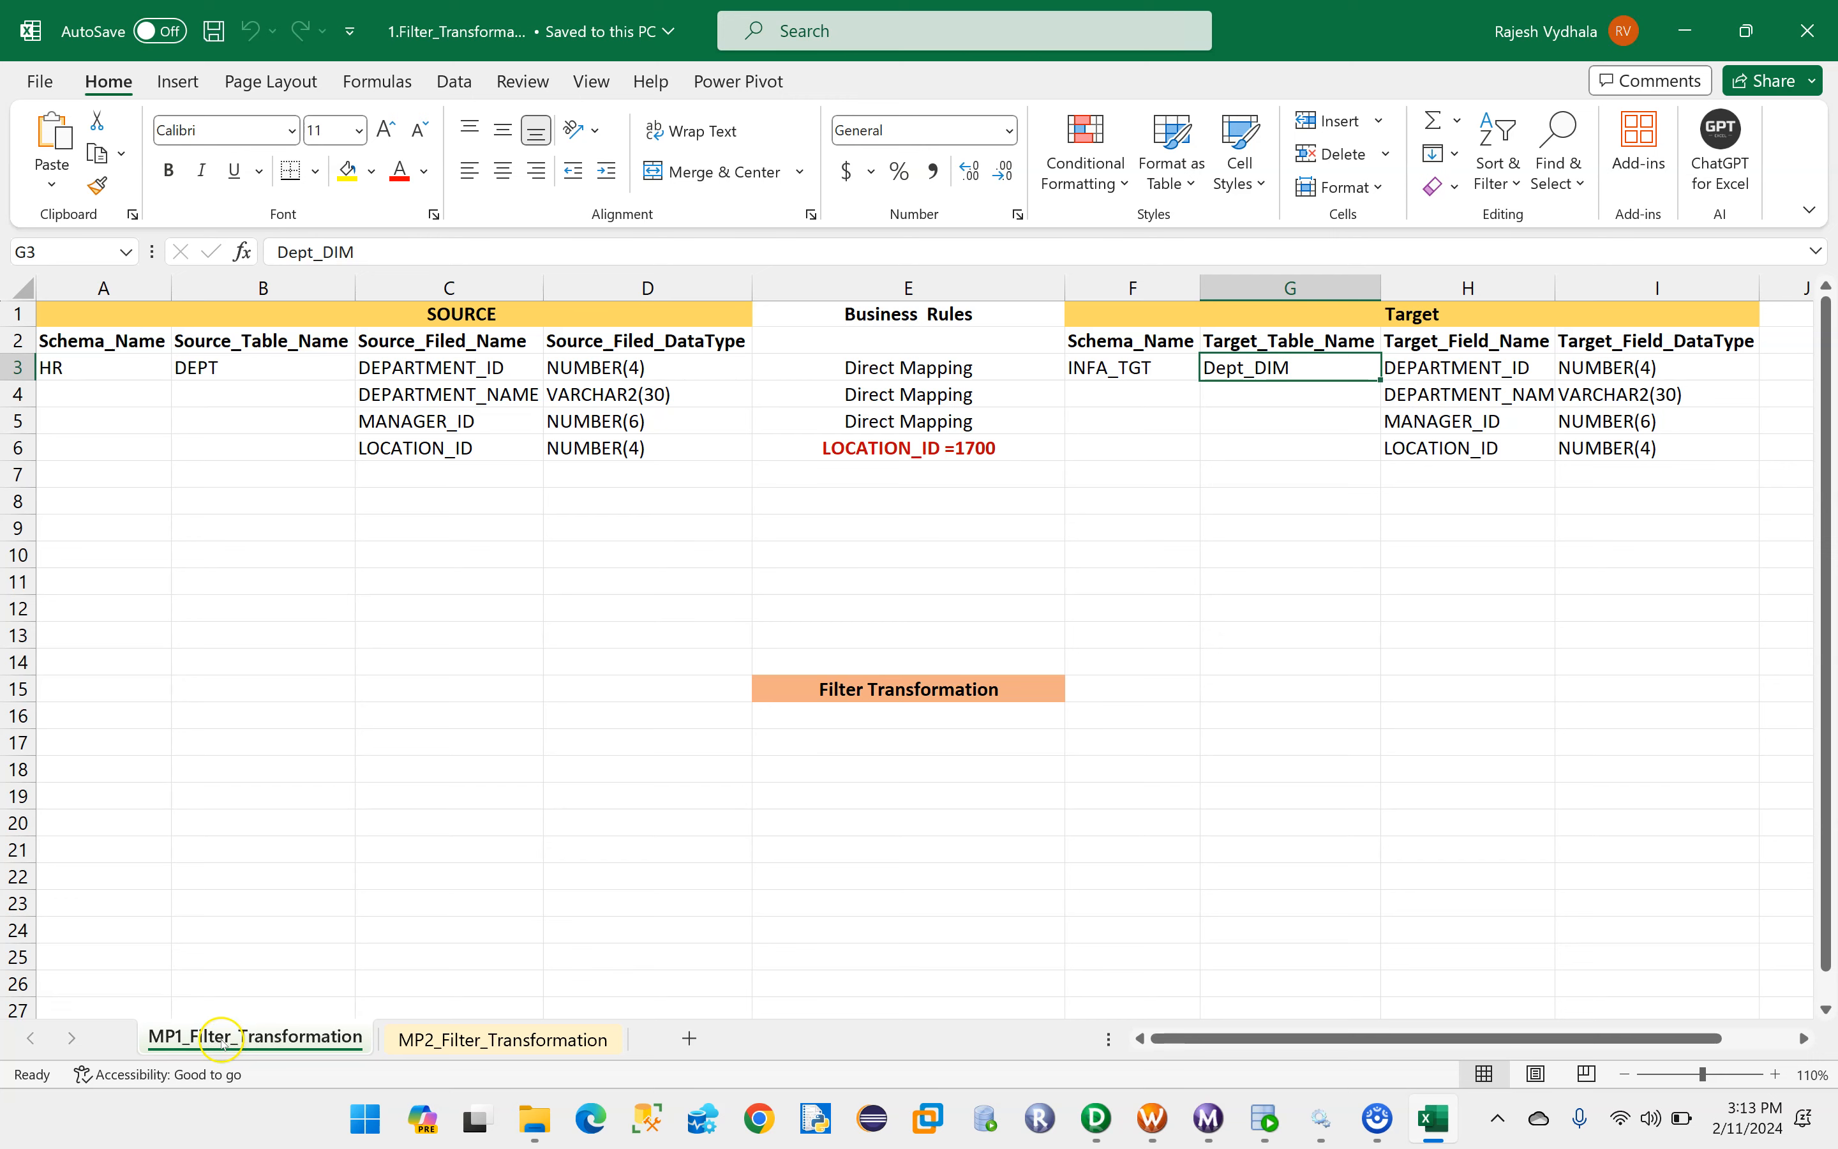
- Open the MP2_Filter_Transformation sheet and review its SALARY filter rule, source table and target table
click(484, 1040)
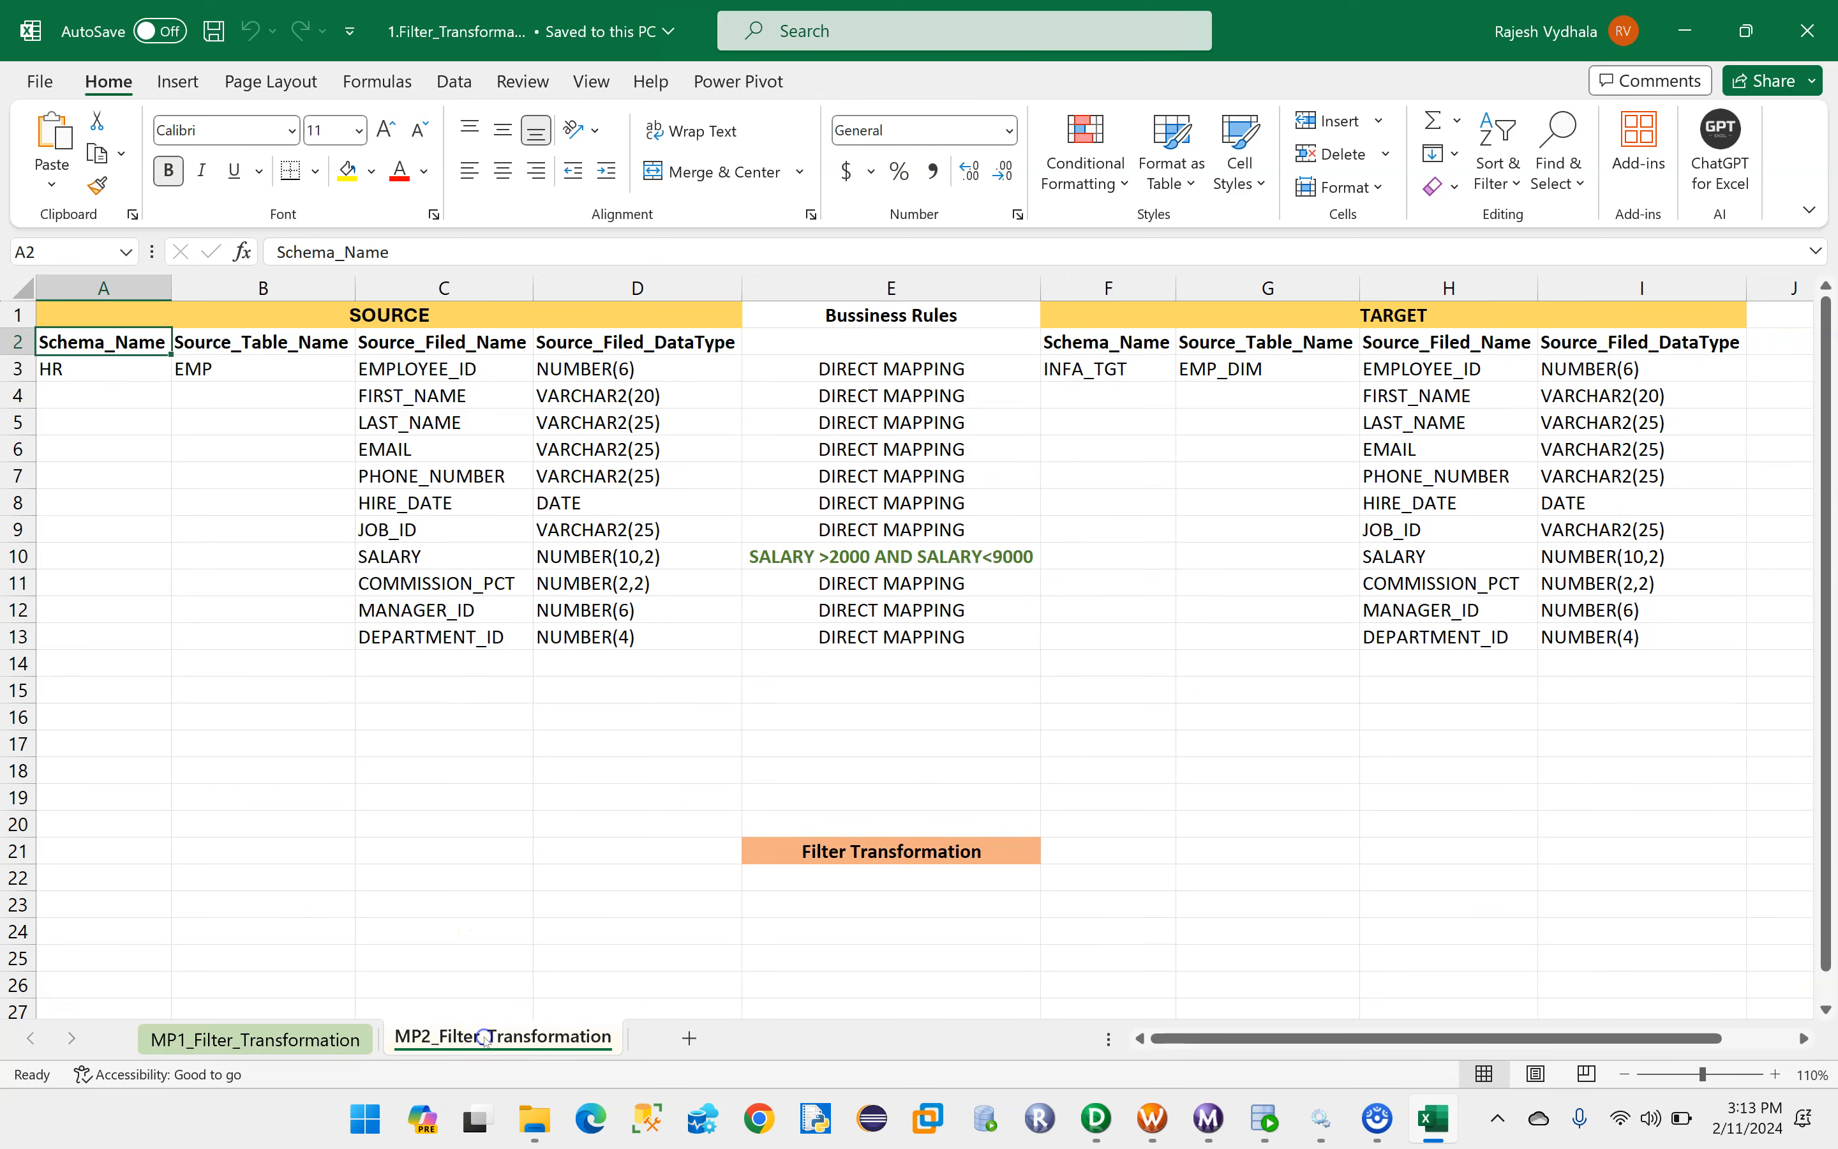
click(388, 557)
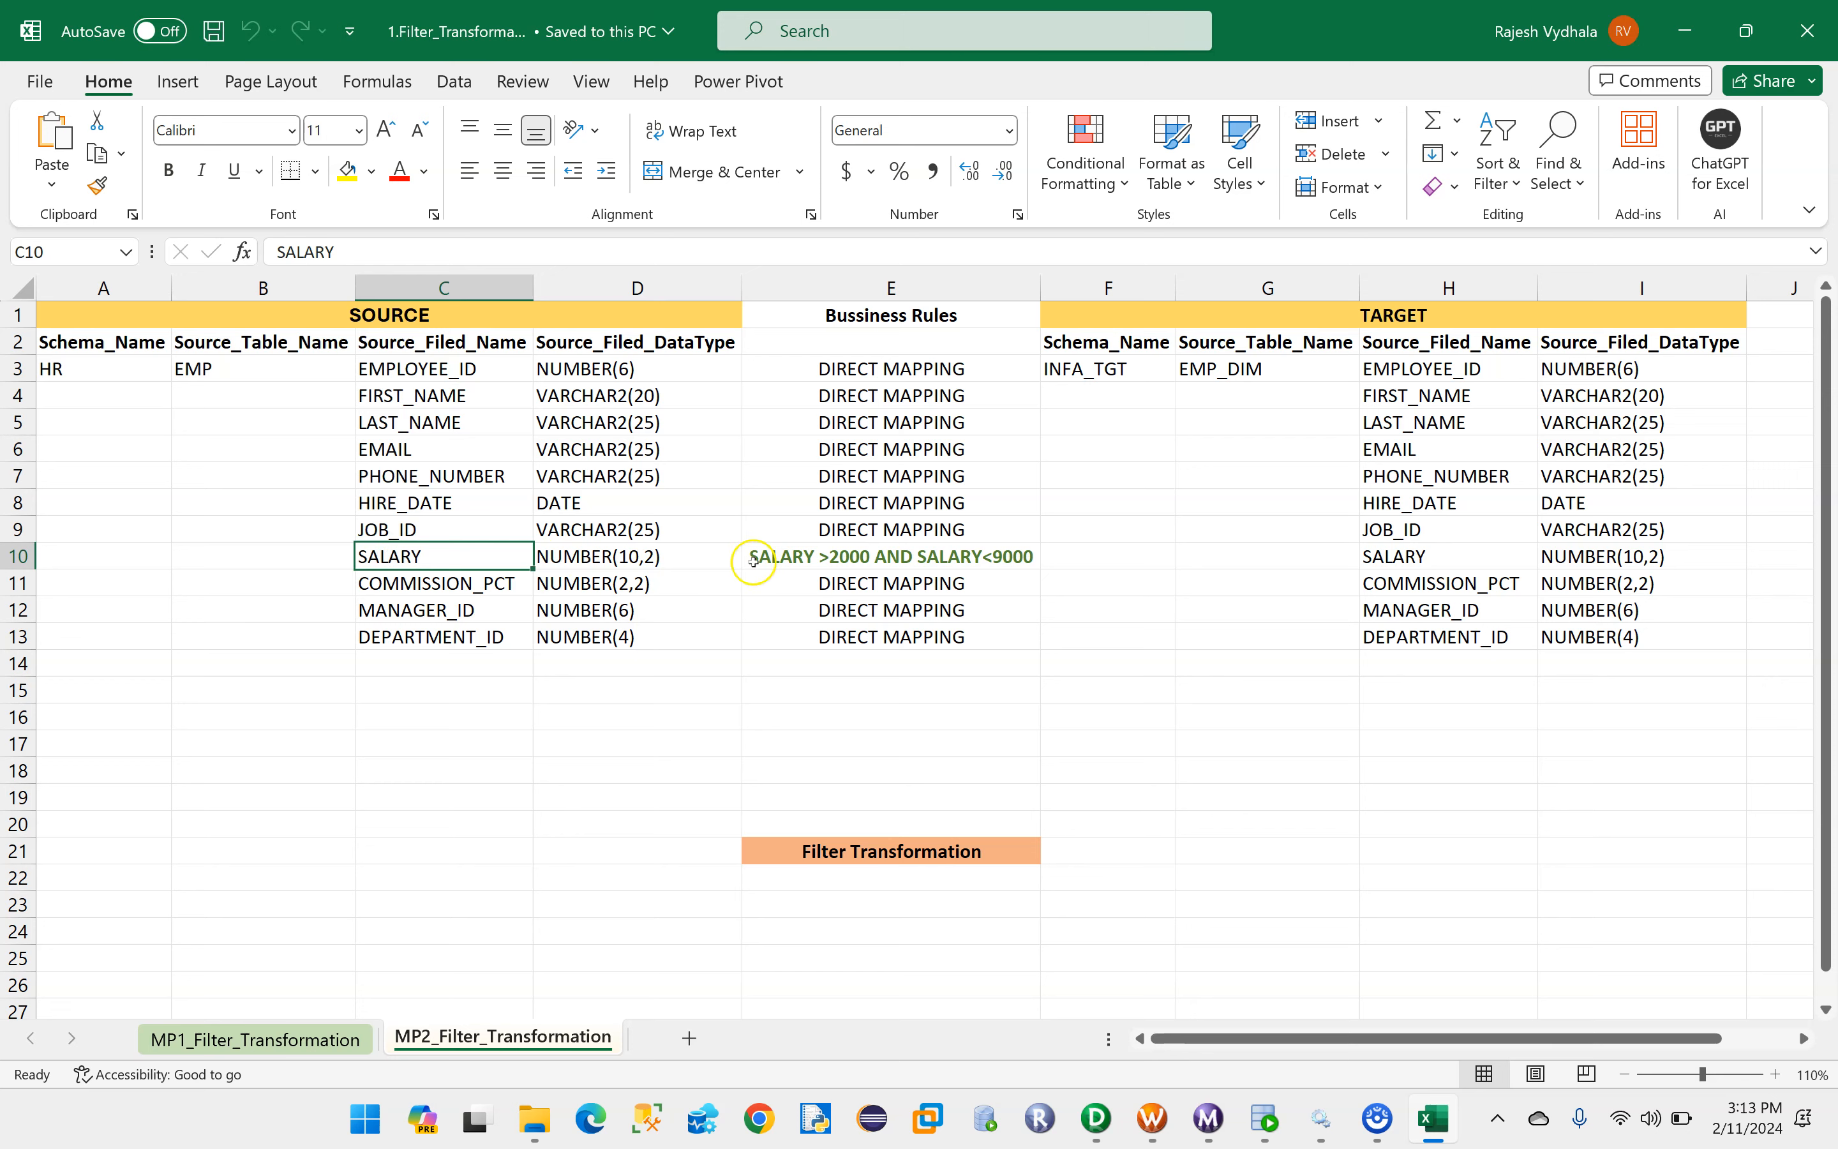
click(848, 557)
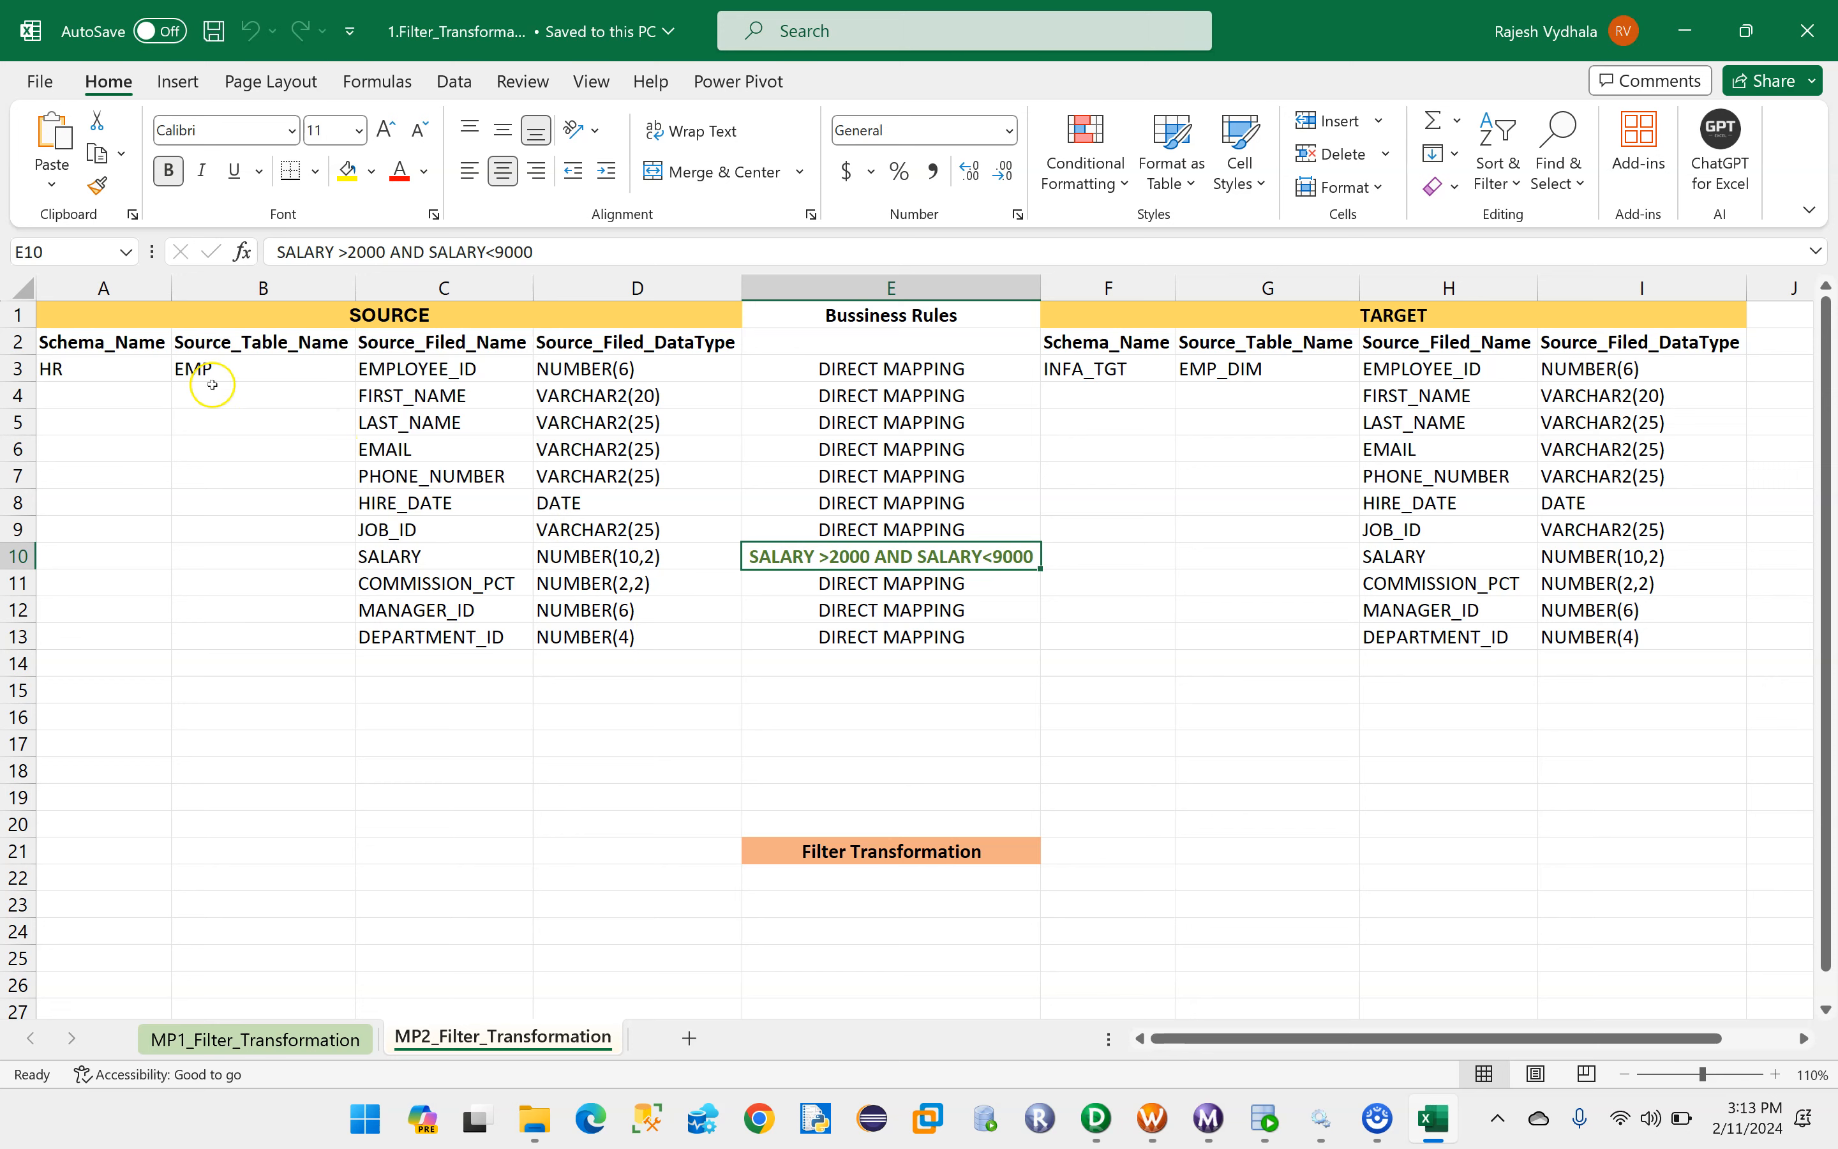
click(192, 370)
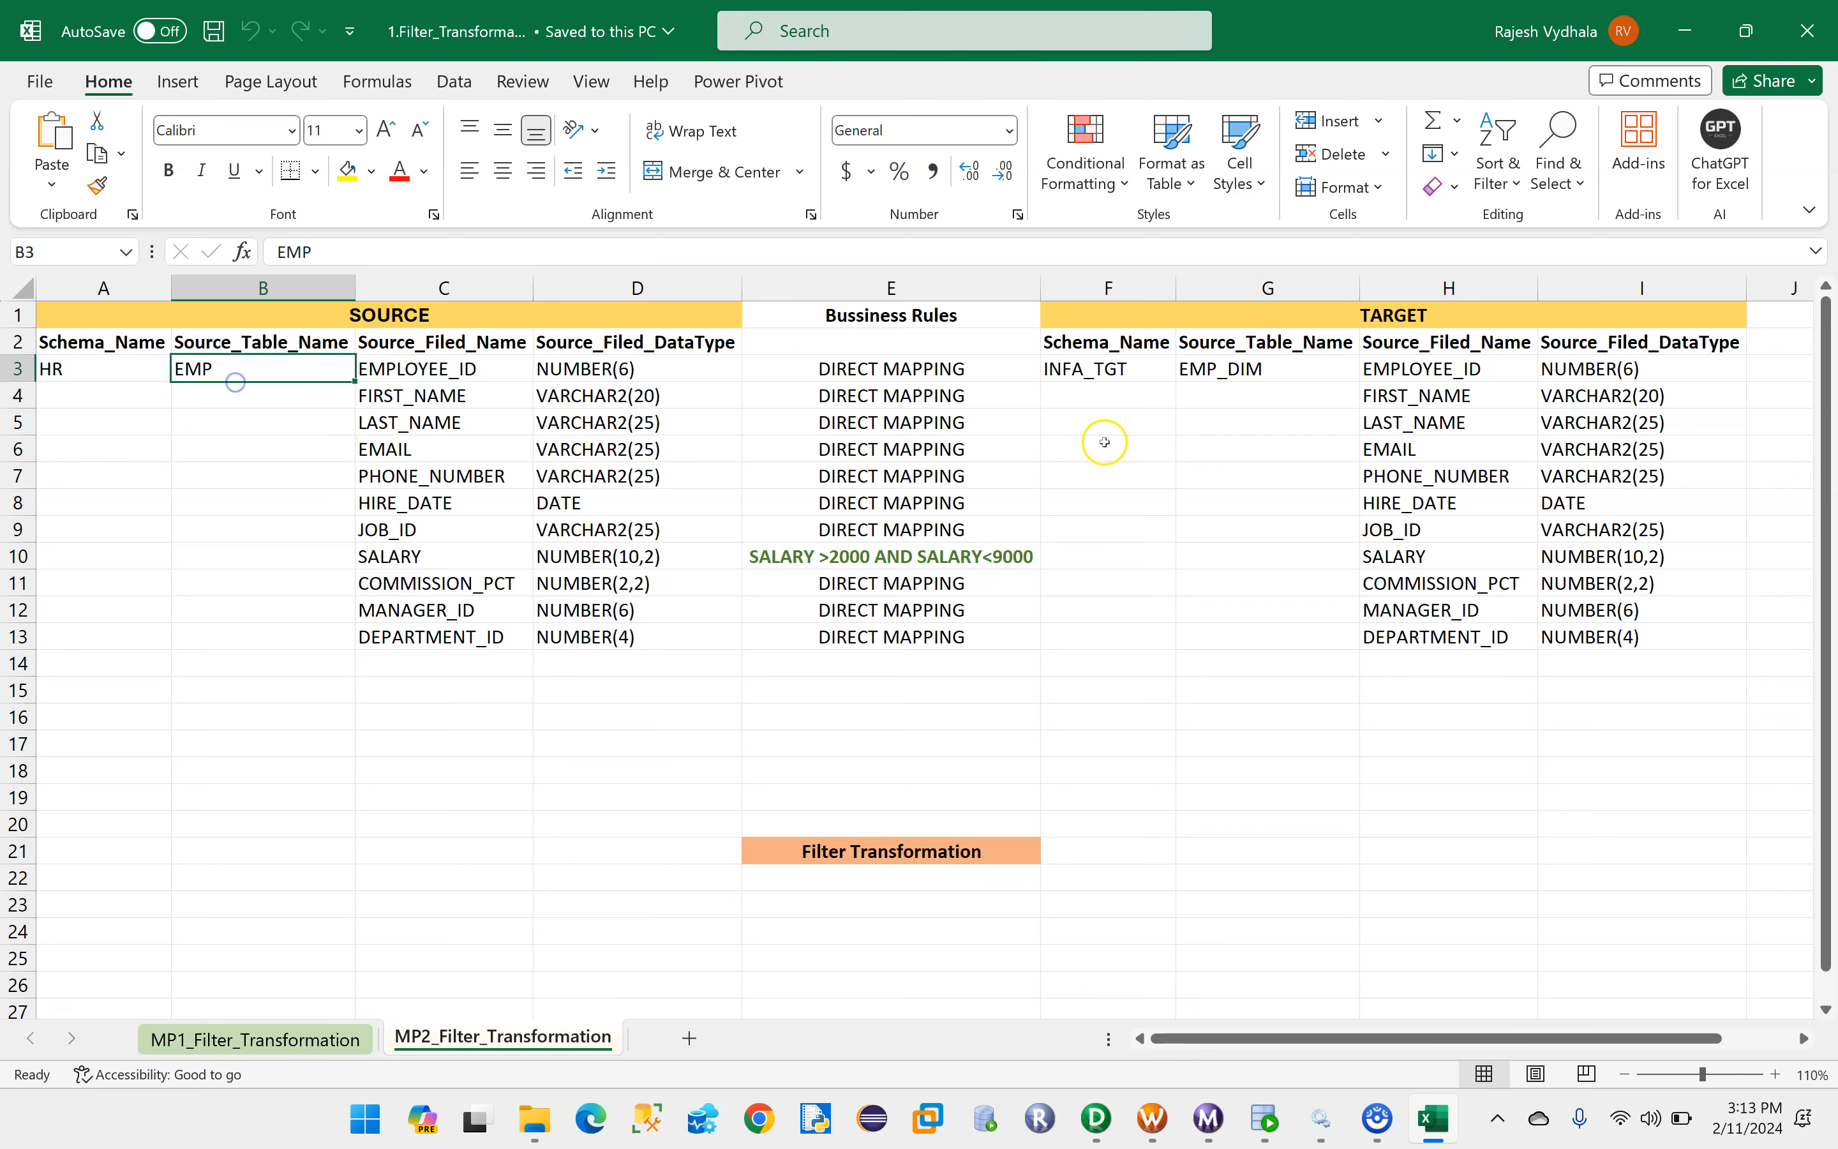
click(1211, 372)
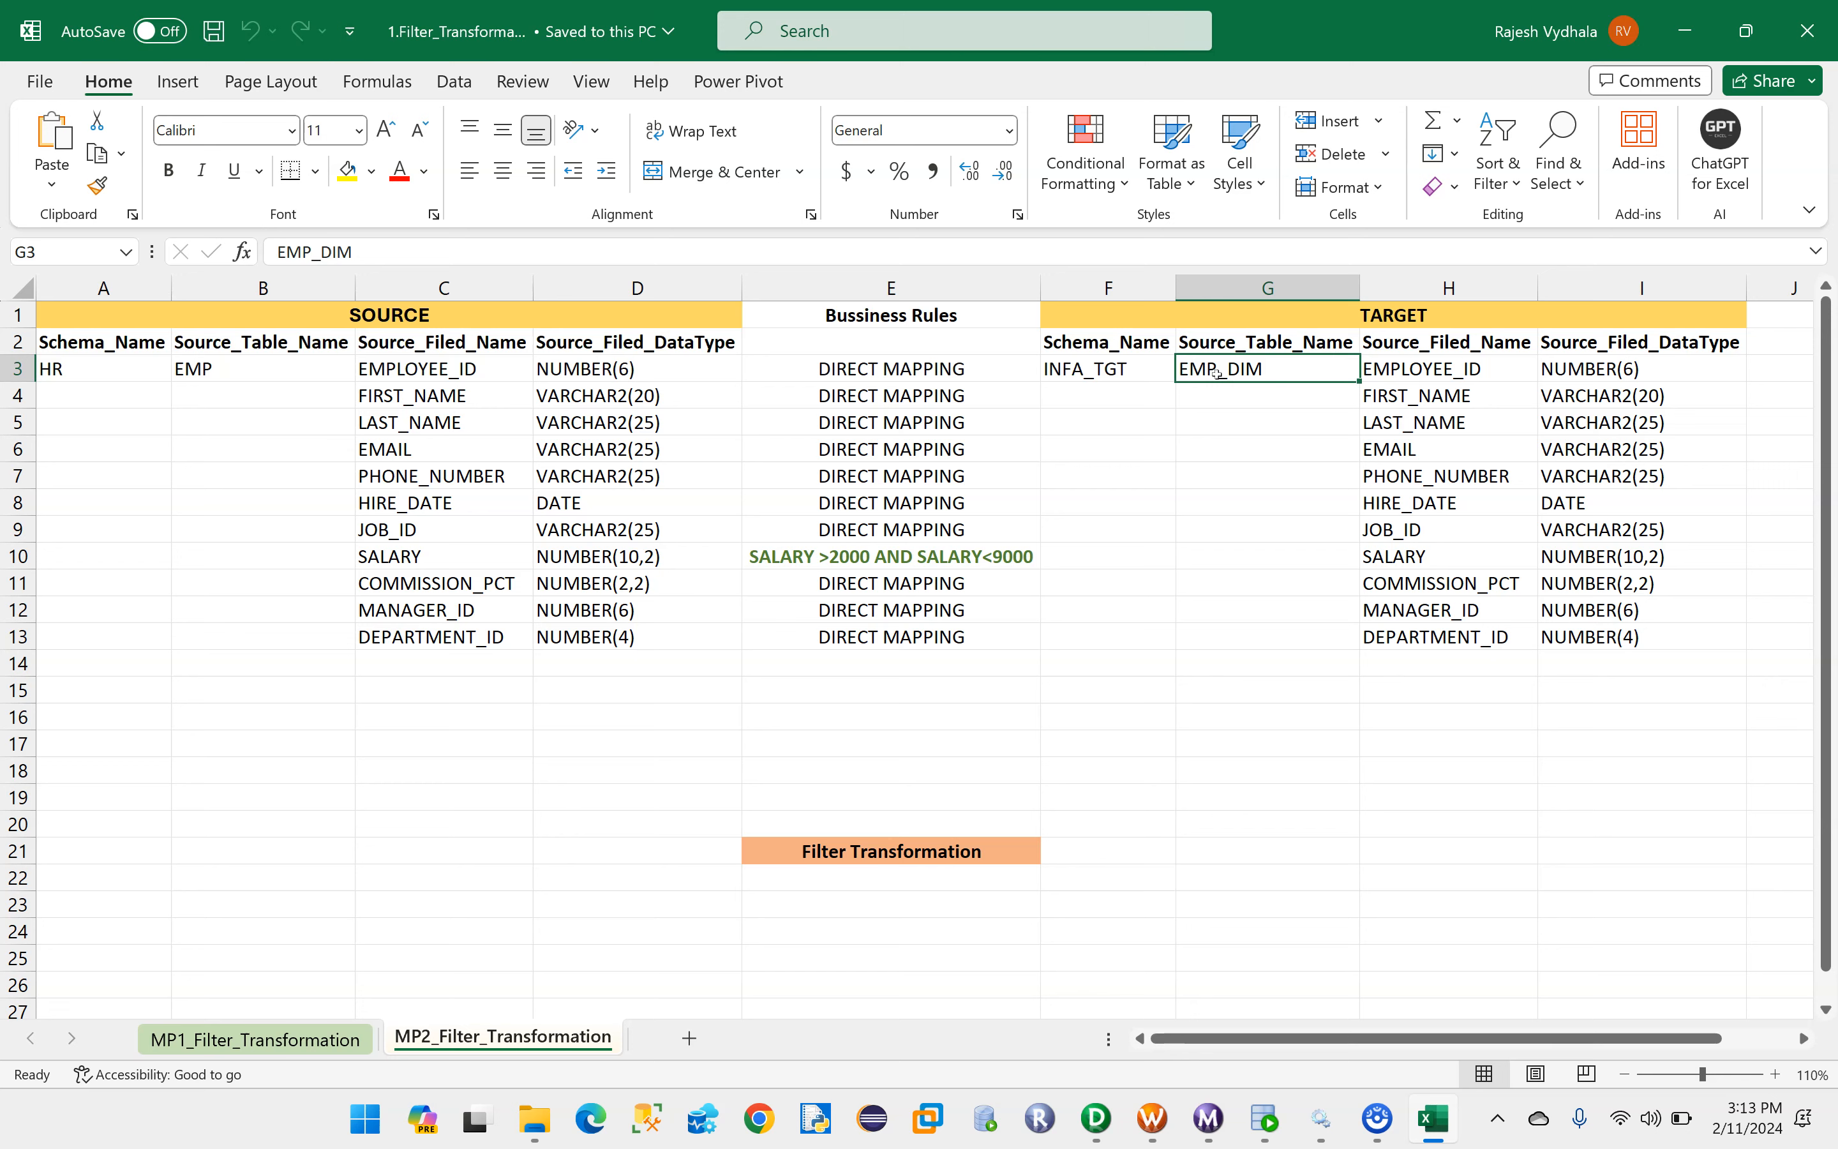
- Return to the MP1_Filter_Transformation sheet in Excel and check the source table name
click(1264, 1116)
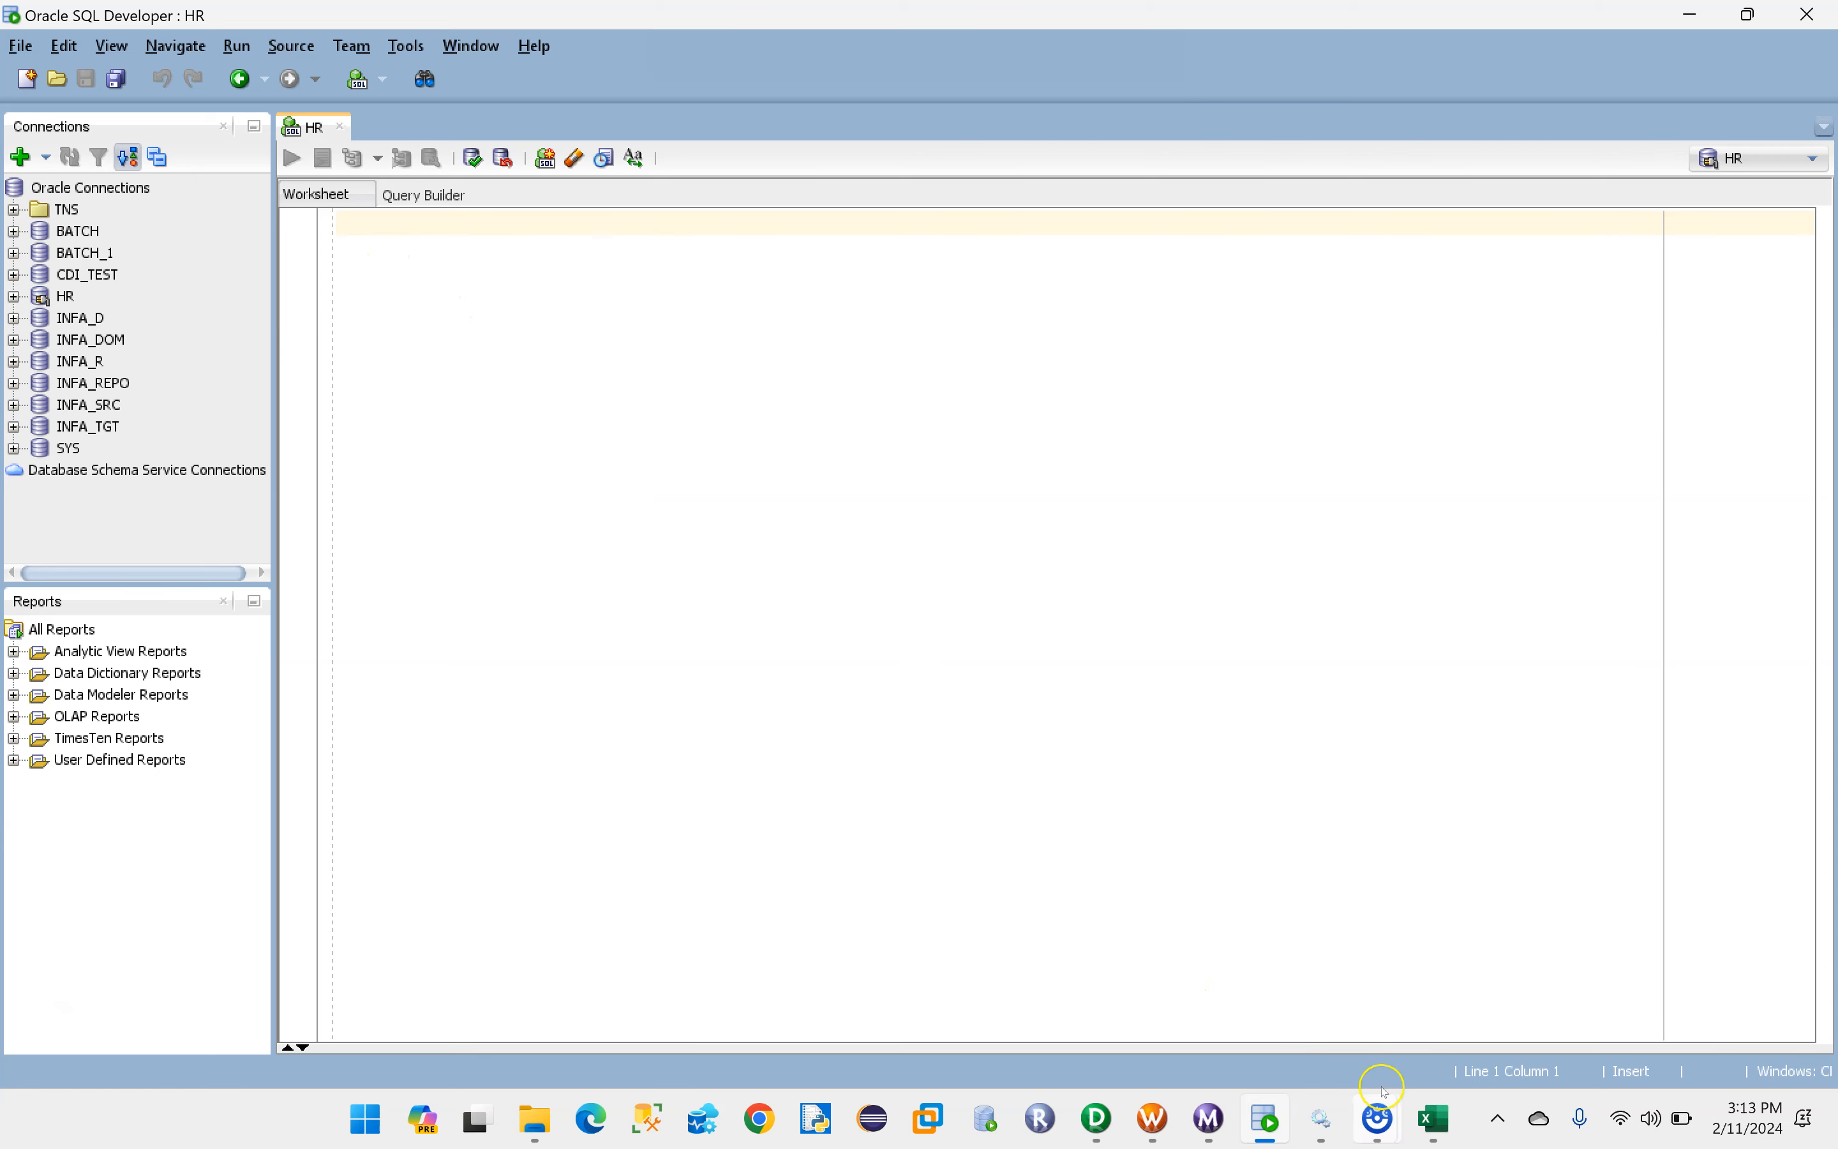
click(1434, 1117)
click(256, 1037)
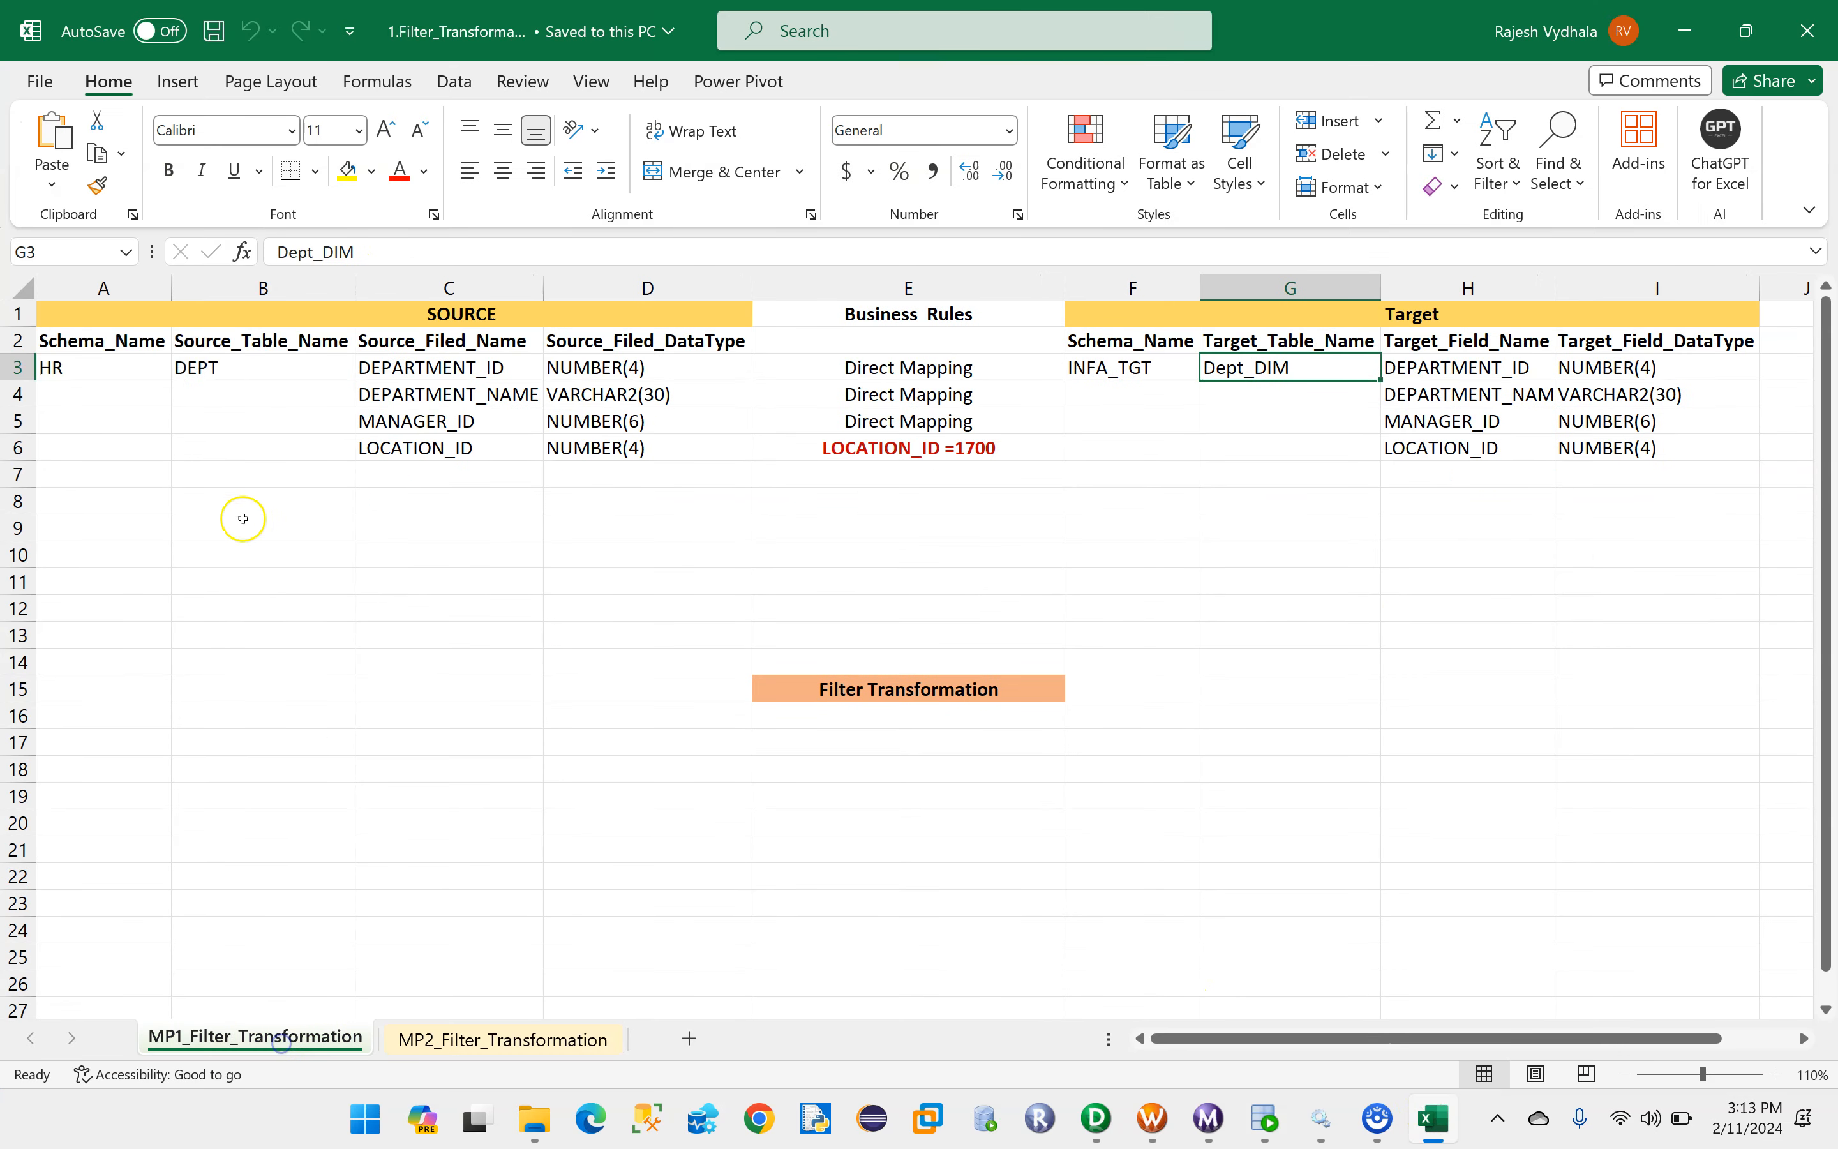
click(208, 374)
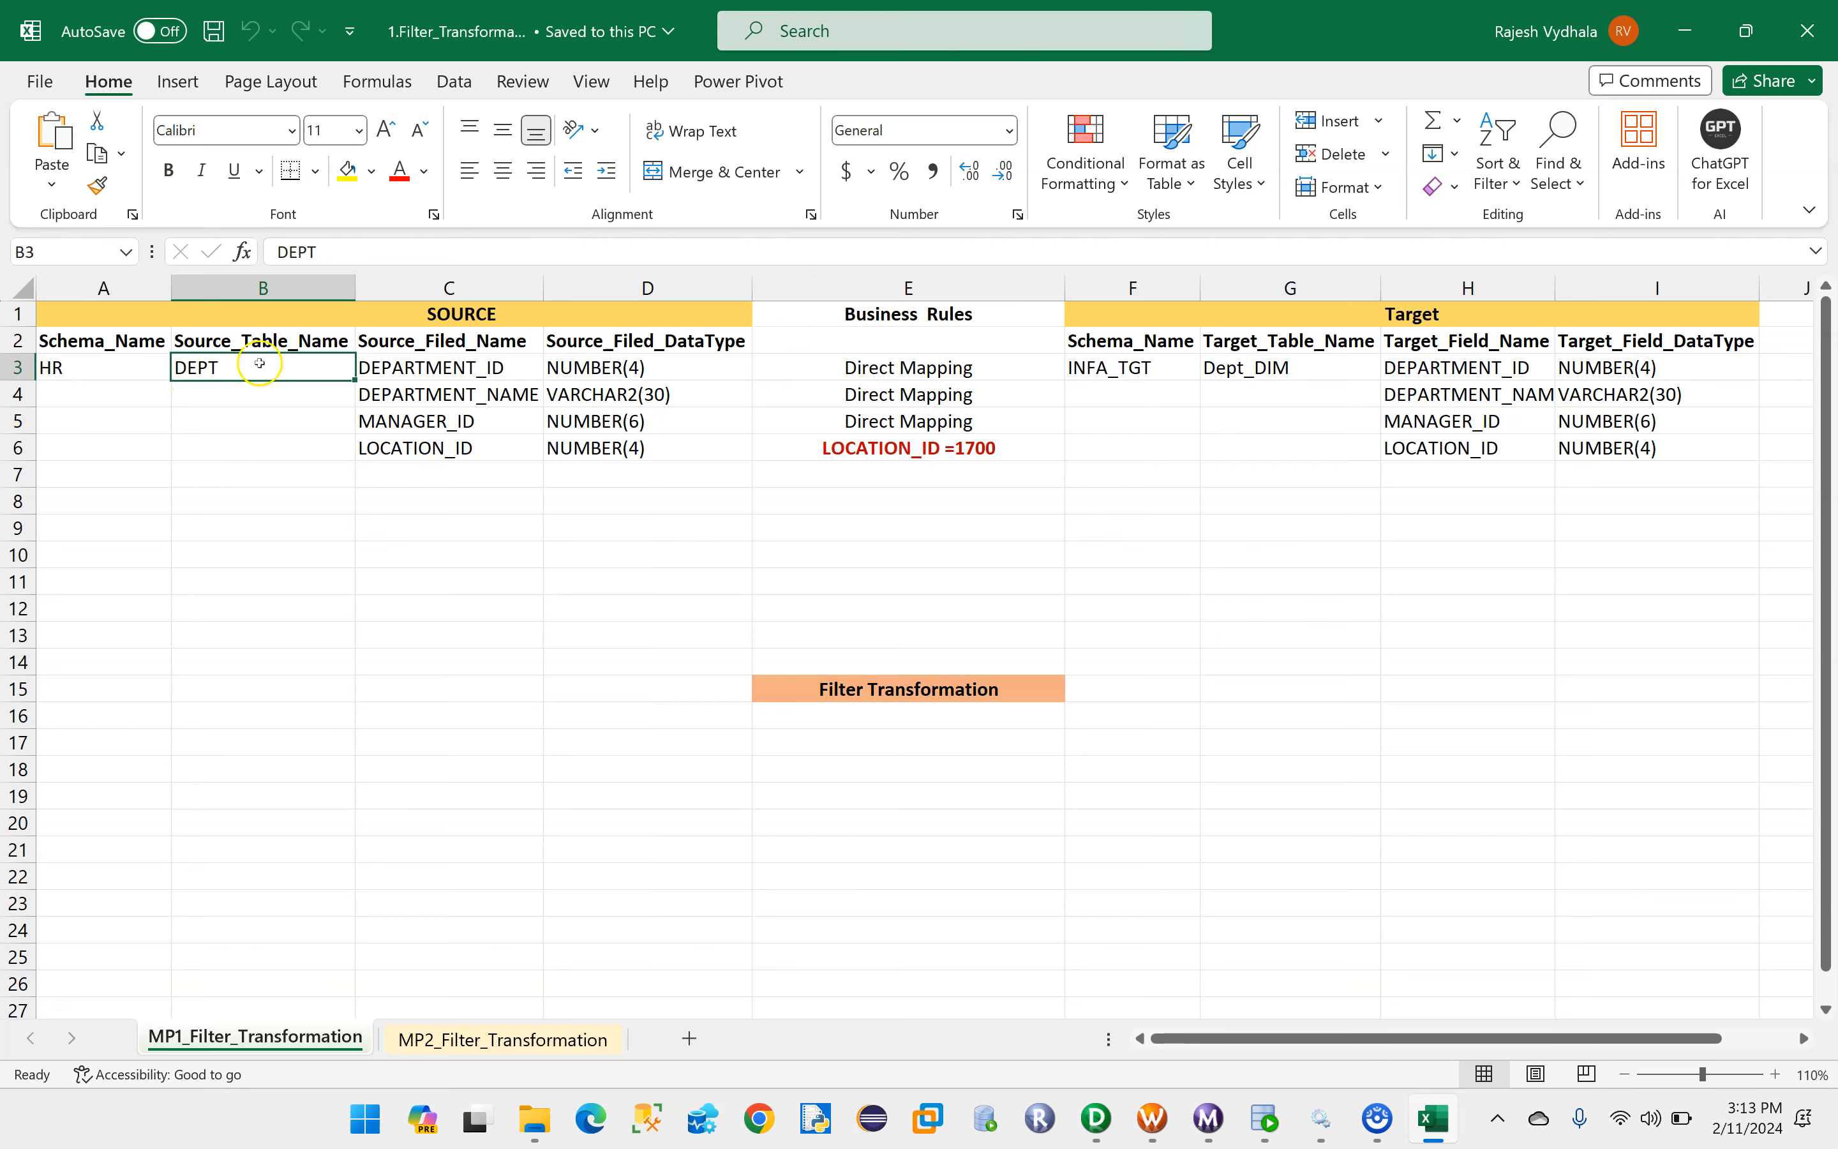
- Switch to Oracle SQL Developer, run SELECT *FROM DEPT; in the HR worksheet and enlarge the result grid
click(1266, 1118)
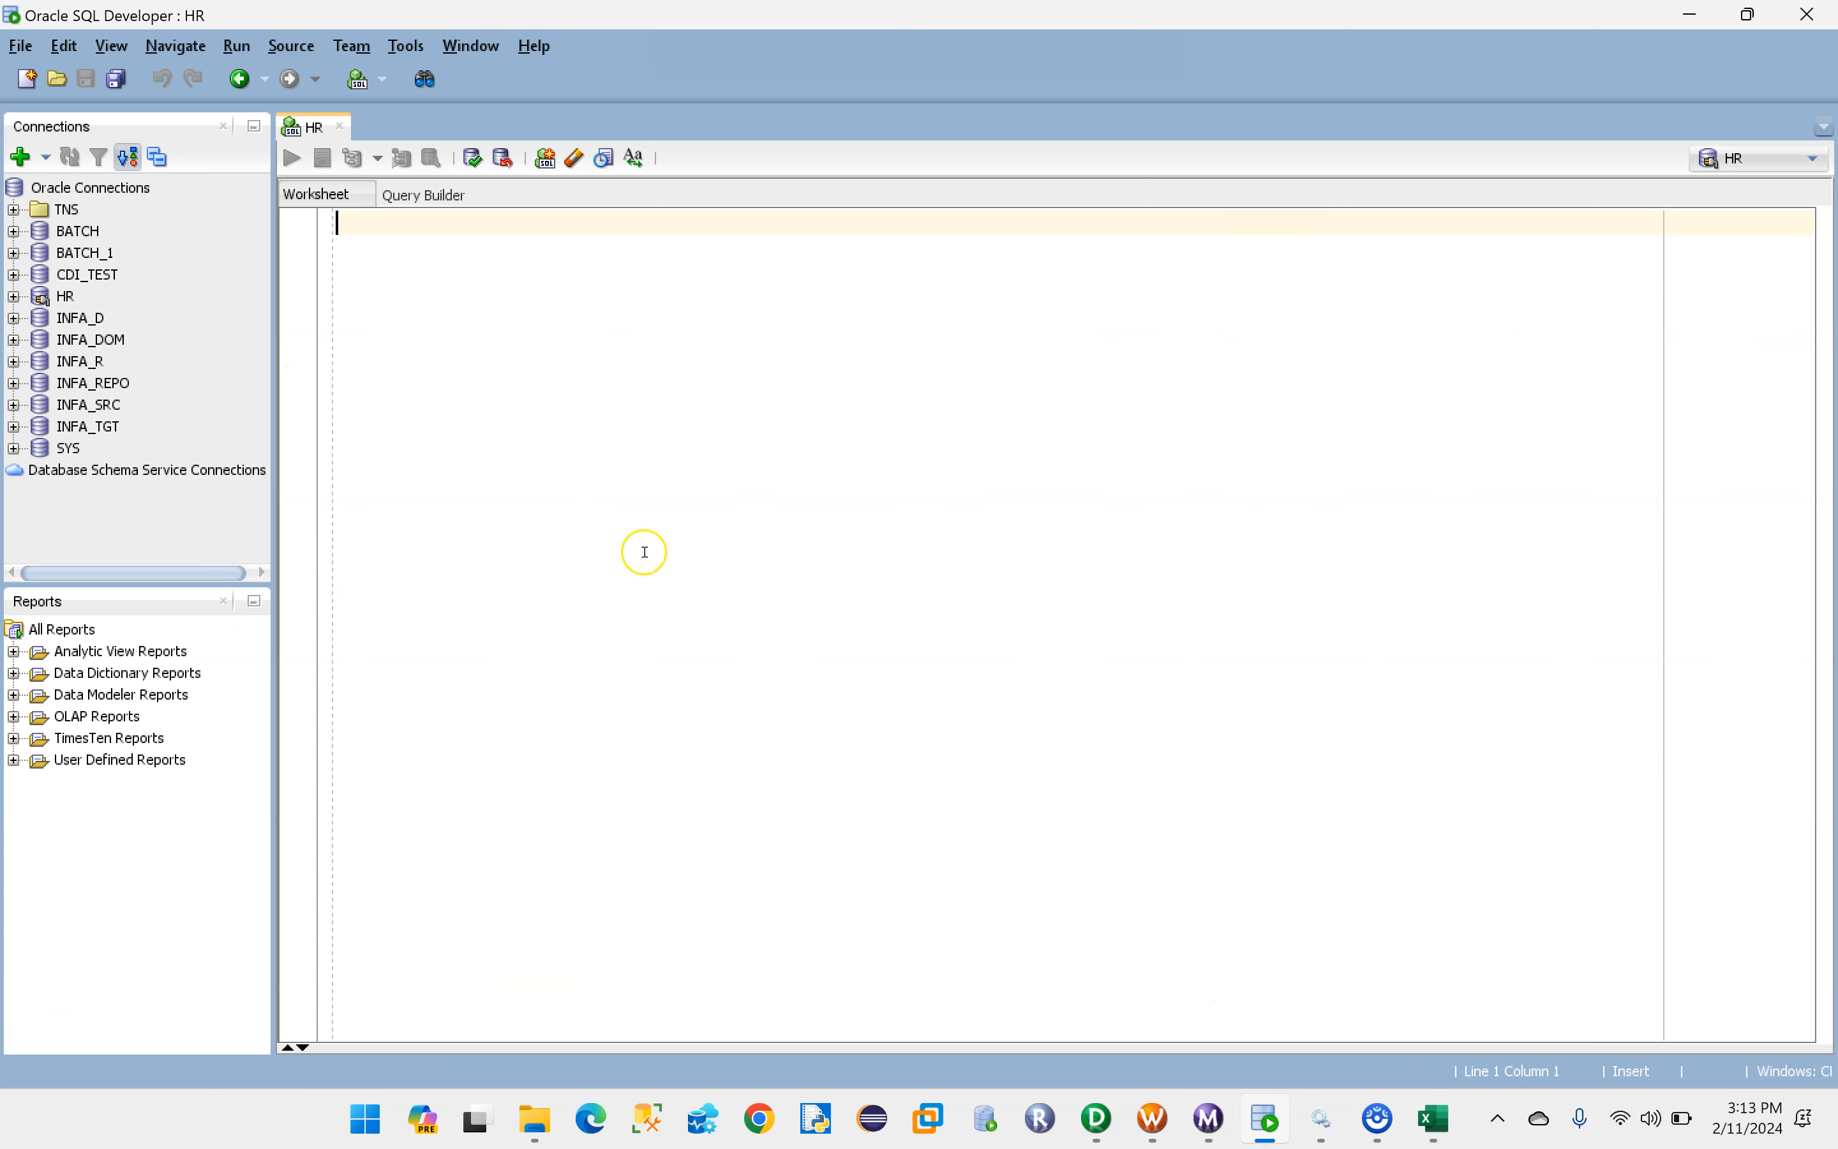
key(Caps_Lock)
text(SELECT *FROM)
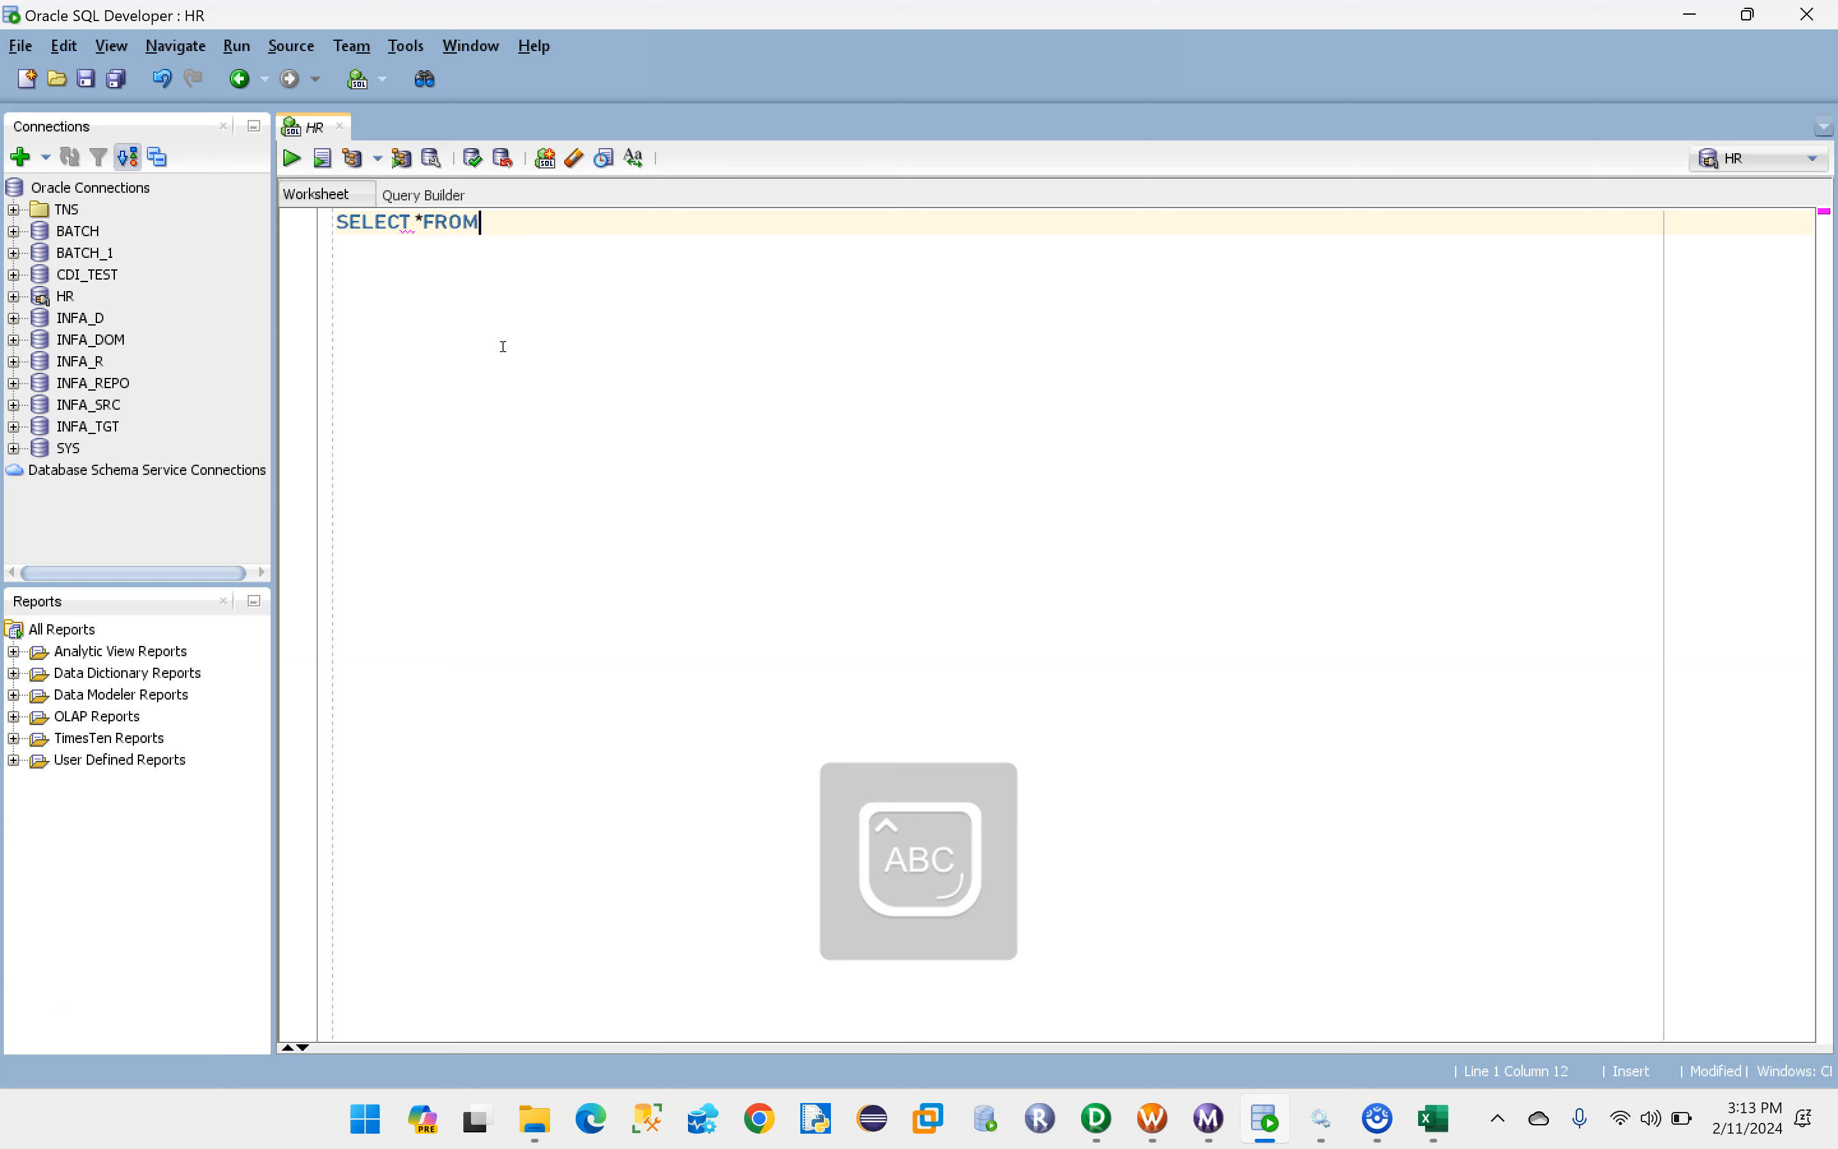
text( DEPT;)
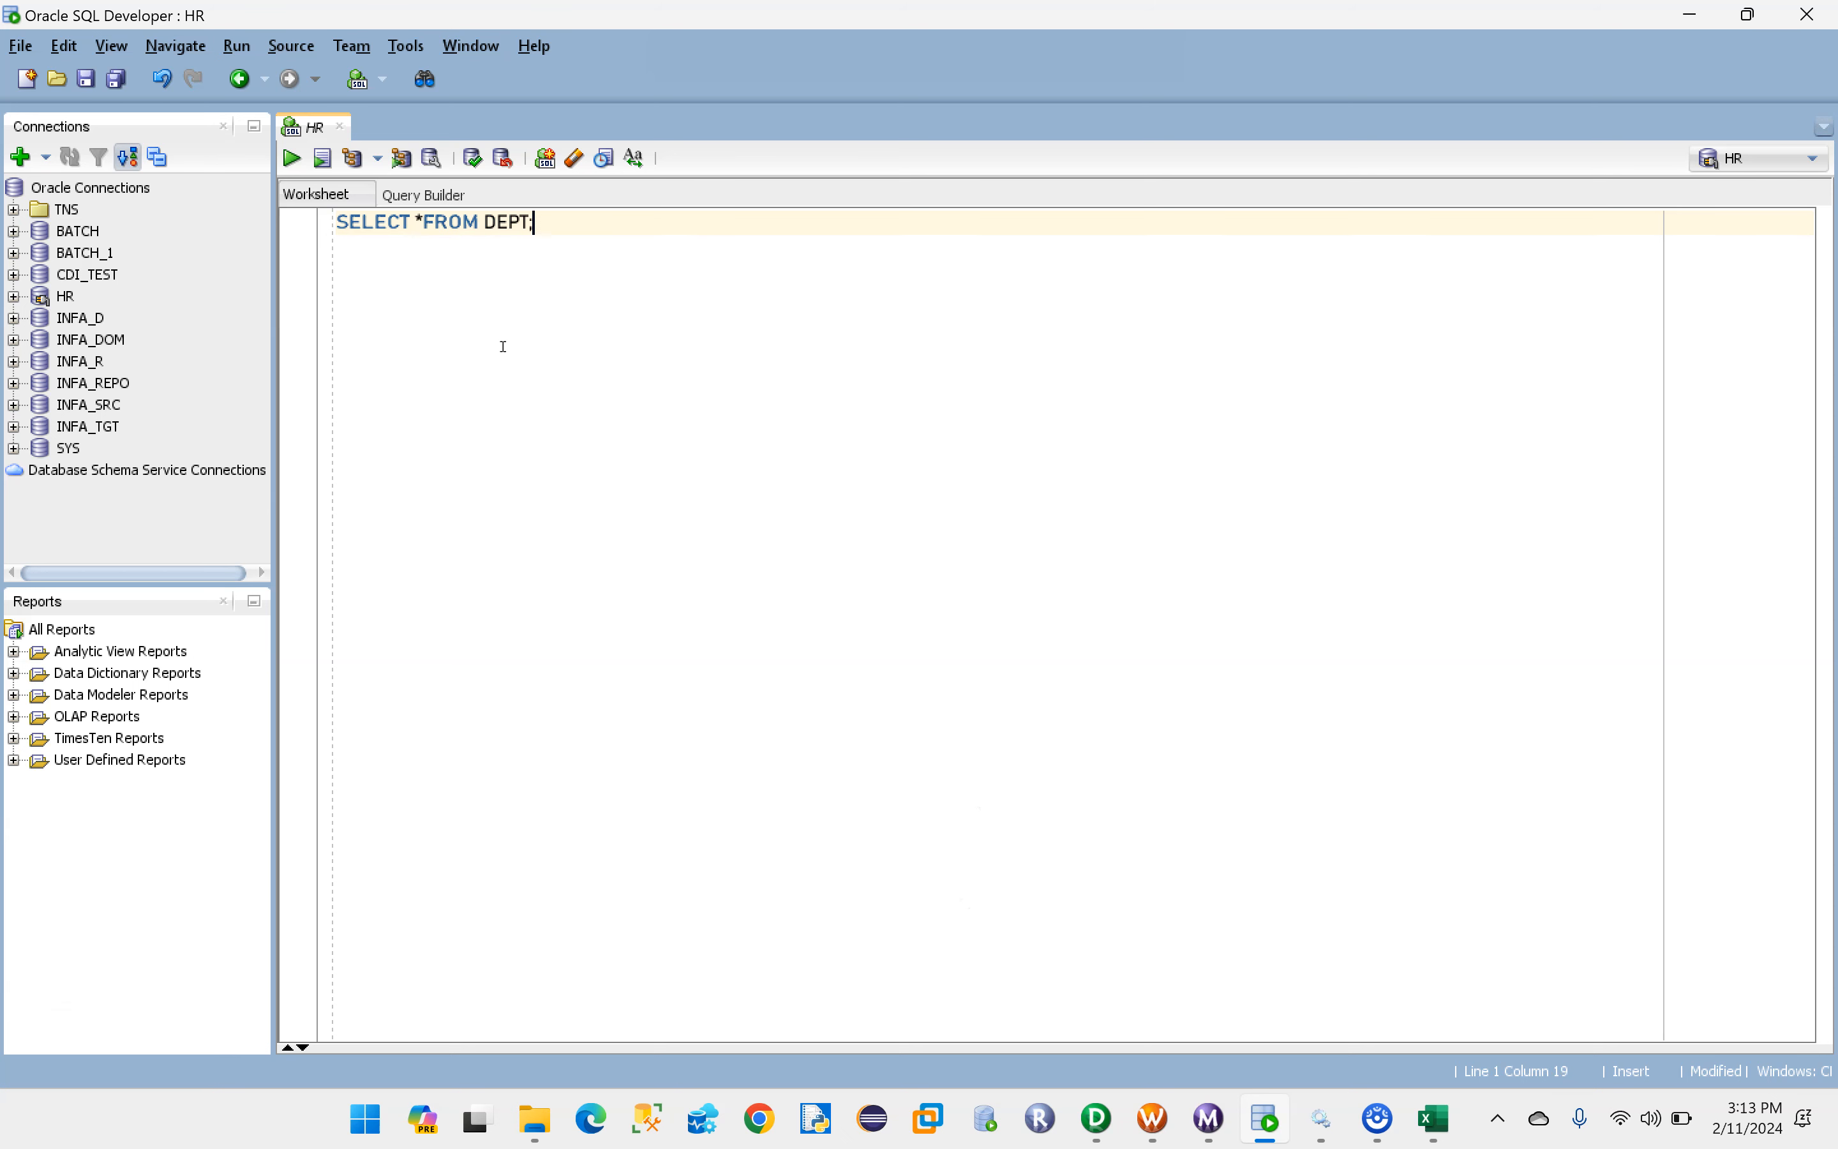
key(ctrl+Return)
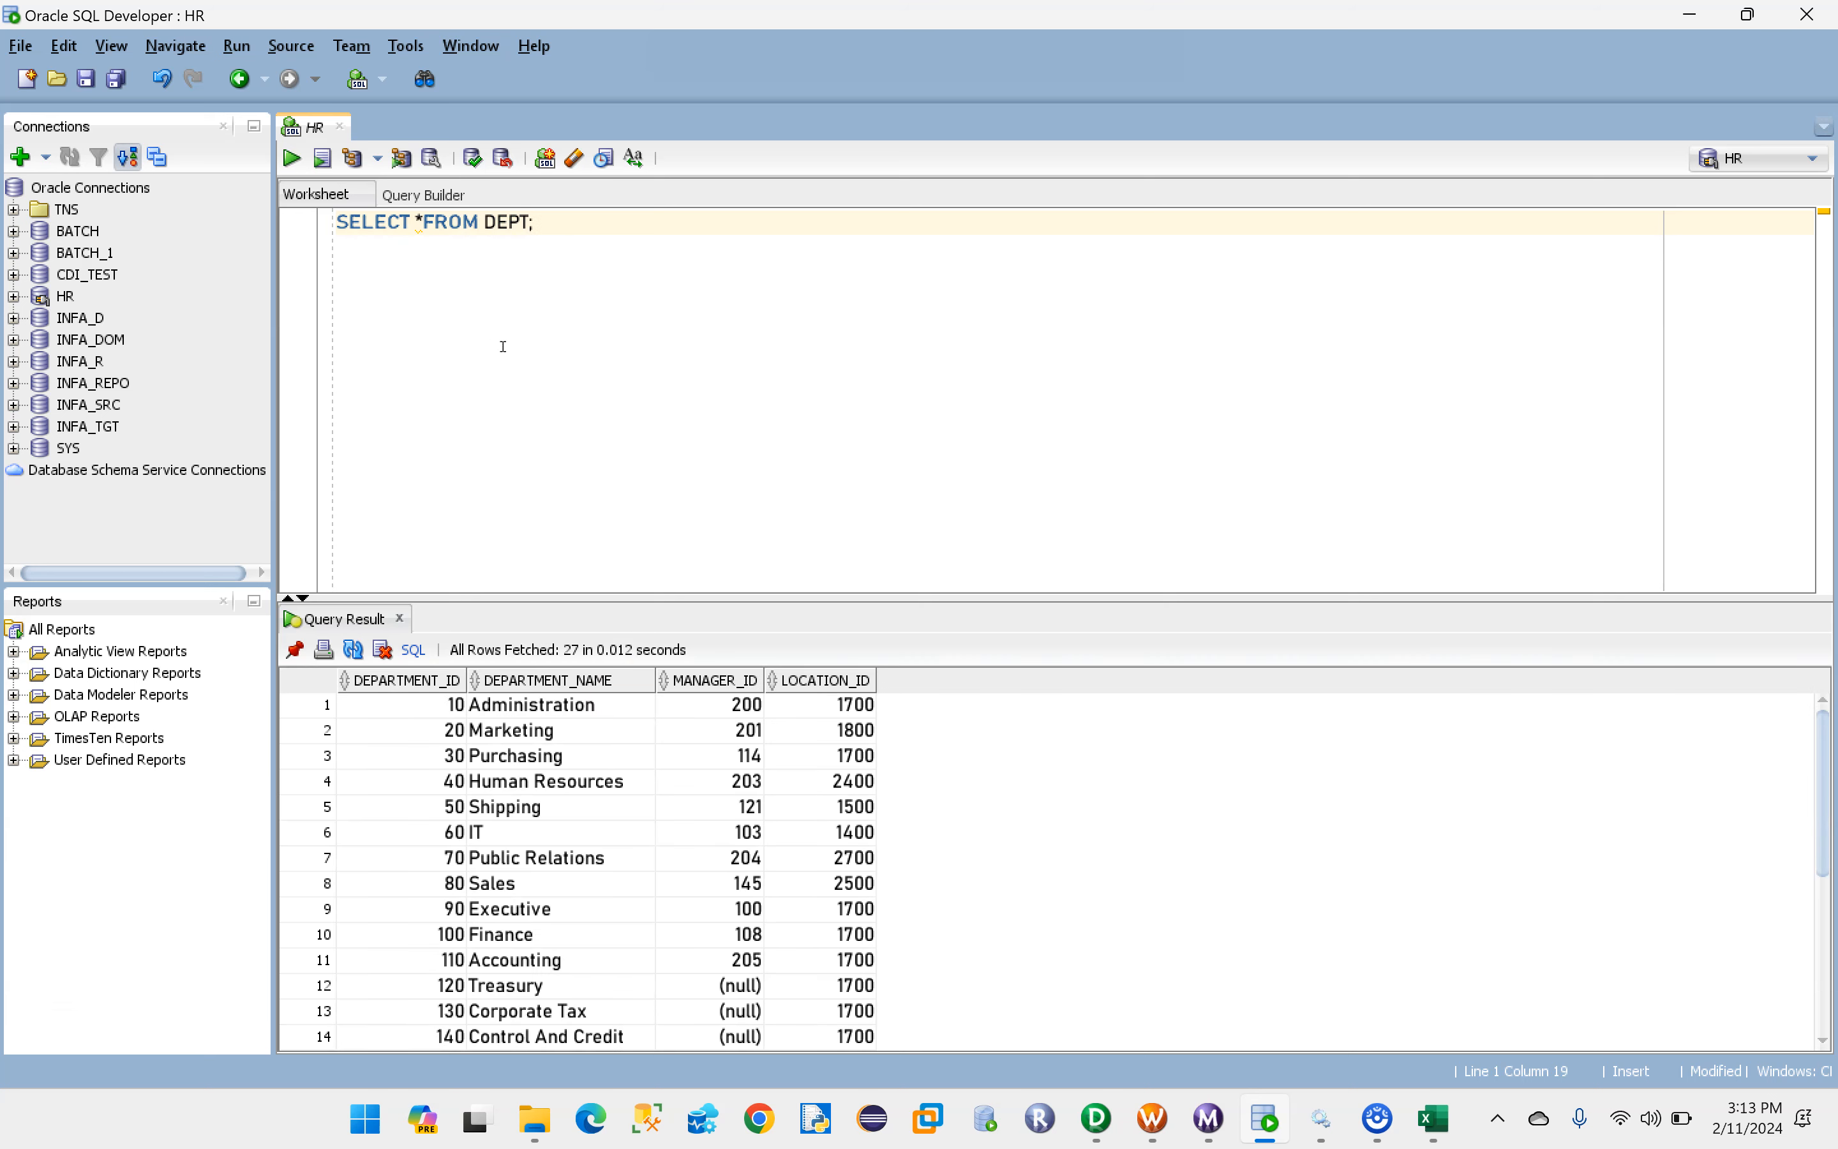
drag(1012, 597, 991, 384)
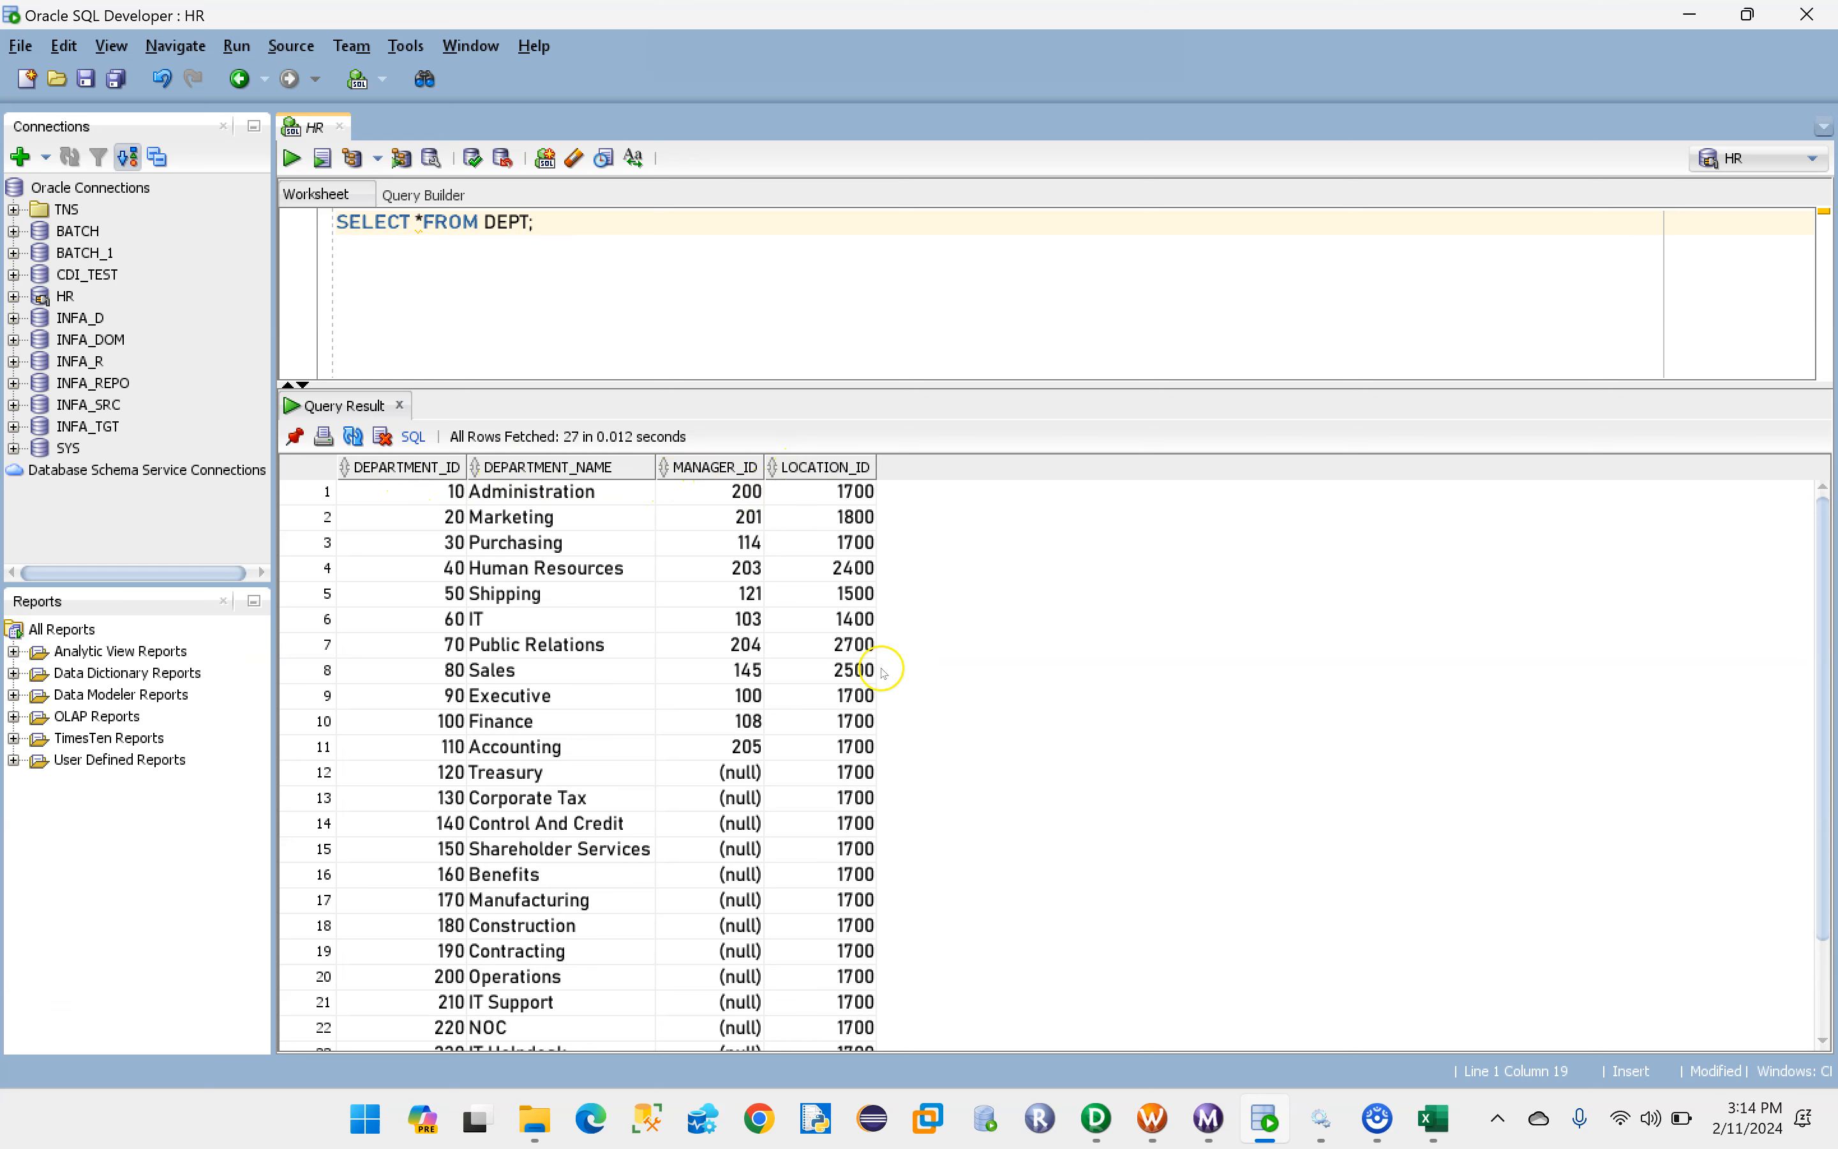
- Check the LOCATION_ID rule in Excel, then extend the SQL Developer query with WHERE LOCATION_ID =1700 and run it
click(1435, 1118)
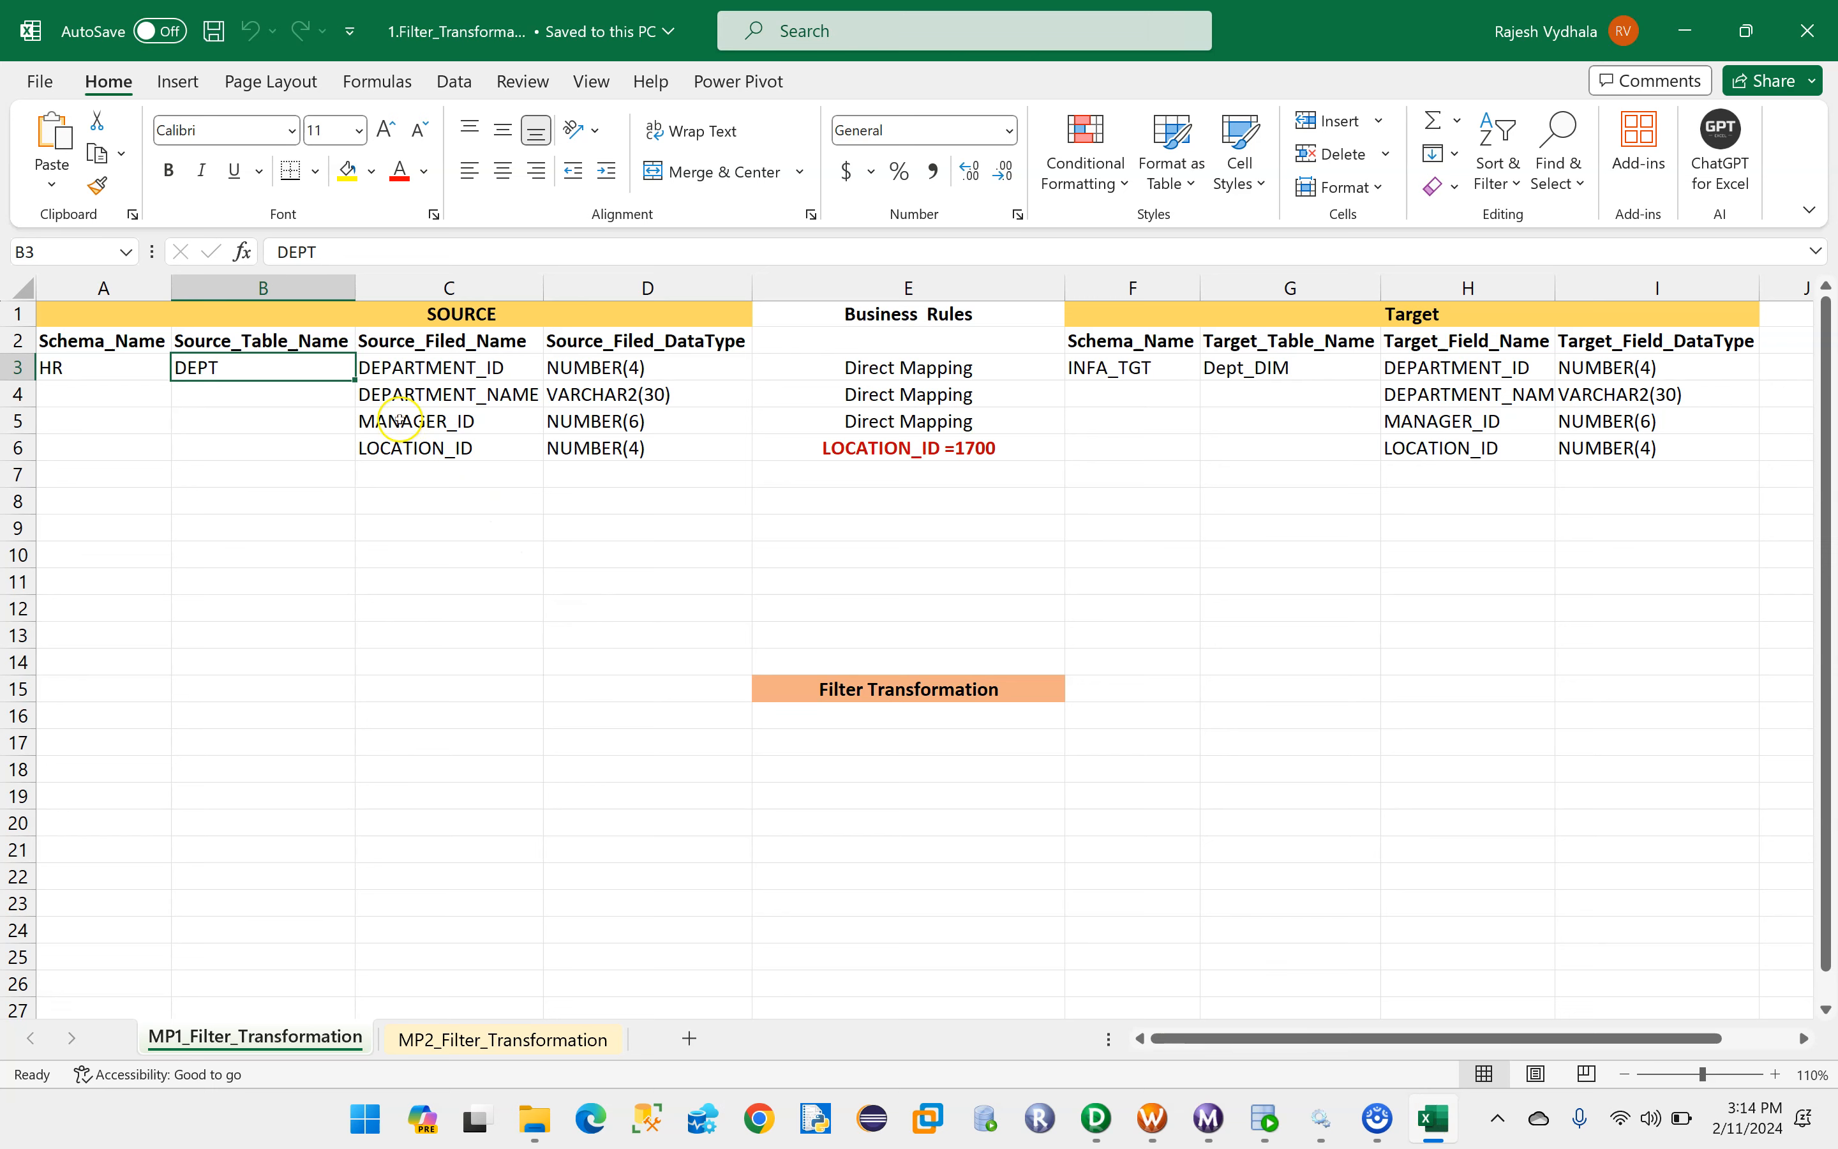
click(835, 450)
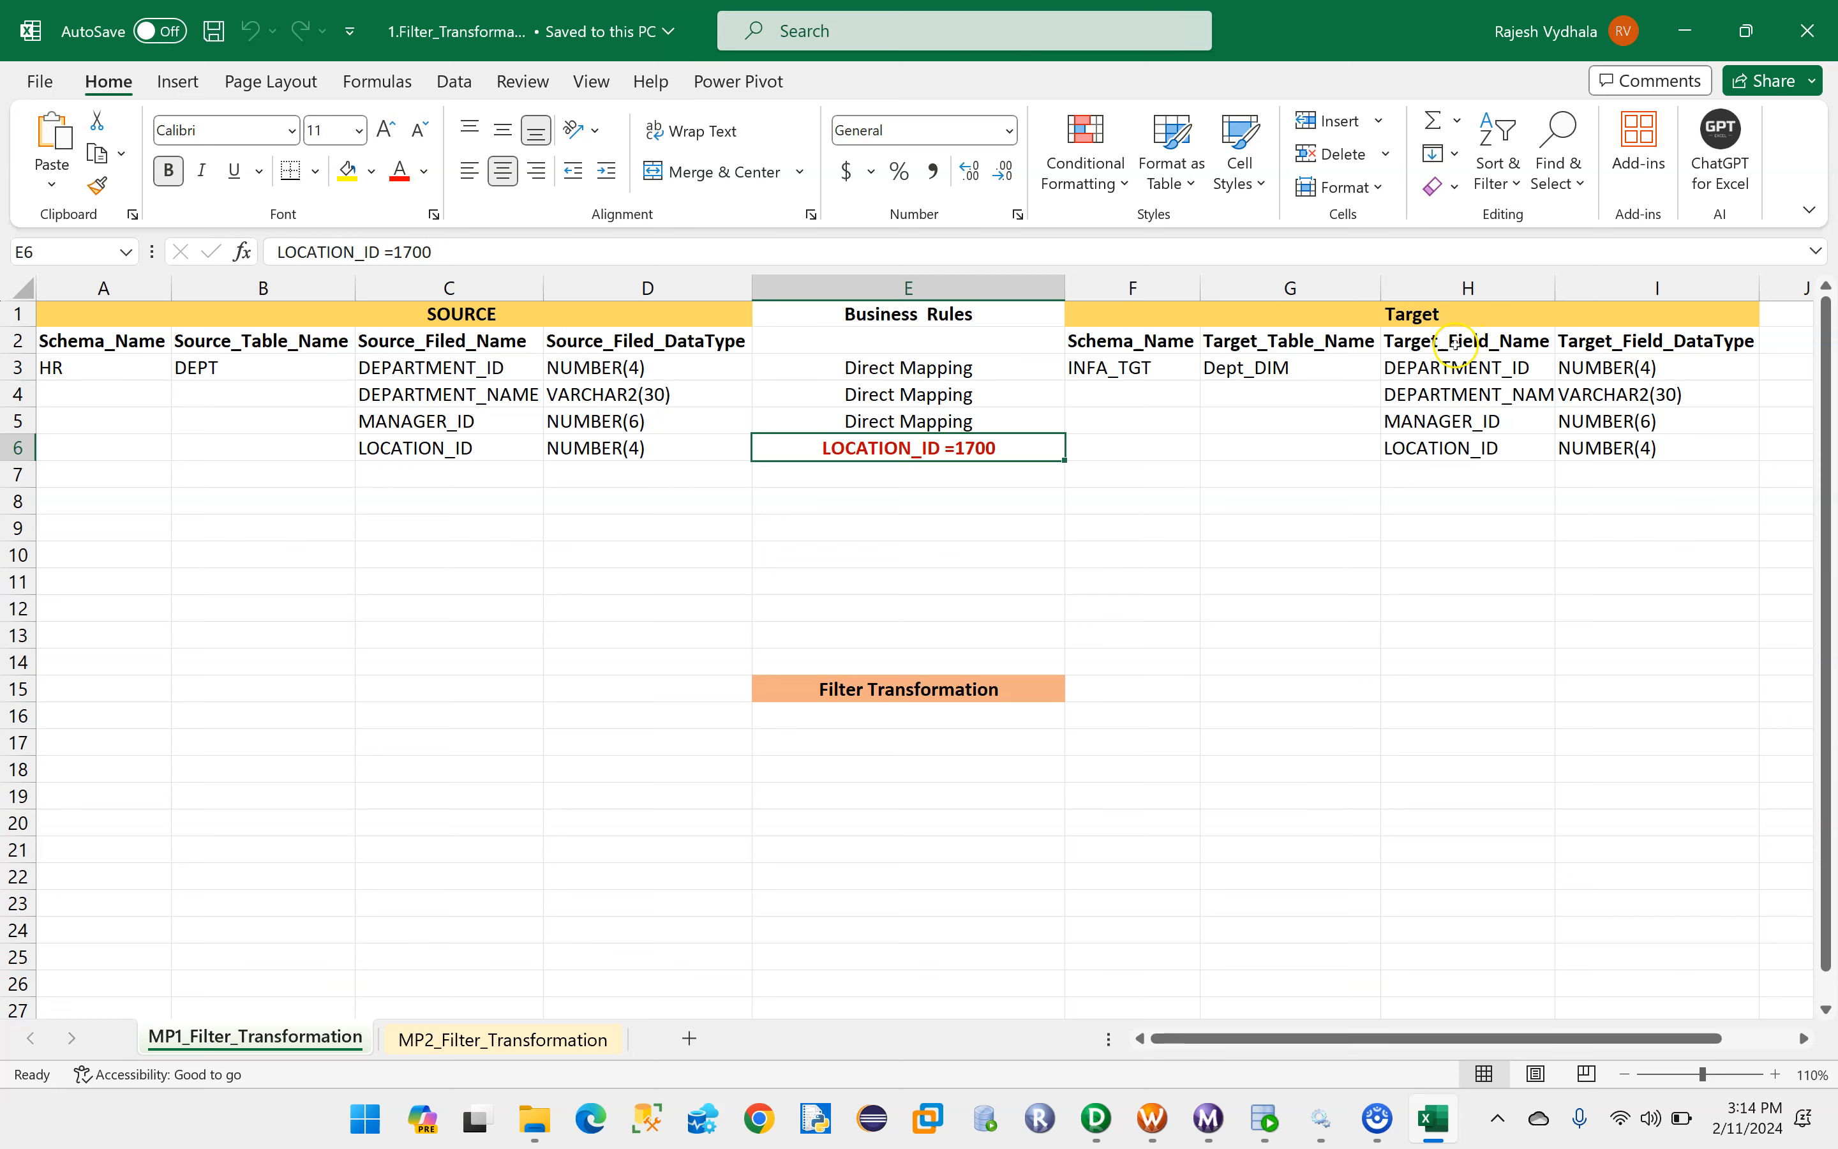
mouse_move(1258, 1122)
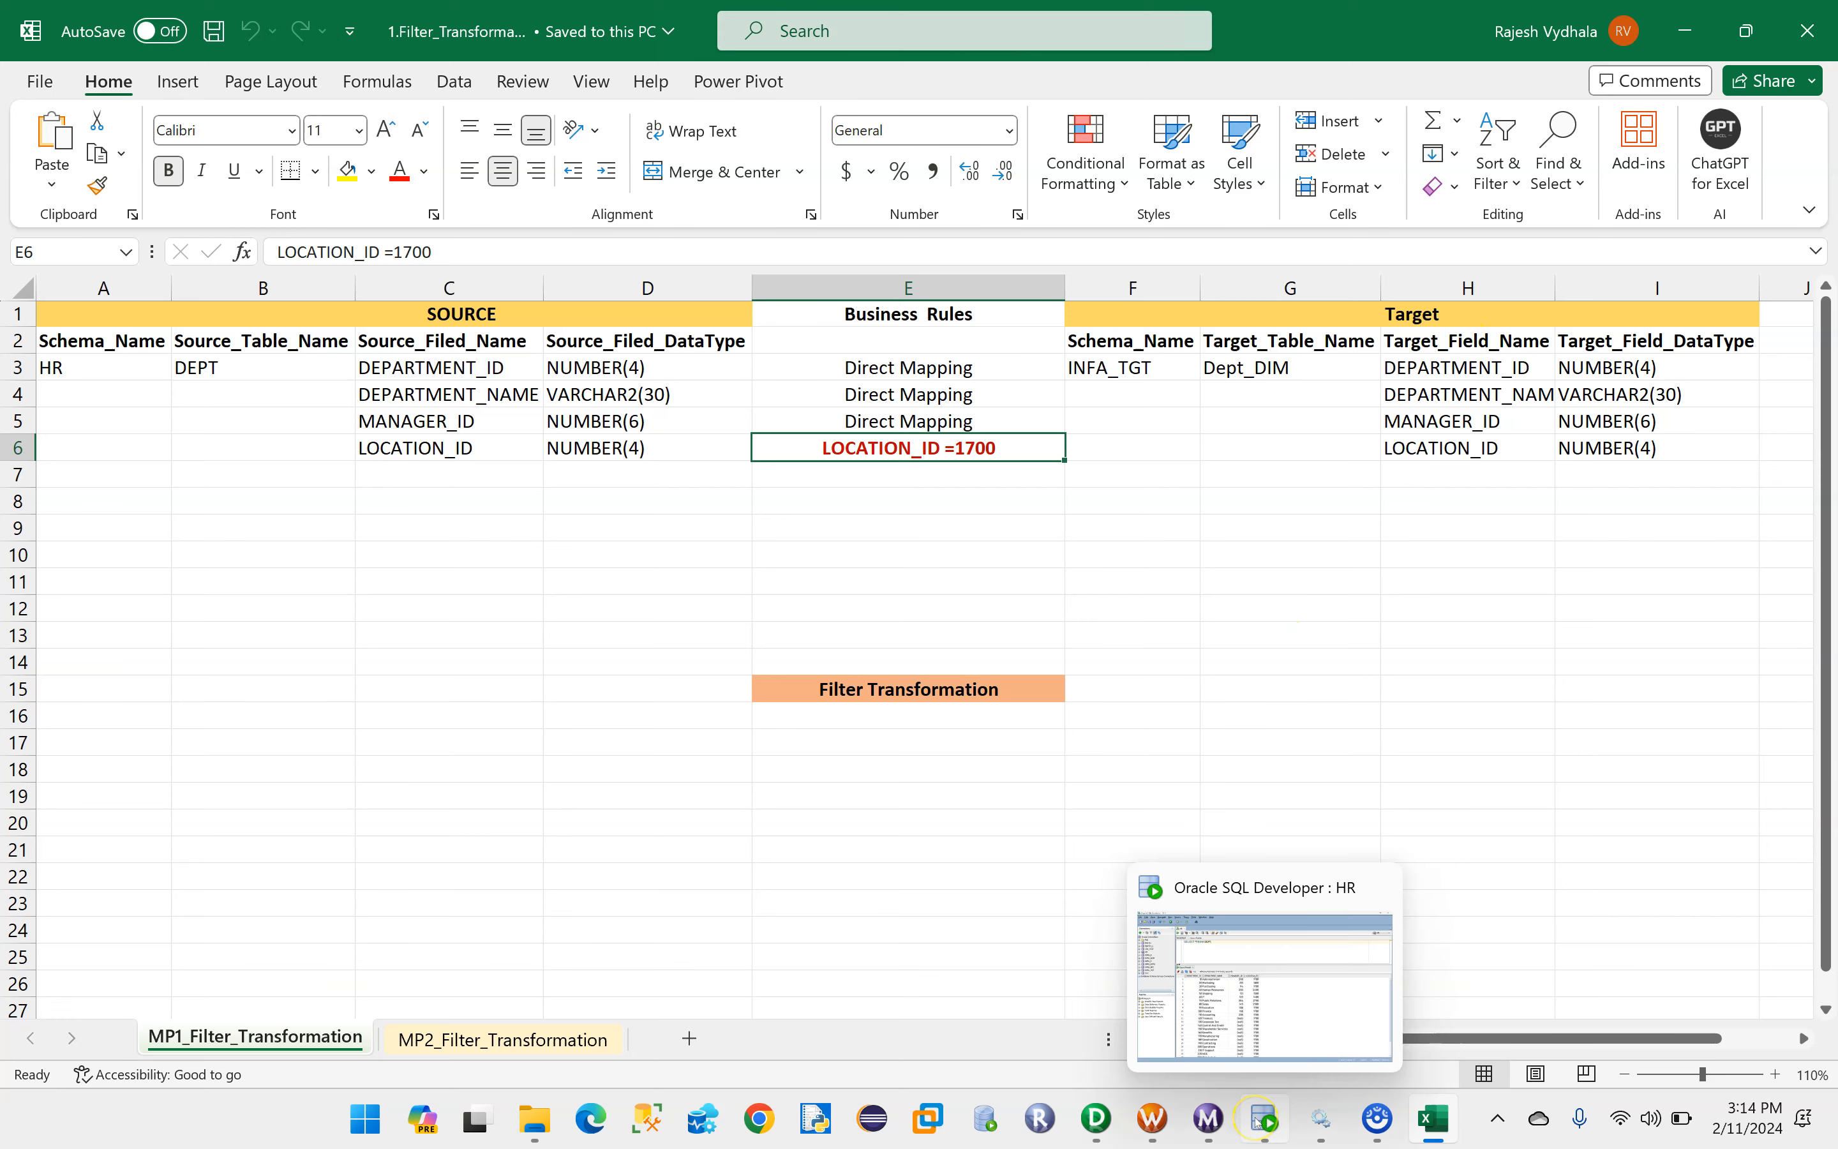
click(1258, 1122)
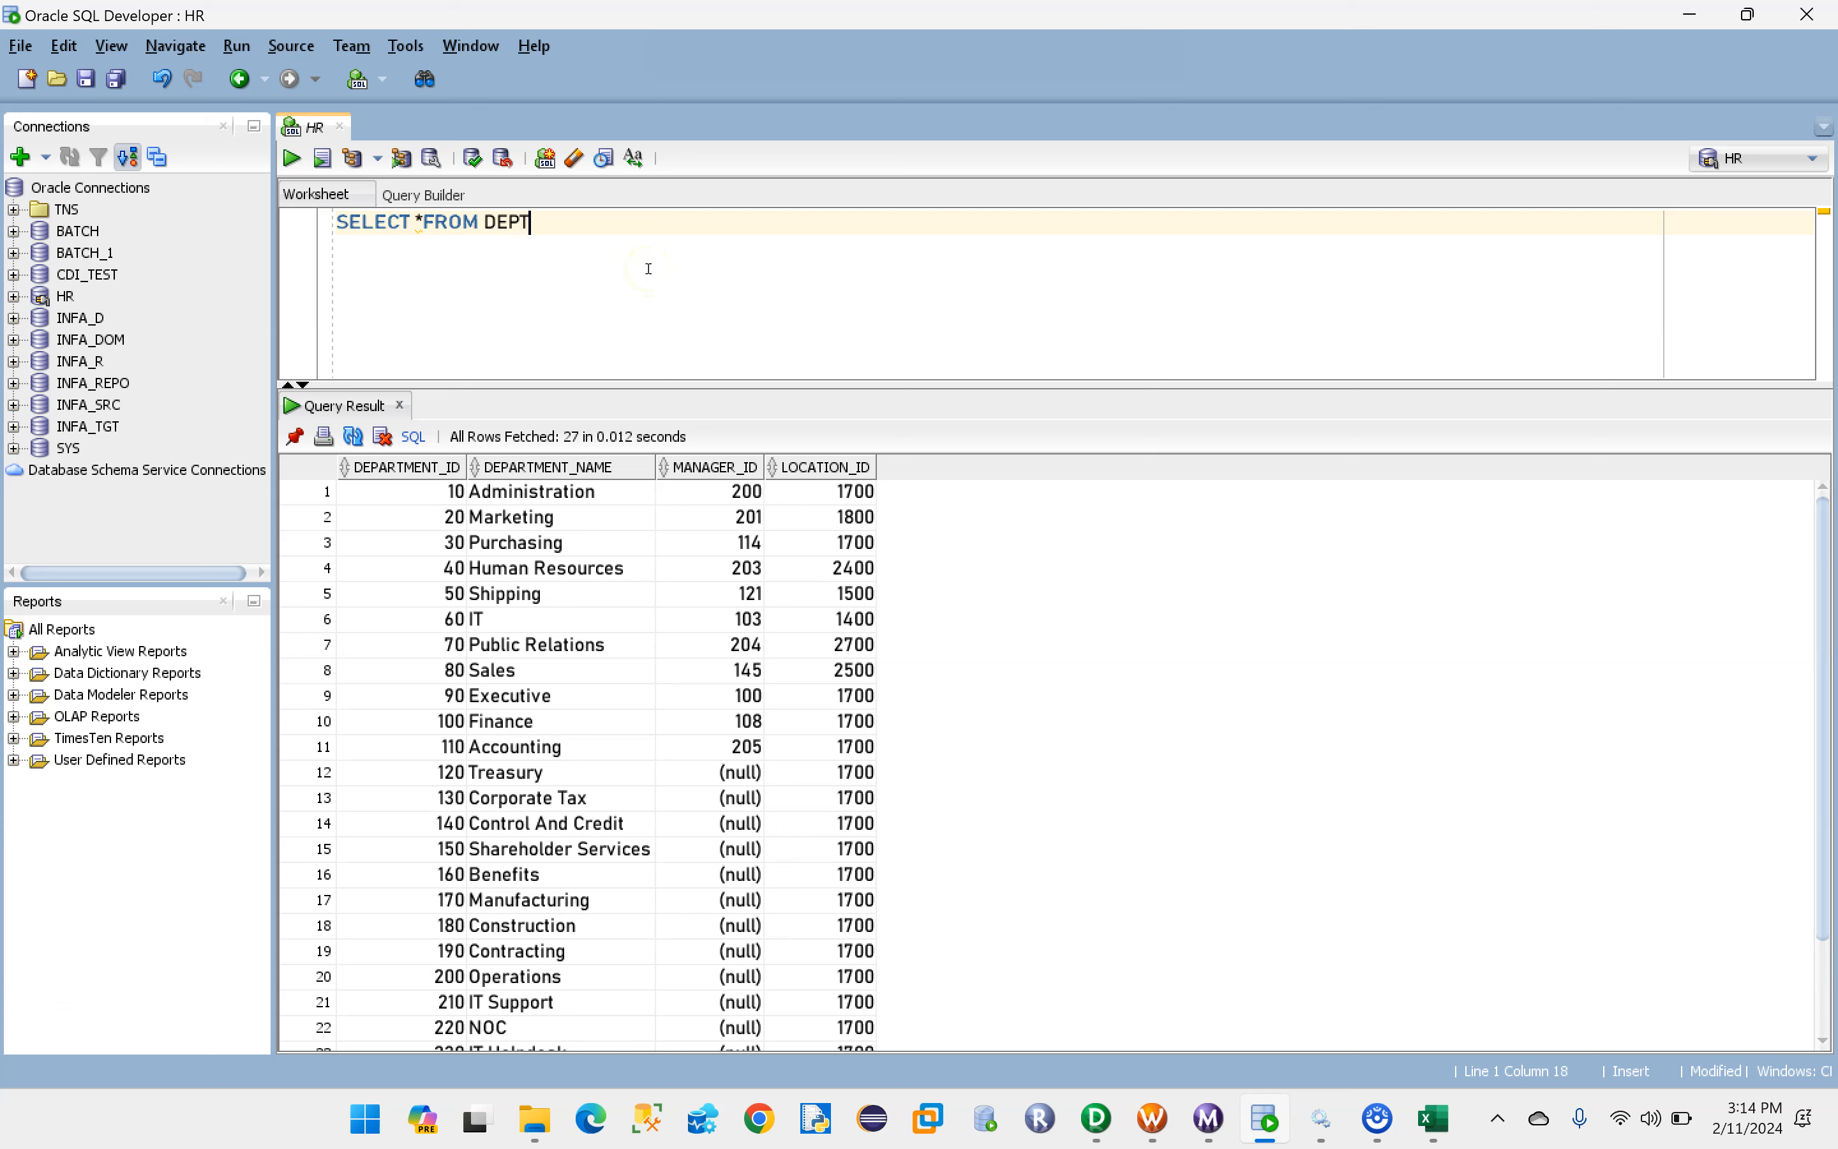
text(E L)
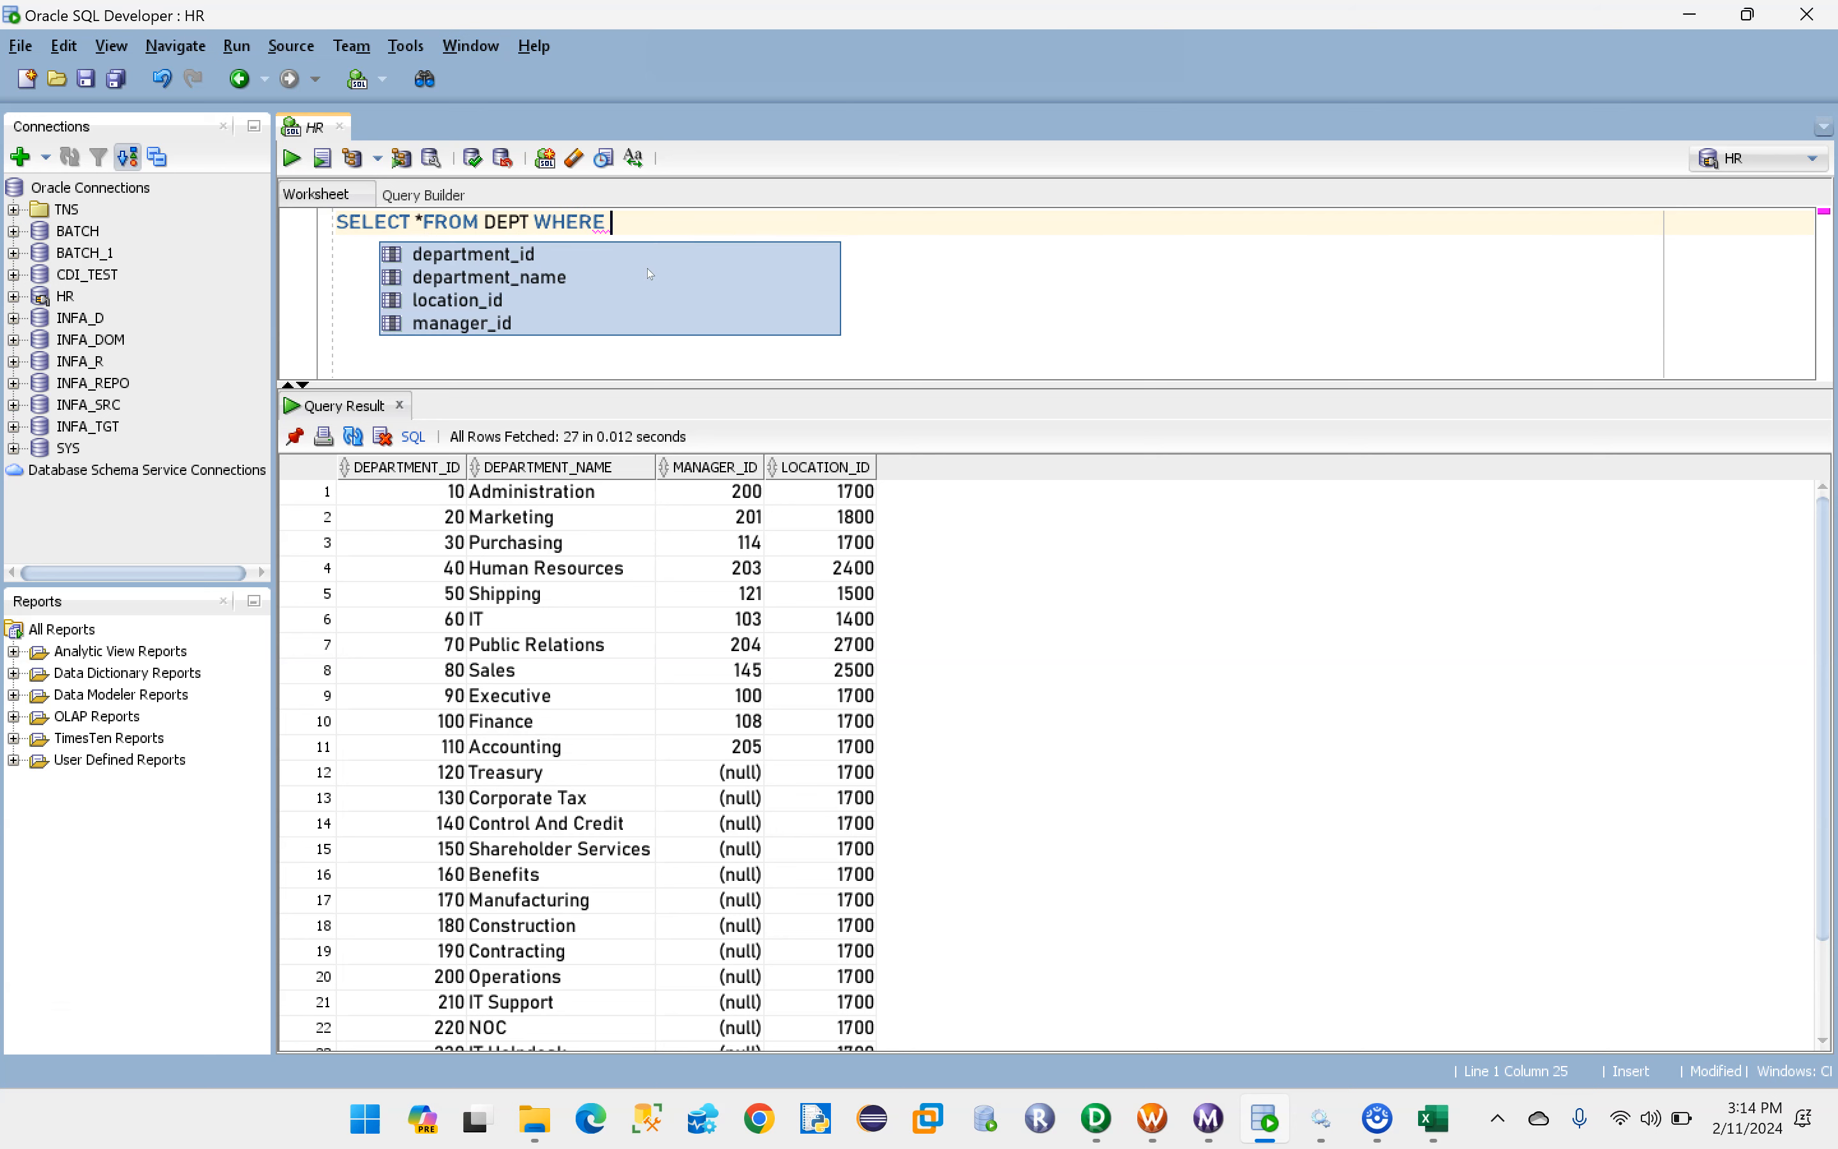
text(OCATION_ID =1700)
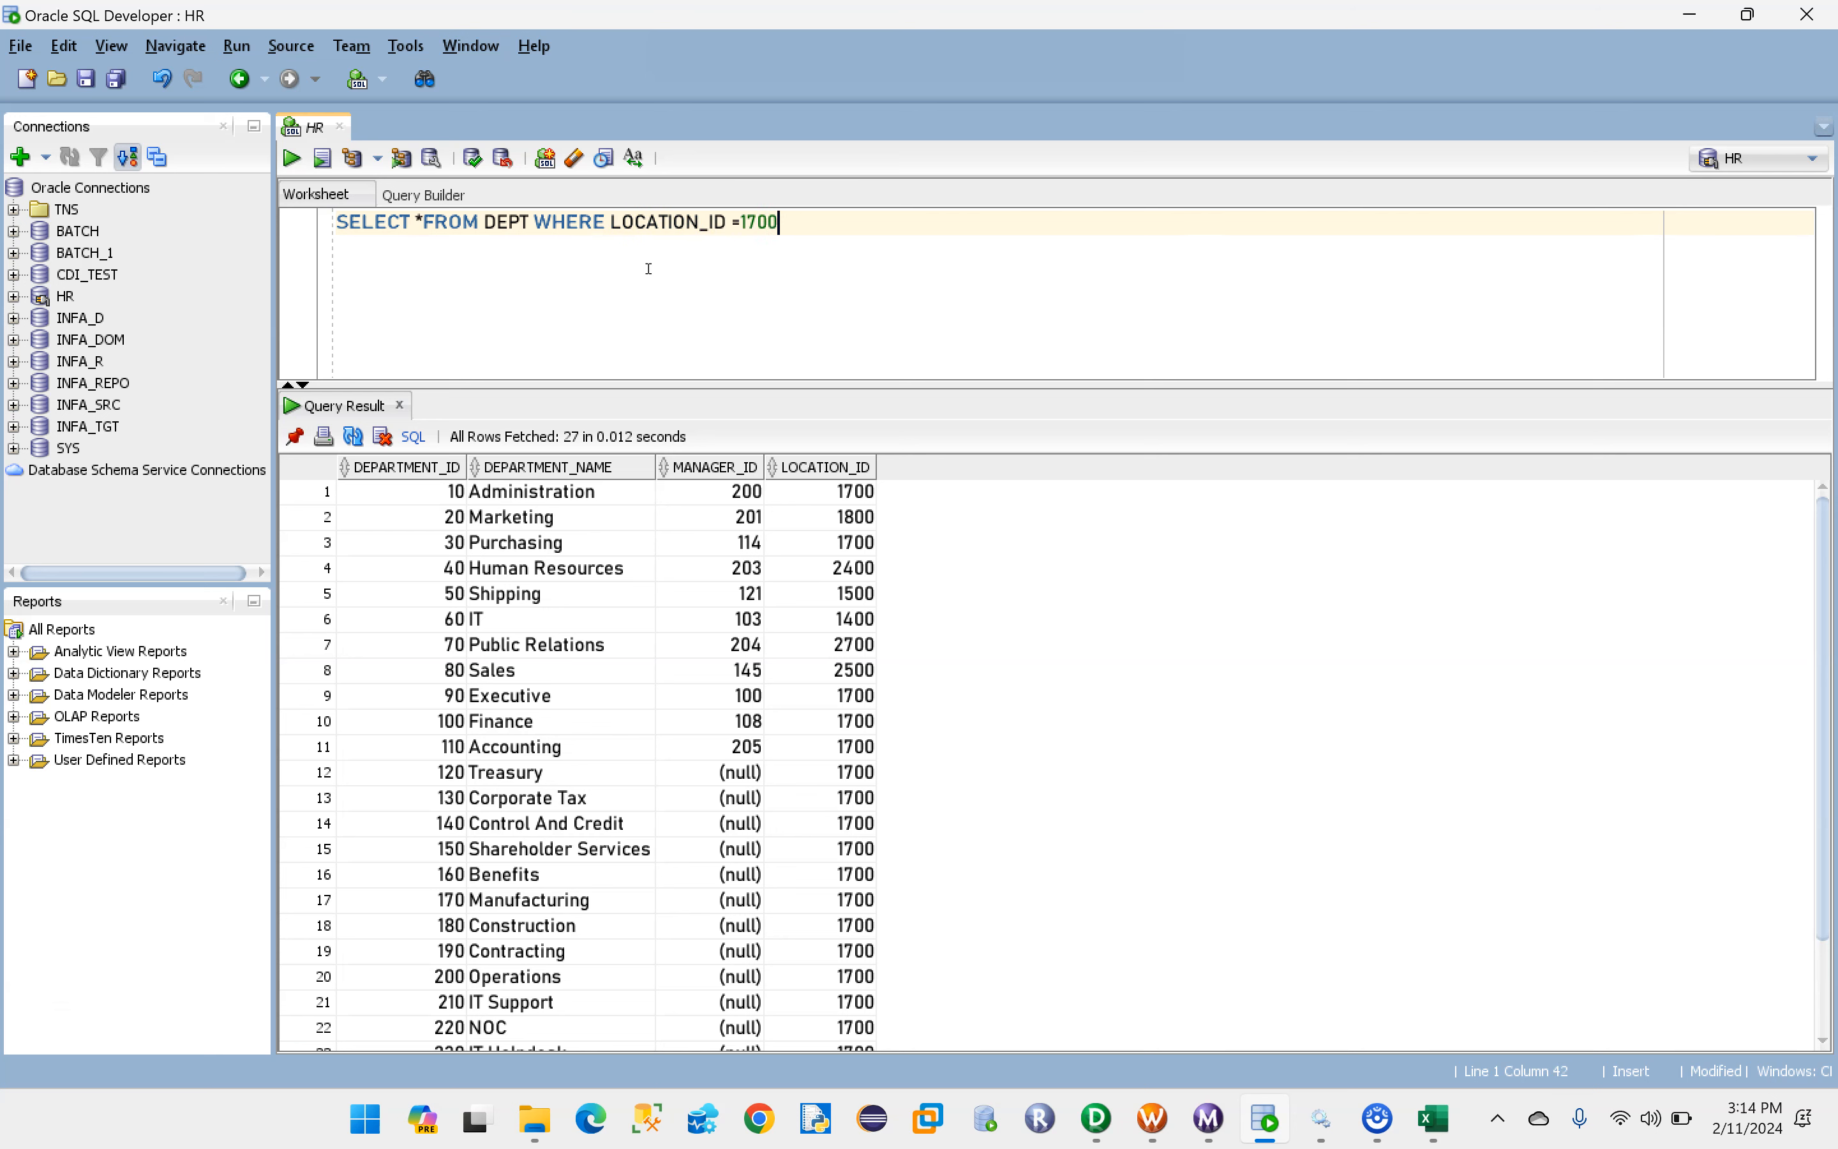
key(ctrl+Return)
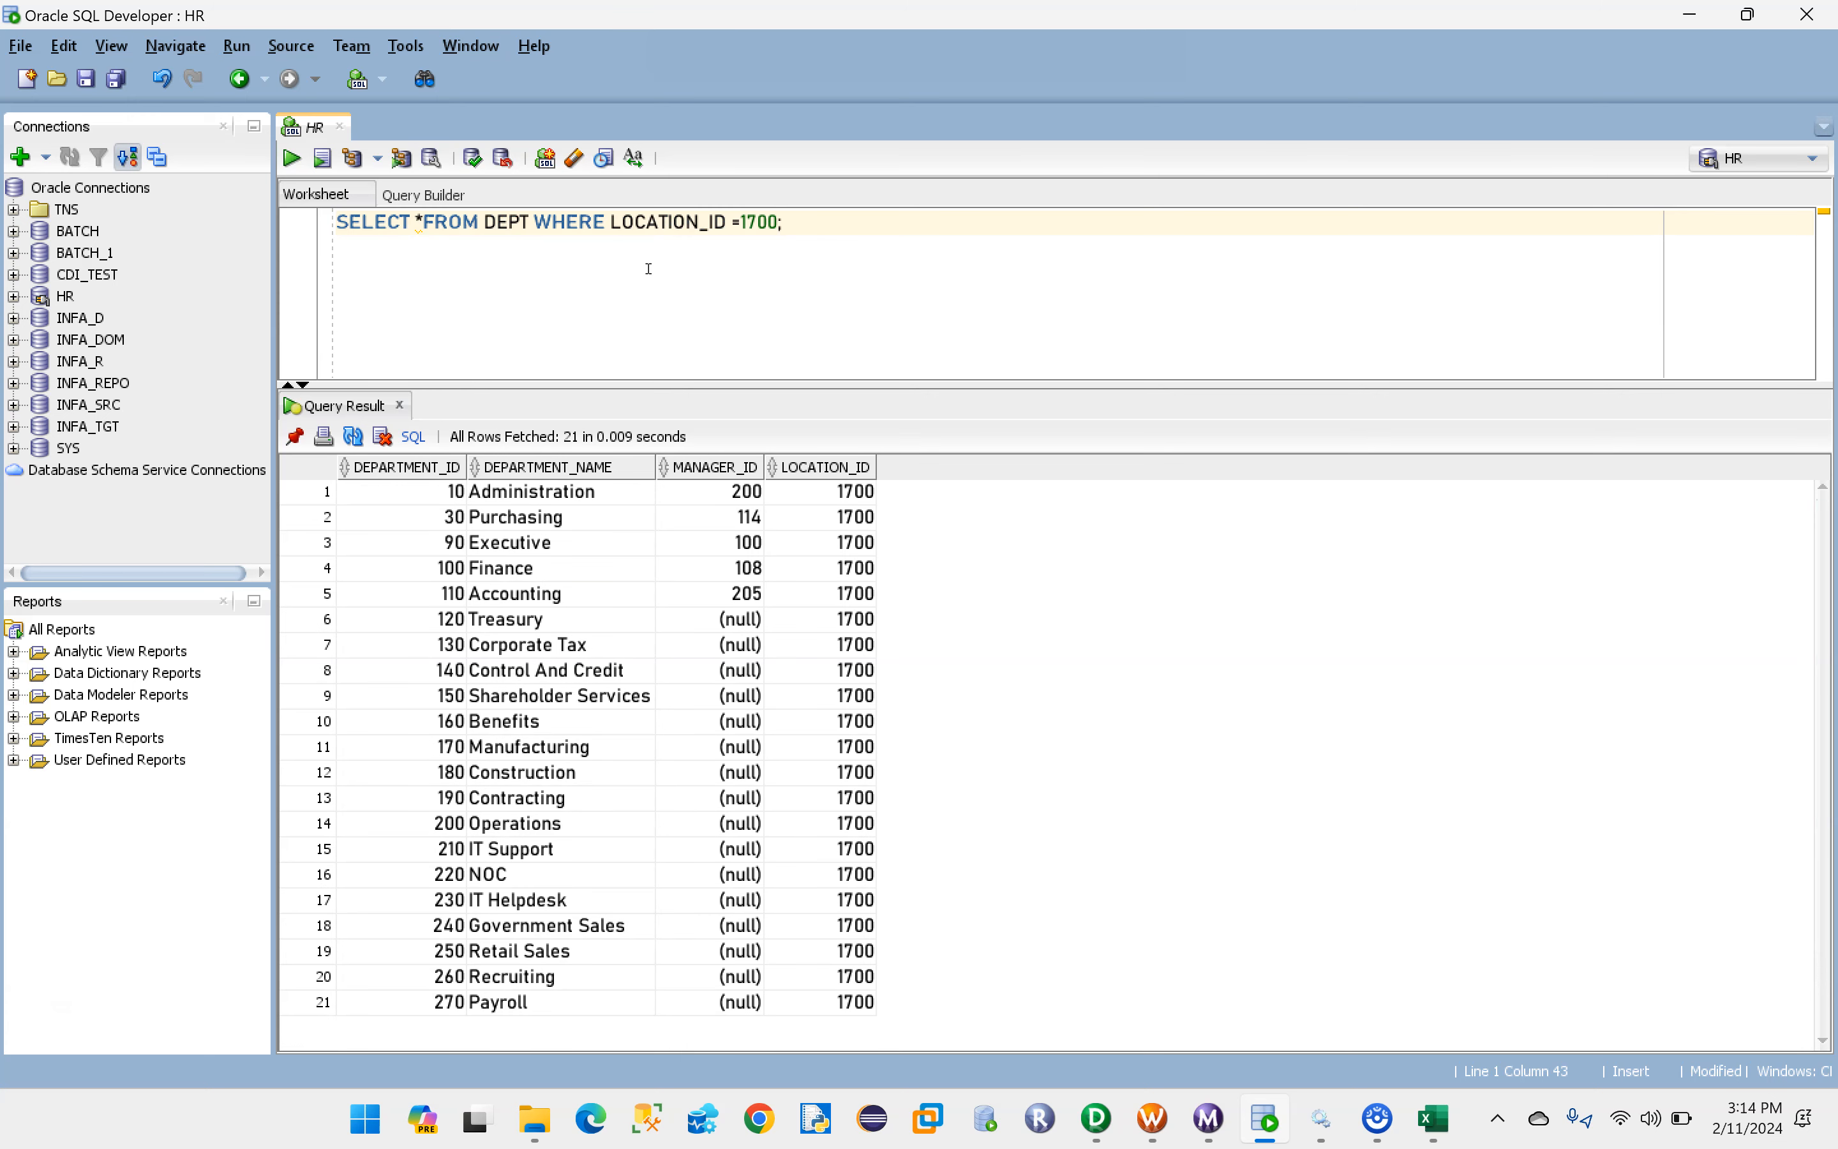
- Count the rows of the filtered DEPT result and highlight all the returned records
right_click(523, 511)
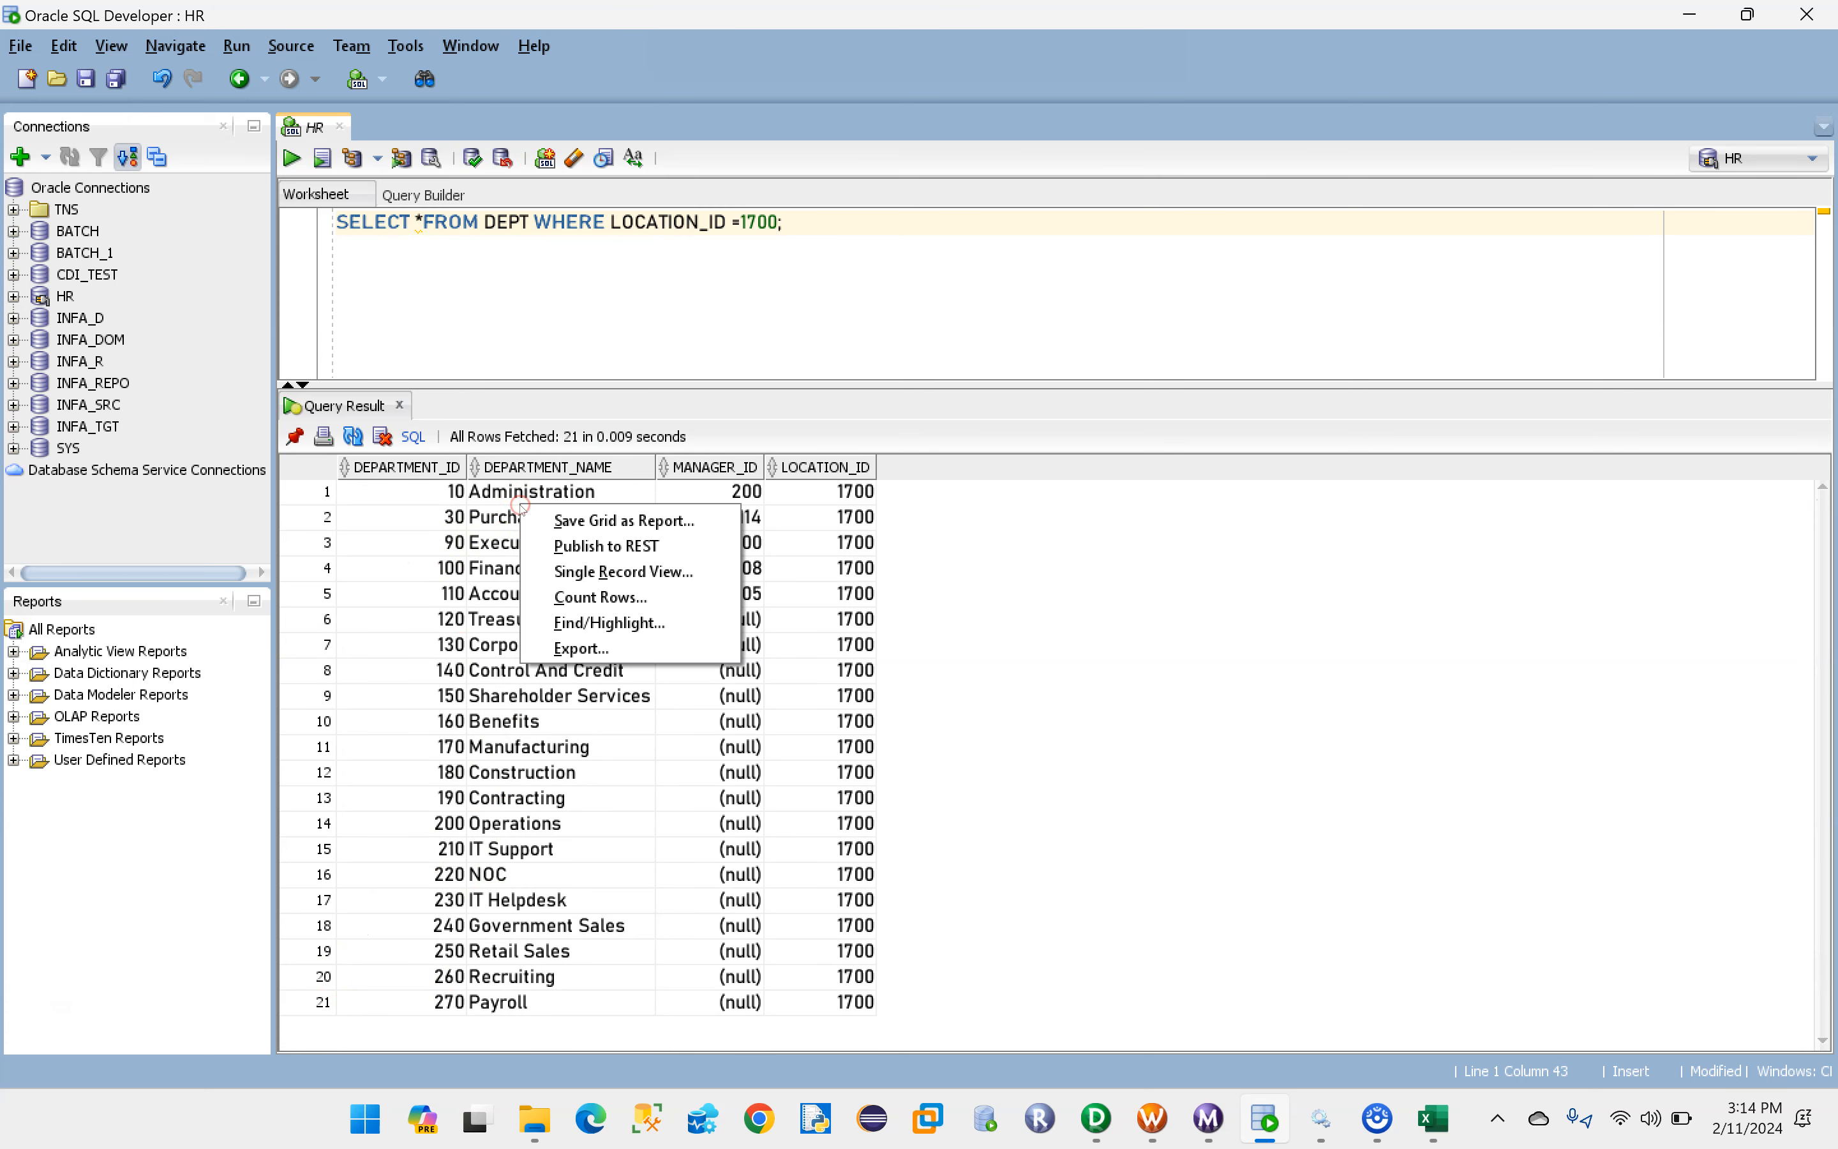
click(579, 599)
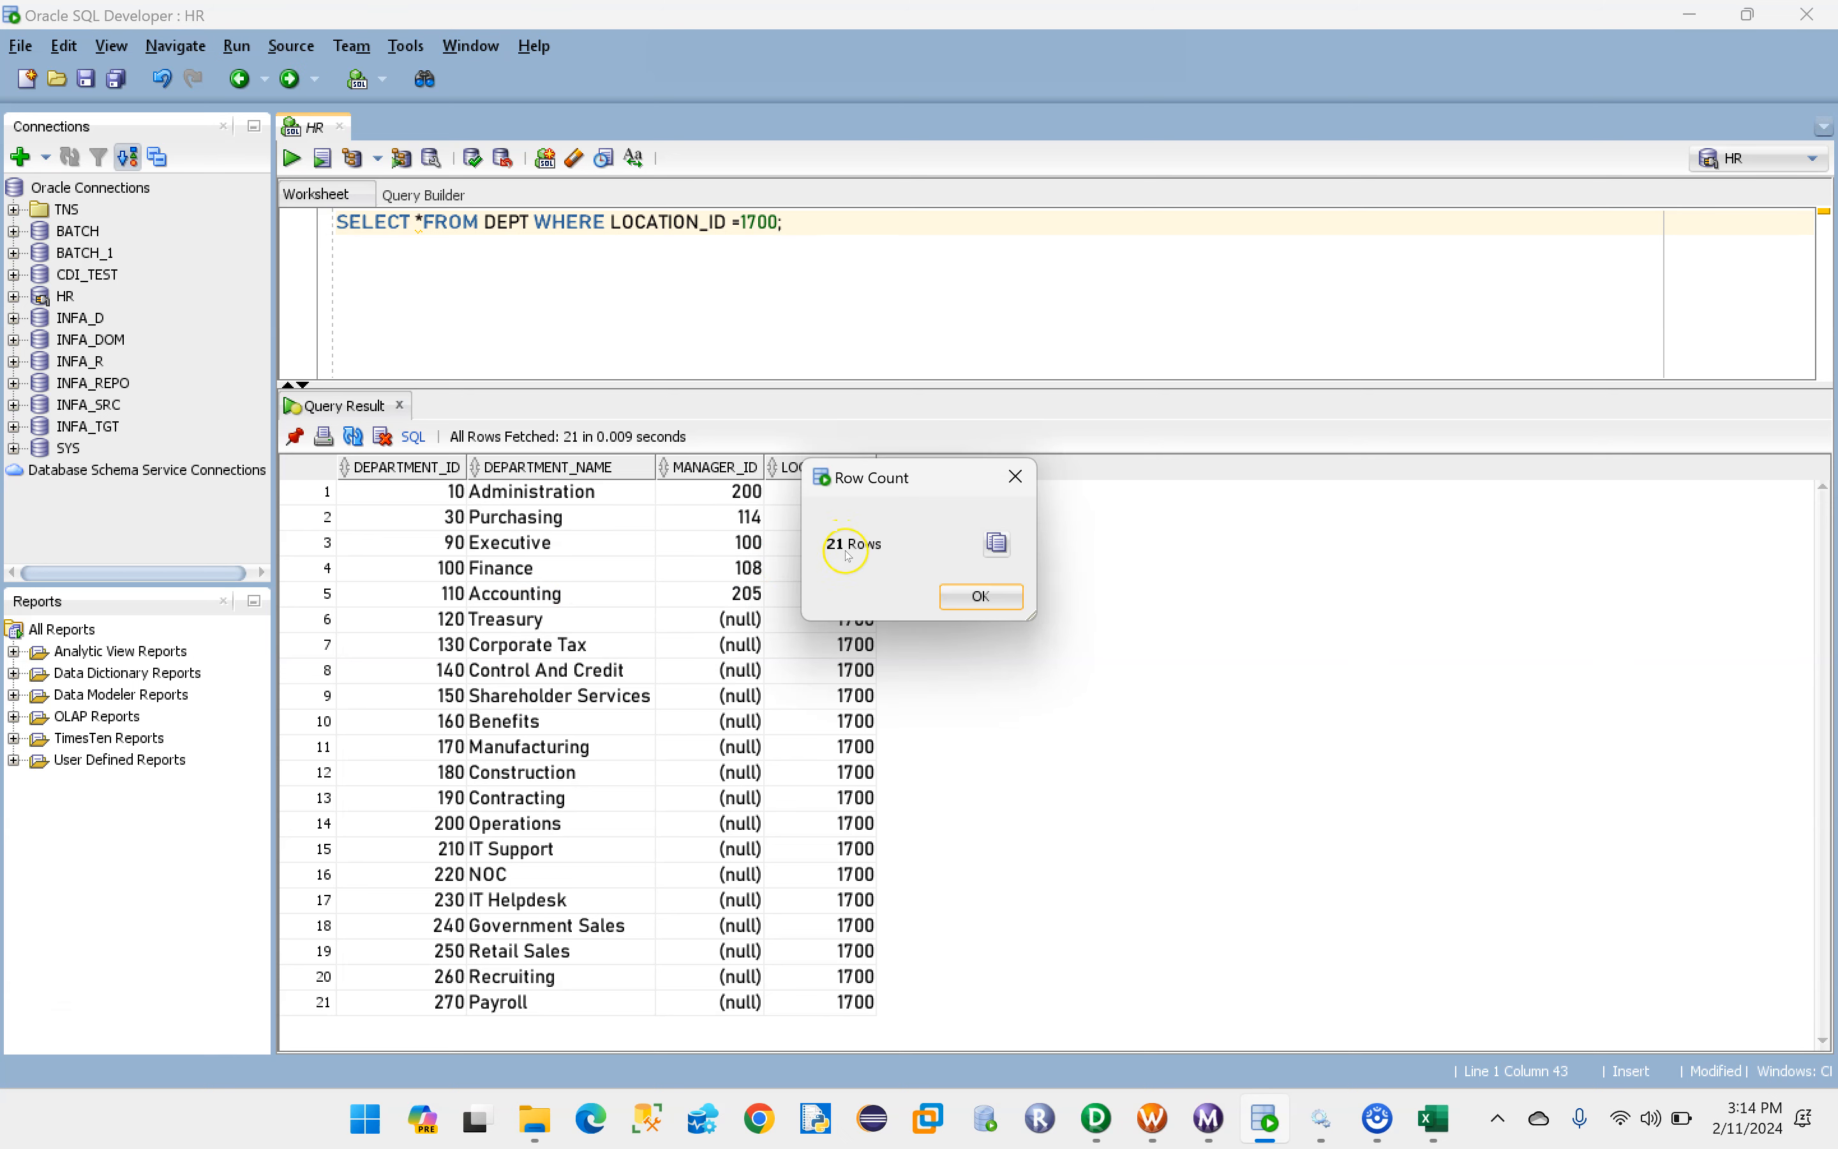
click(1018, 476)
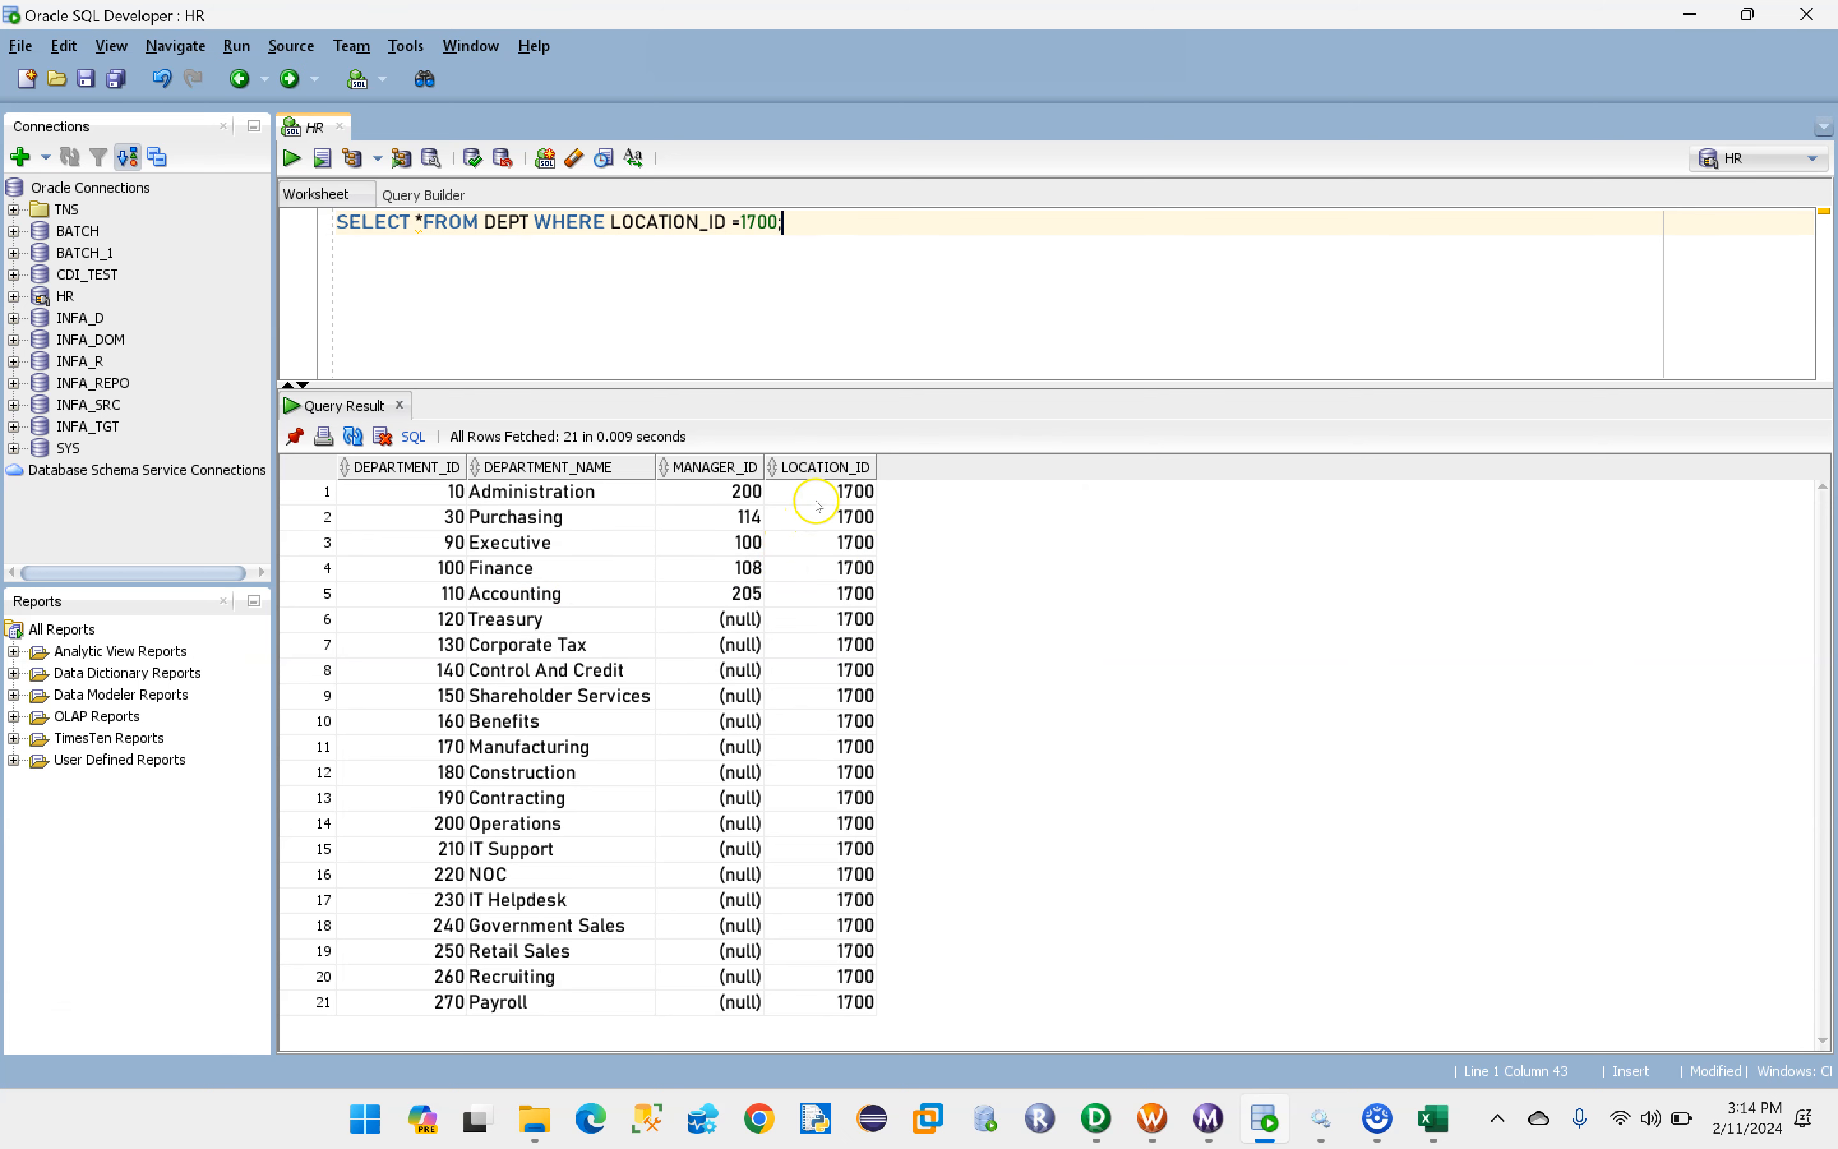
drag(819, 494, 820, 1011)
drag(365, 494, 870, 1010)
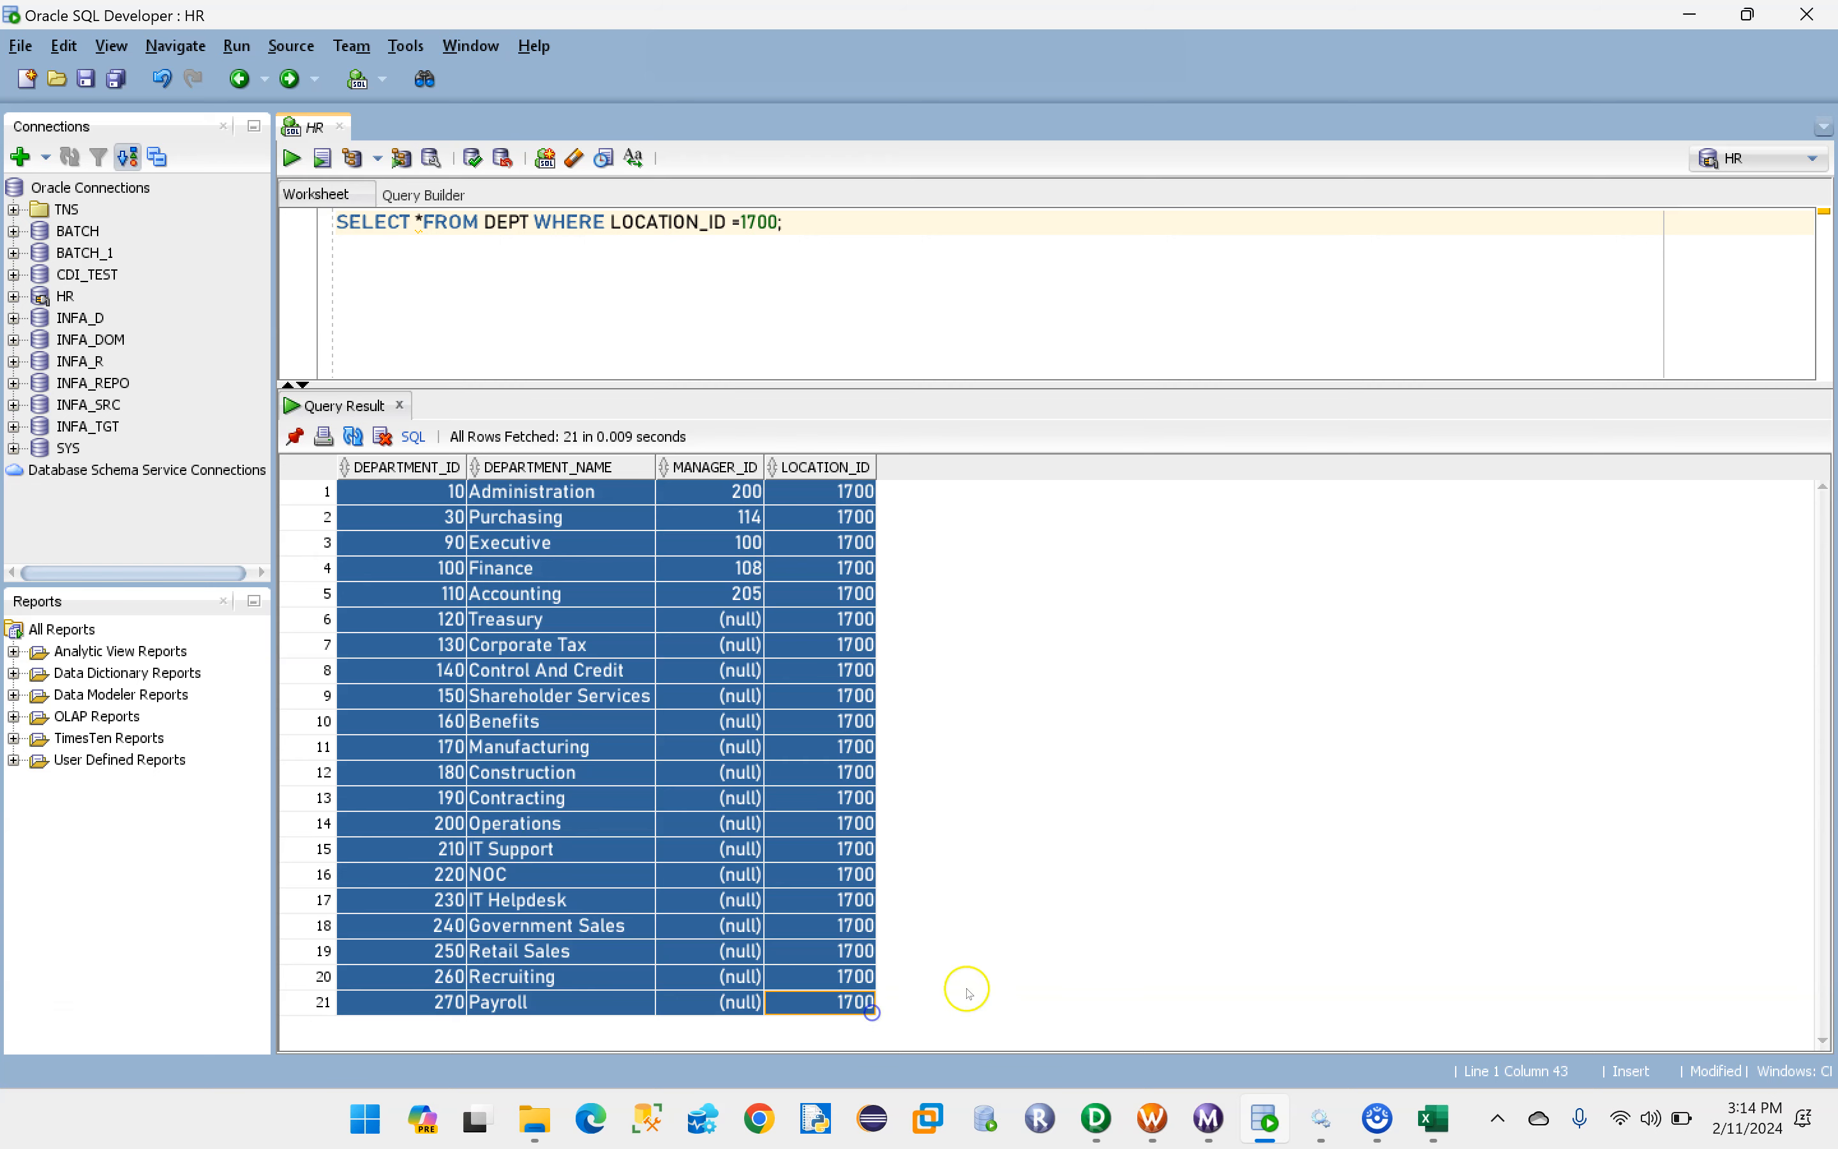
- Switch to Excel and review the MP1 mapping's target table, target schema and source table
click(1432, 1117)
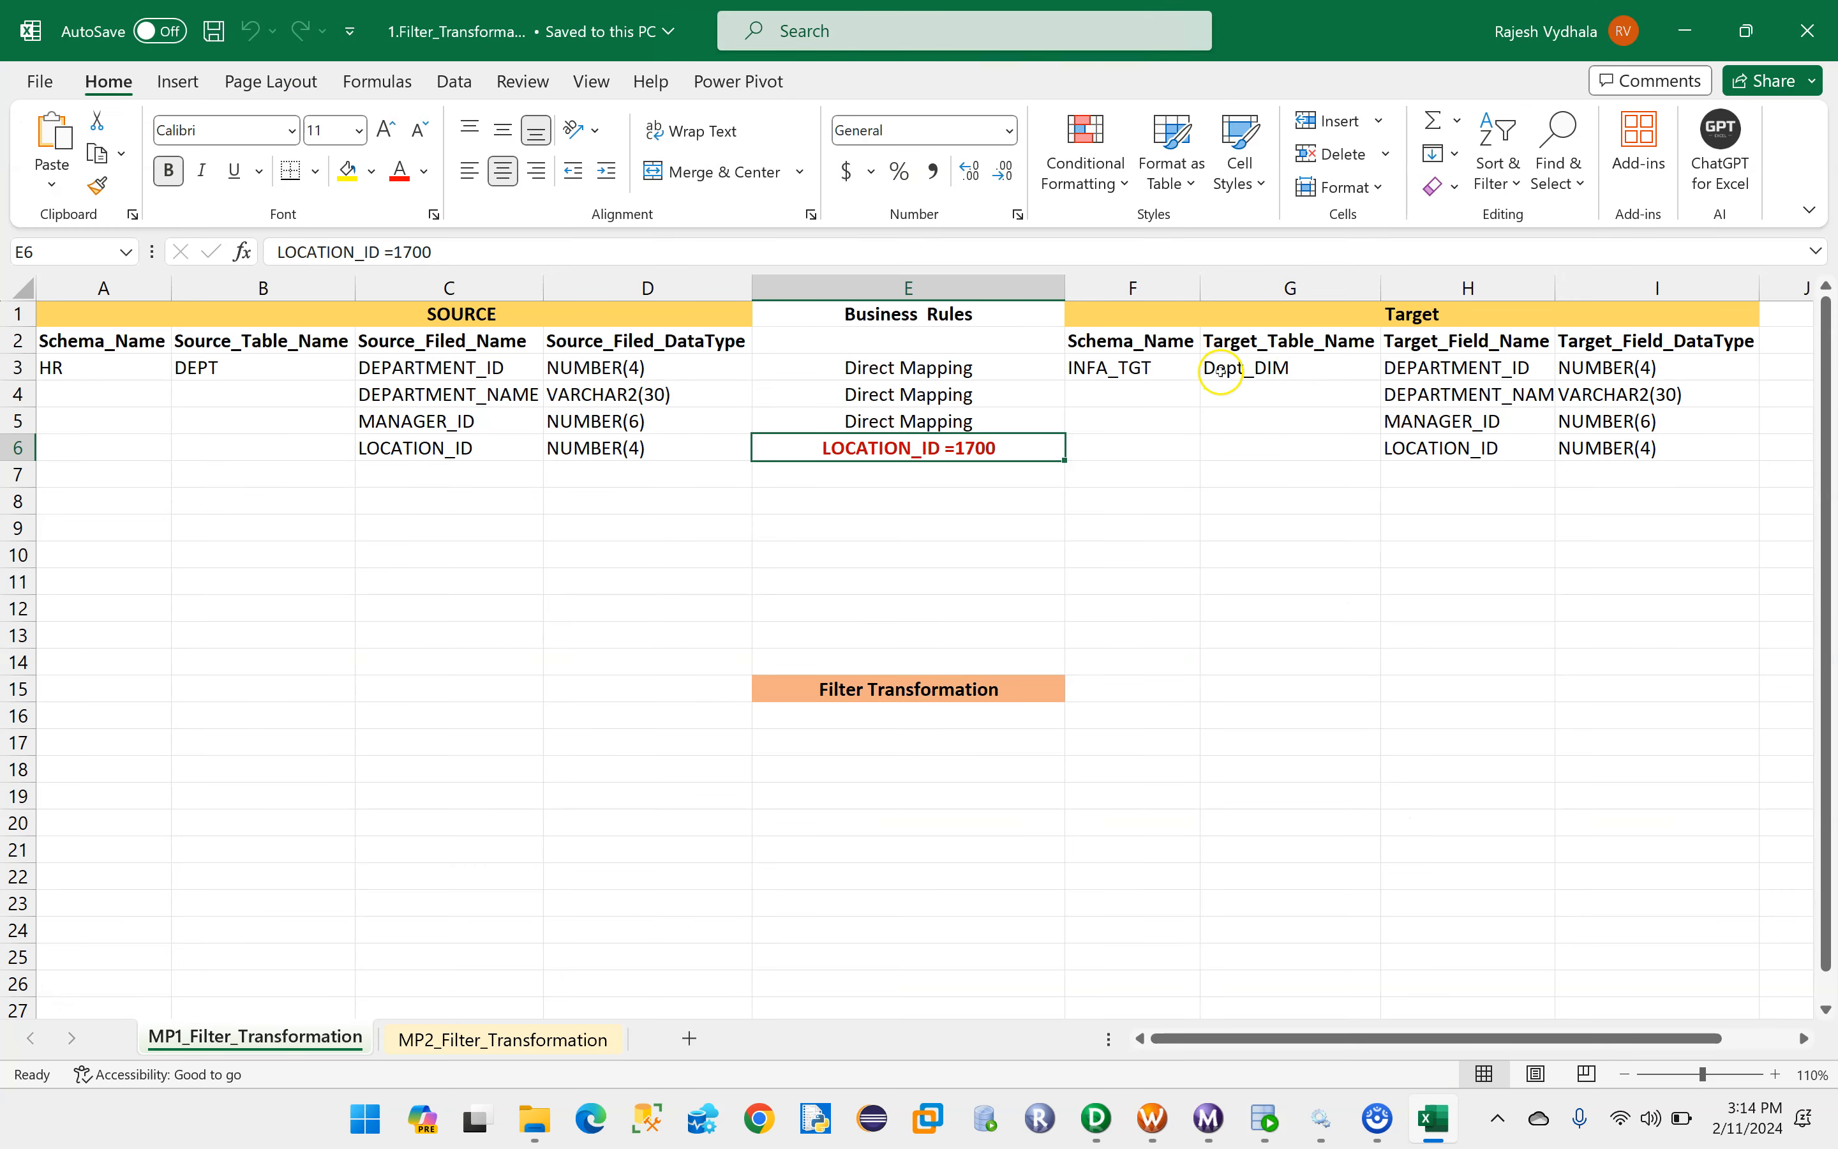
click(1246, 370)
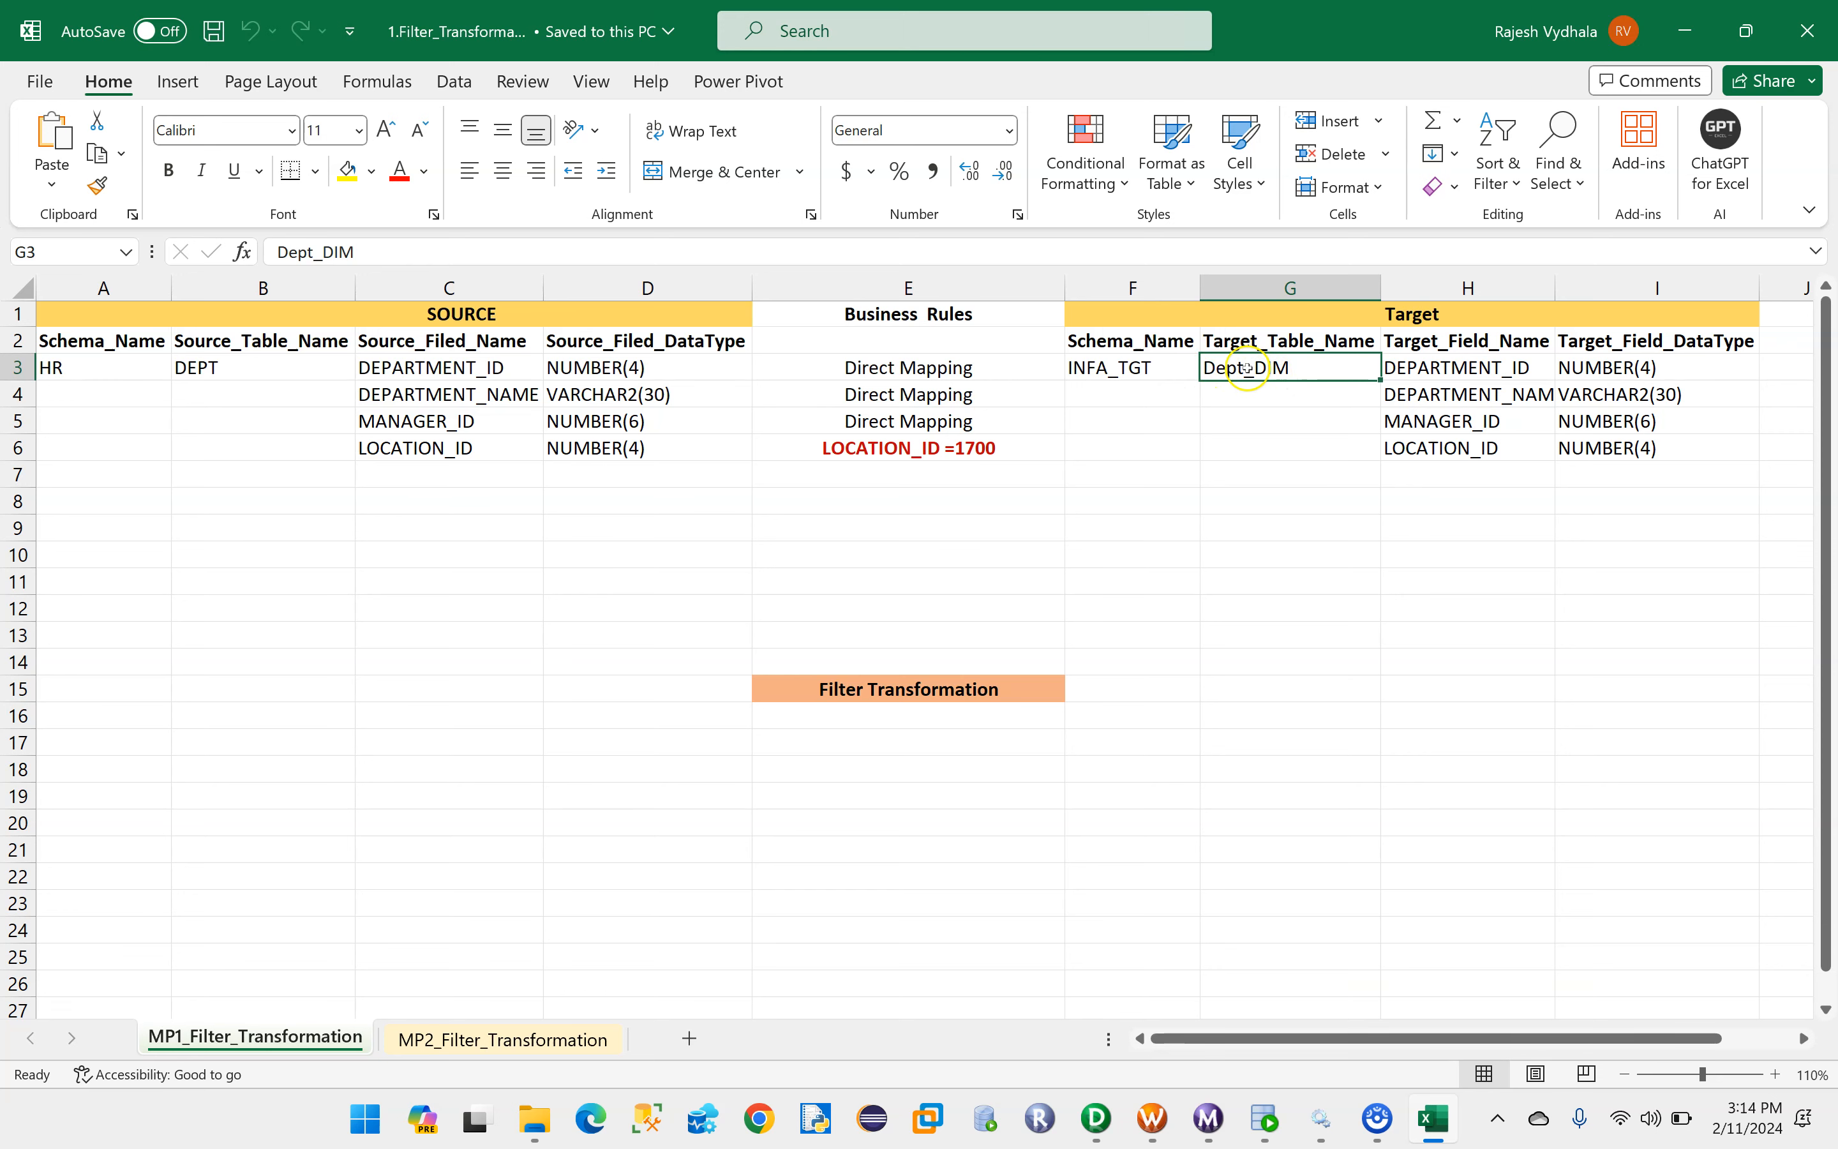
click(1113, 370)
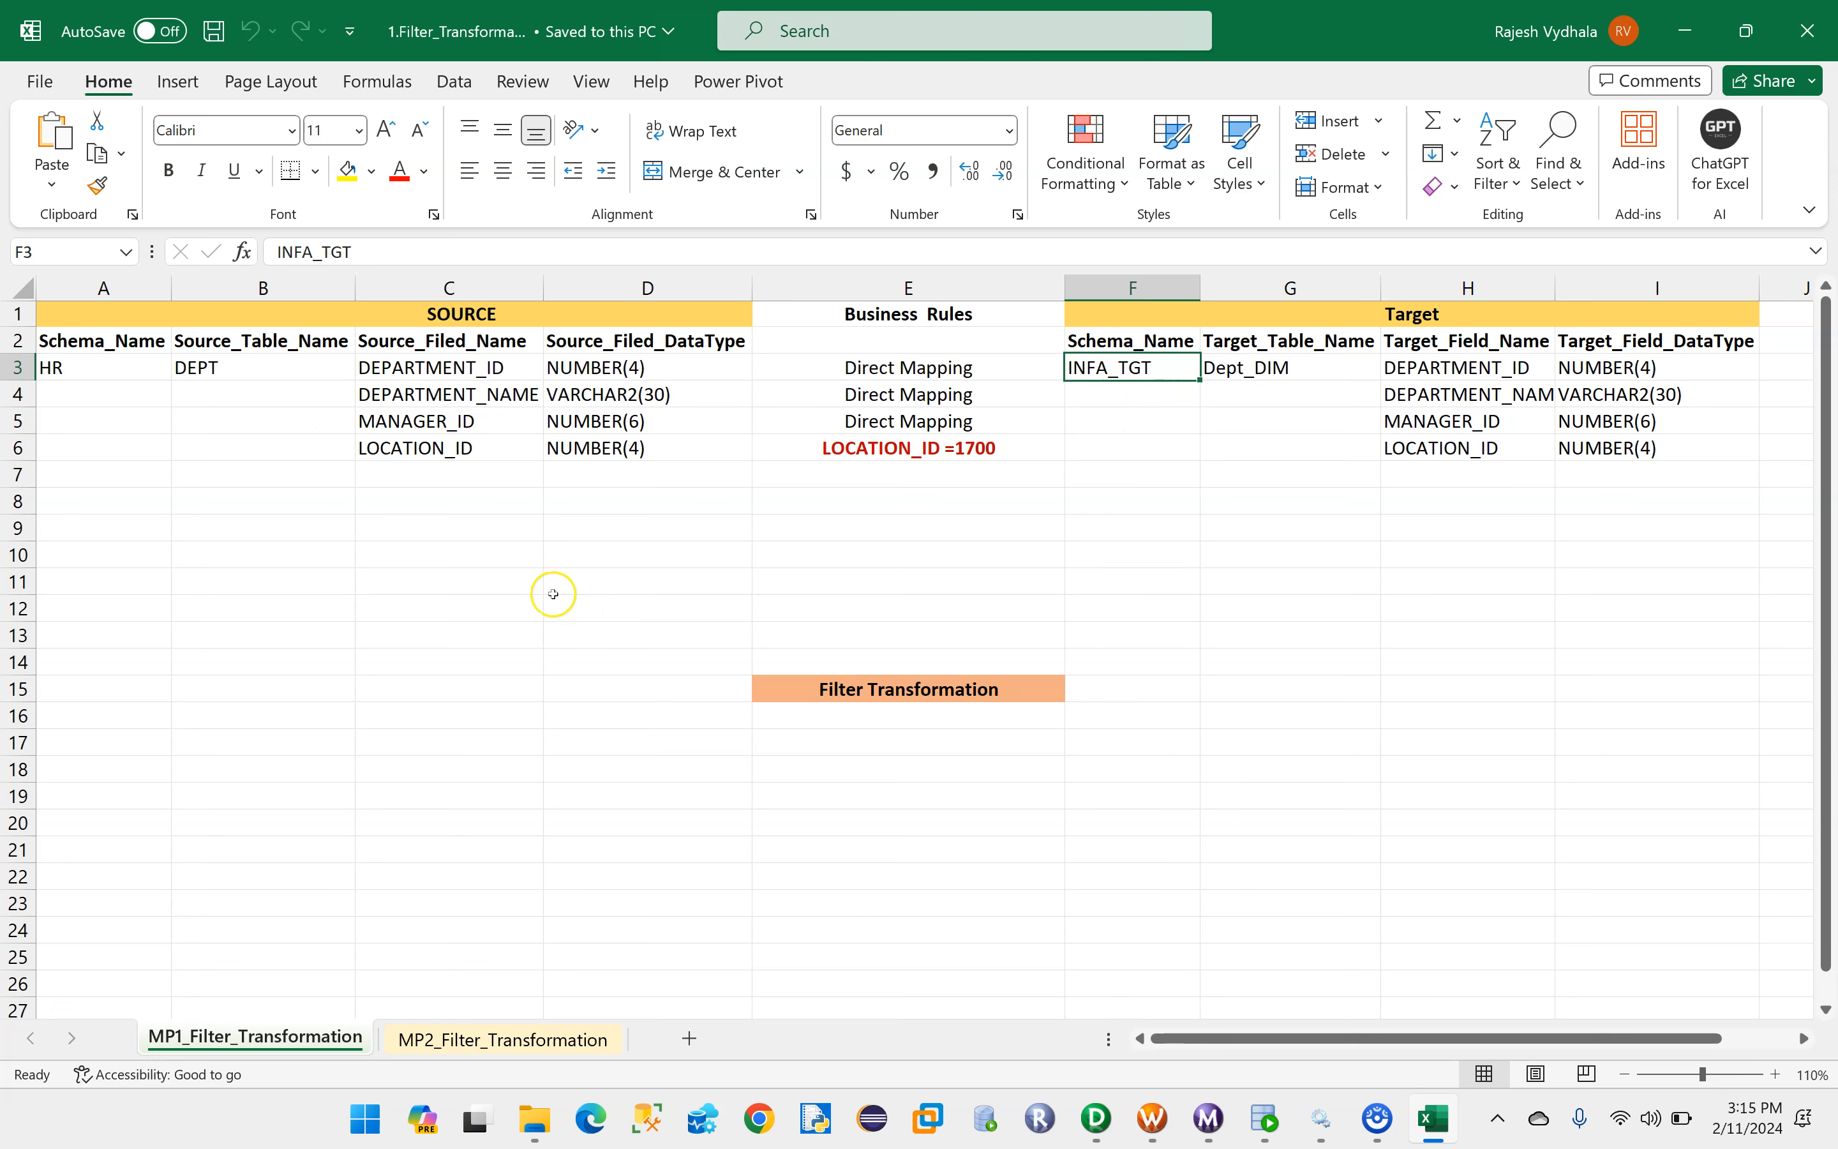
click(215, 360)
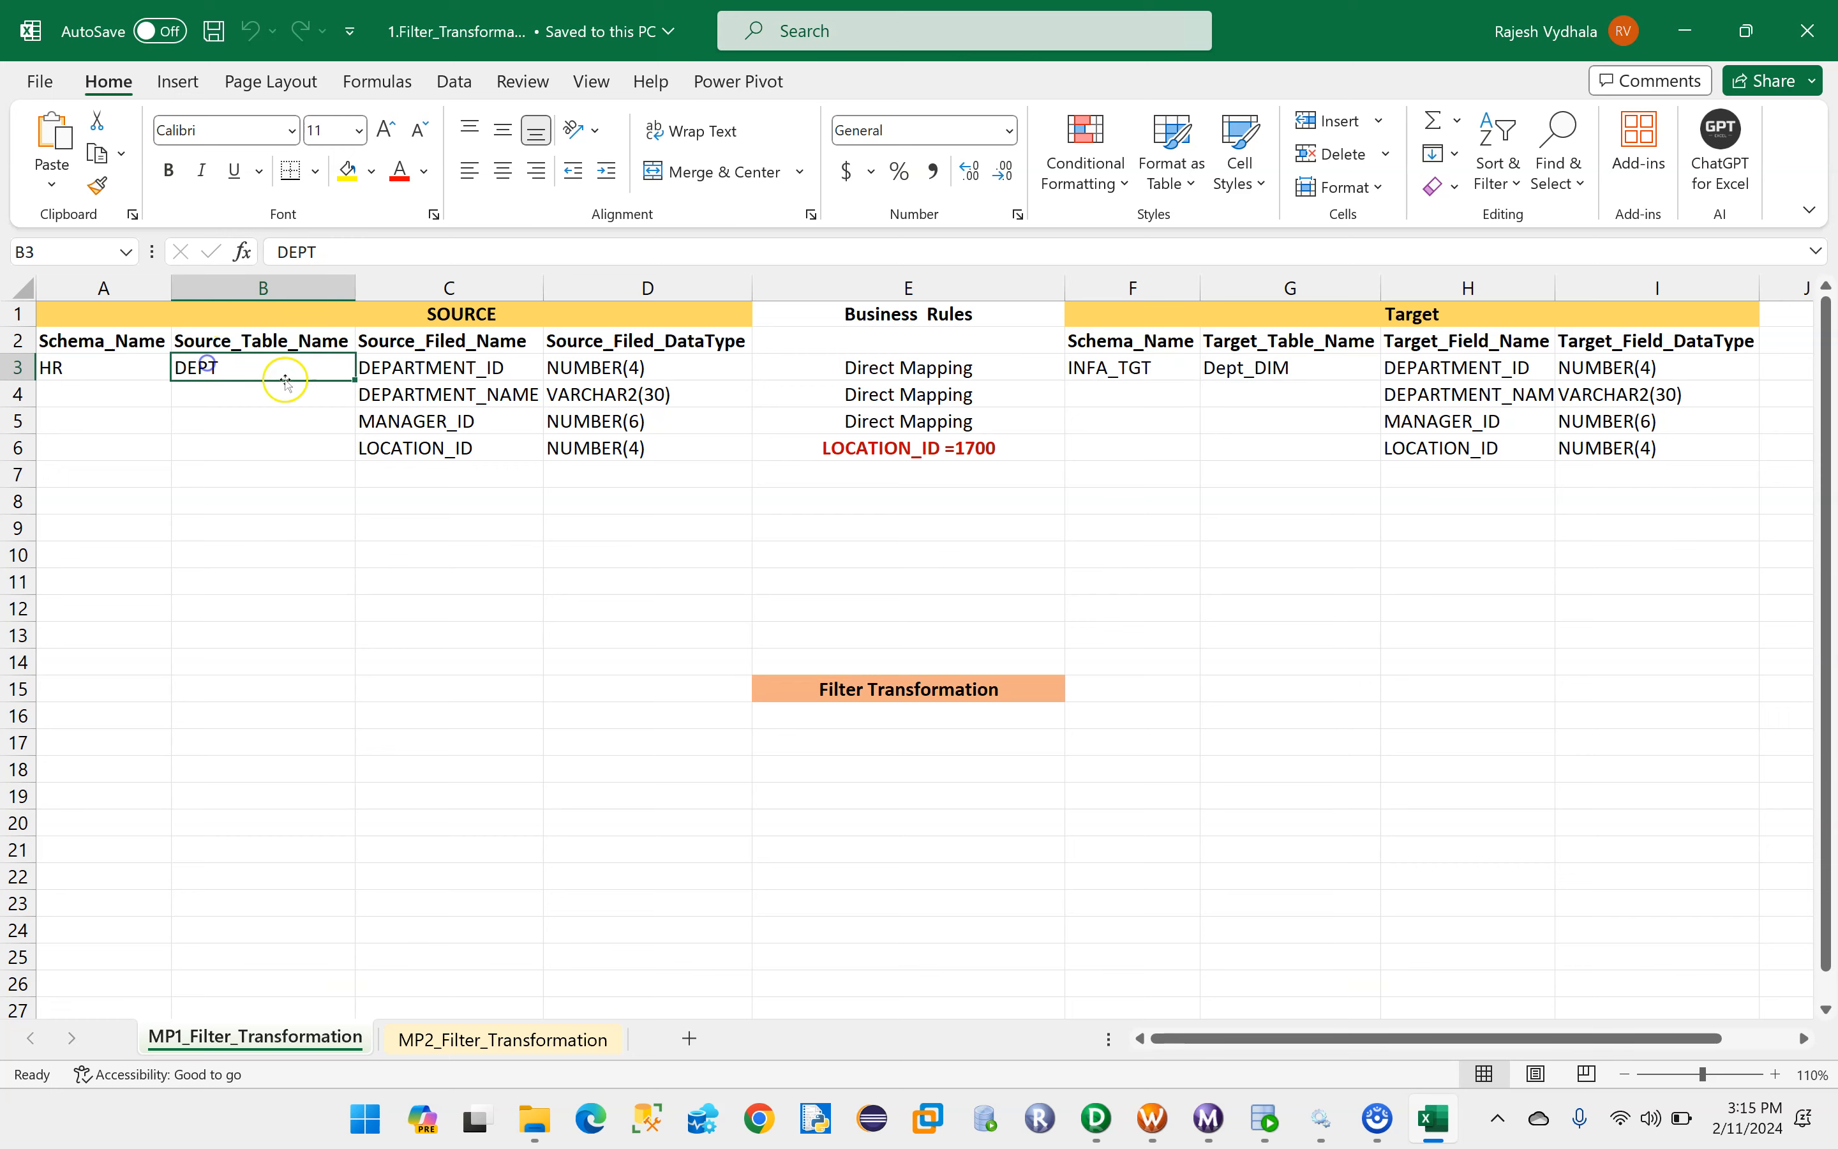
- Switch to Informatica PowerCenter Designer, maximize its window and expand the Sources folder under INFA_BASICS
click(1096, 1117)
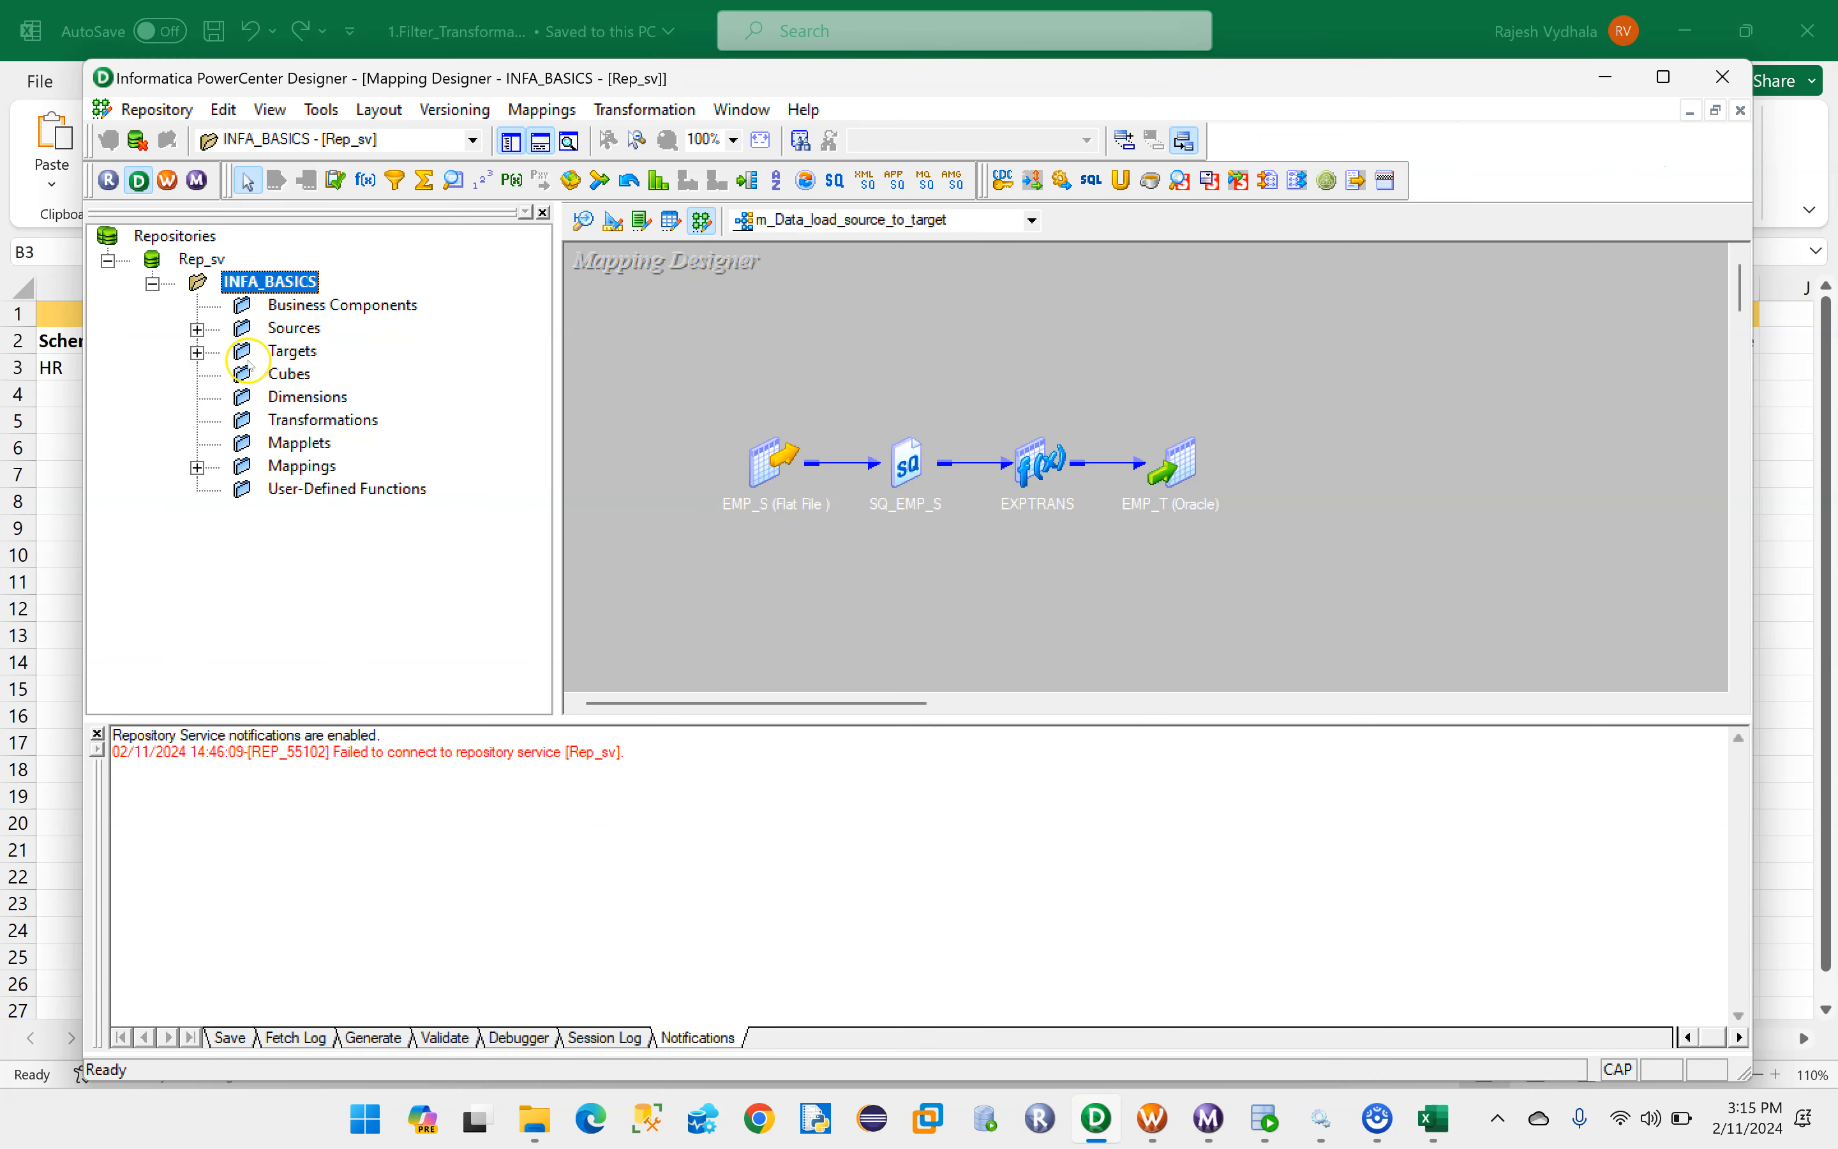
click(1663, 76)
click(114, 260)
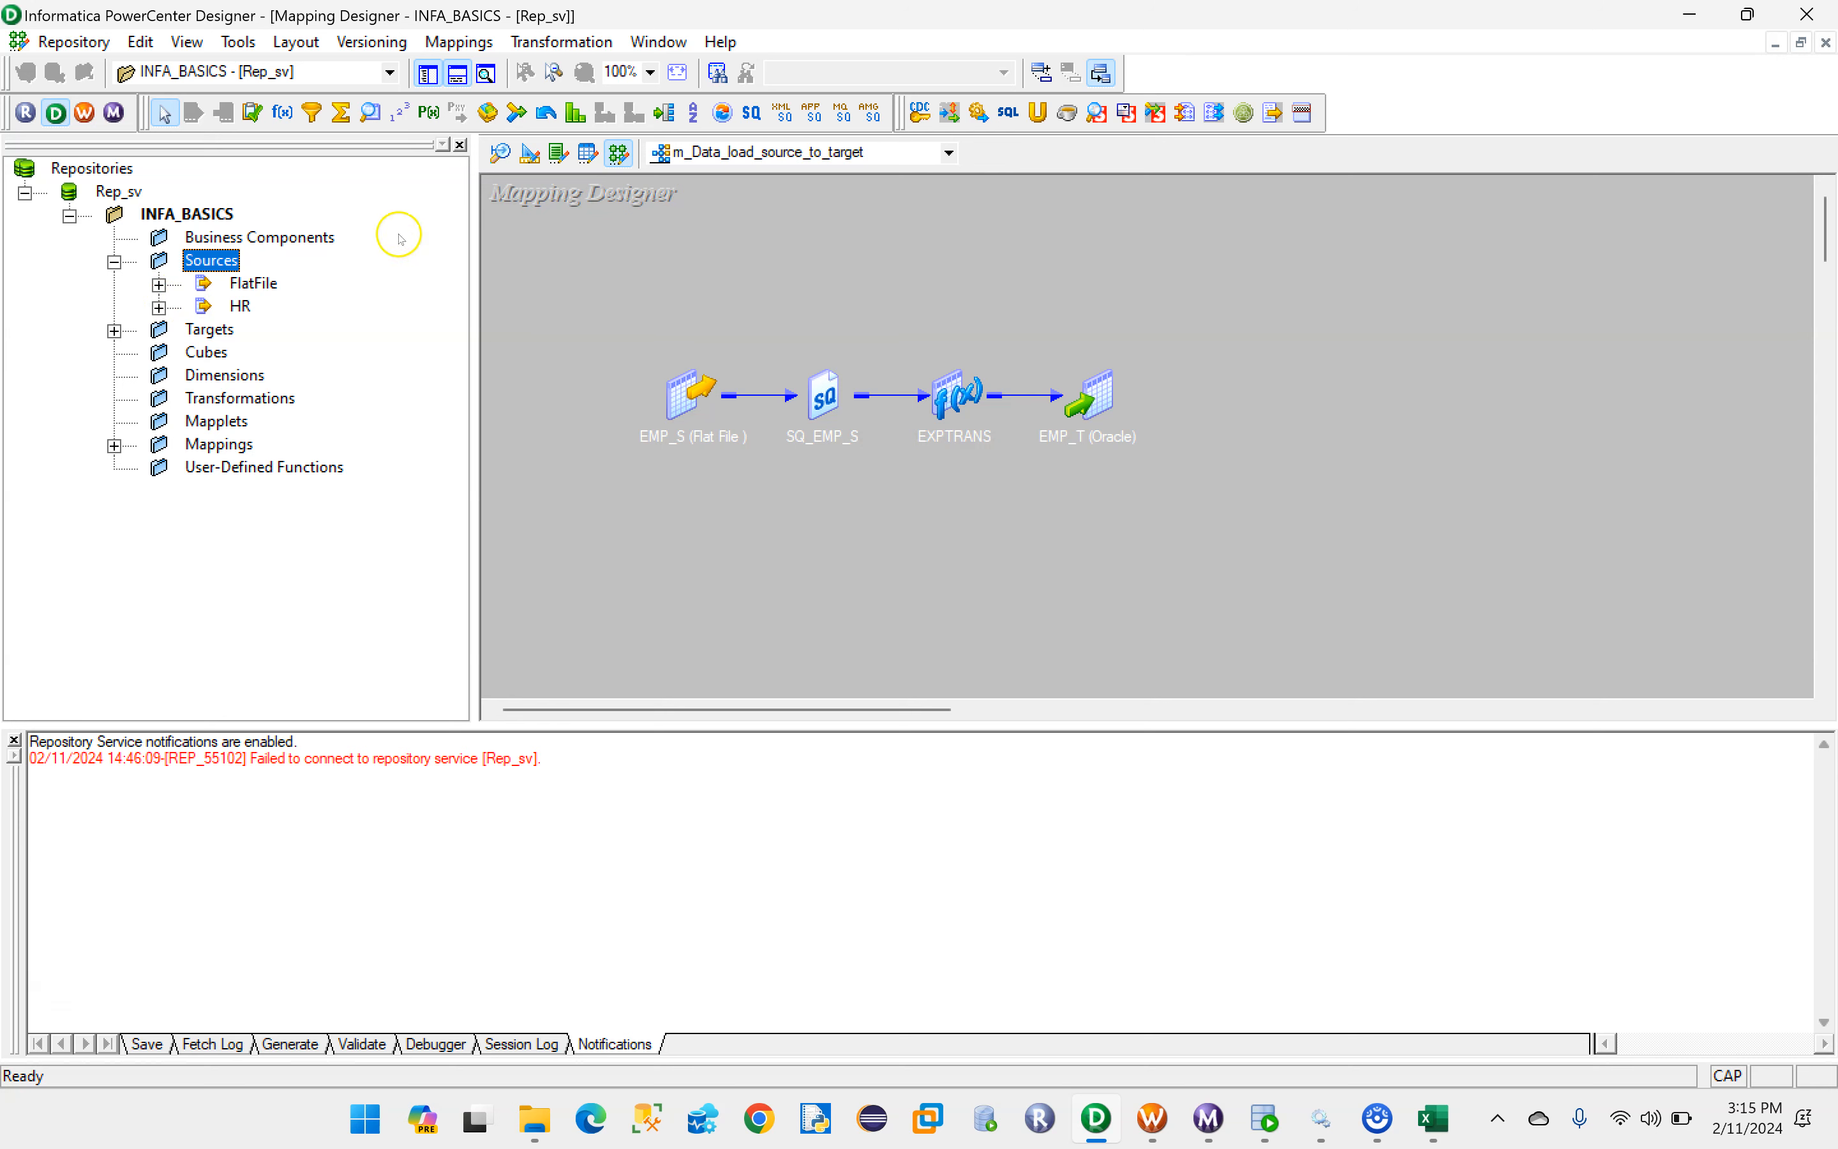
- Clear all objects from the Target Designer workspace and from the Source Analyzer workspace
click(530, 154)
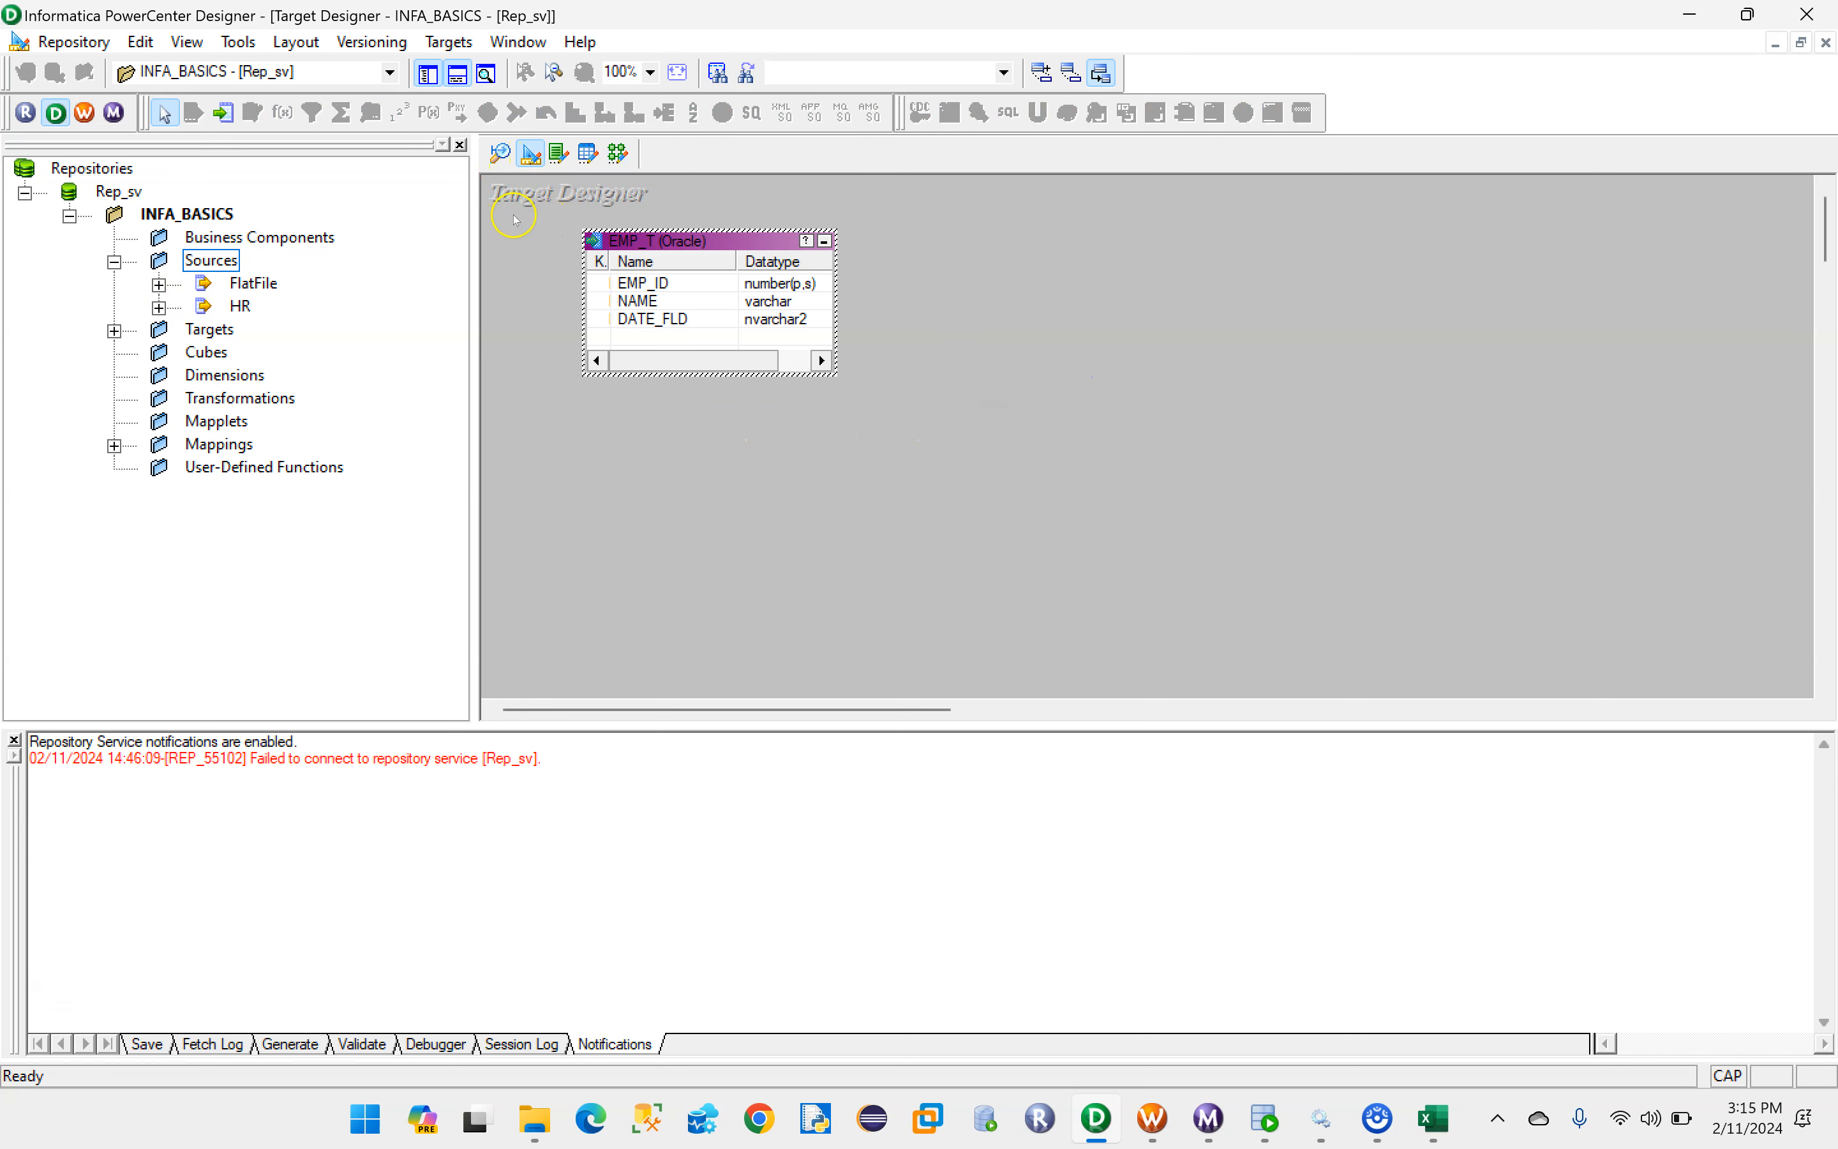
click(823, 242)
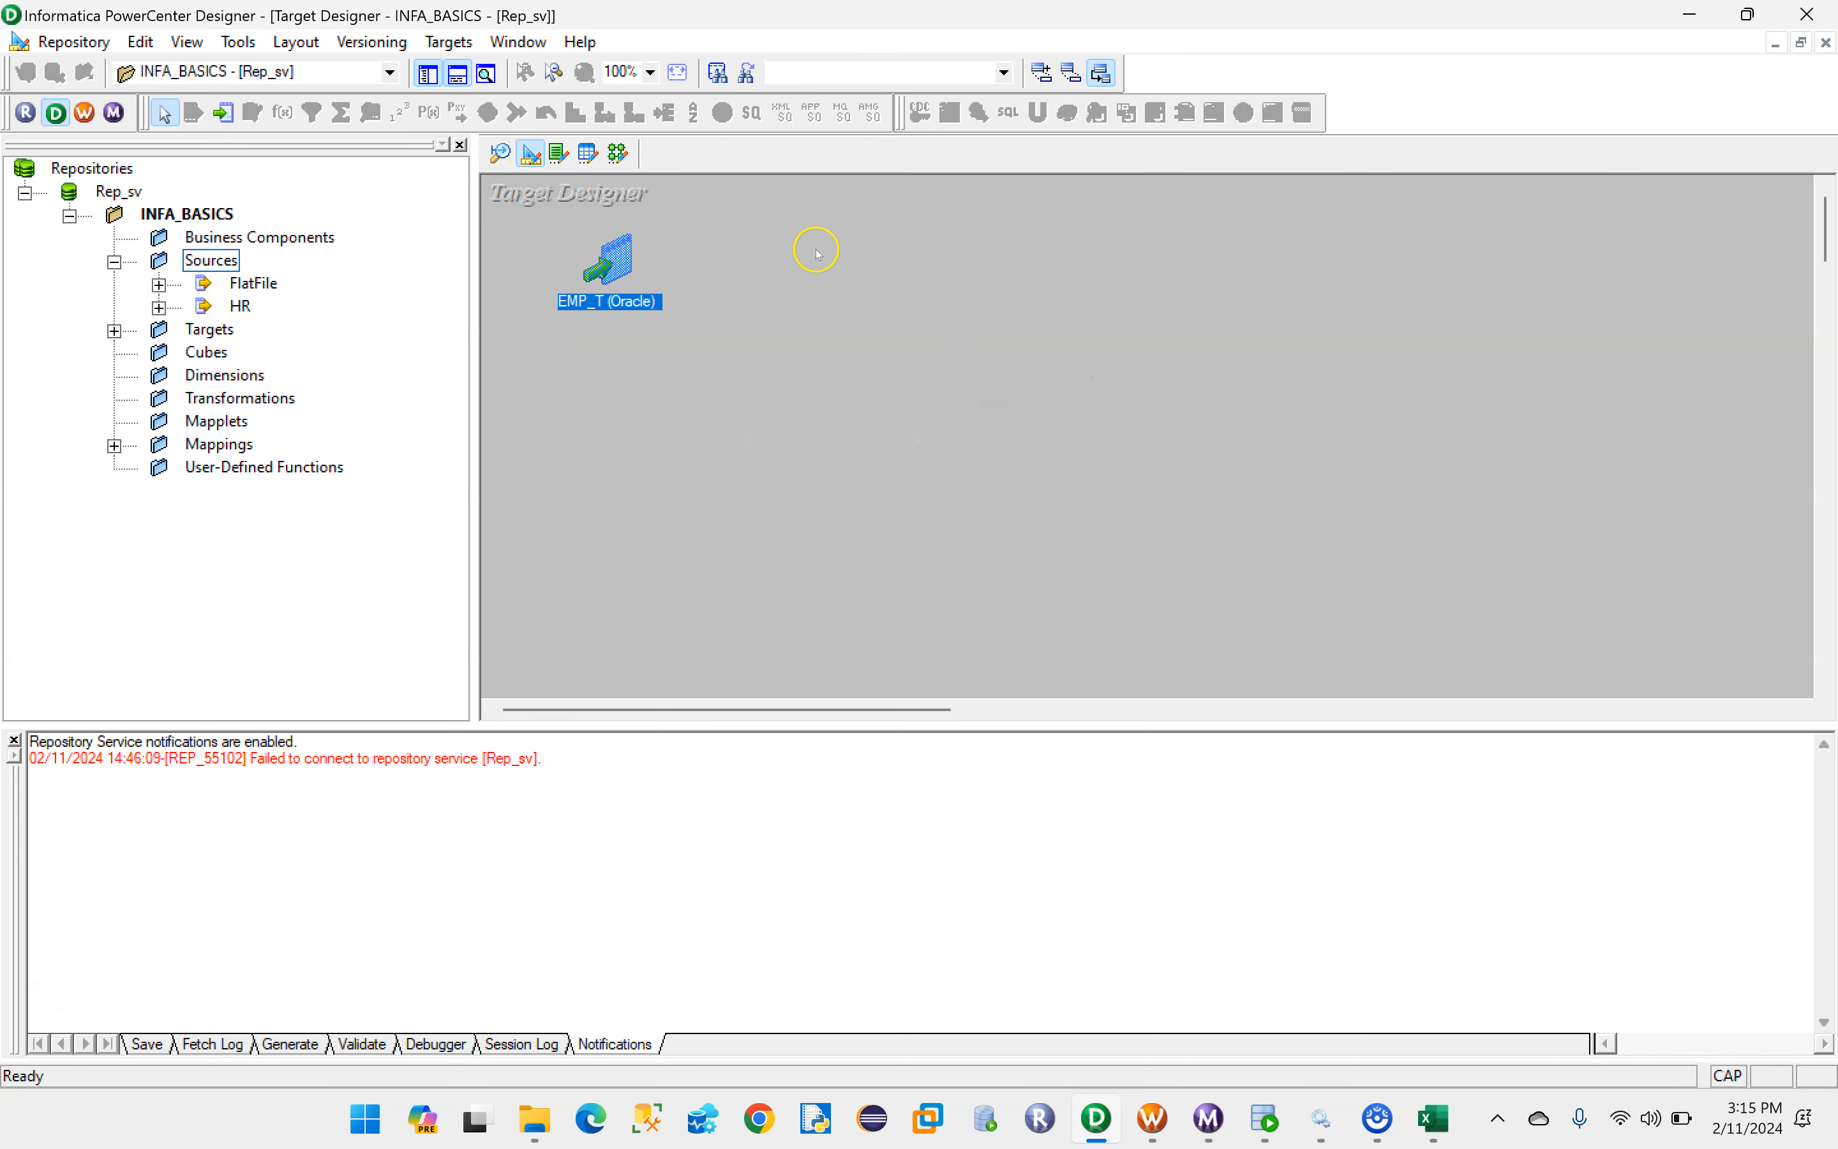
right_click(902, 258)
click(942, 300)
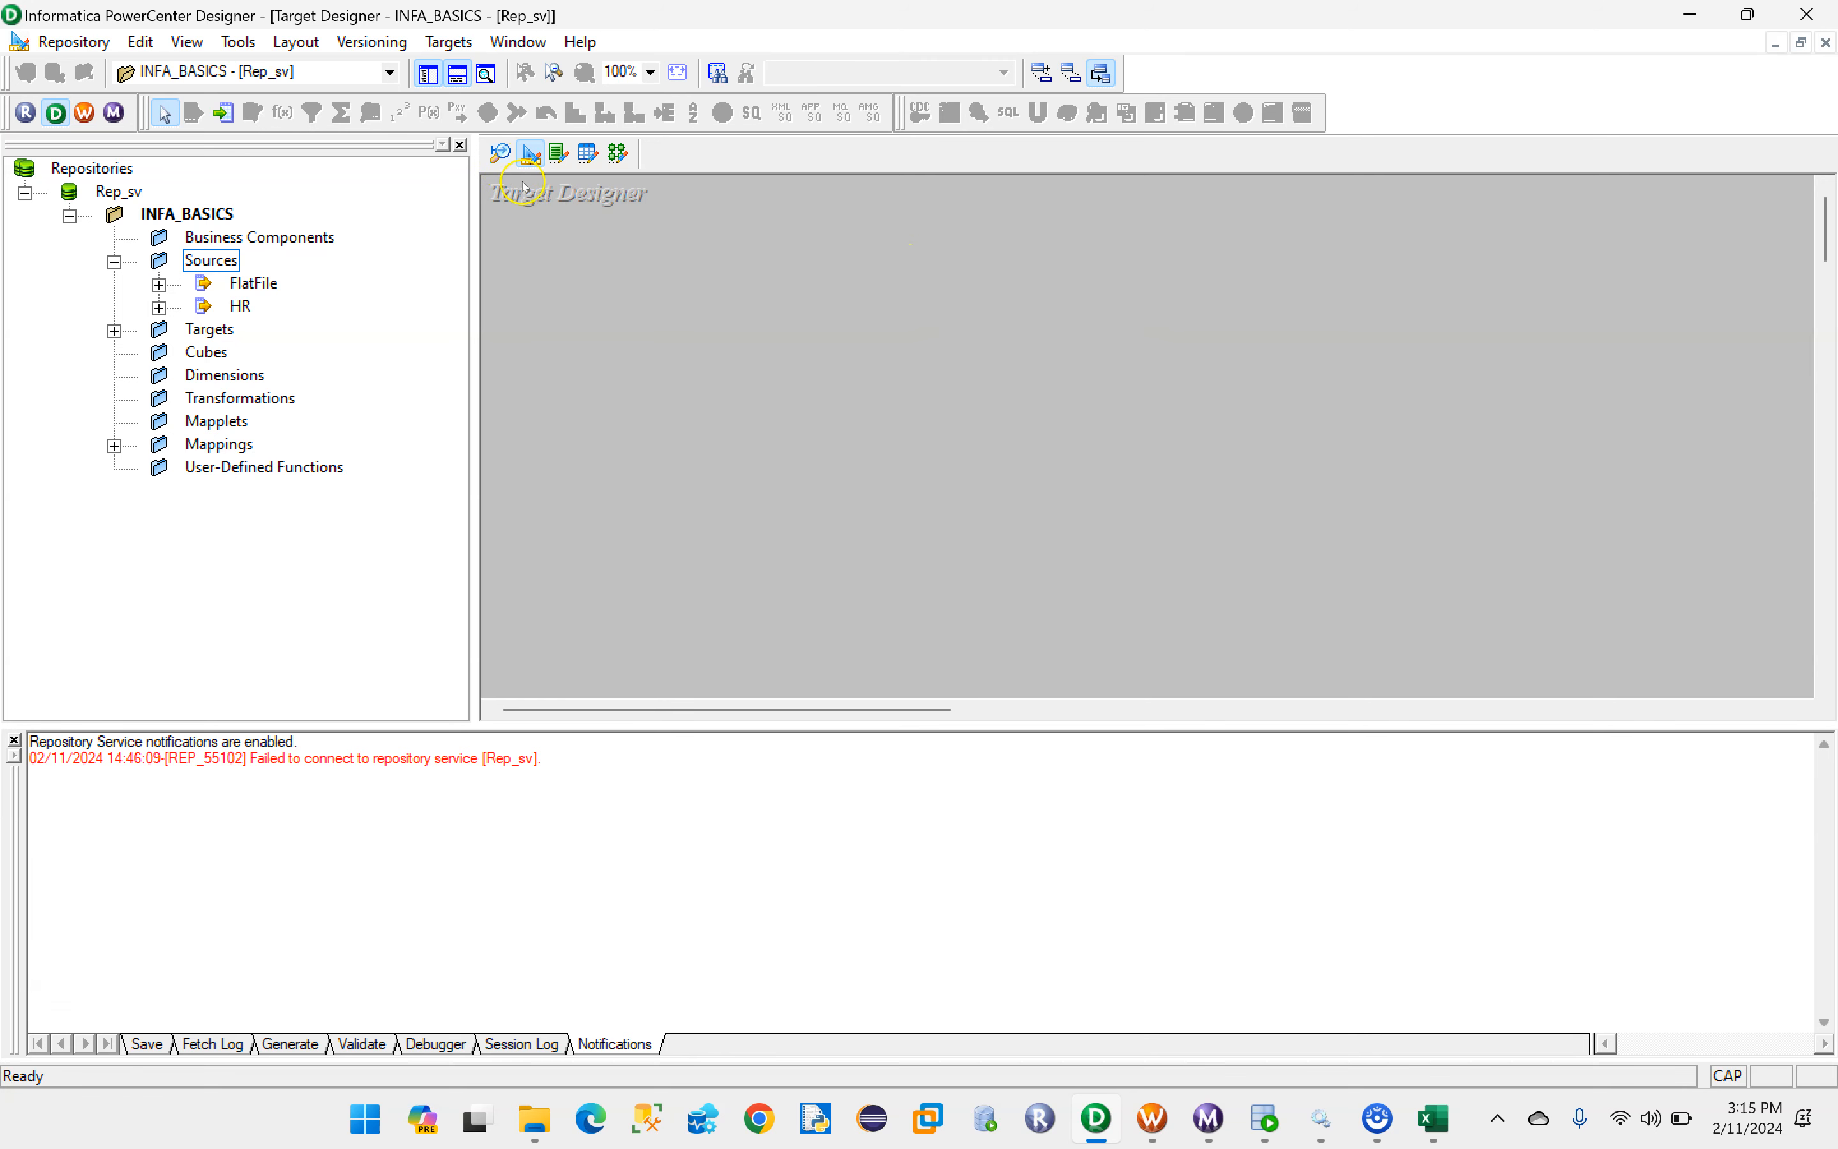
click(500, 155)
right_click(1035, 247)
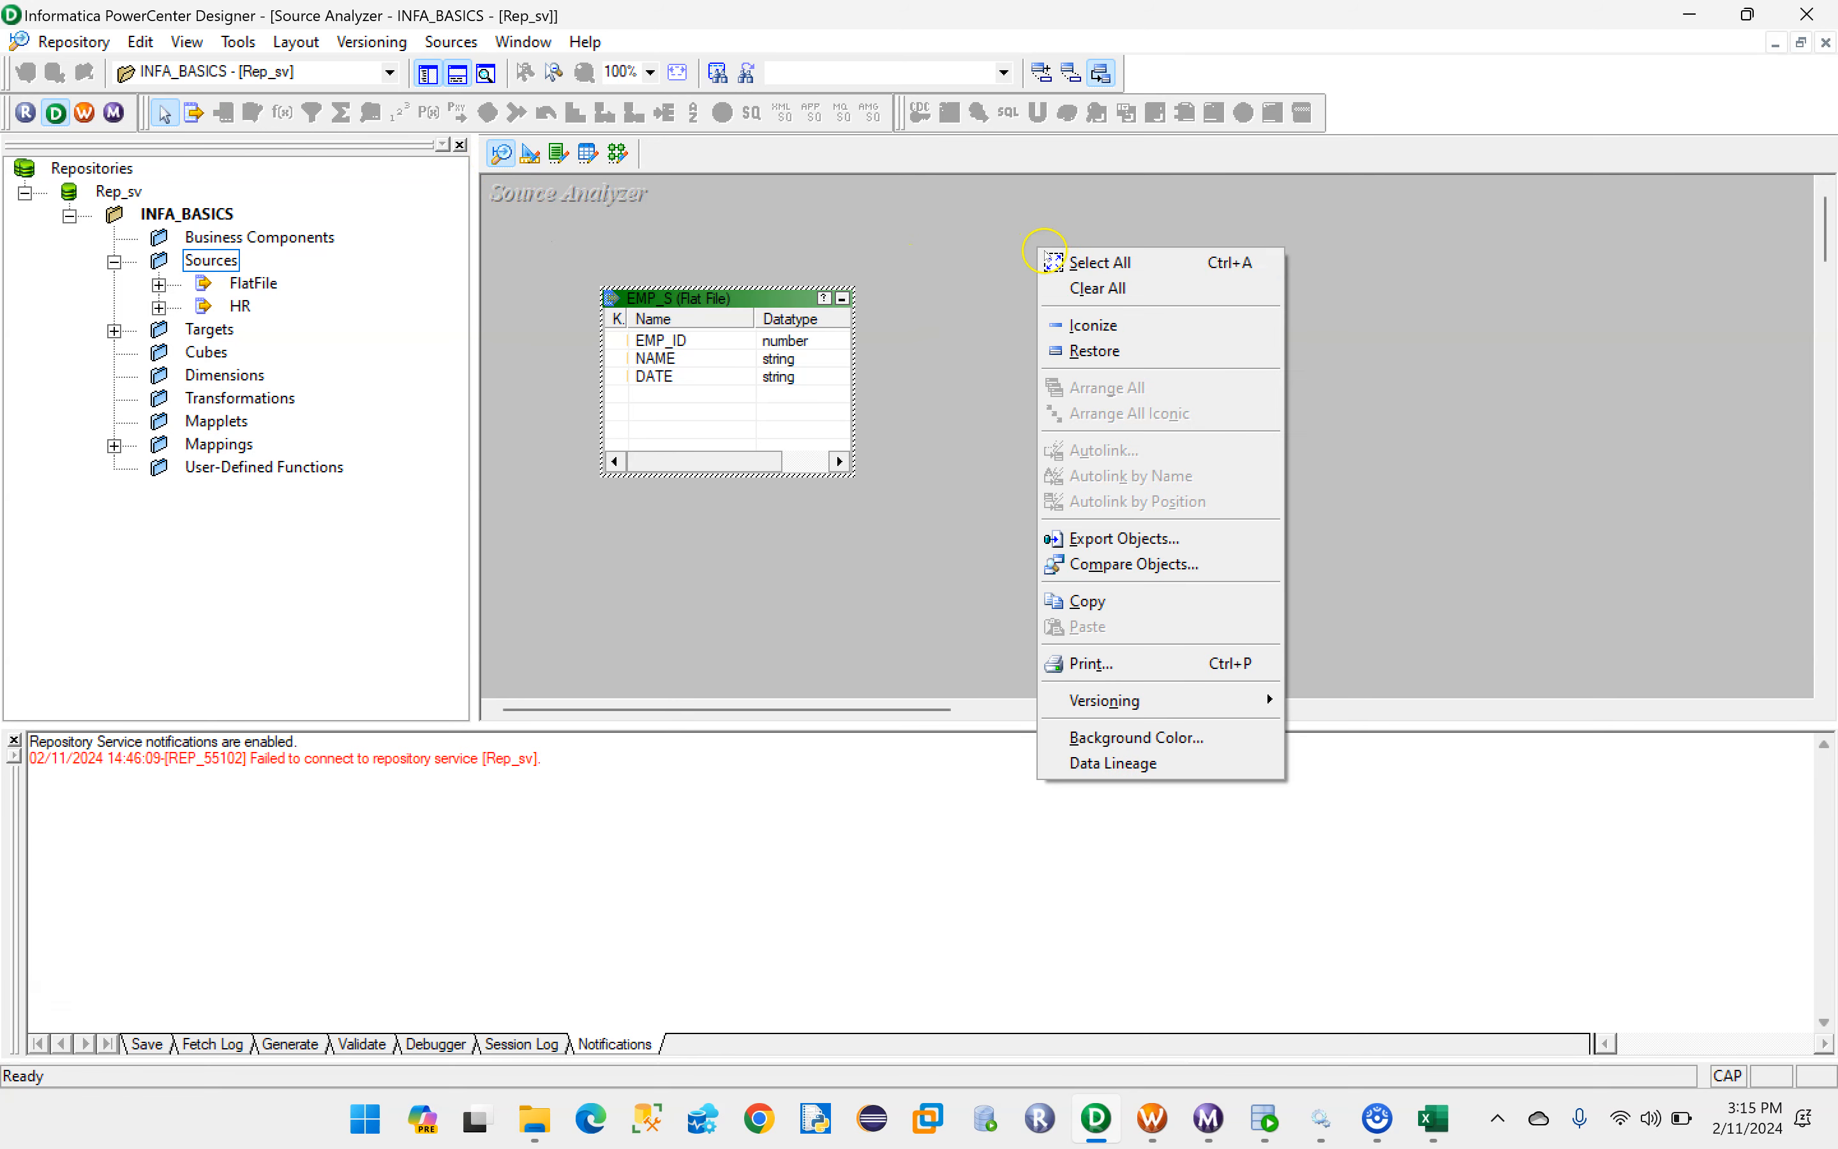
click(1083, 287)
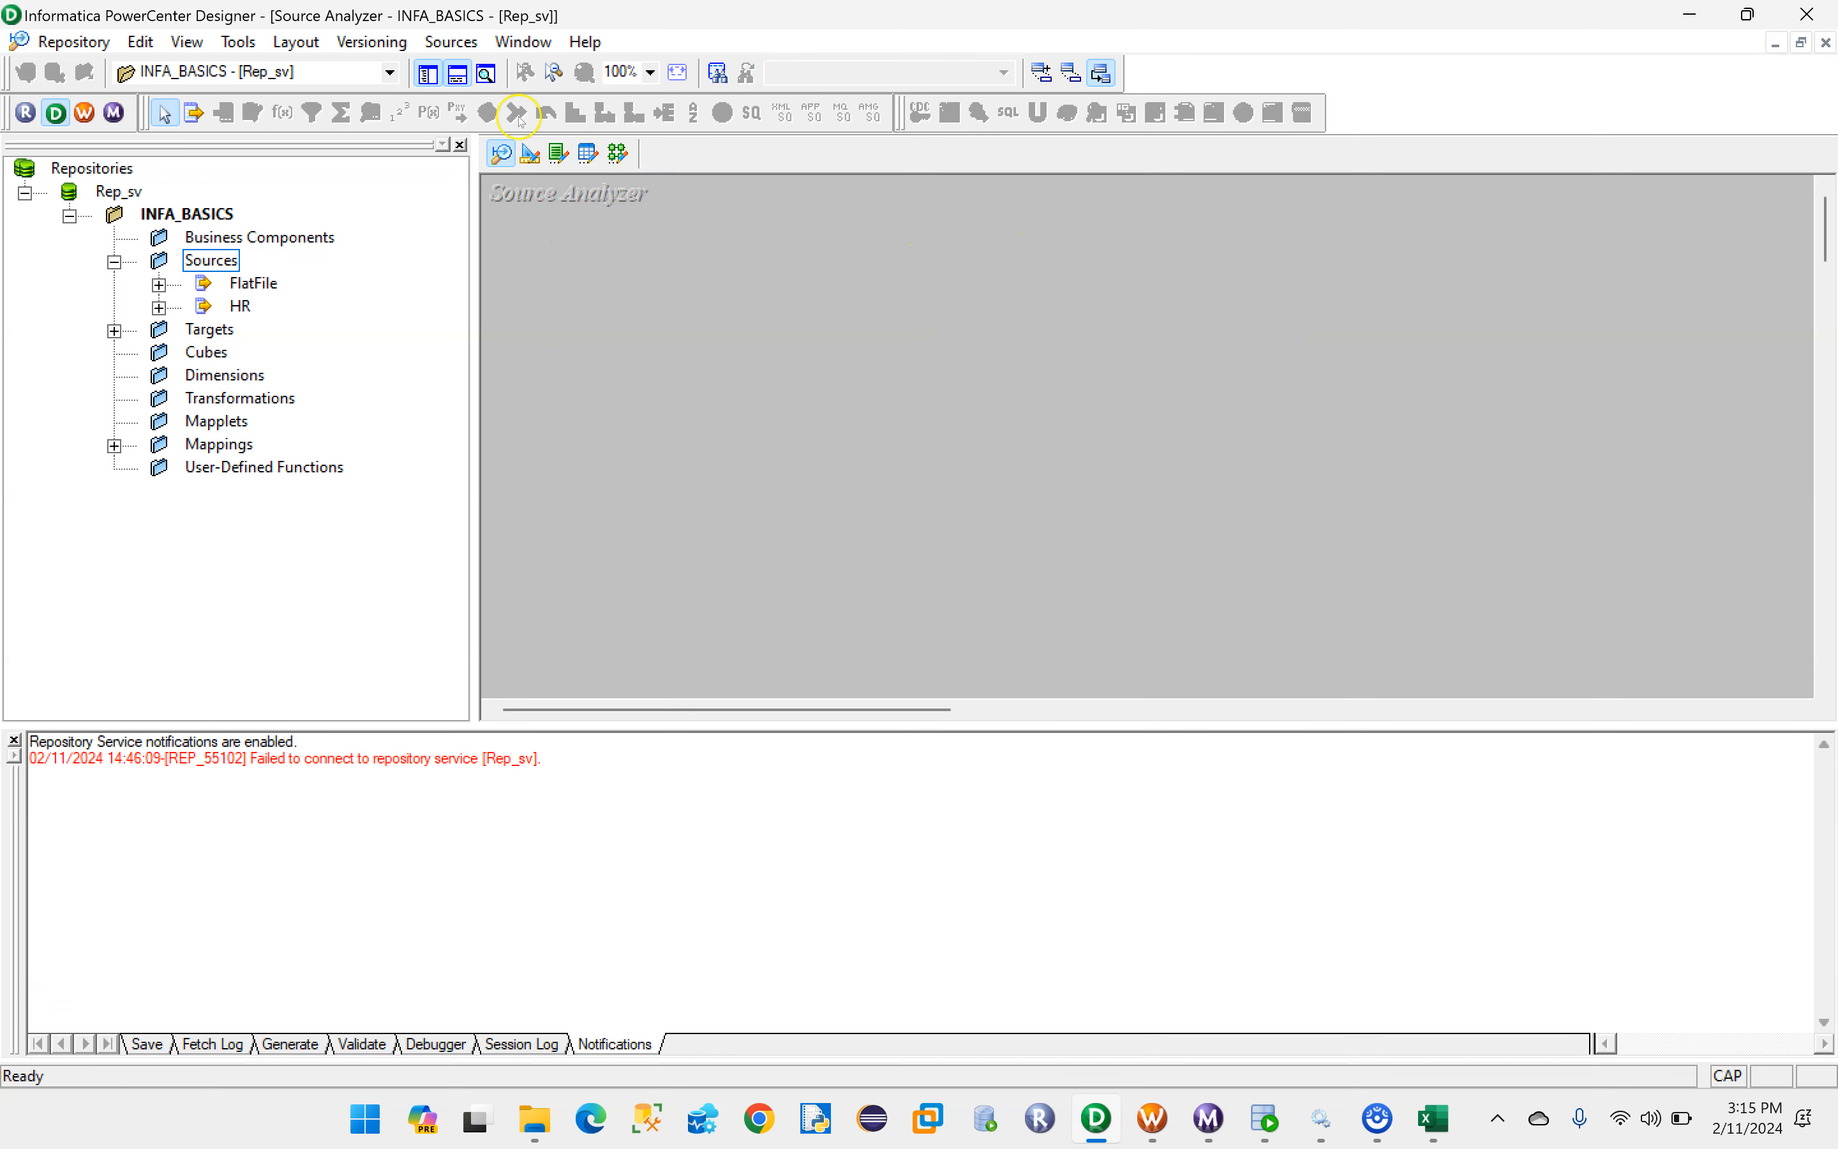
- Start a source import from the database and connect to the HR data source as HR, entering the account password
click(448, 42)
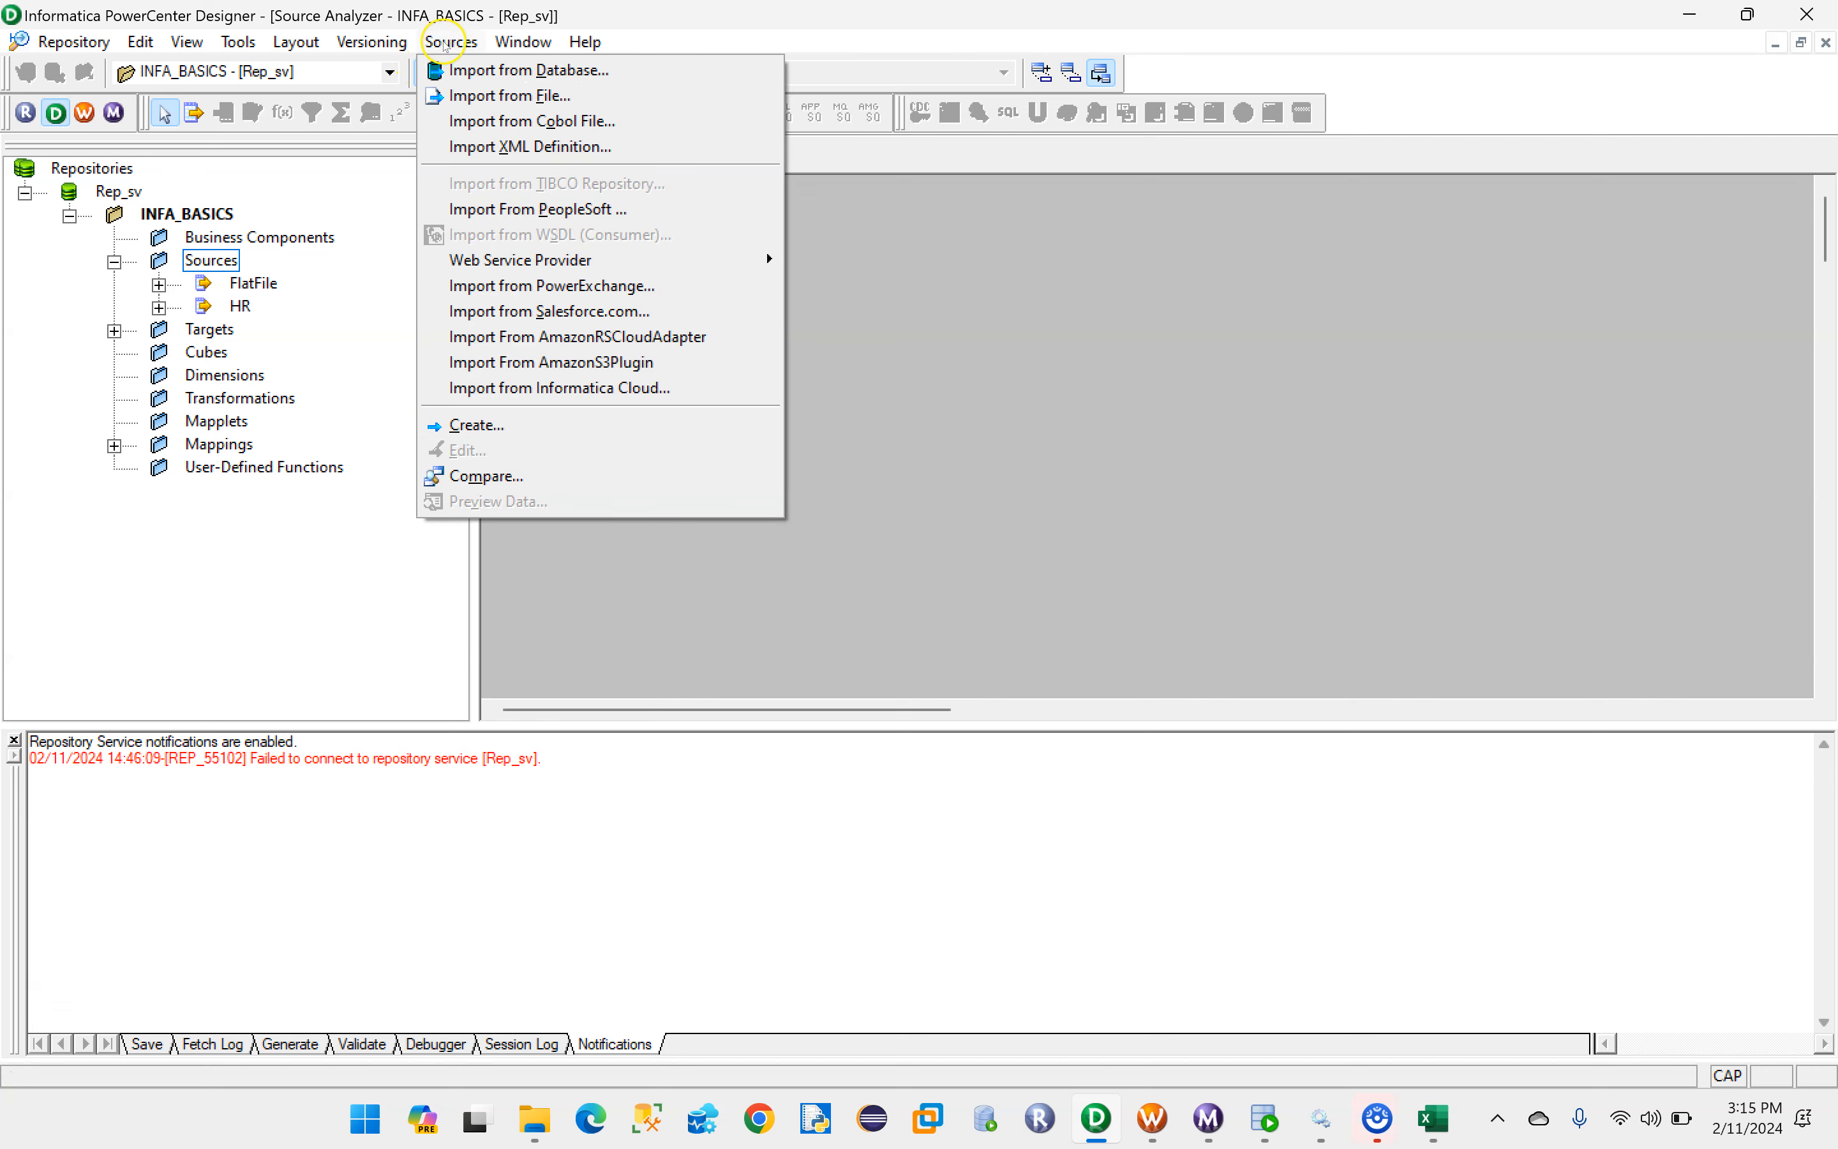
click(467, 71)
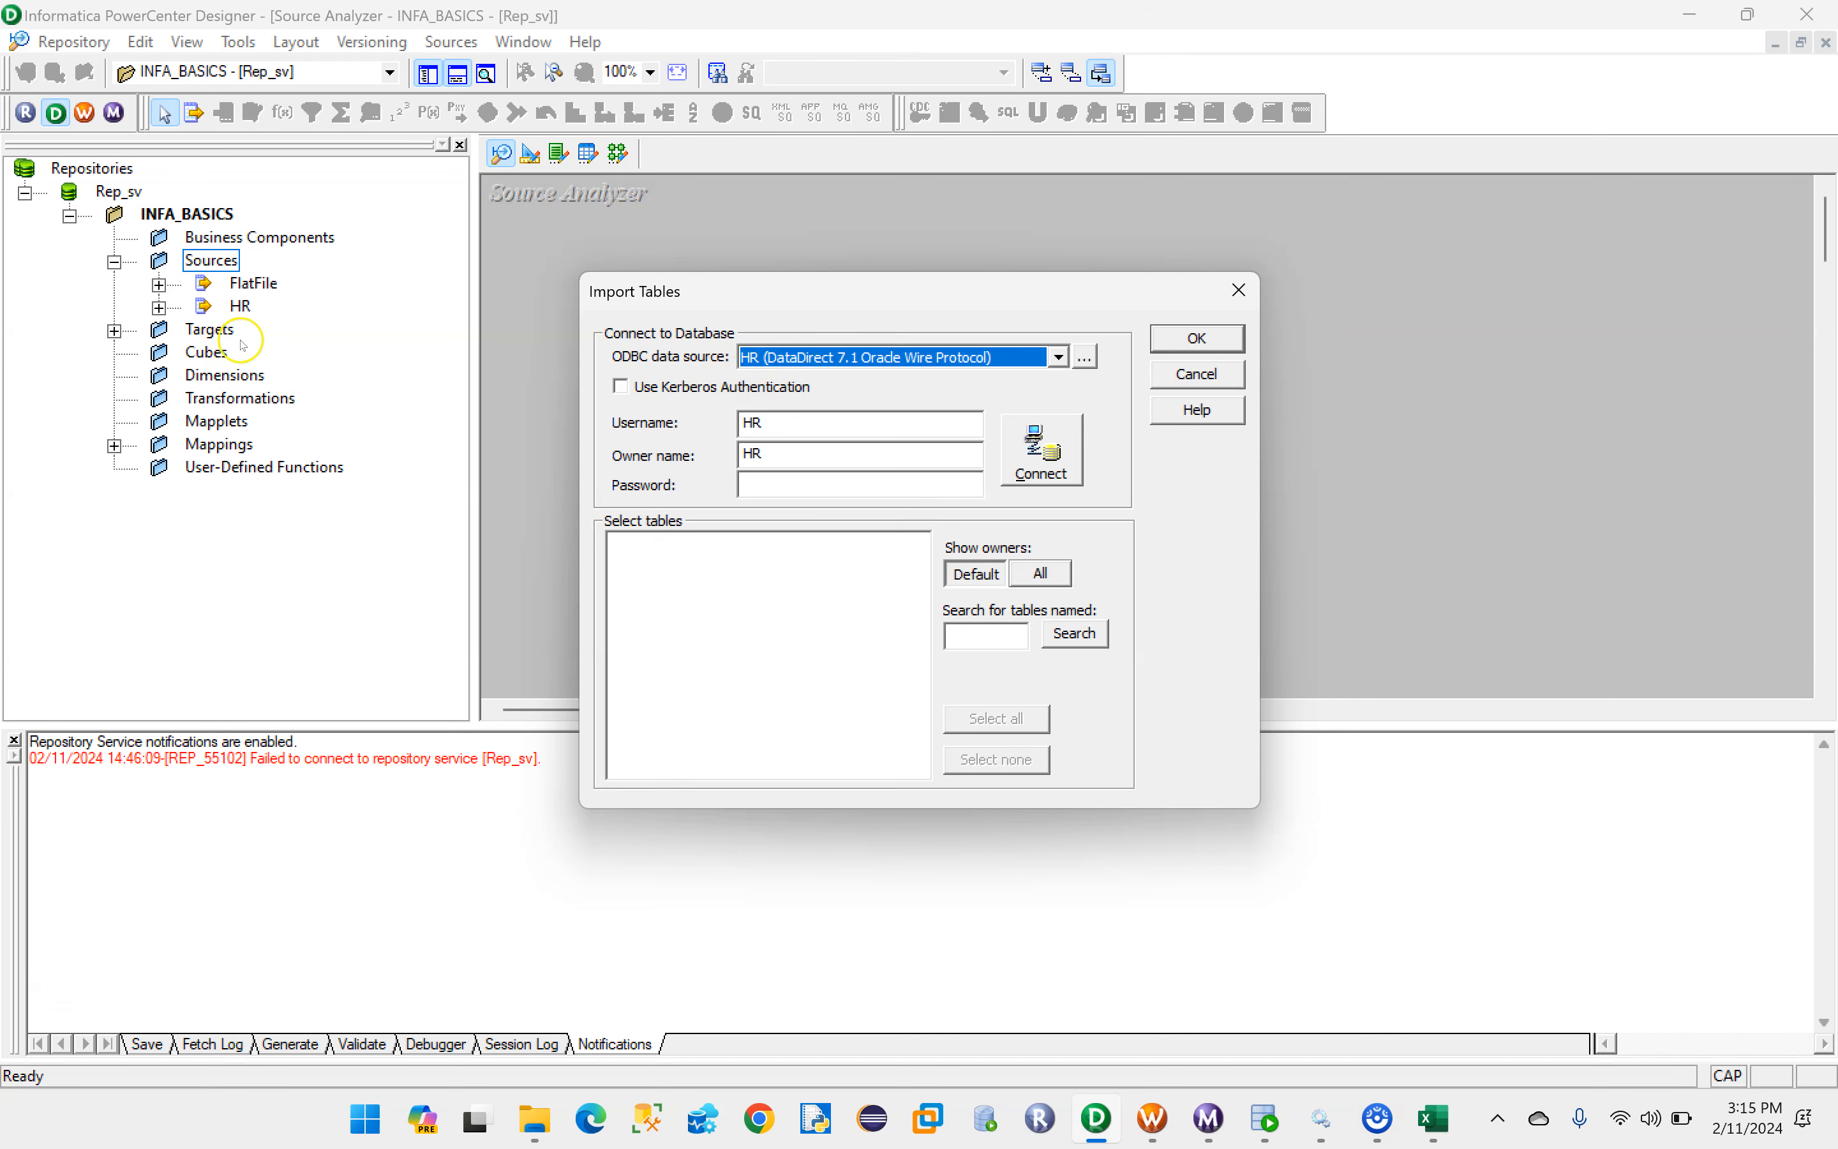
click(1261, 1111)
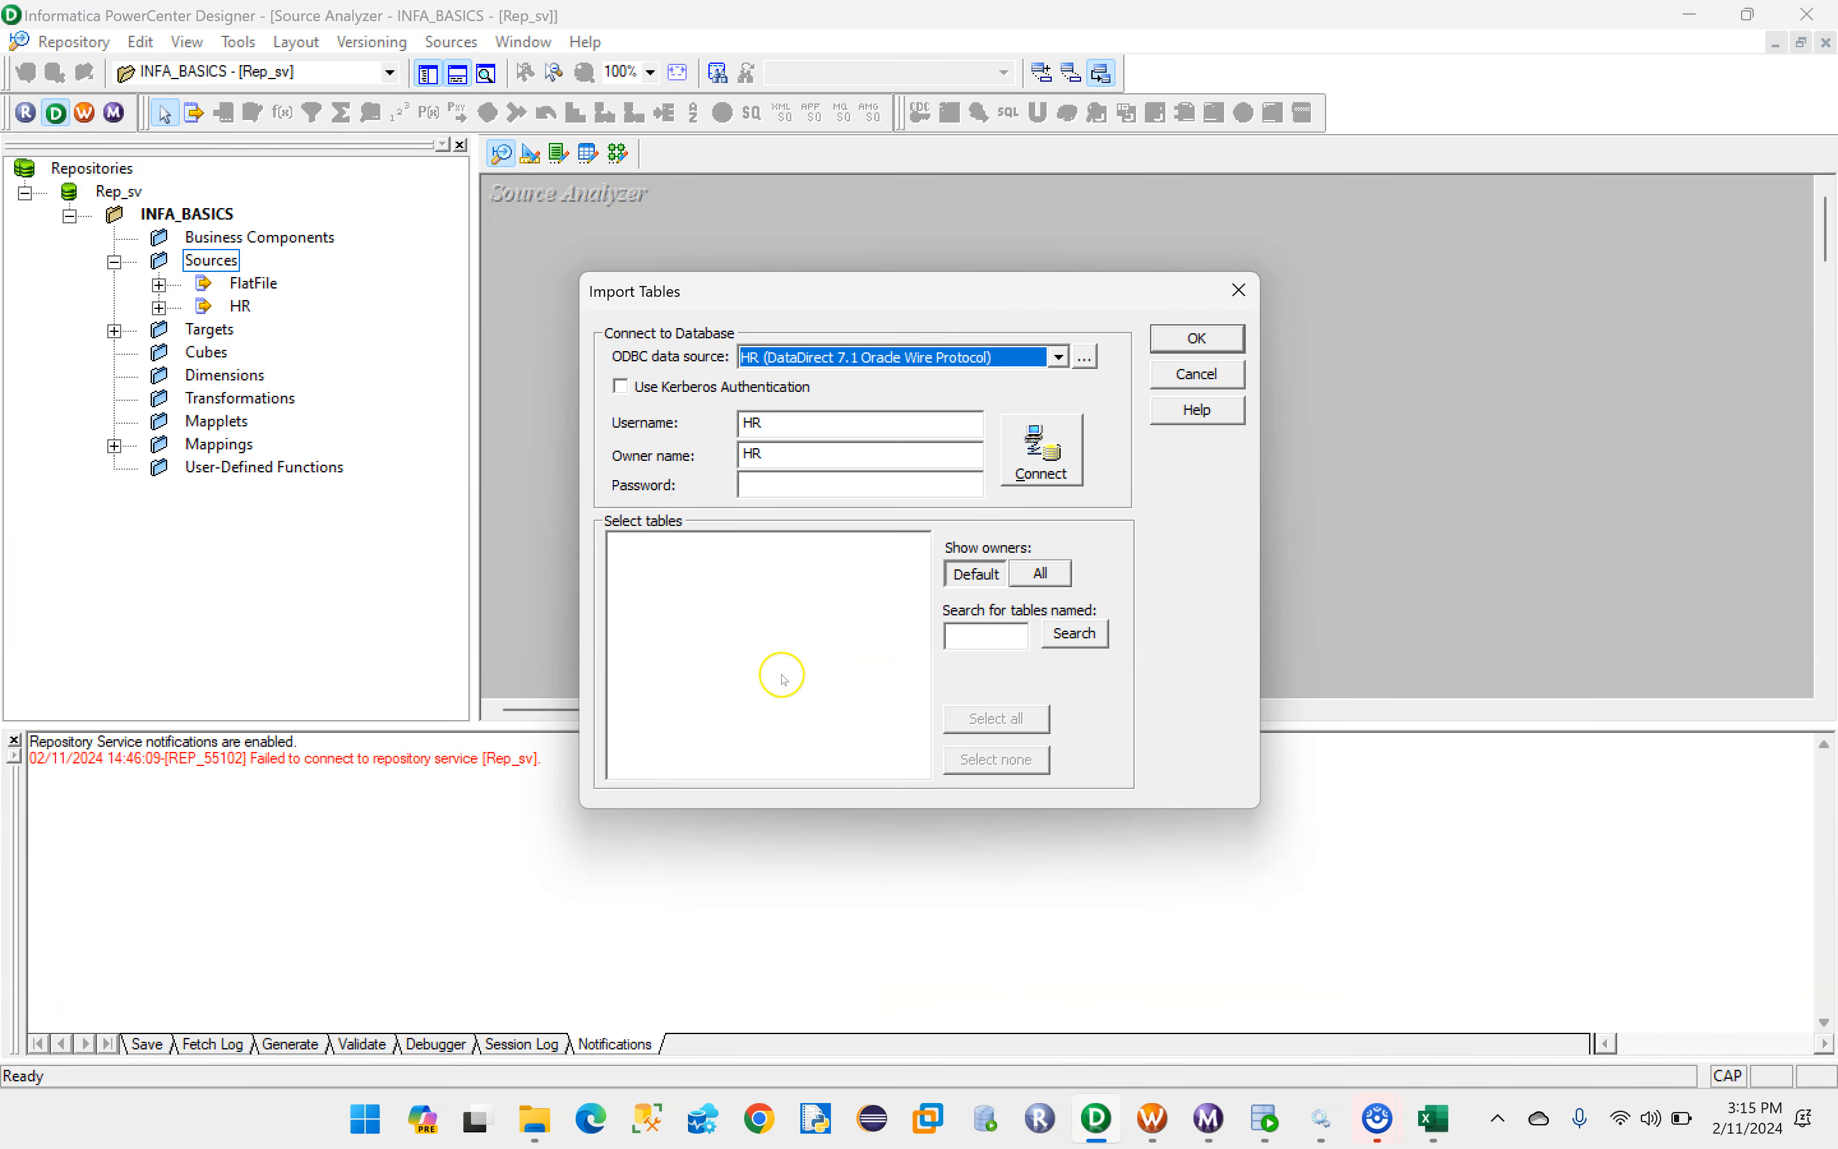
click(1096, 1117)
click(762, 487)
key(Caps_Lock)
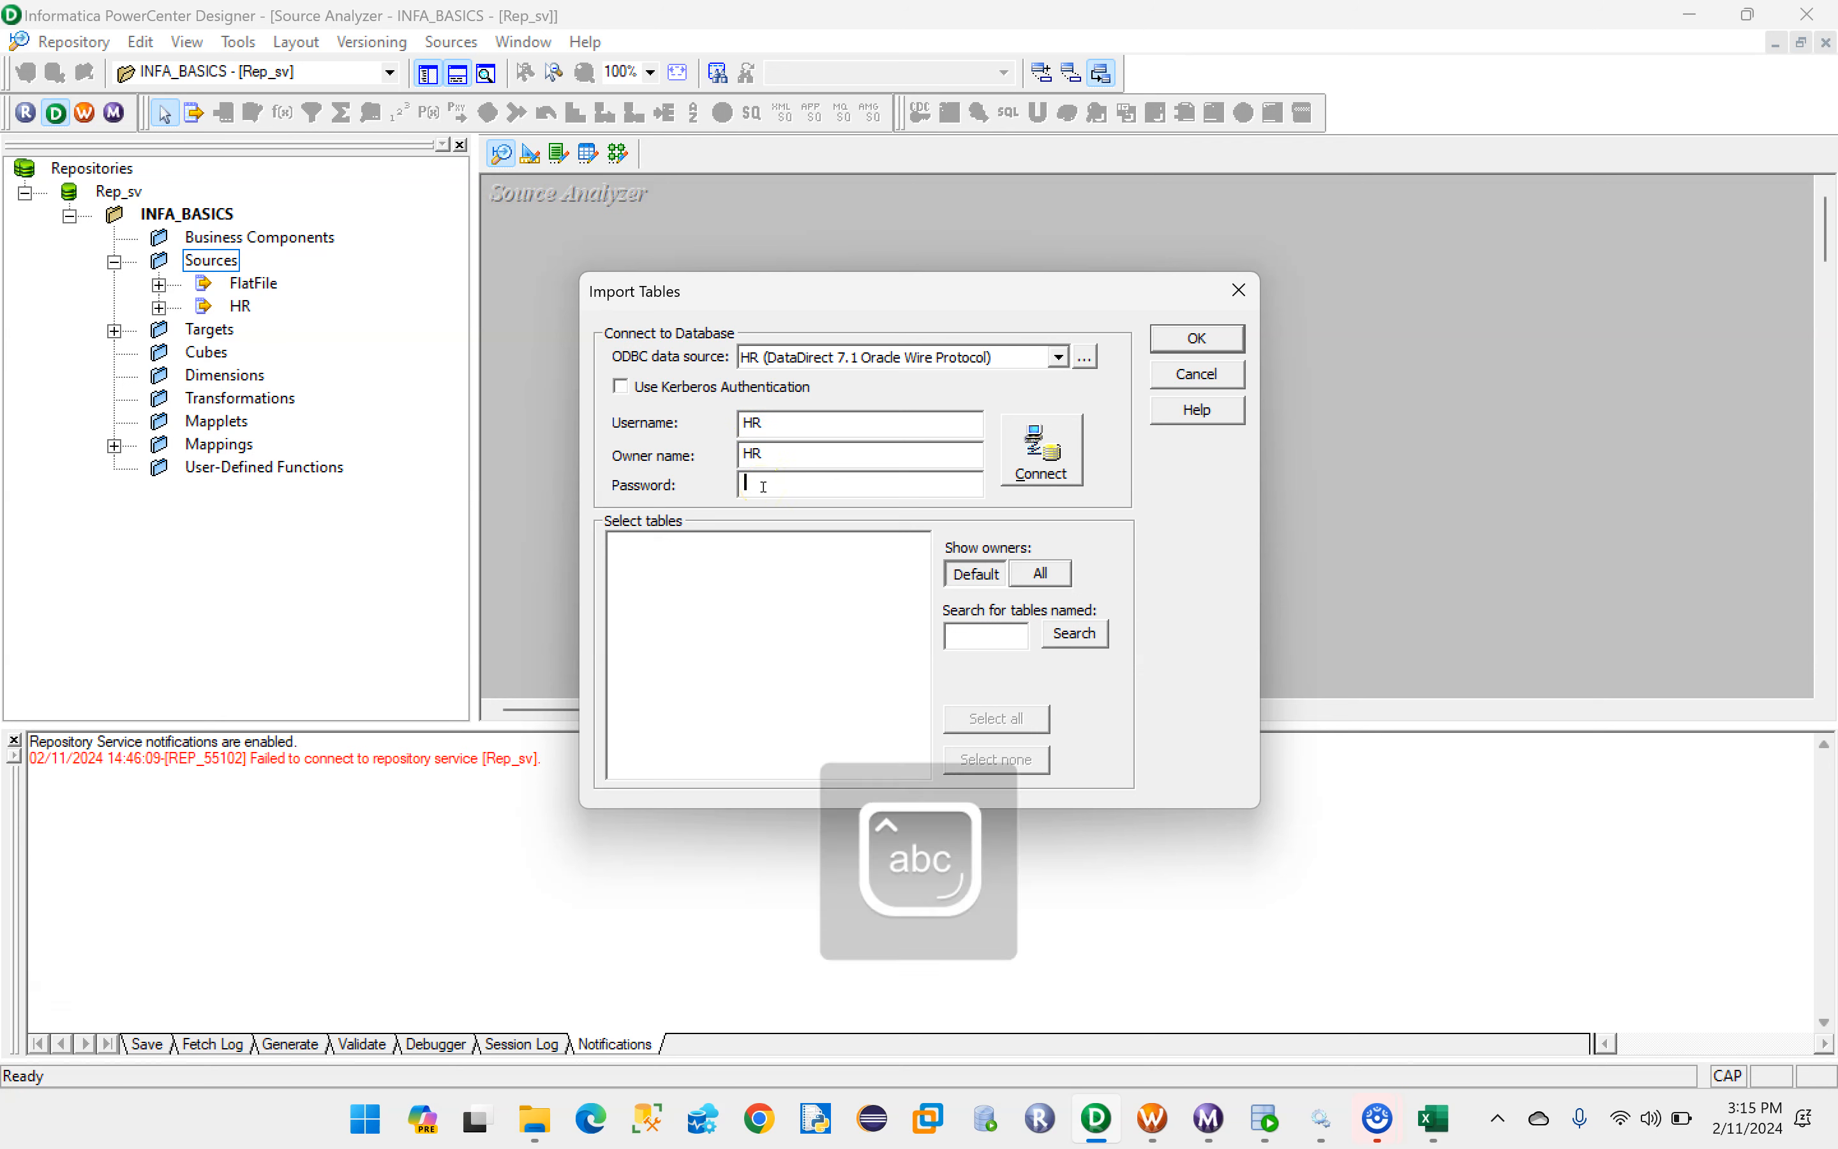
click(1036, 450)
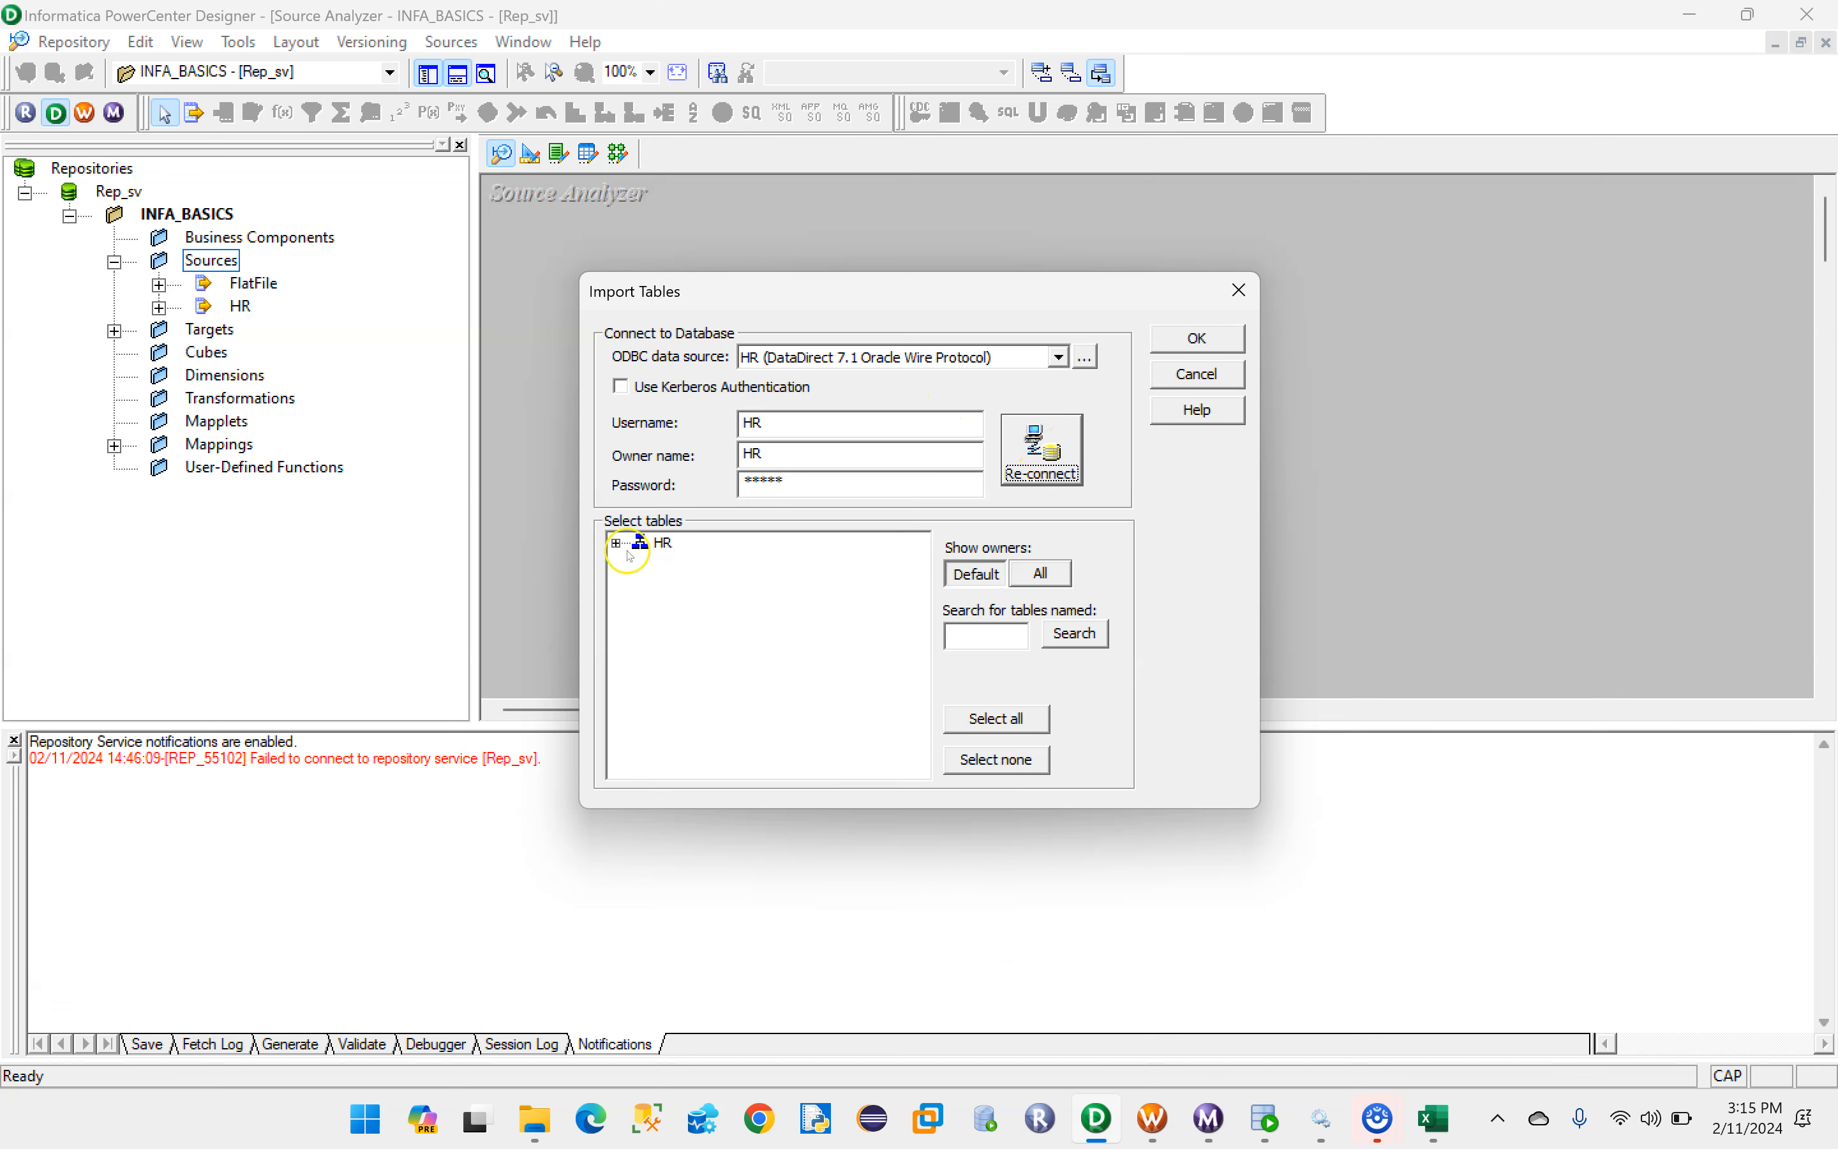
- Import the DEPT table from the HR schema's tables as a source definition
click(616, 543)
click(640, 563)
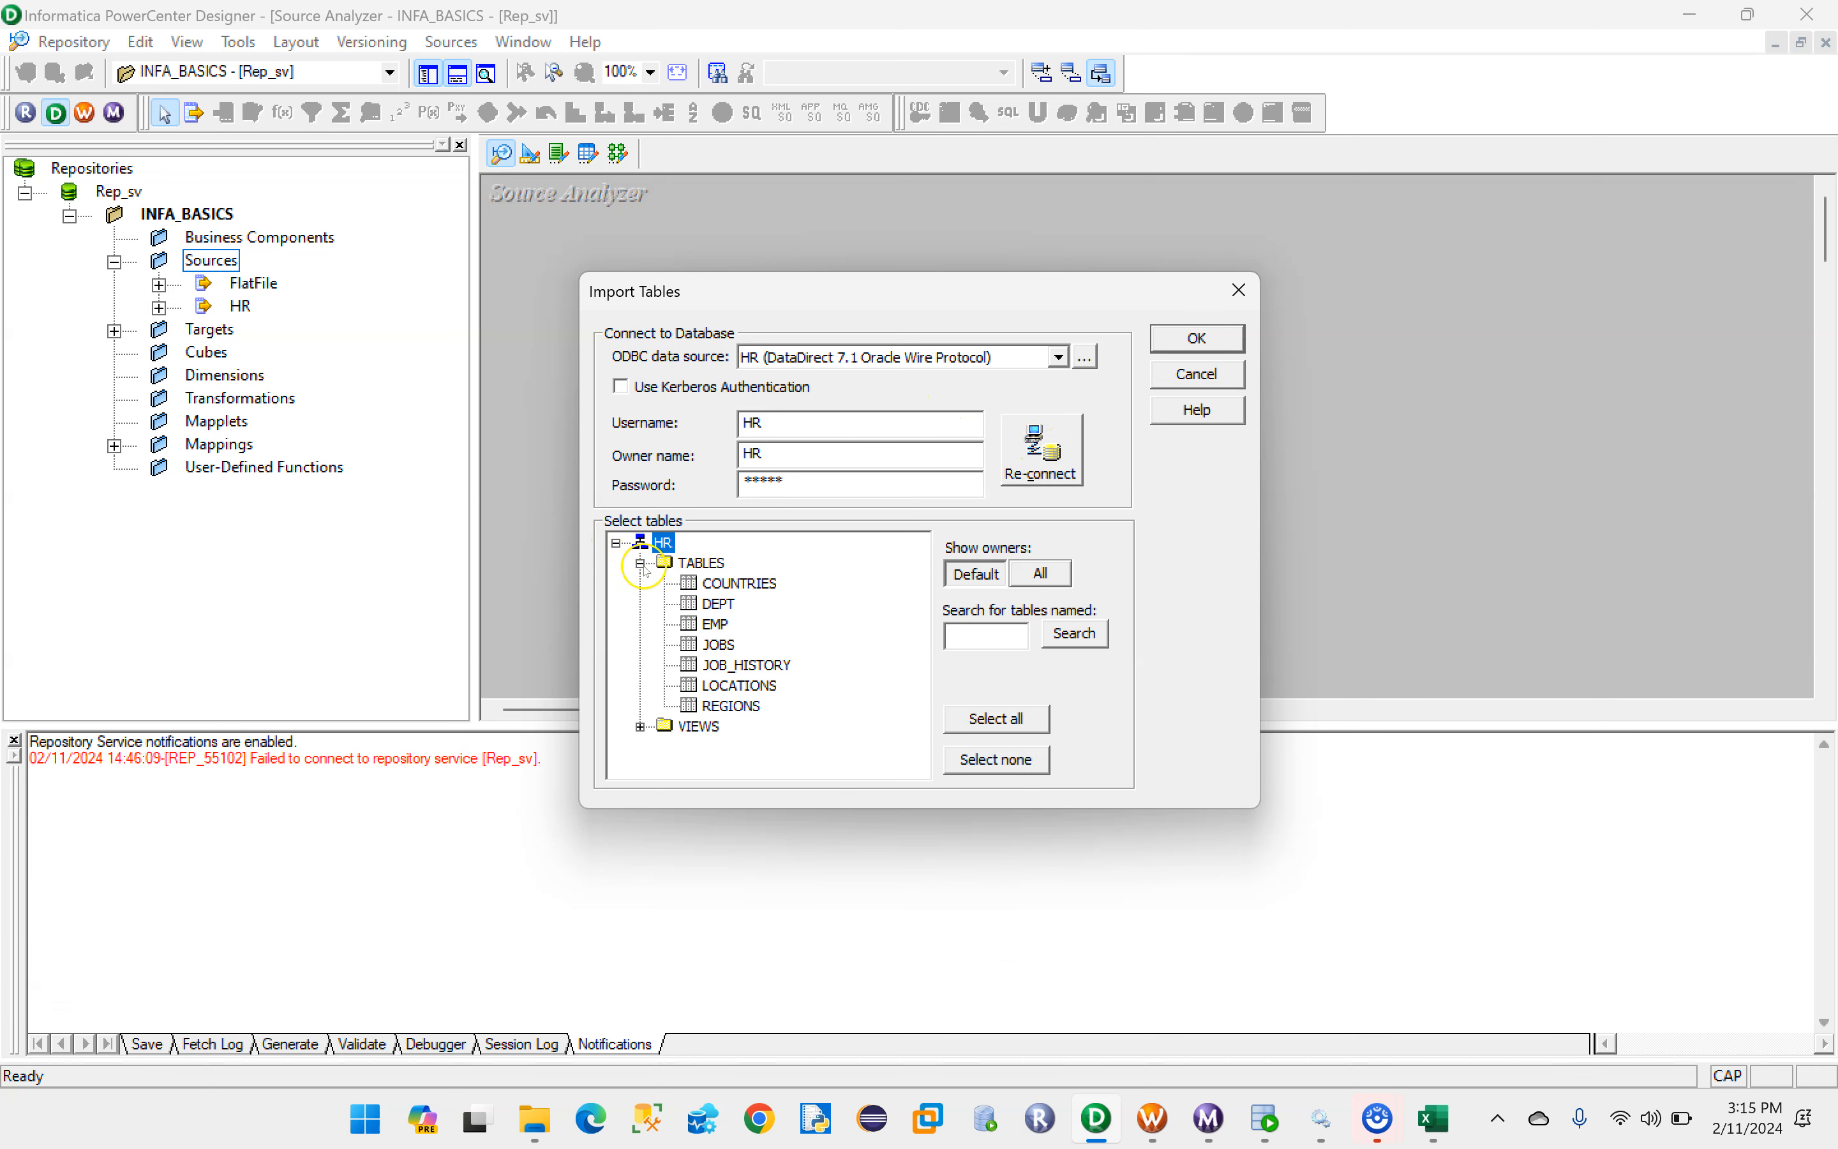
click(711, 607)
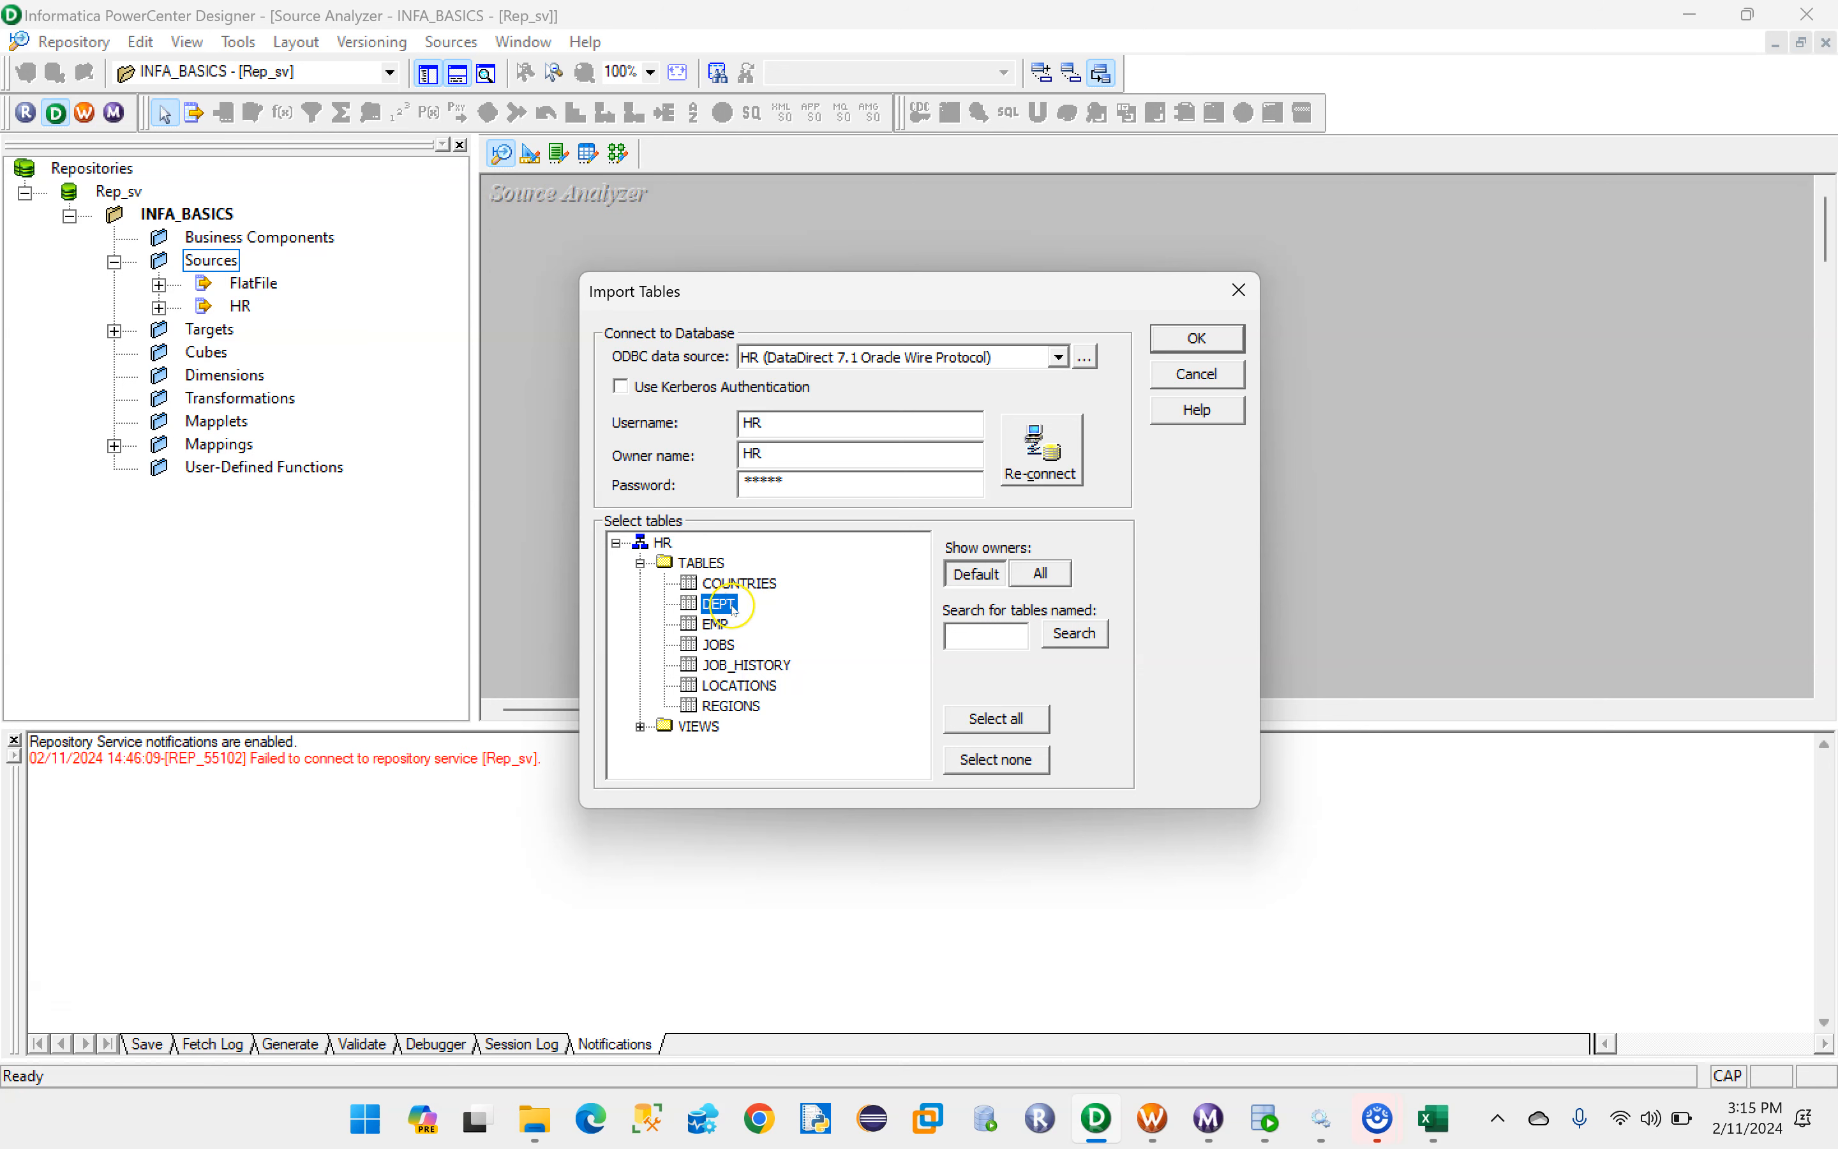
click(1196, 337)
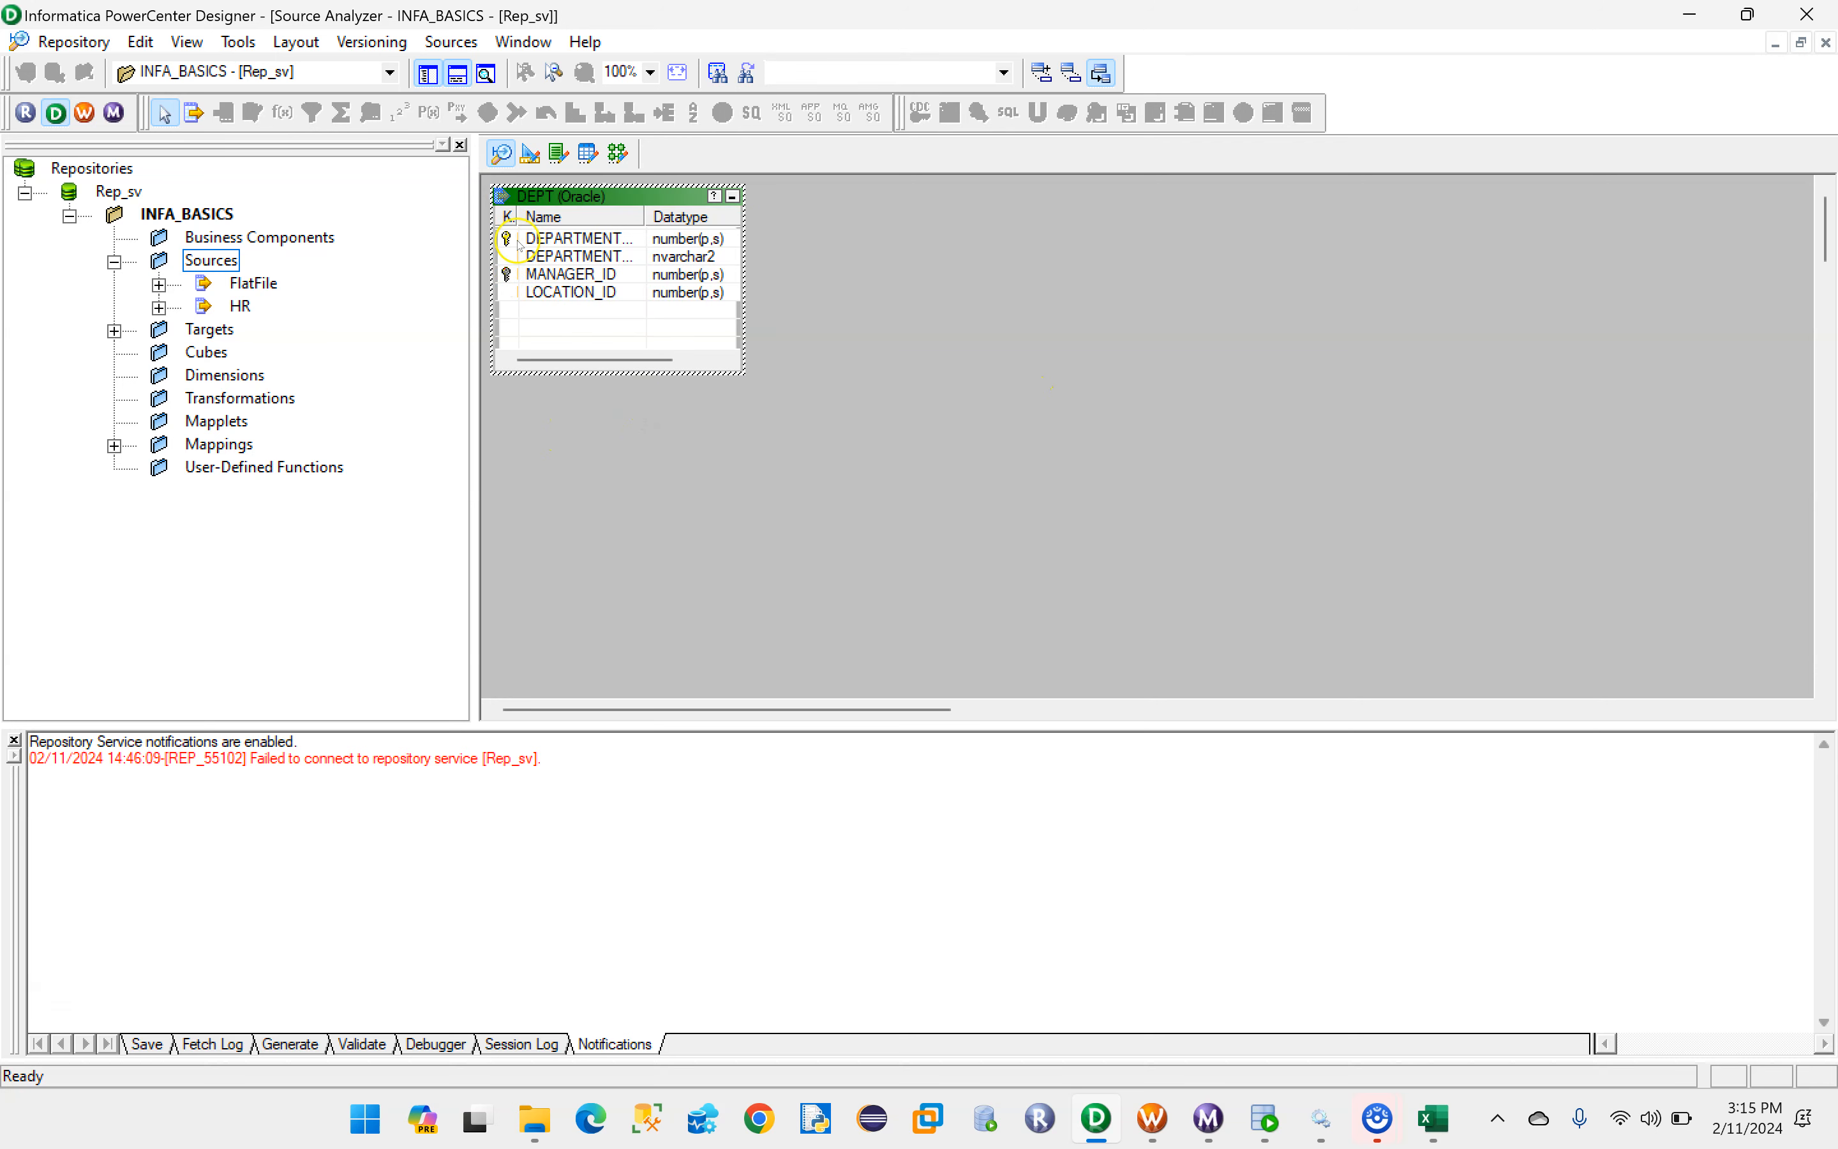
- Remove the Not Null constraints from the DEPT source columns, set every key type to NOT A KEY, and save the repository
double_click(566, 276)
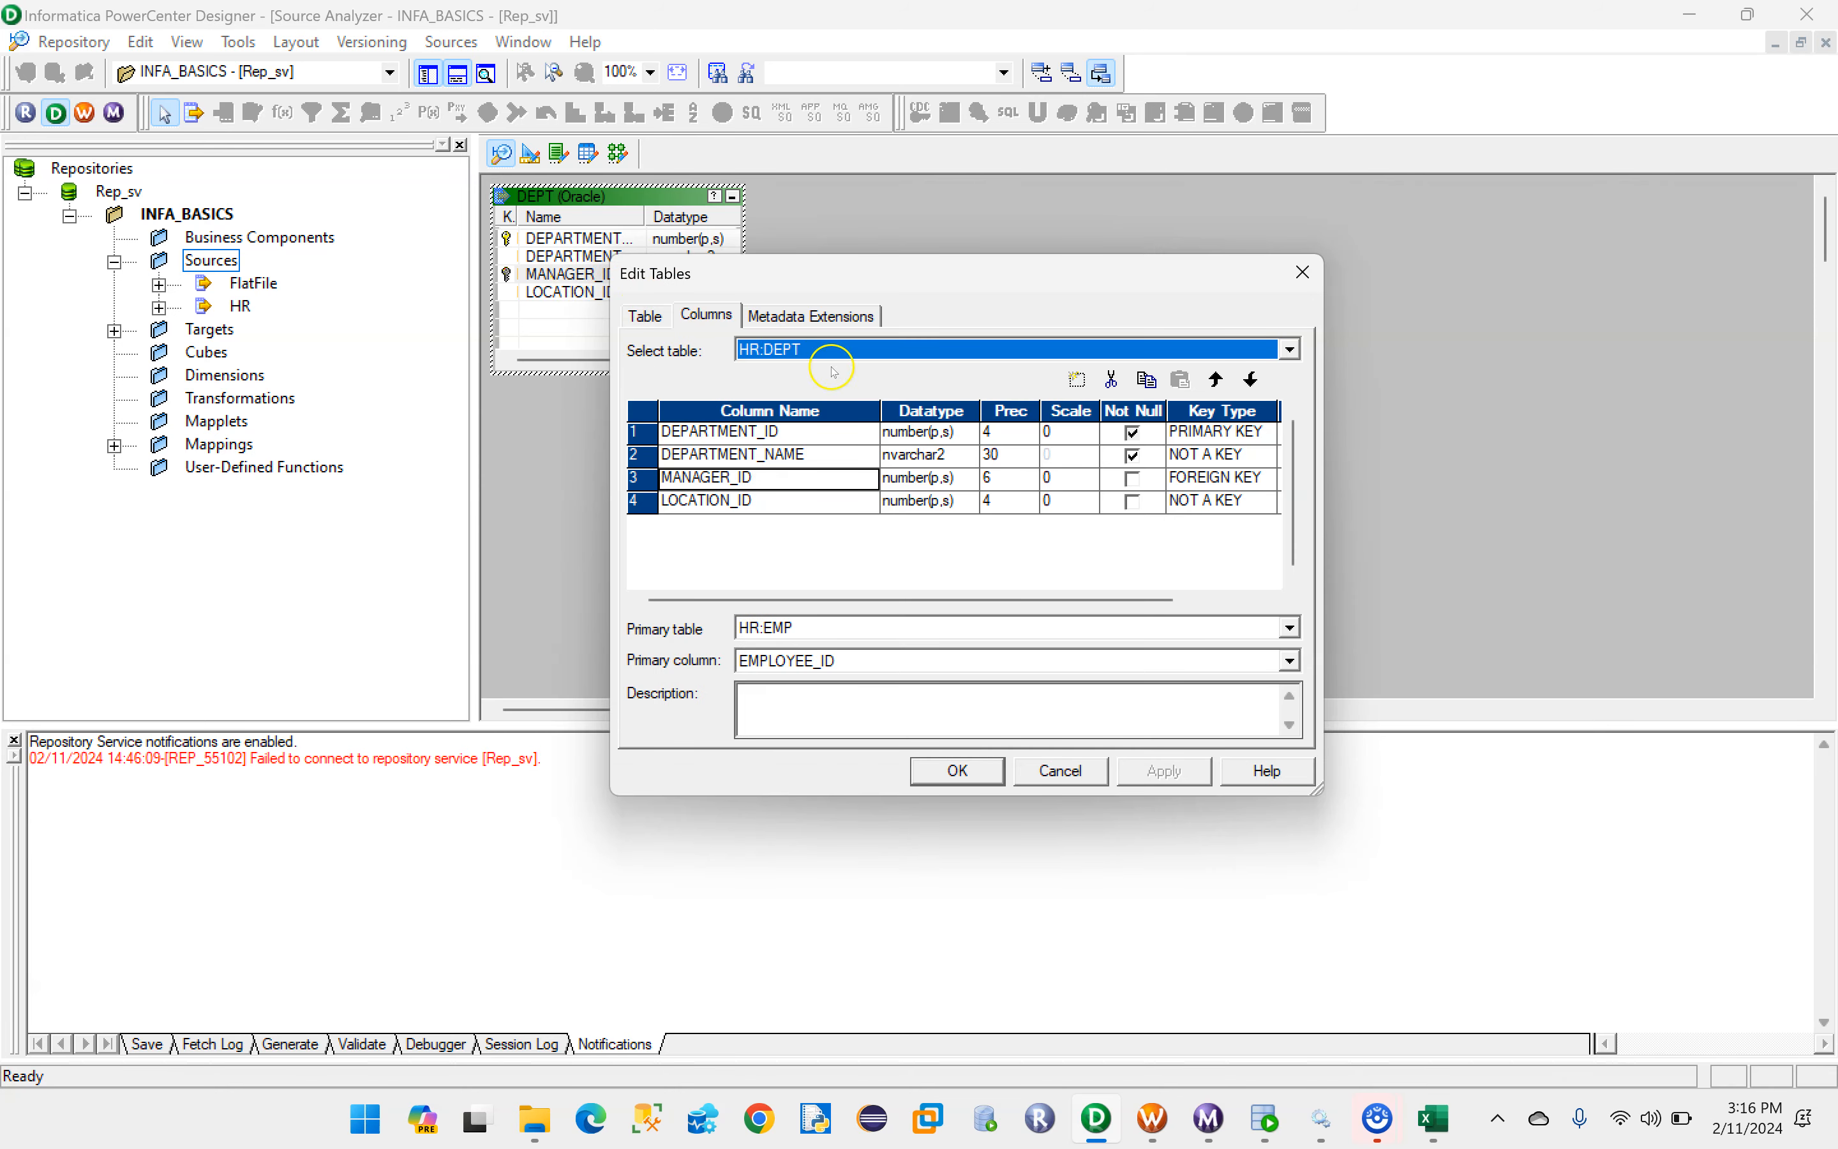
click(1132, 459)
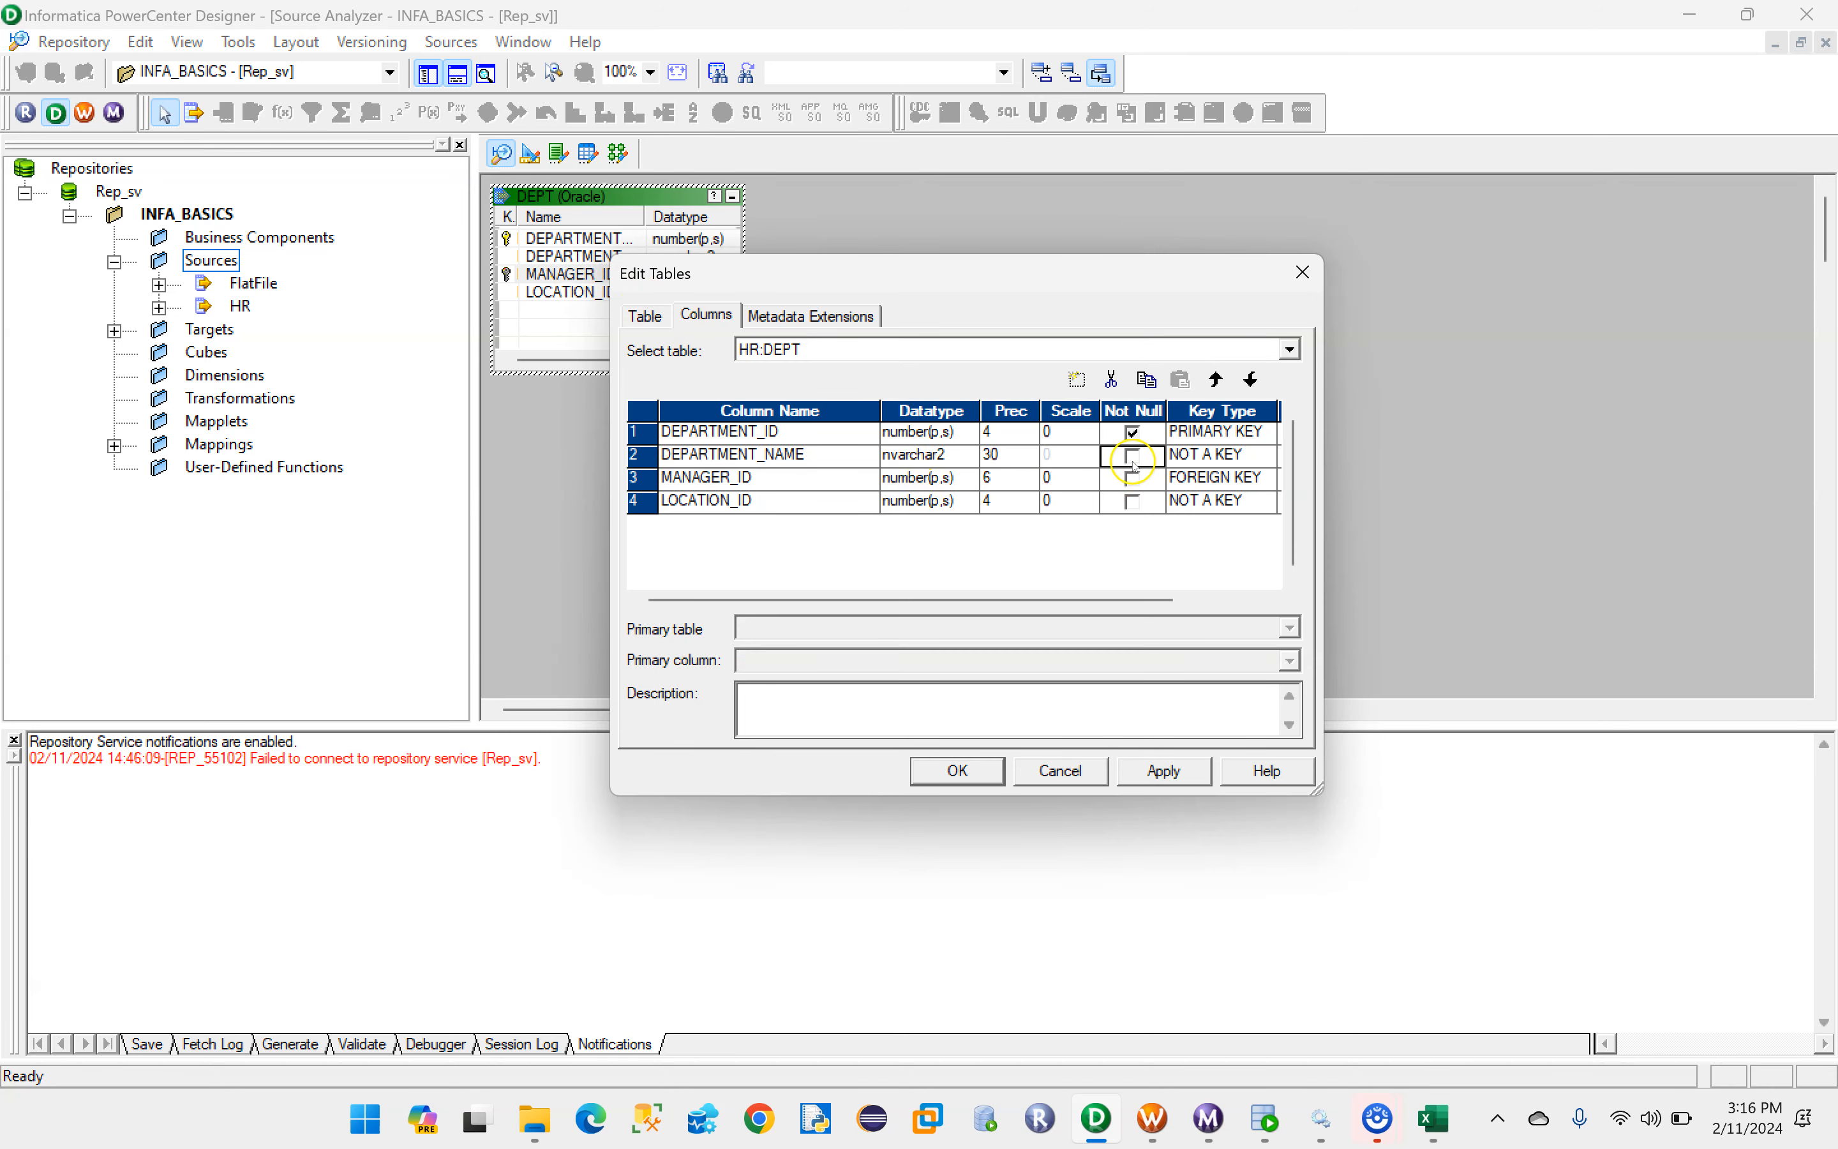
click(1223, 456)
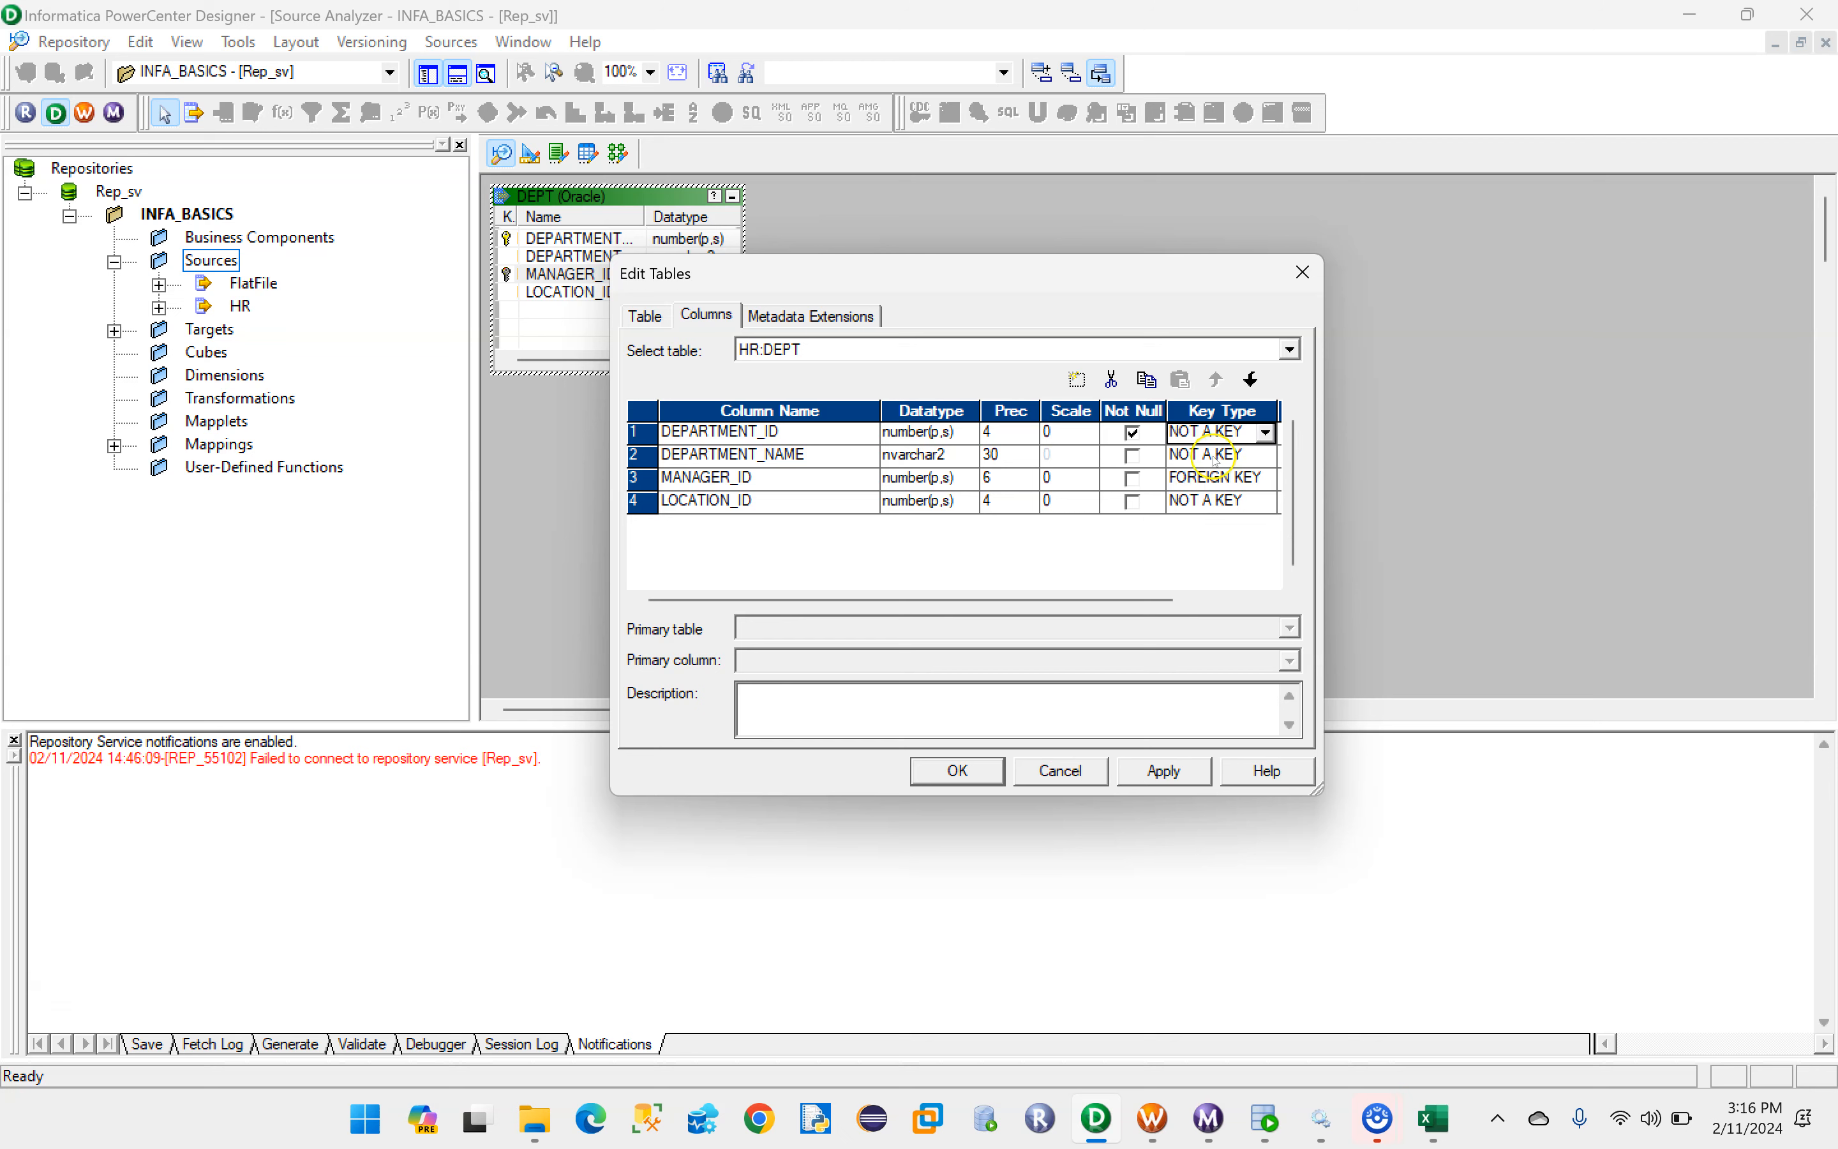
click(1132, 434)
click(1222, 478)
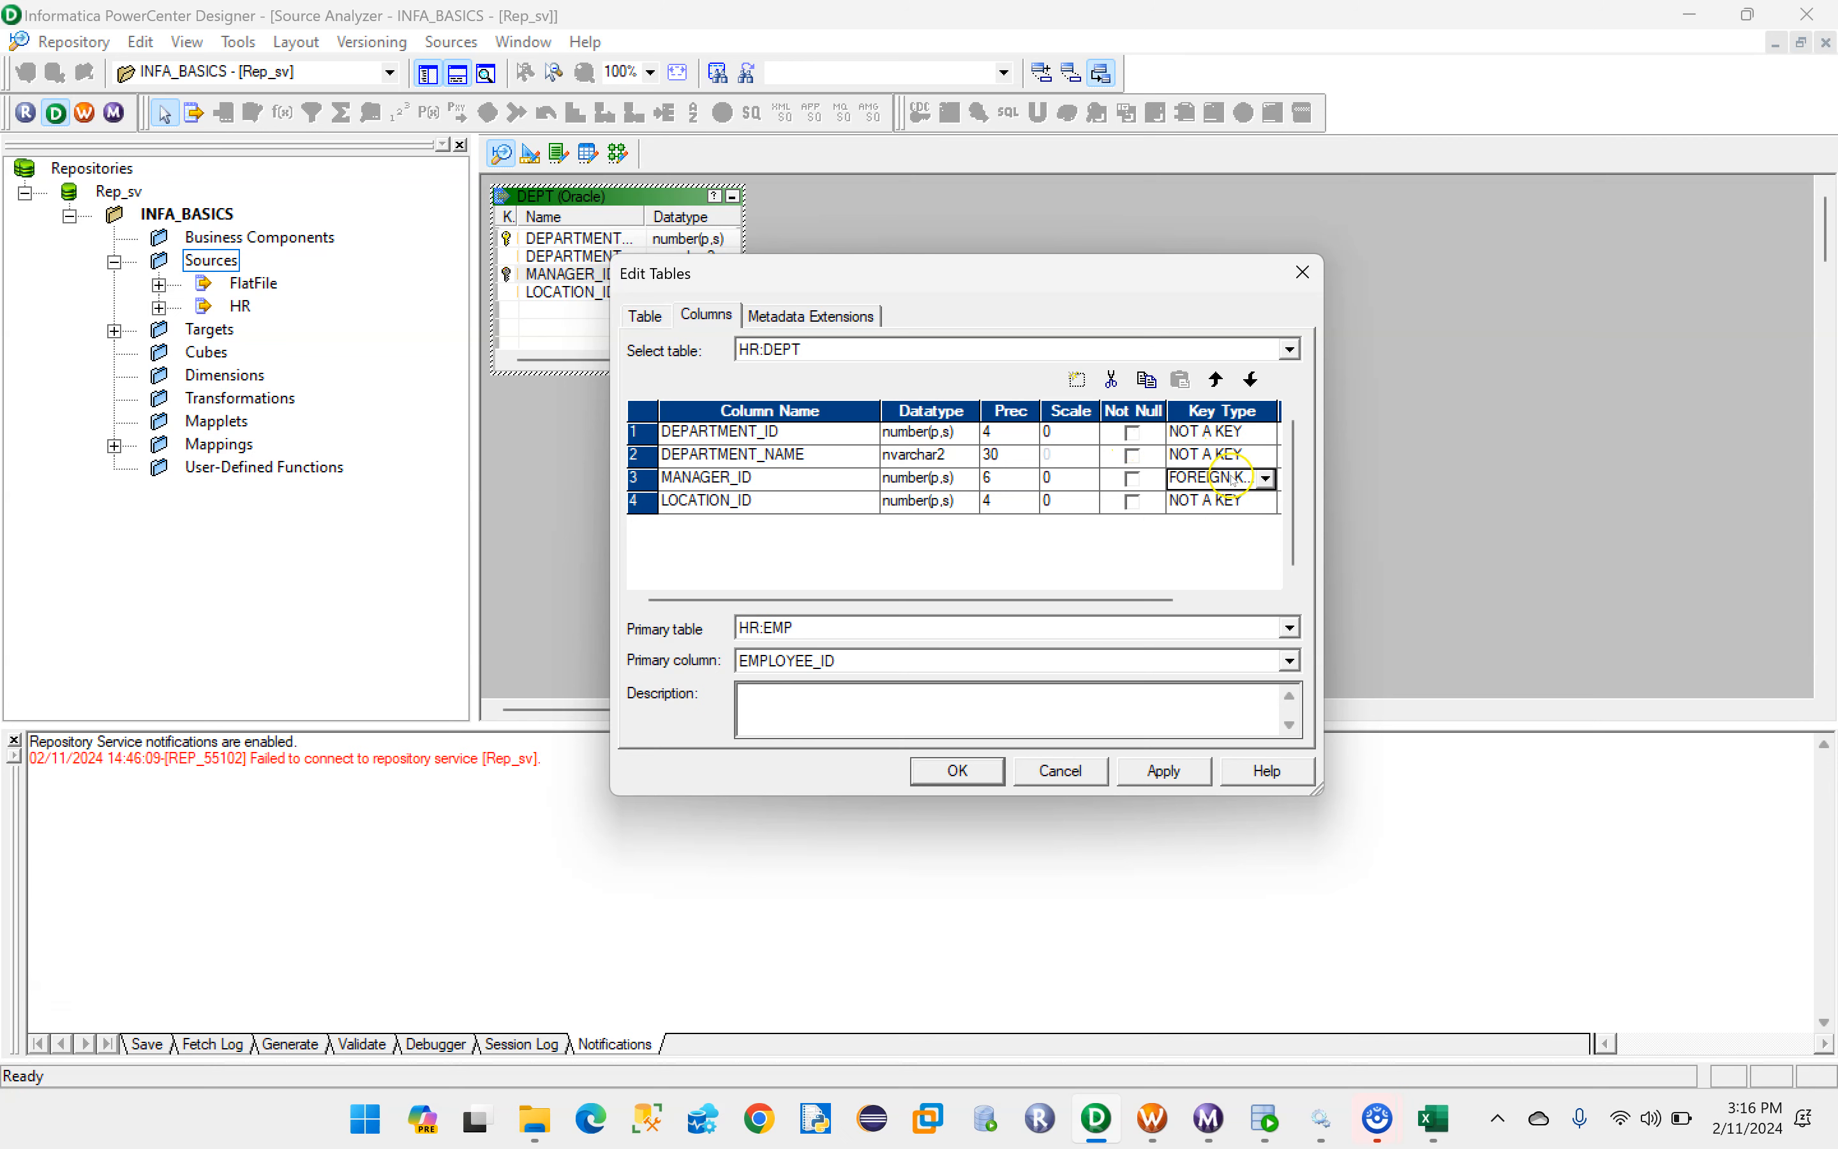
click(1223, 479)
click(1219, 504)
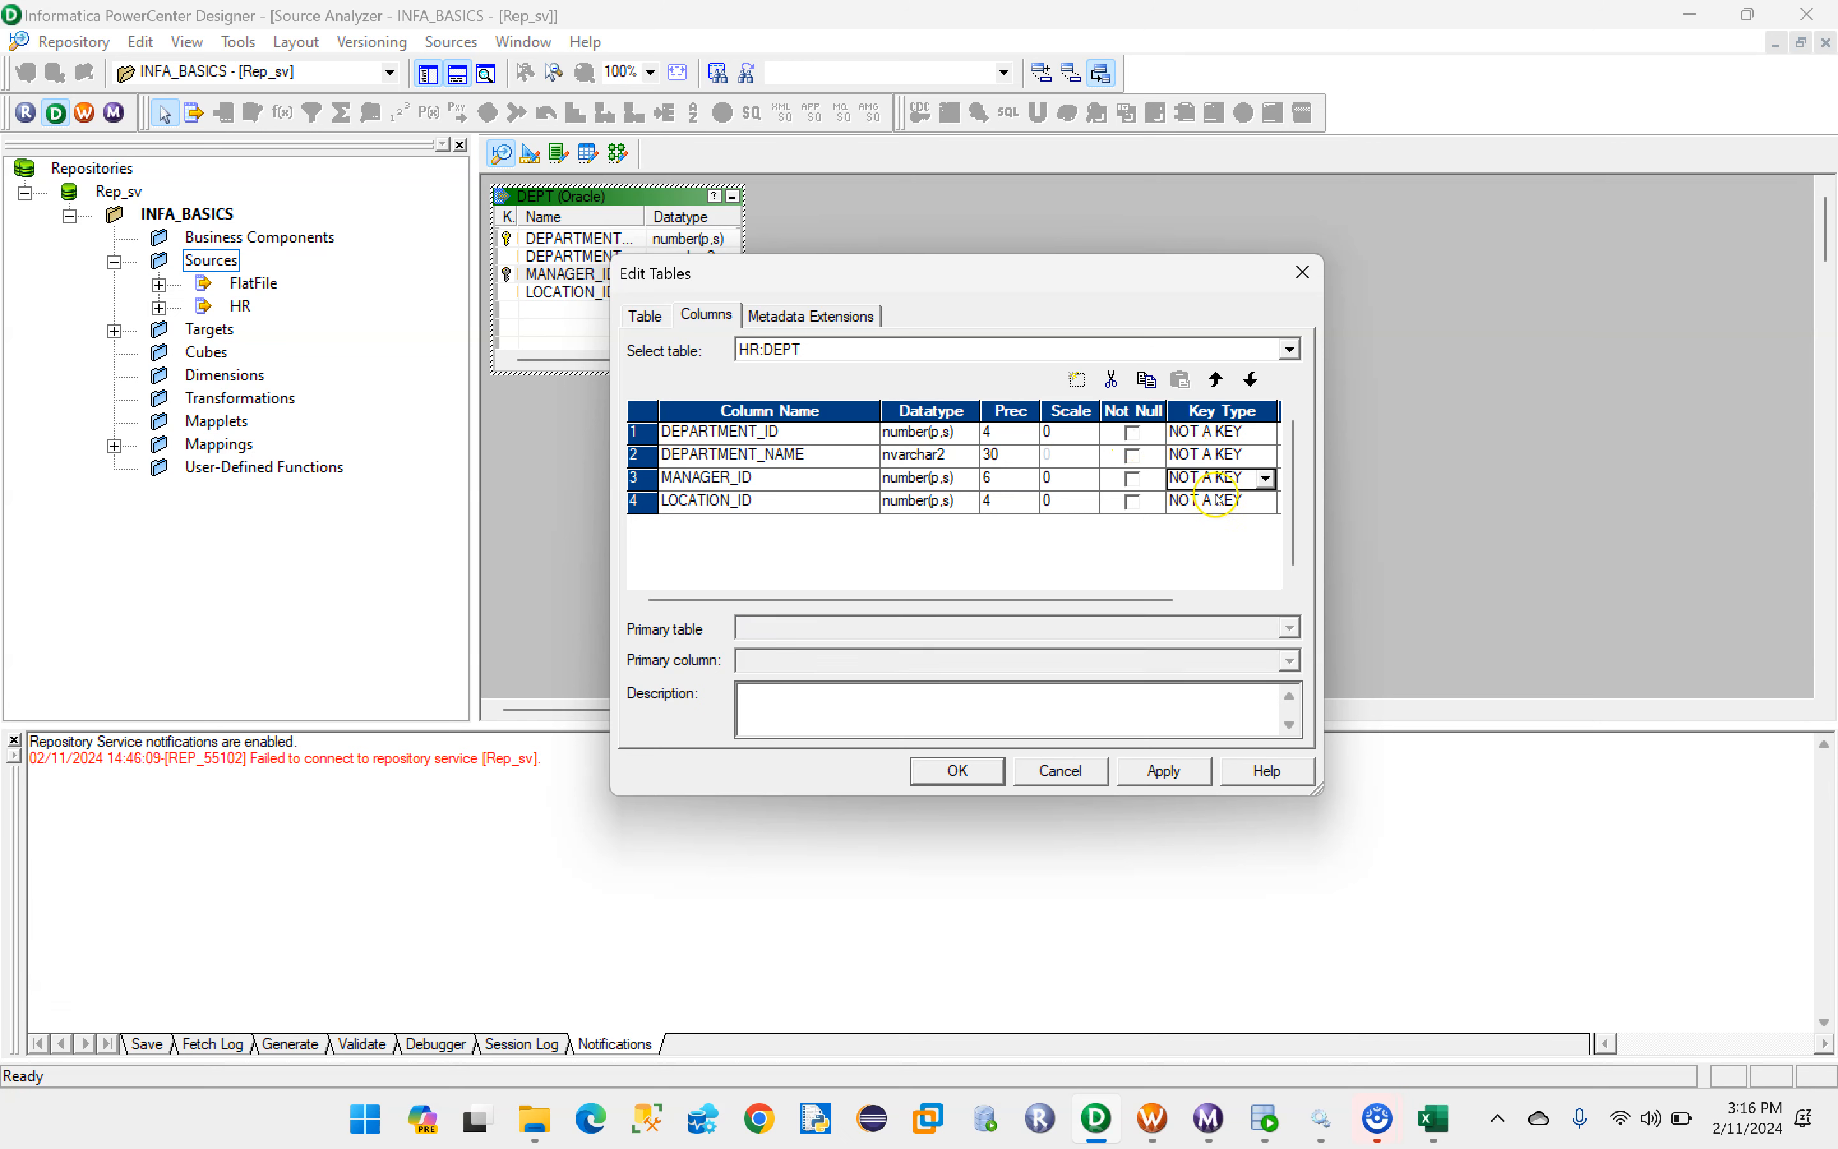
click(1163, 770)
click(959, 769)
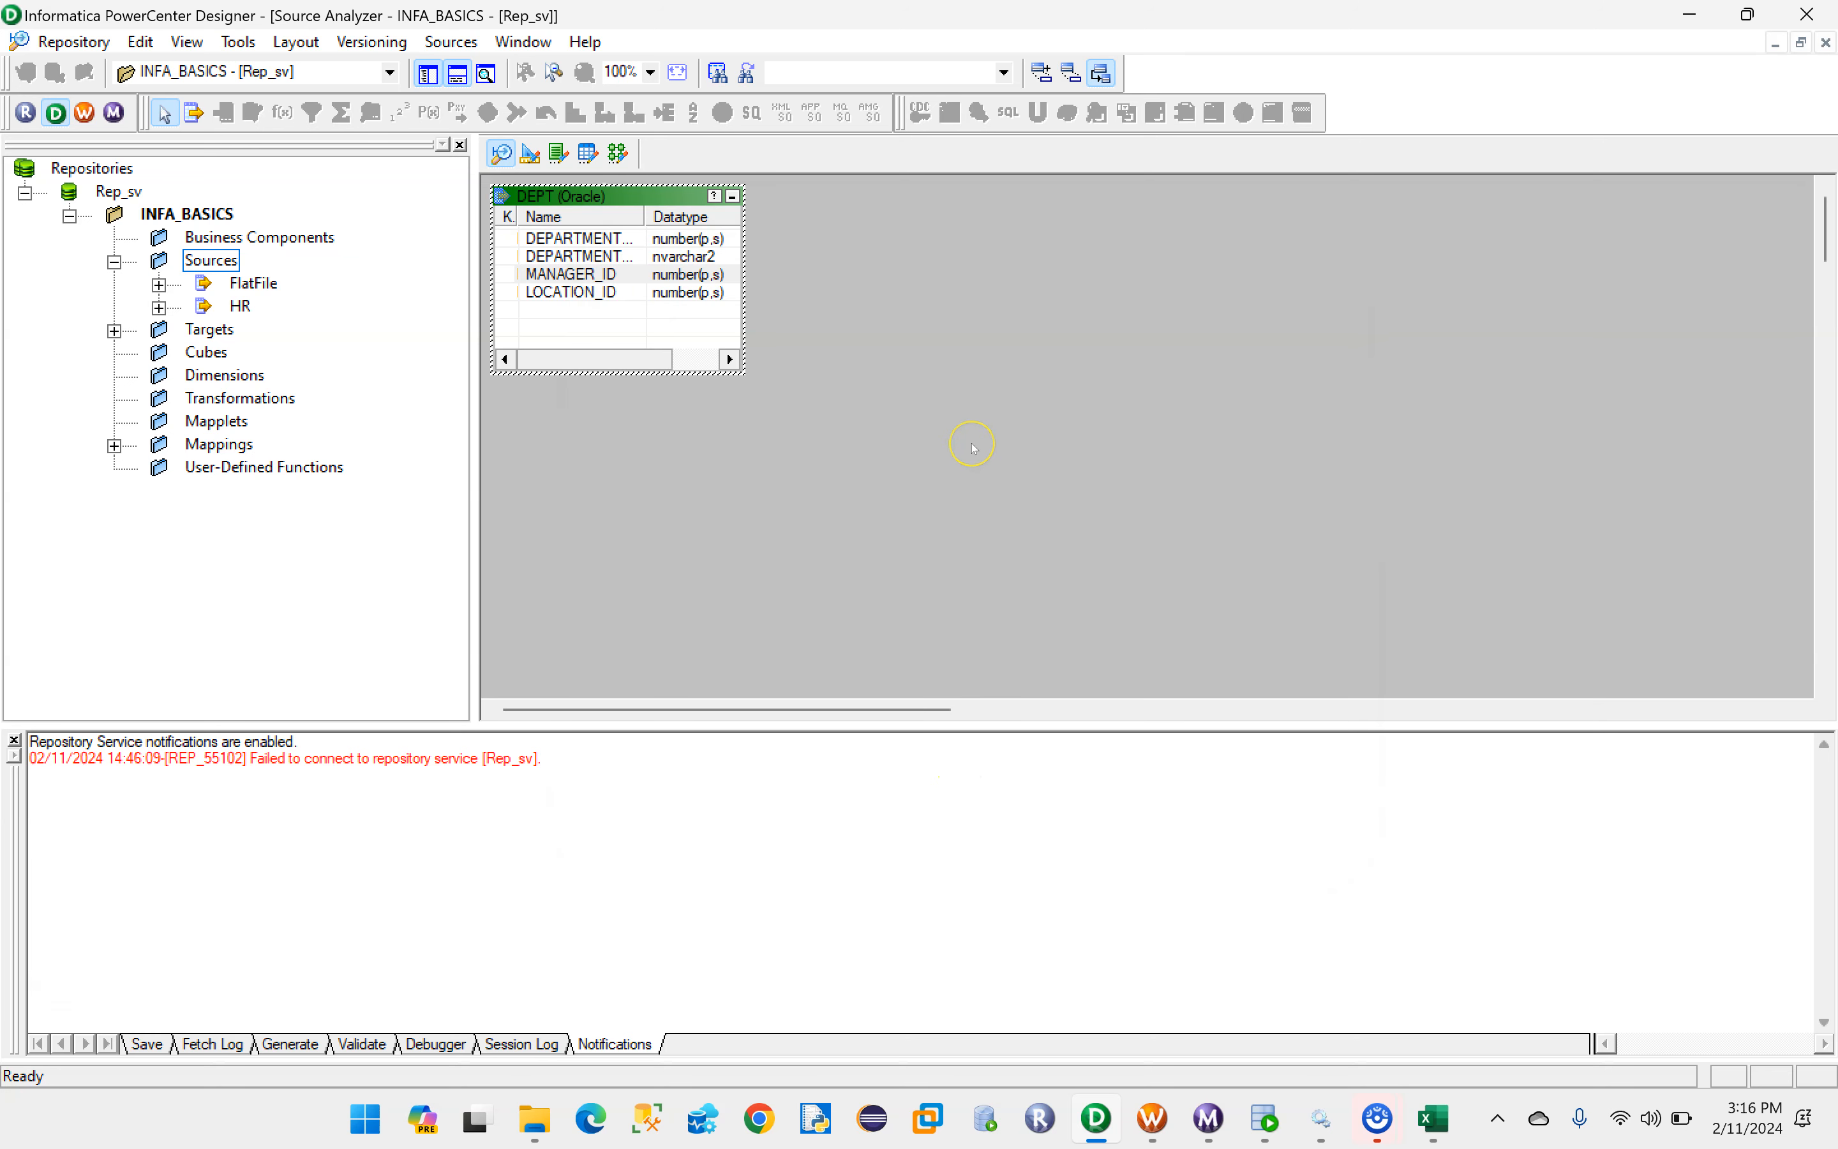
key(ctrl+s)
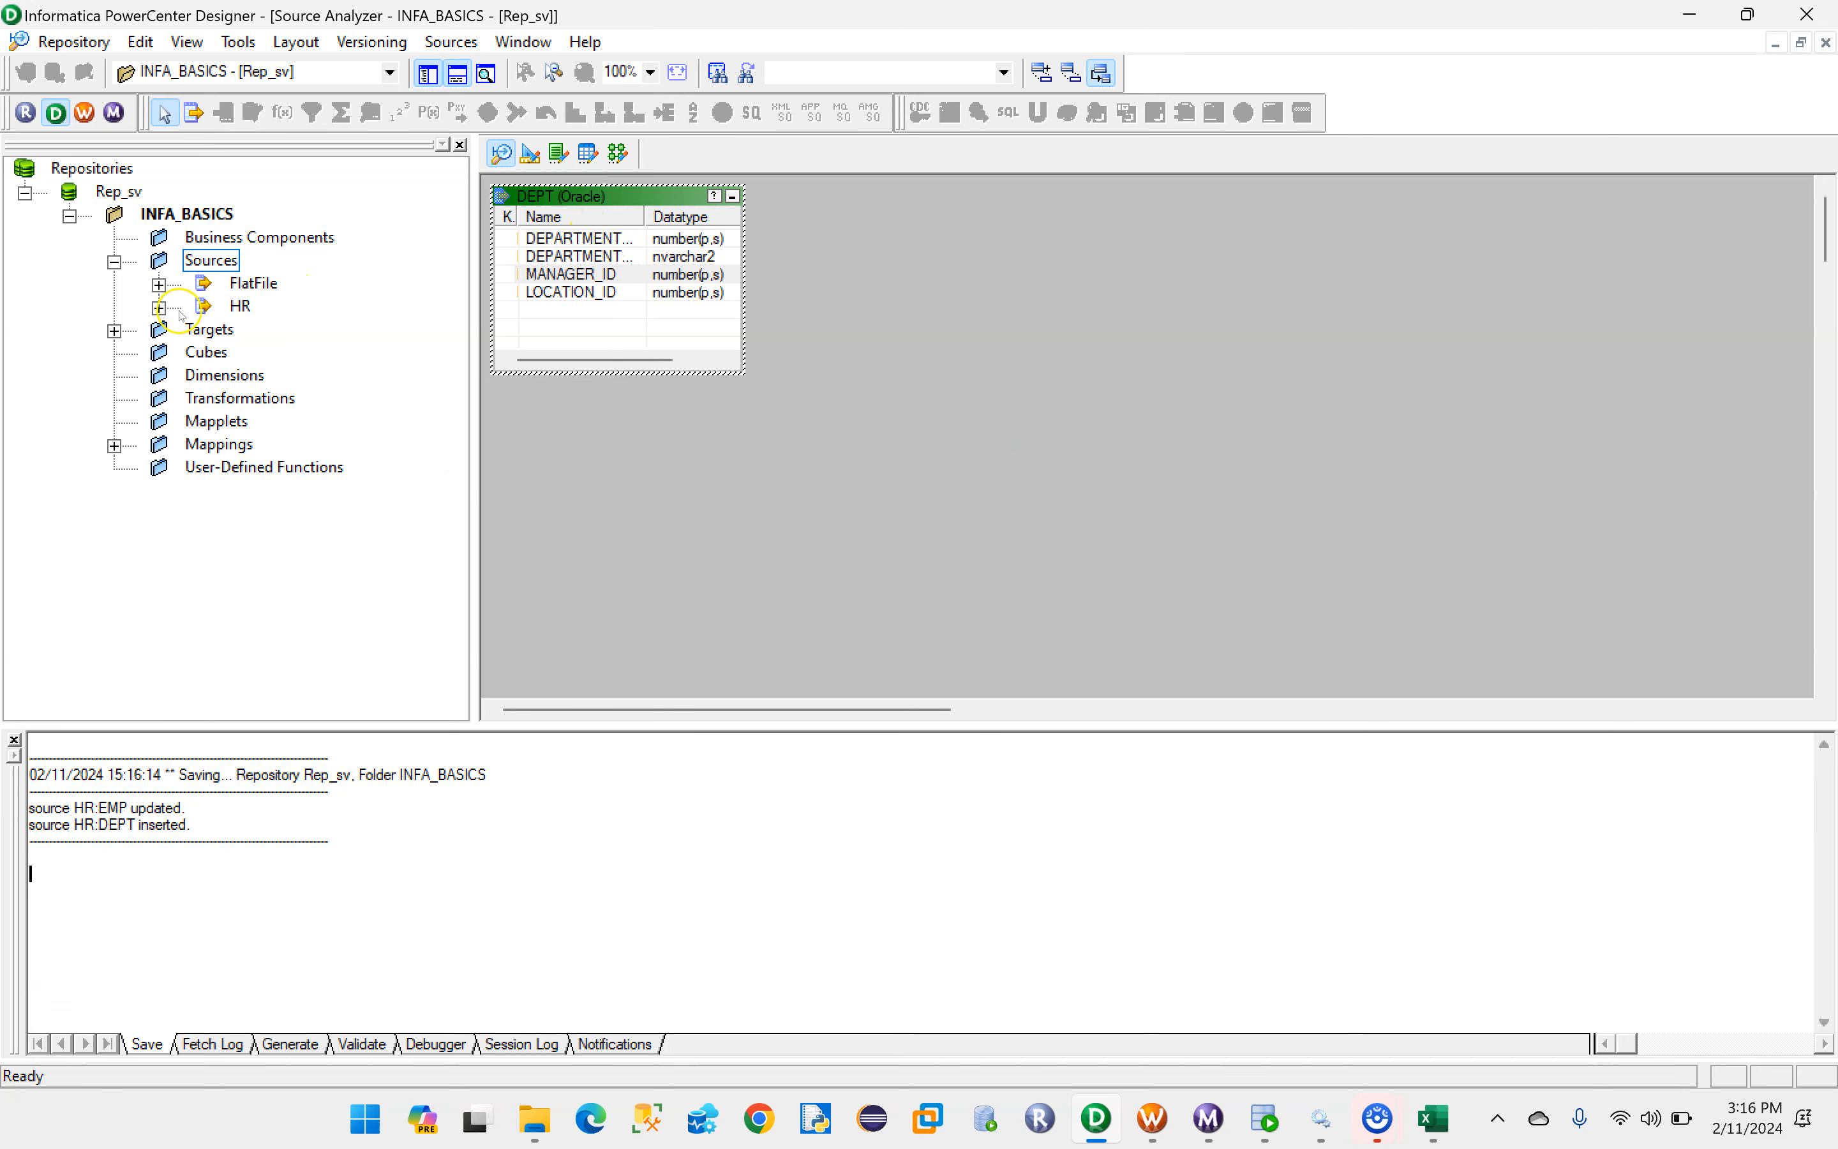
- Create a target definition in Target Designer from the DEPT source under HR
click(160, 308)
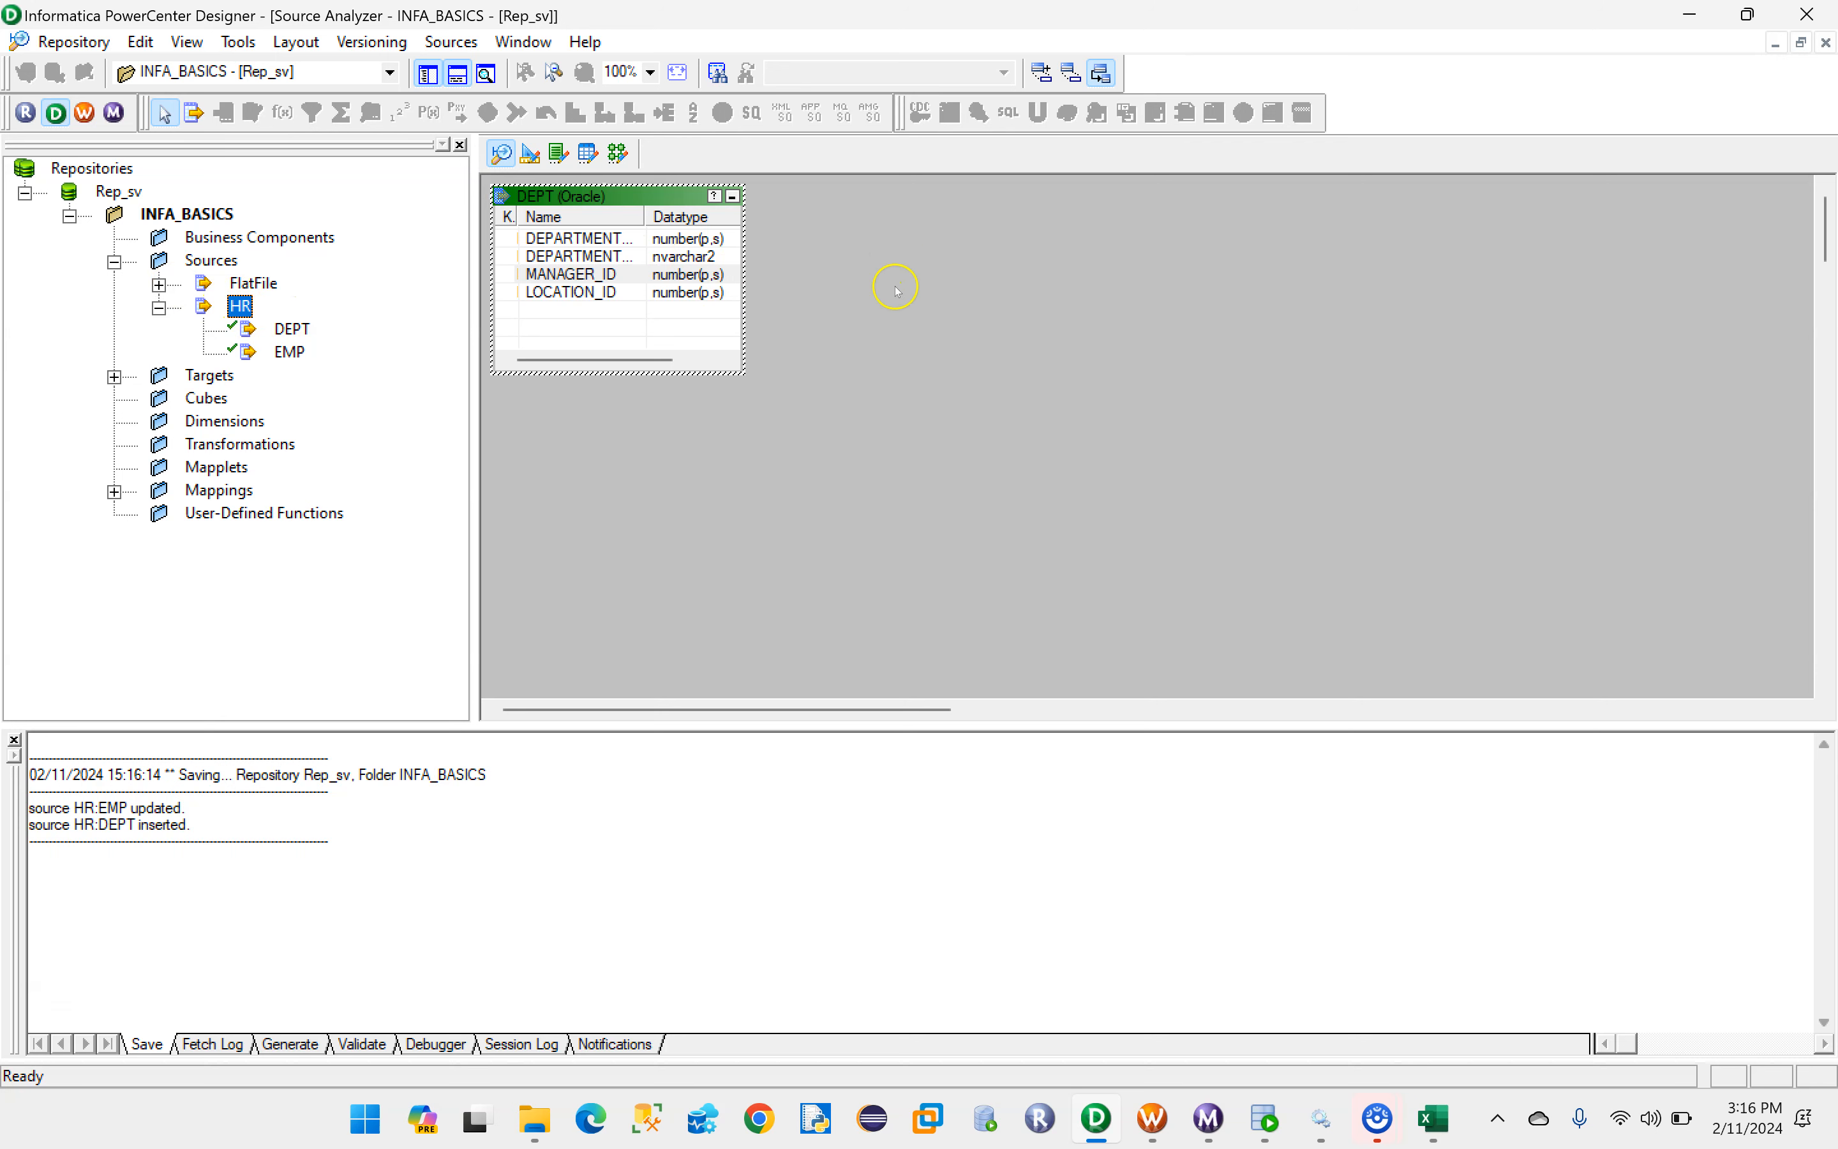
click(529, 155)
right_click(893, 233)
click(811, 313)
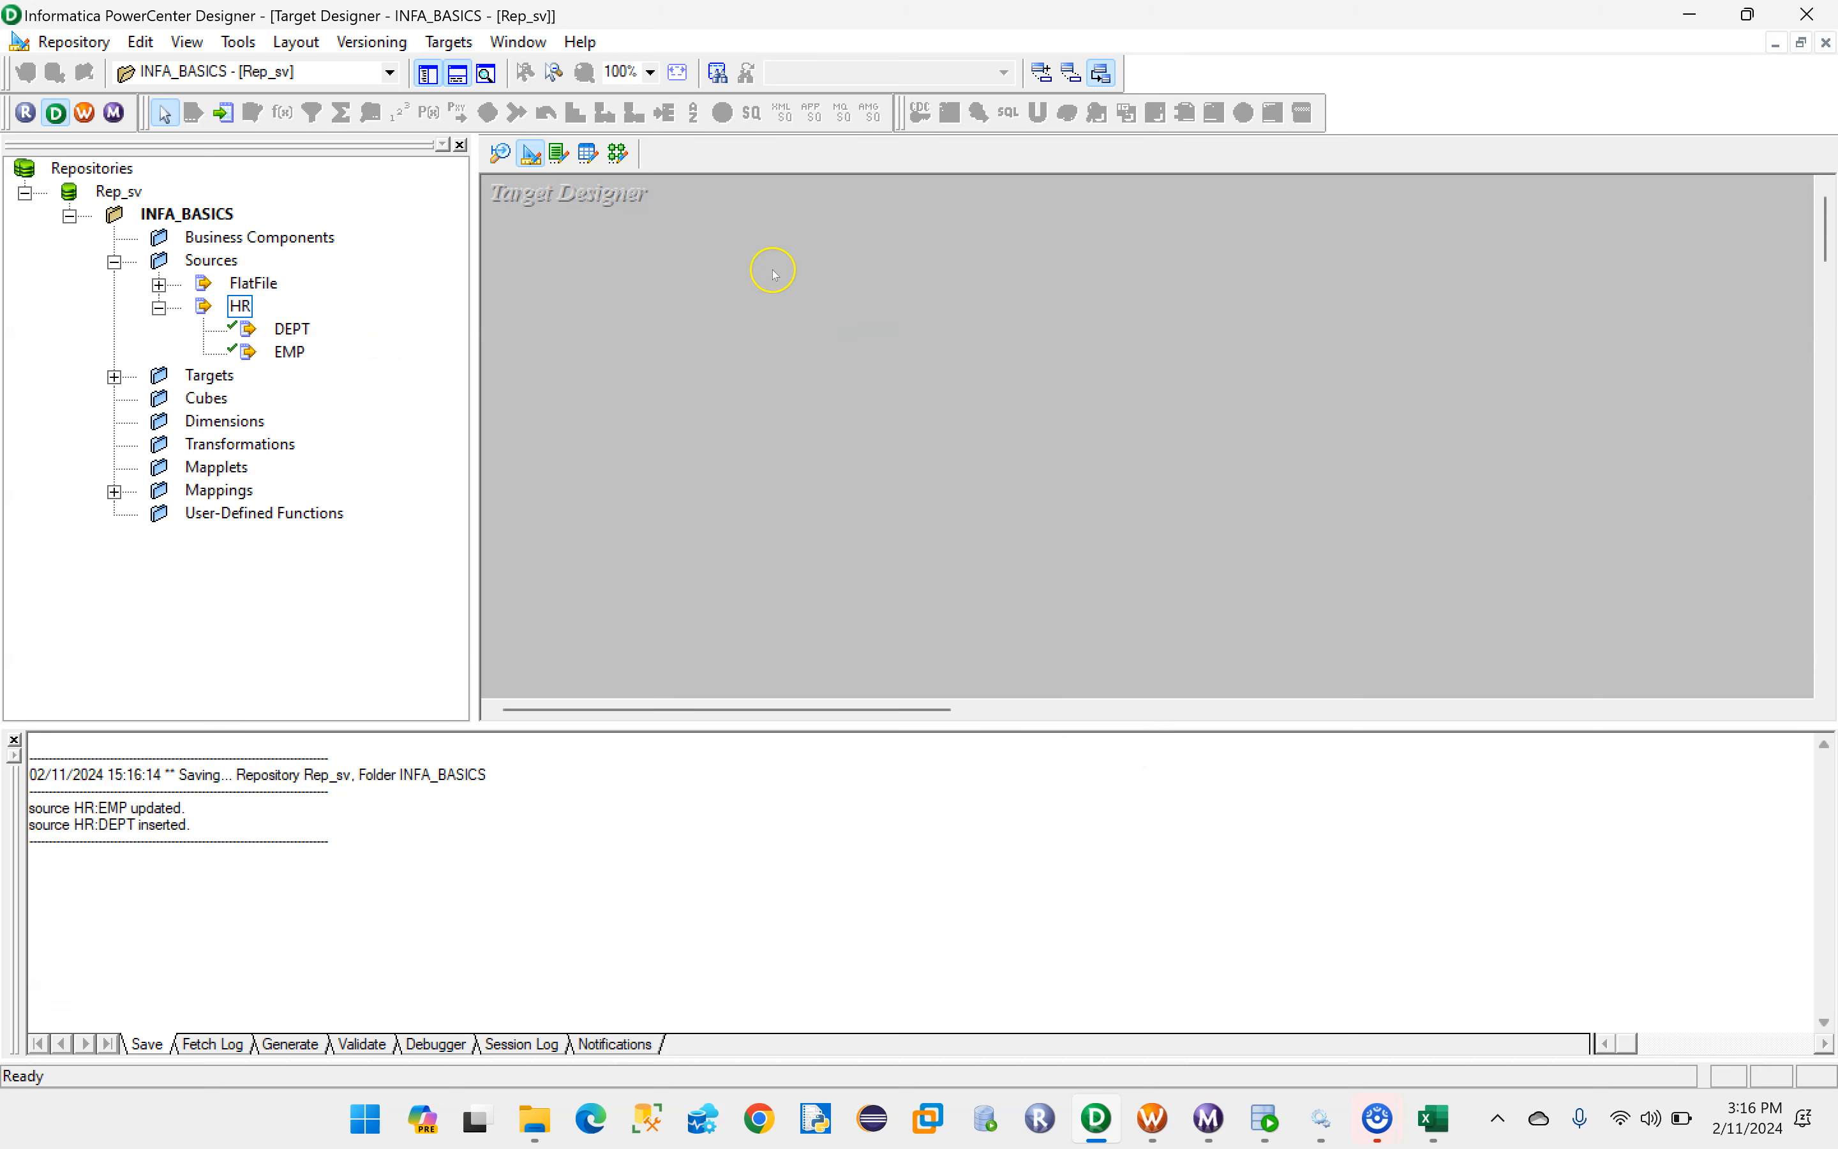
click(293, 329)
drag(292, 329, 791, 308)
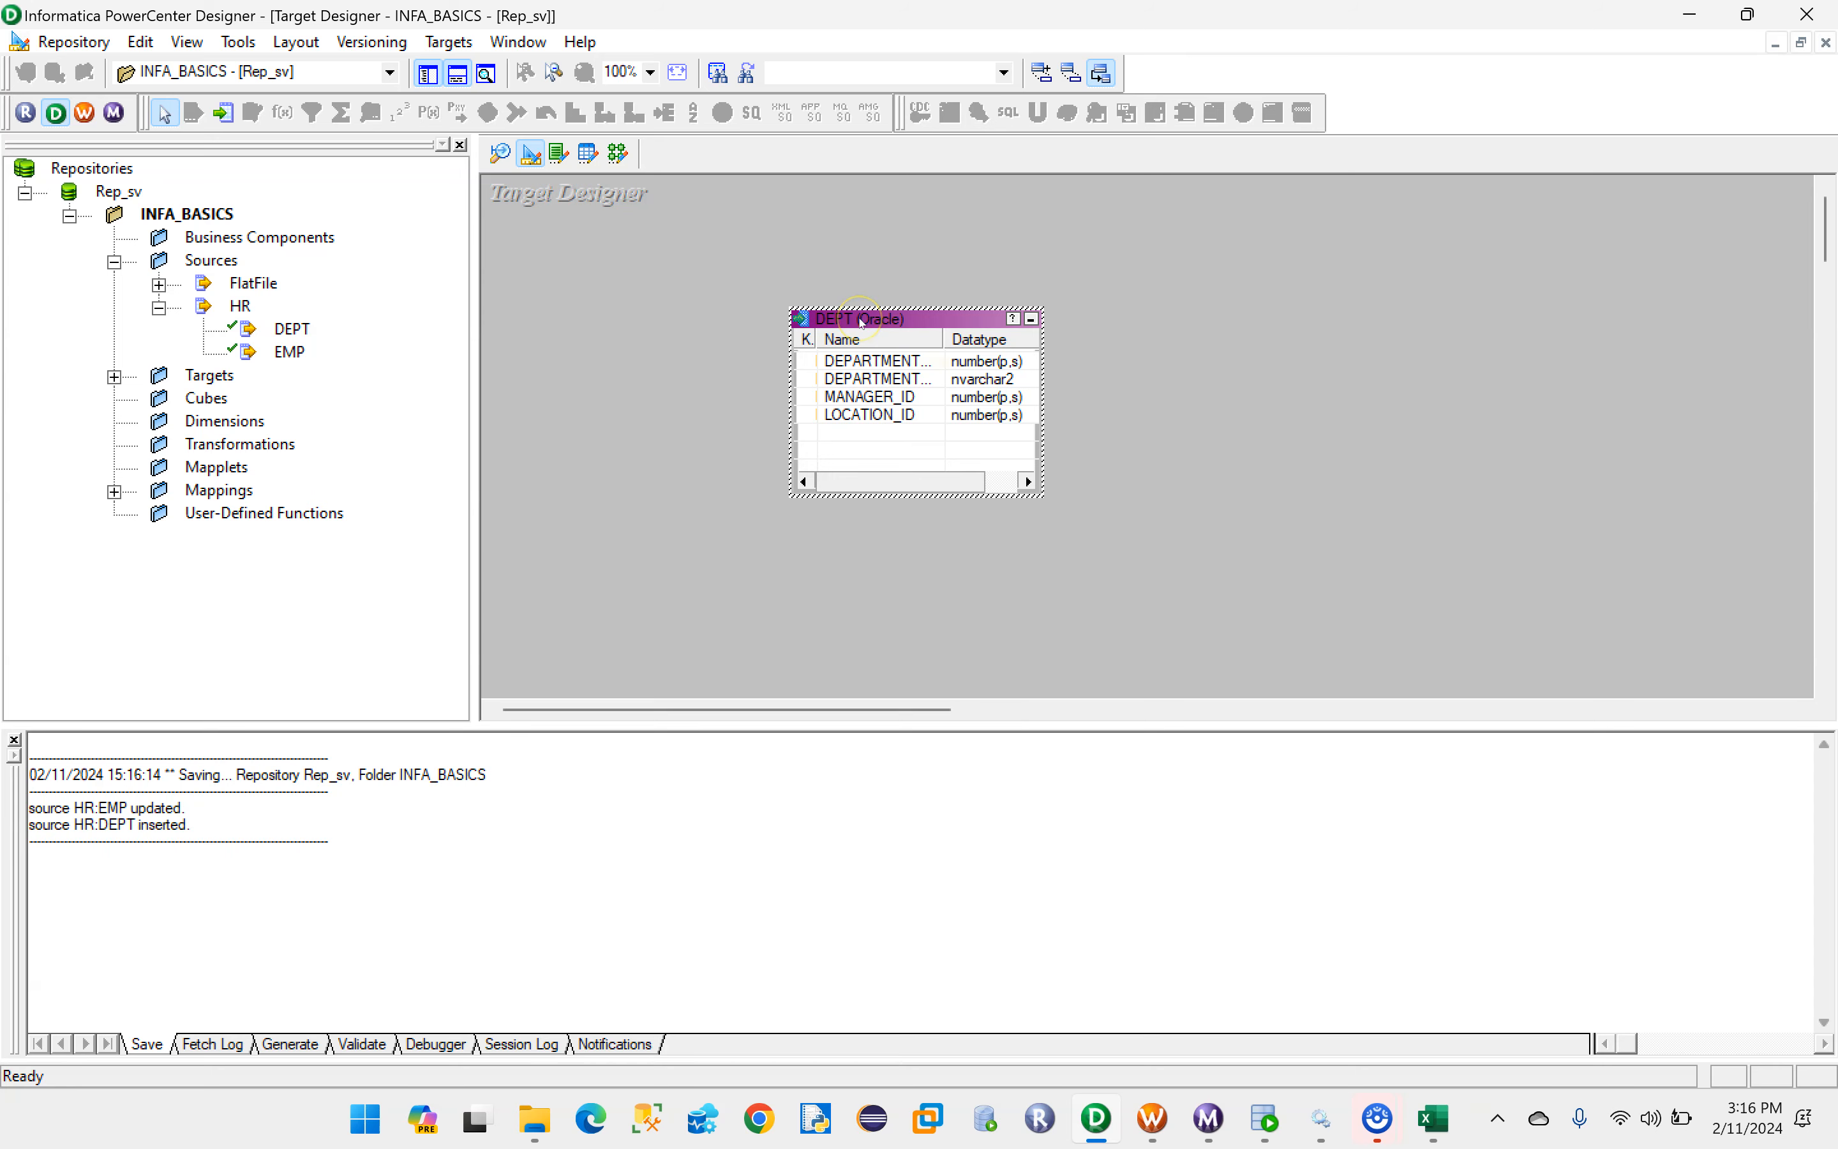
- Check the target table name in the Excel mapping sheet and rename the DEPT target definition to DEPT_DIM
double_click(862, 322)
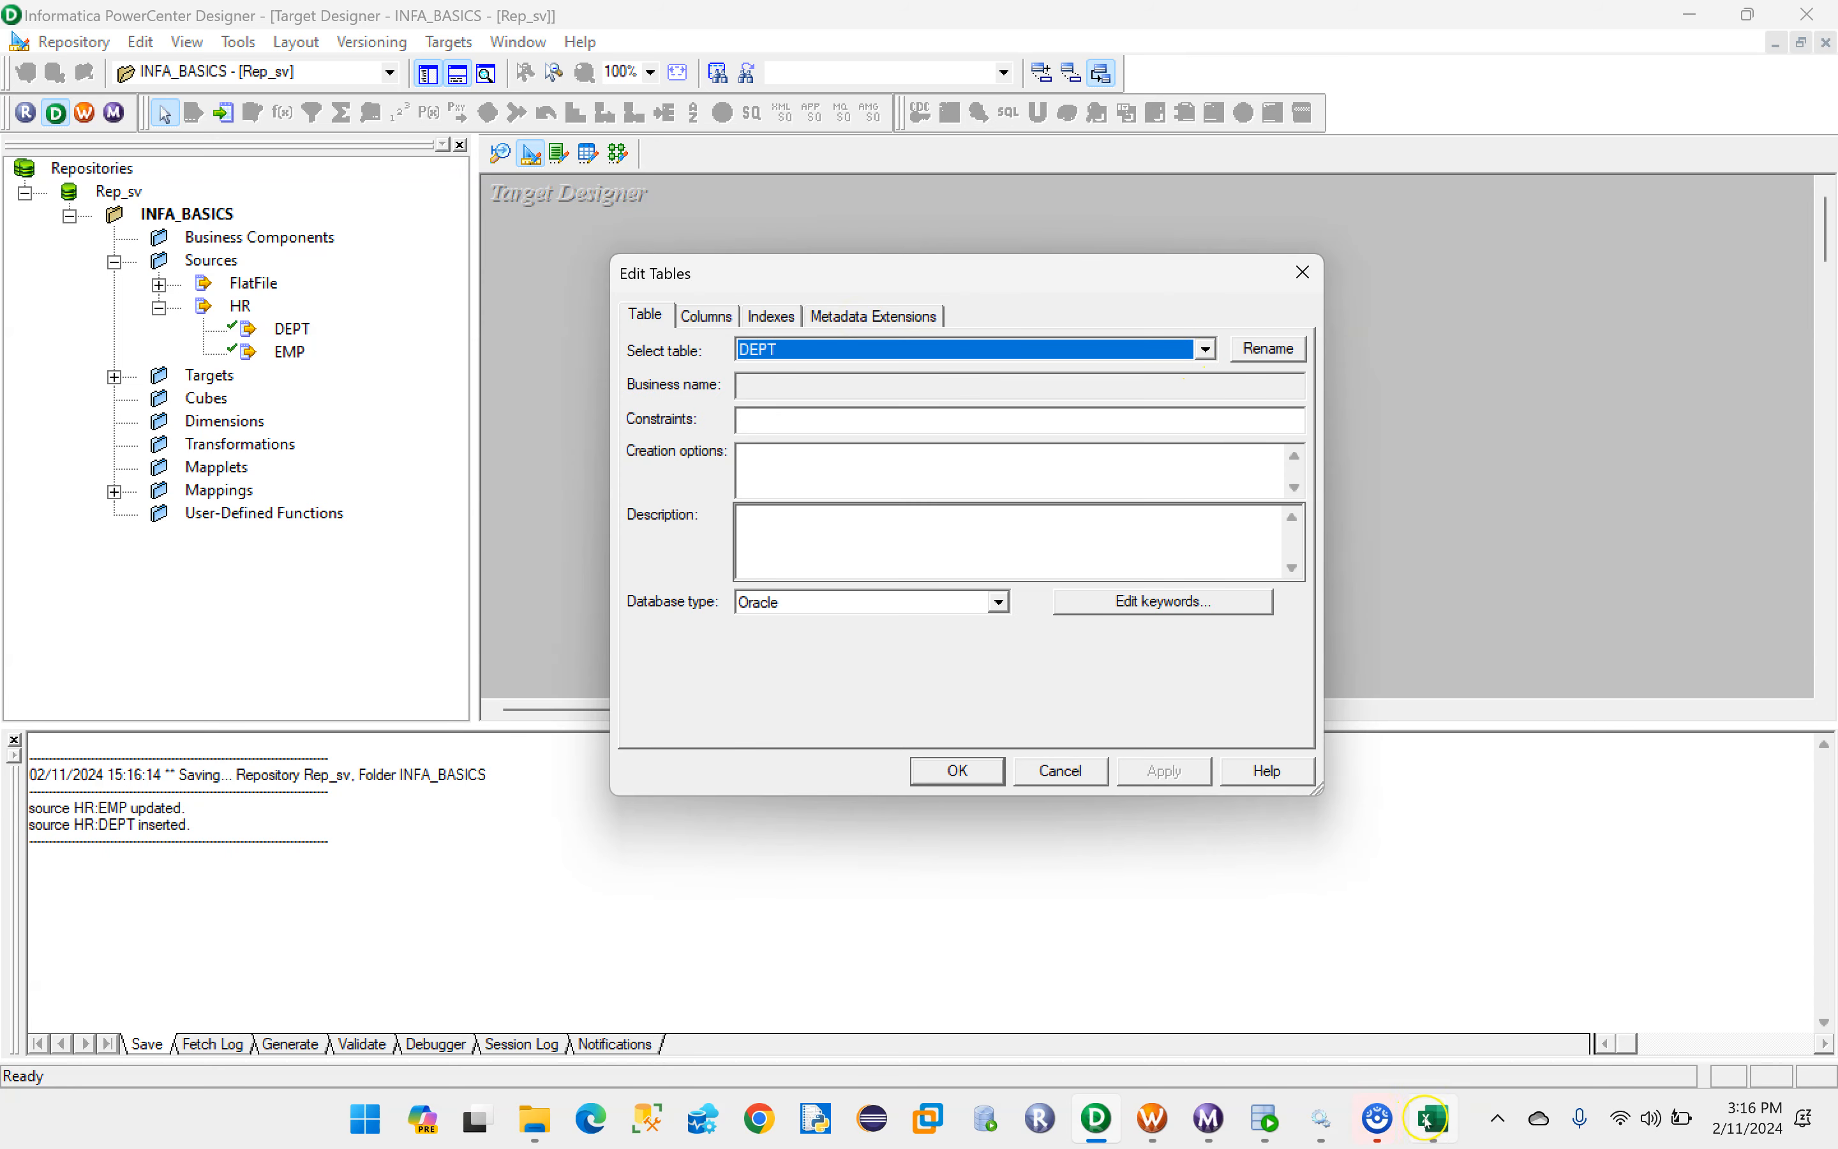
click(1428, 1117)
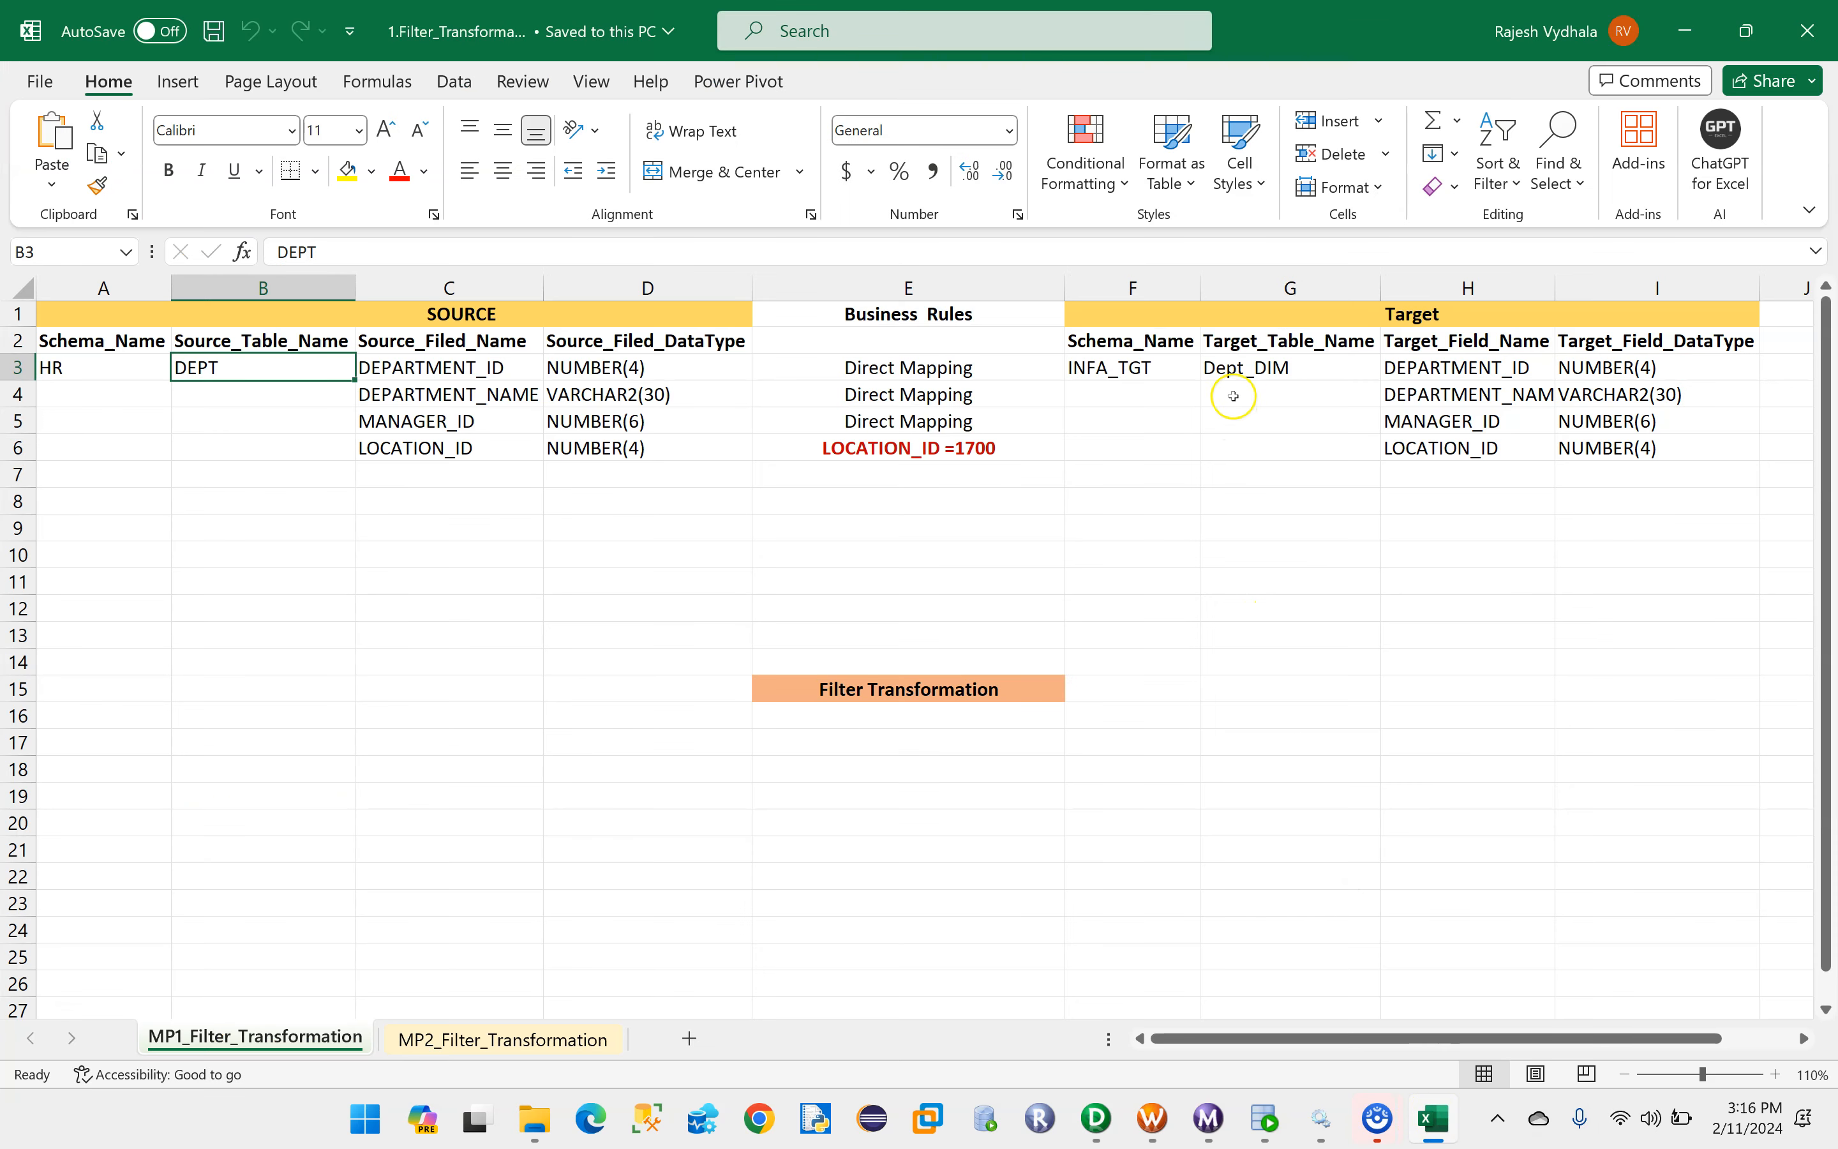
click(1239, 369)
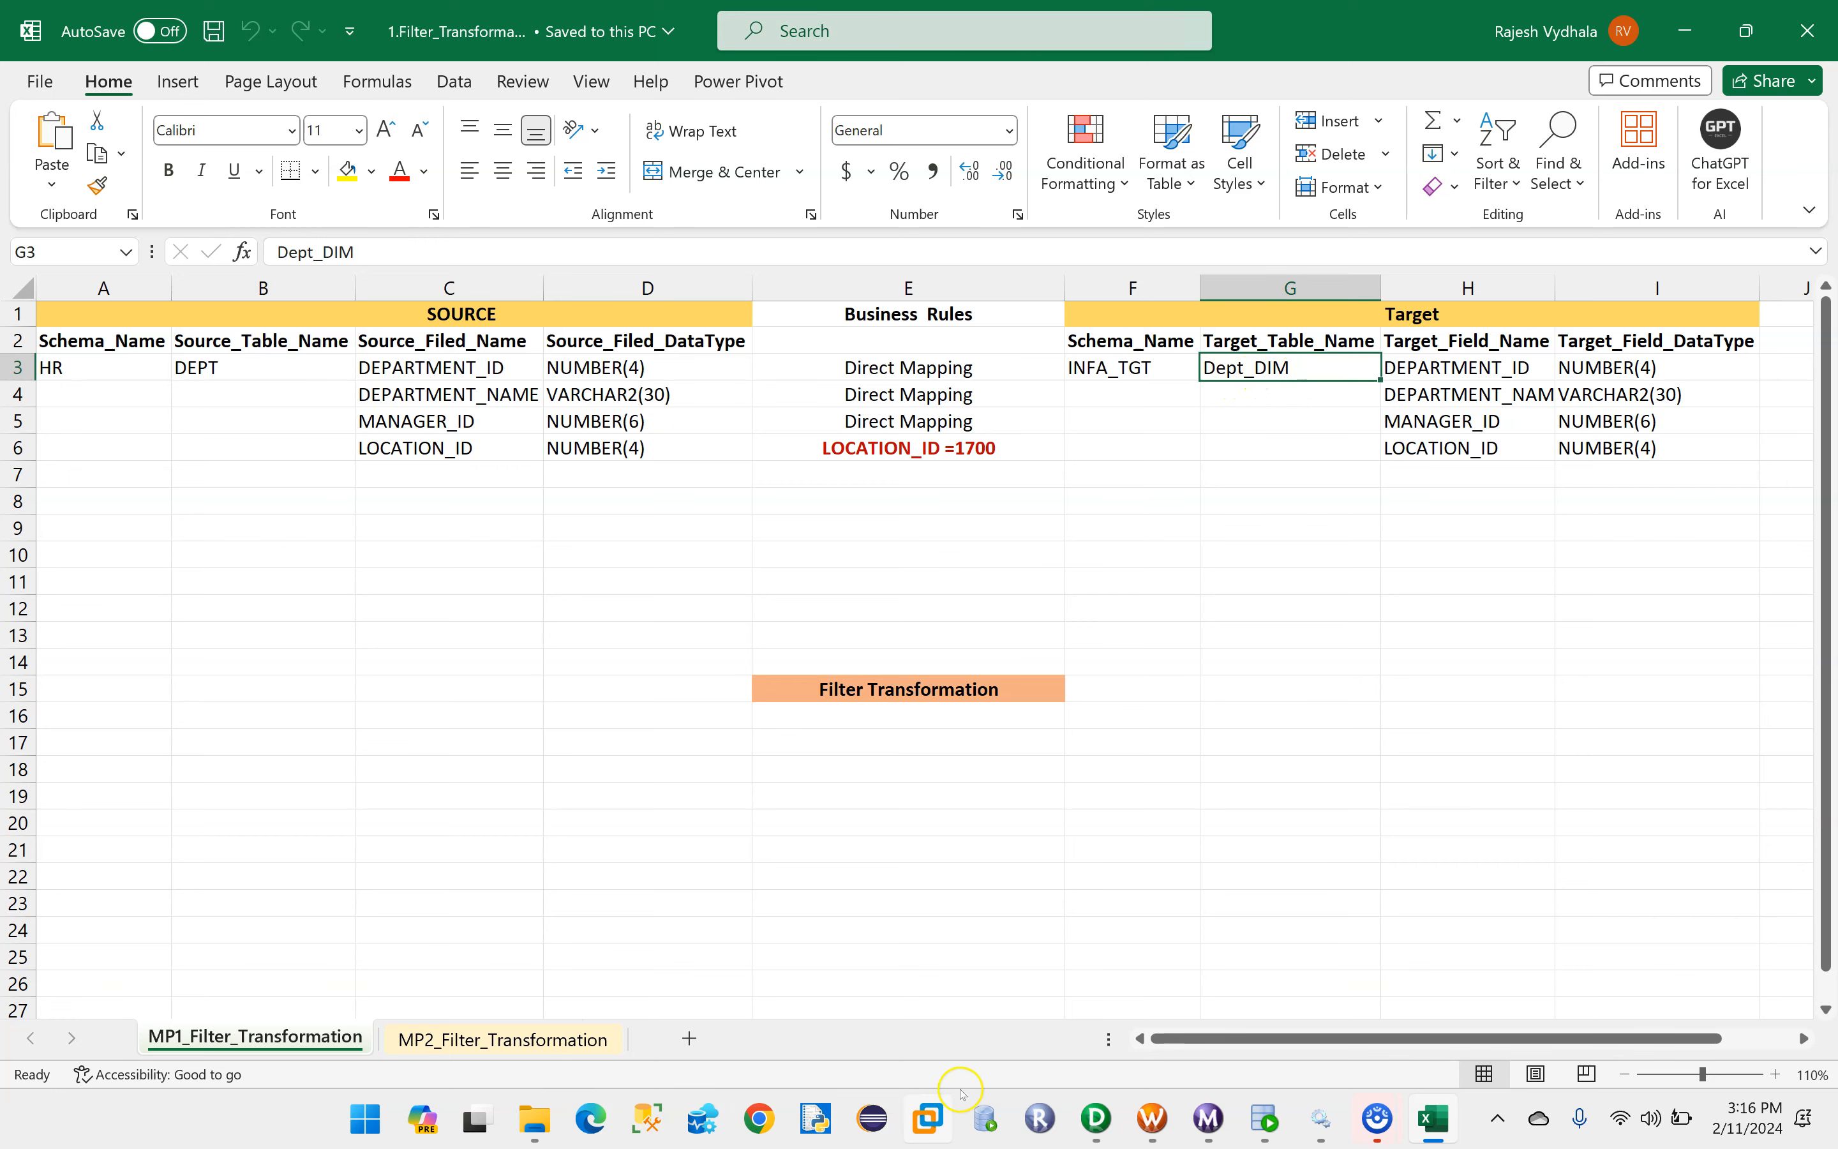
click(1116, 1121)
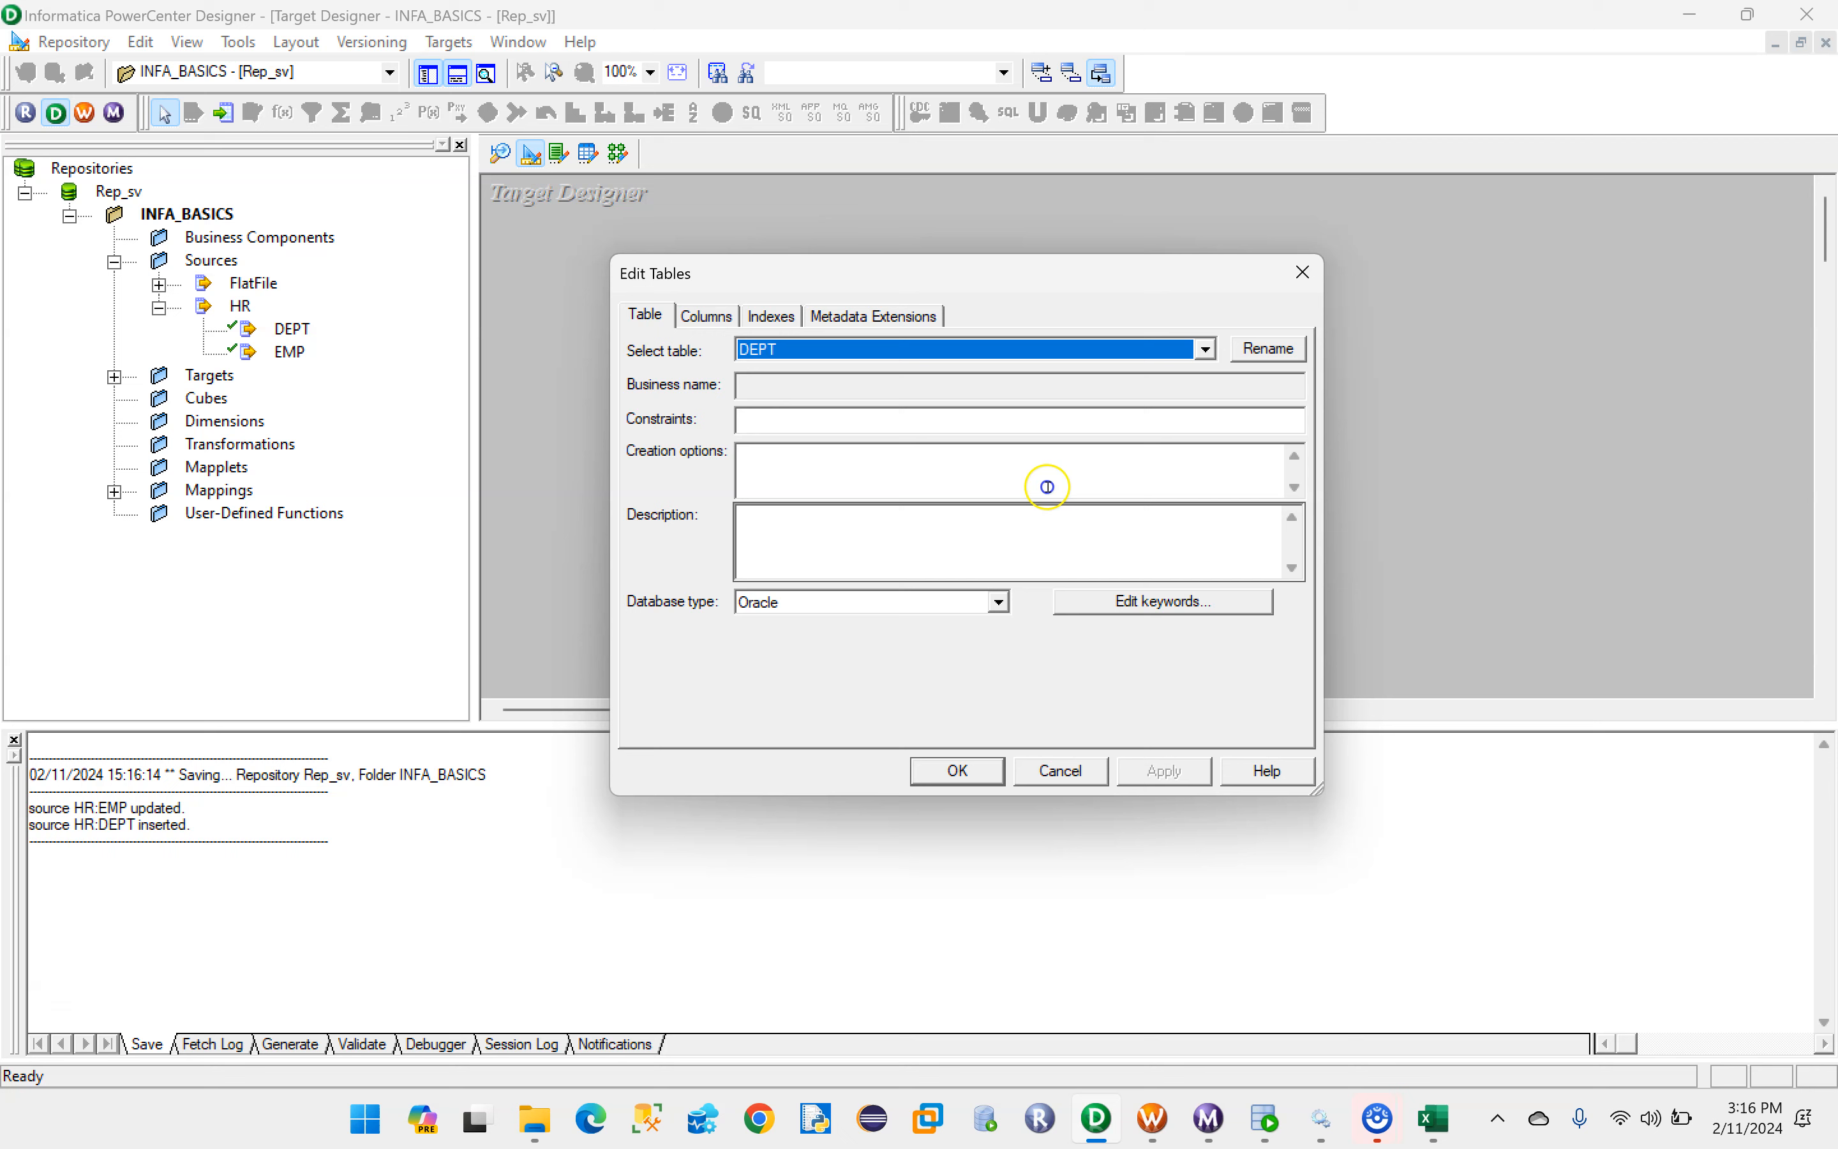
click(1281, 354)
click(812, 525)
text(_)
key(Caps_Lock)
text(D)
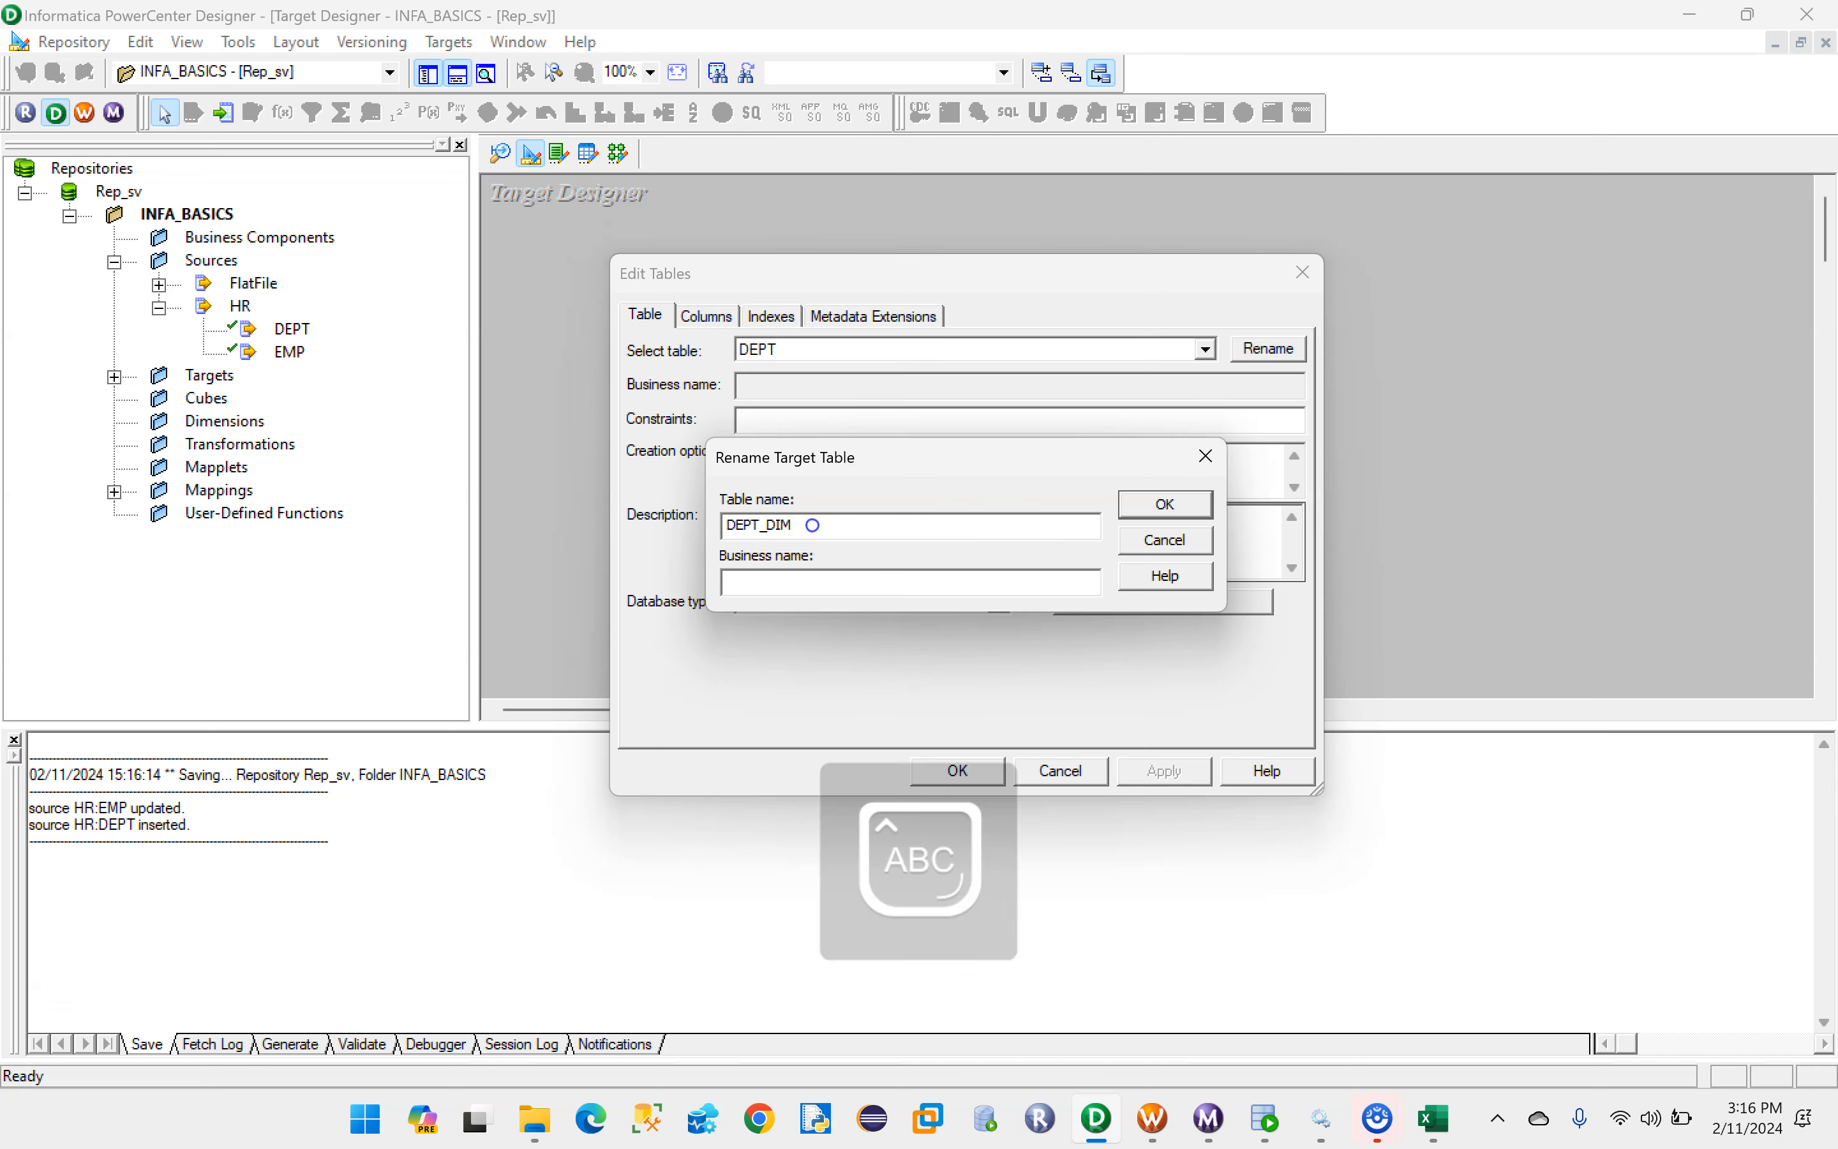
text(IM)
click(1166, 504)
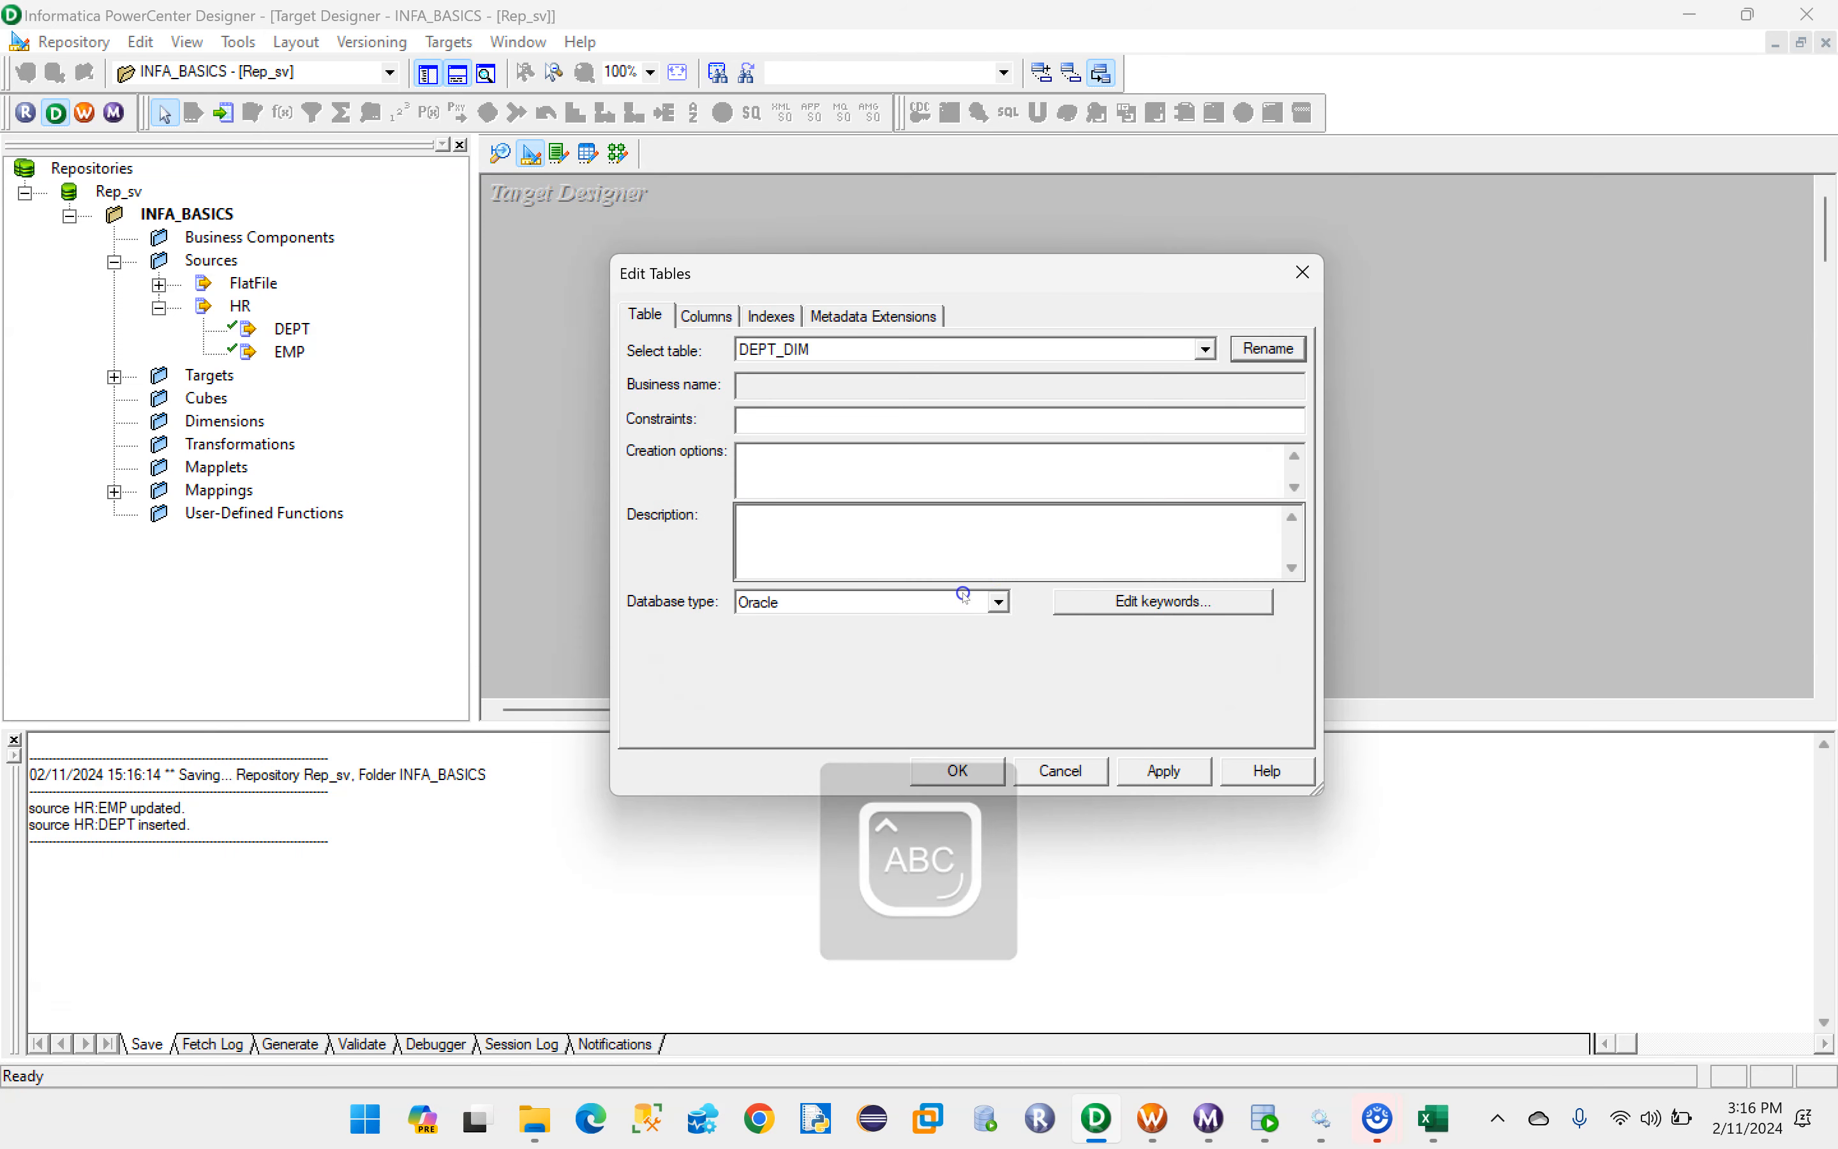
click(1160, 777)
click(956, 772)
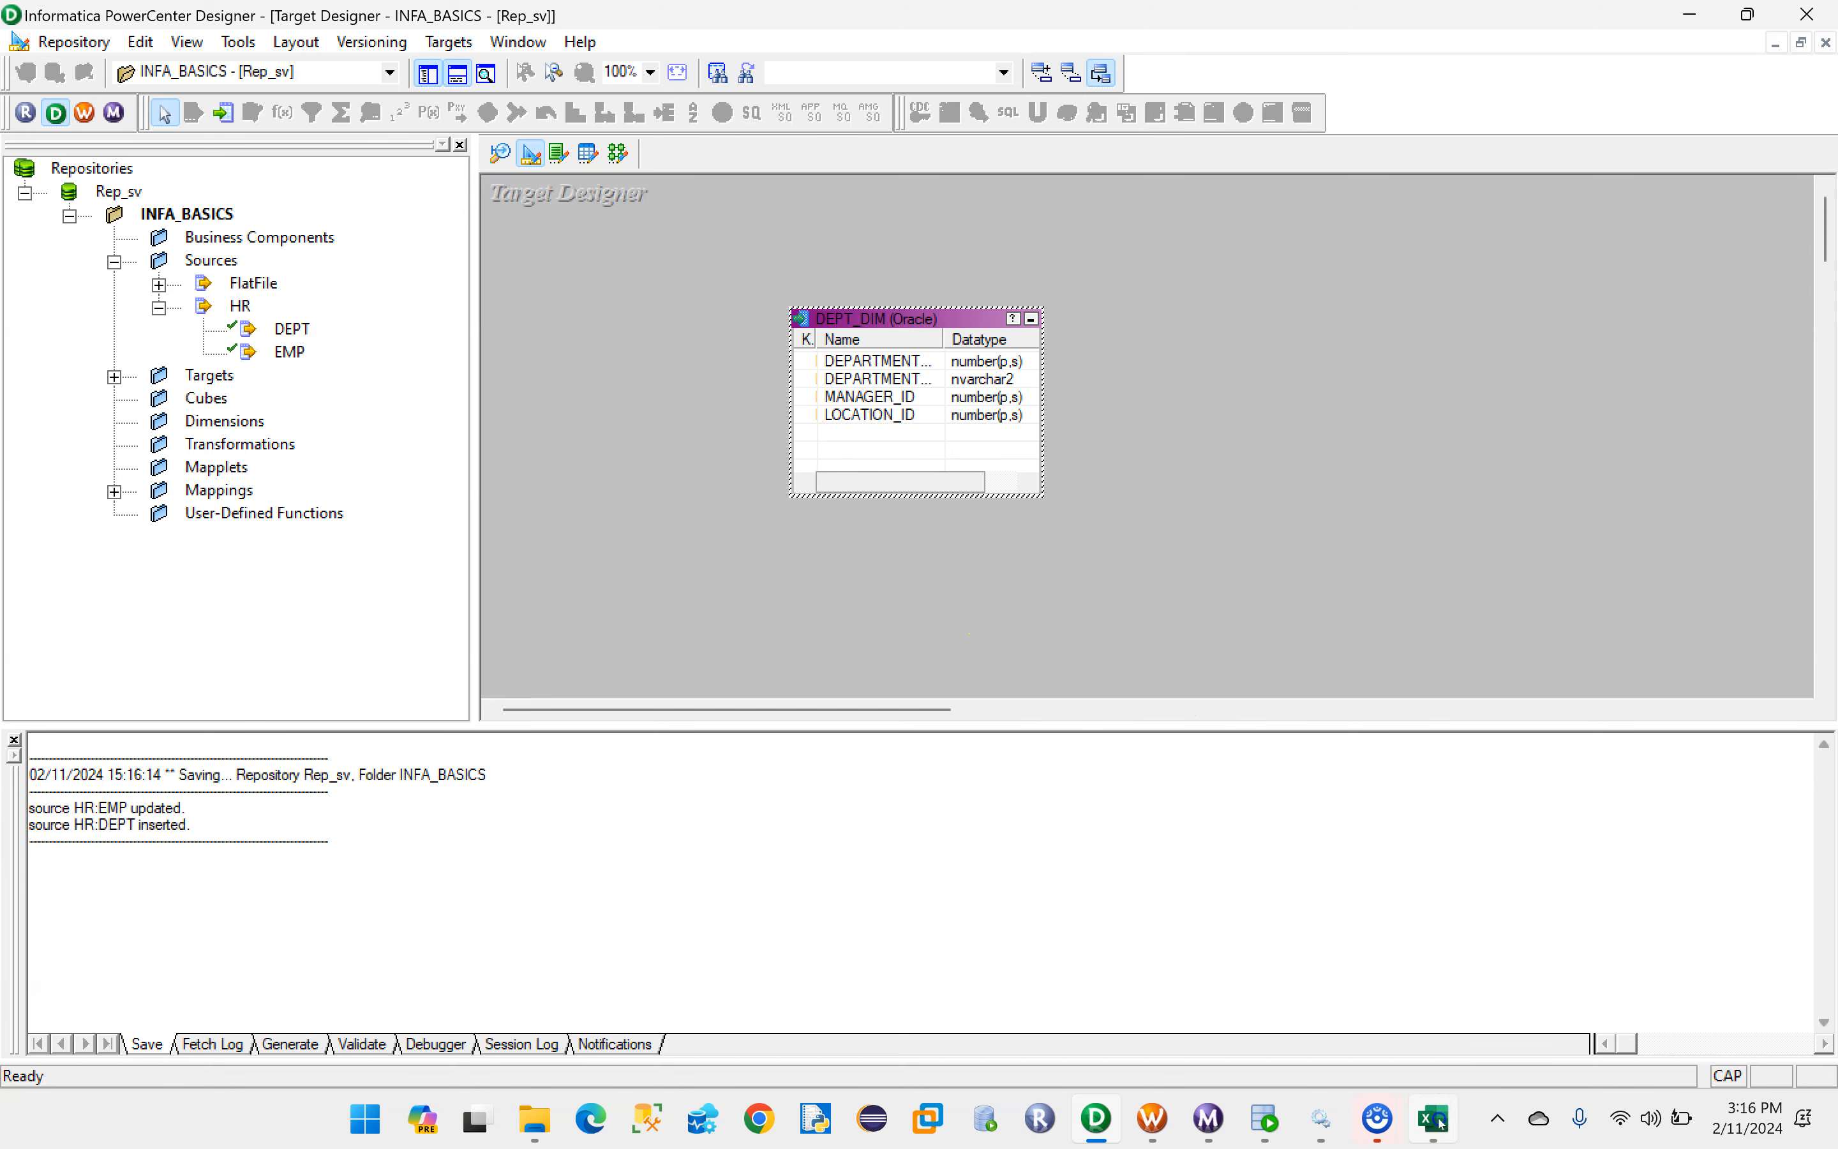
- Compare the source and target field names in the Excel mapping sheet, and return to PowerCenter Designer
click(1440, 1124)
click(1428, 368)
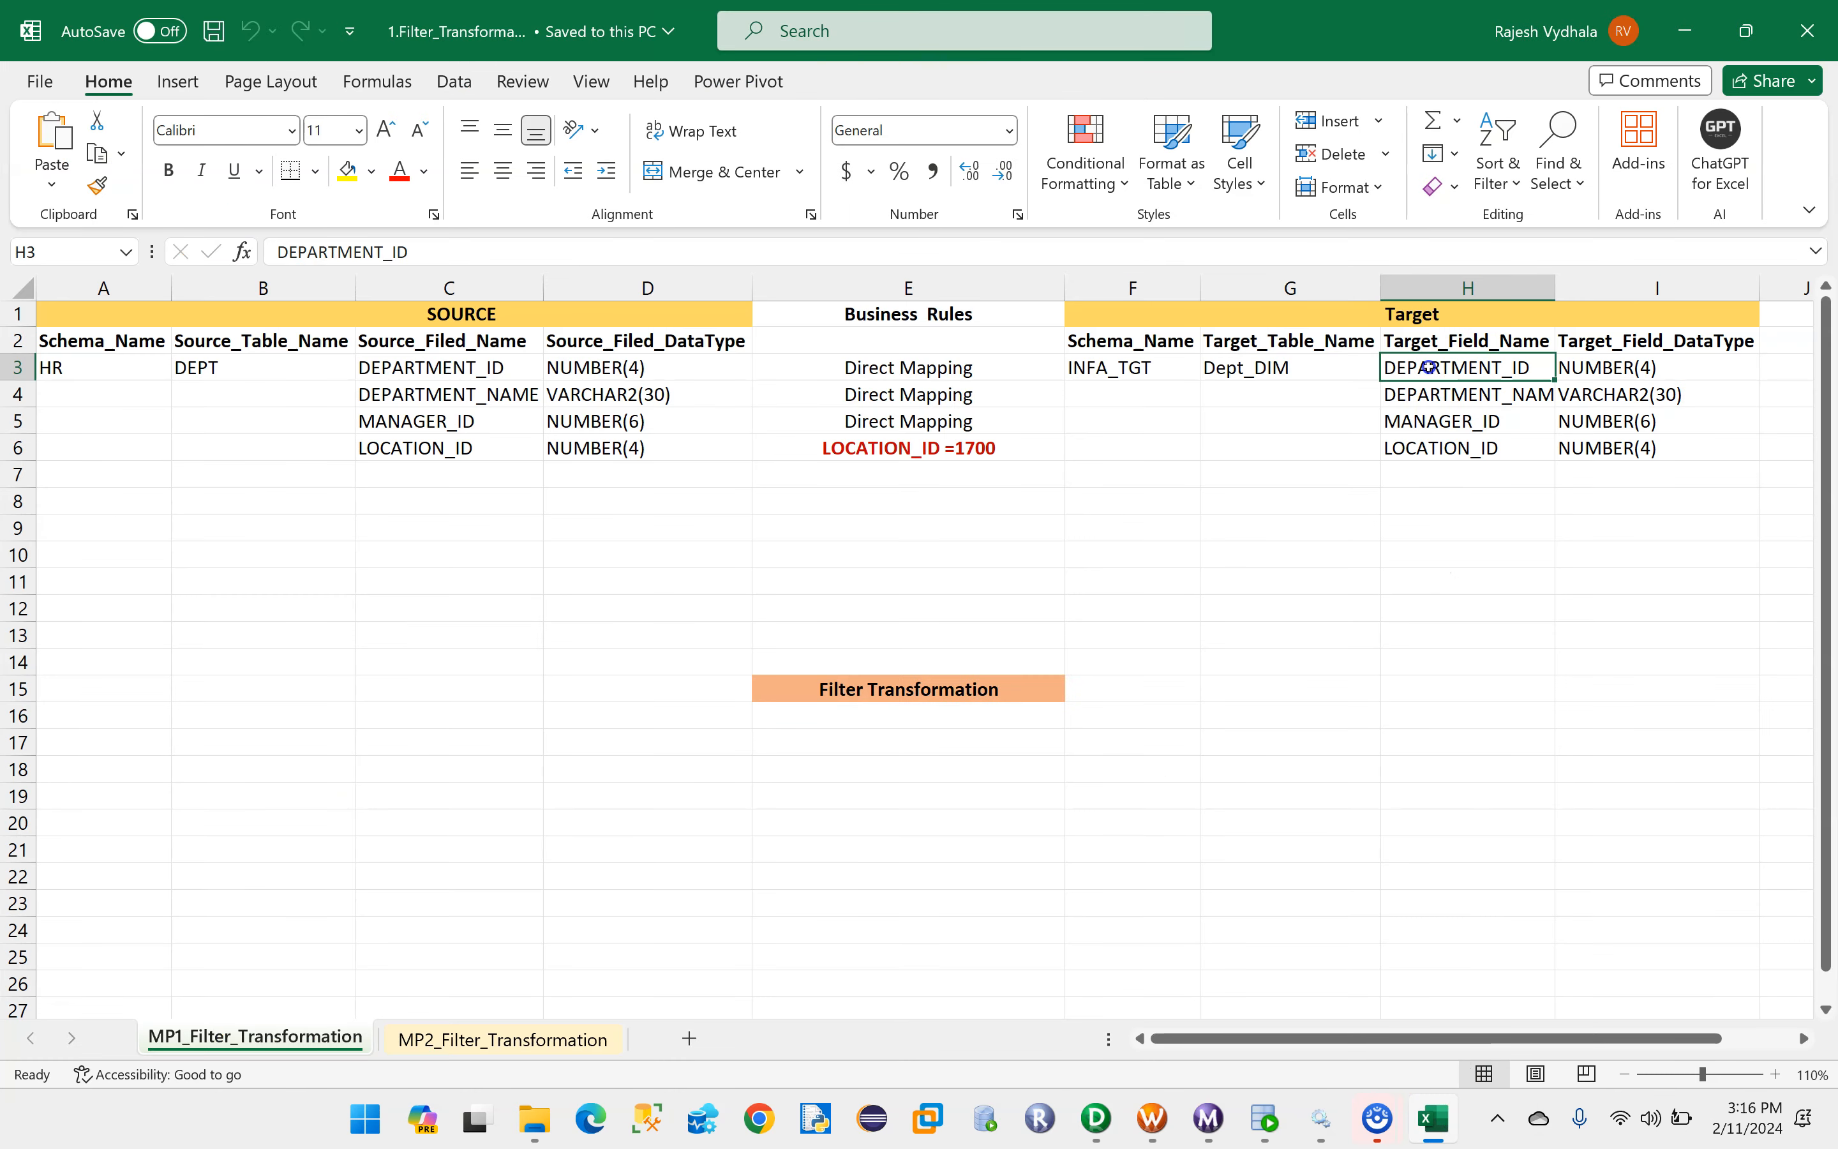
drag(380, 367, 407, 448)
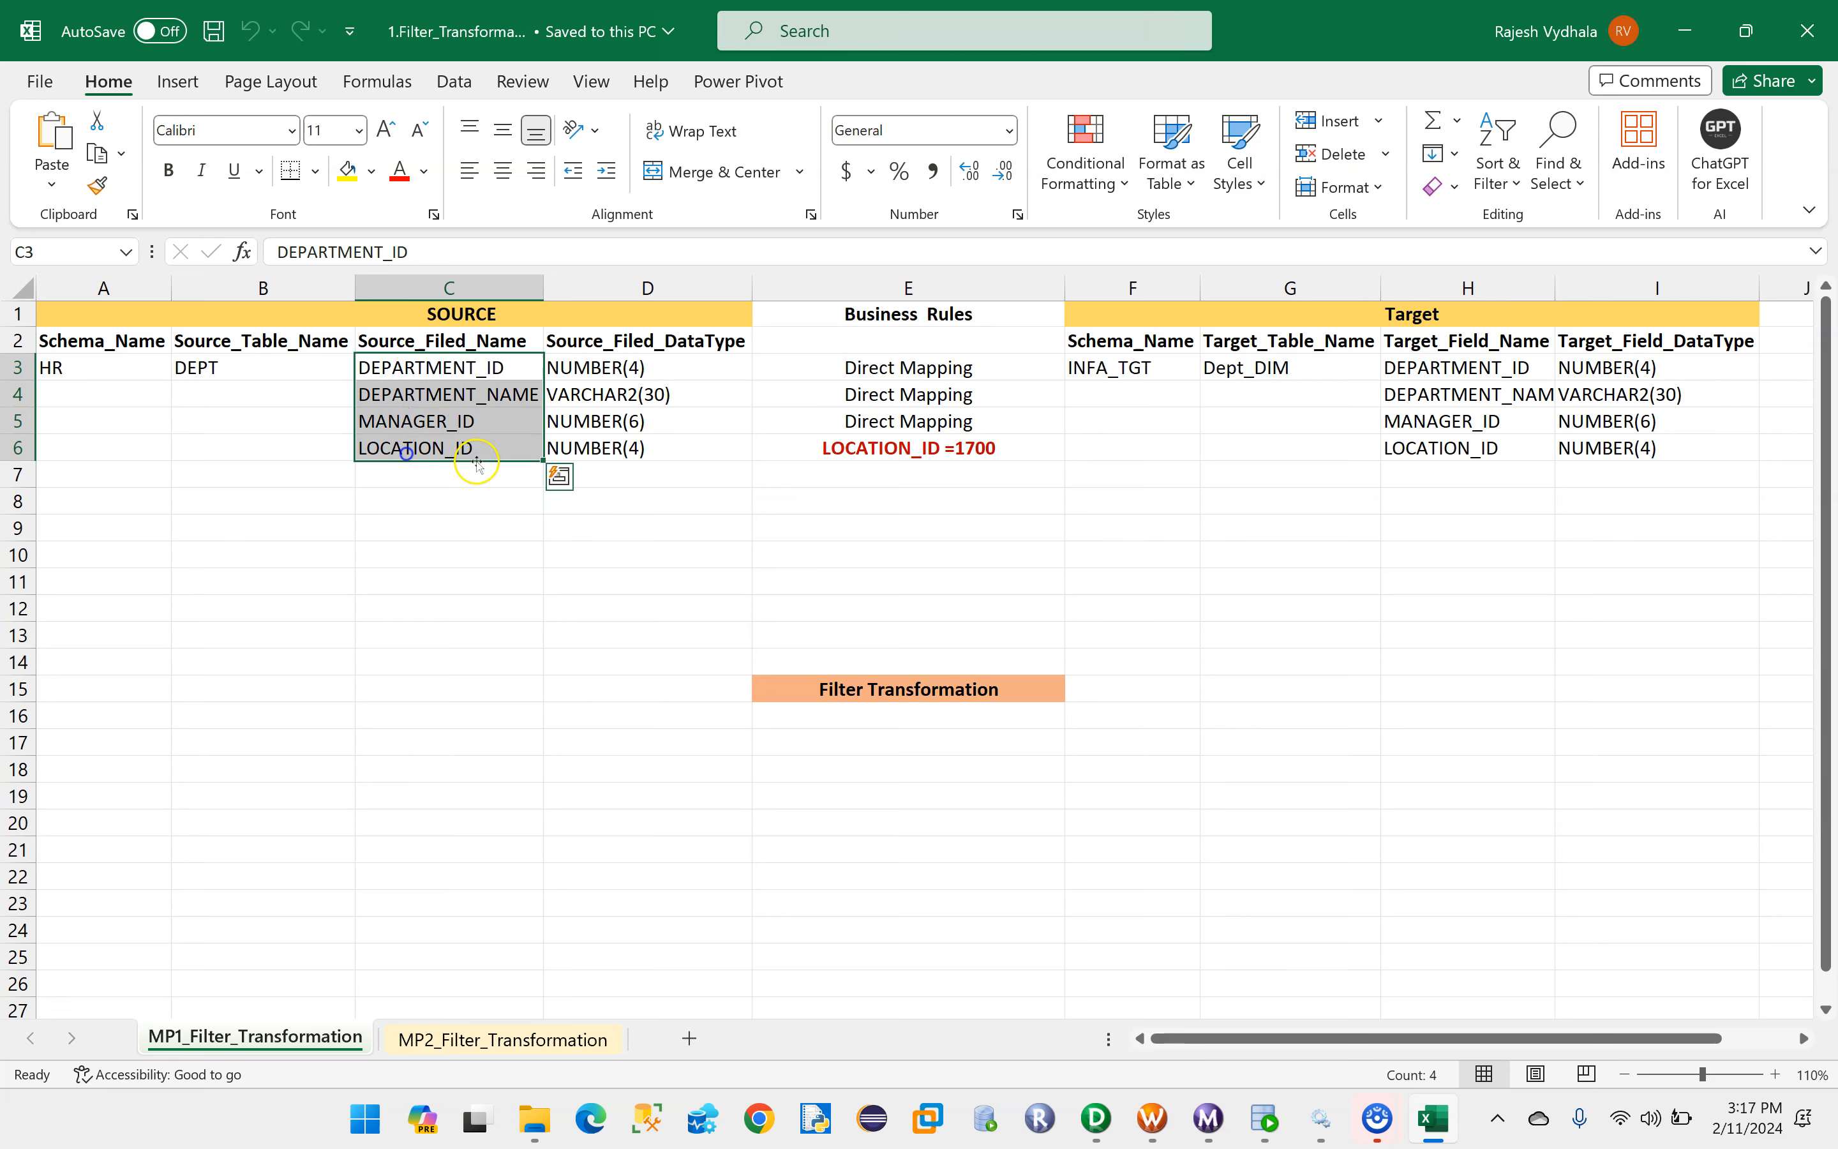
drag(1398, 367, 1422, 448)
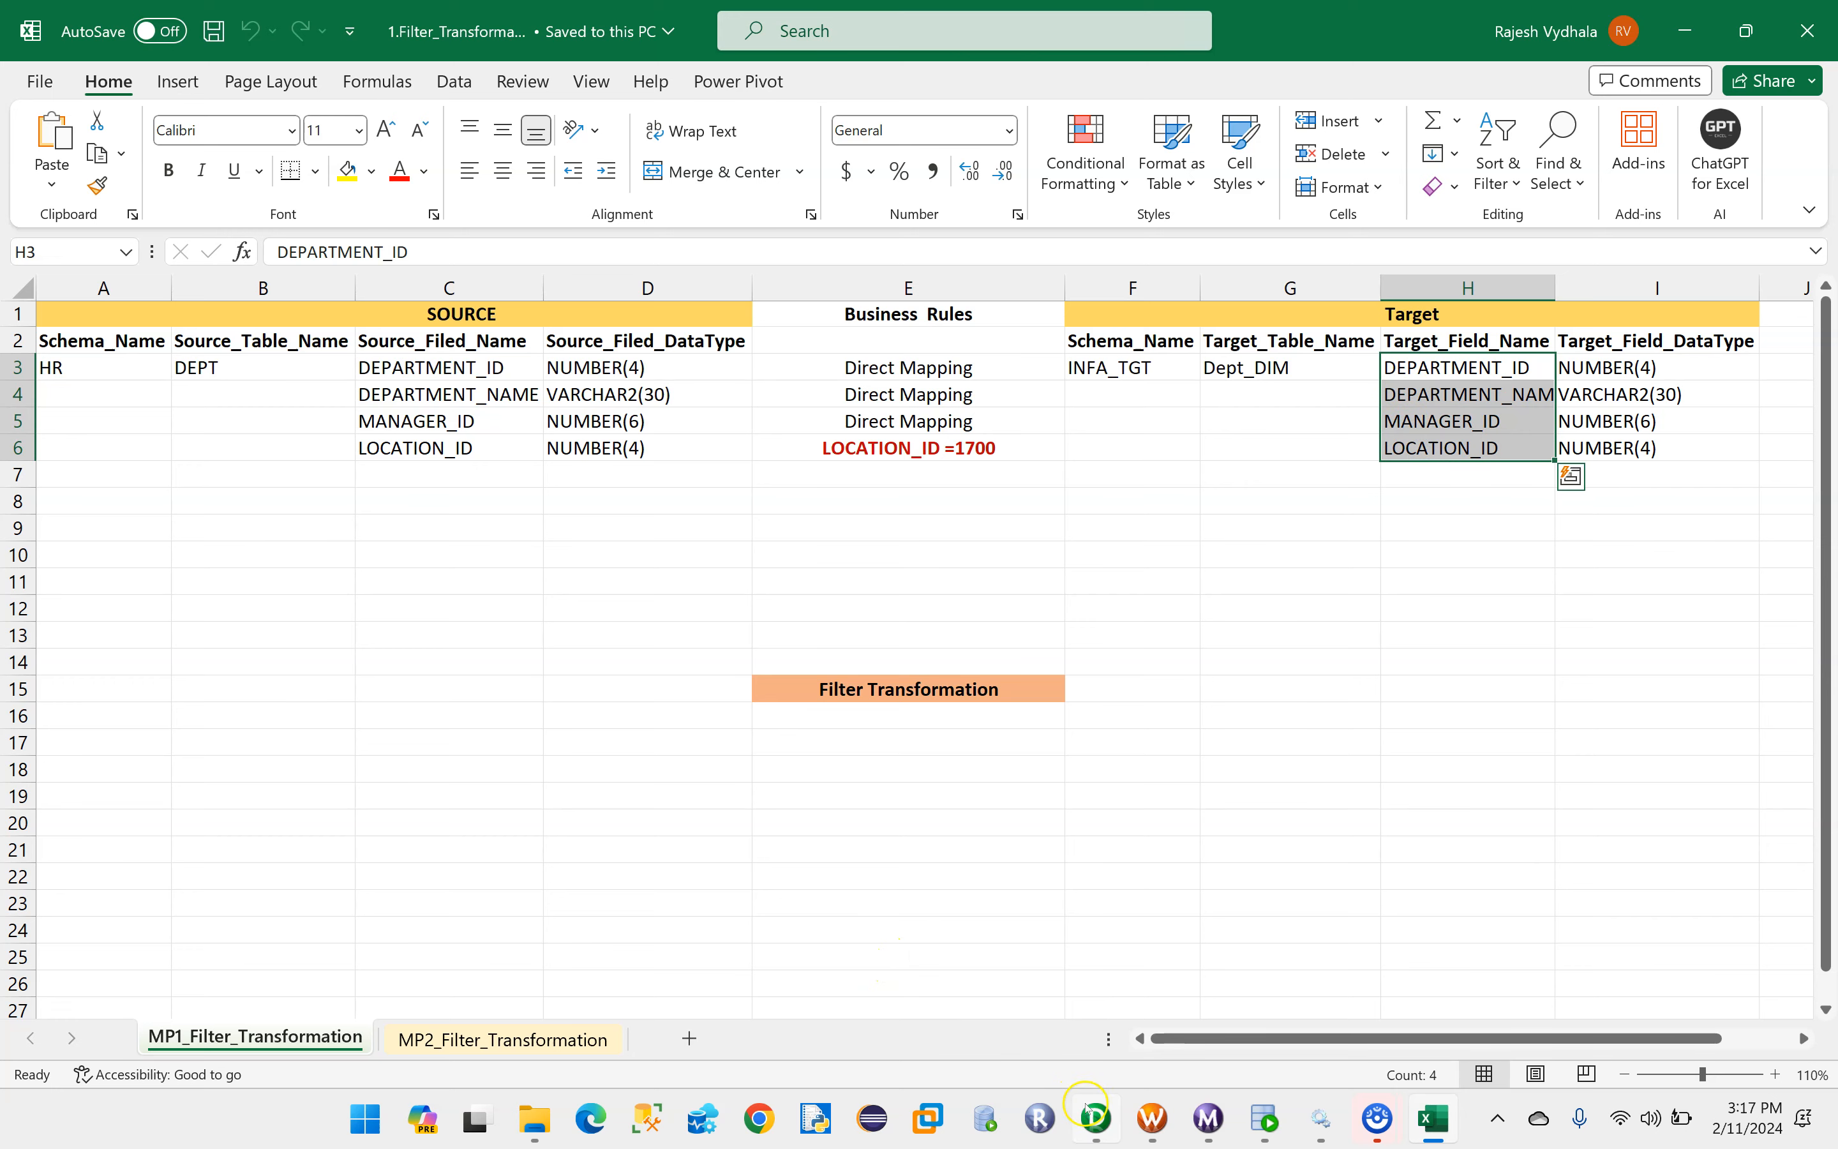
click(1096, 1123)
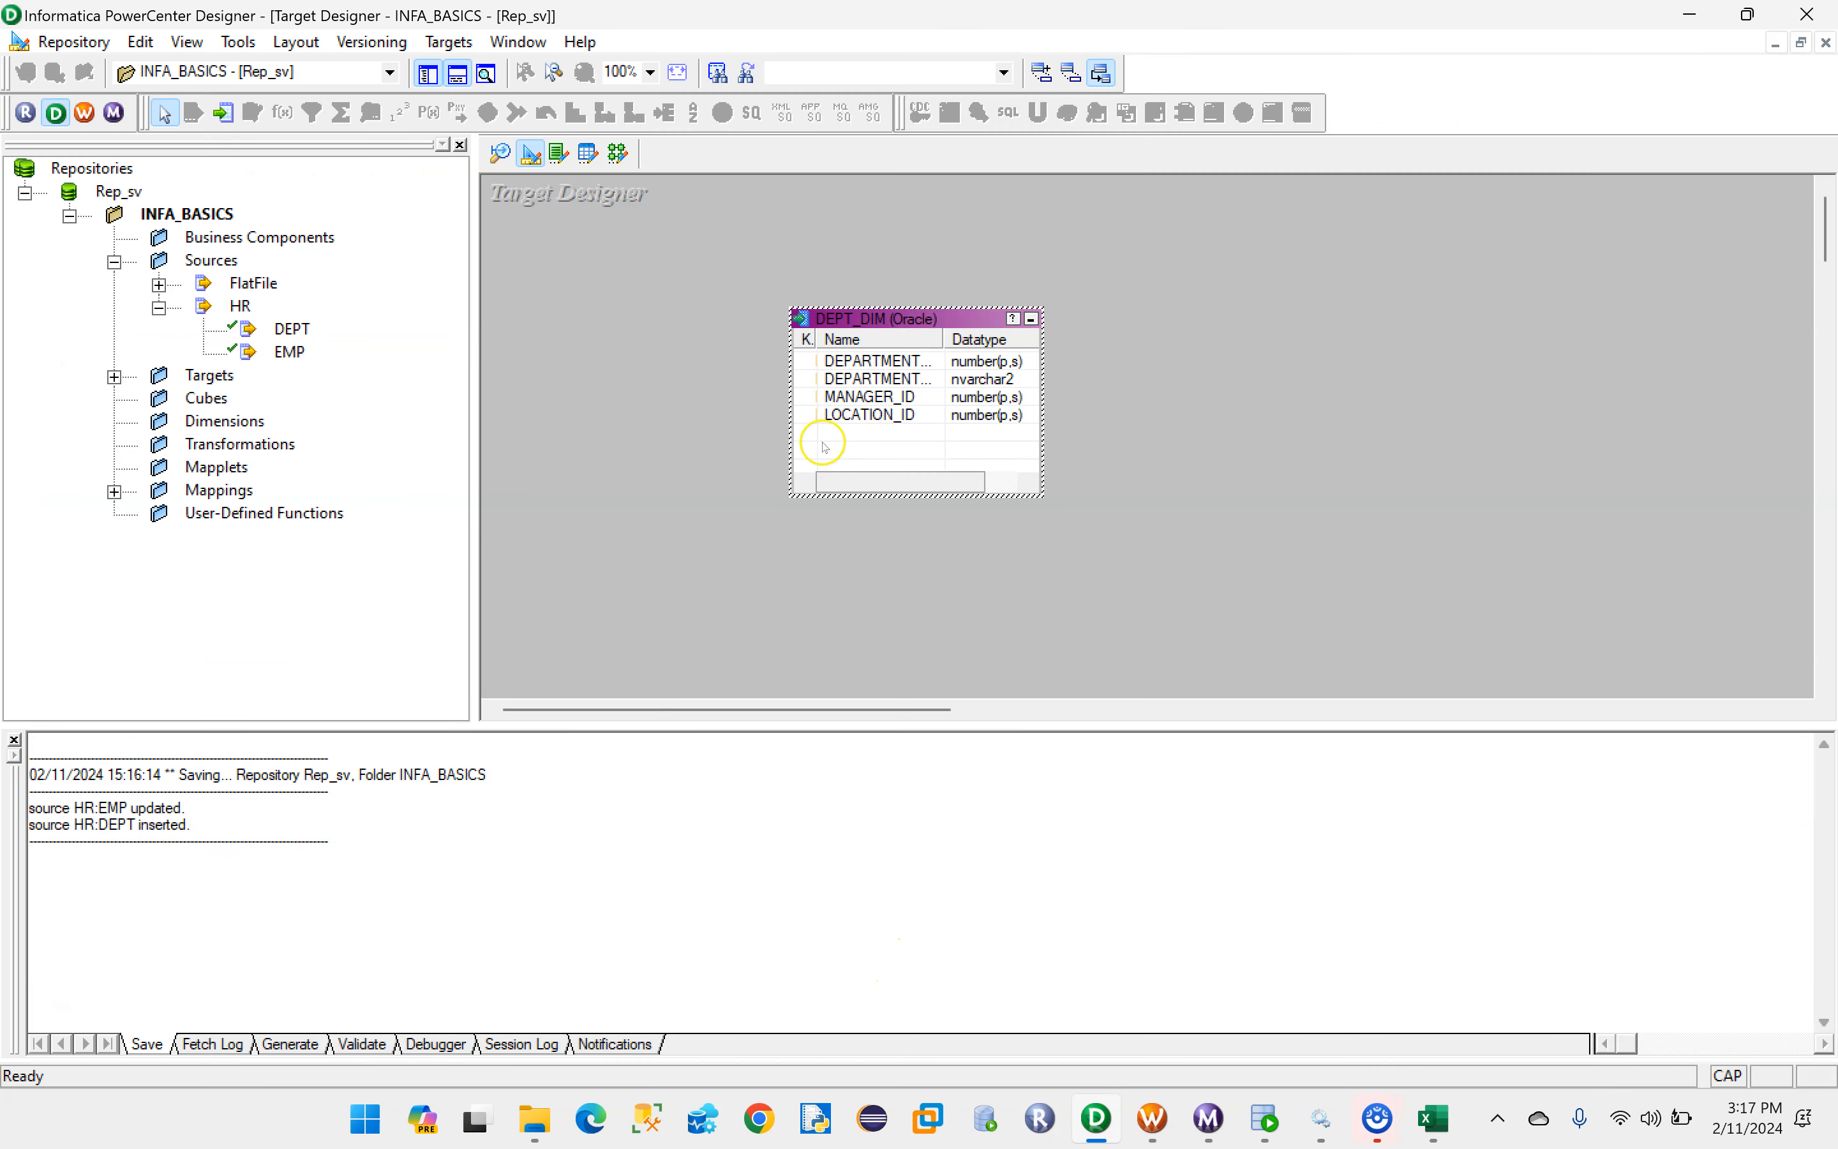
- Open SQL generation for the DEPT_DIM target, connect to the INFA_TGT ODBC data source with the database username and password, and disable Drop table
drag(877, 320, 672, 330)
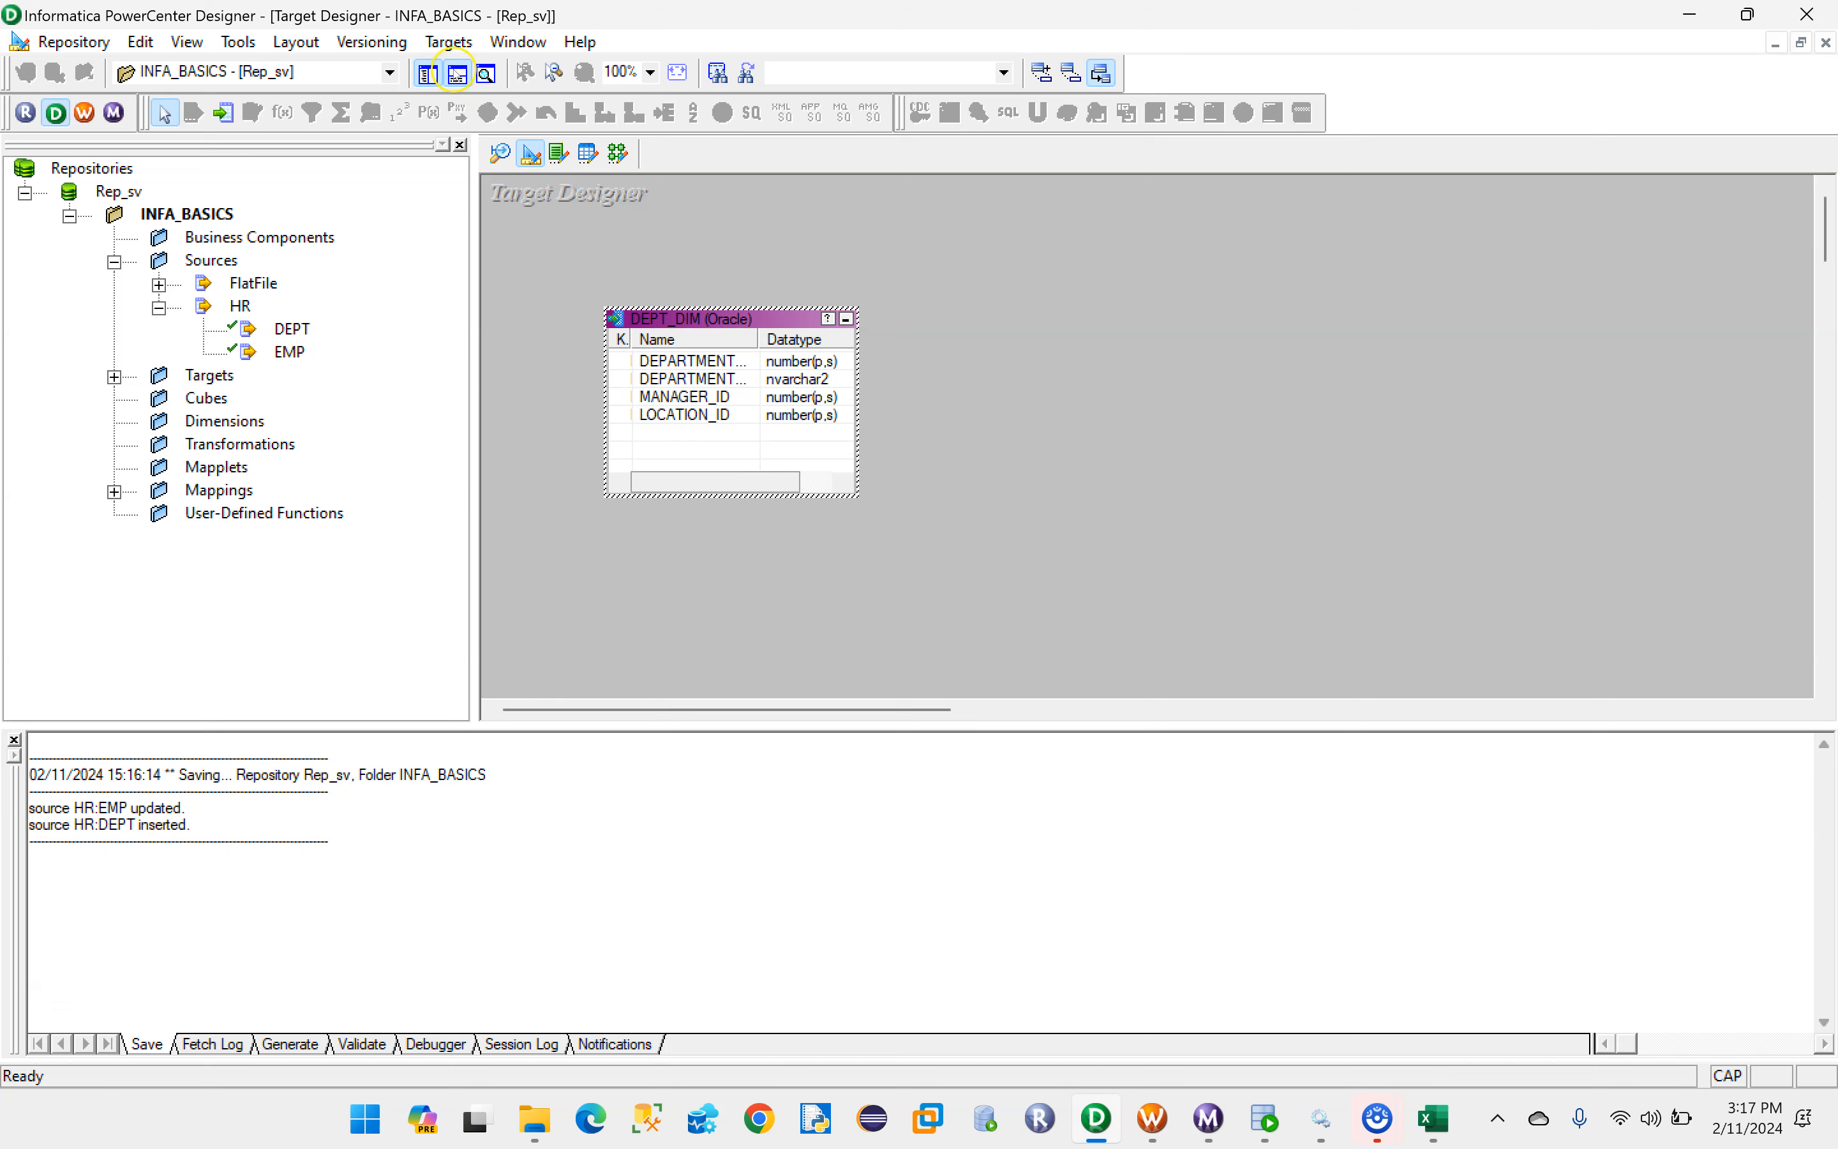
click(448, 43)
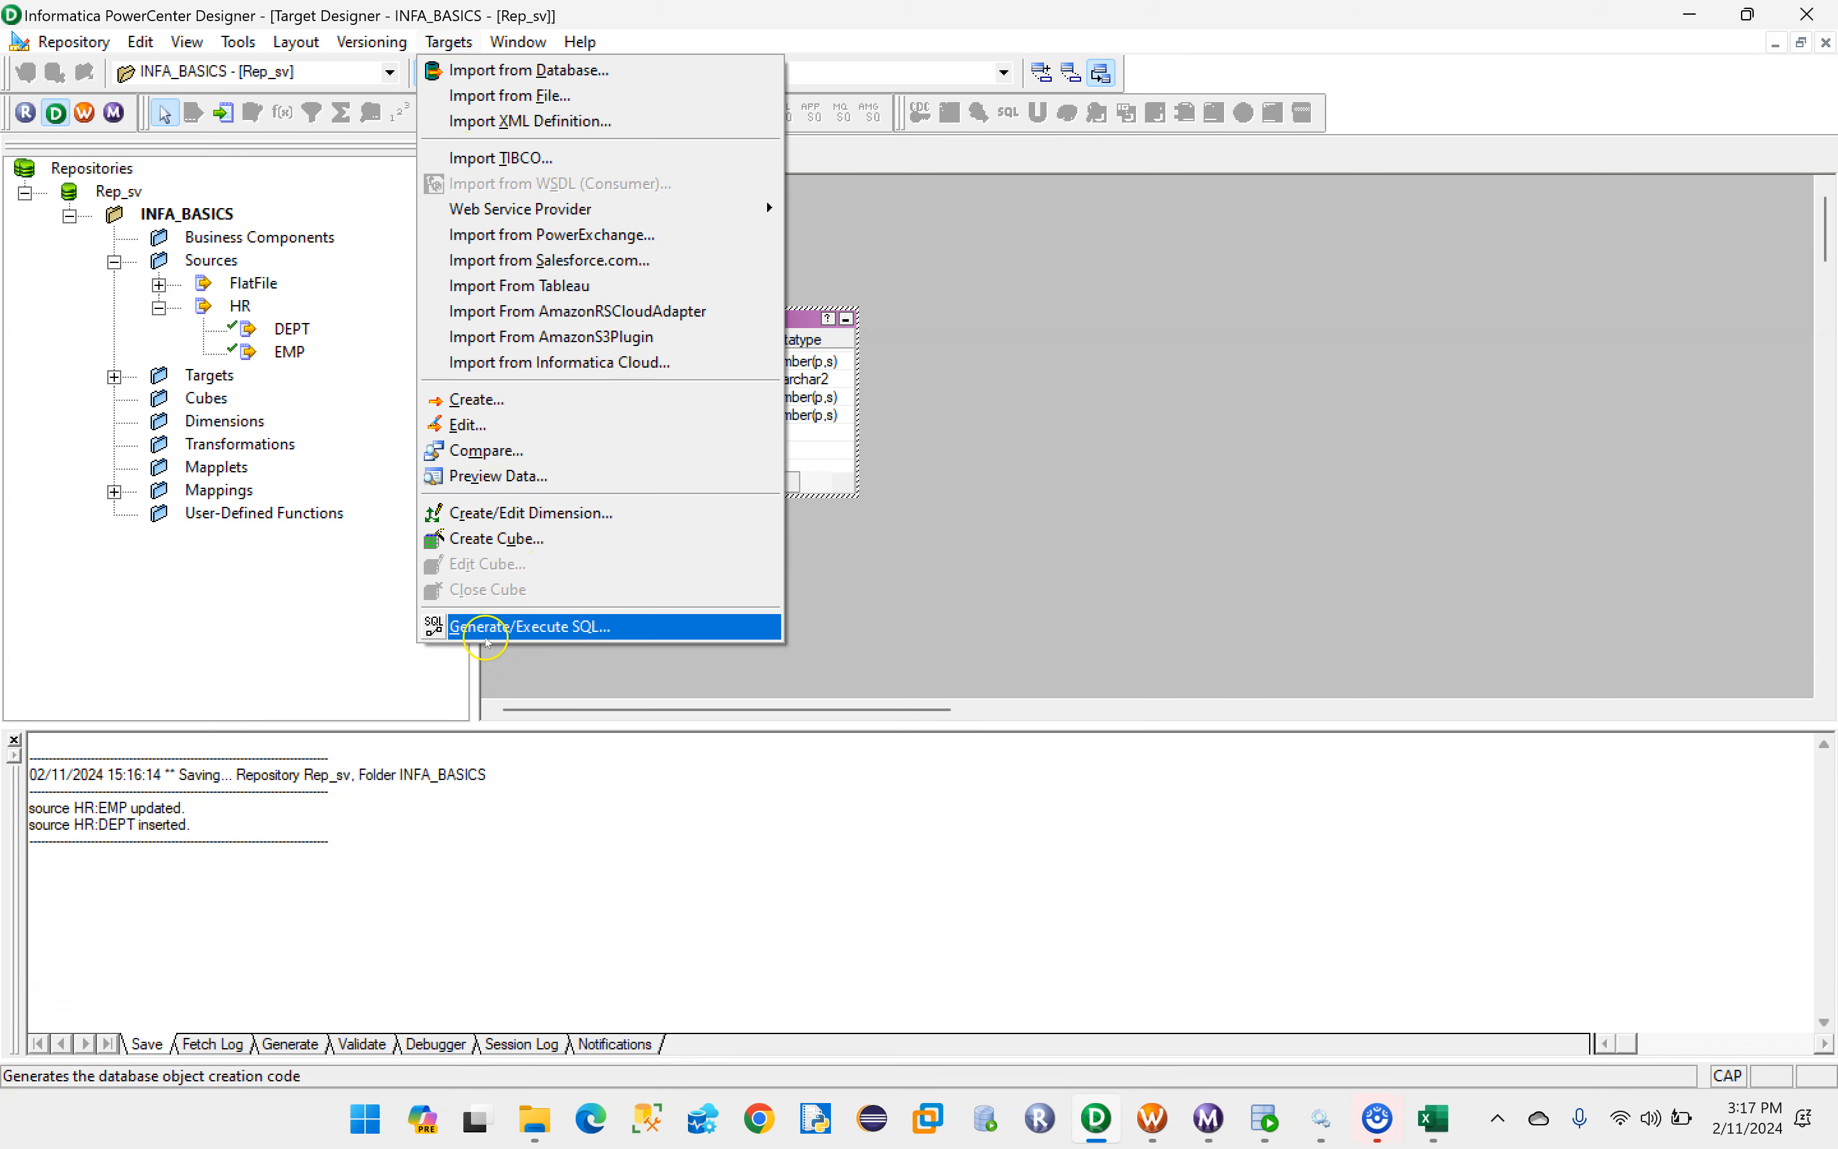
click(525, 635)
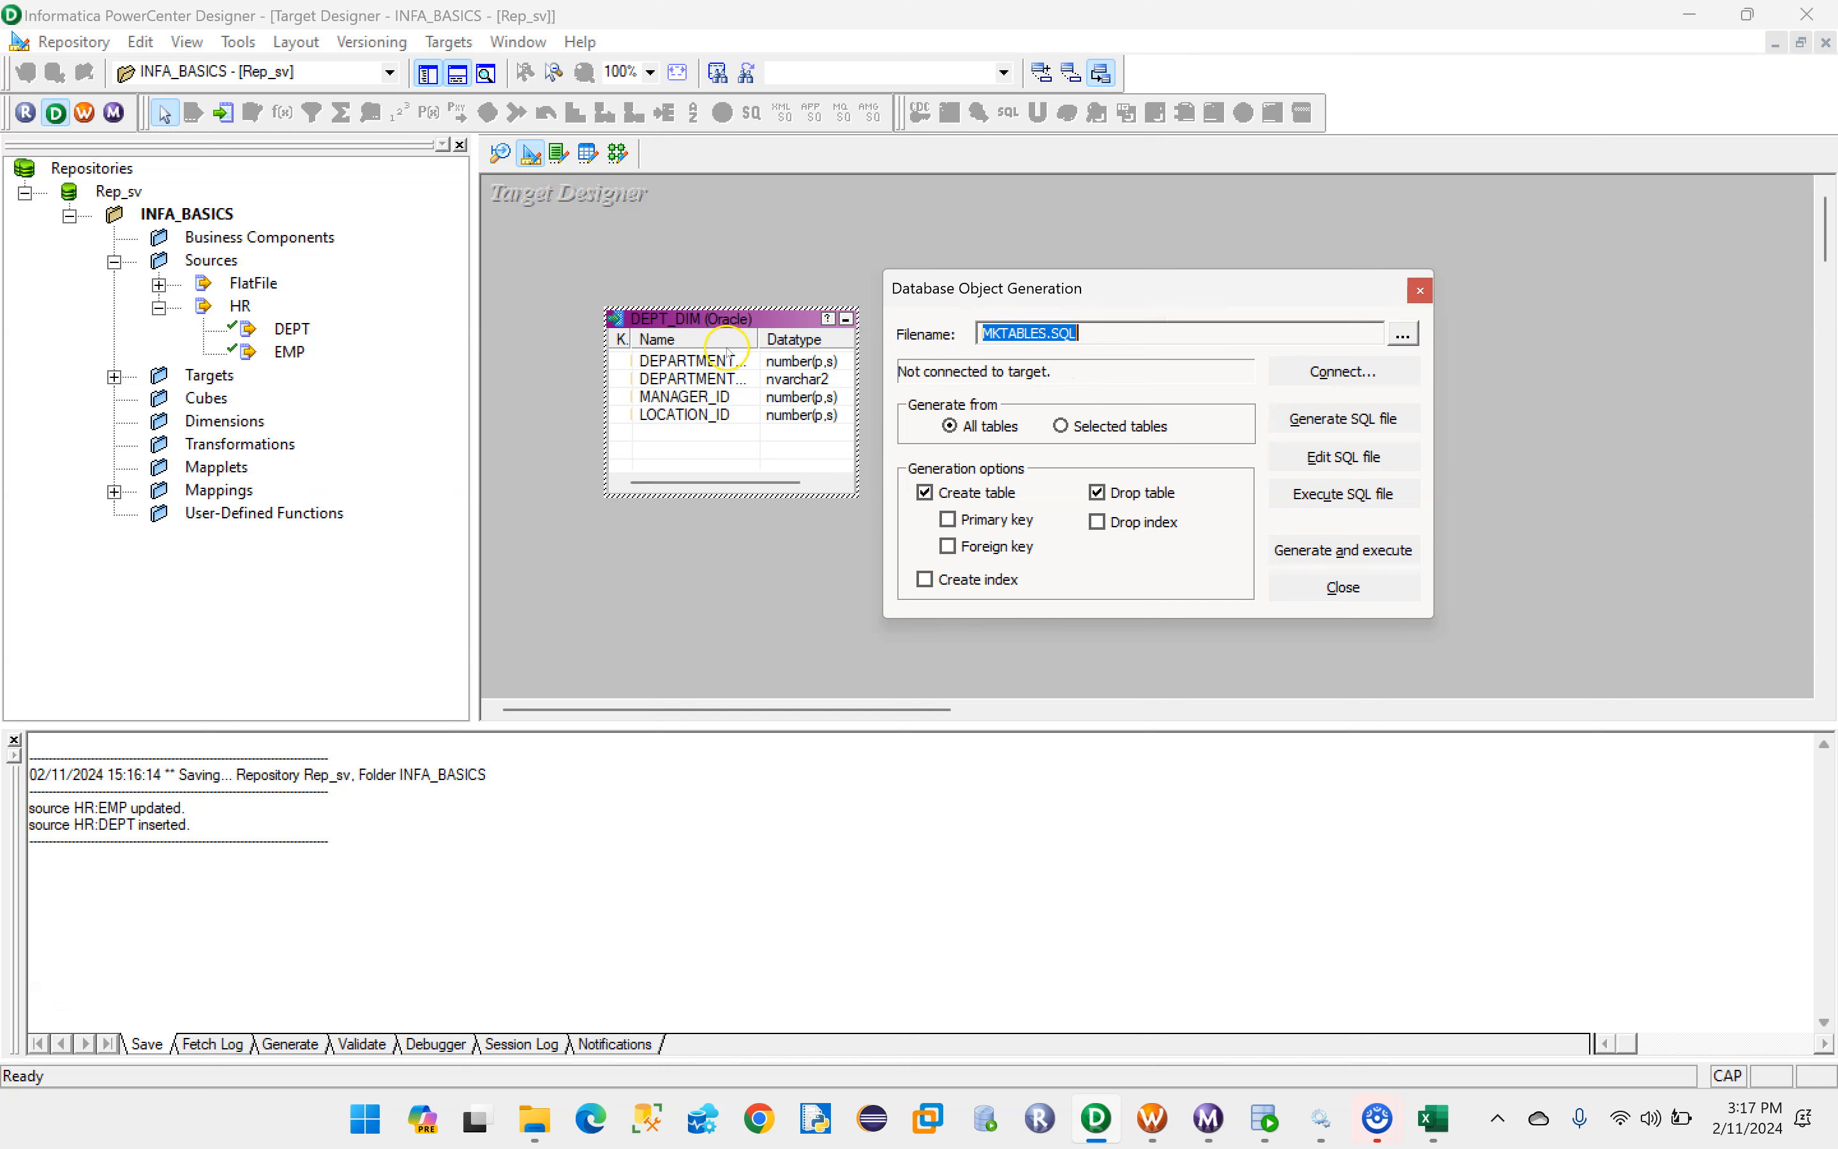
click(1343, 373)
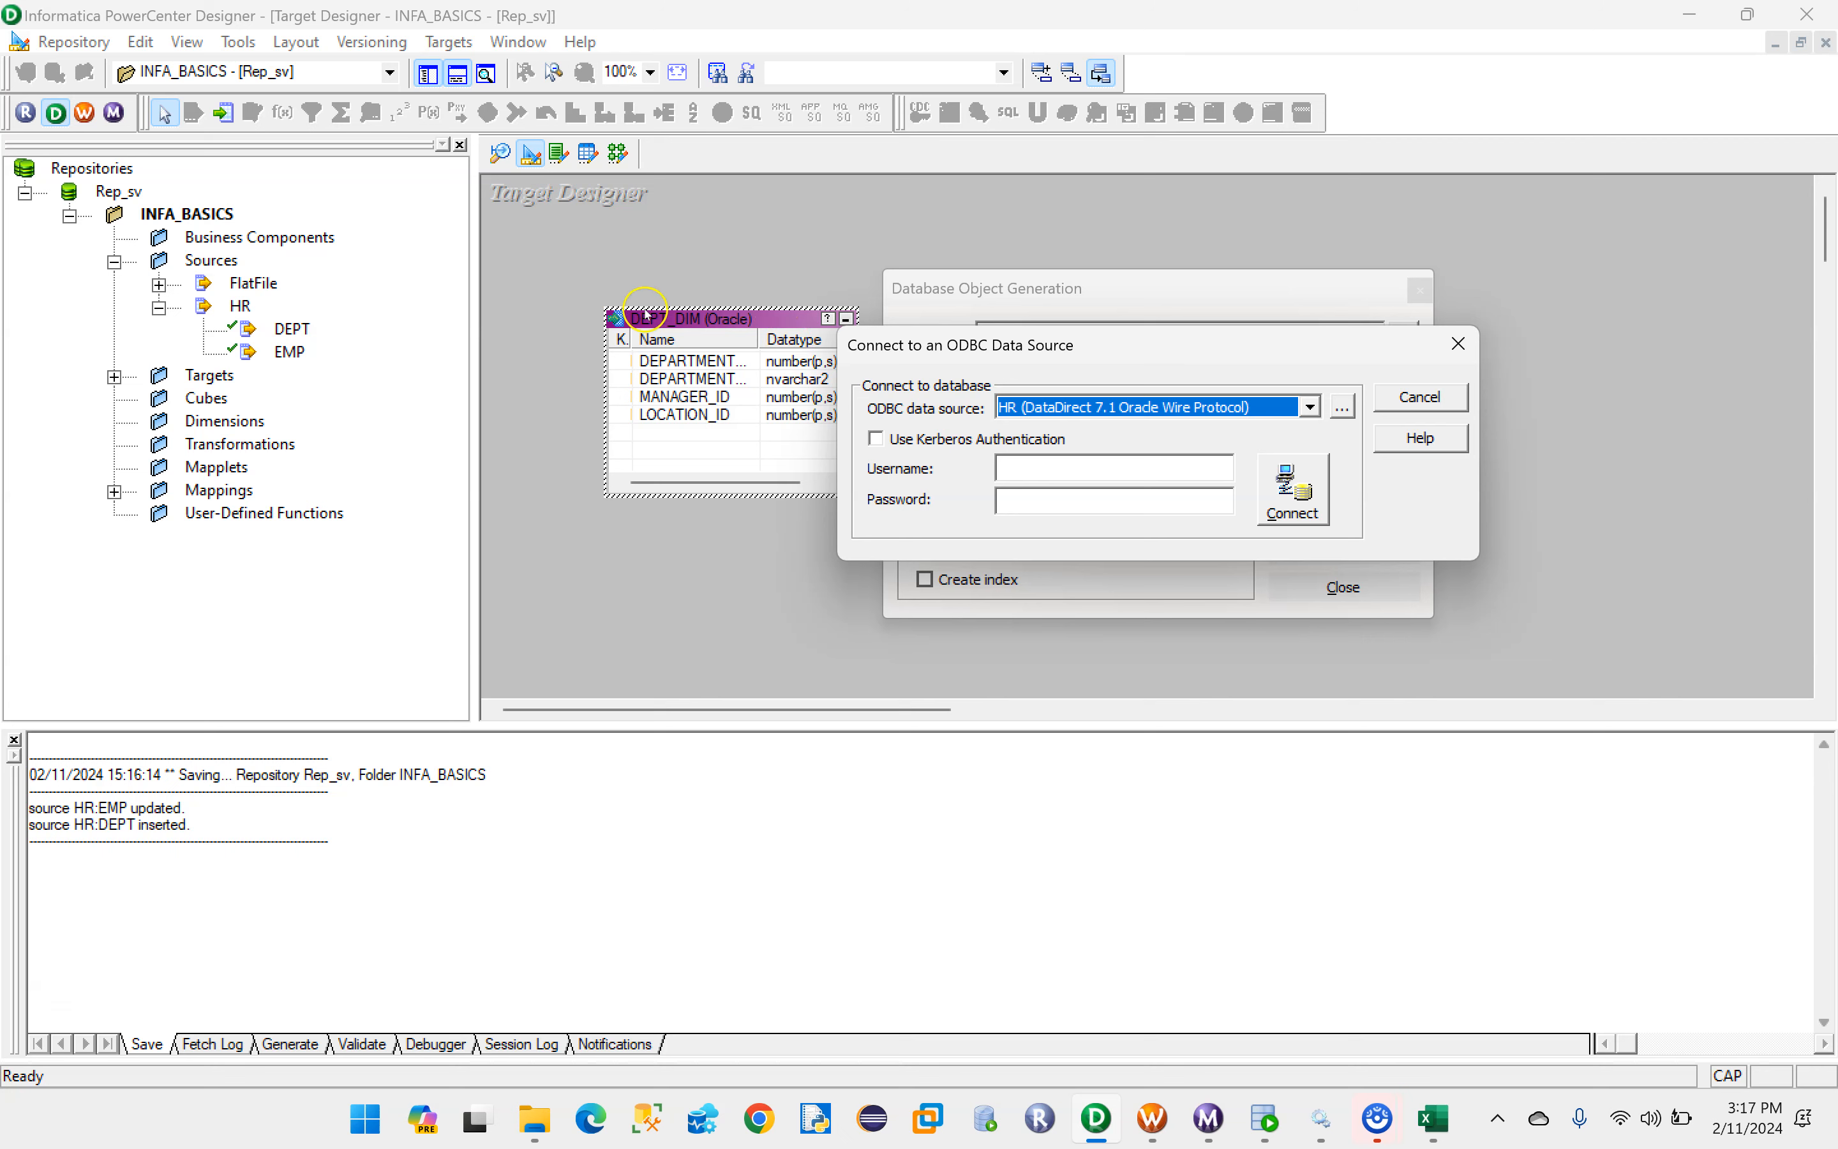
click(1311, 407)
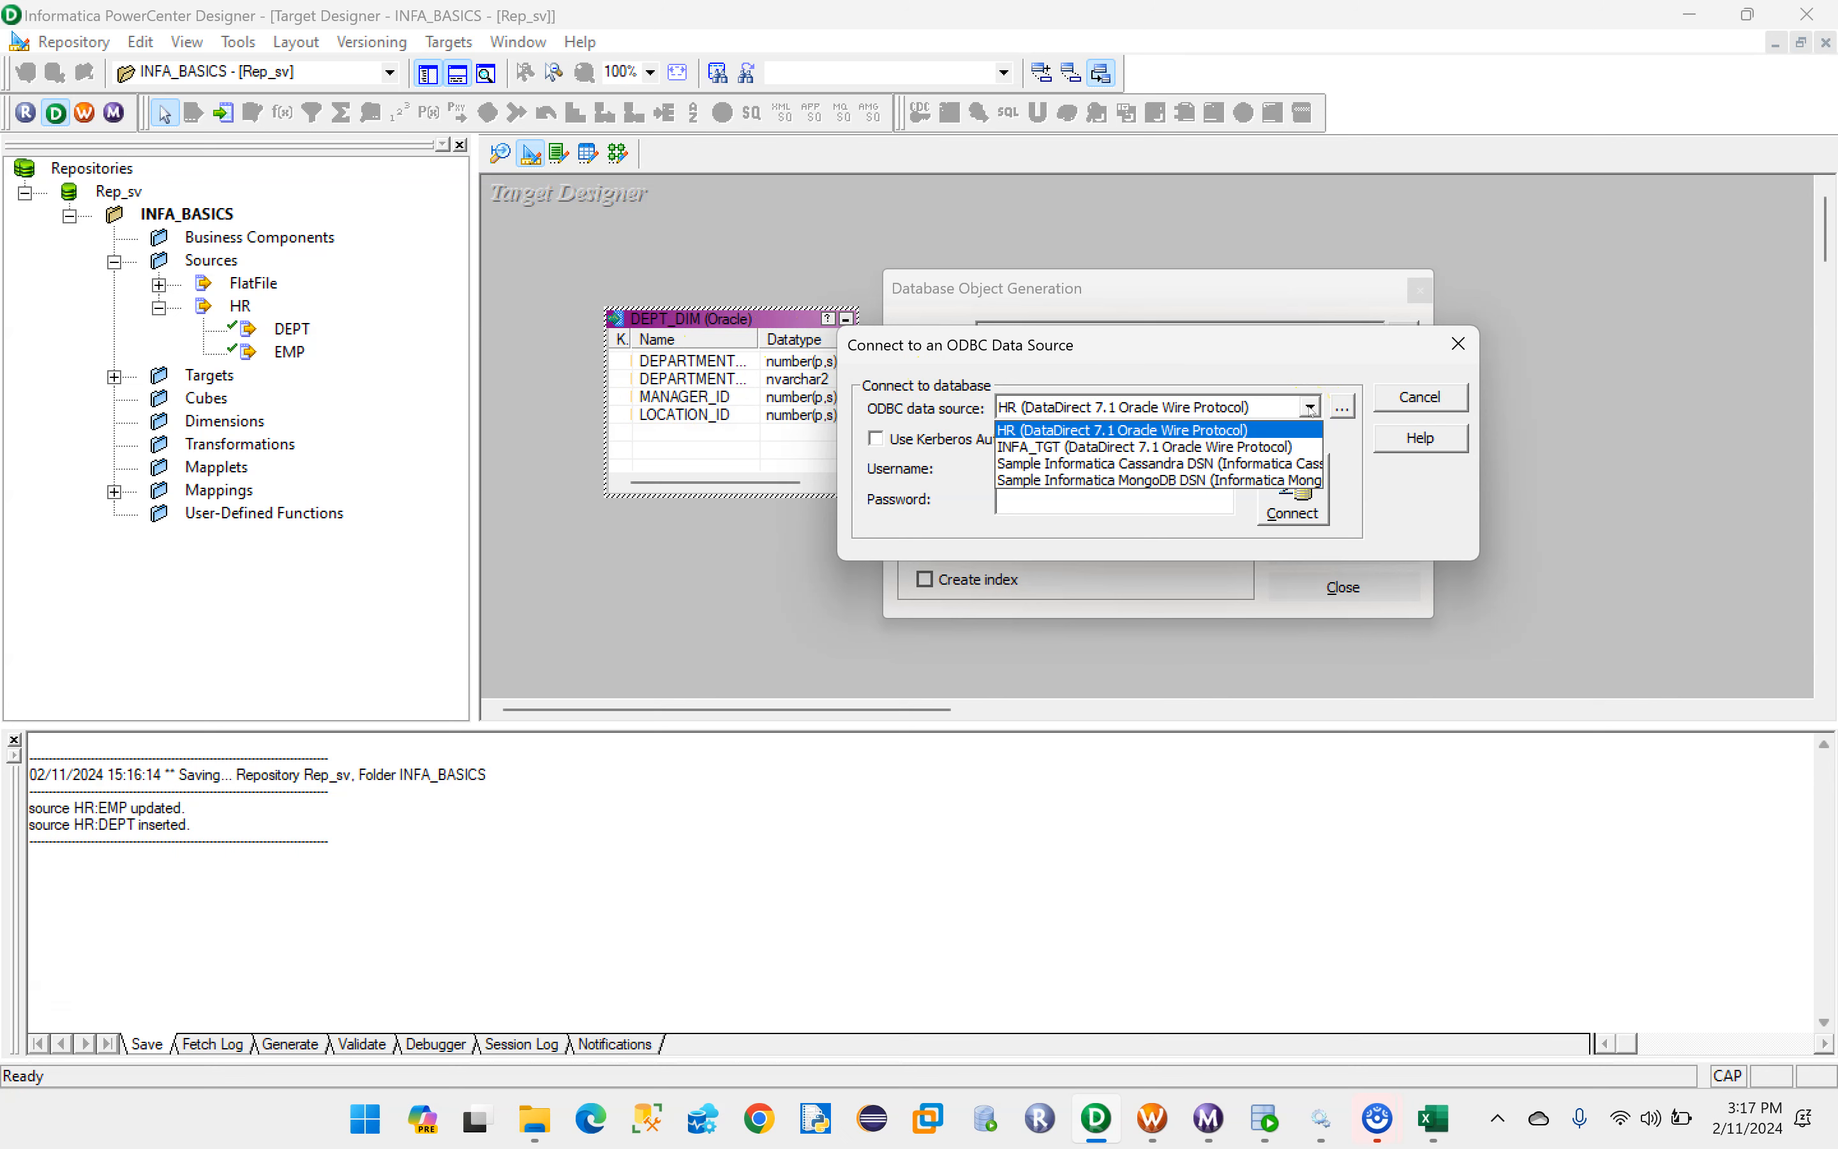
click(1246, 447)
click(1040, 467)
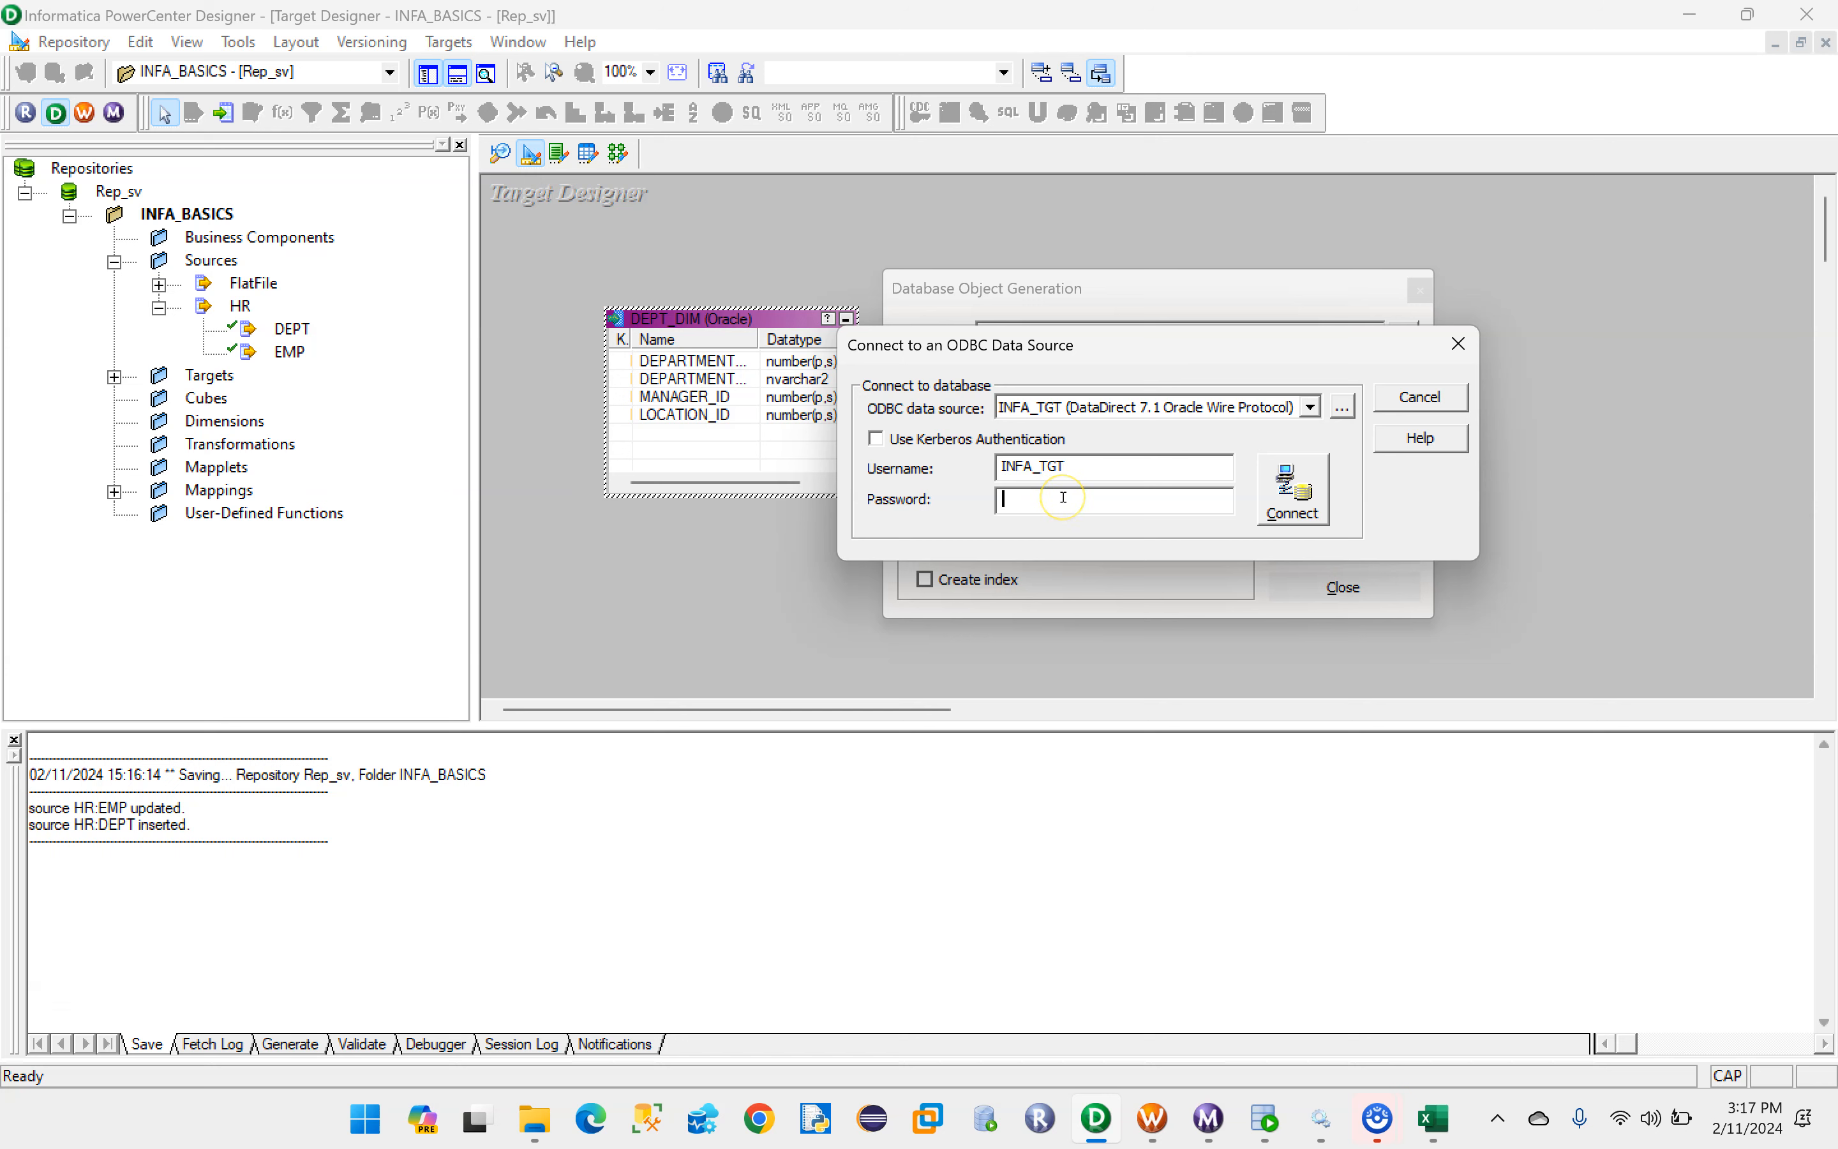
key(Caps_Lock)
text(*)
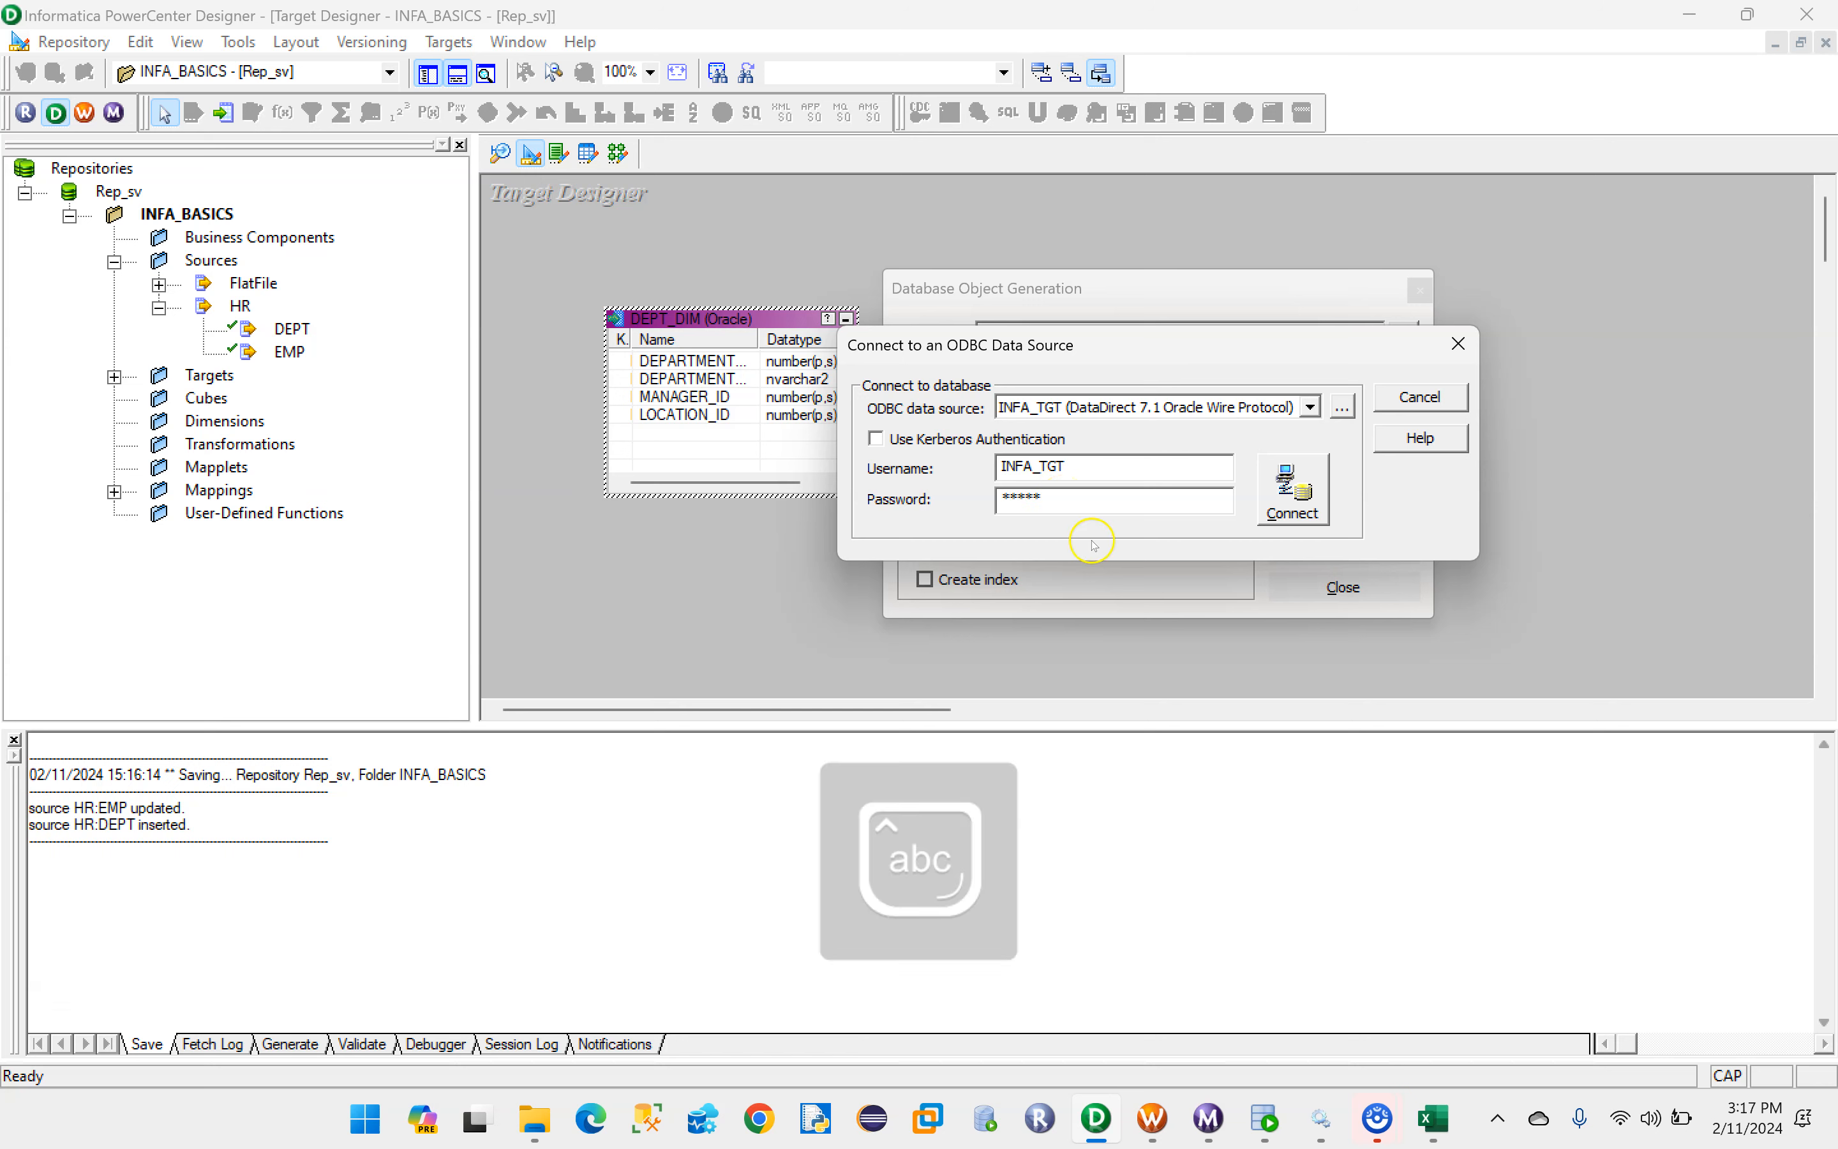
click(1294, 502)
click(1098, 492)
click(1098, 492)
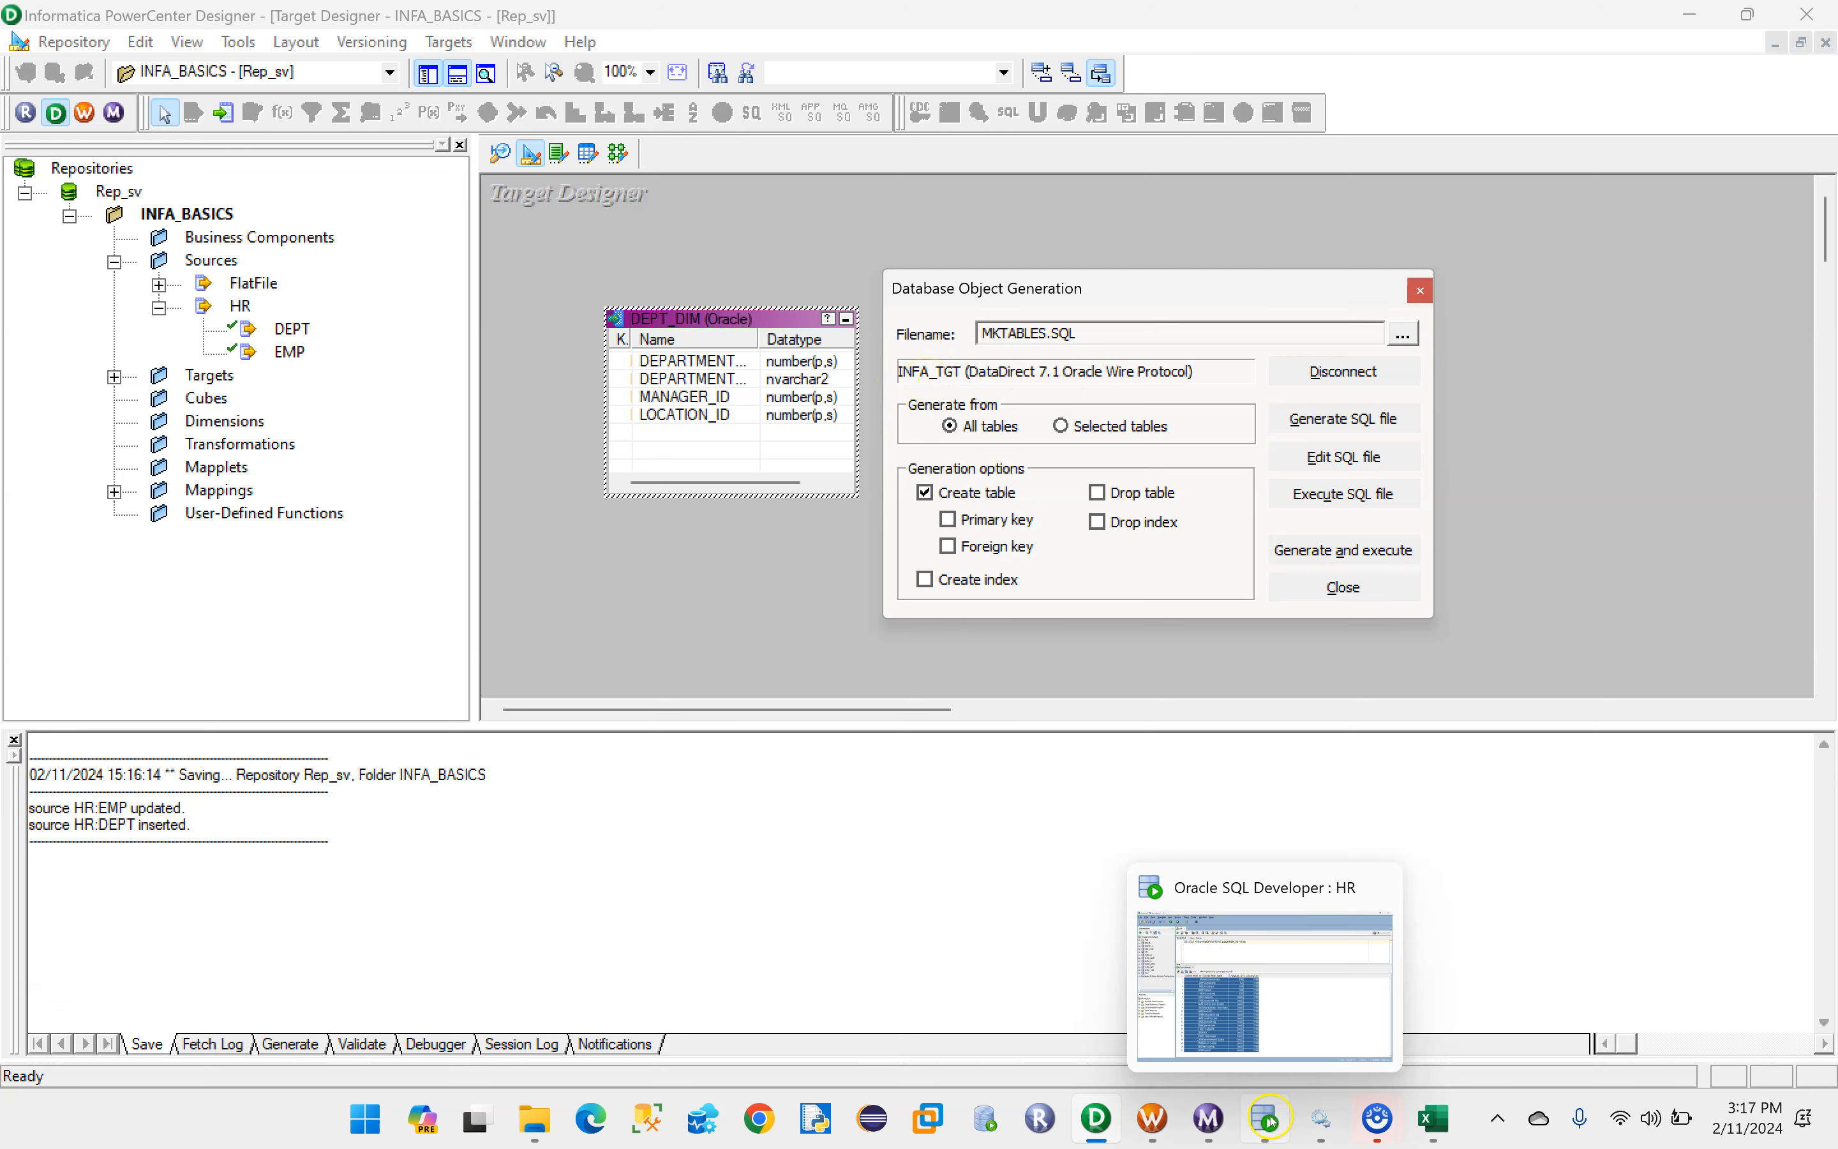
- Switch to Oracle SQL Developer, open the INFA_TGT connection, and run SELECT *FROM DEPT_DIM; to check whether the table exists
click(1183, 1003)
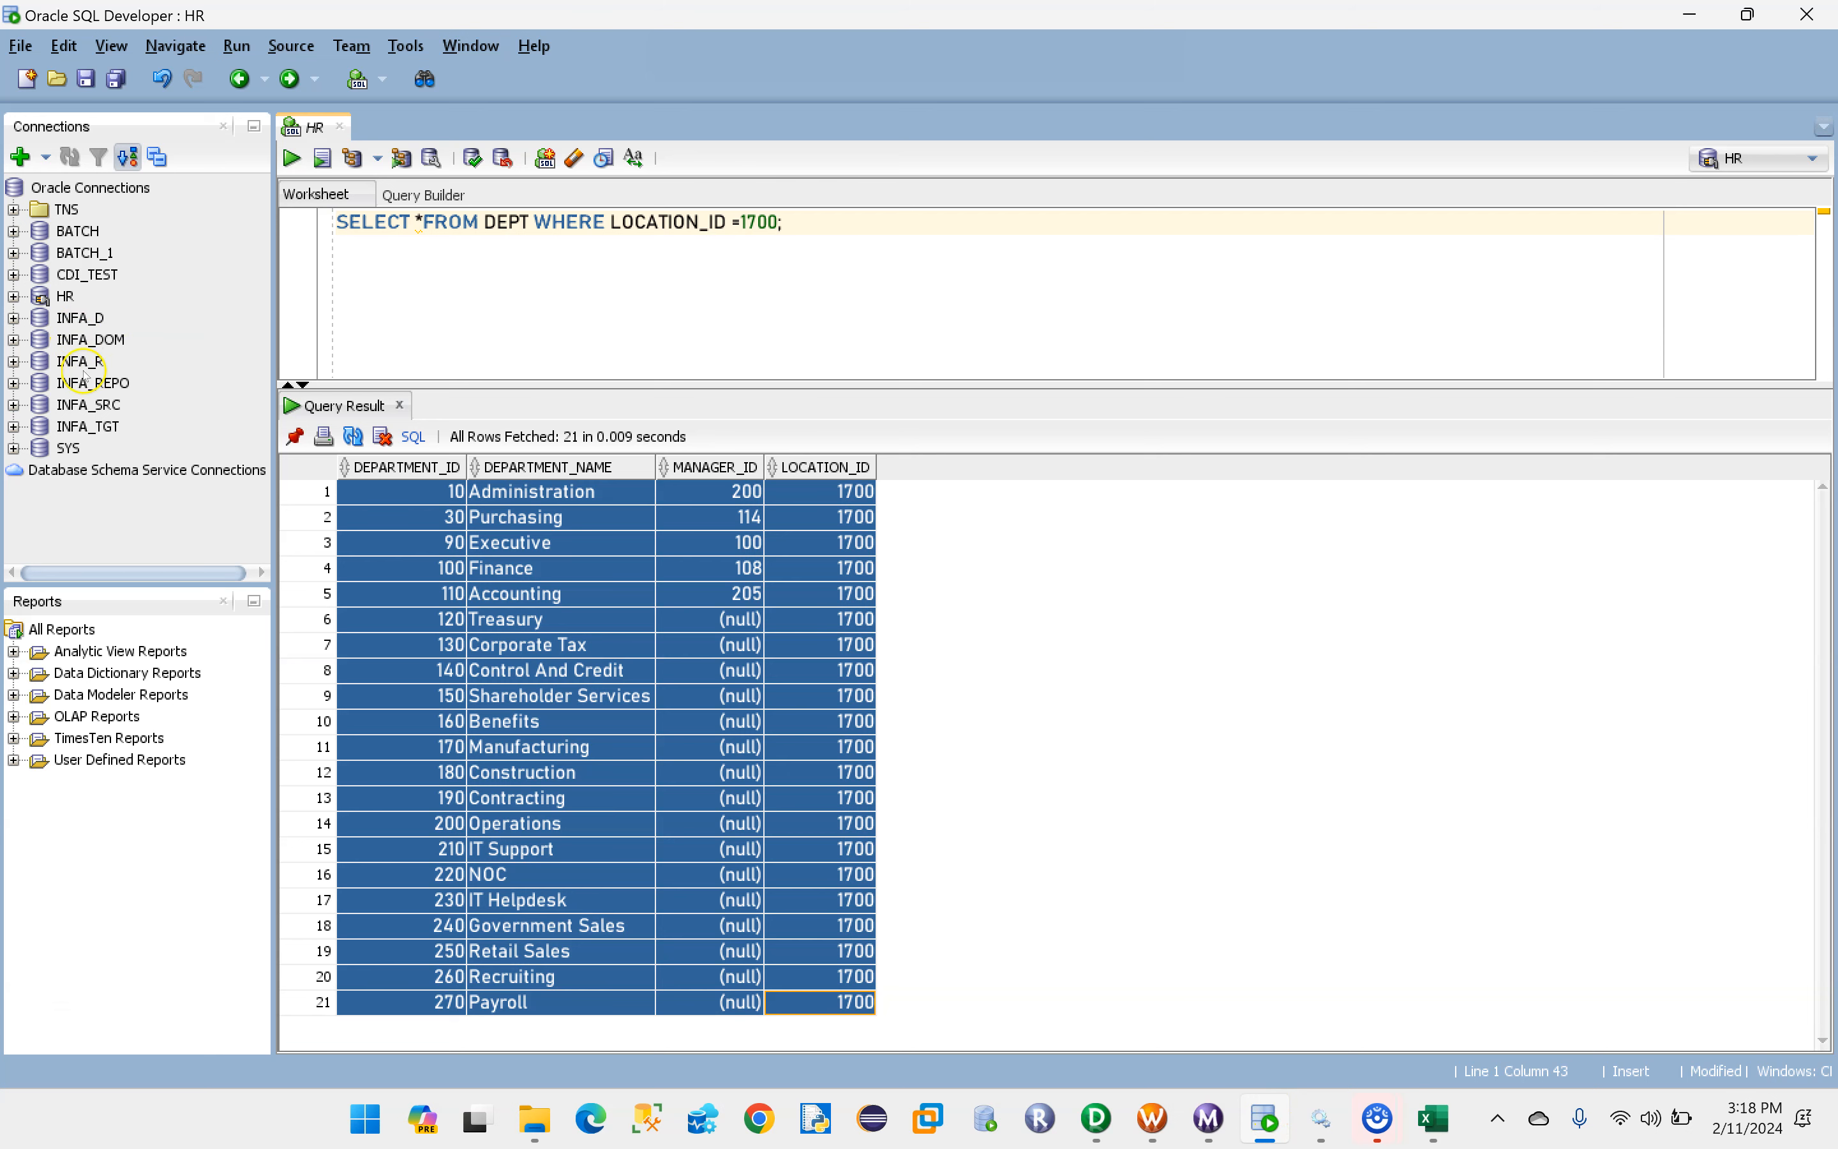
double_click(98, 434)
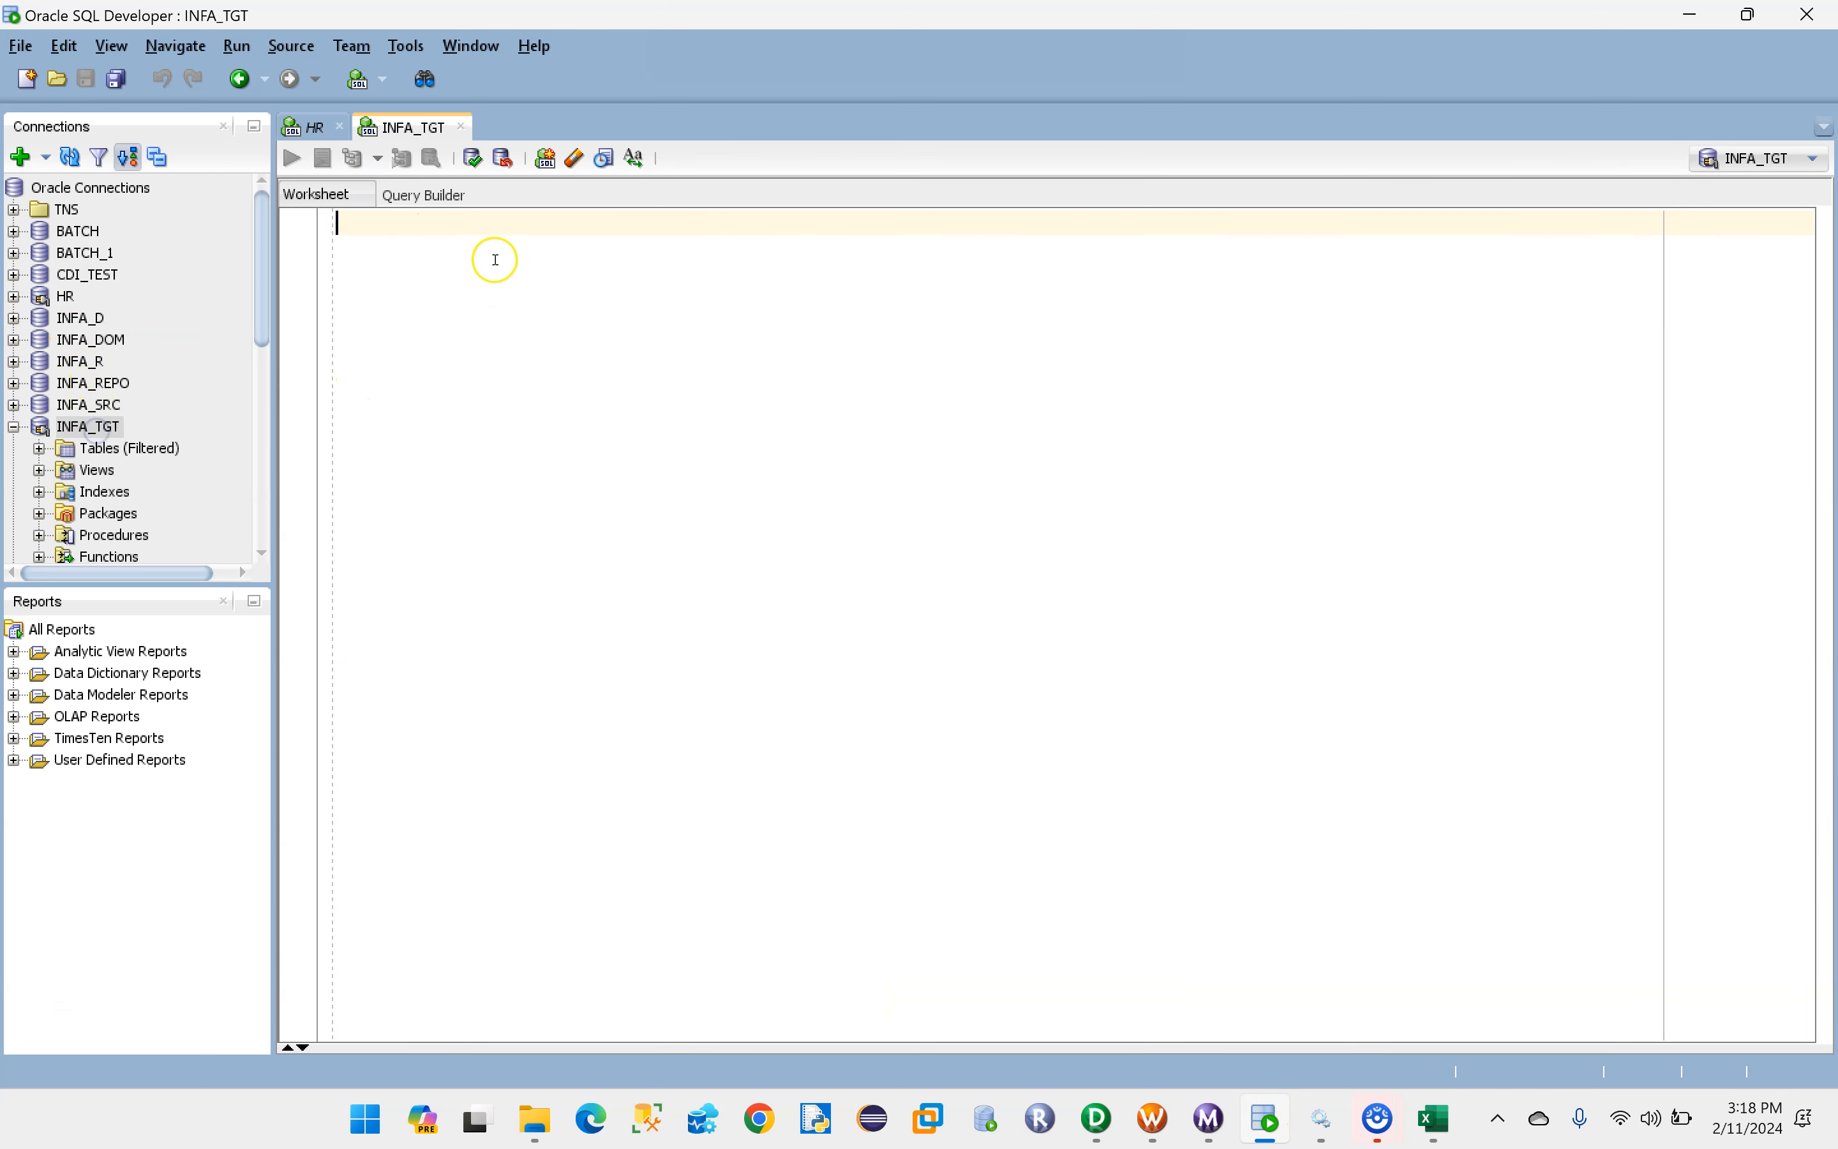
key(Caps_Lock)
text(SELE)
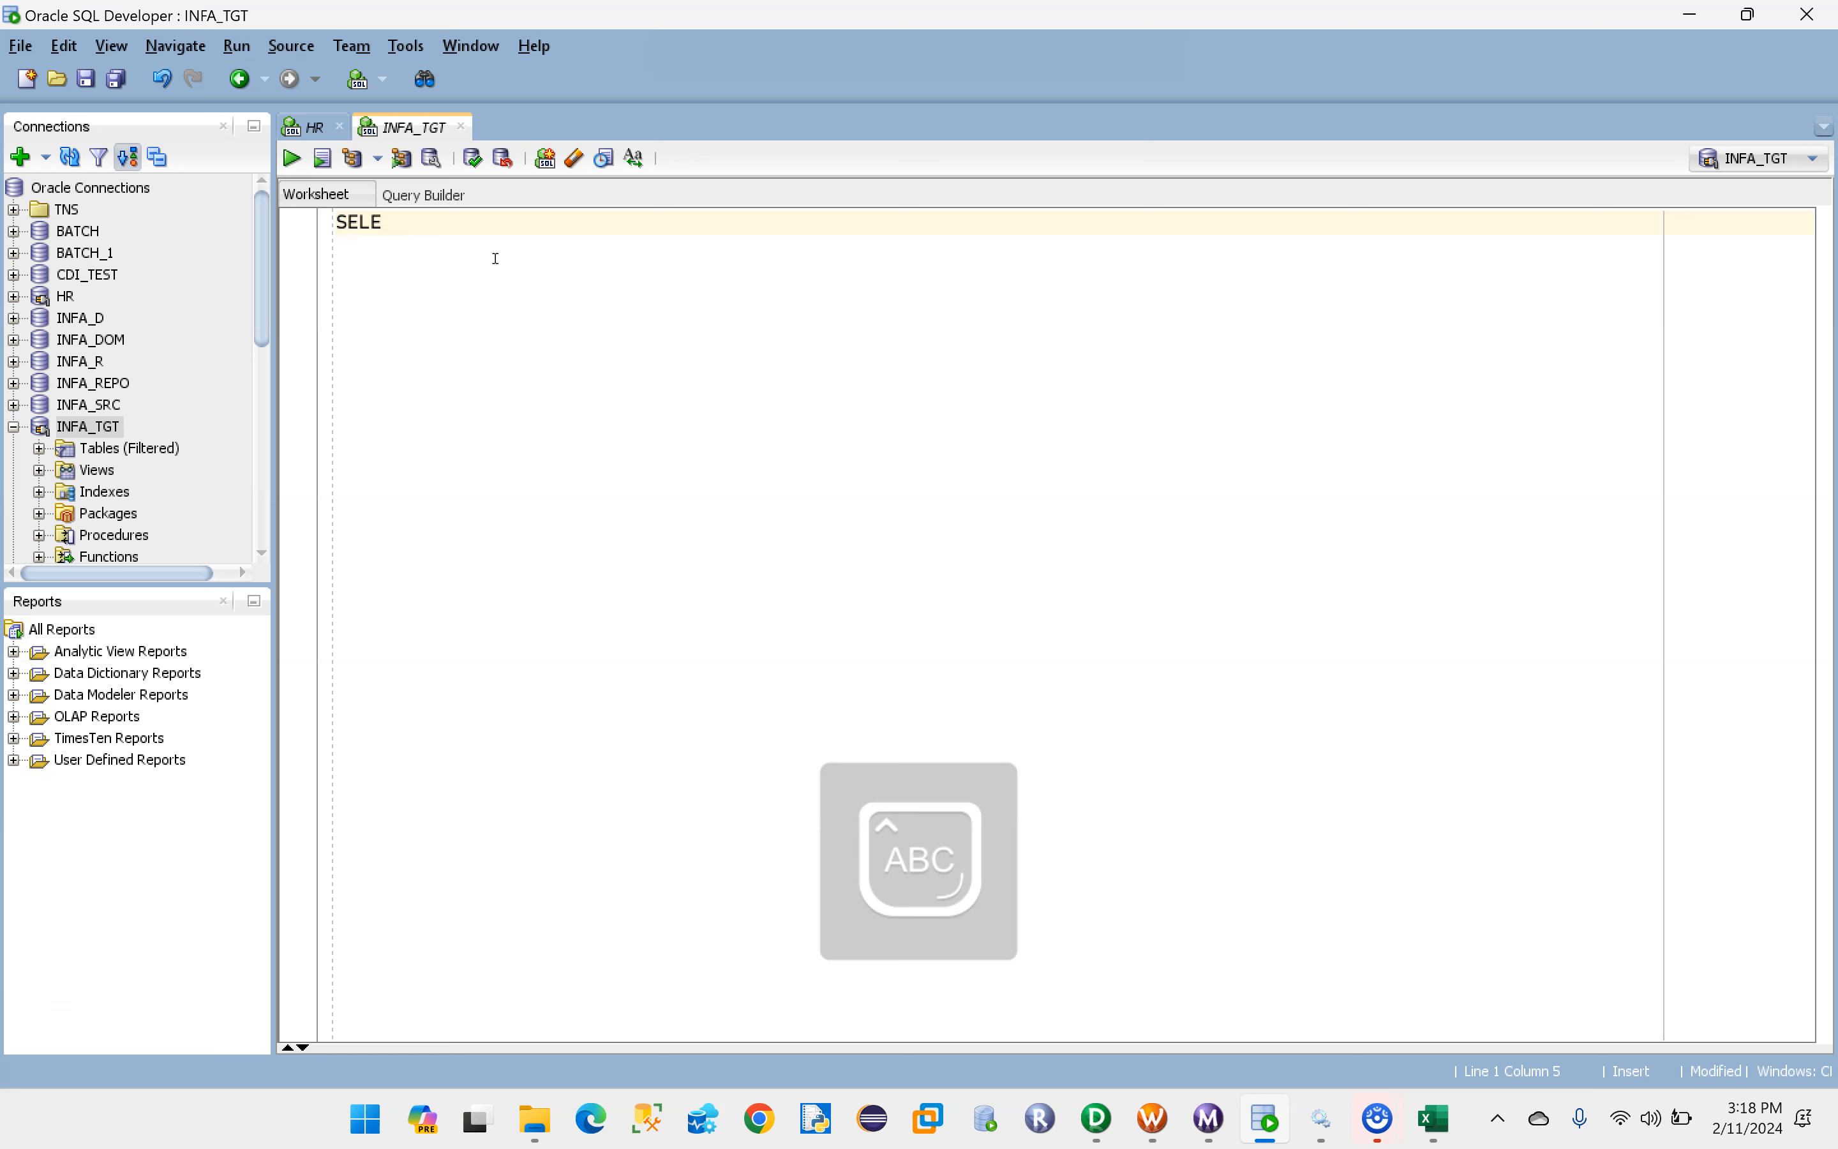
text(CT *FROM )
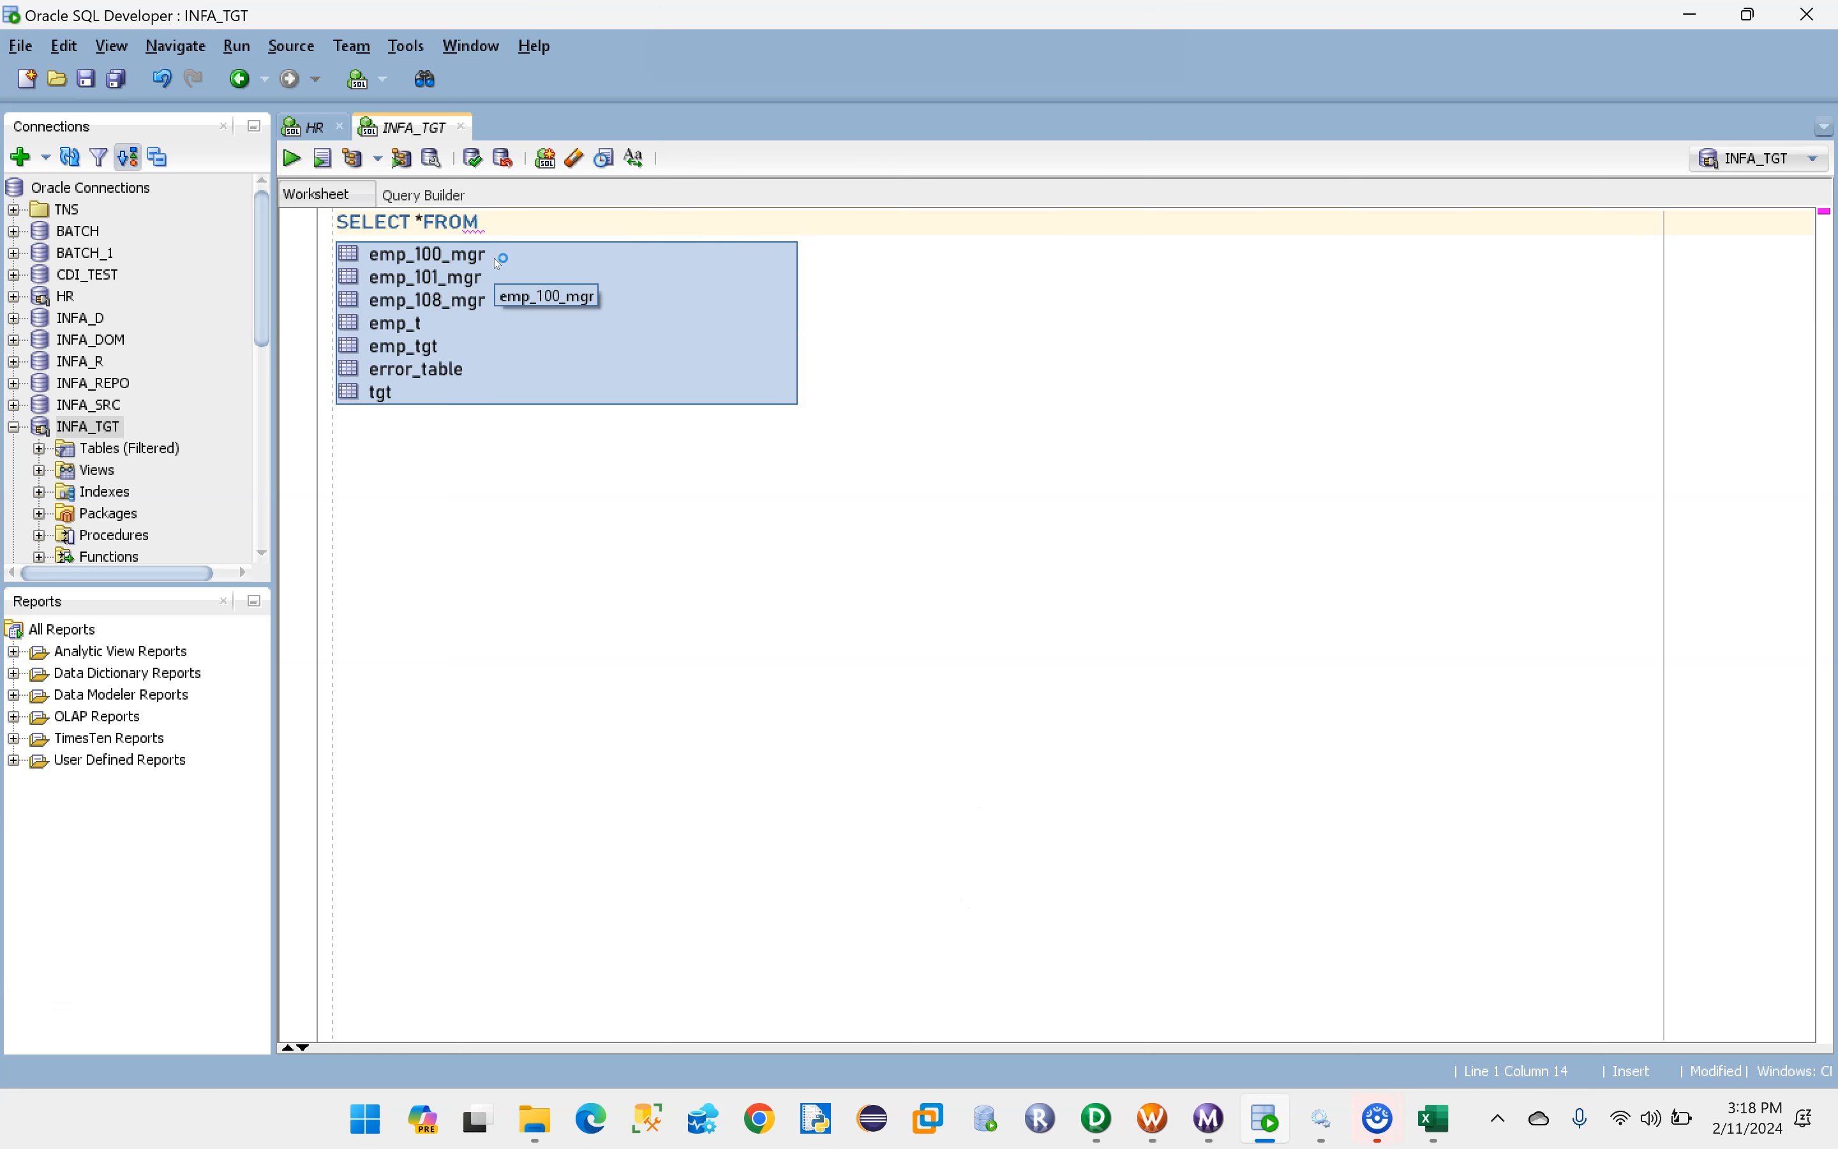
text(DEPT_DIM;)
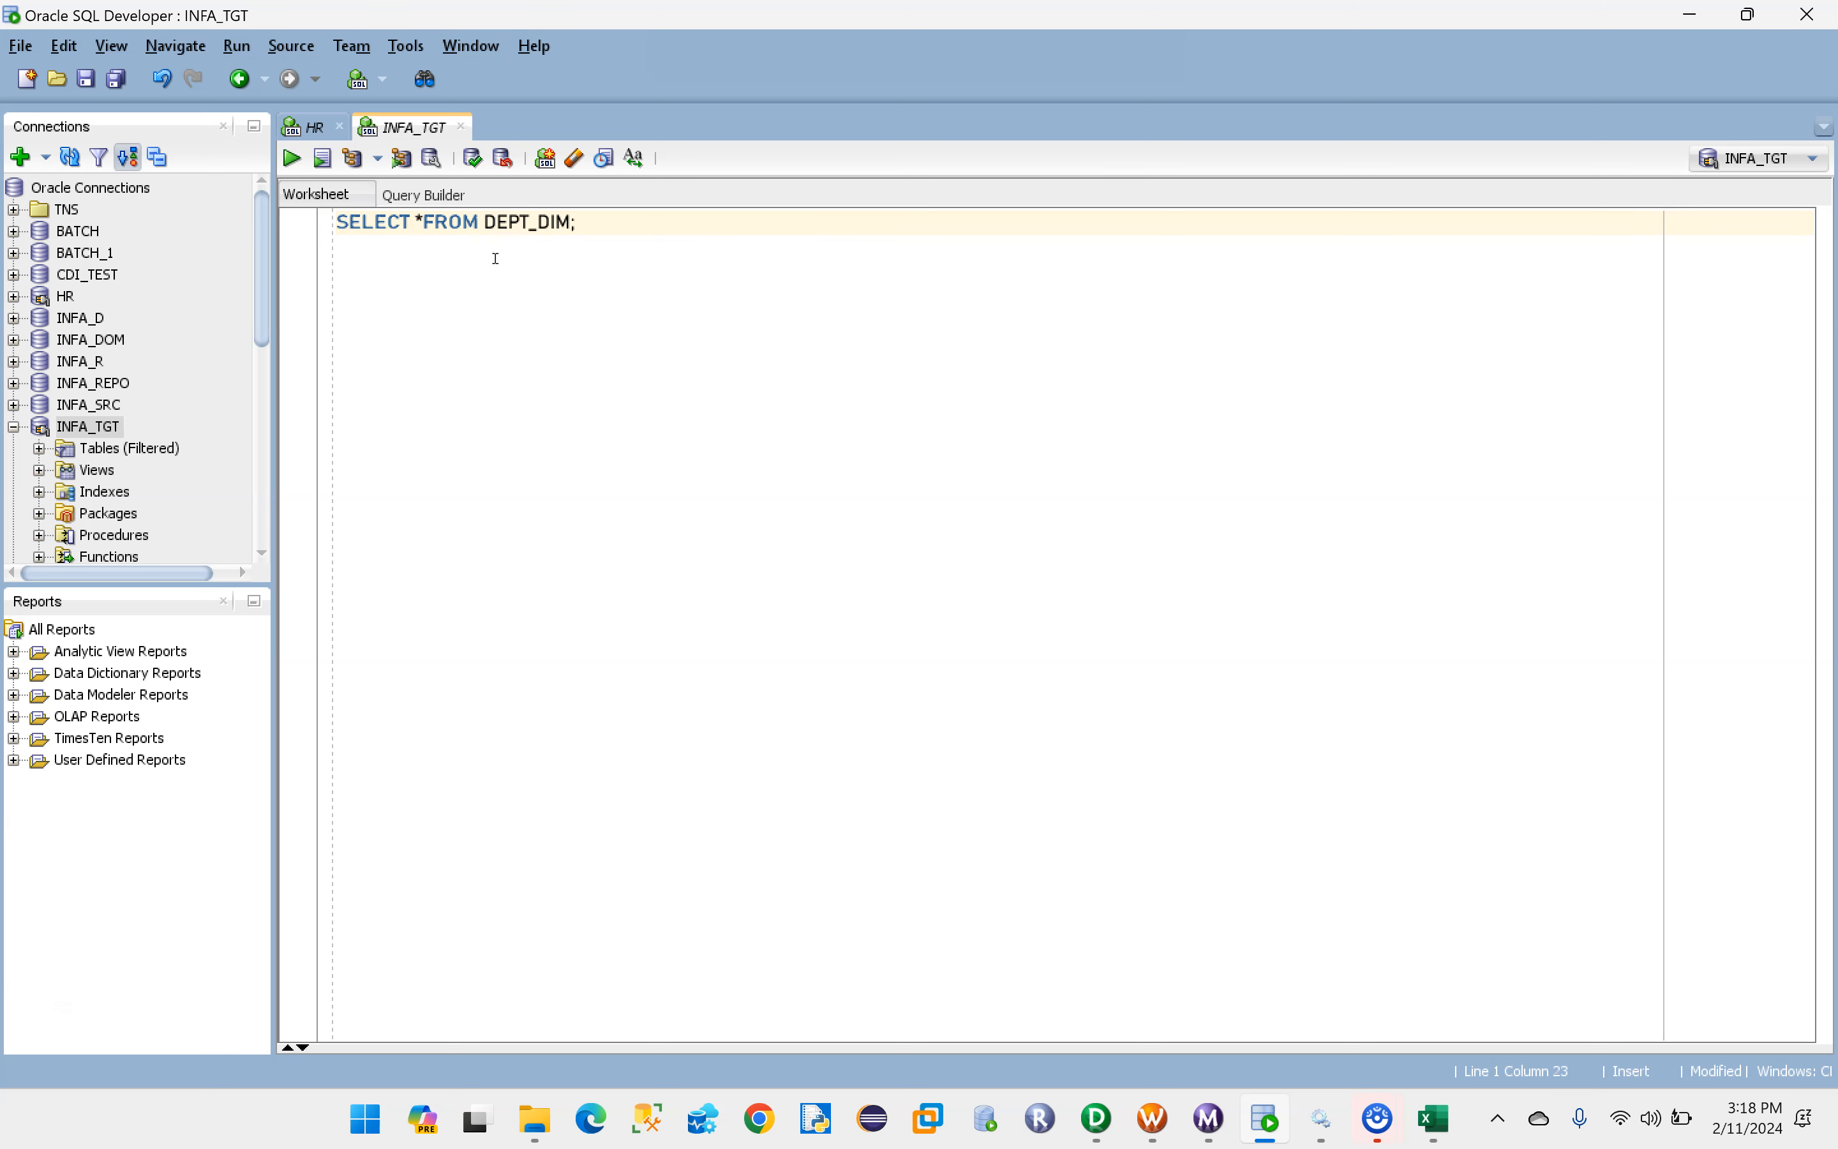
key(ctrl+Return)
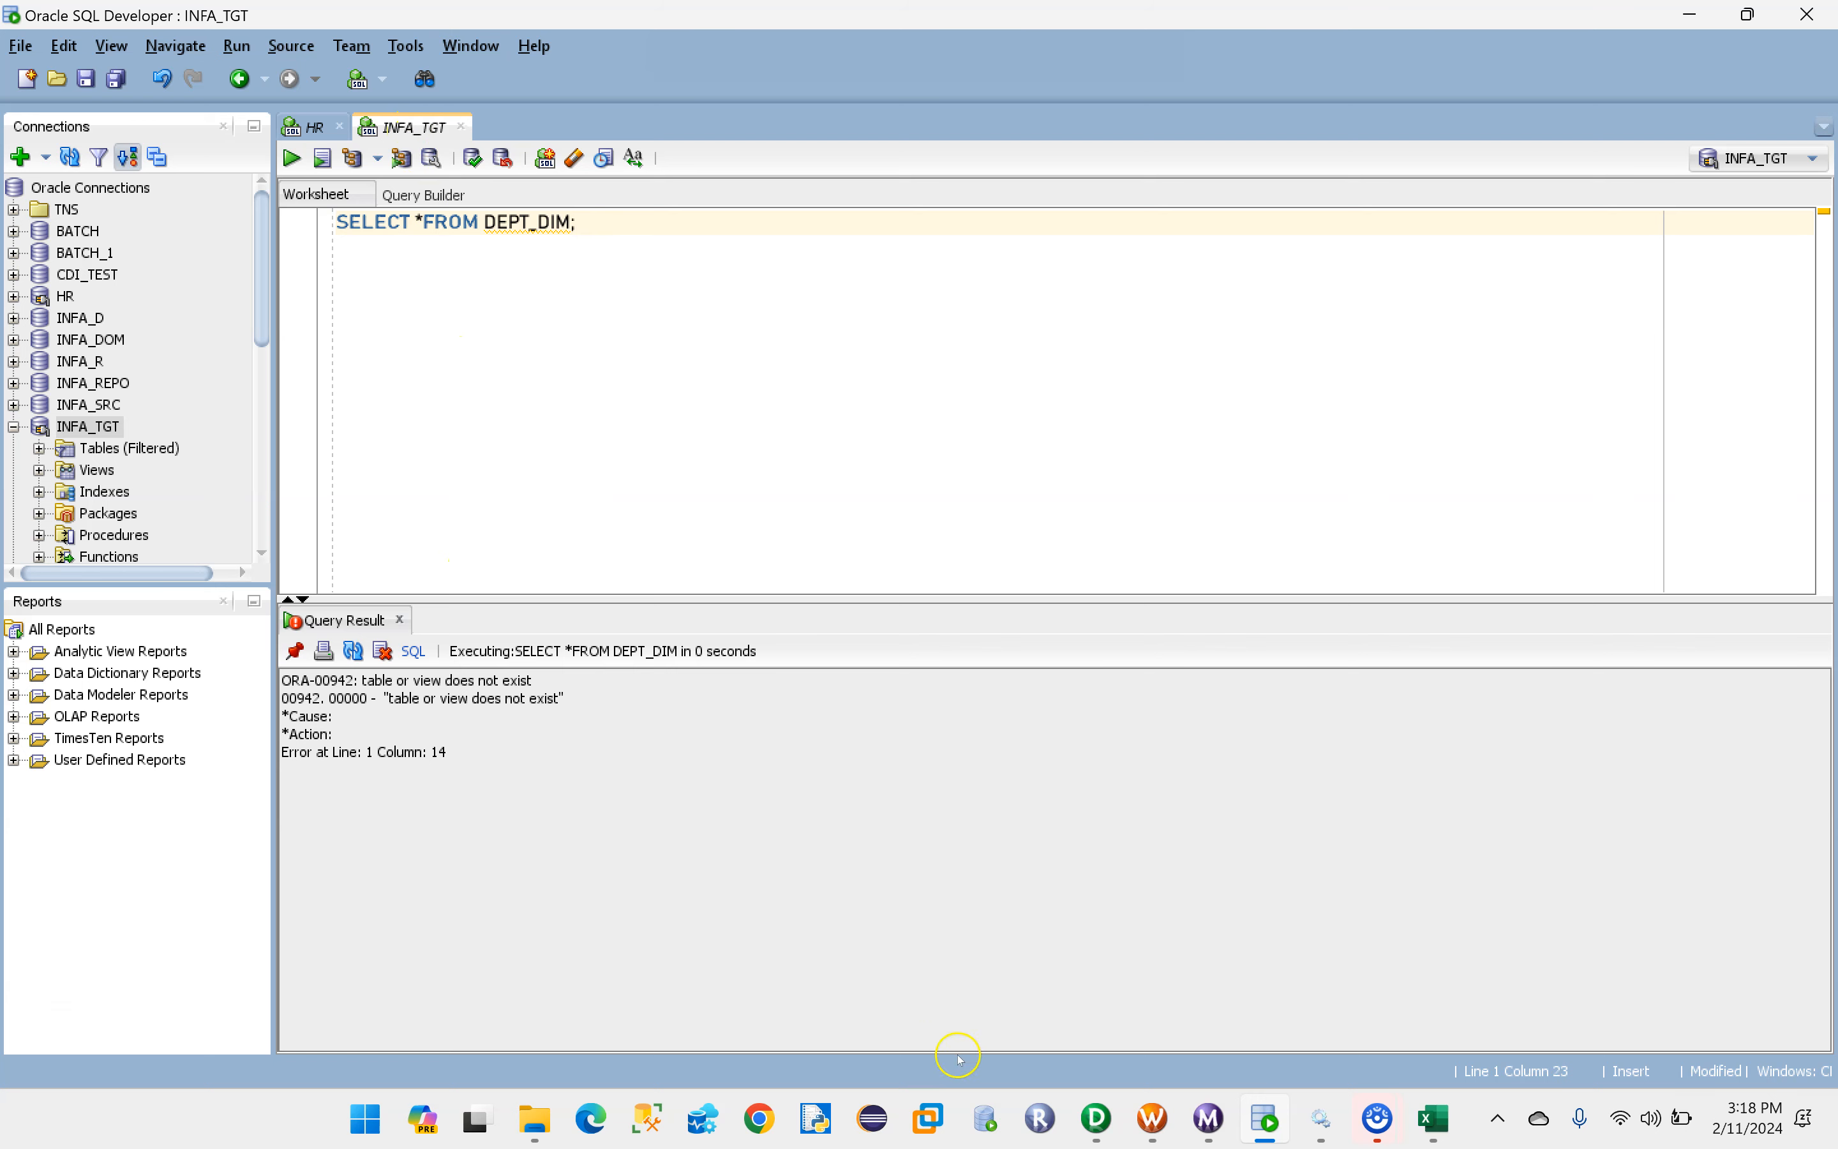
click(1100, 1123)
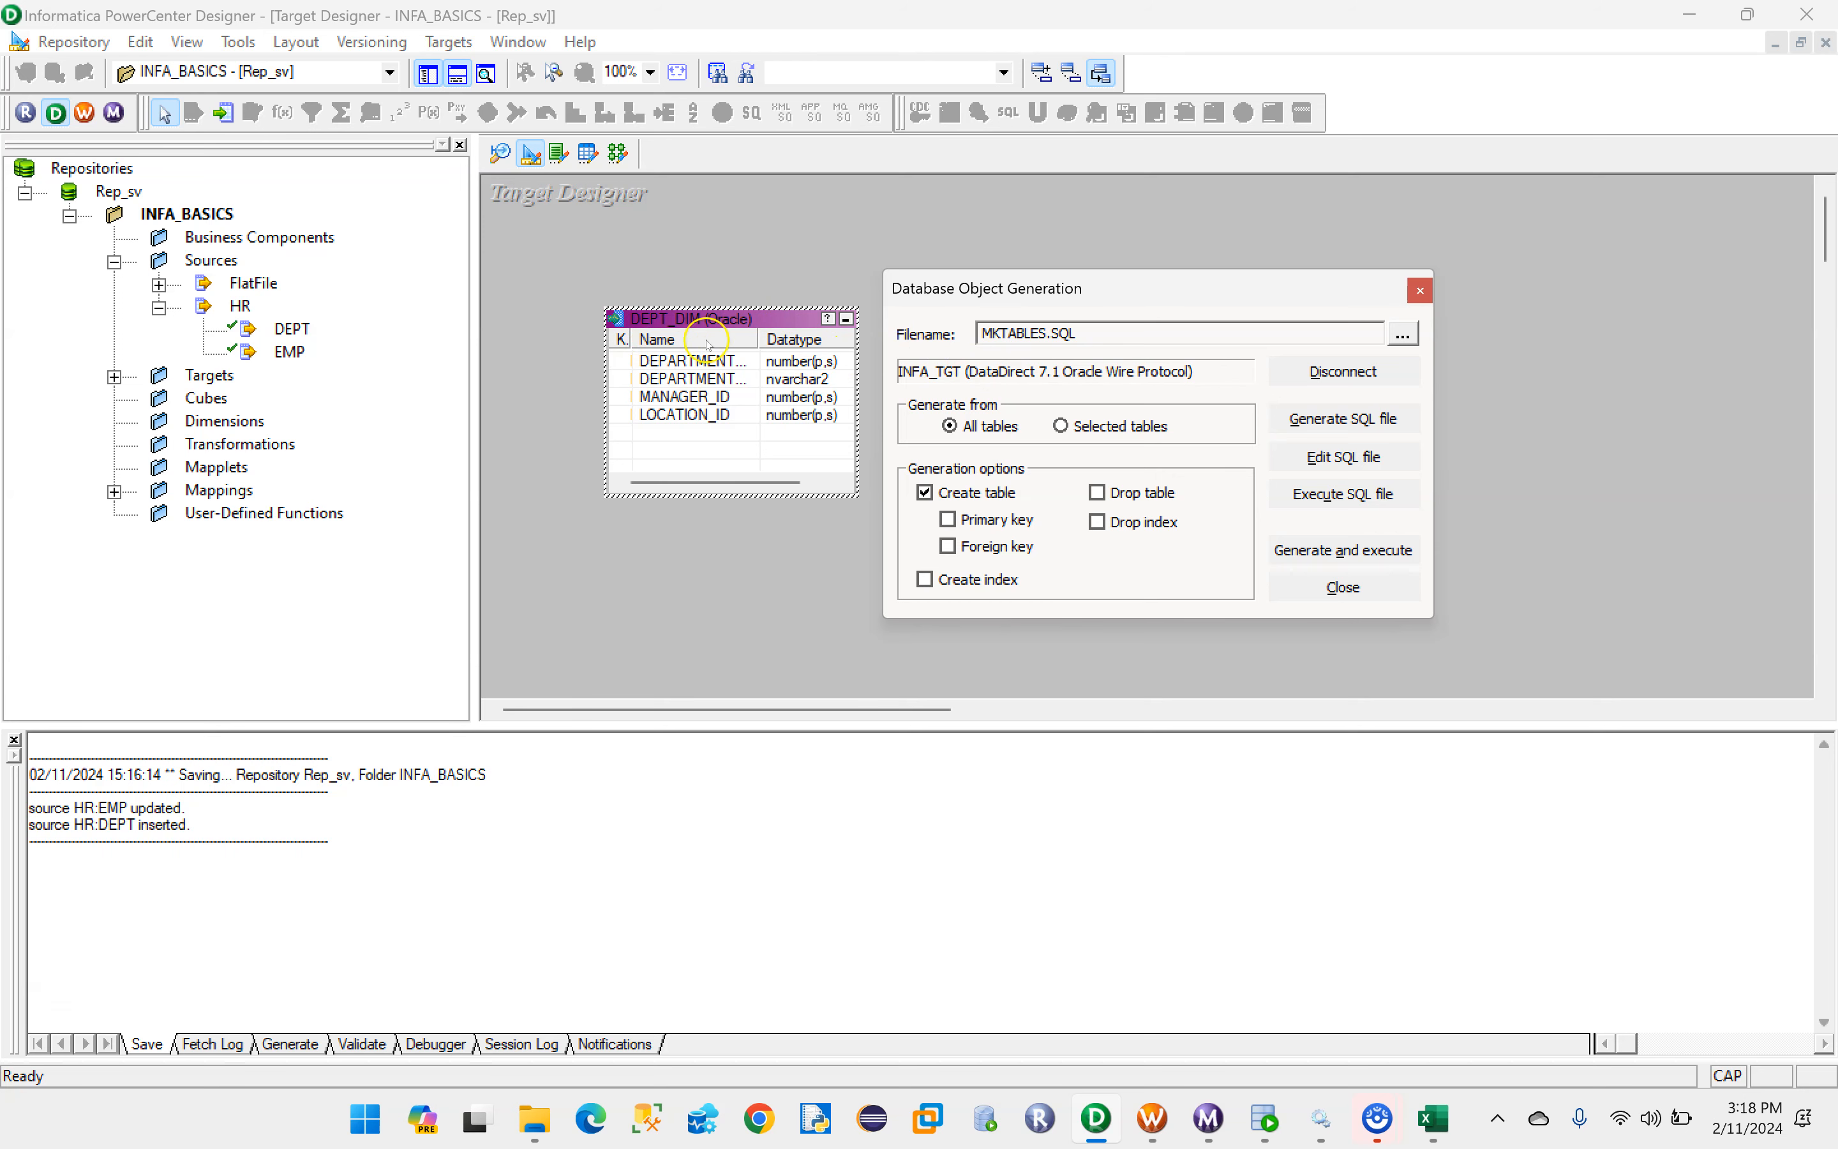
click(1265, 1118)
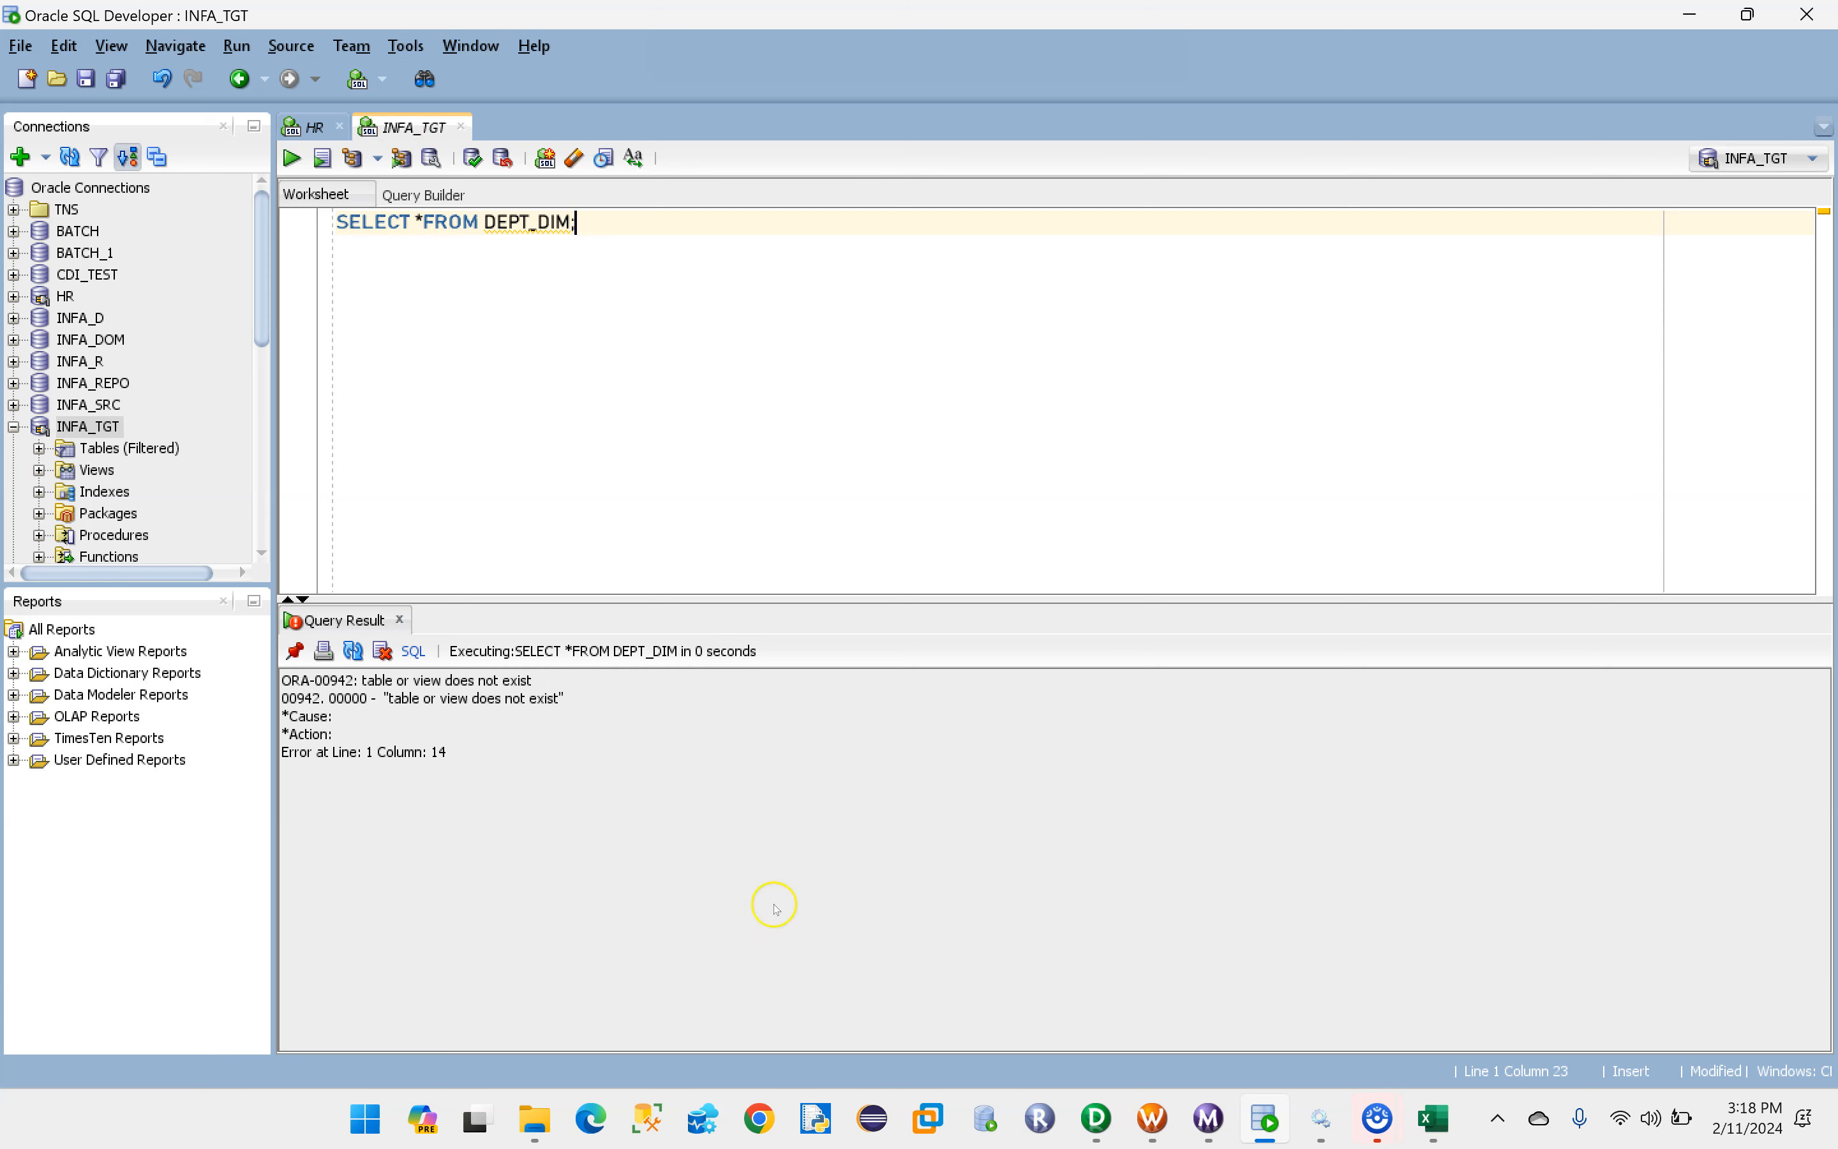
- Return to PowerCenter Designer and generate and execute the DEPT_DIM table creation script, overwriting the existing MKTABLES.SQL file
click(1098, 1118)
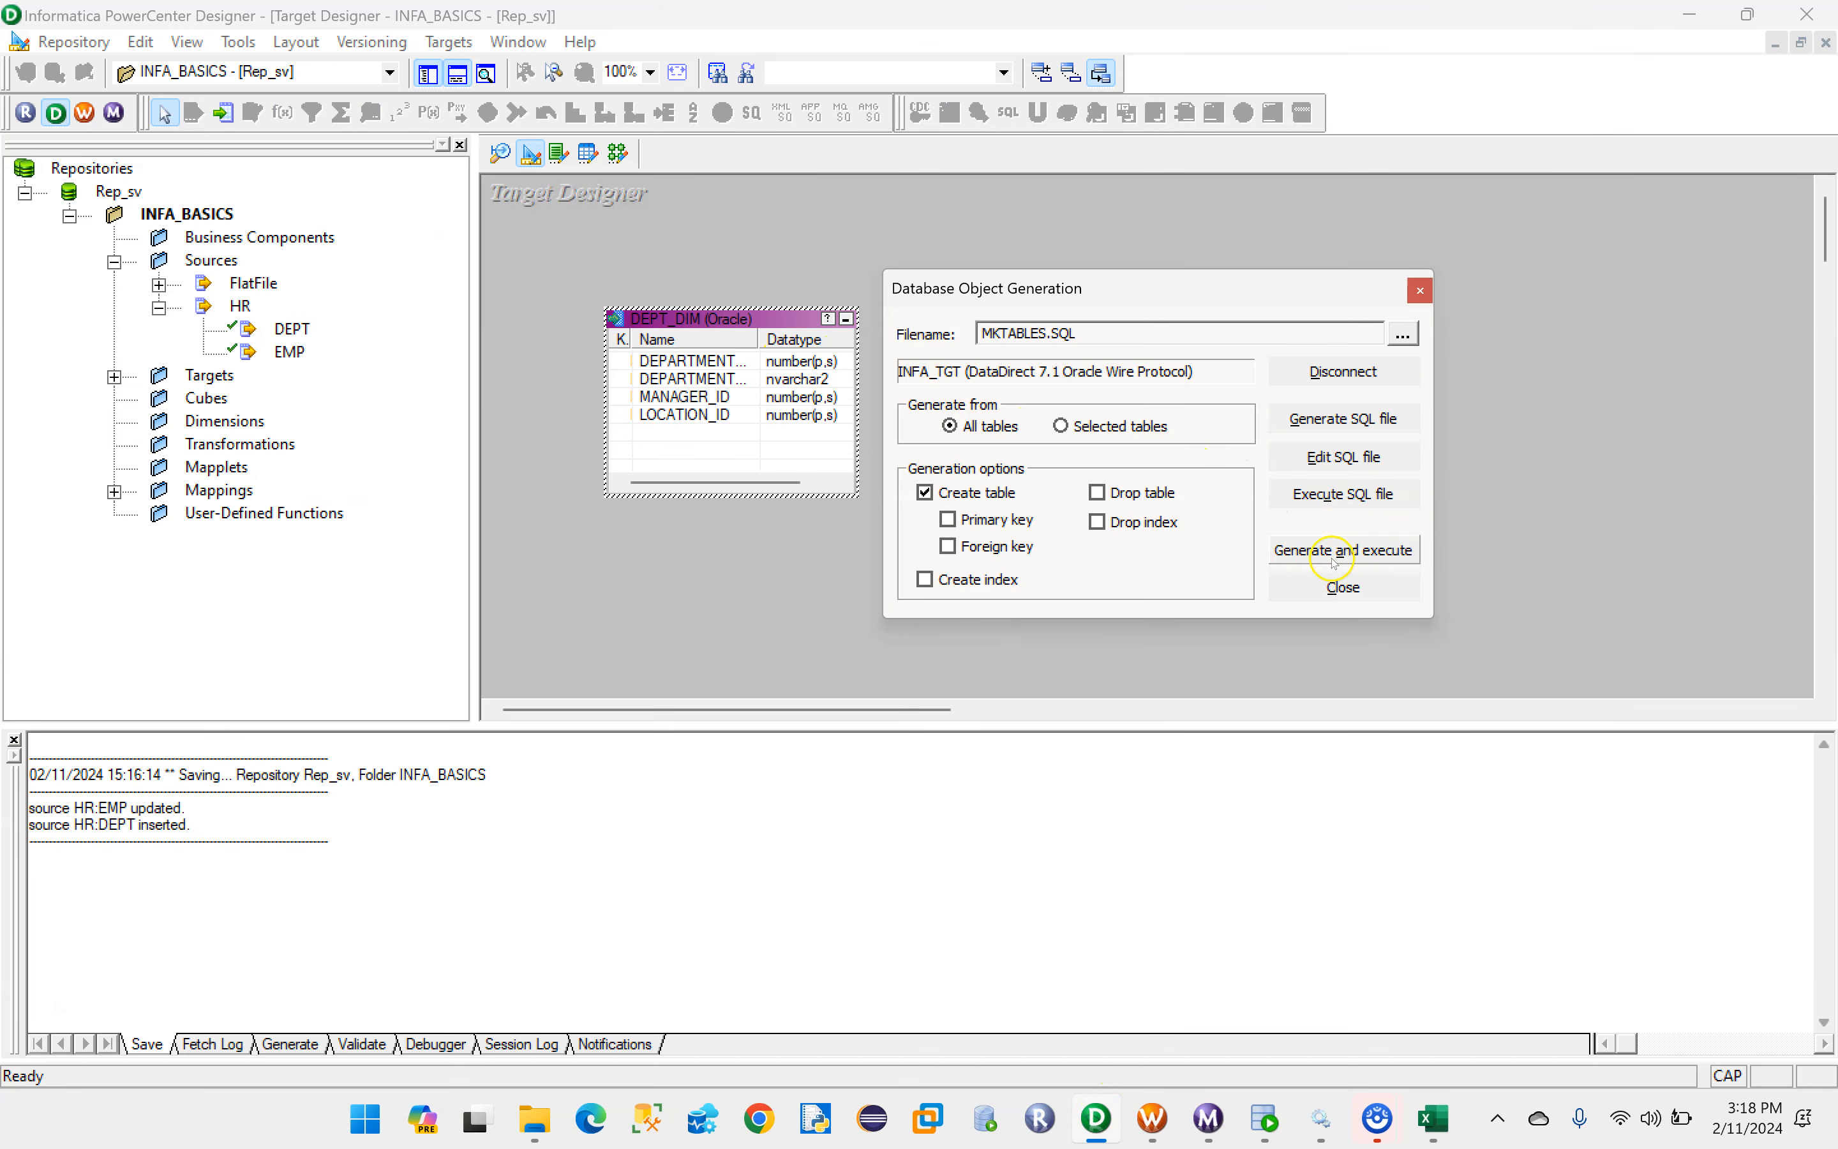
click(1366, 560)
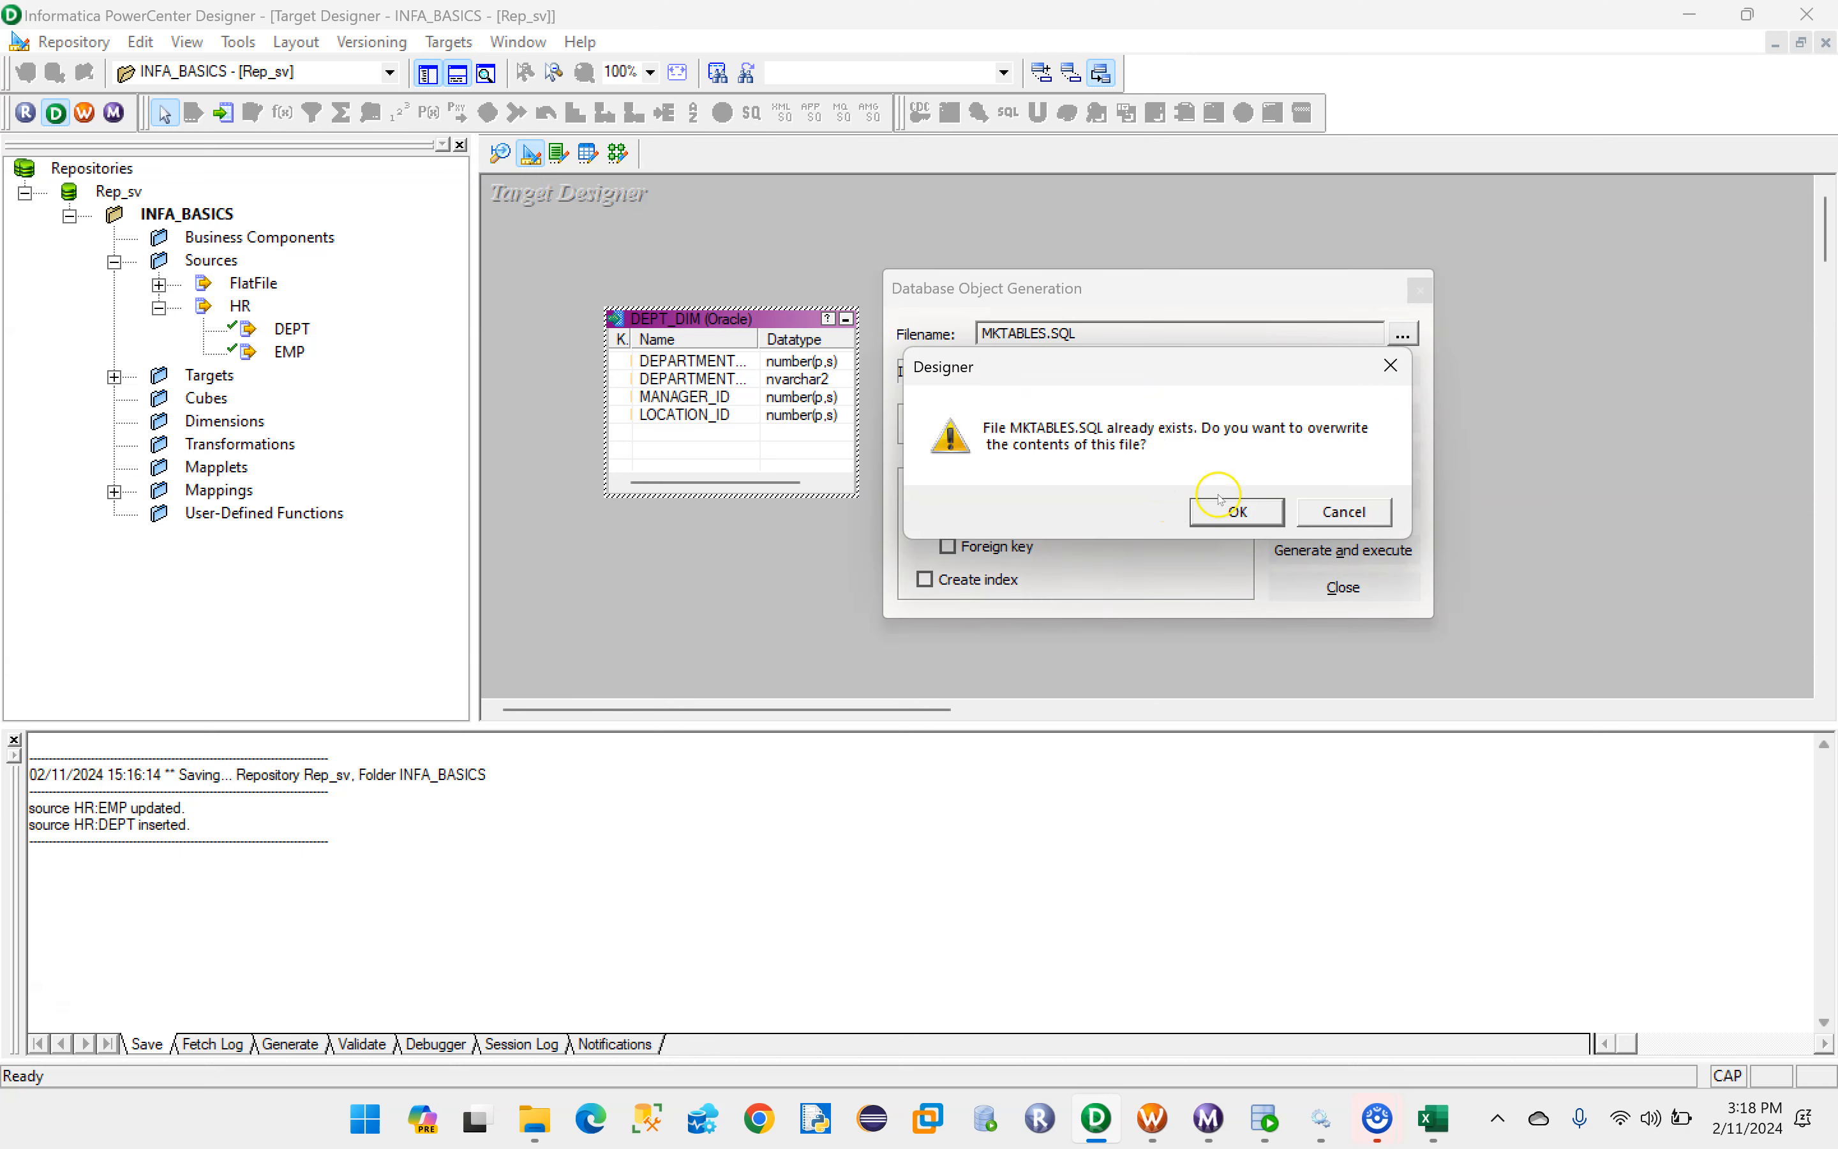
click(1236, 517)
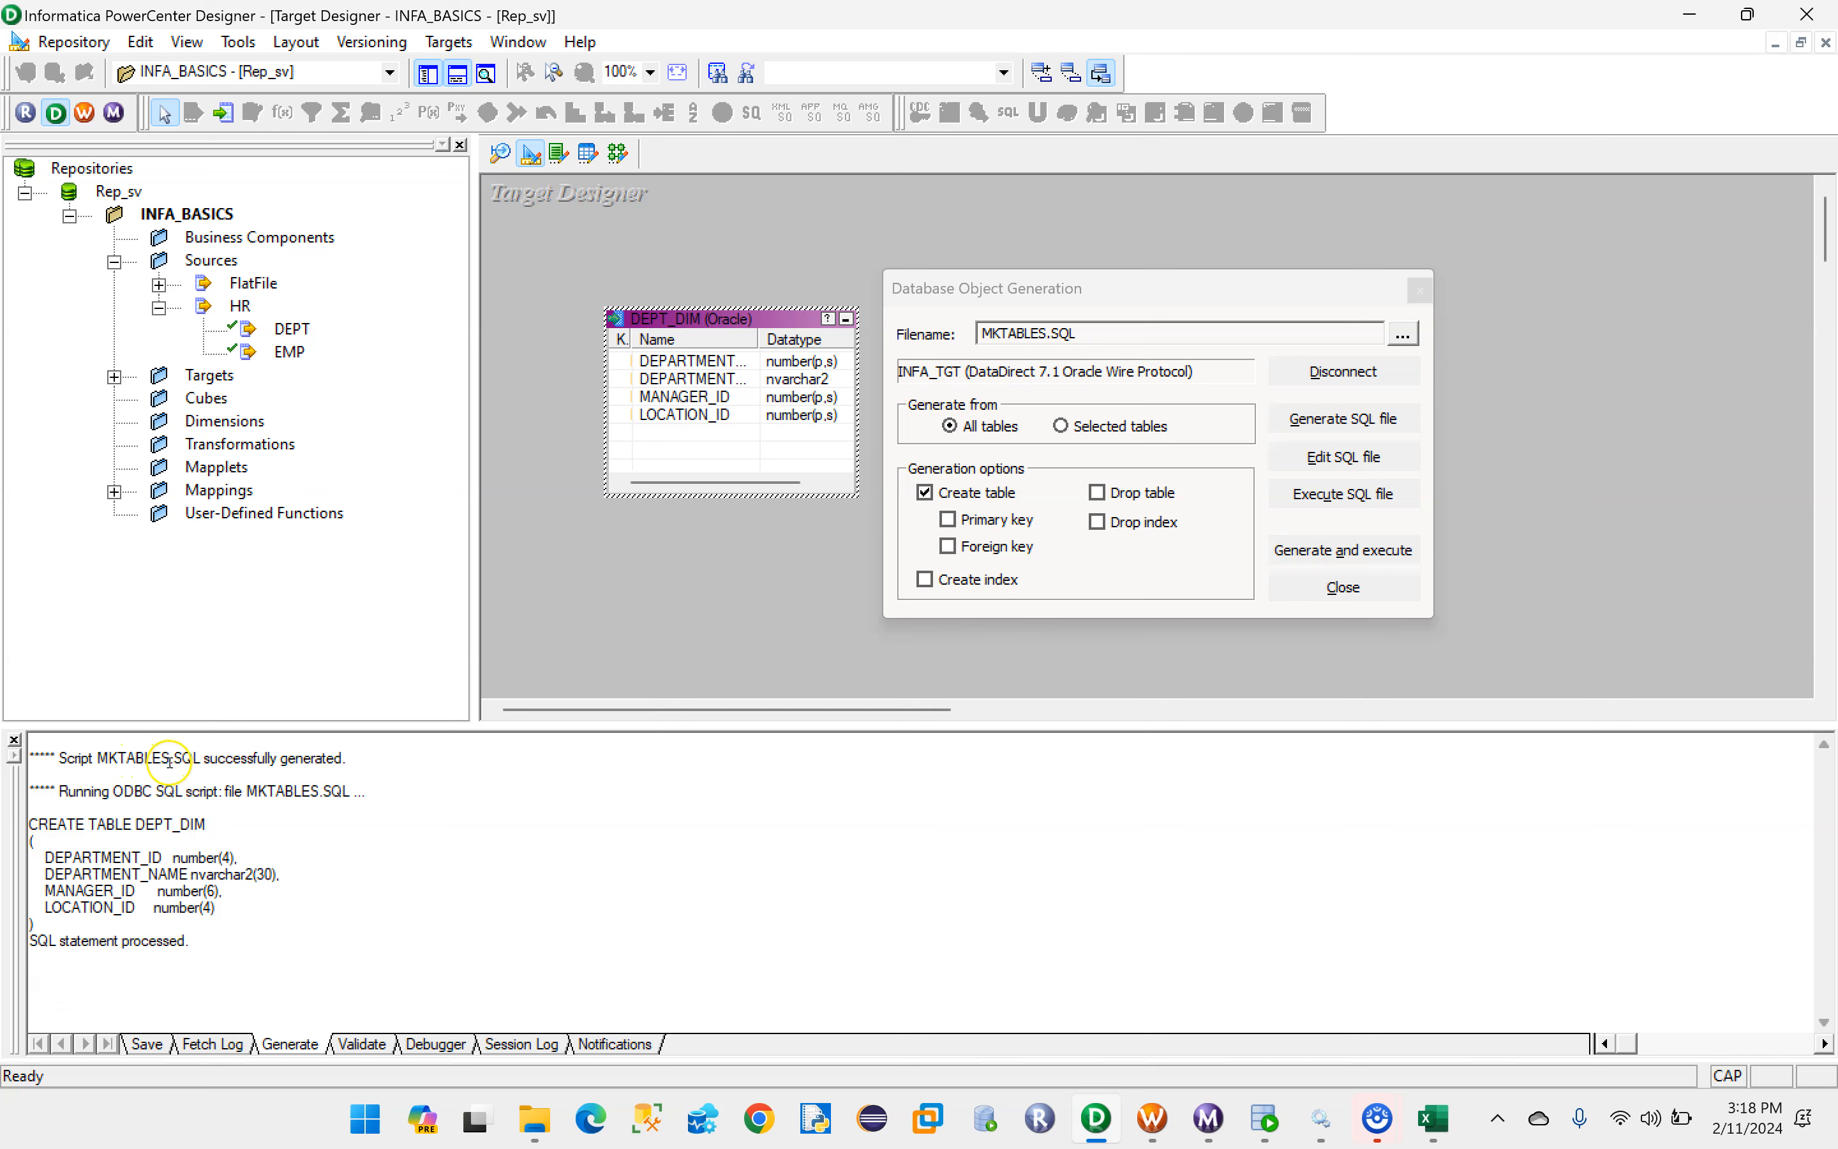
- Review the CREATE TABLE output for DEPT_DIM, and rerun the DEPT_DIM query in Oracle SQL Developer
drag(203, 759, 342, 760)
drag(56, 791, 348, 791)
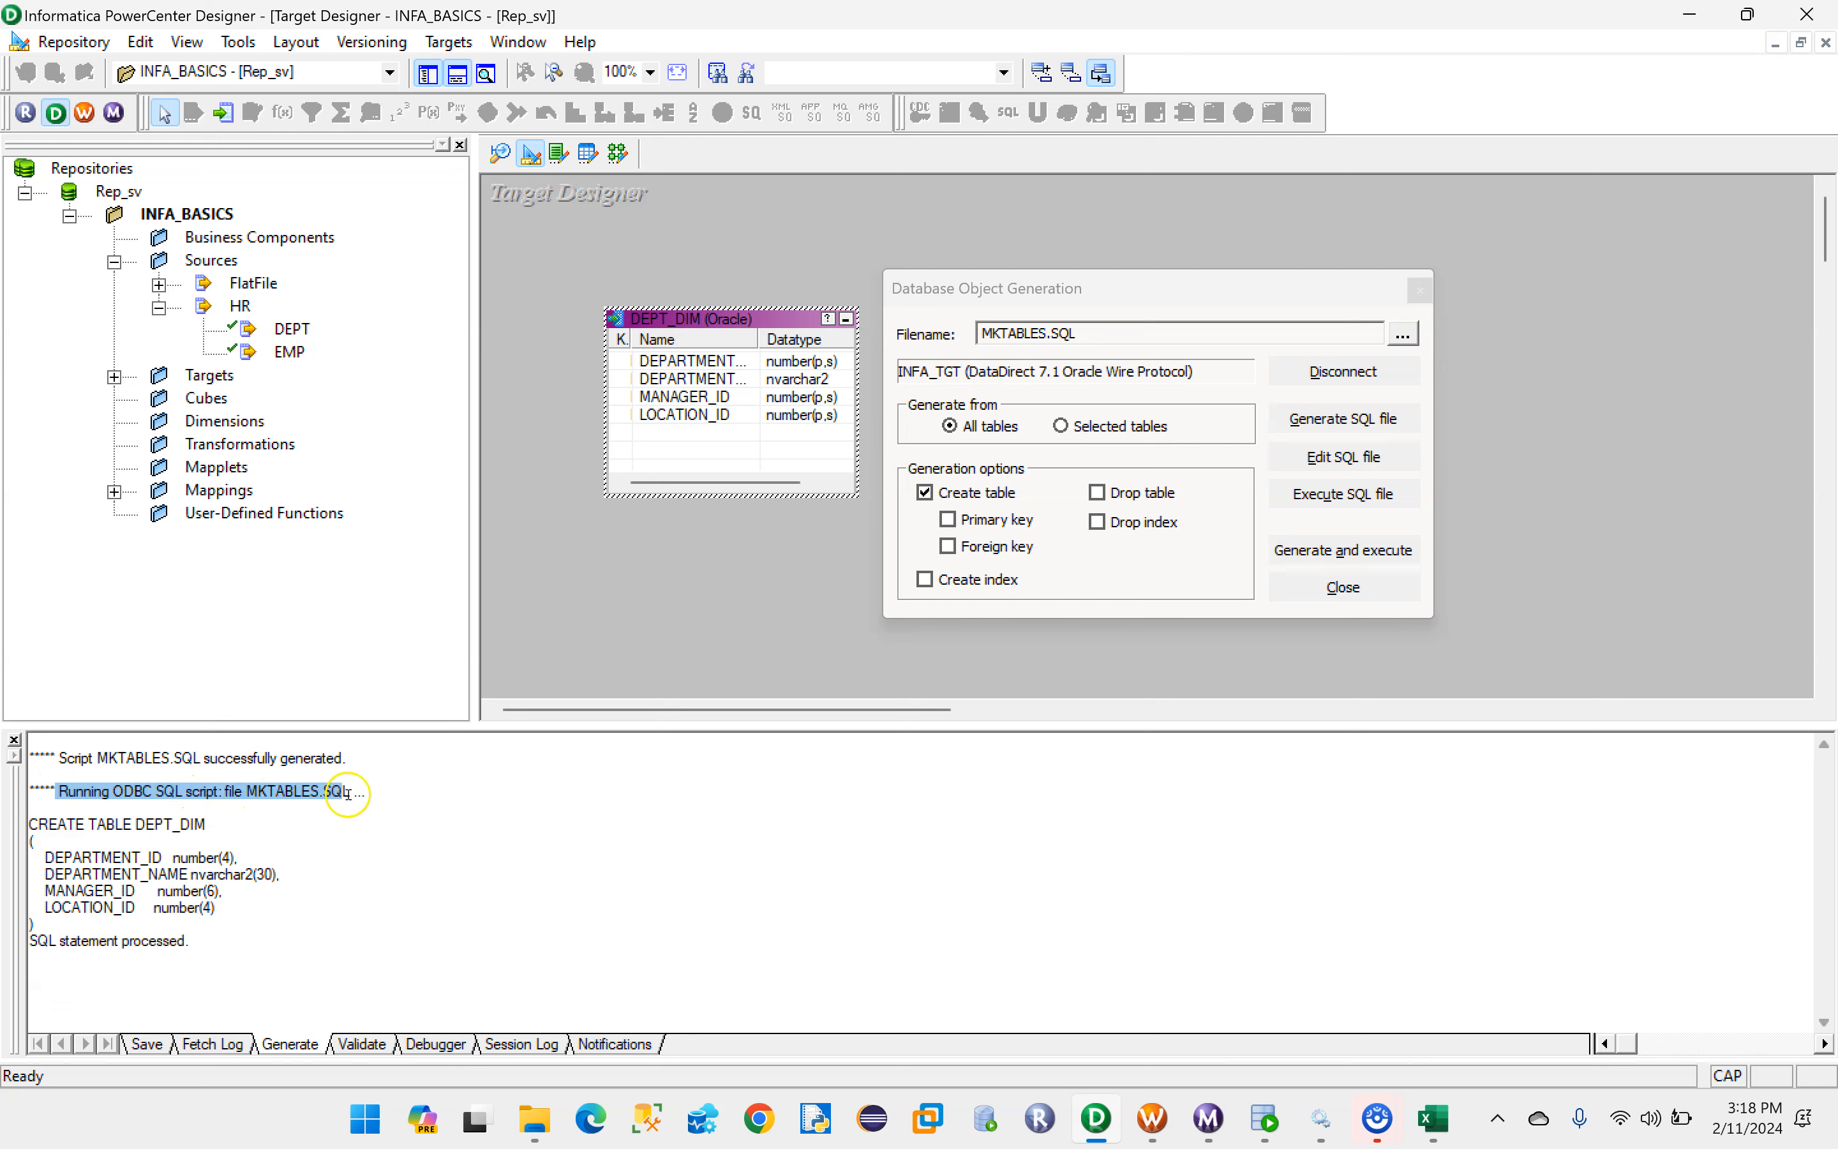
drag(36, 824, 259, 921)
click(1266, 1118)
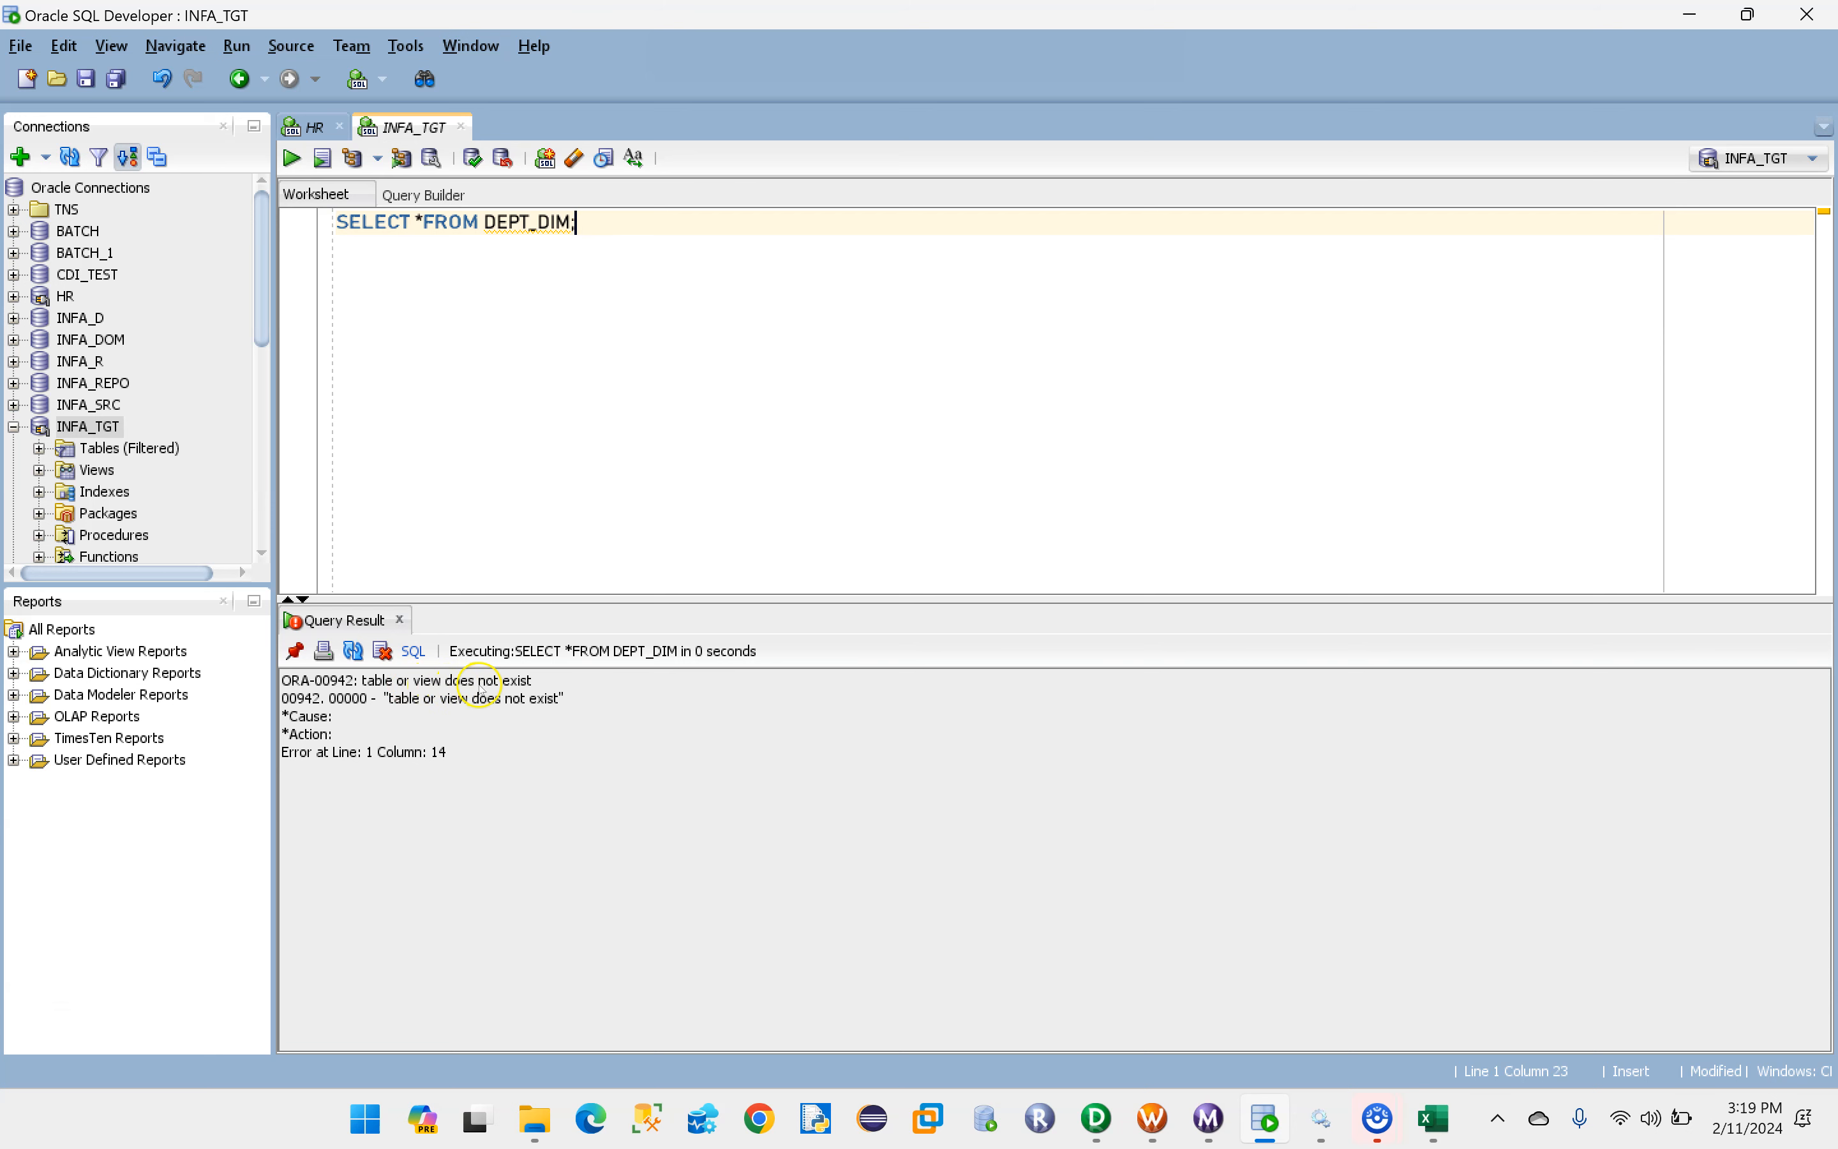
drag(581, 223, 332, 223)
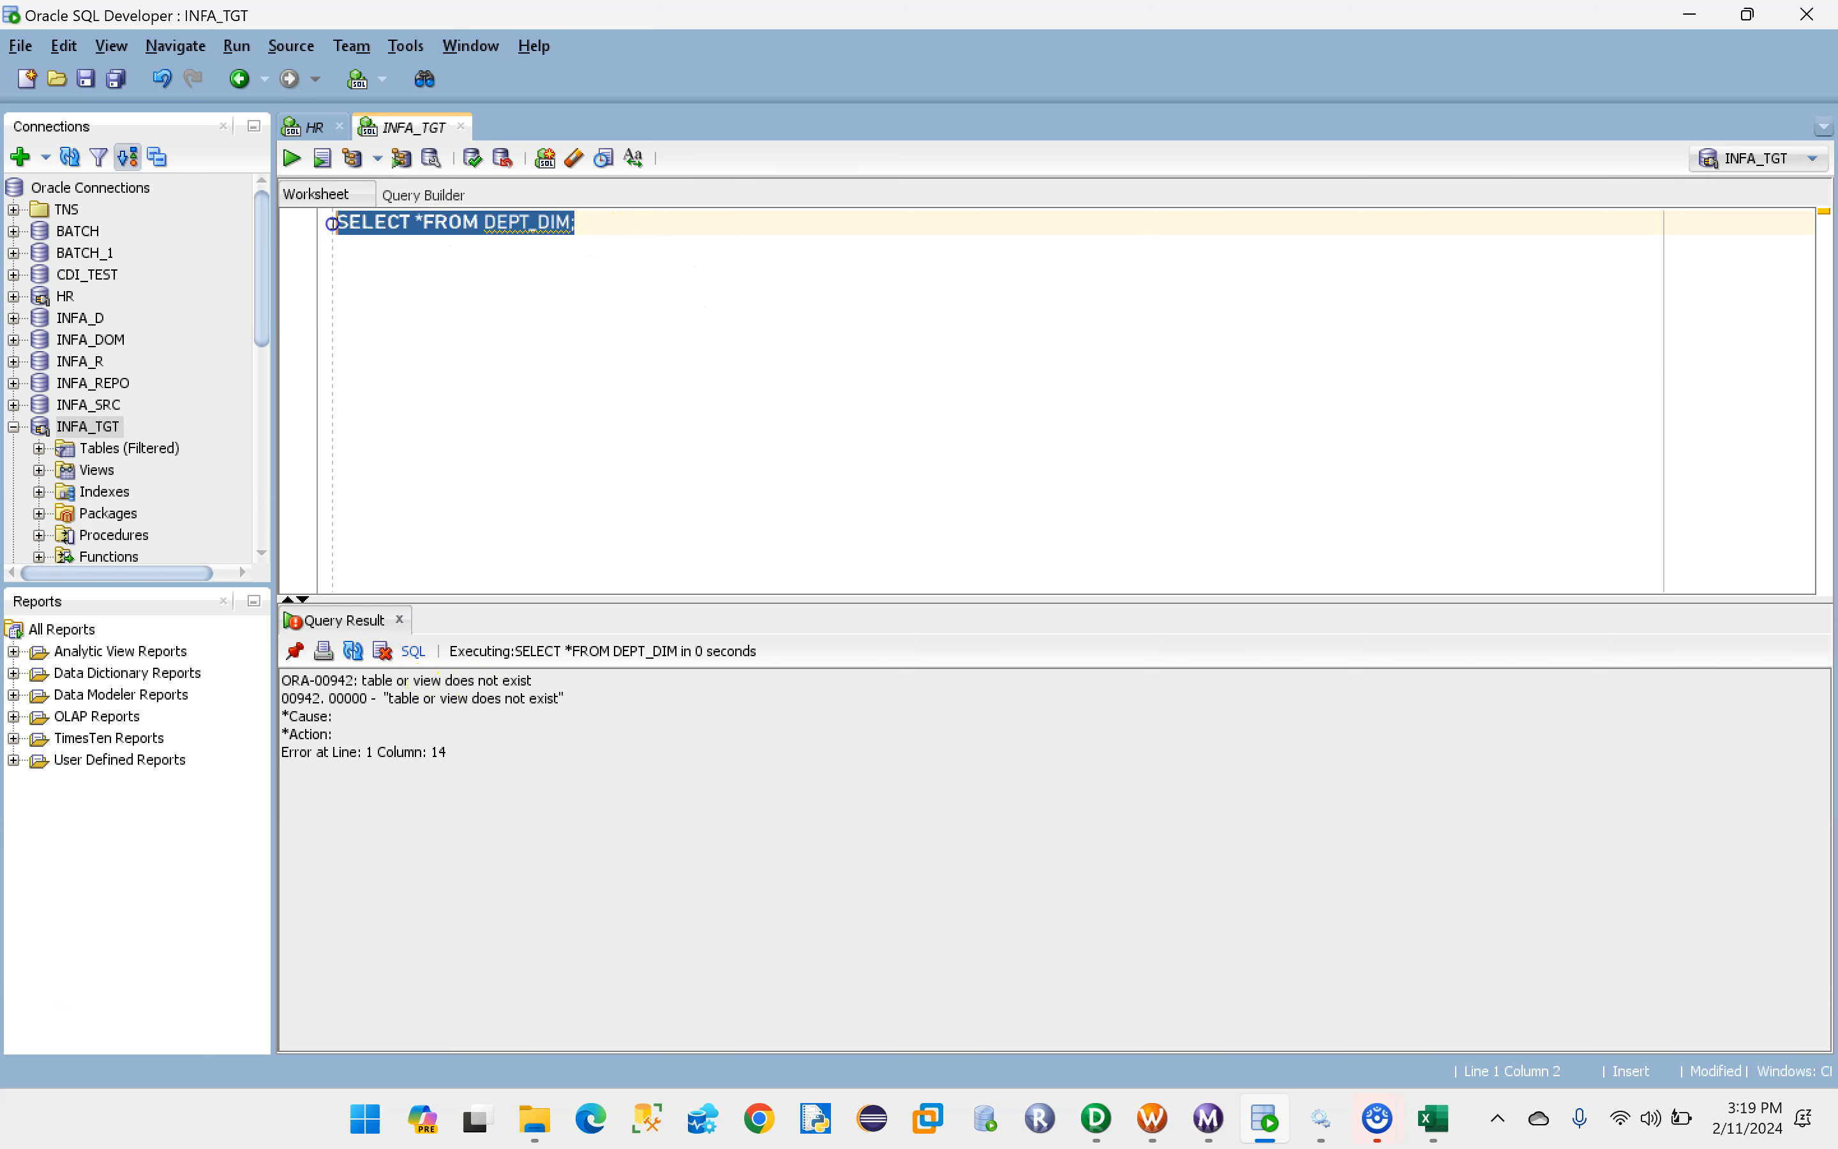
click(293, 159)
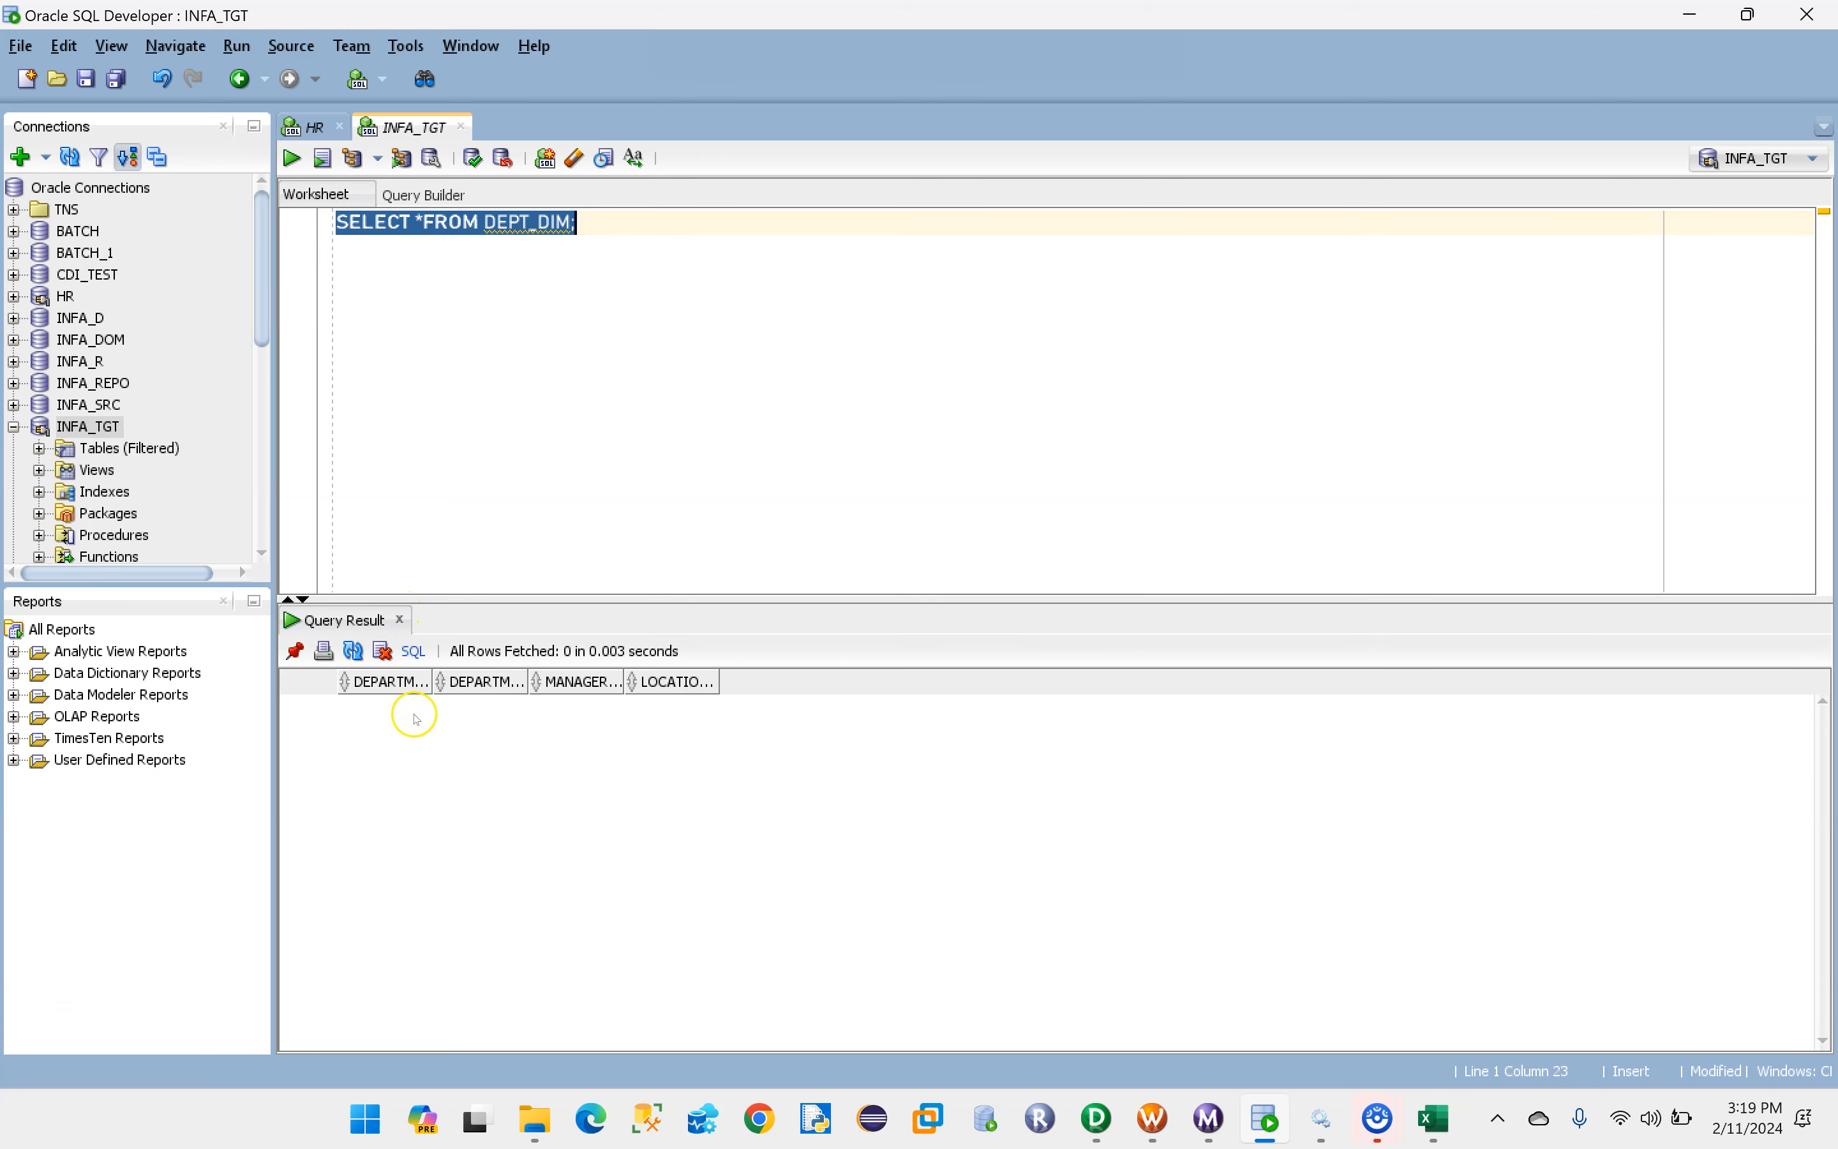
- Return to PowerCenter Designer, close the database object generation dialog, save the repository, and expand the Targets folder
click(1110, 1126)
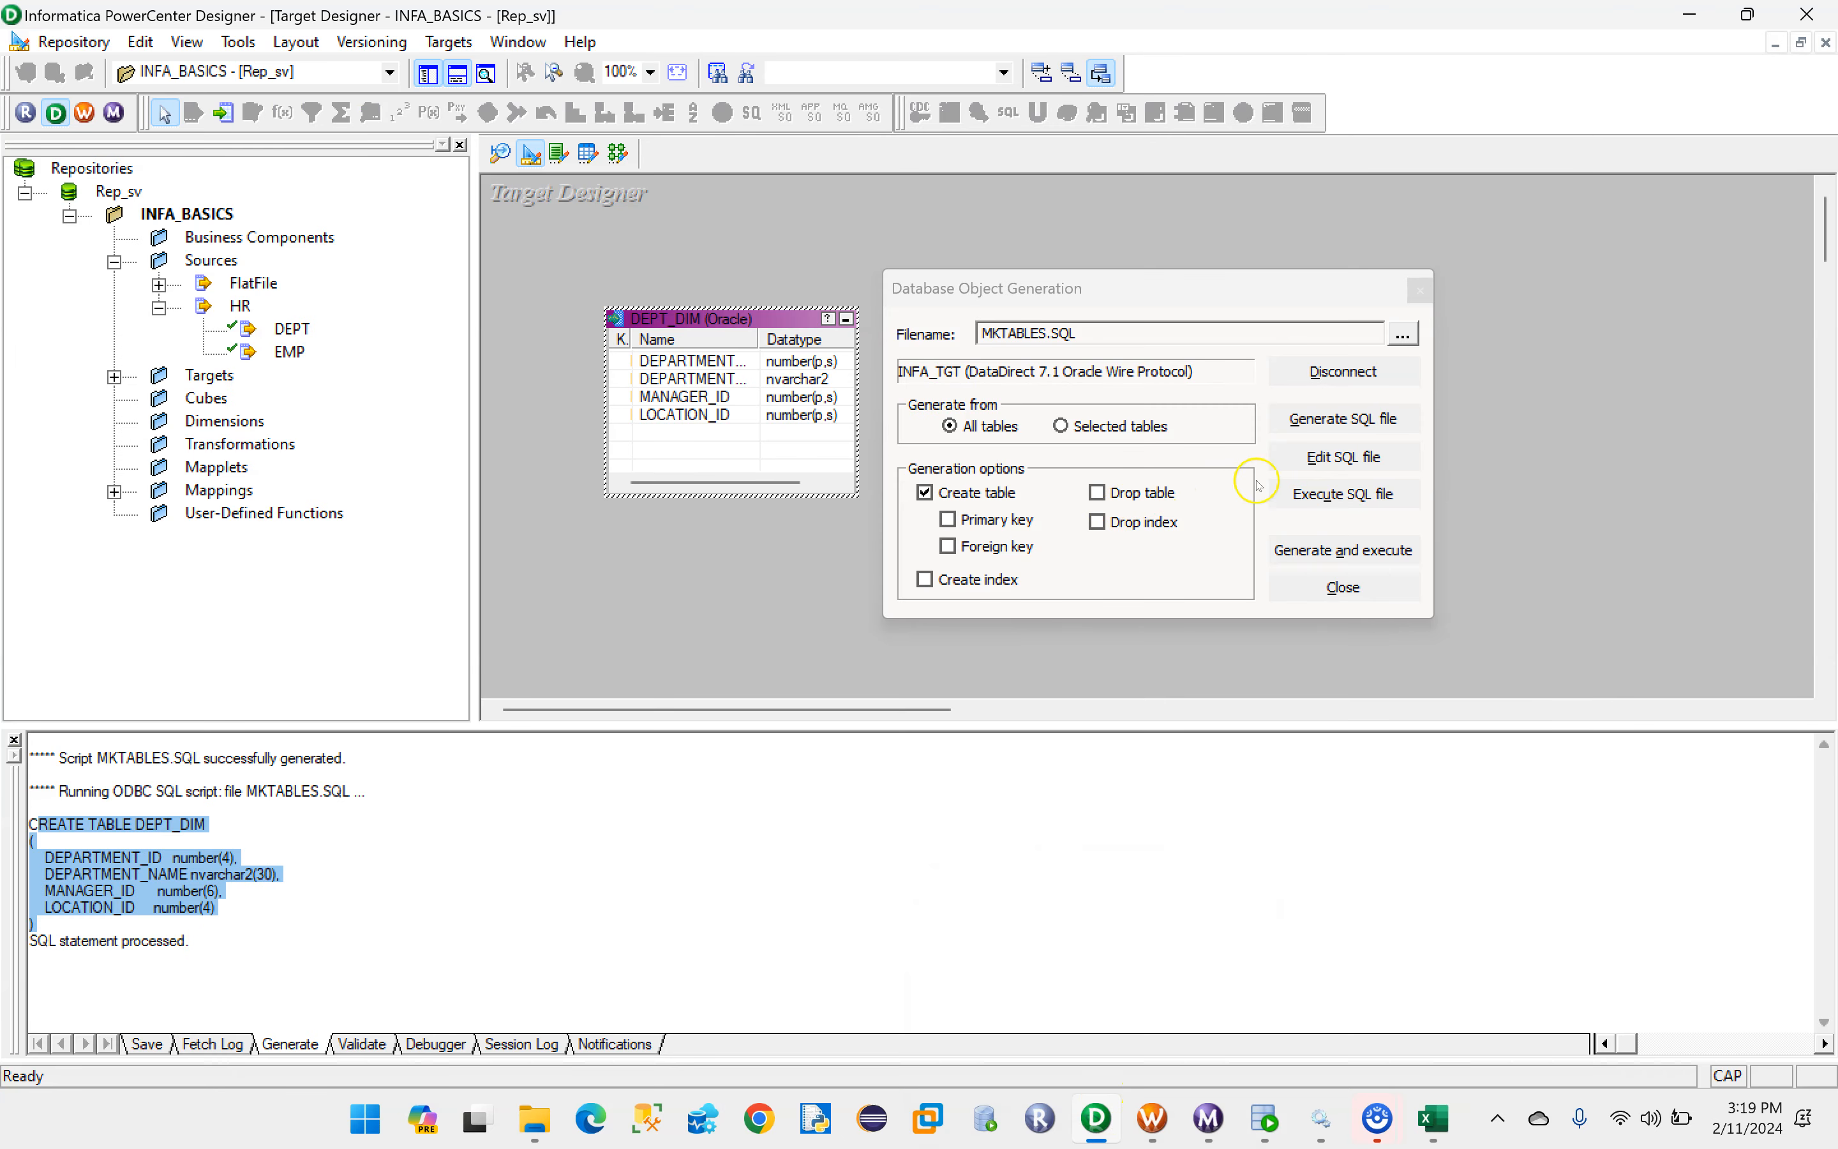
click(1351, 587)
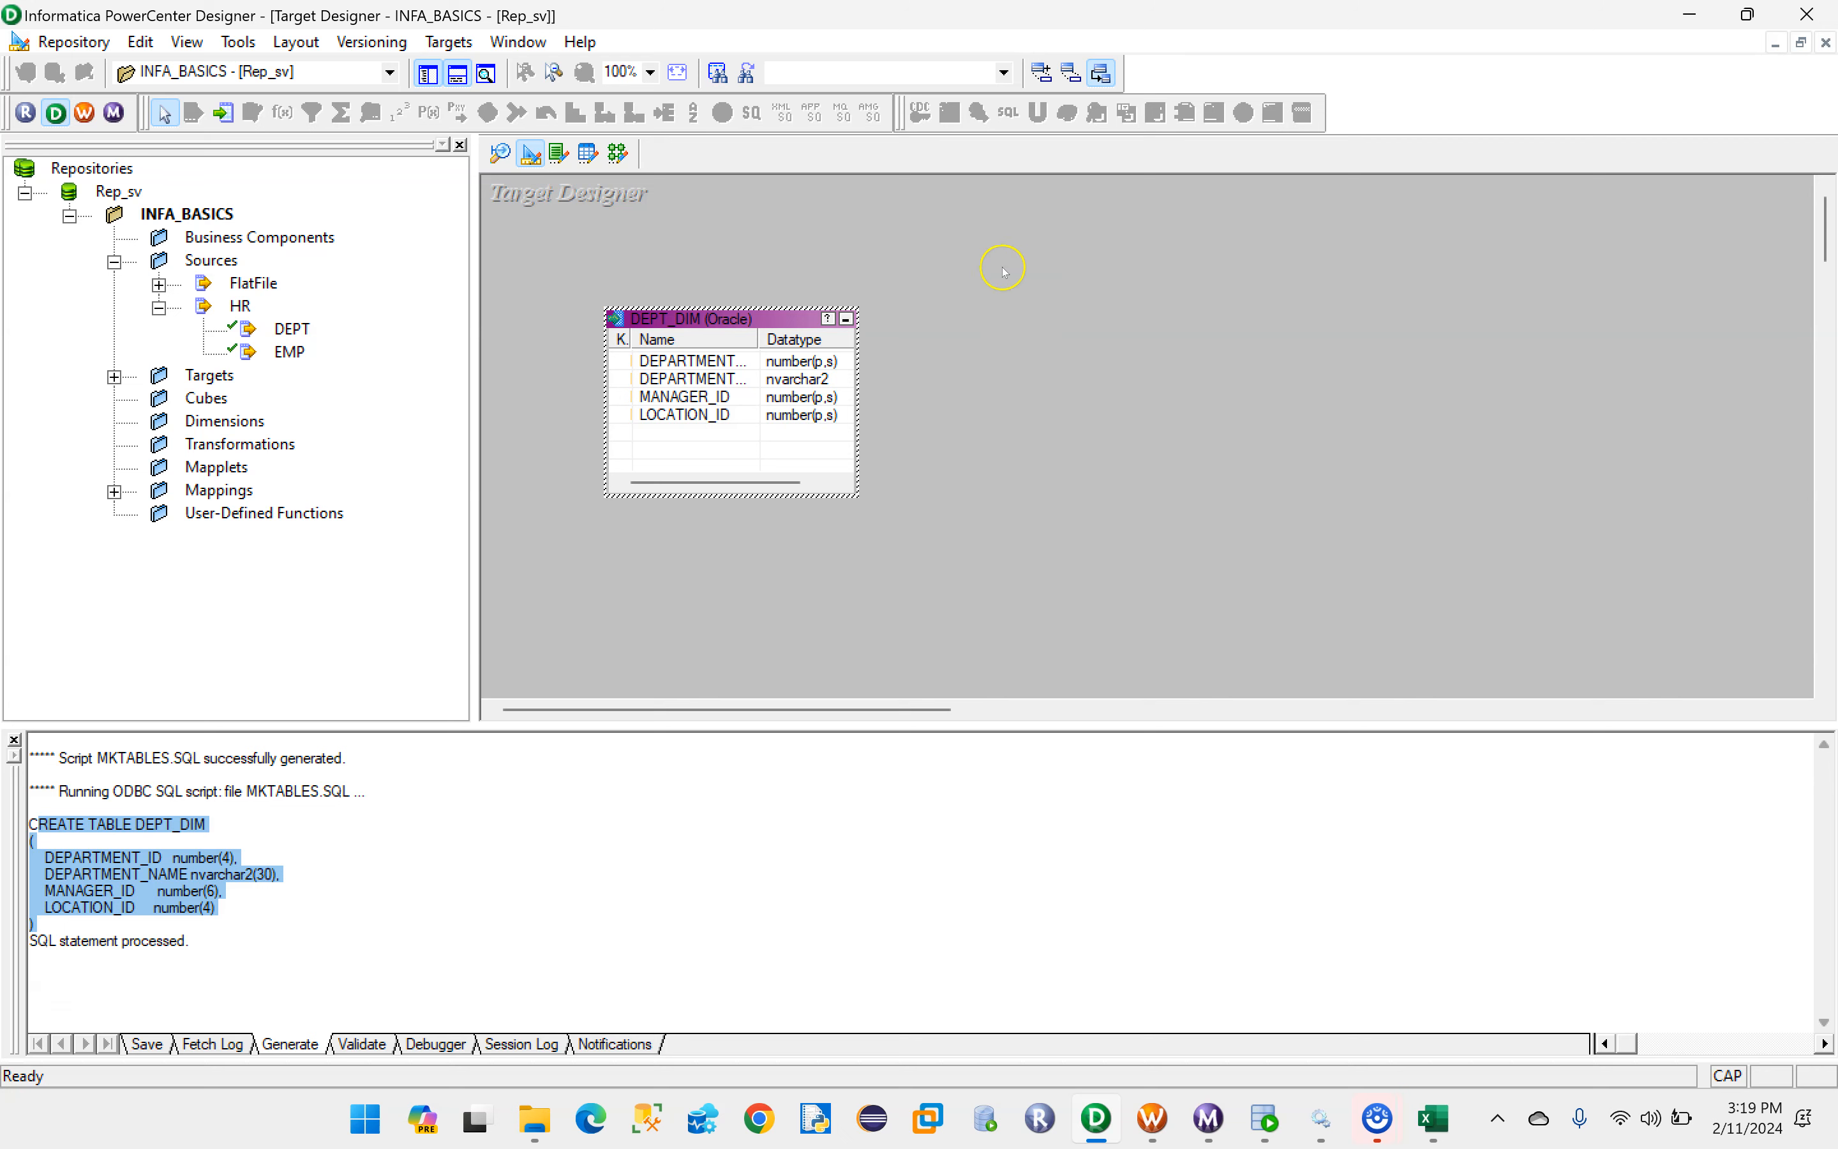
key(ctrl+s)
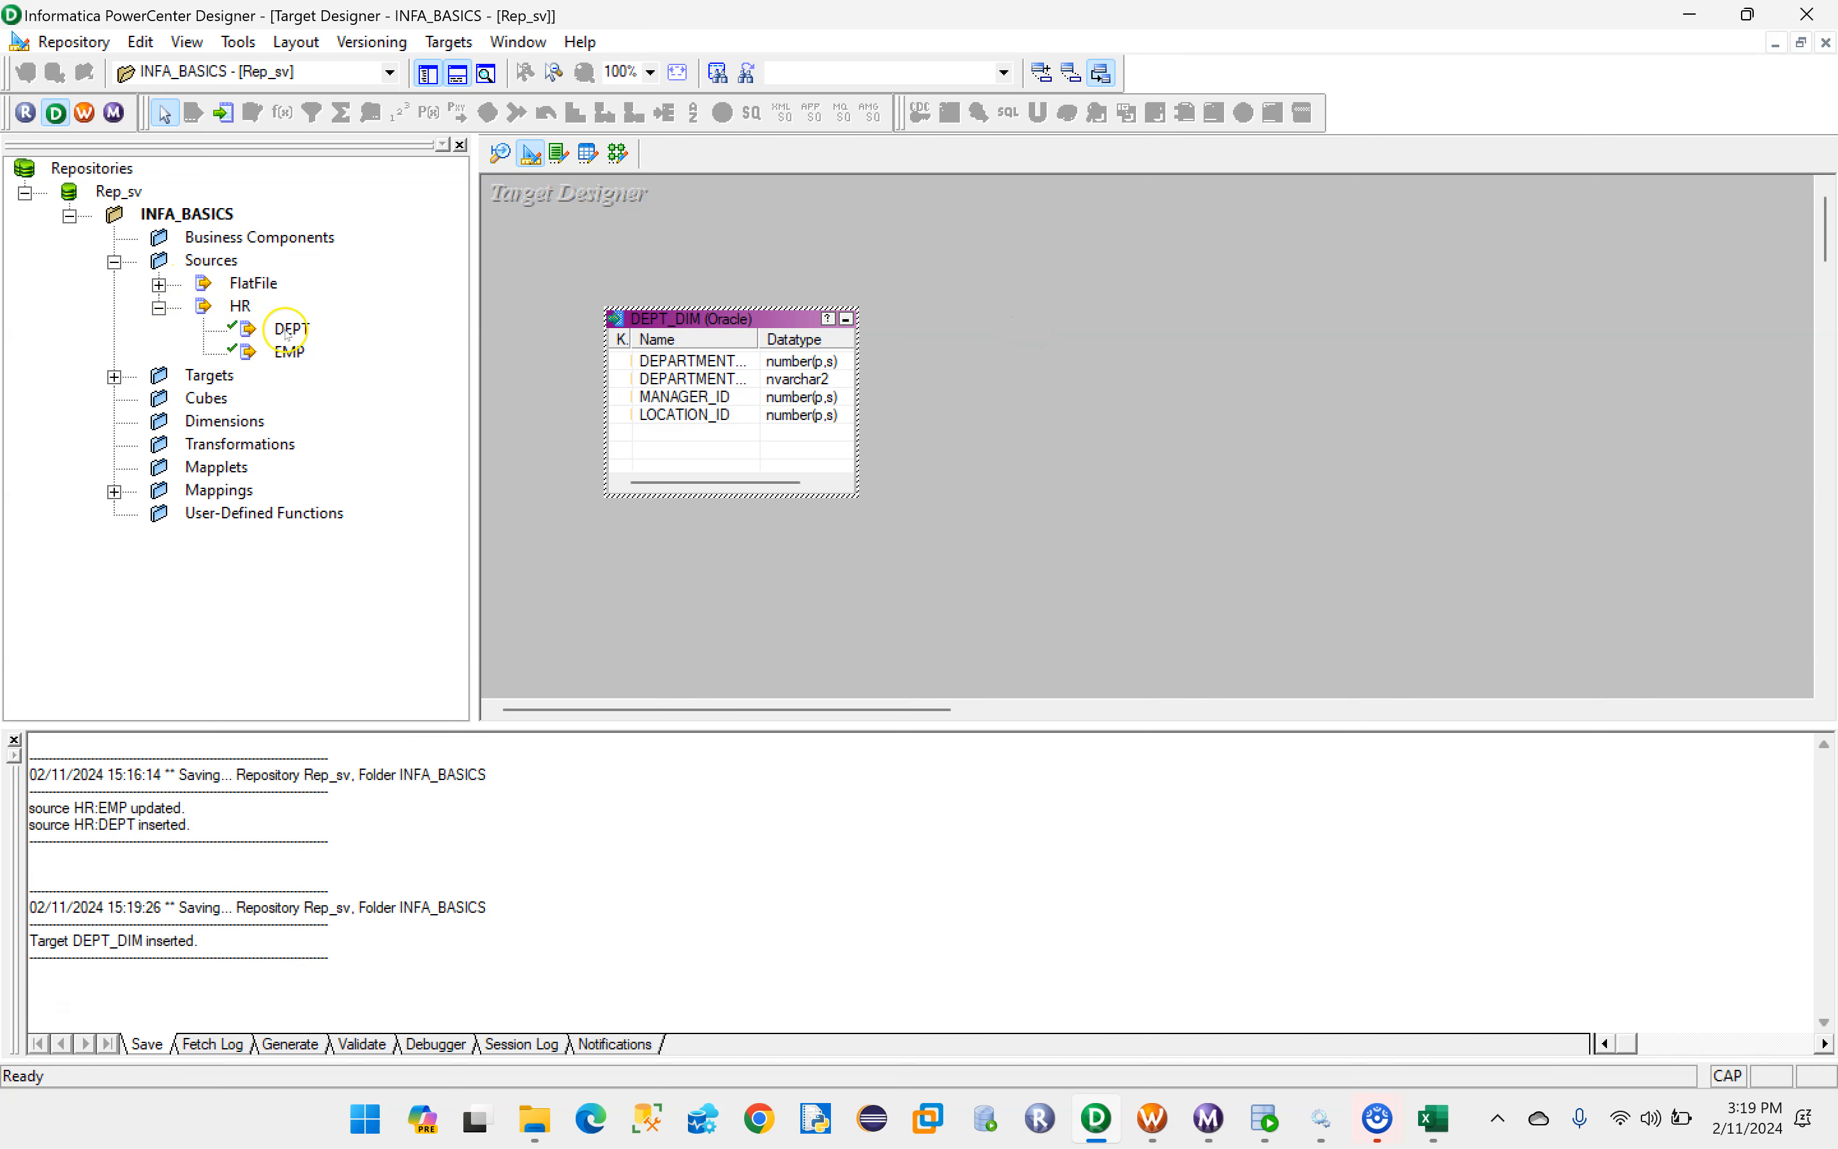
click(114, 376)
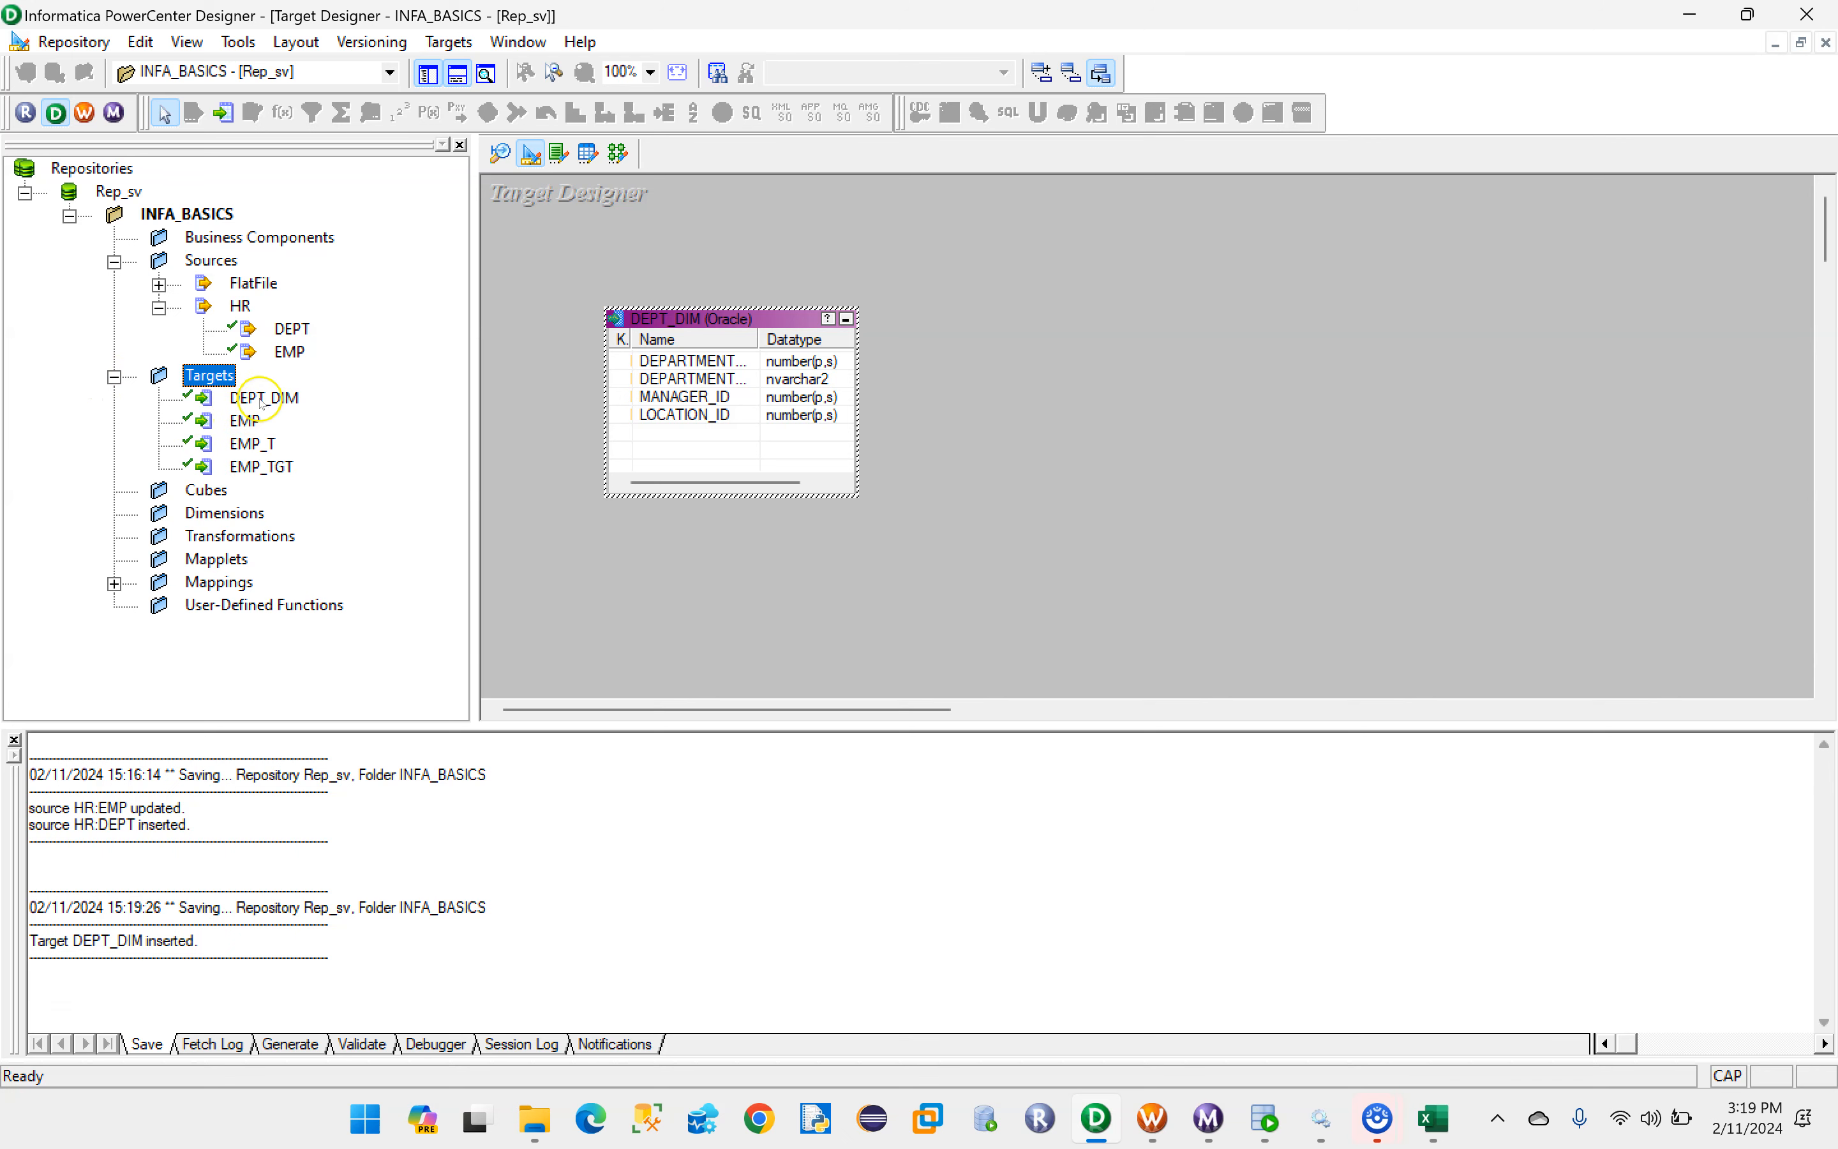
- Create a new mapping named m_loading_LOCATION_ID in Mapping Designer
click(618, 154)
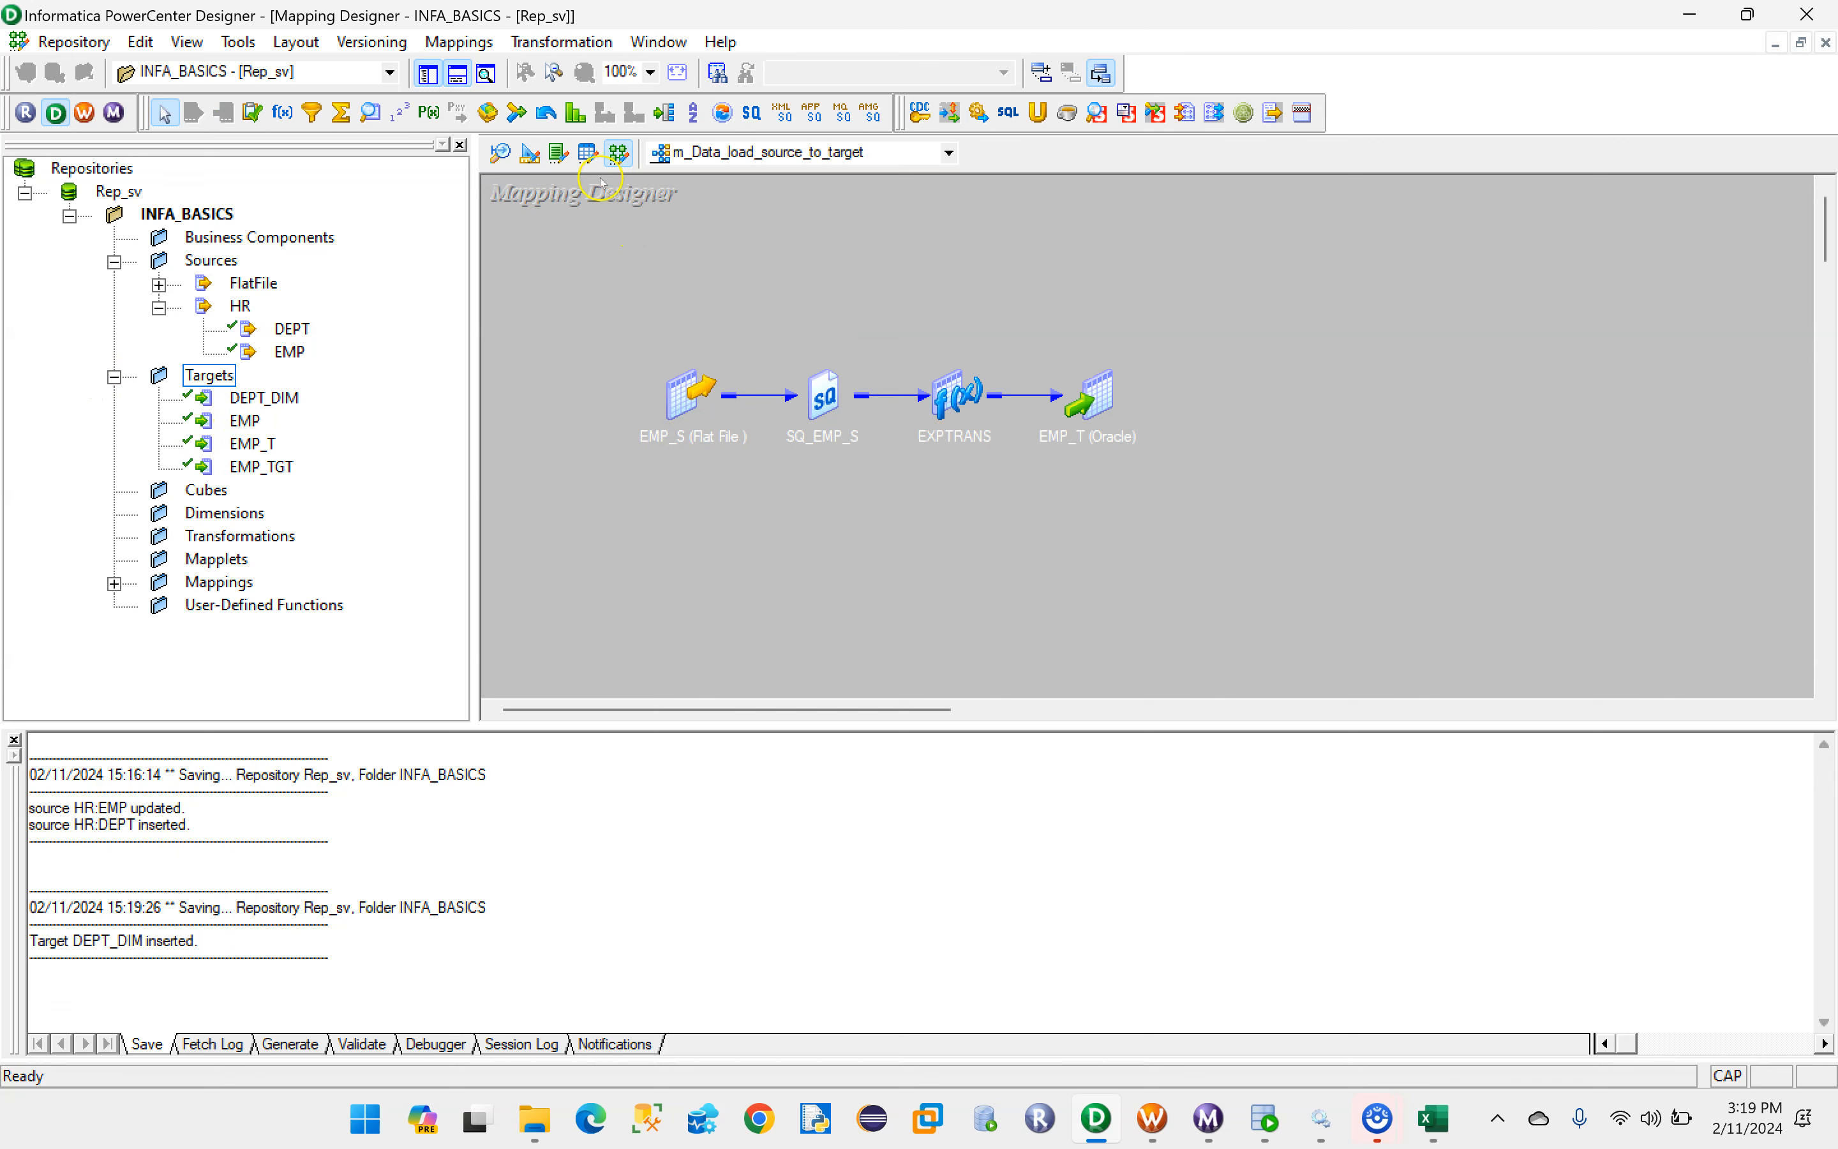
click(459, 42)
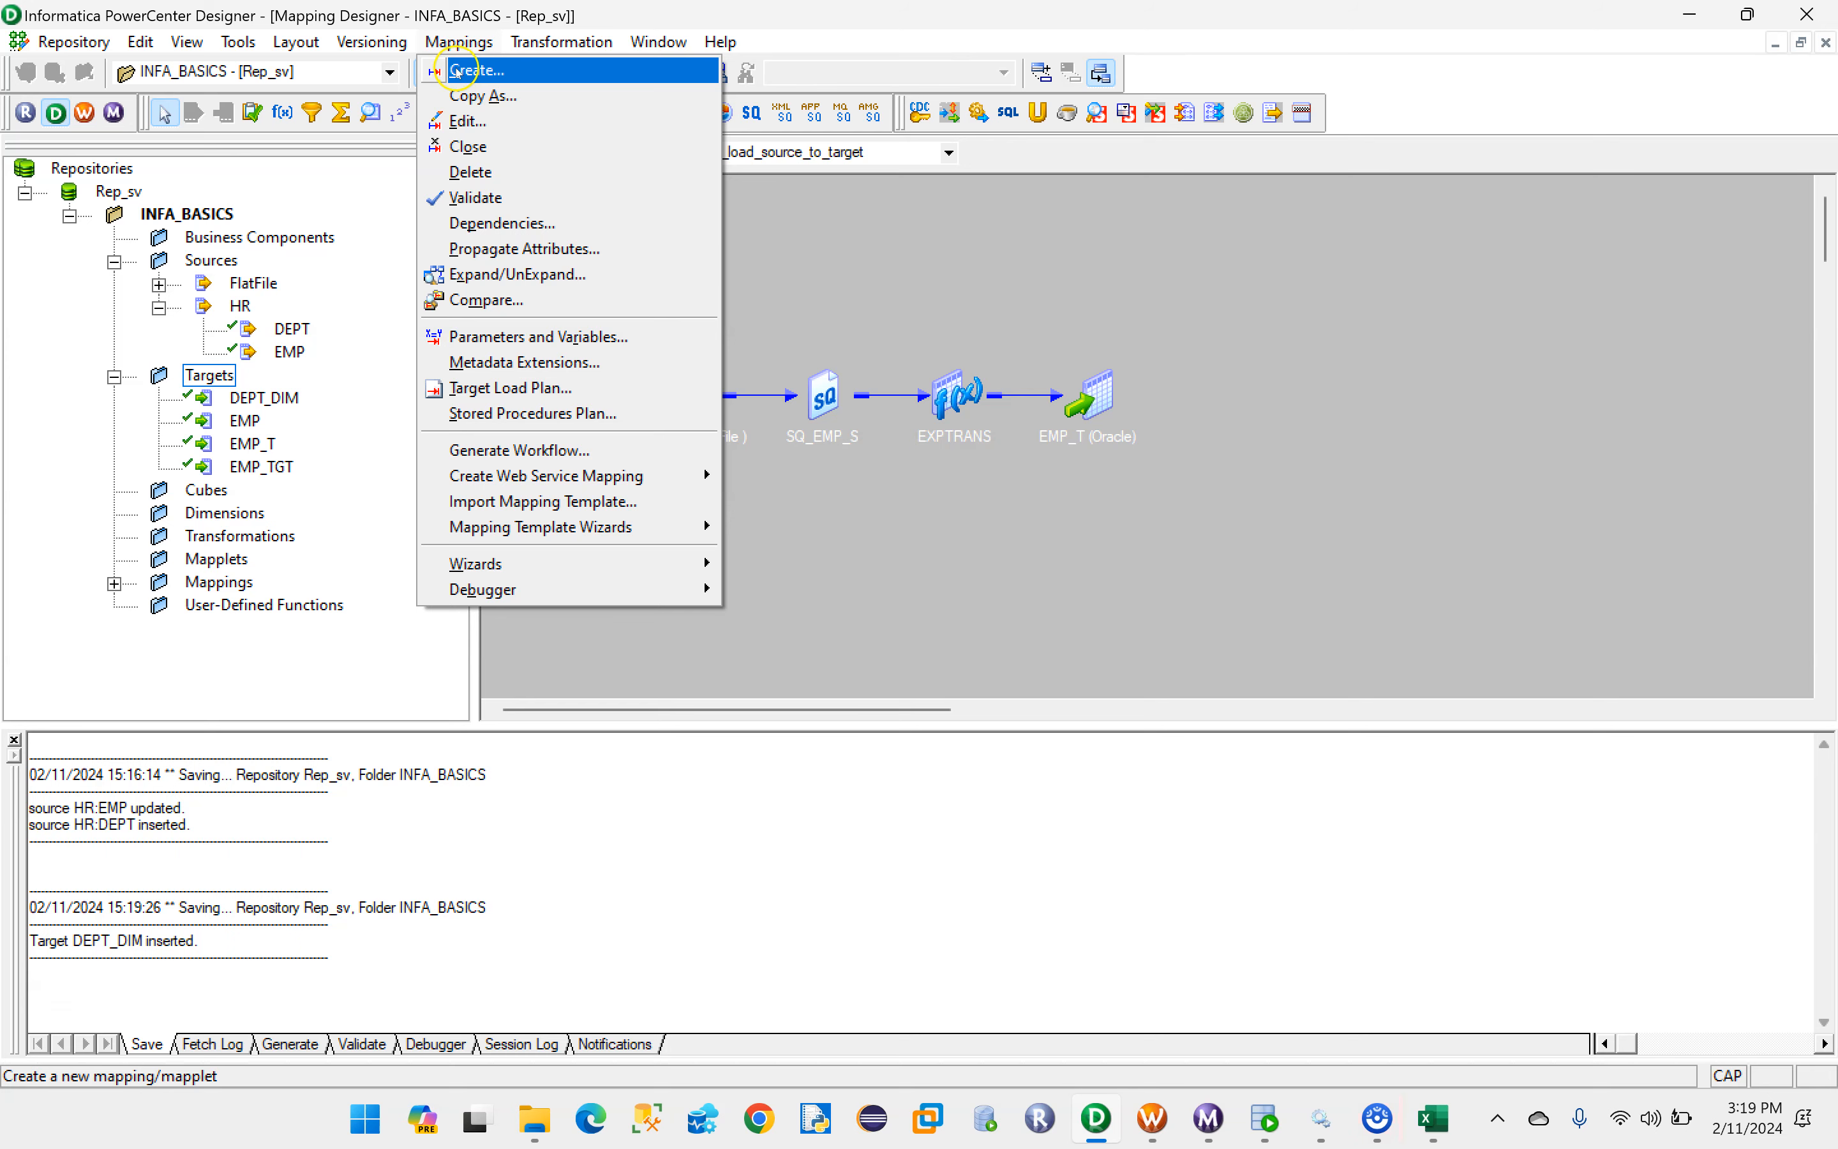
click(836, 267)
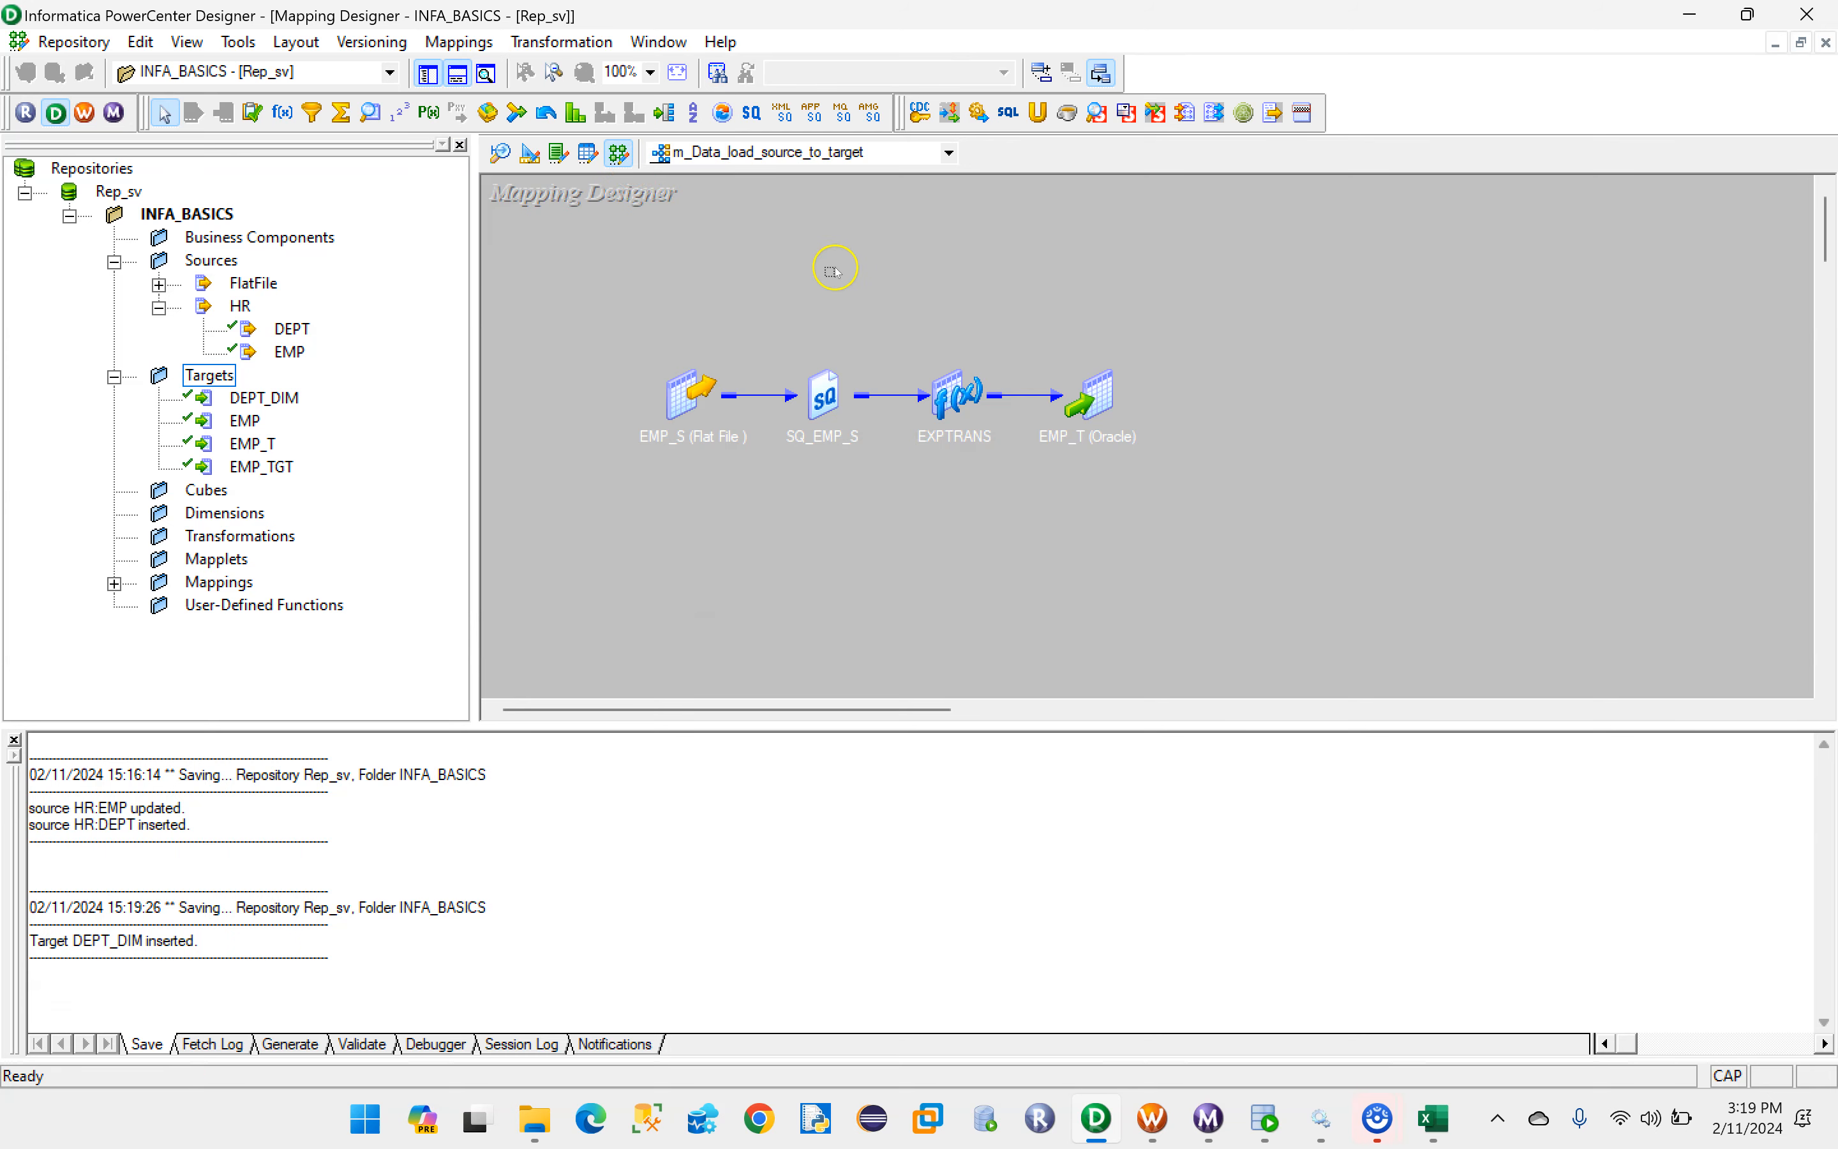
click(459, 42)
click(456, 72)
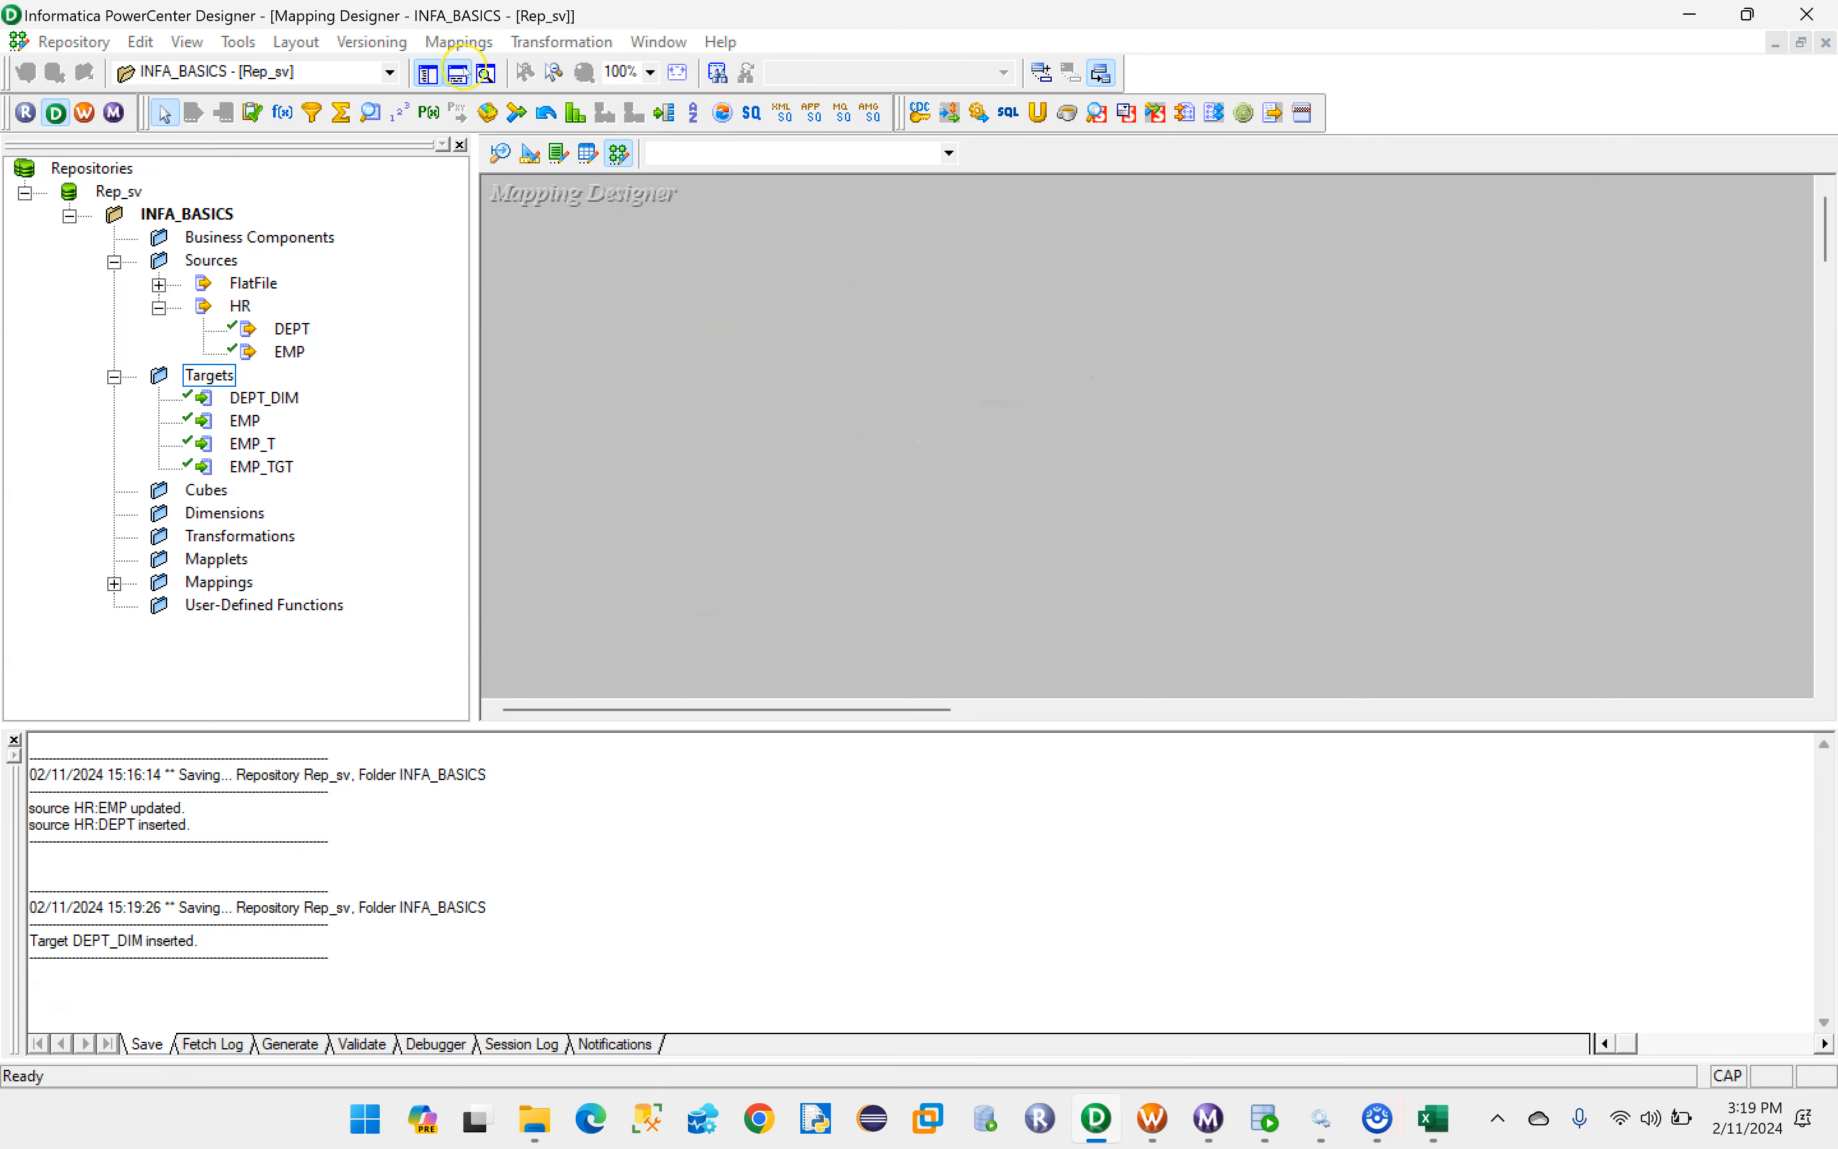
key(Caps_Lock)
text(m)
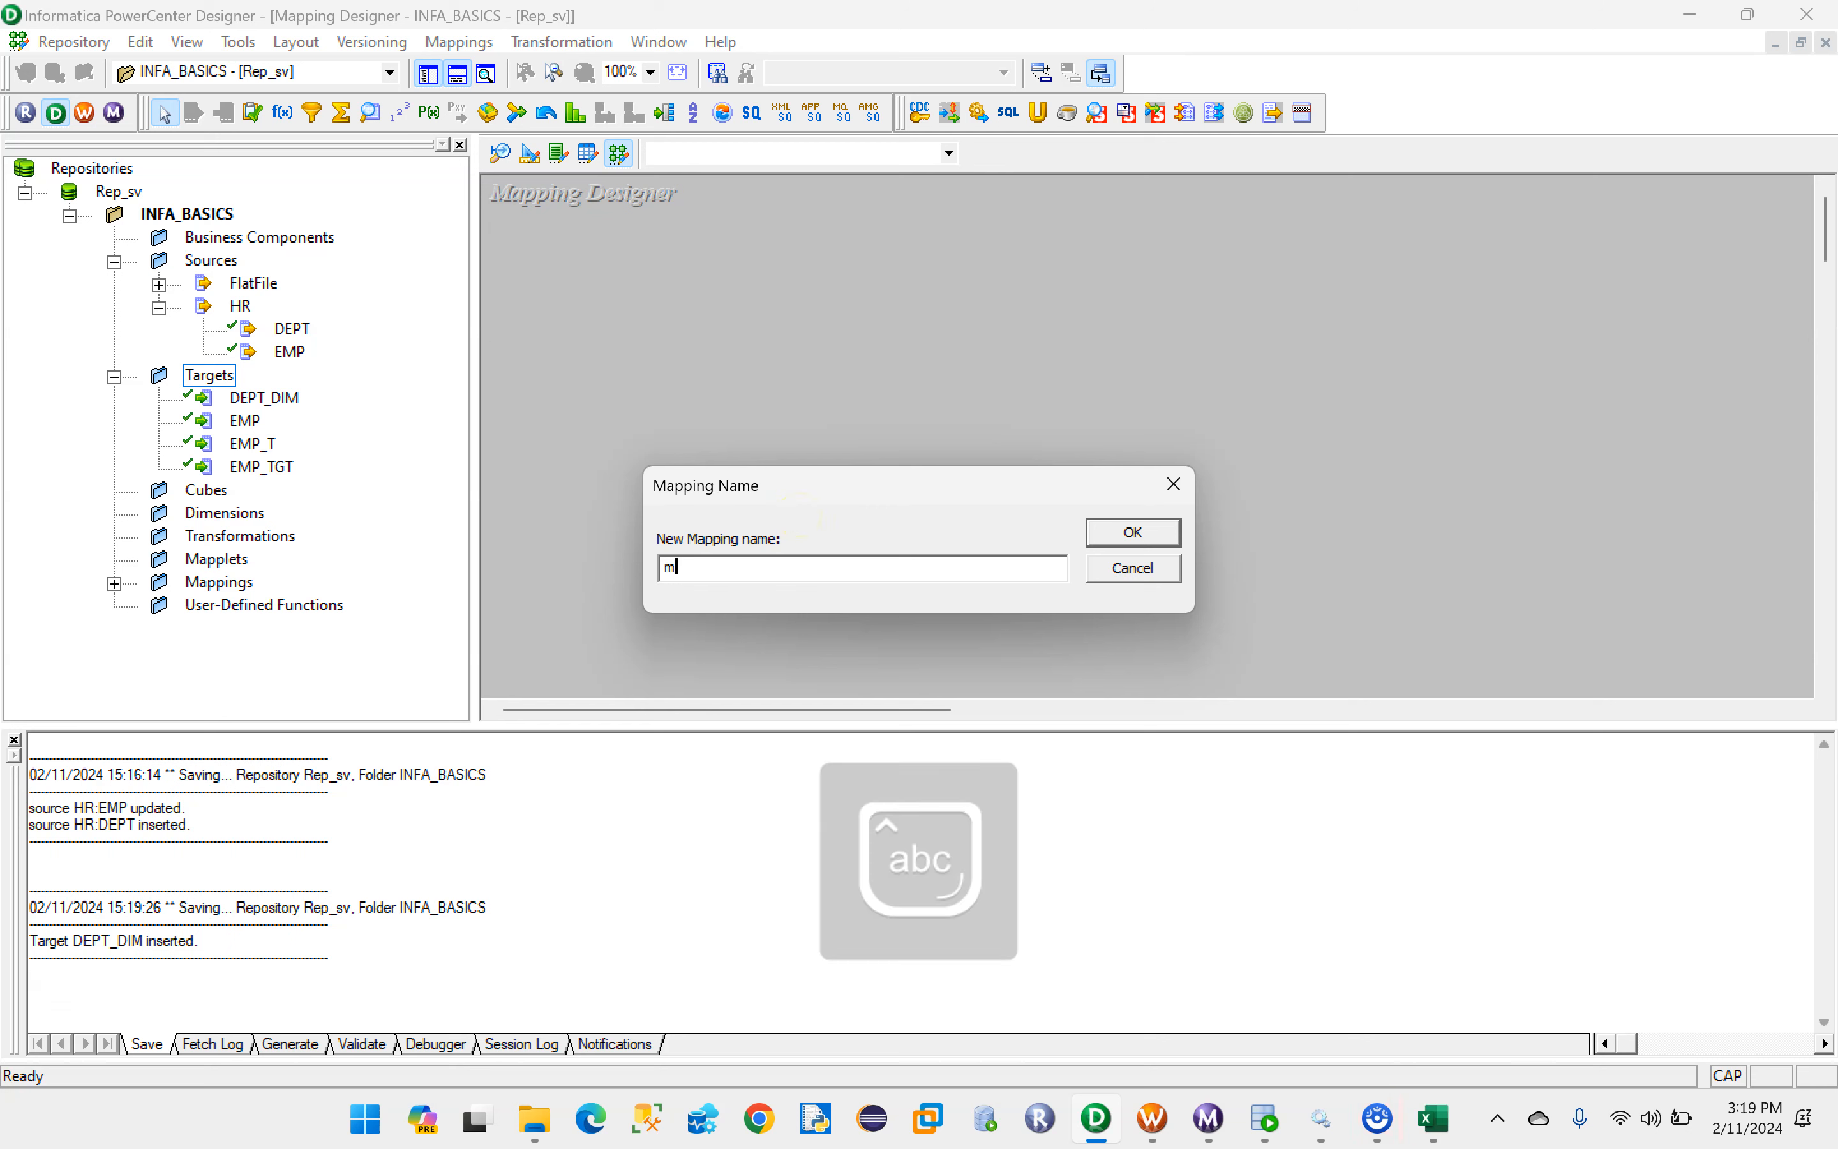
text(_loading_)
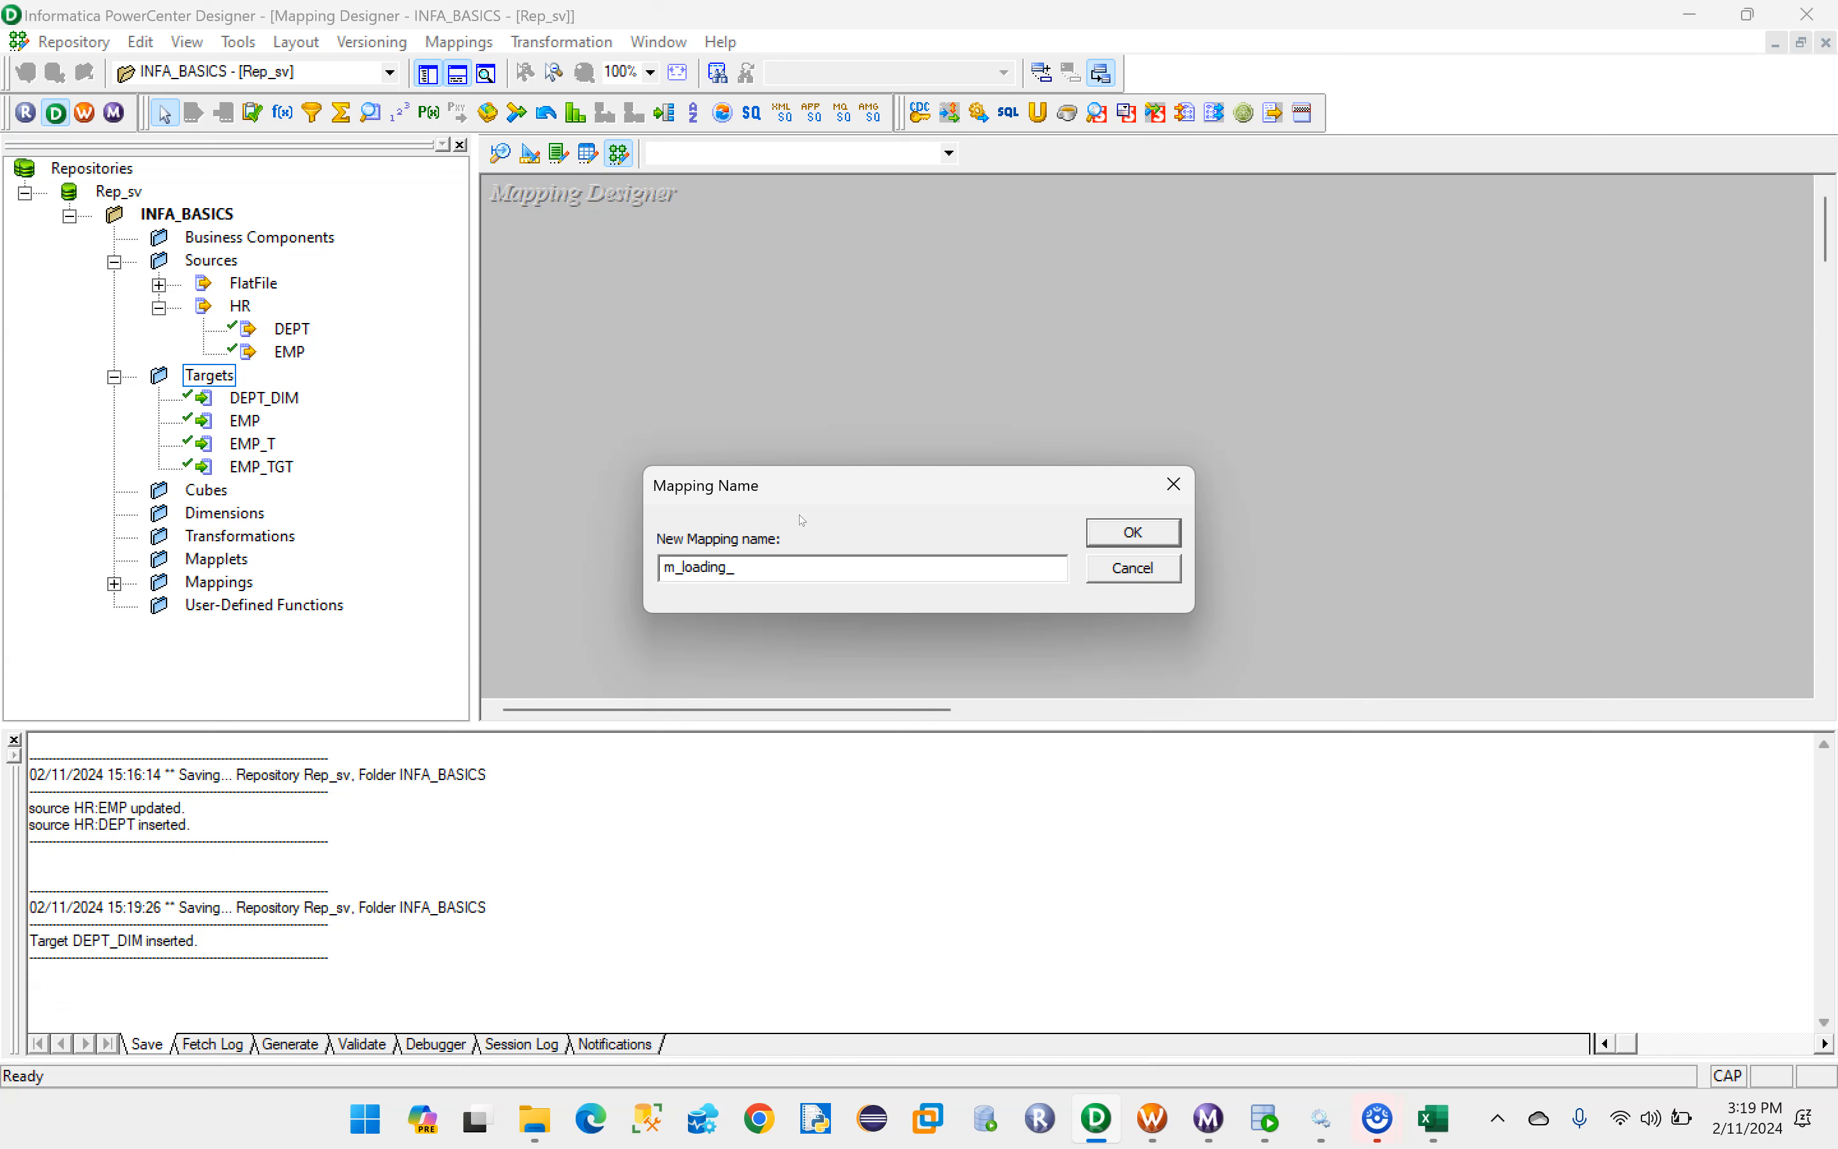
key(Caps_Lock)
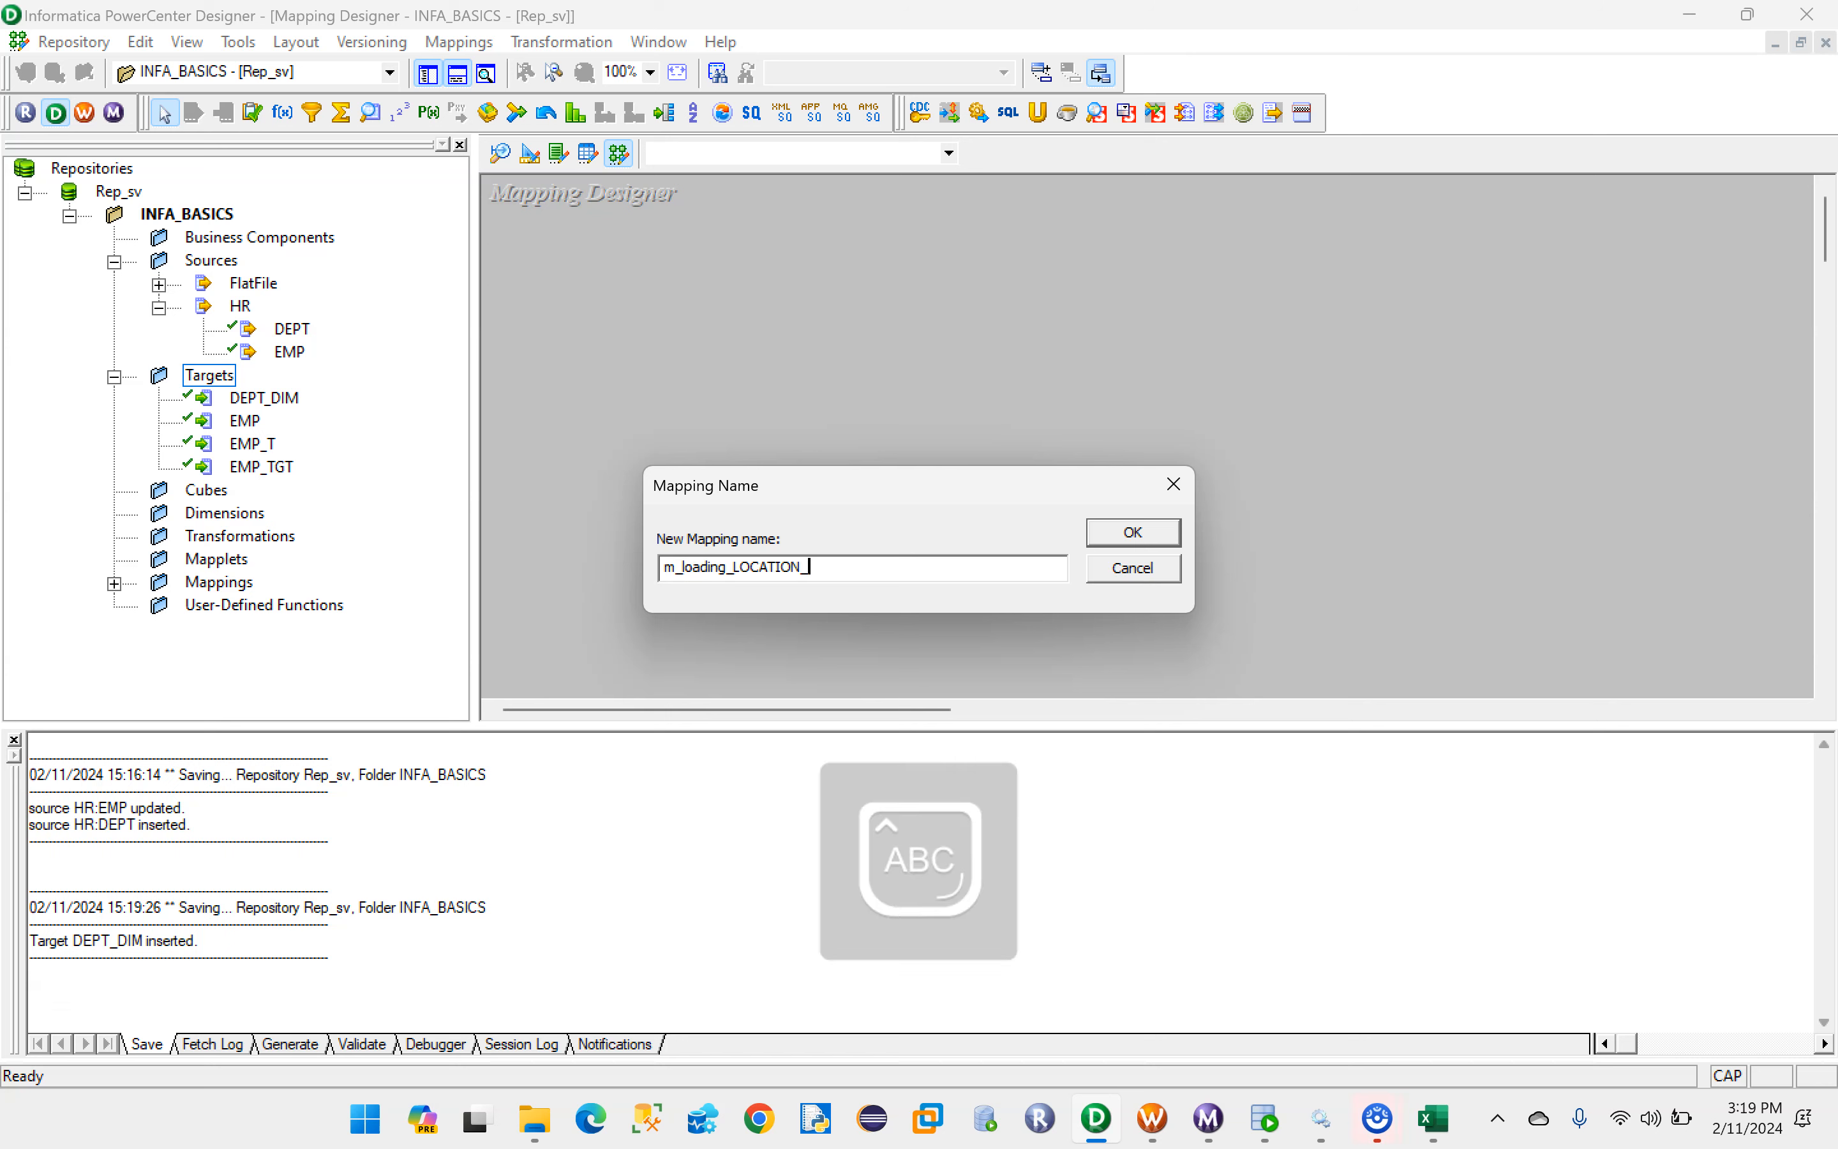
click(1116, 534)
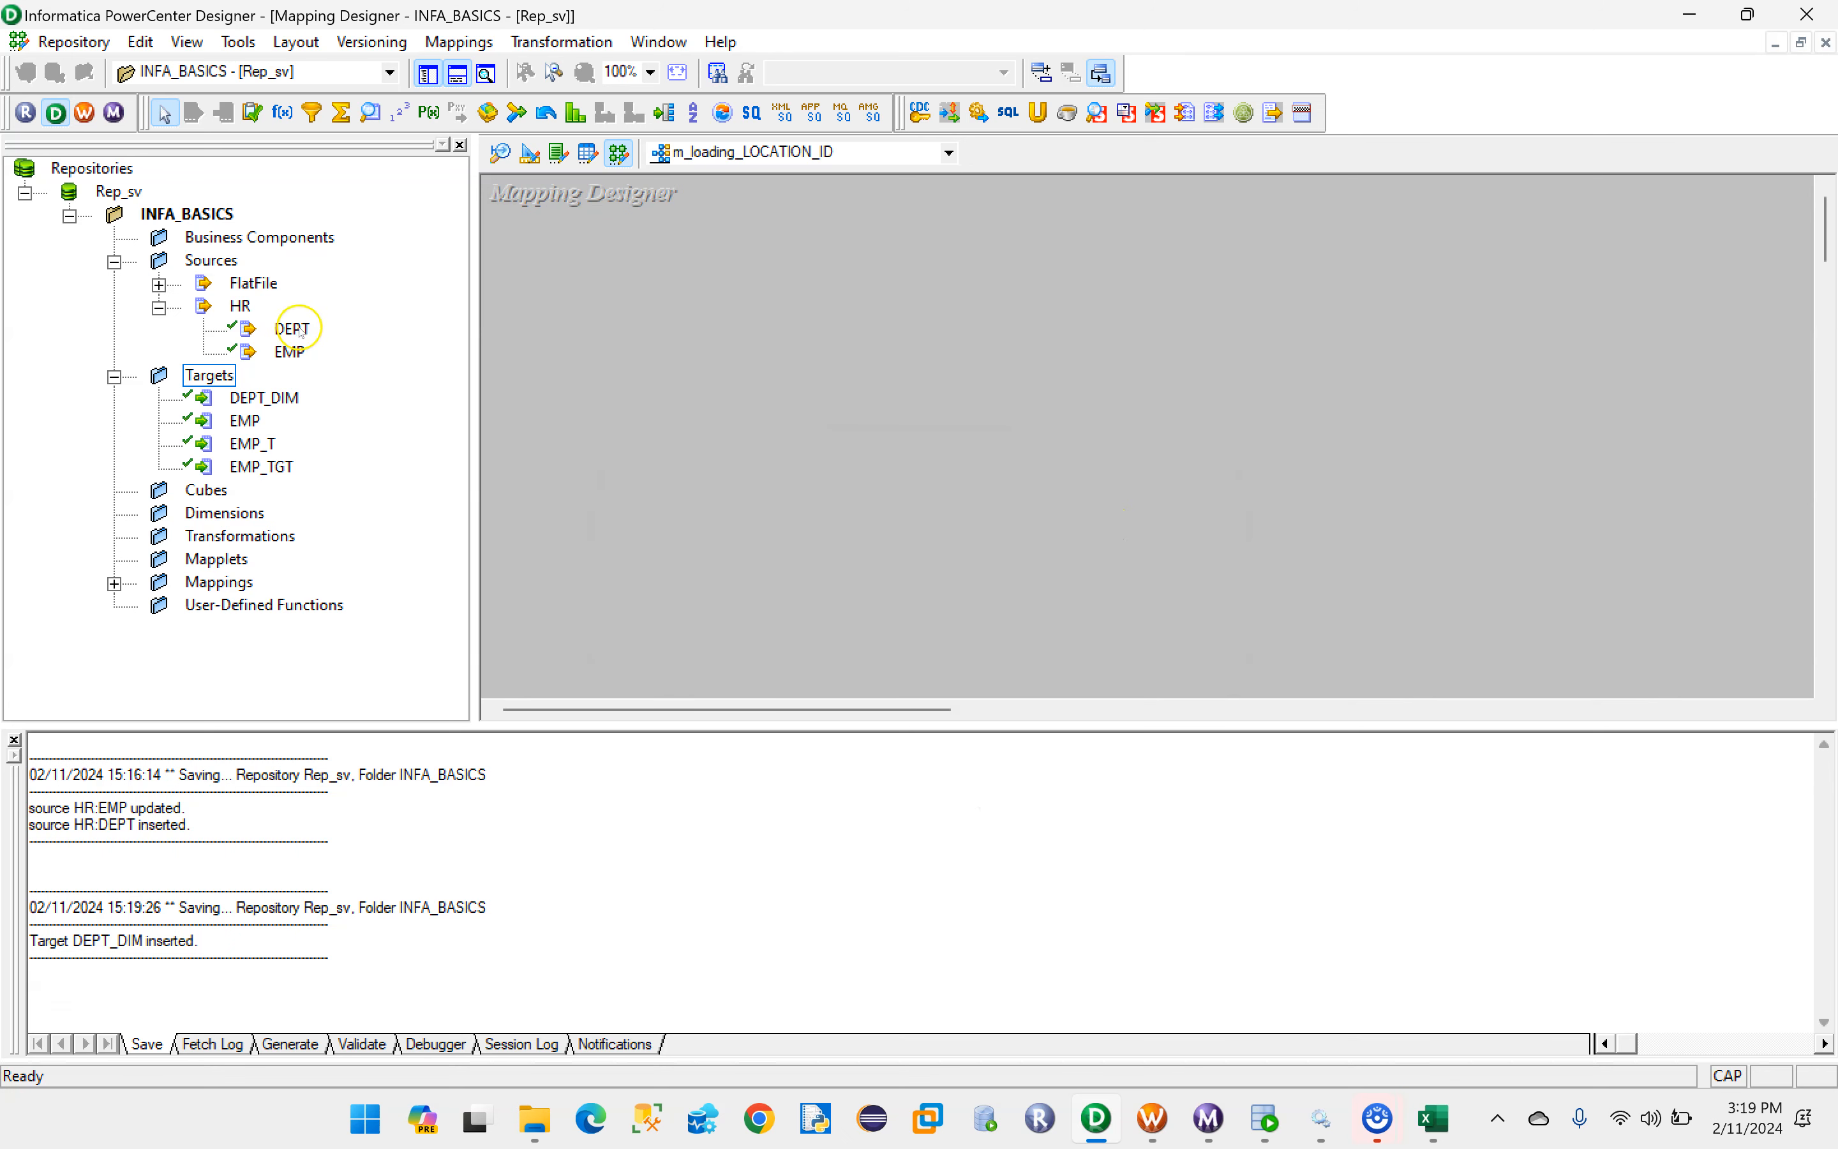
- Add the HR DEPT source and the DEPT_DIM target to the mapping, and separate DEPT from its source qualifier
drag(293, 328, 616, 332)
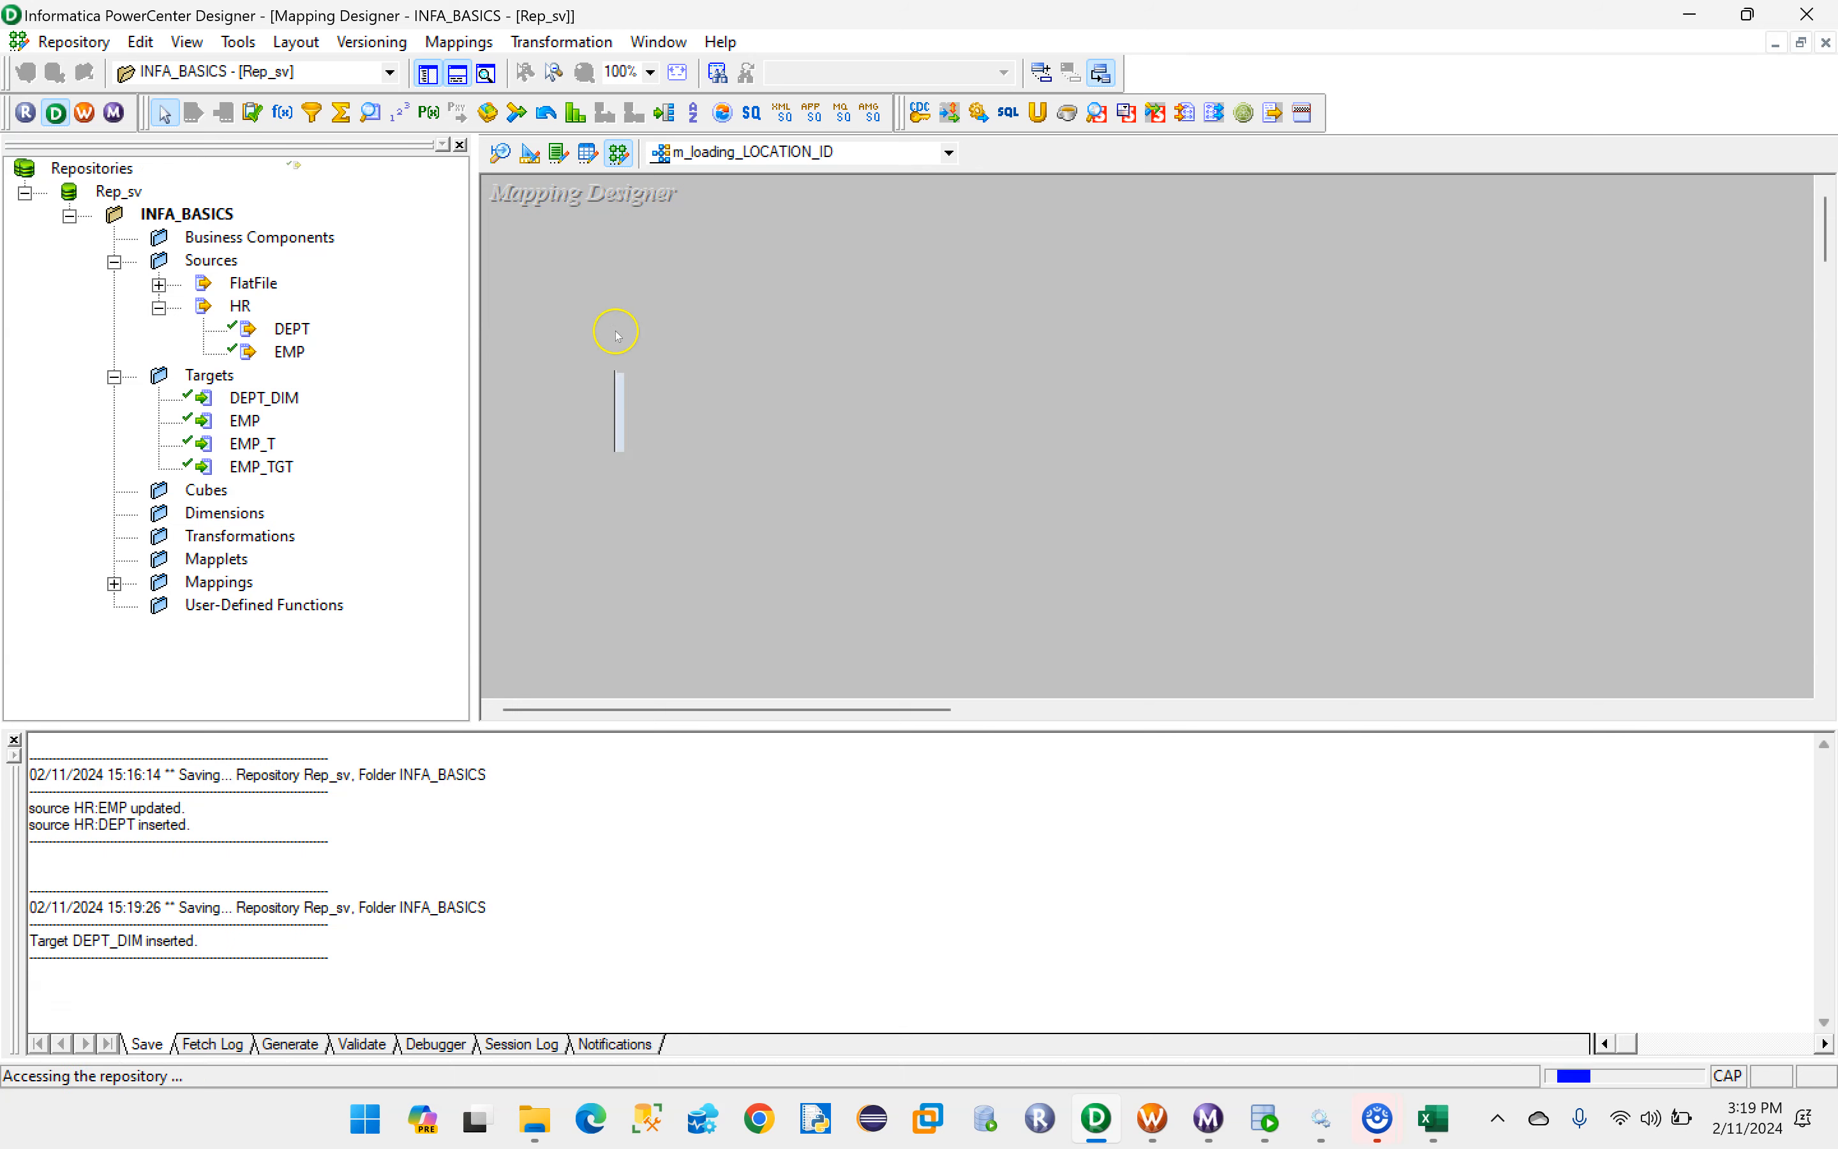
drag(264, 398, 1523, 416)
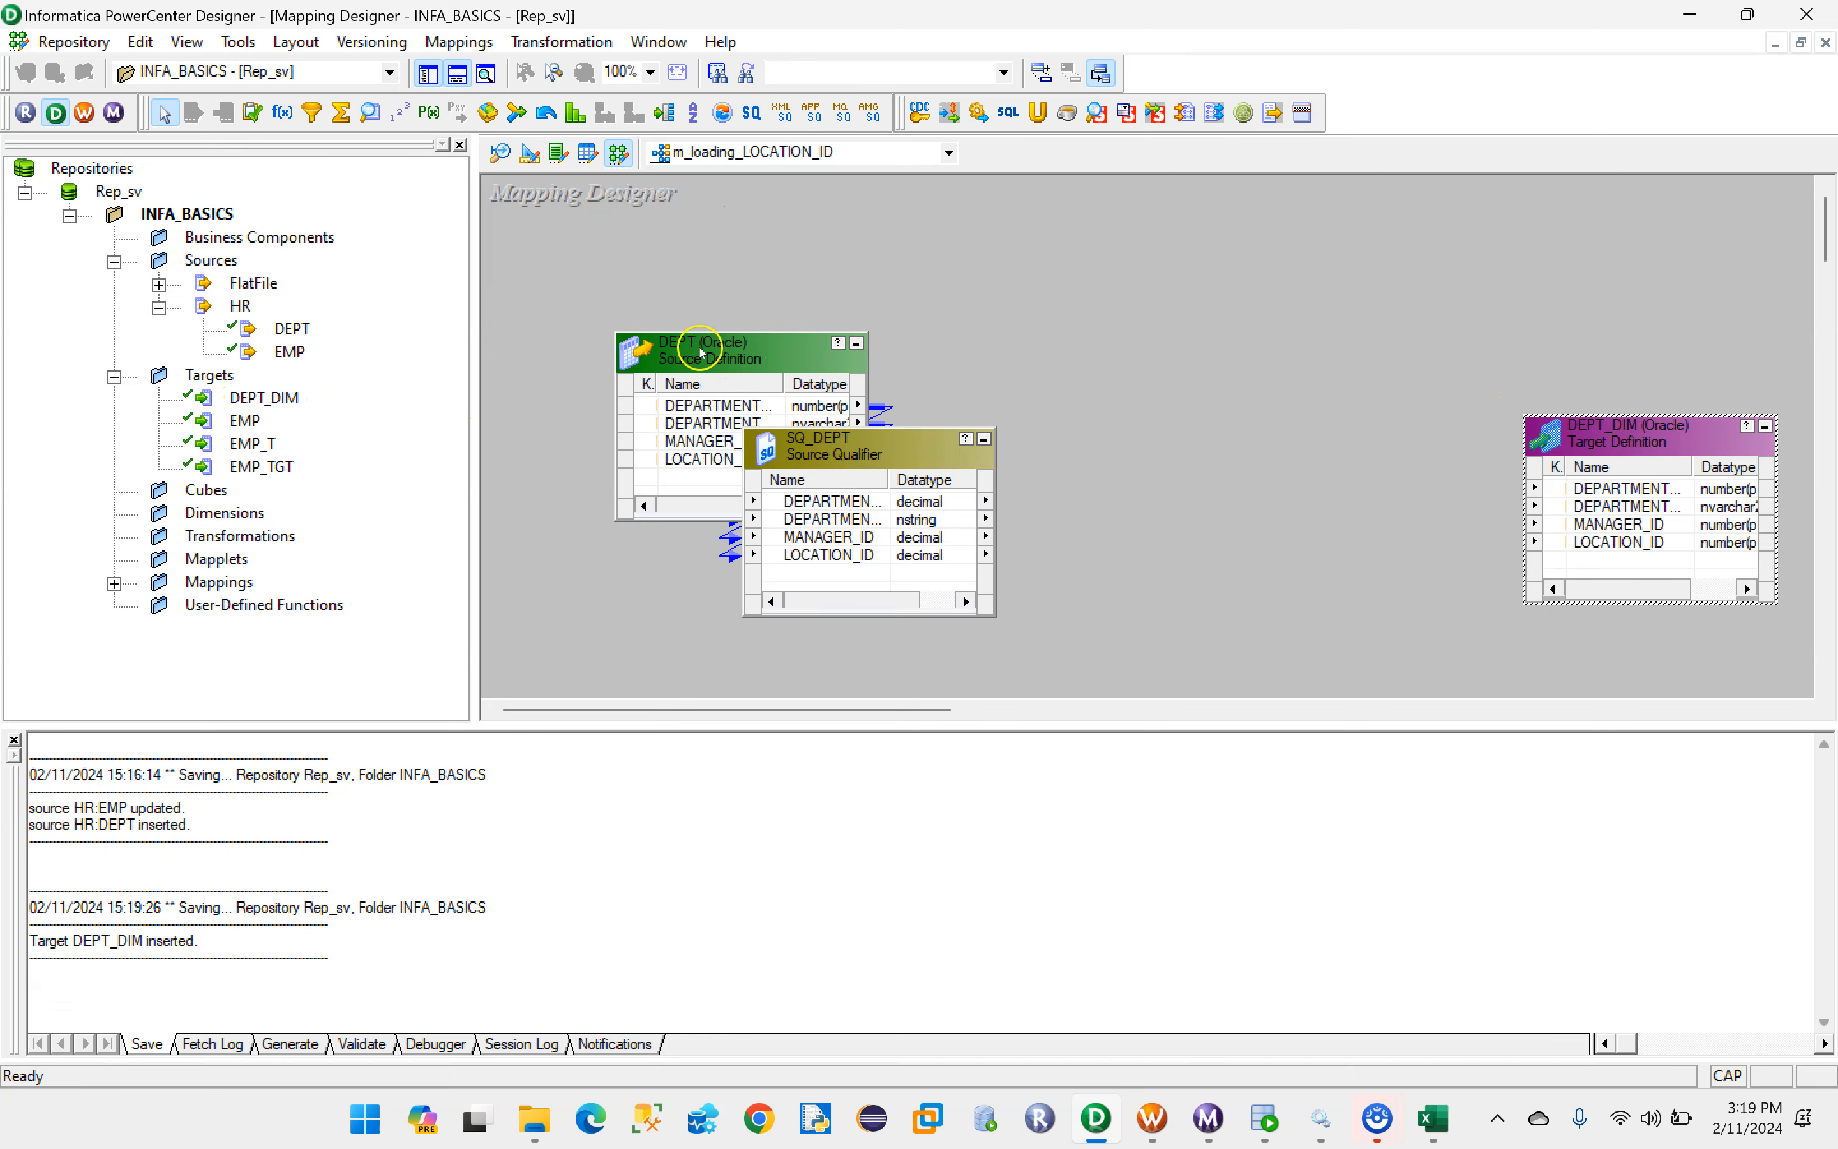
drag(815, 373, 705, 420)
drag(821, 437, 918, 399)
- Add an Expression transformation between SQ_DEPT and DEPT_DIM, and link all four SQ_DEPT ports into it
click(291, 119)
mouse_move(1156, 384)
mouse_down()
mouse_move(1346, 623)
mouse_move(1398, 646)
mouse_up()
click(917, 461)
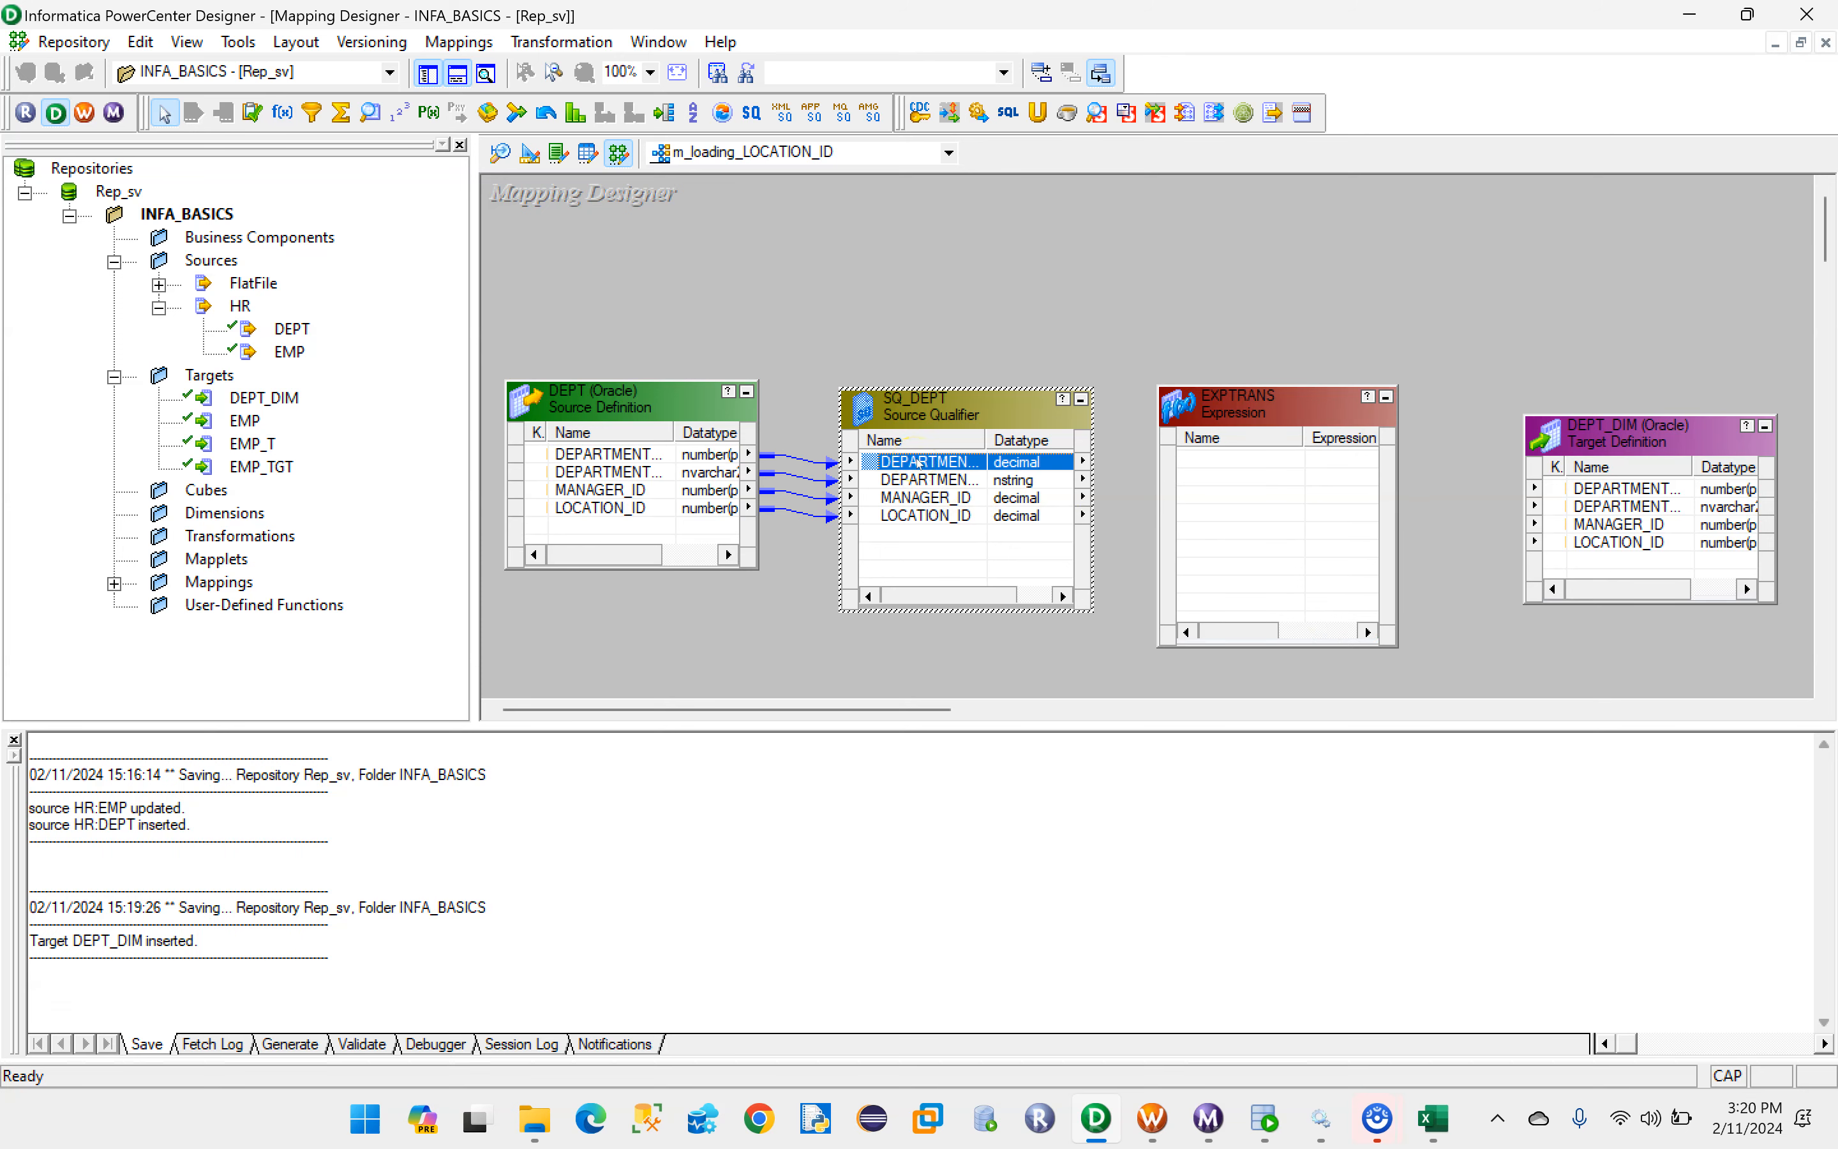
ctrl+click(920, 515)
click(913, 459)
drag(915, 478, 1219, 466)
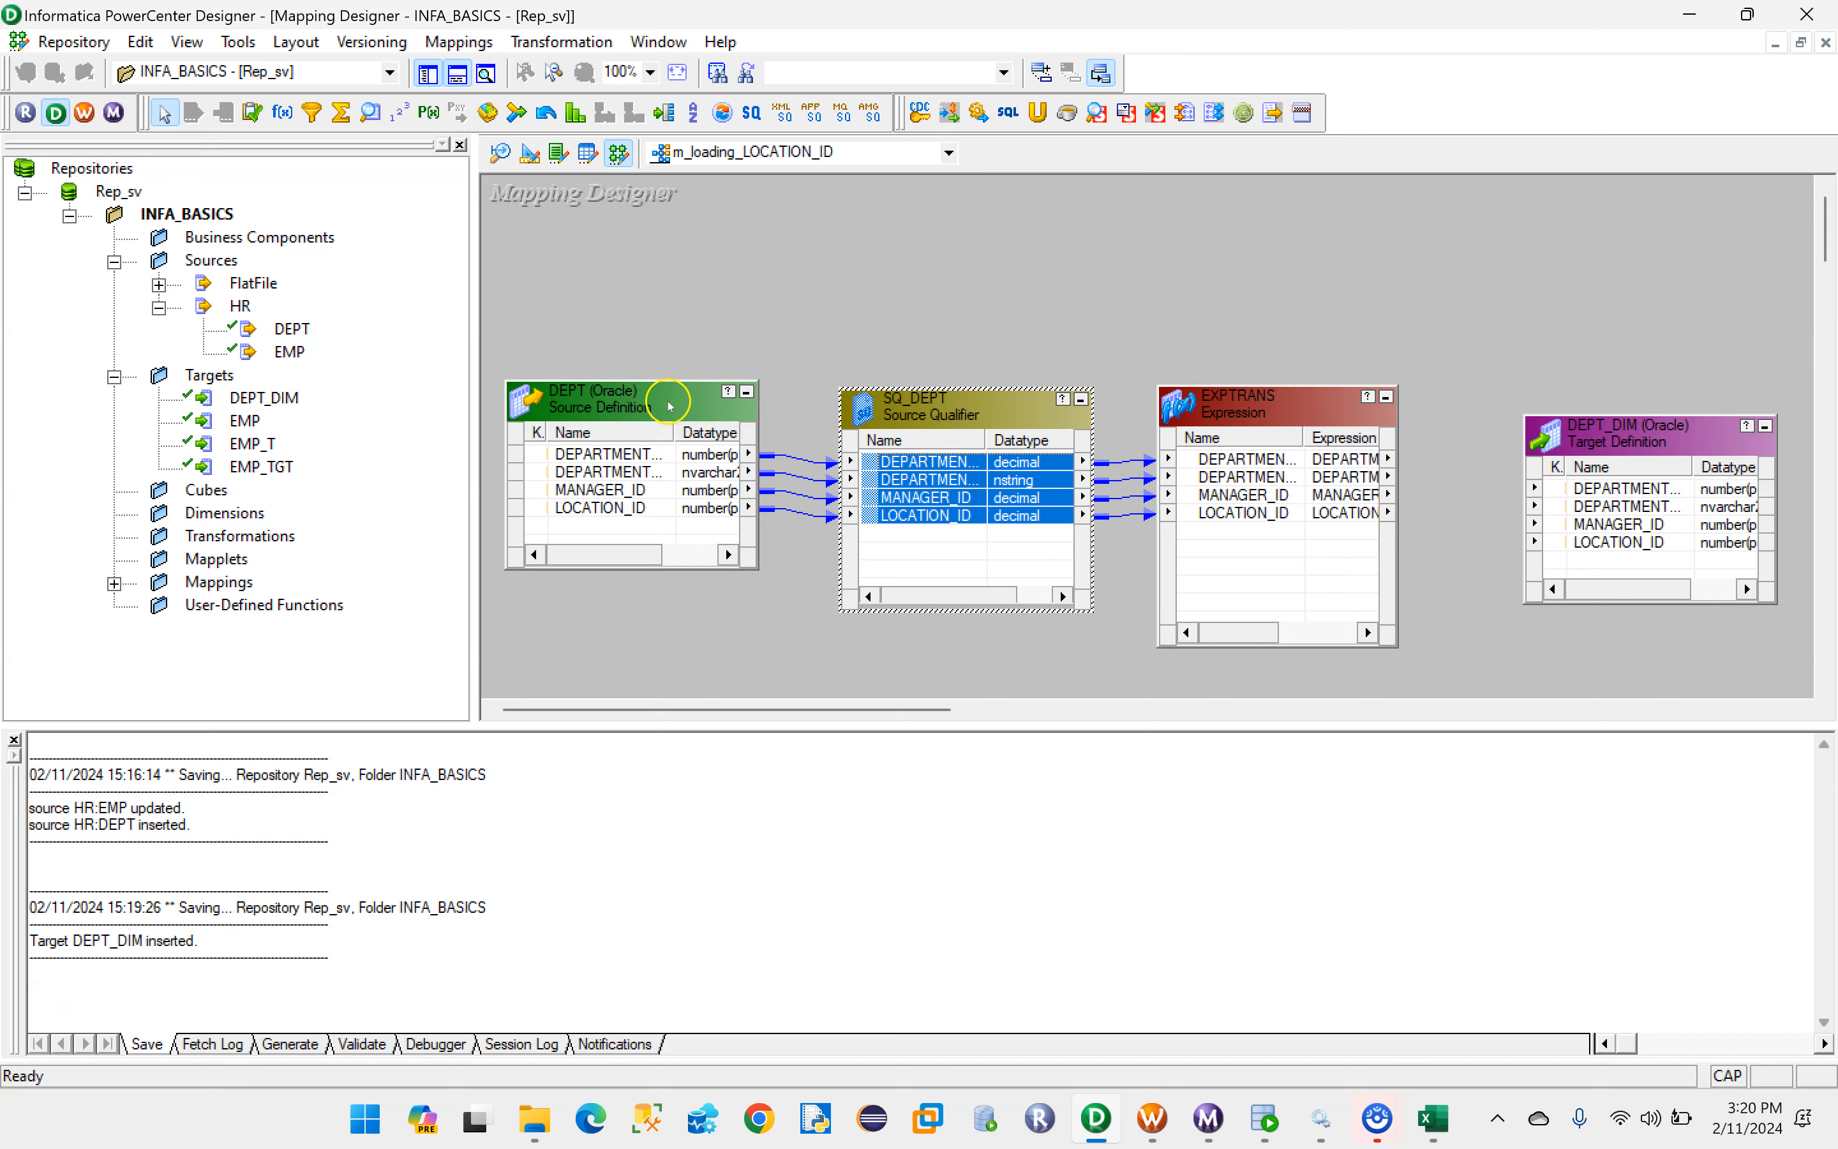
- Narrow the repository navigator and rearrange the mapping objects to leave room between EXPTRANS and DEPT_DIM
drag(683, 408, 611, 414)
drag(474, 373, 204, 374)
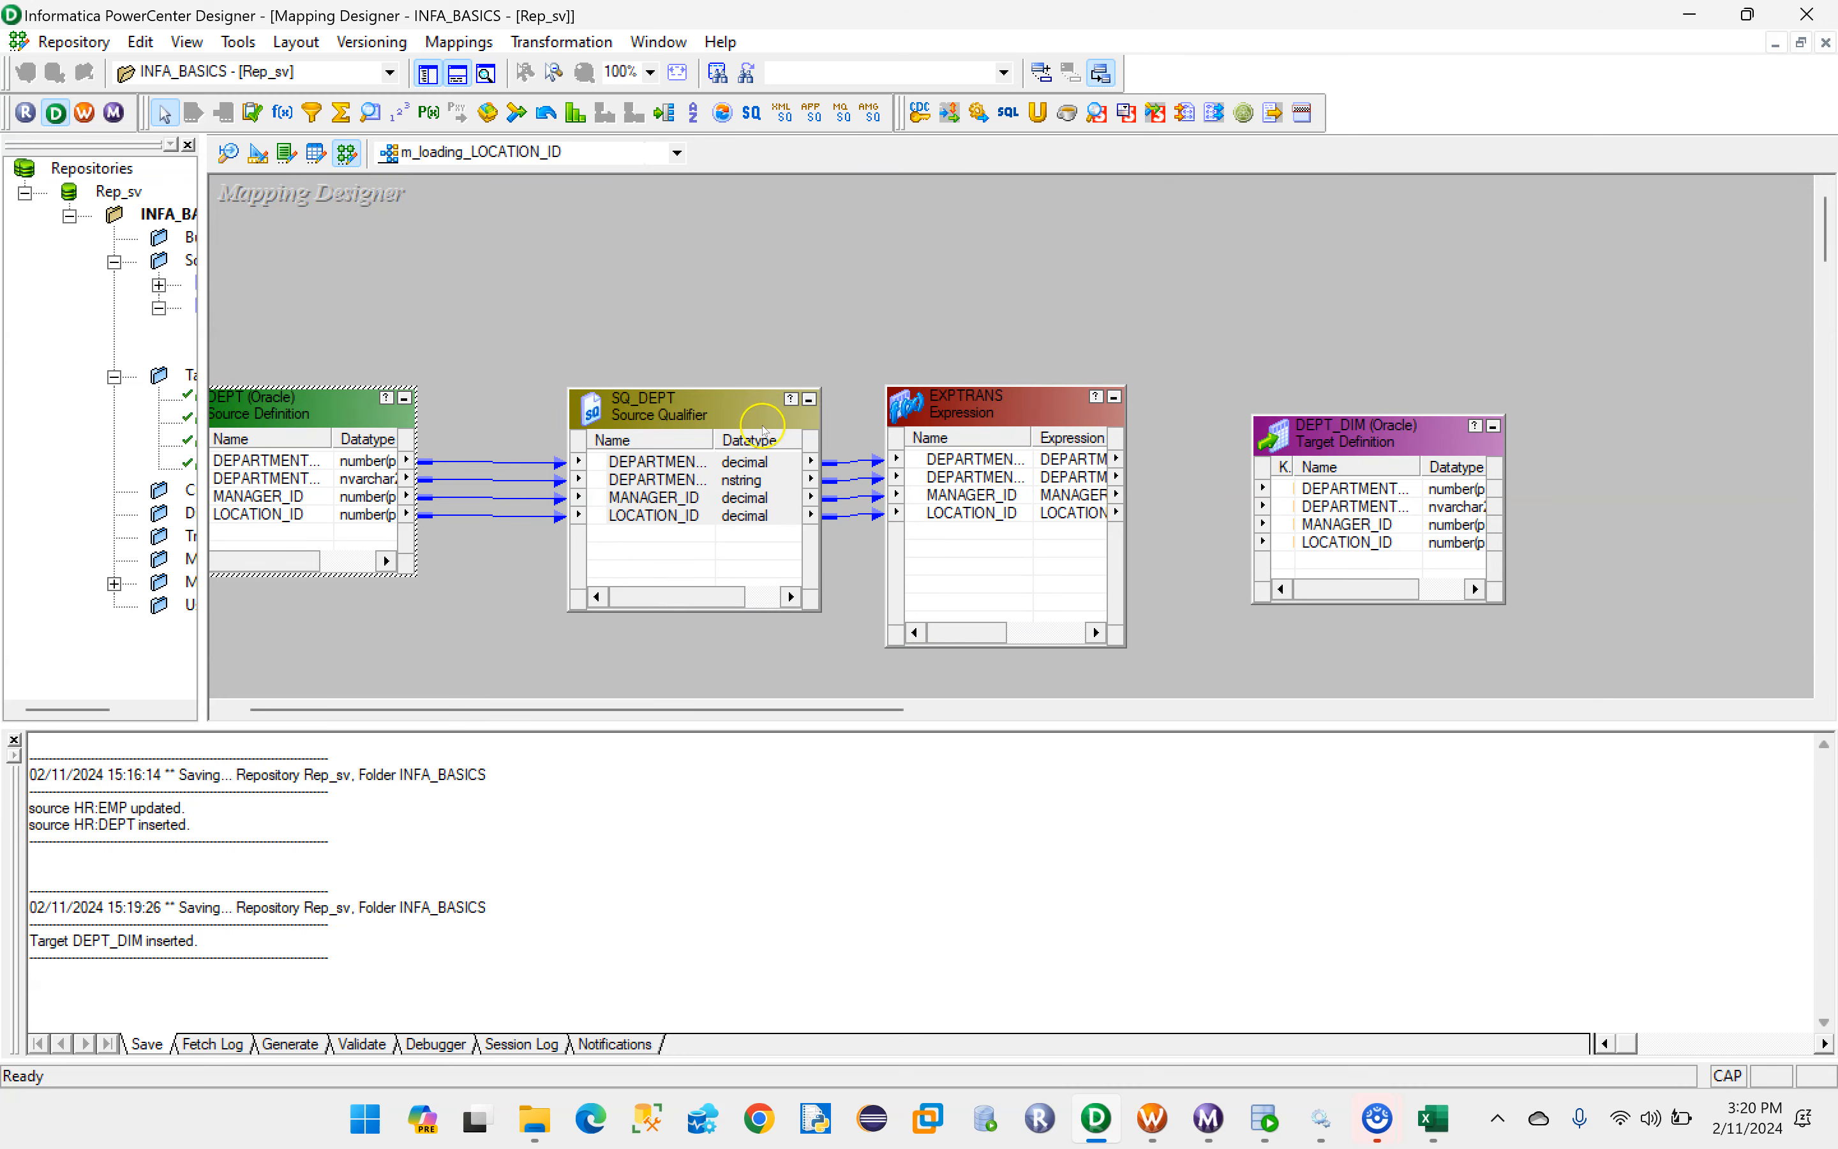
drag(760, 416, 673, 415)
drag(1003, 416, 892, 413)
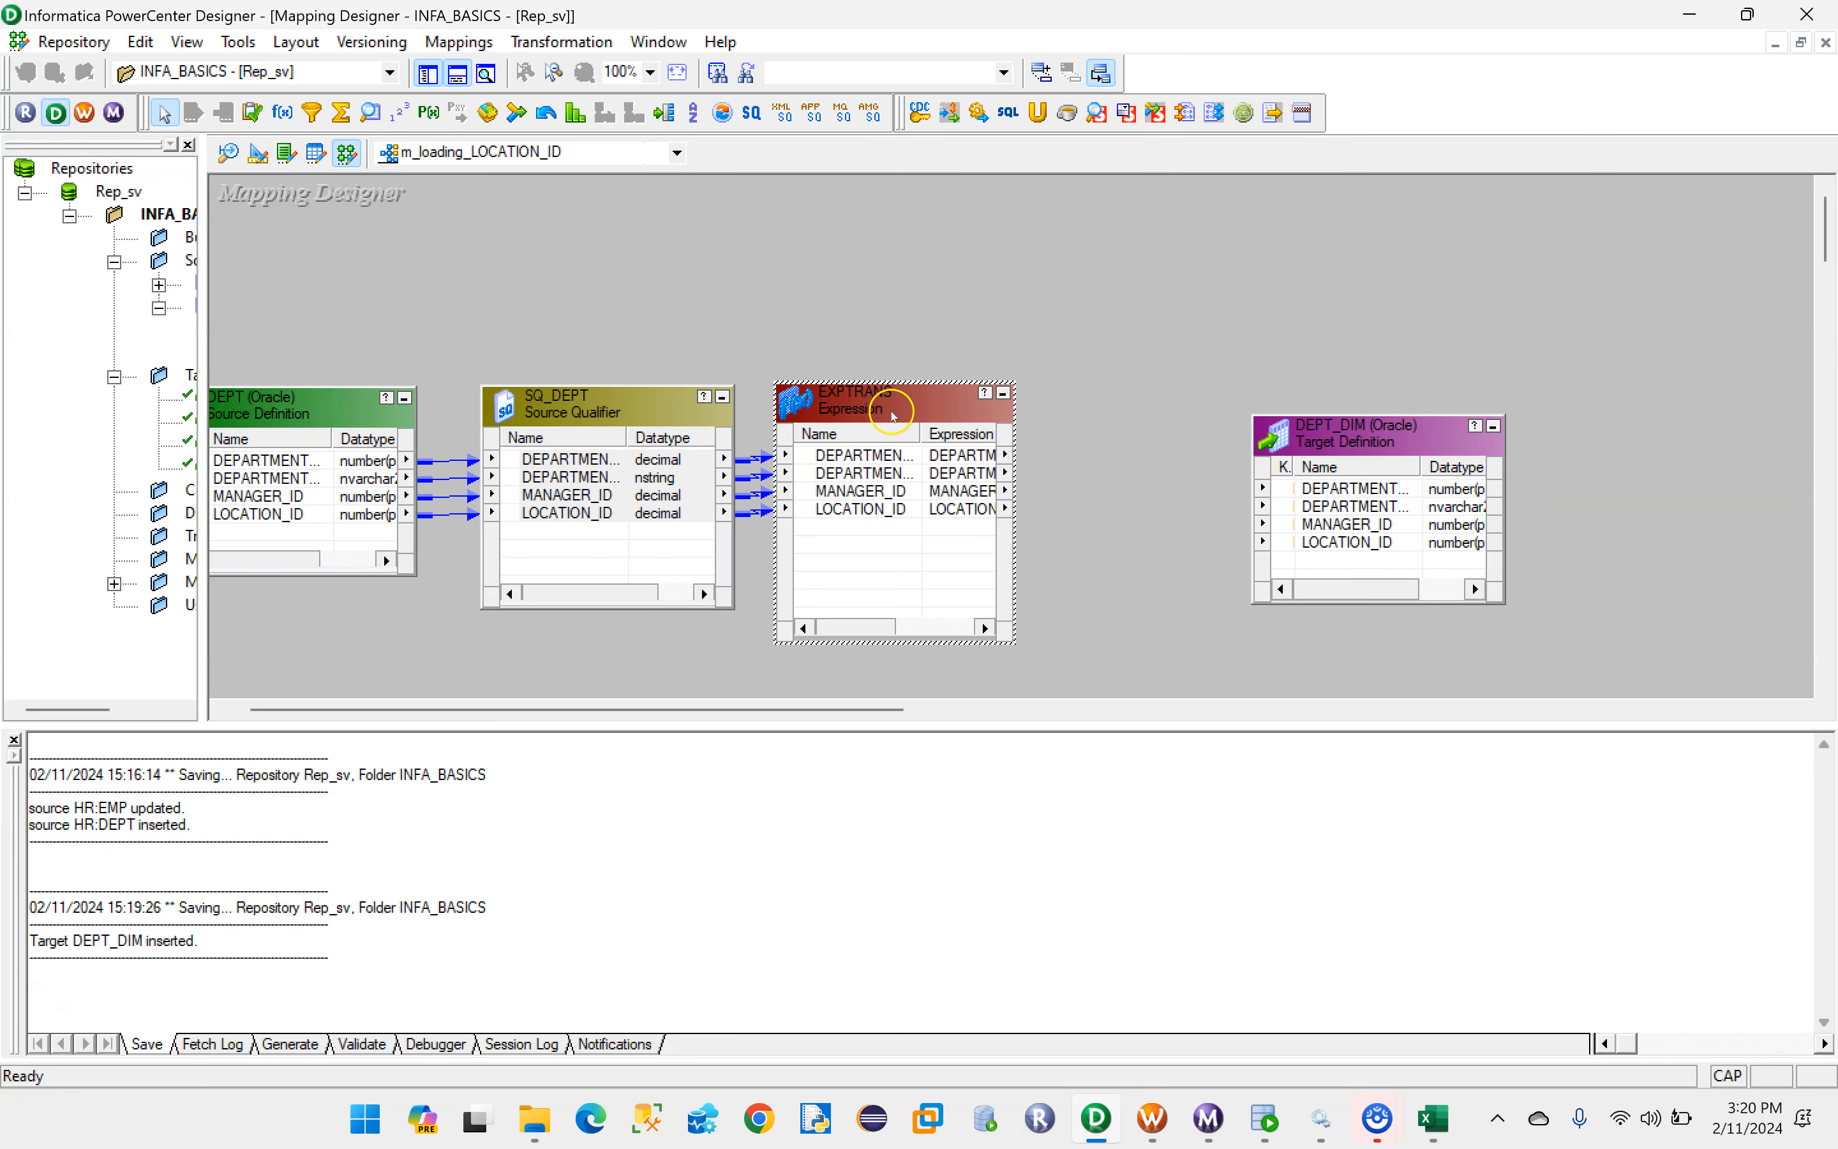
drag(1392, 440, 1550, 395)
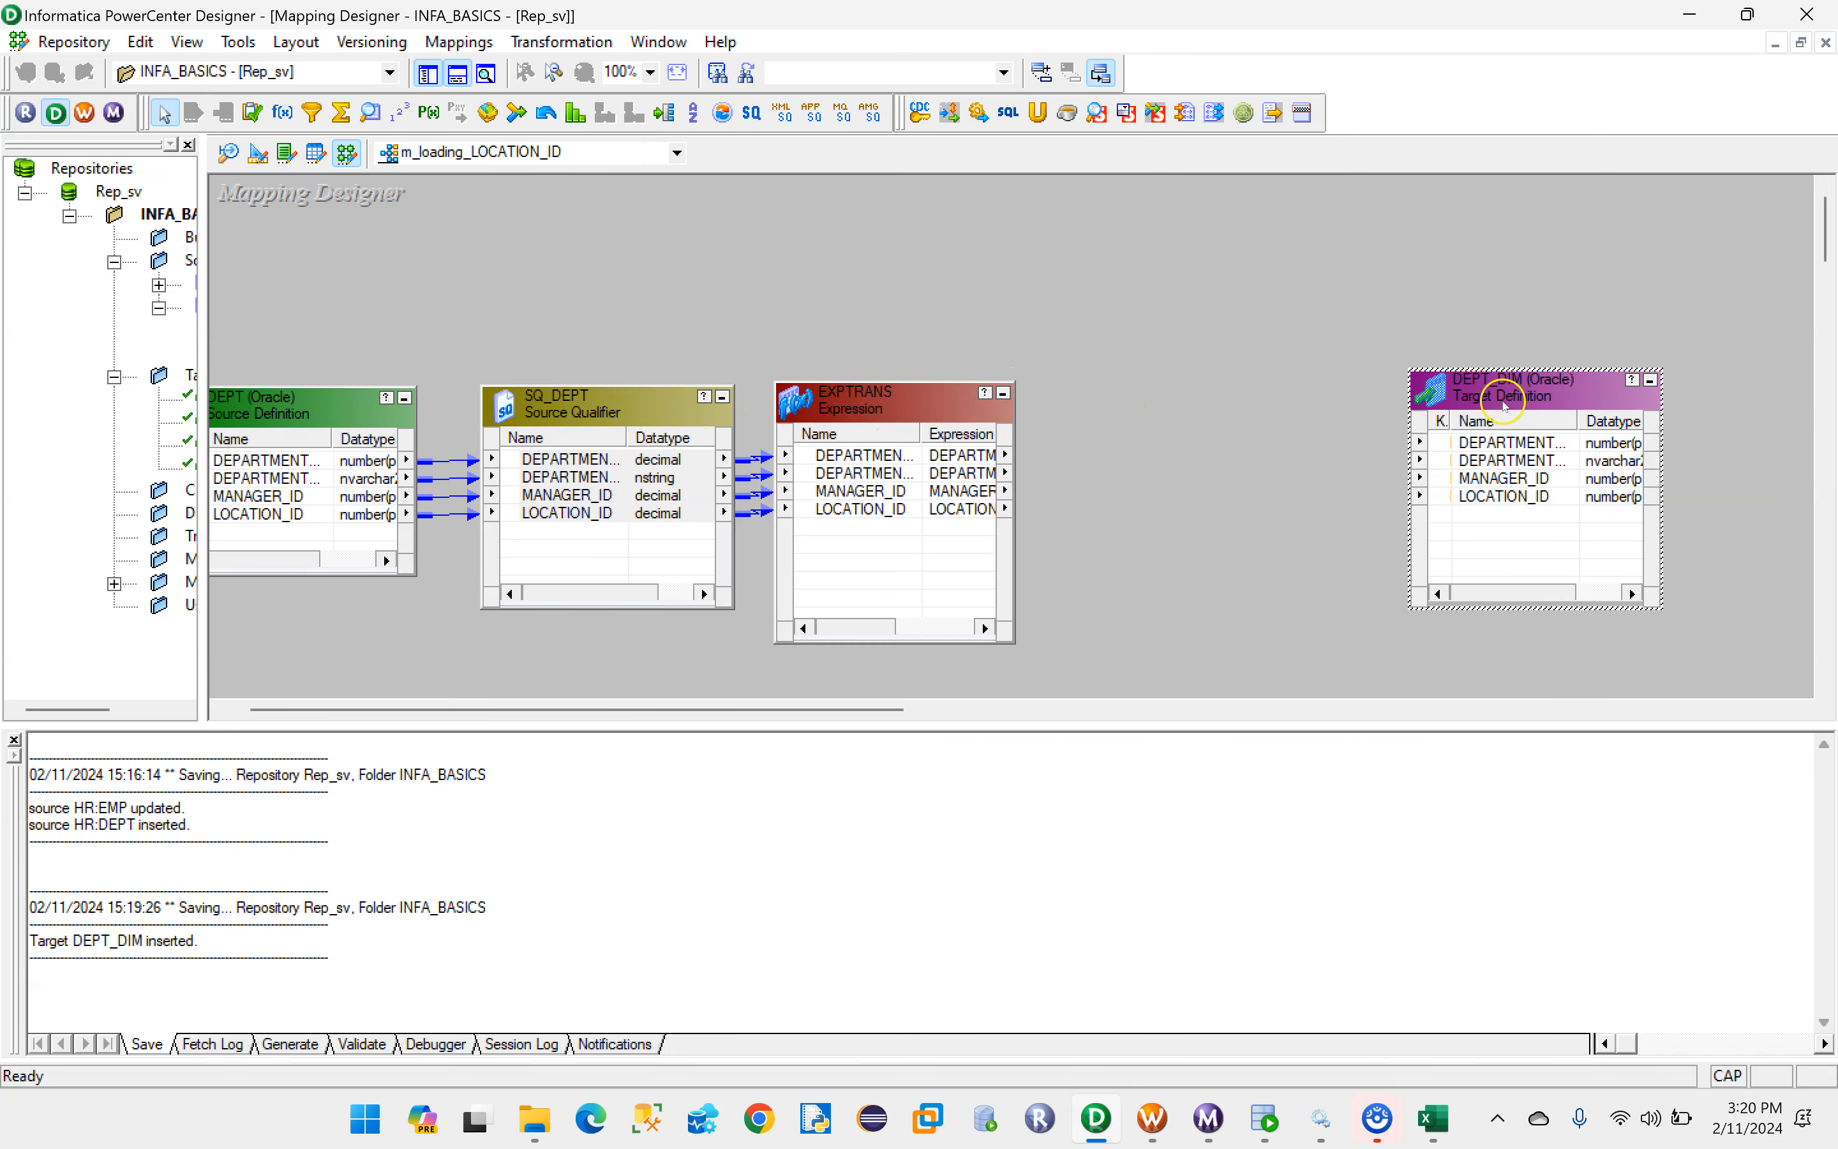
- Create a Filter transformation named Flt_Location_ID
click(547, 47)
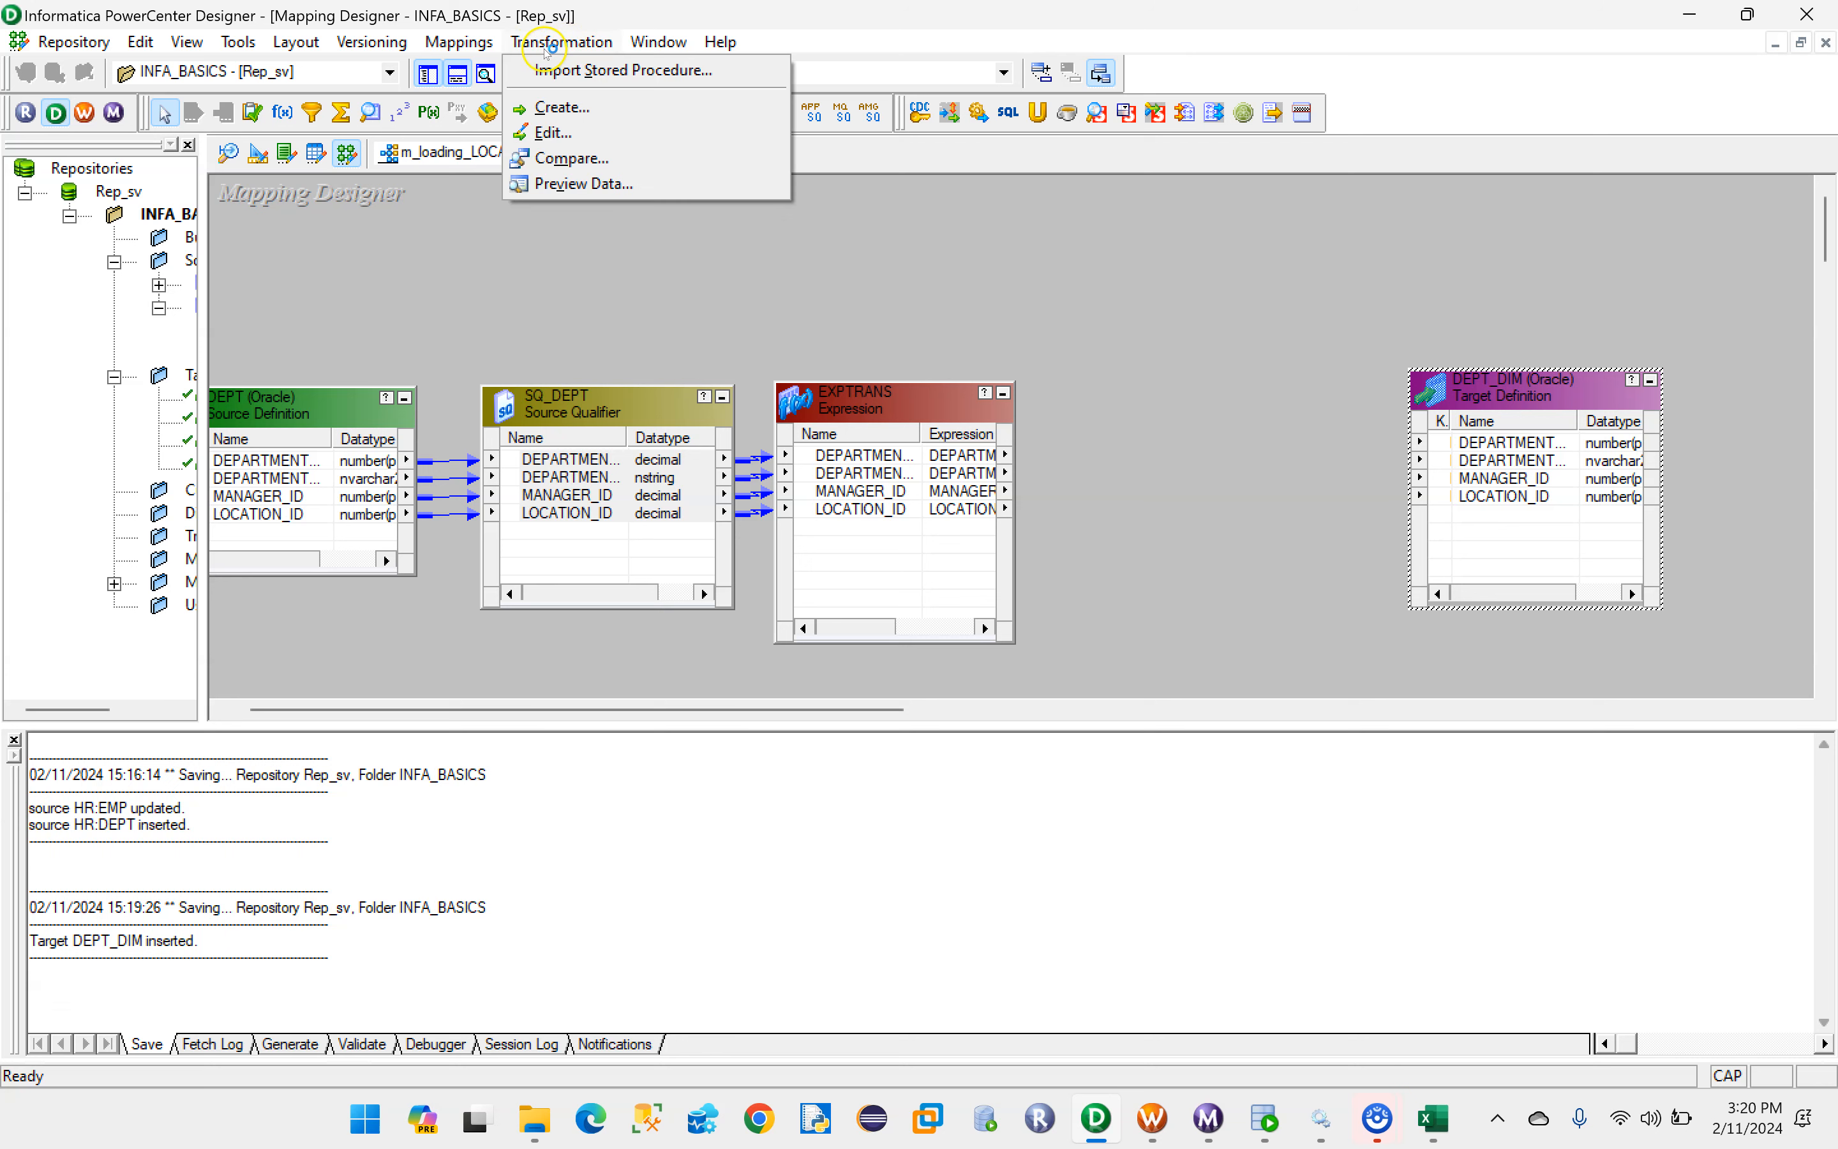
click(560, 111)
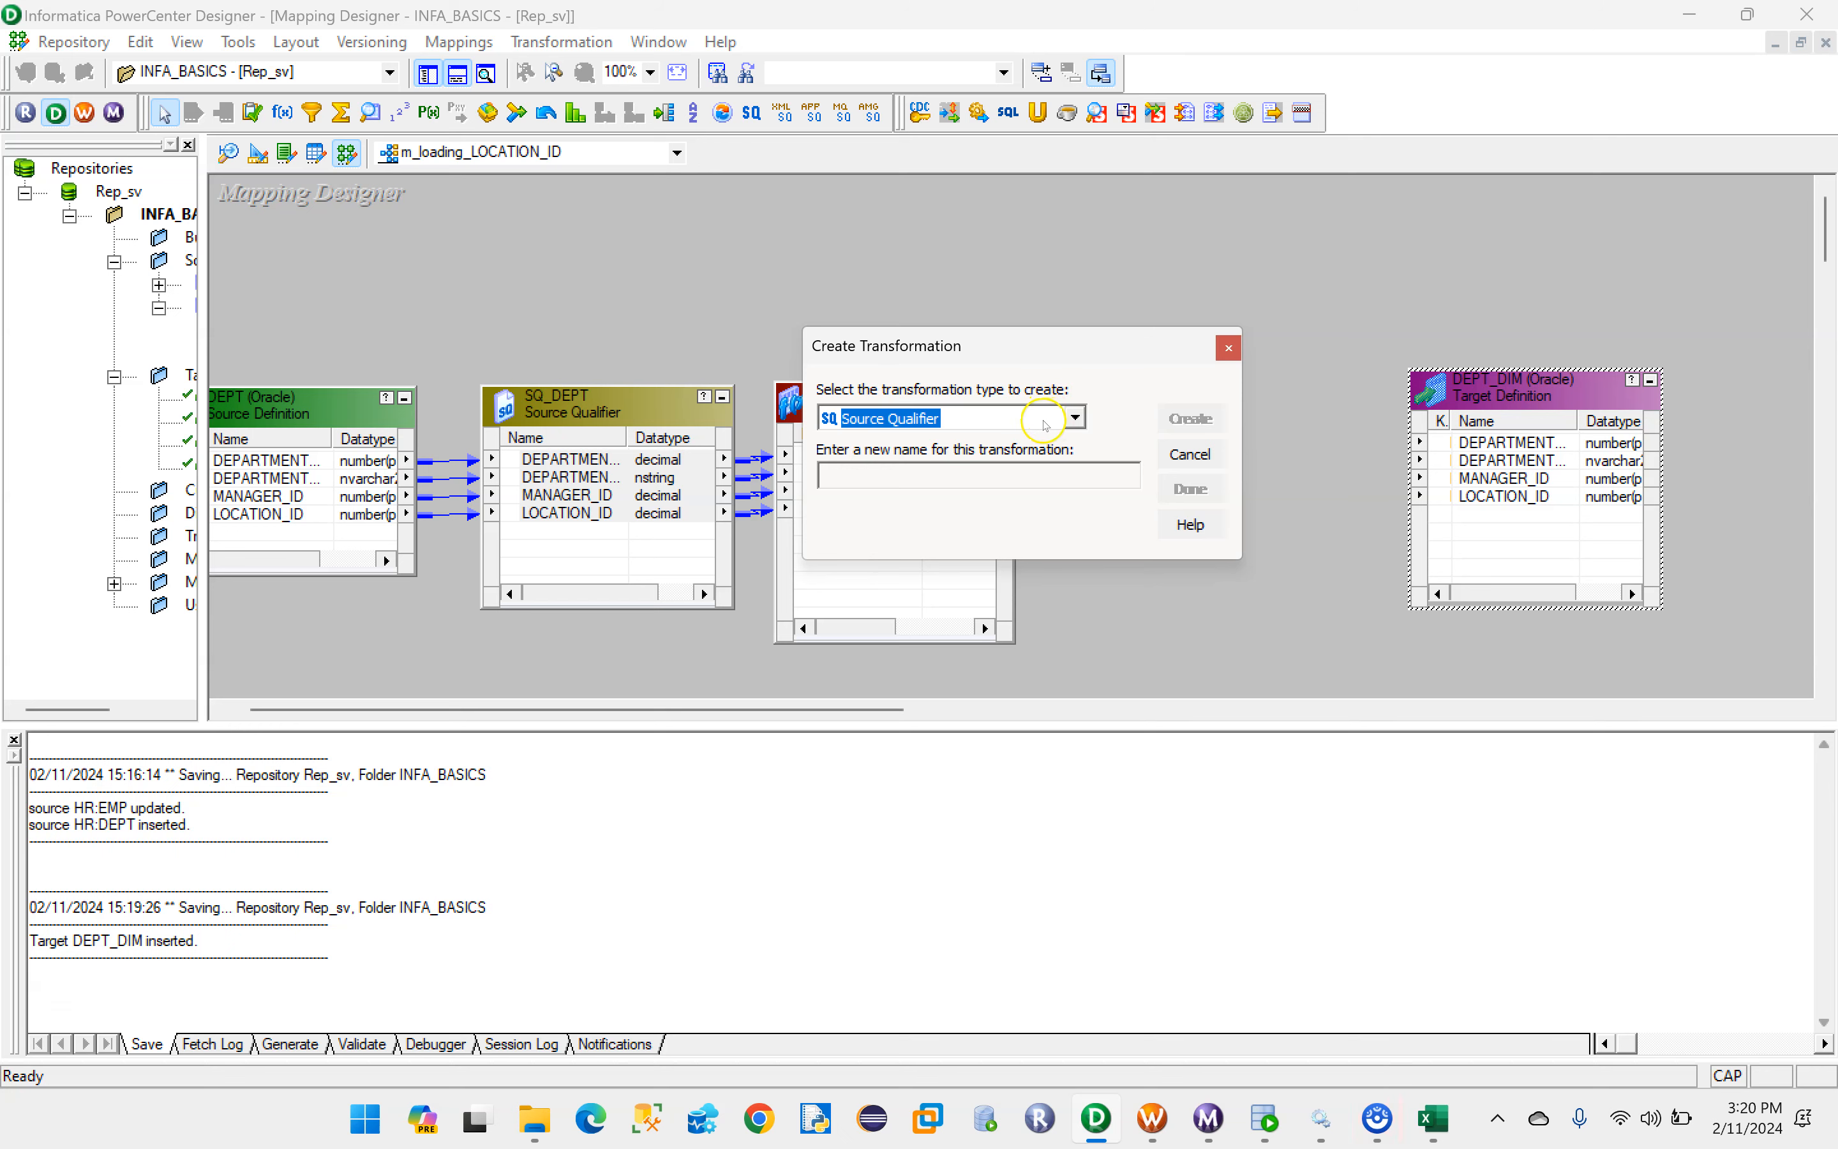
click(1075, 418)
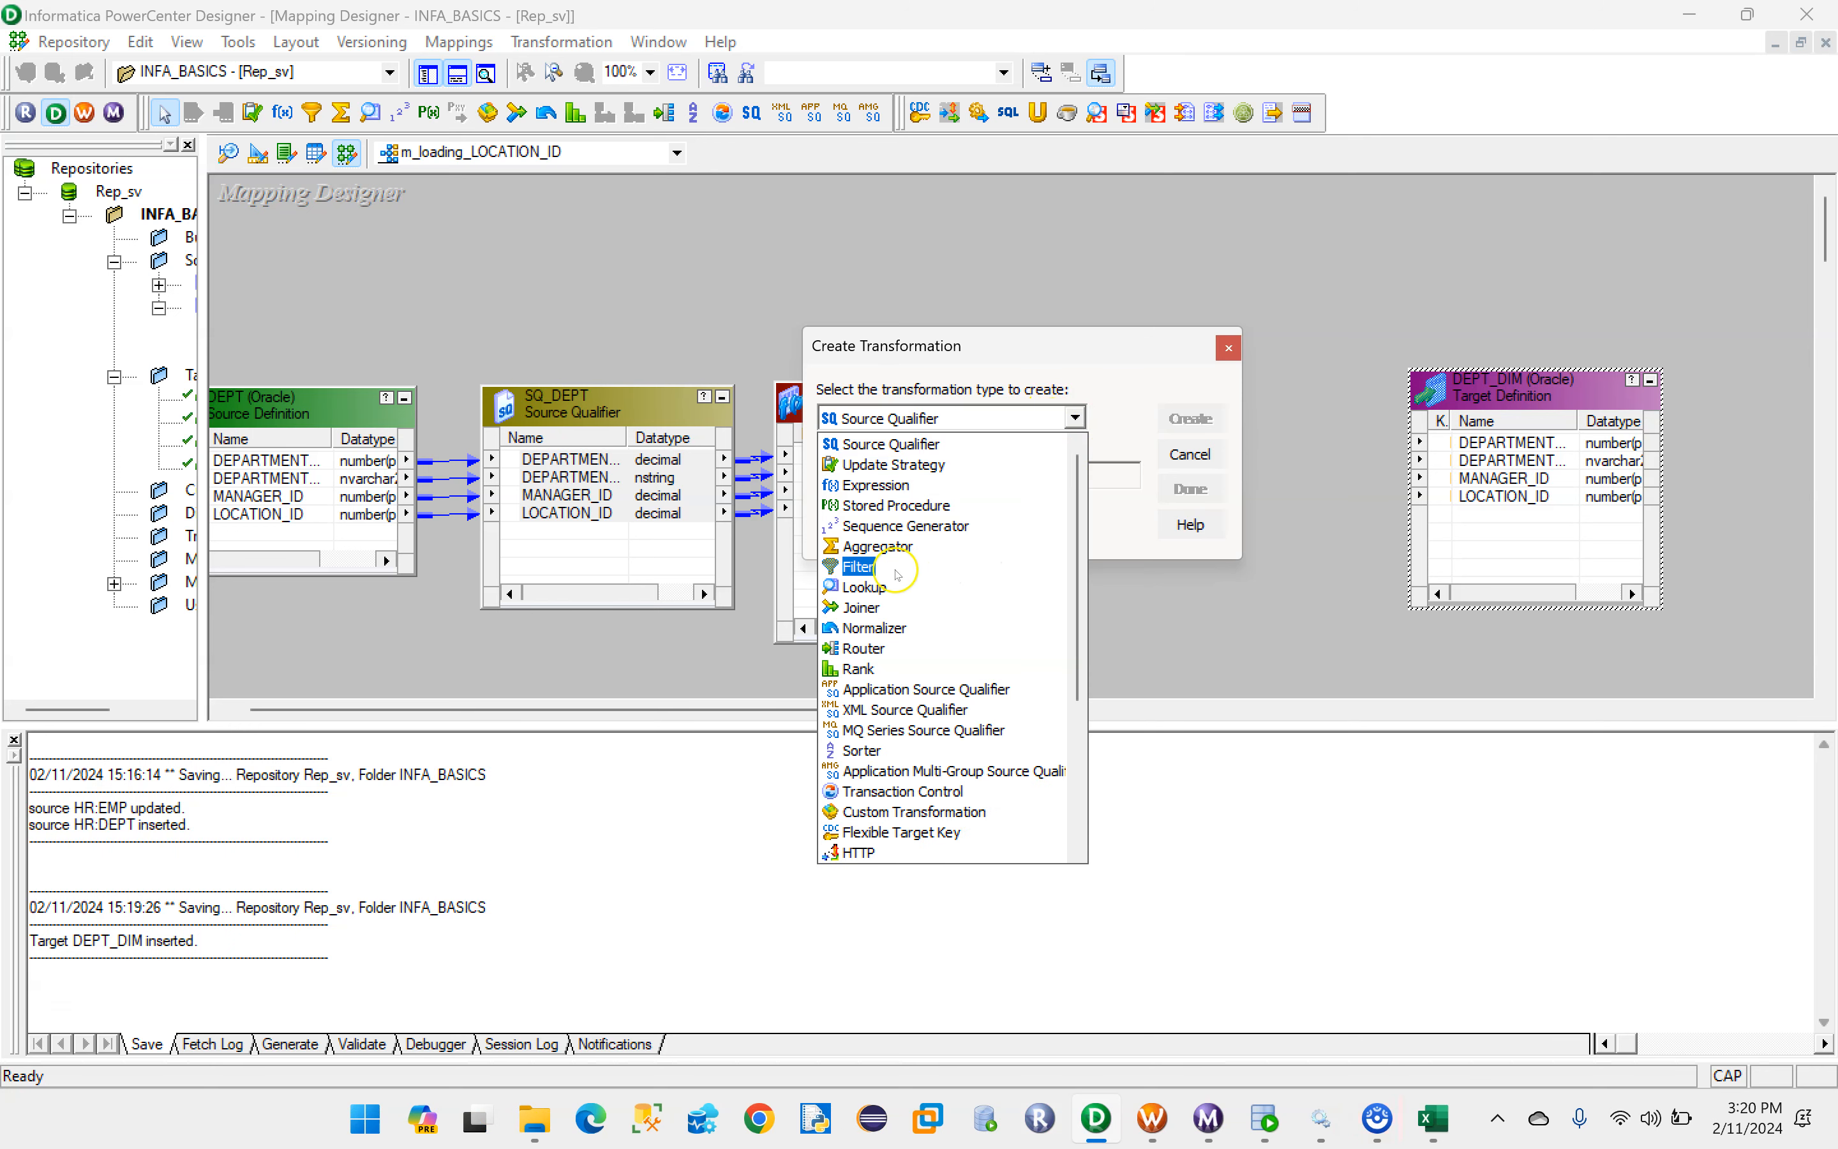
click(855, 570)
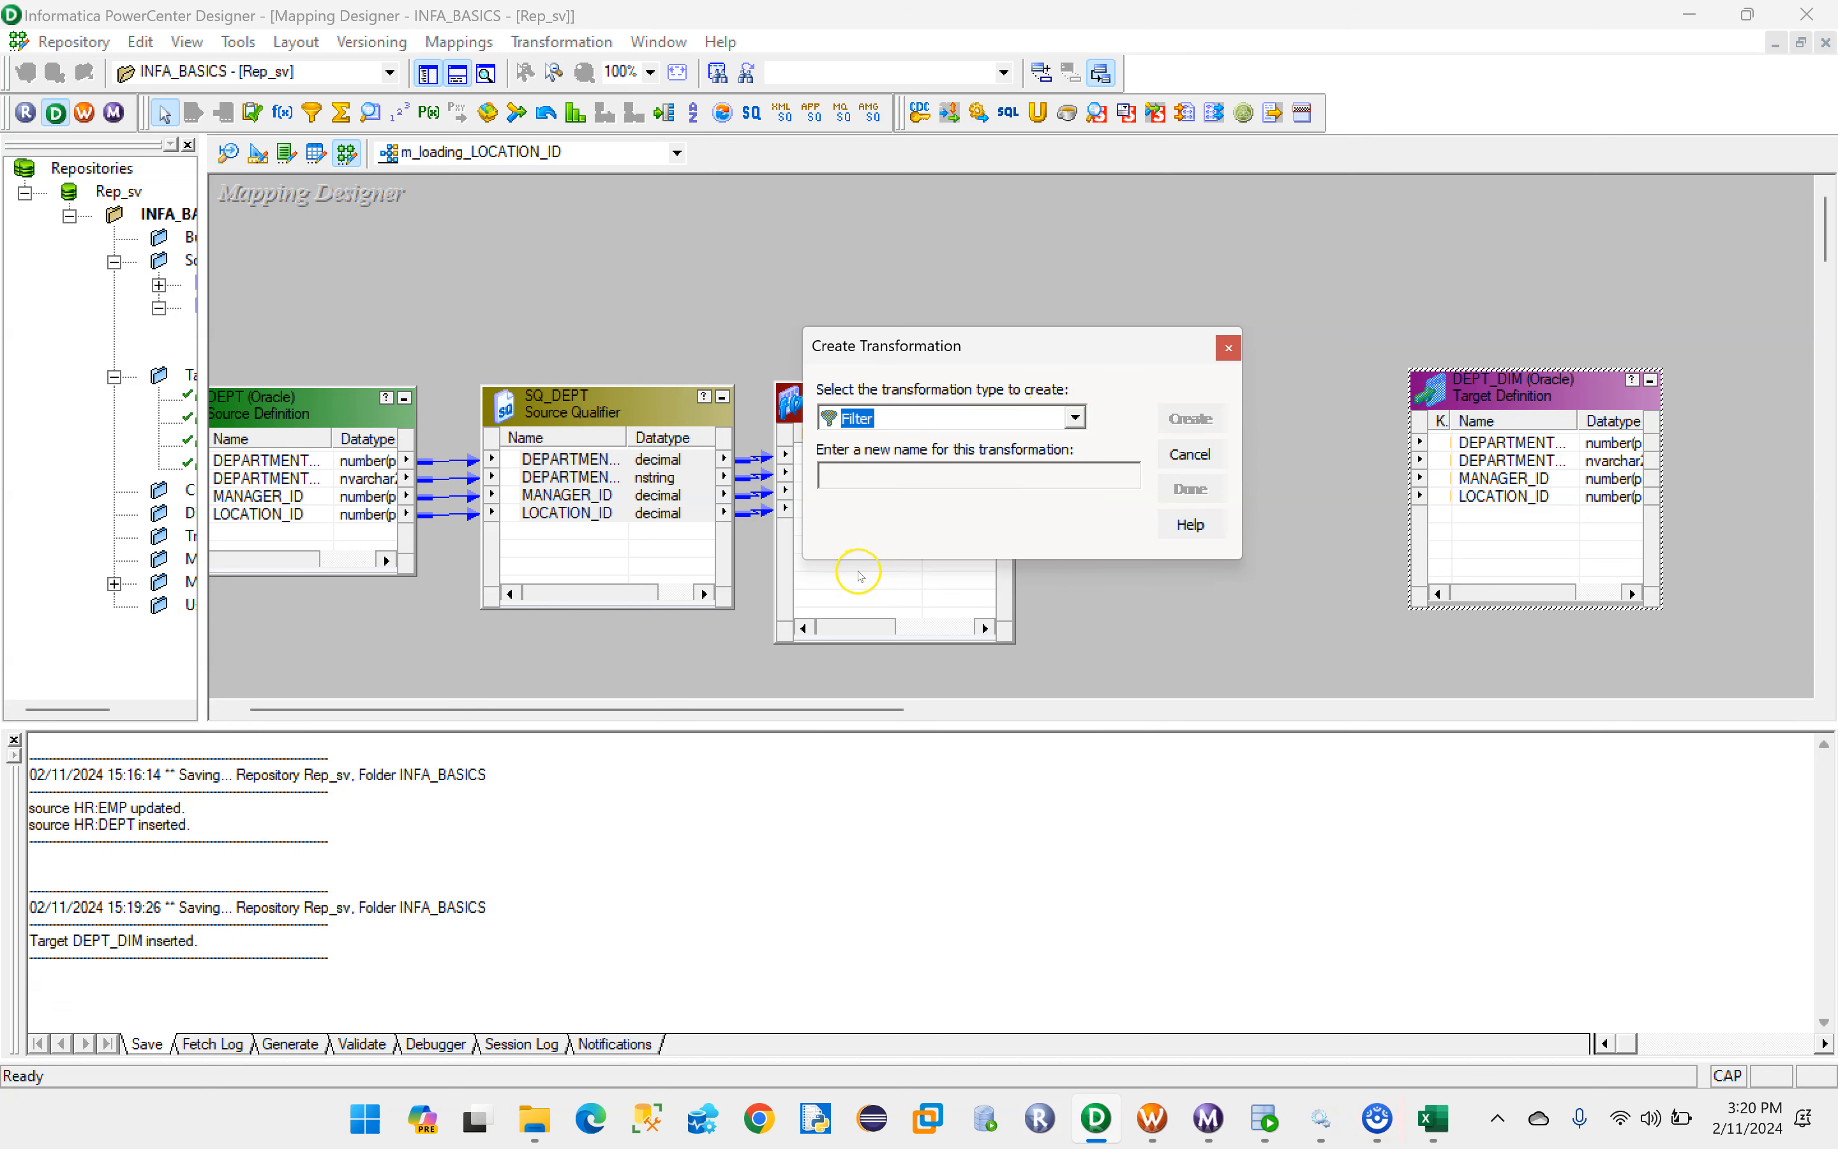
click(885, 480)
key(Caps_Lock)
key(Caps_Lock)
text(F)
key(Caps_Lock)
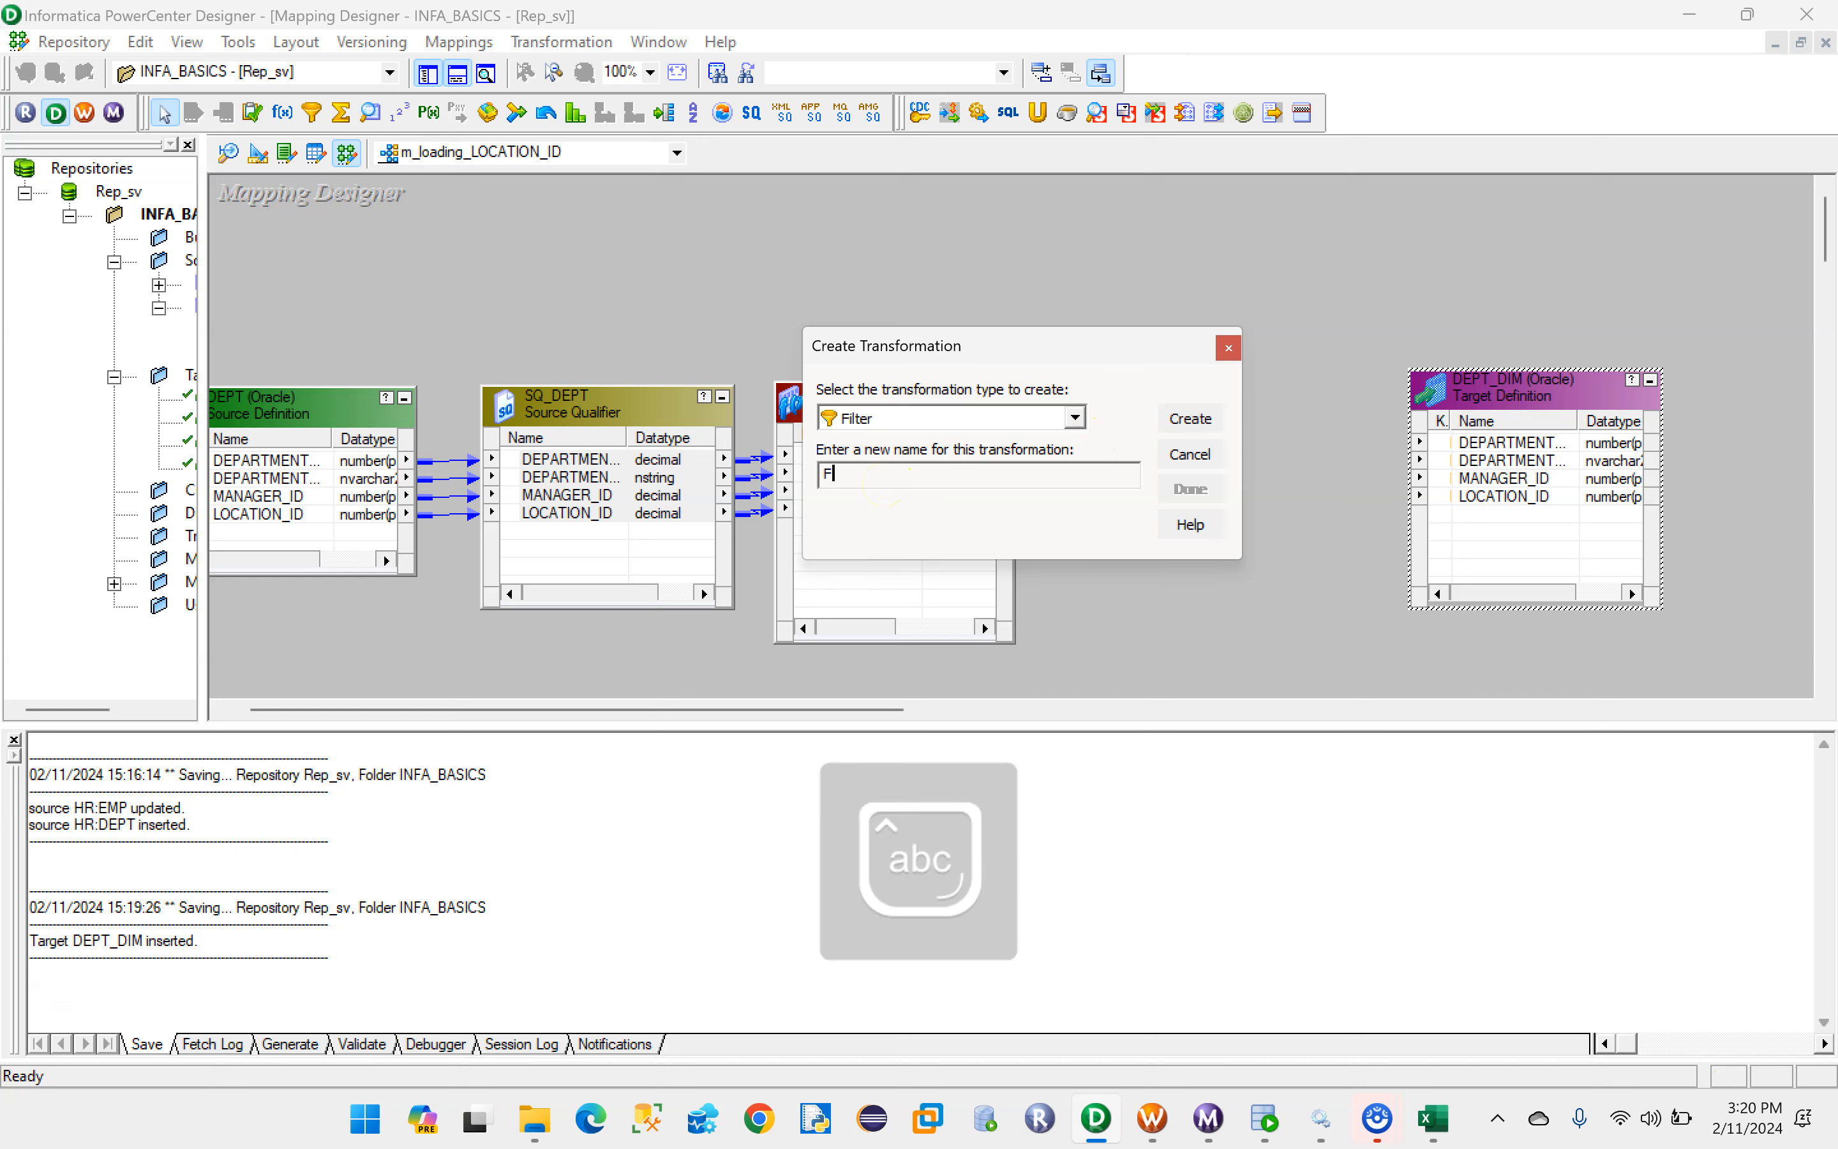
text(lt_)
key(Caps_Lock)
text(L)
key(Caps_Lock)
text(ocation_)
key(Caps_Lock)
key(Caps_Lock)
text(ID)
click(1208, 426)
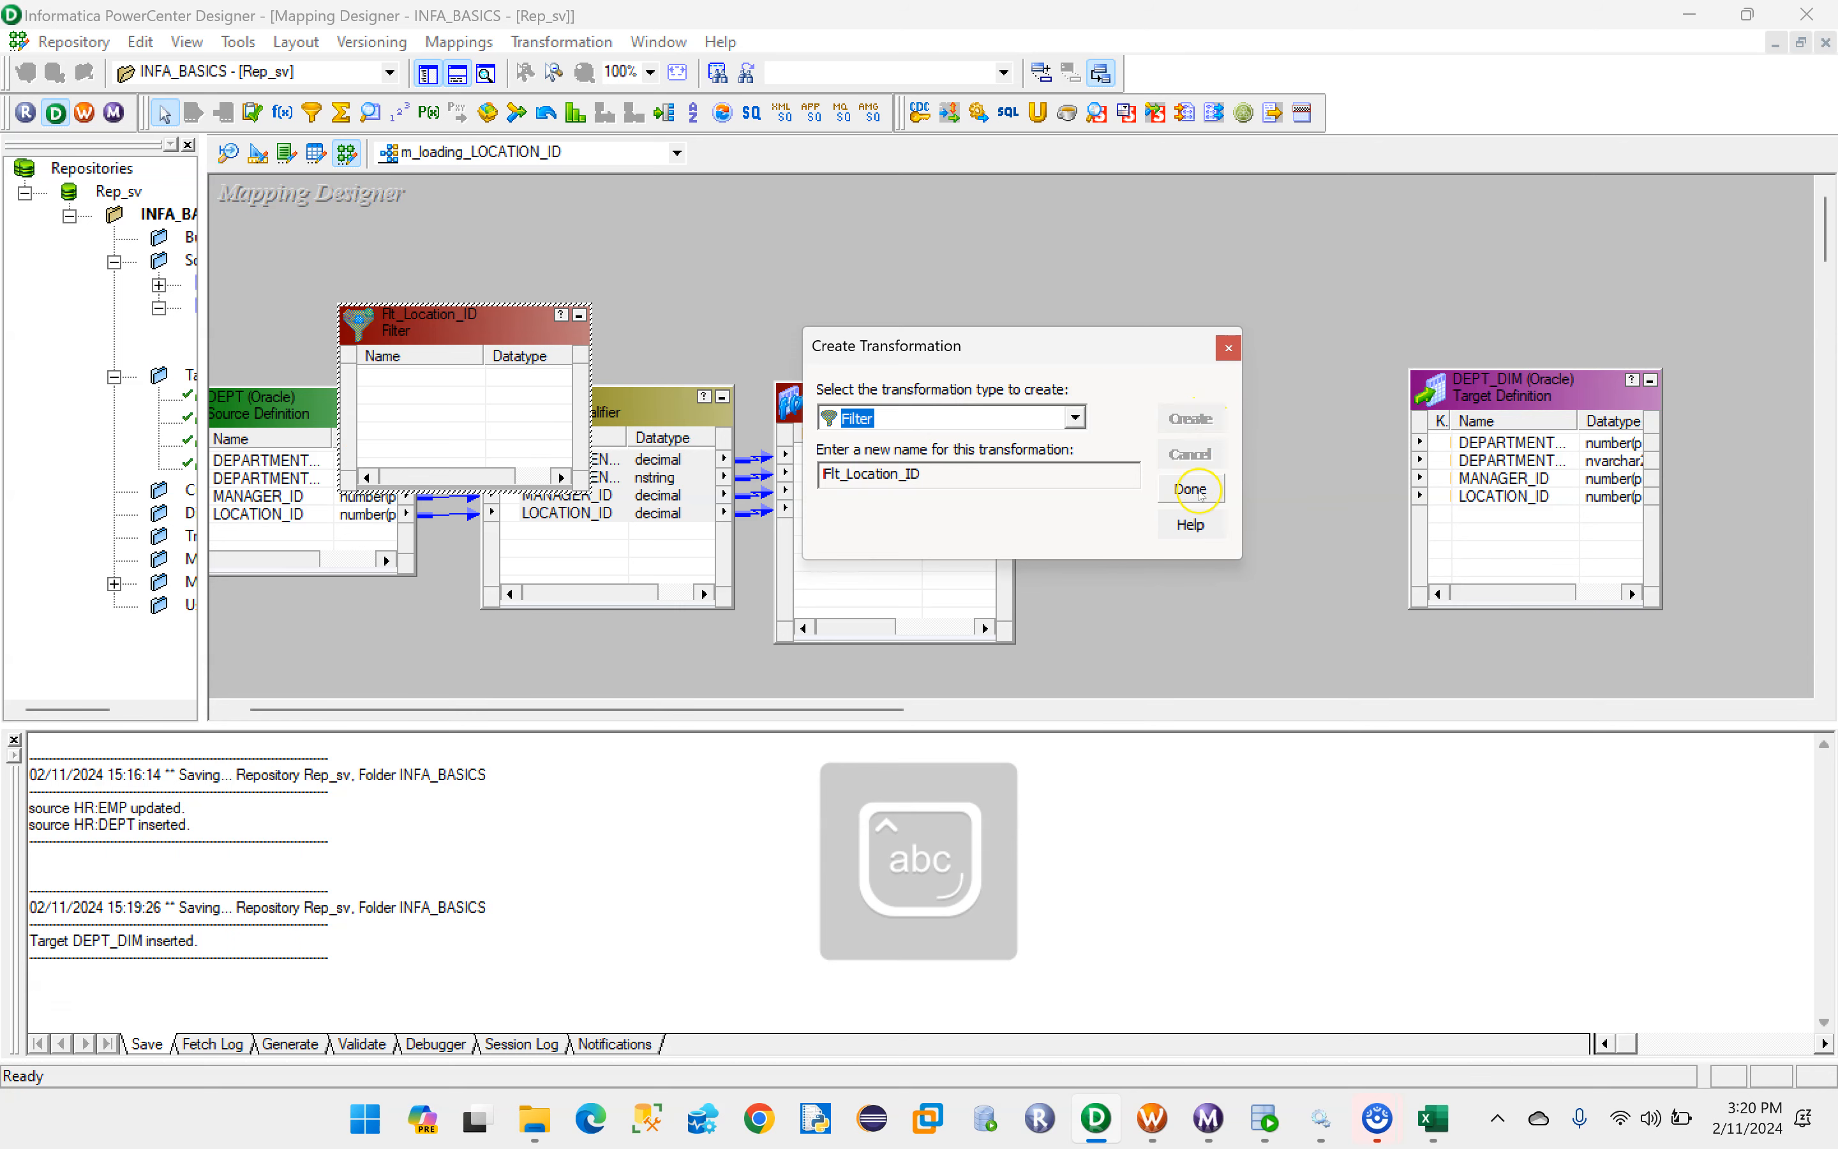
click(1191, 488)
- Place Flt_Location_ID between EXPTRANS and DEPT_DIM, make it taller, and link all four EXPTRANS ports into it
drag(441, 338, 1176, 366)
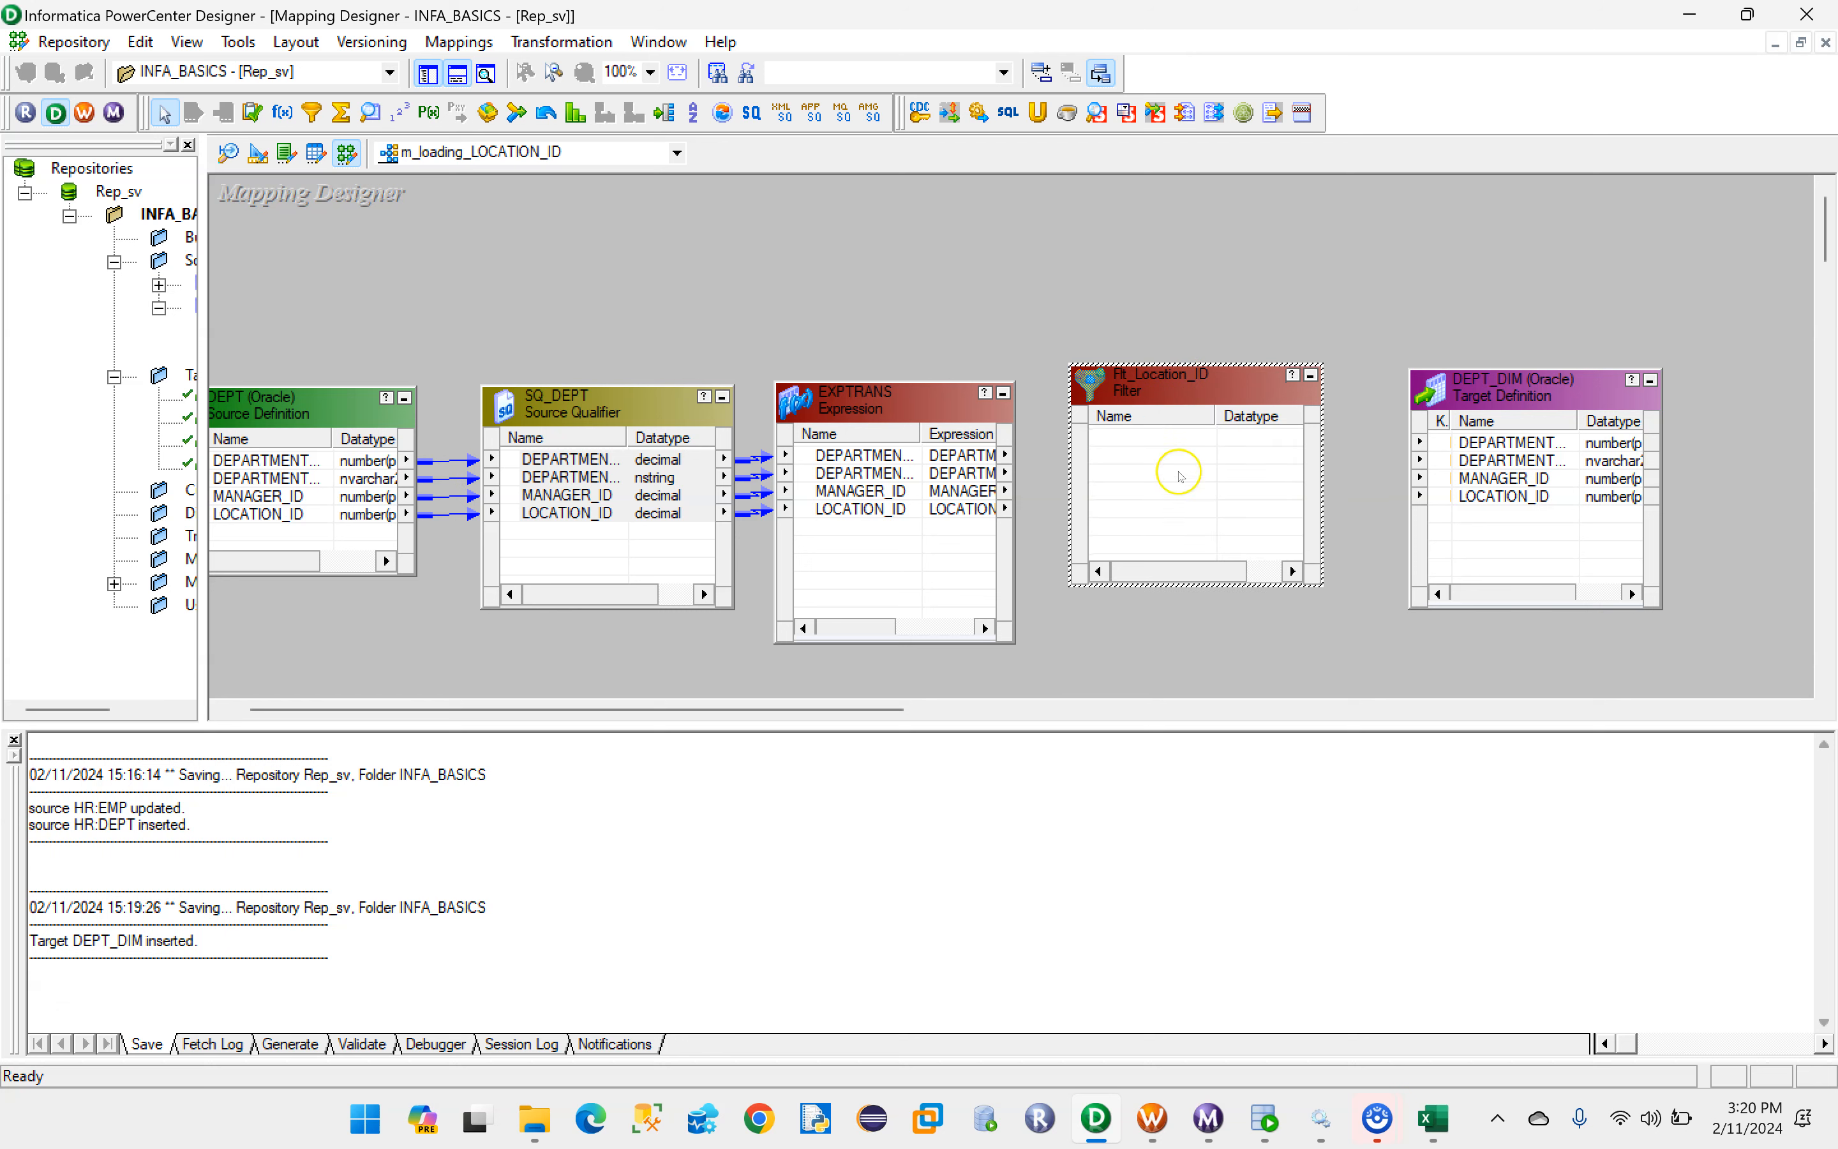
drag(1200, 585, 1199, 635)
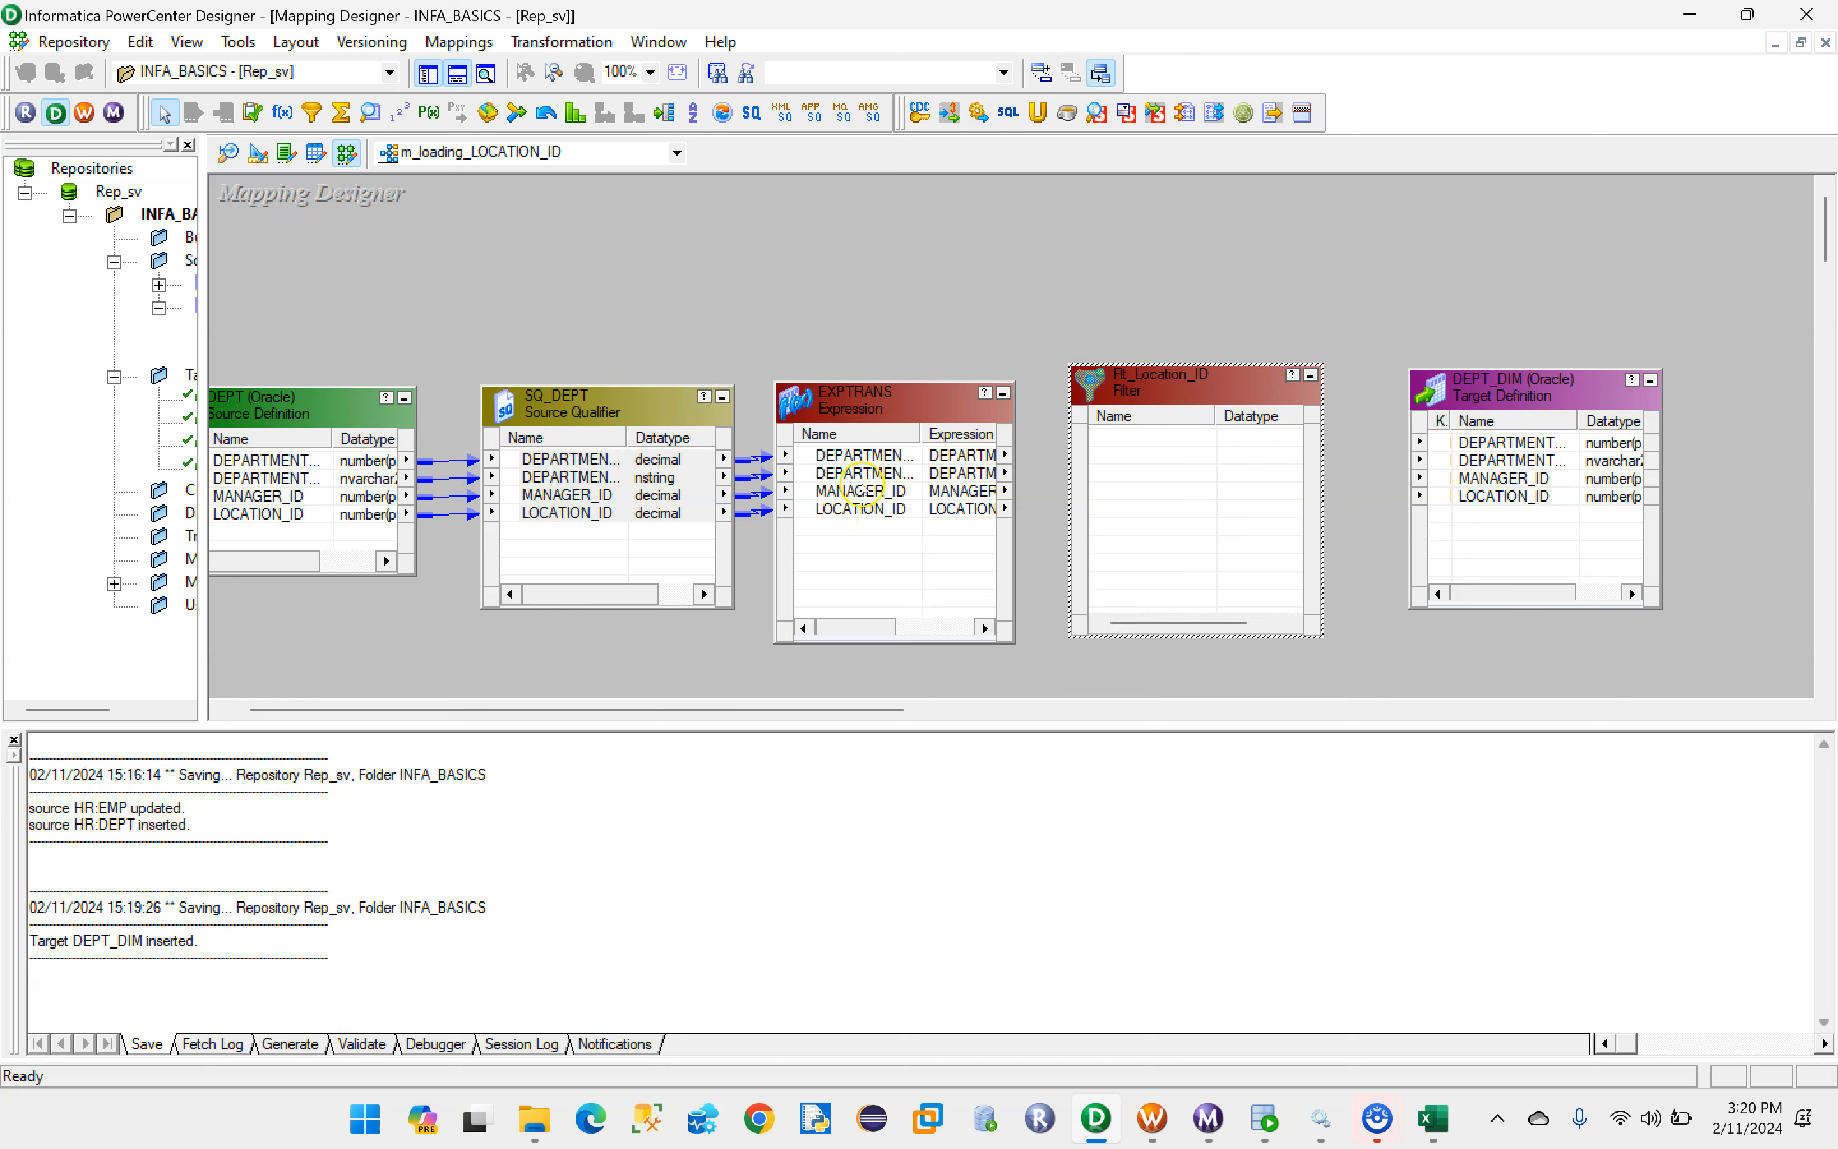
click(857, 456)
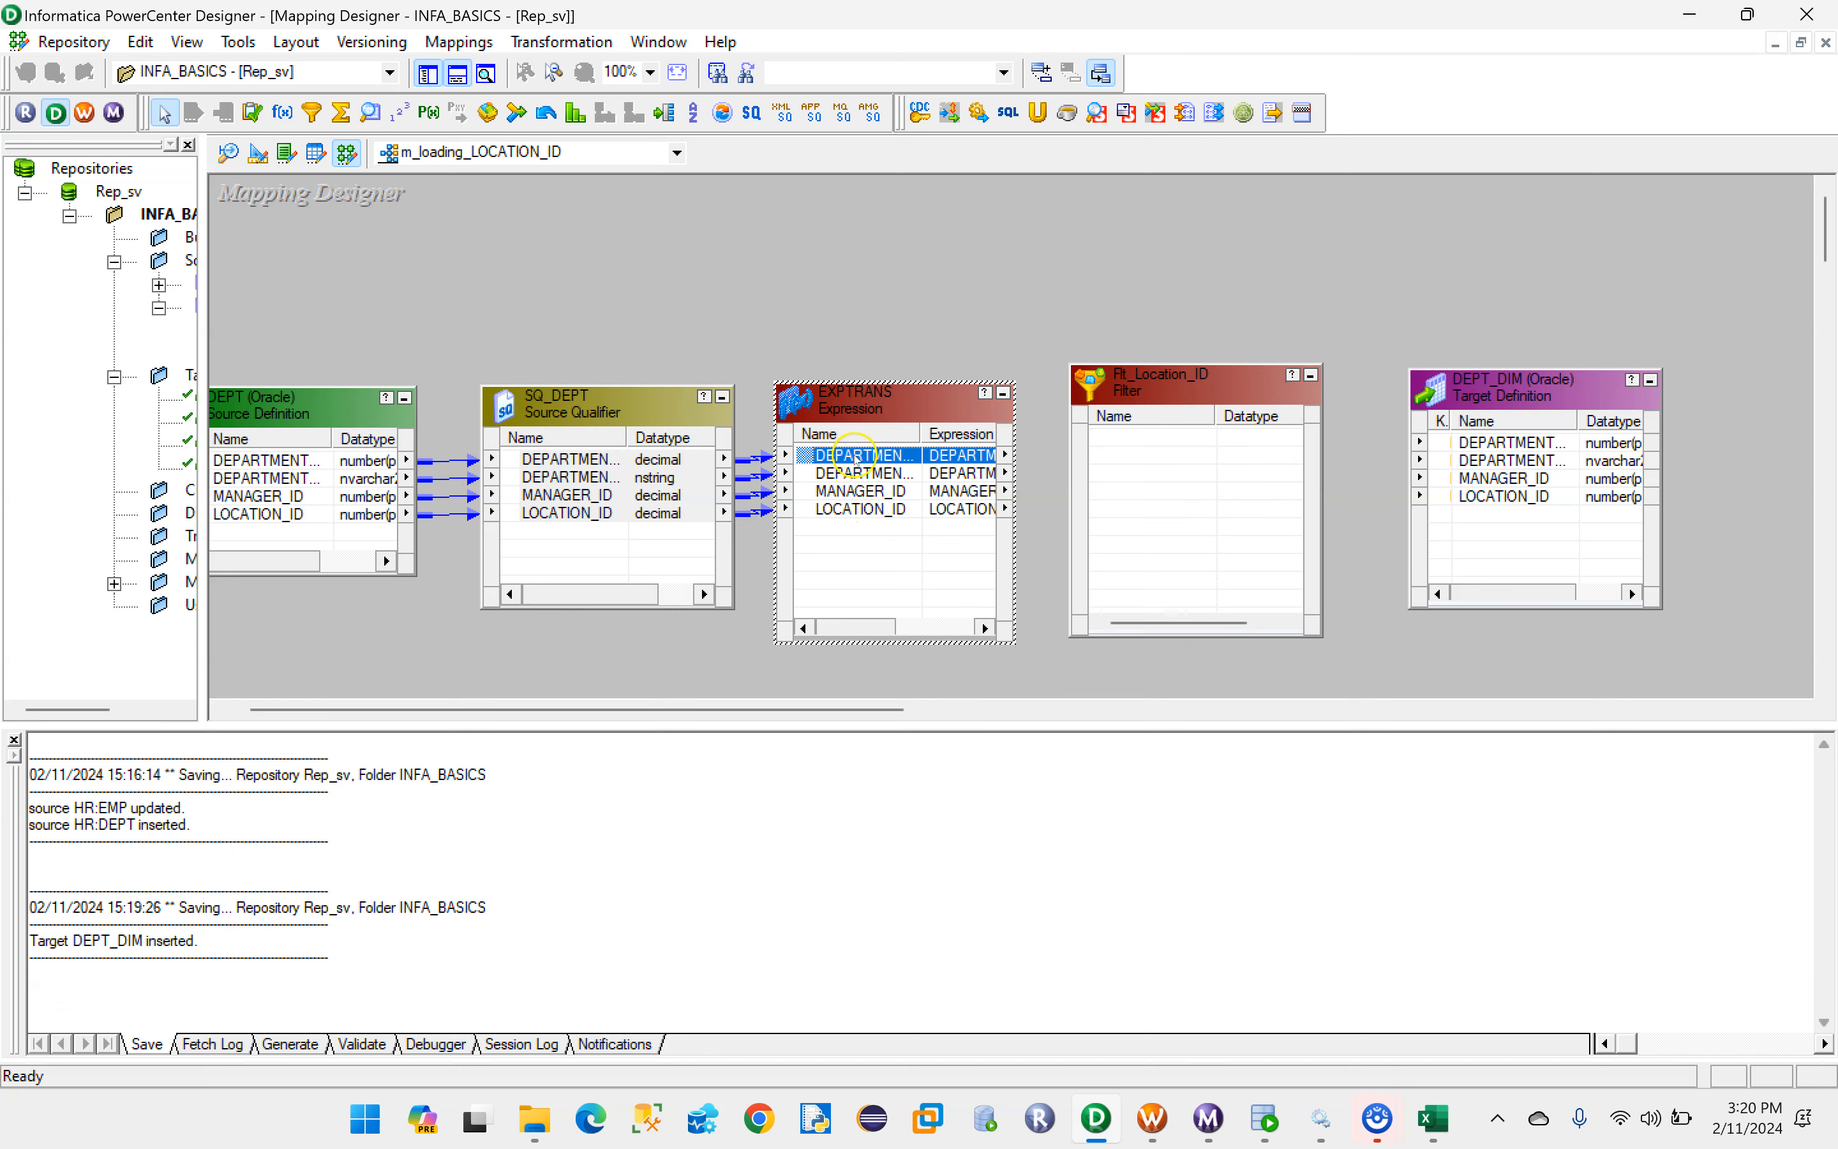
shift+click(874, 509)
drag(828, 456, 1173, 456)
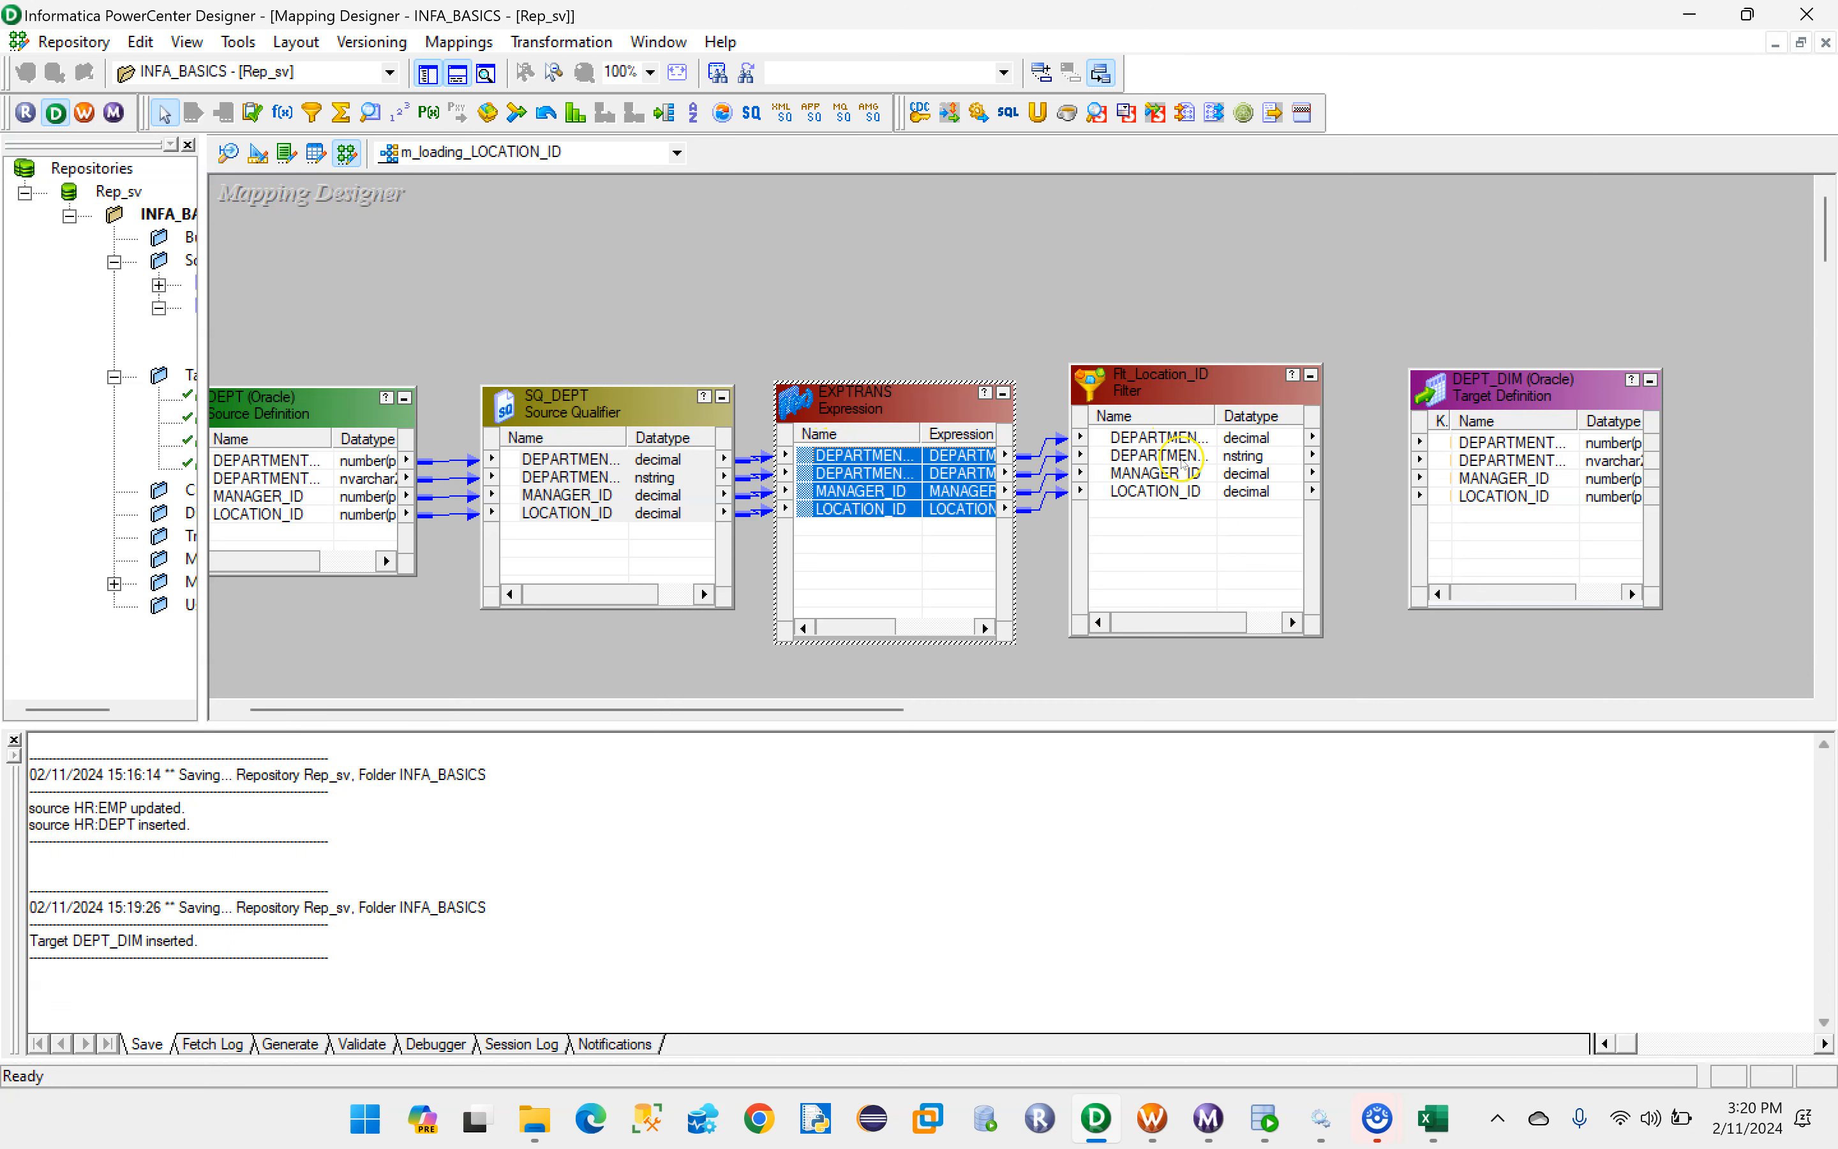
- Open the filter condition of Flt_Location_ID in the Expression Editor, clear the default expression, and list the available ports
double_click(1169, 498)
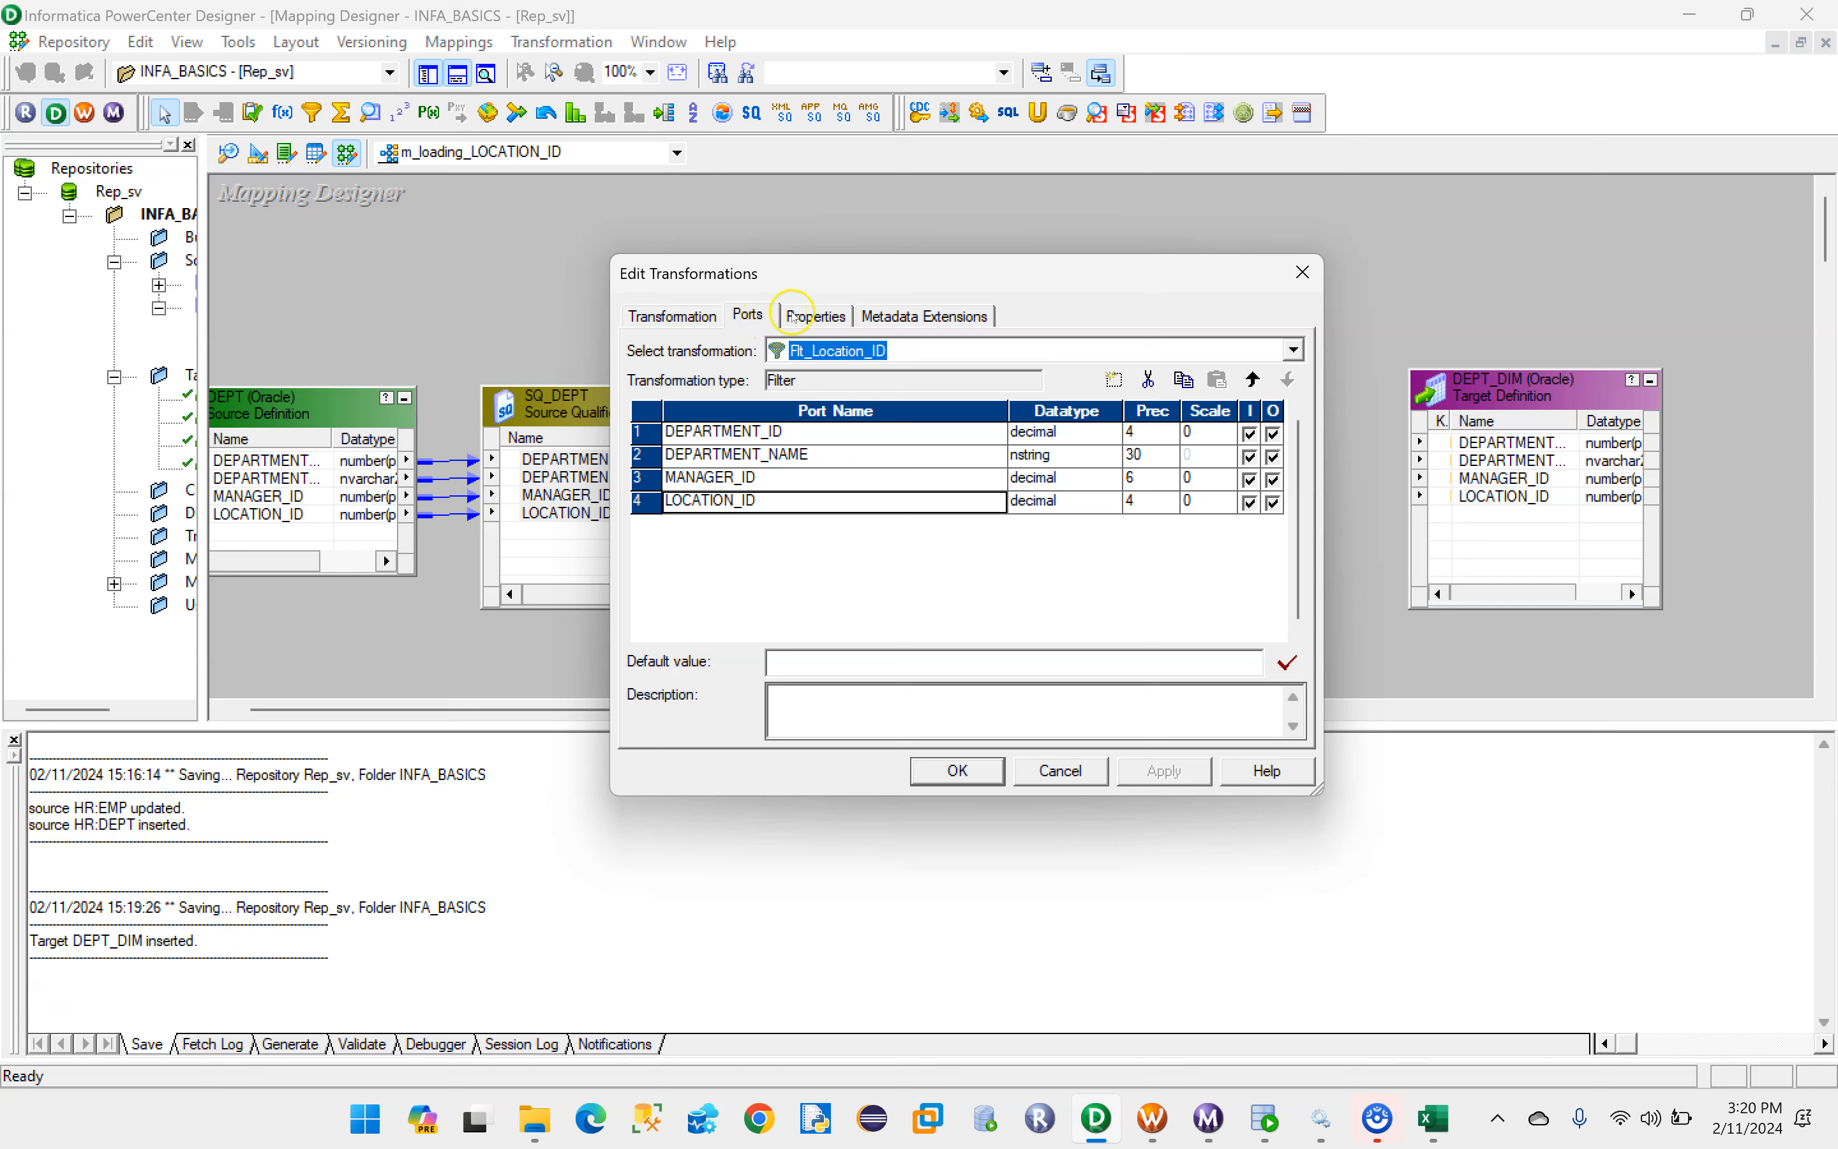
click(810, 318)
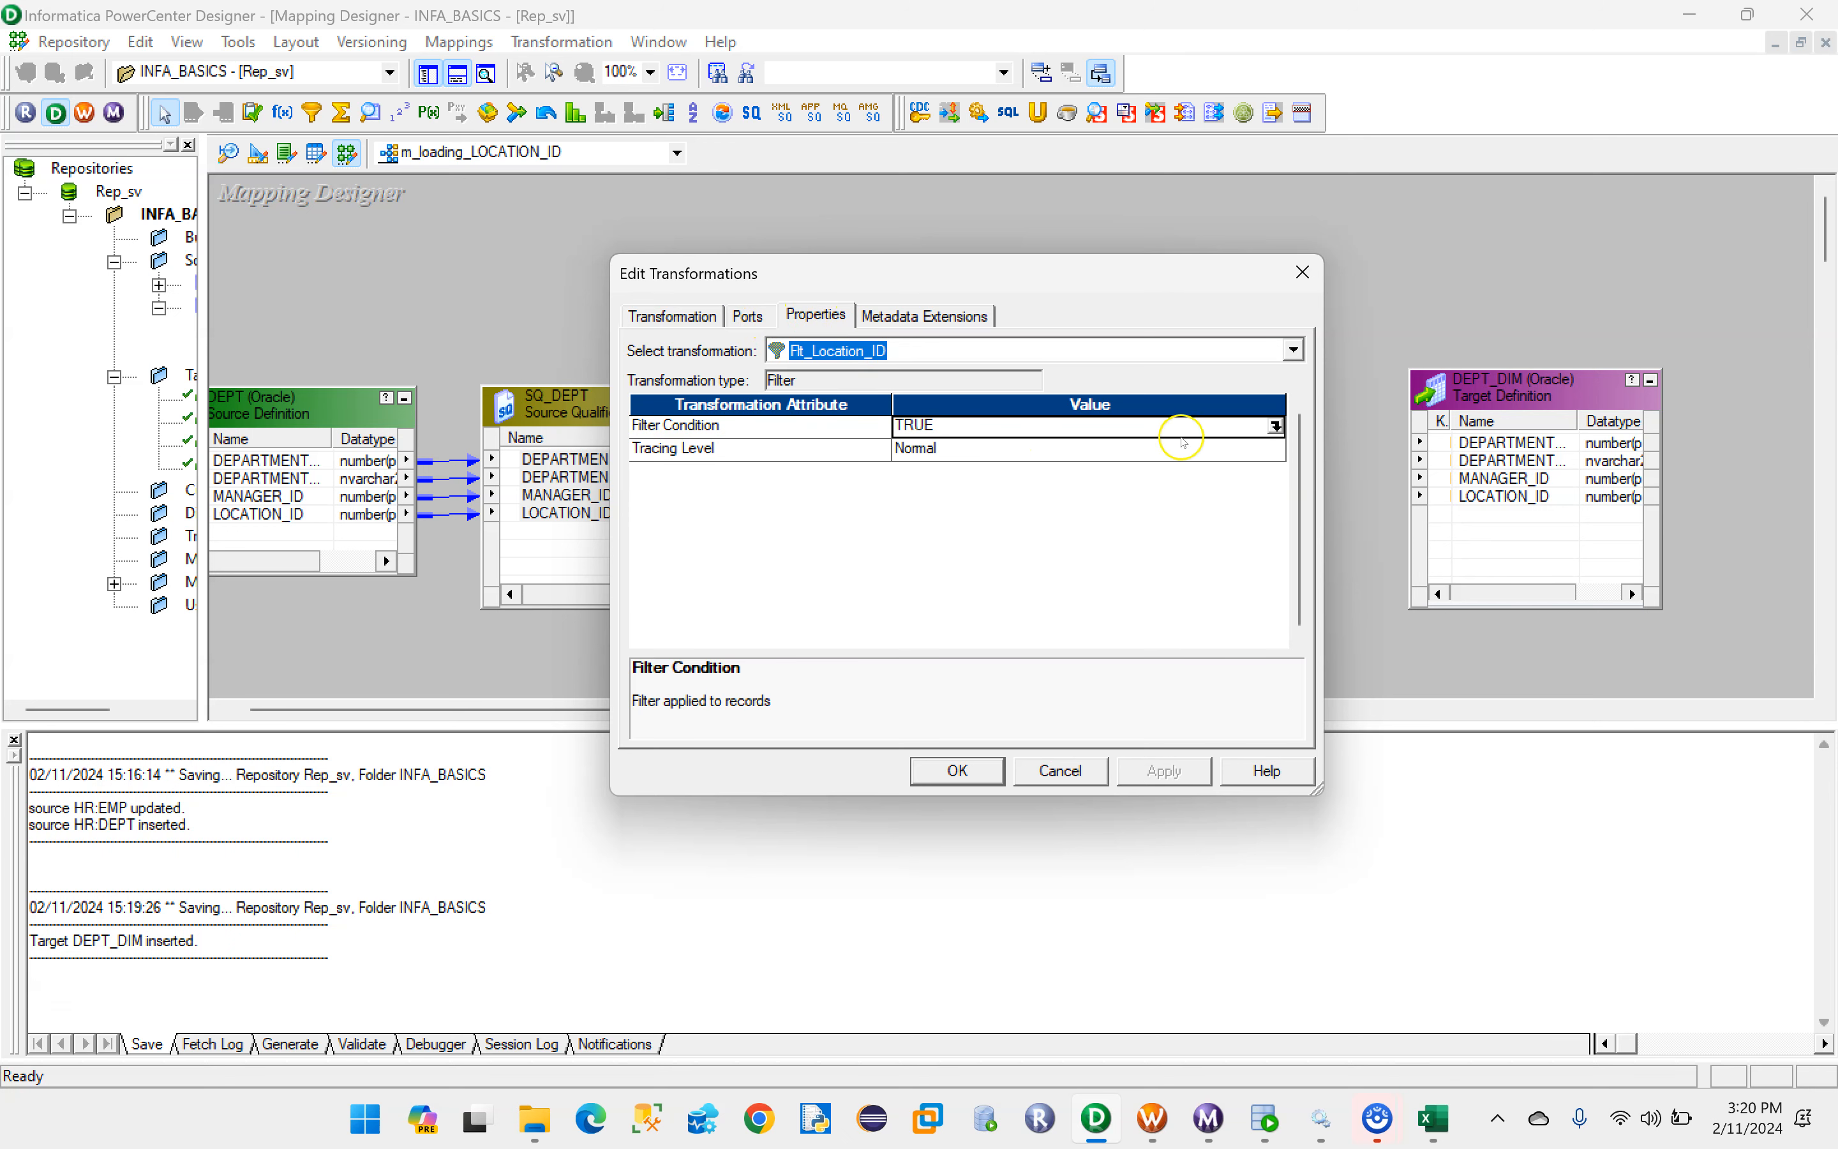
click(1276, 426)
key(ctrl+a)
key(Delete)
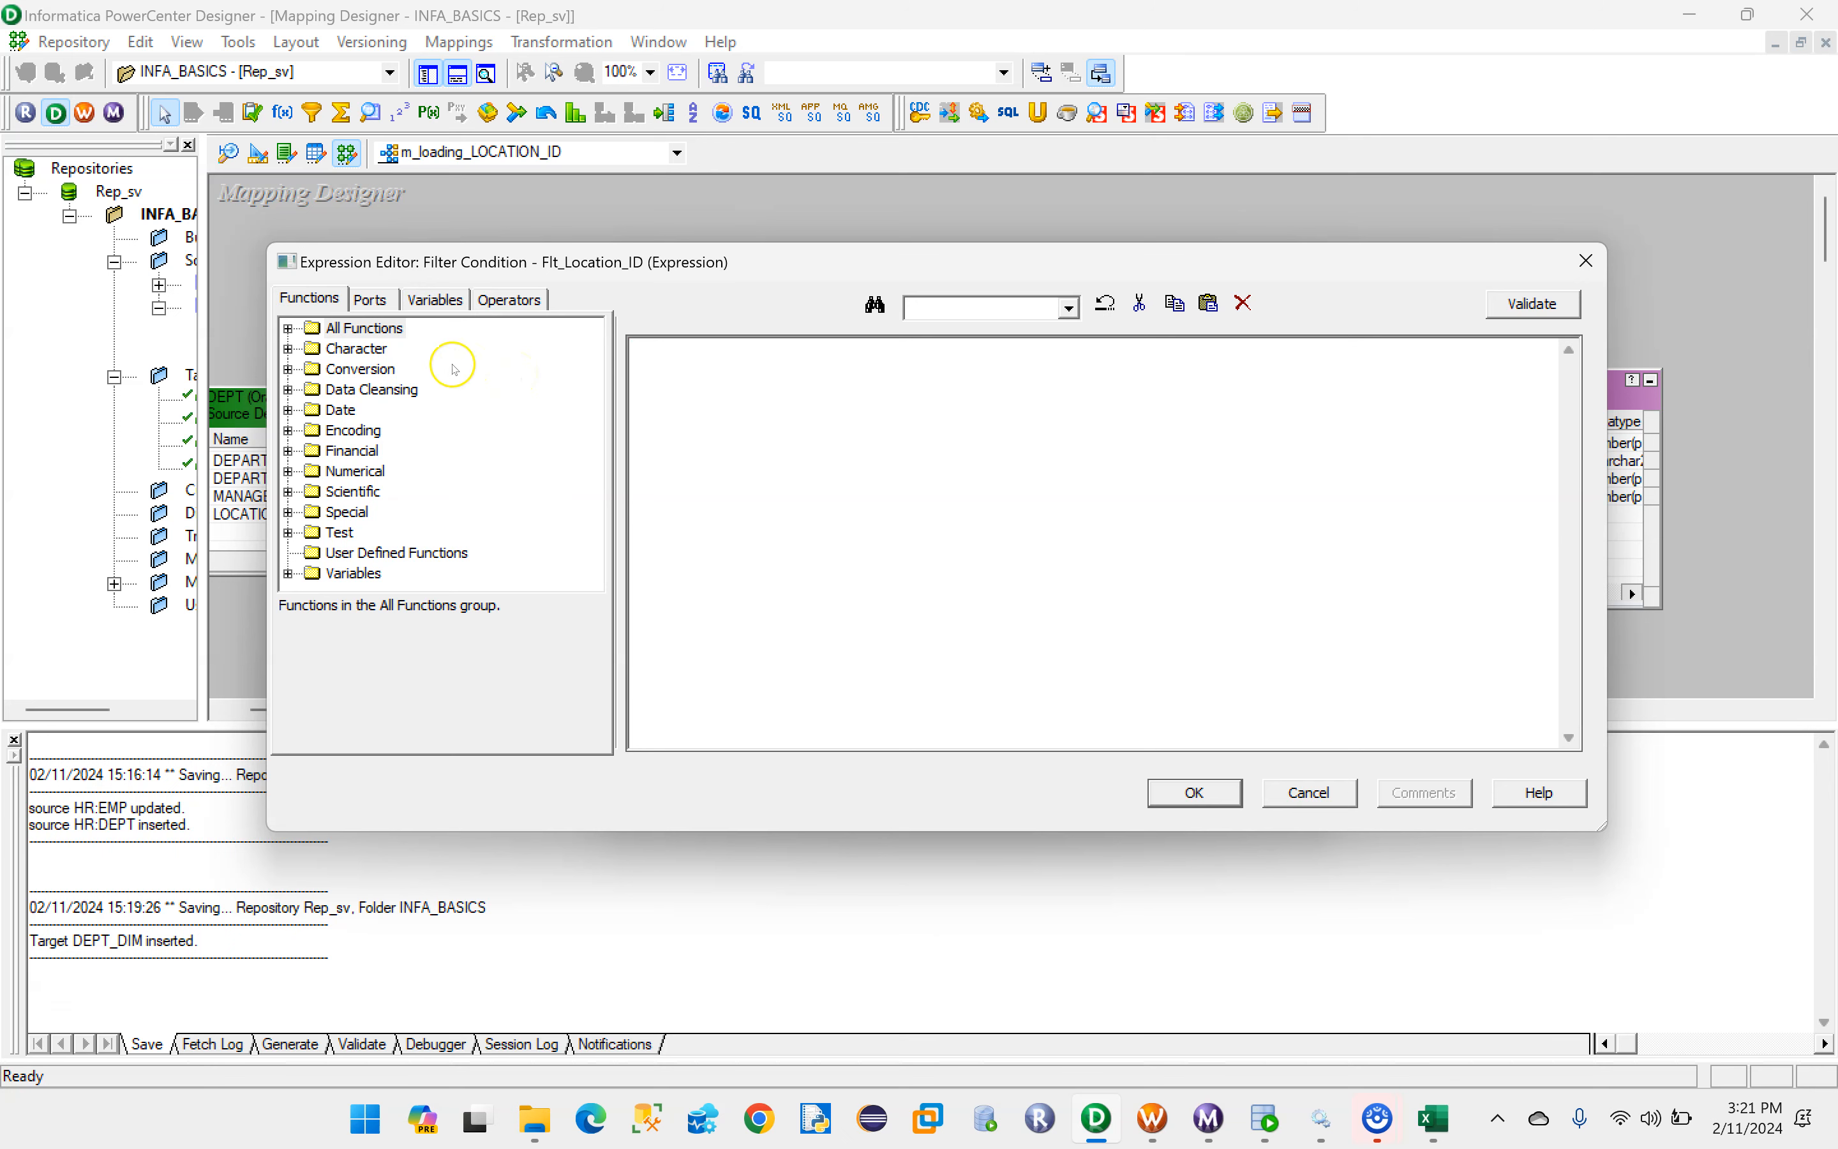
click(371, 300)
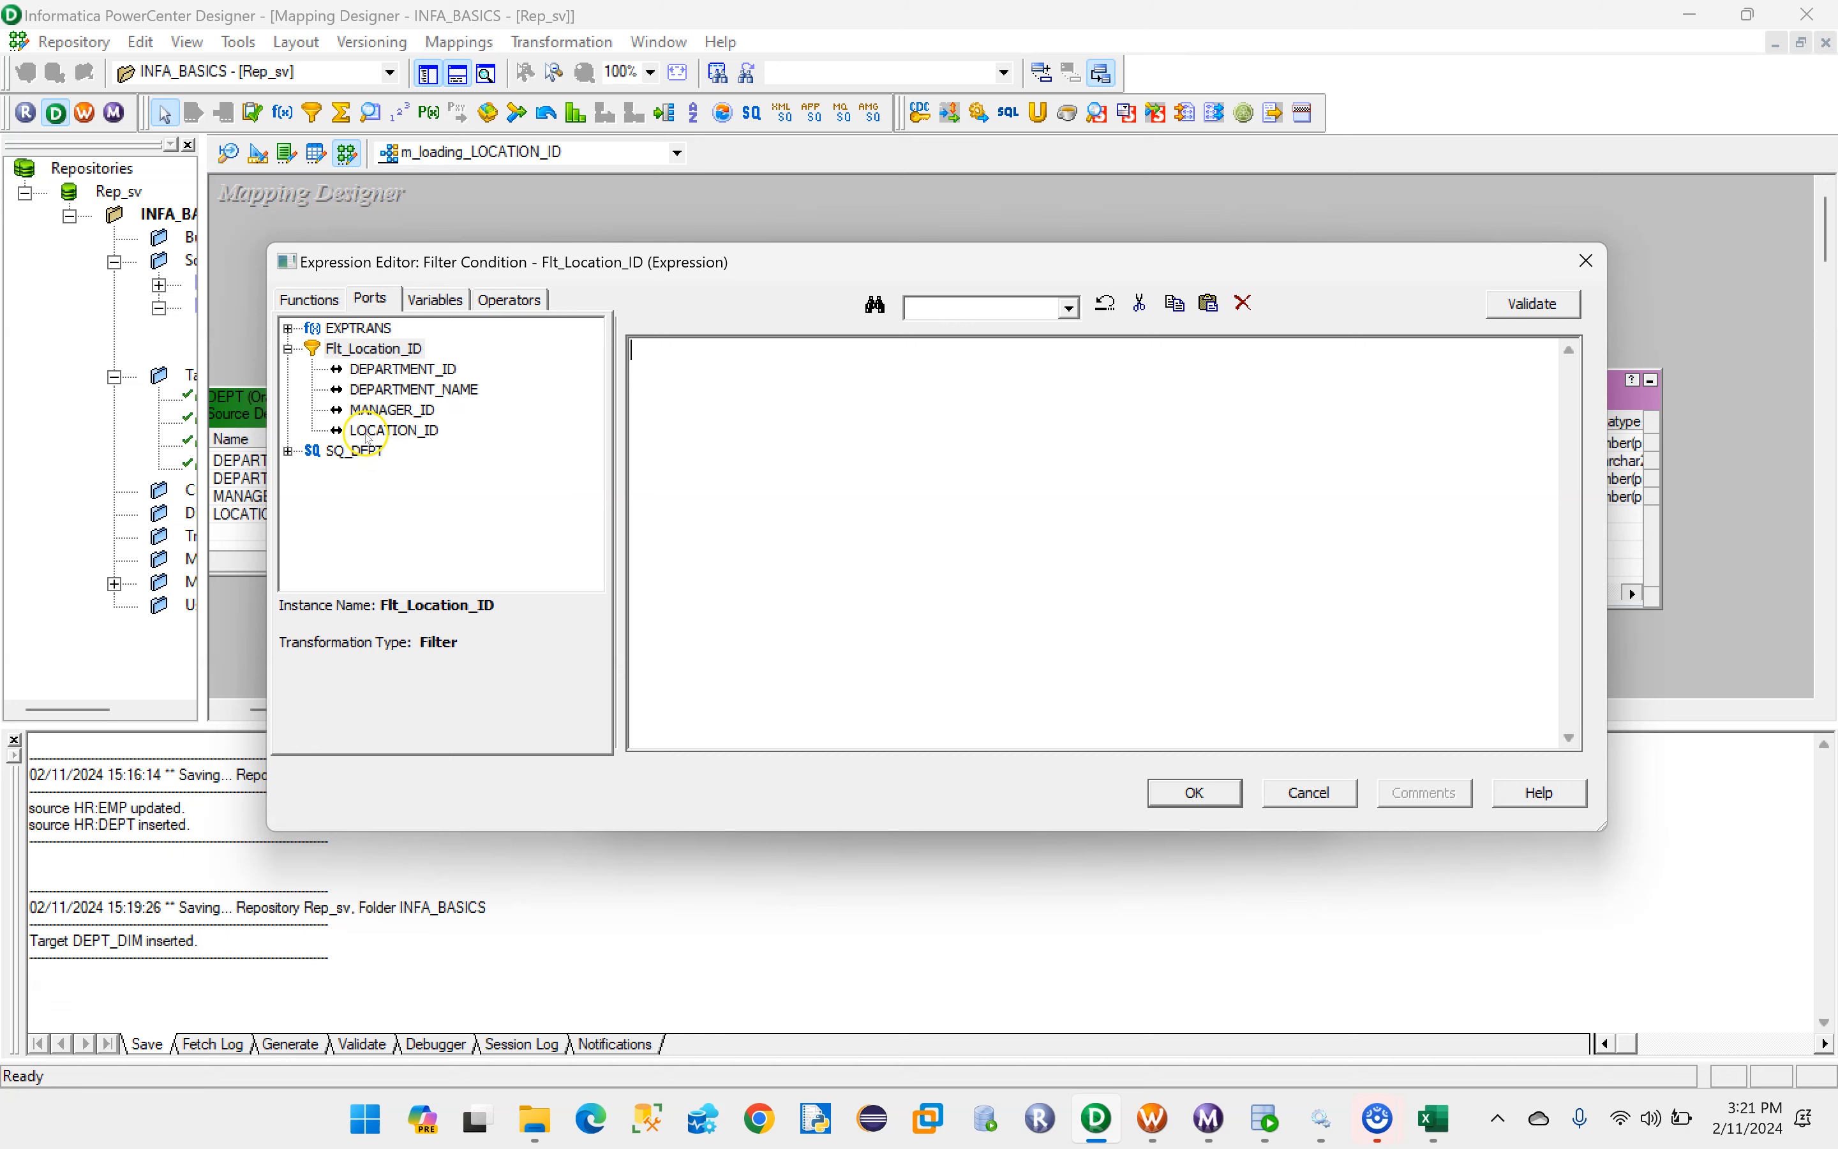
- Switch to Excel to check the business rule for LOCATION_ID in the mapping sheet, and return to PowerCenter Designer
click(1425, 1121)
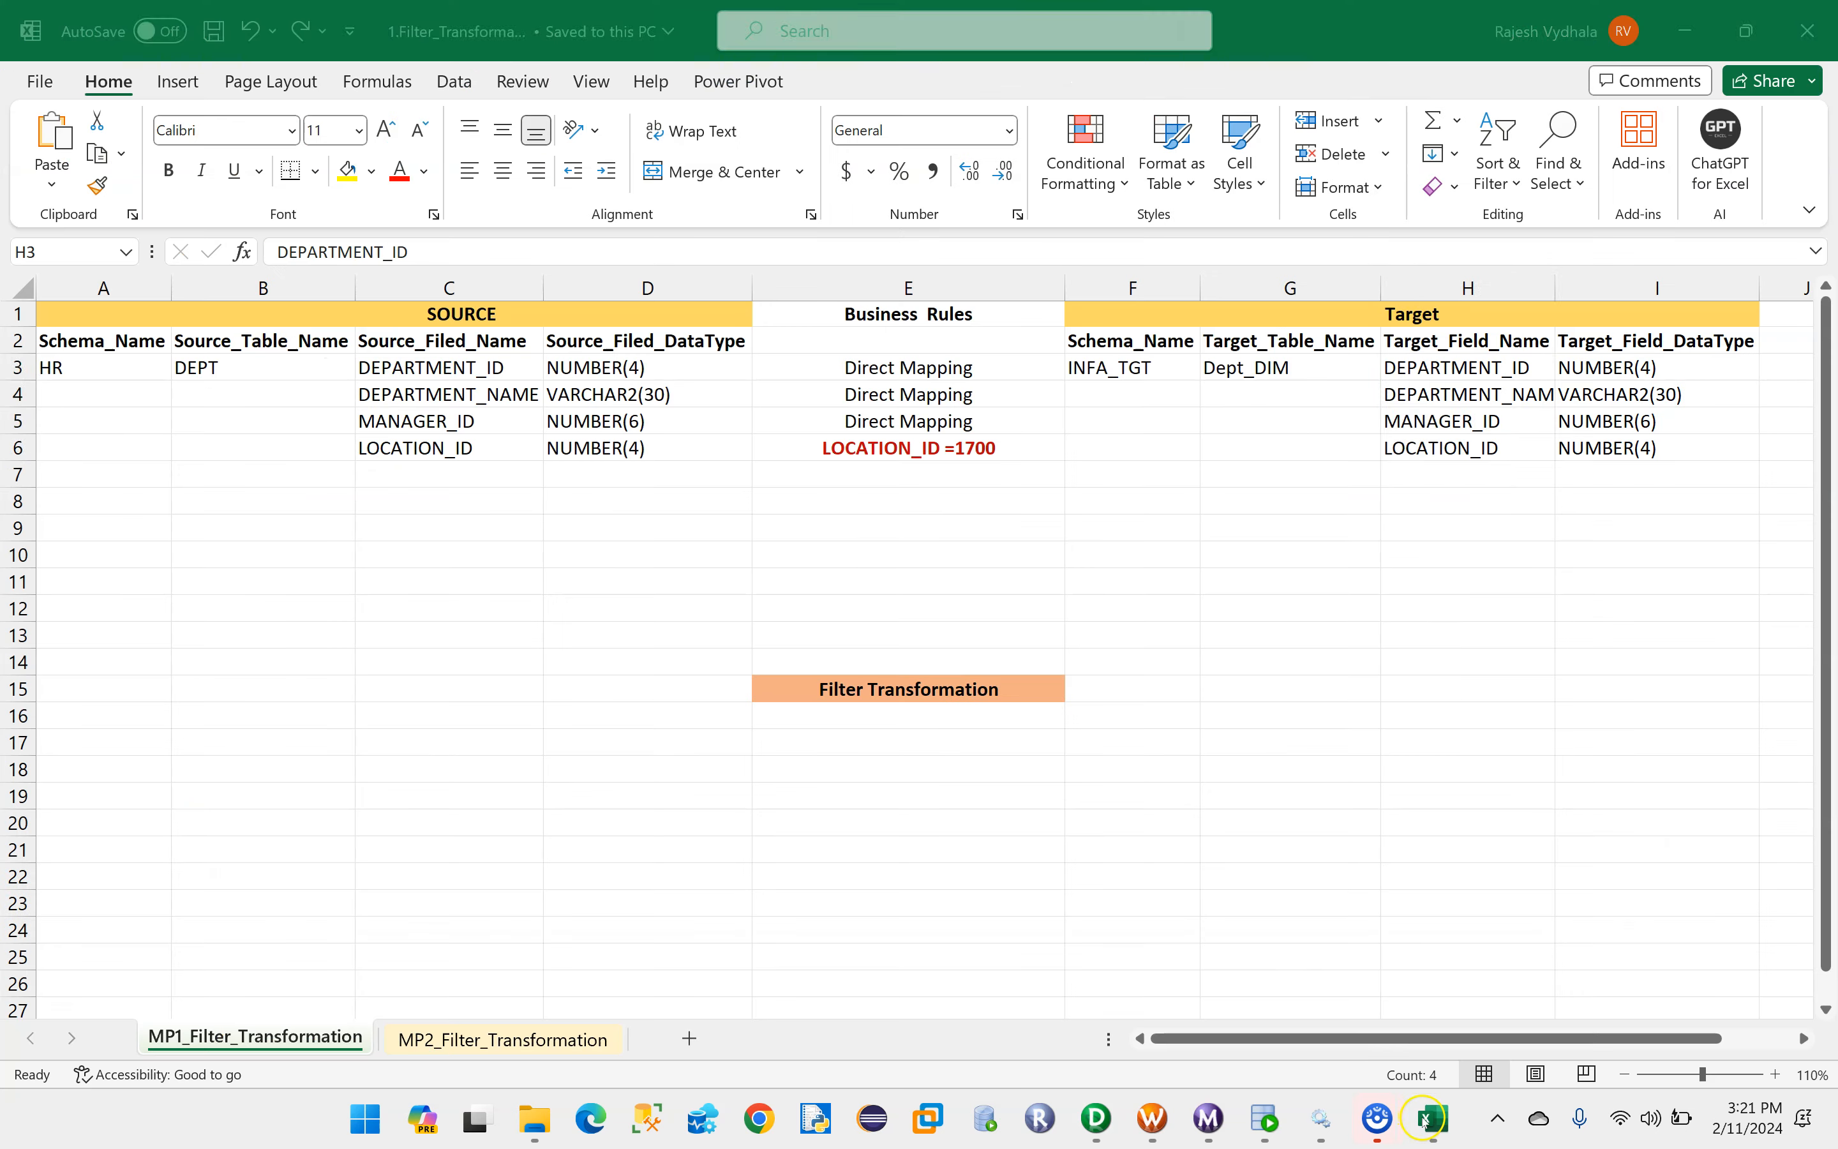
click(852, 450)
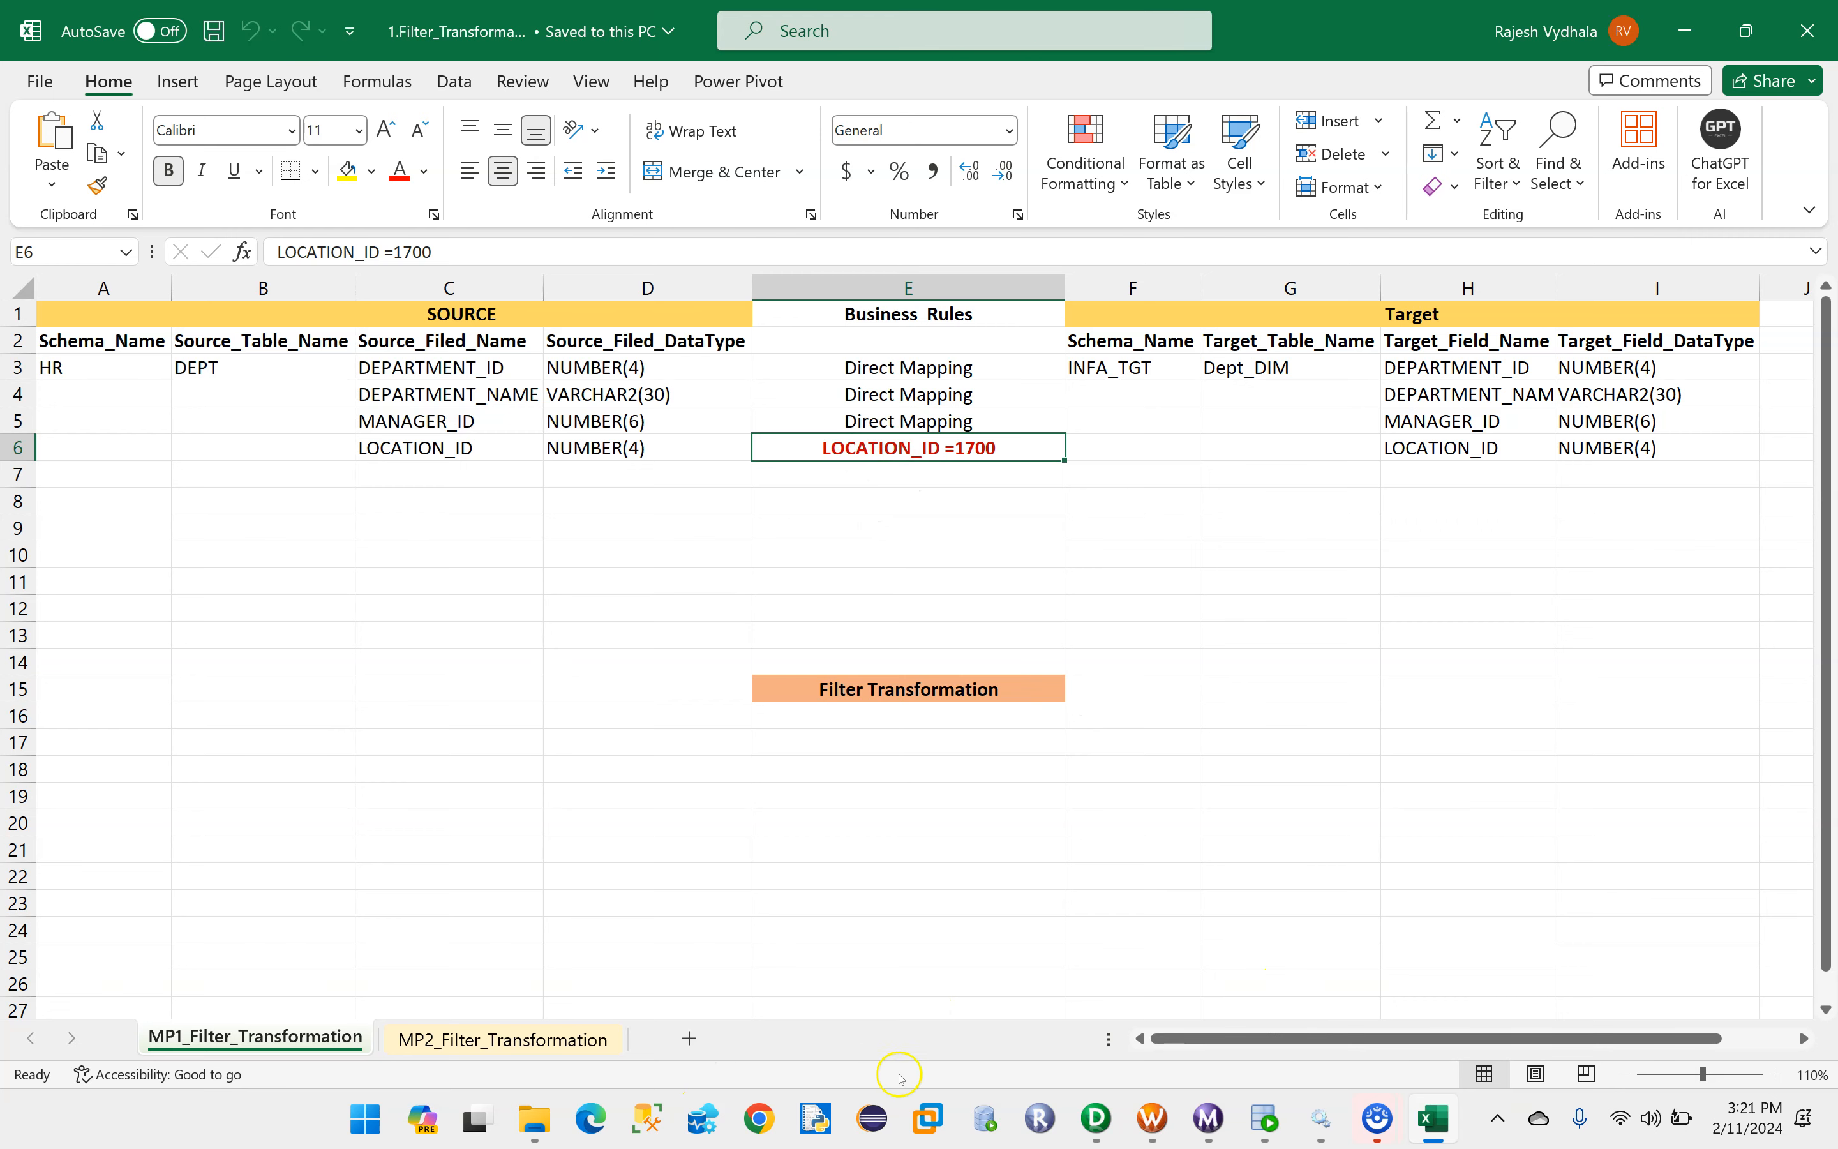
click(1096, 1117)
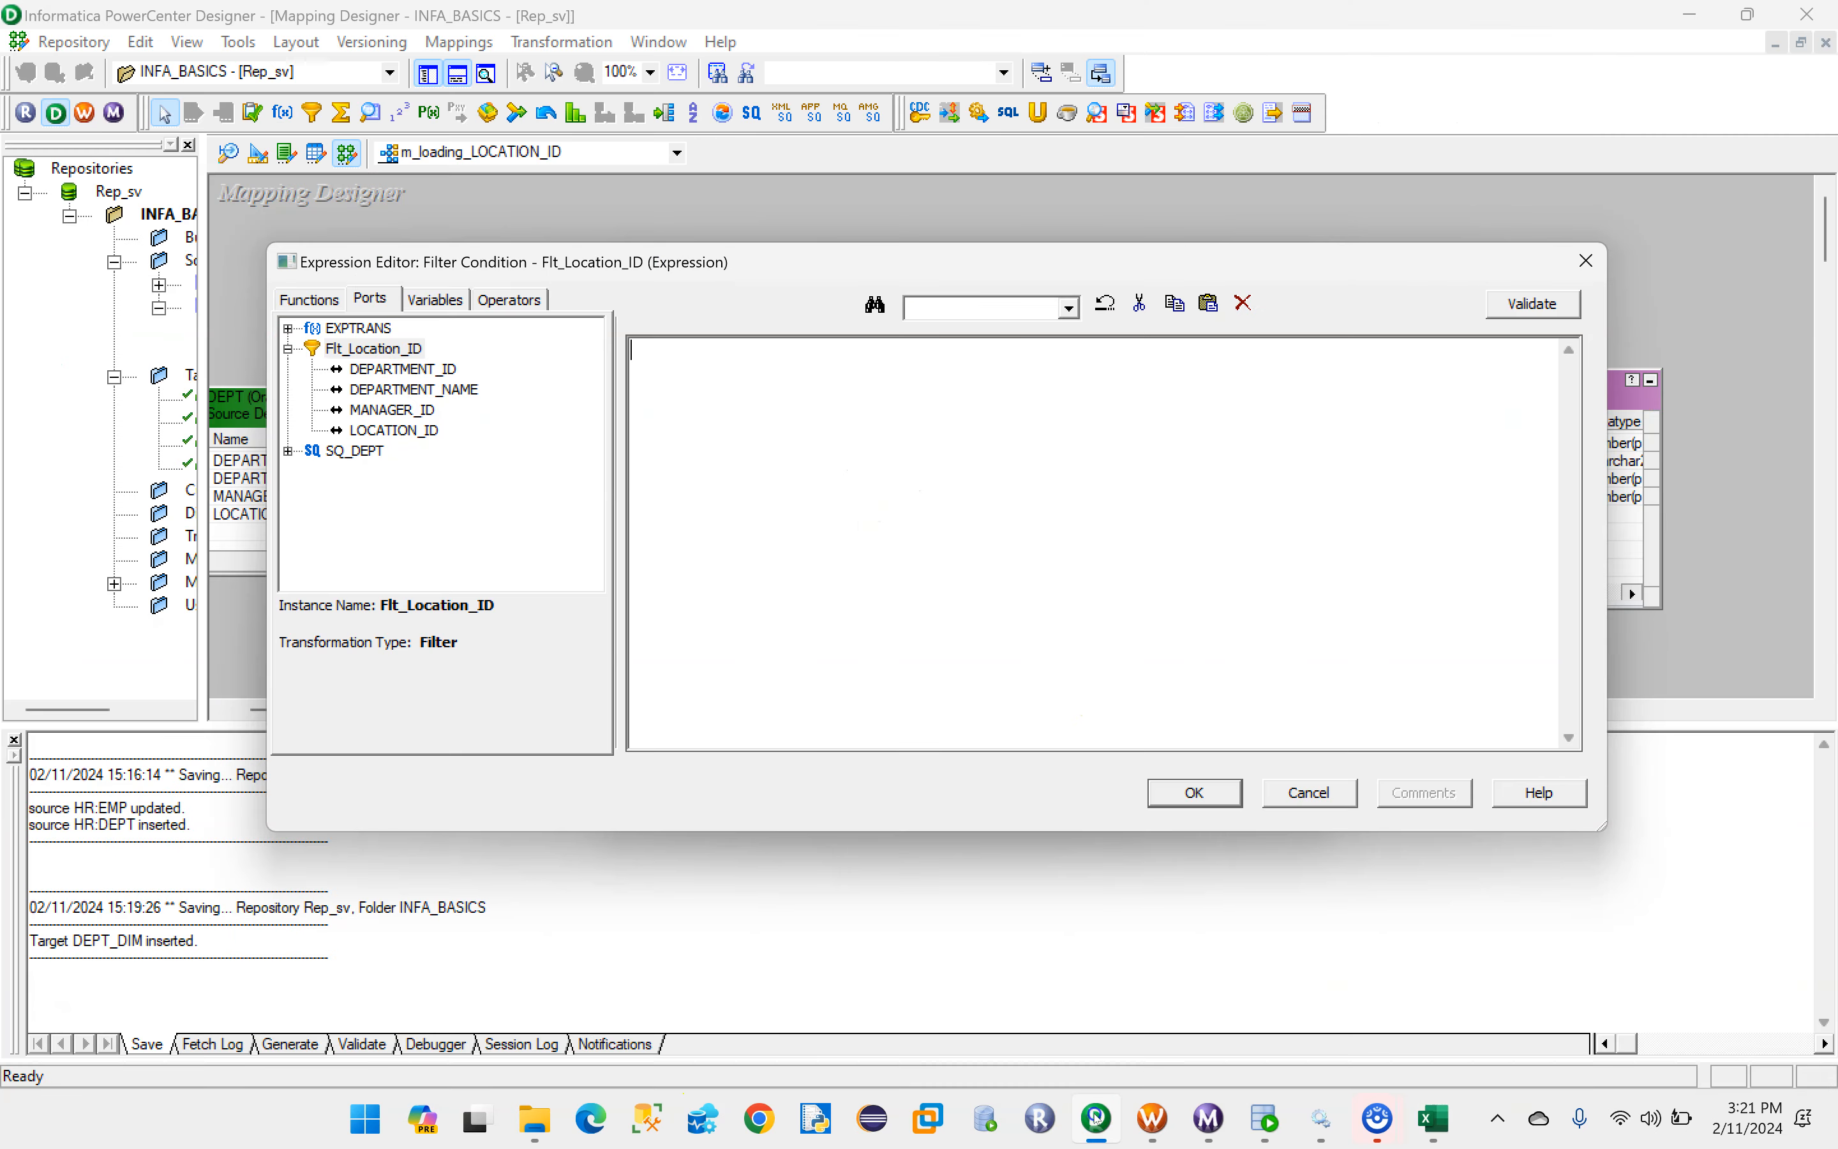
- Set the filter condition to LOCATION_ID=1700, validate the expression, and accept the transformation changes
double_click(397, 431)
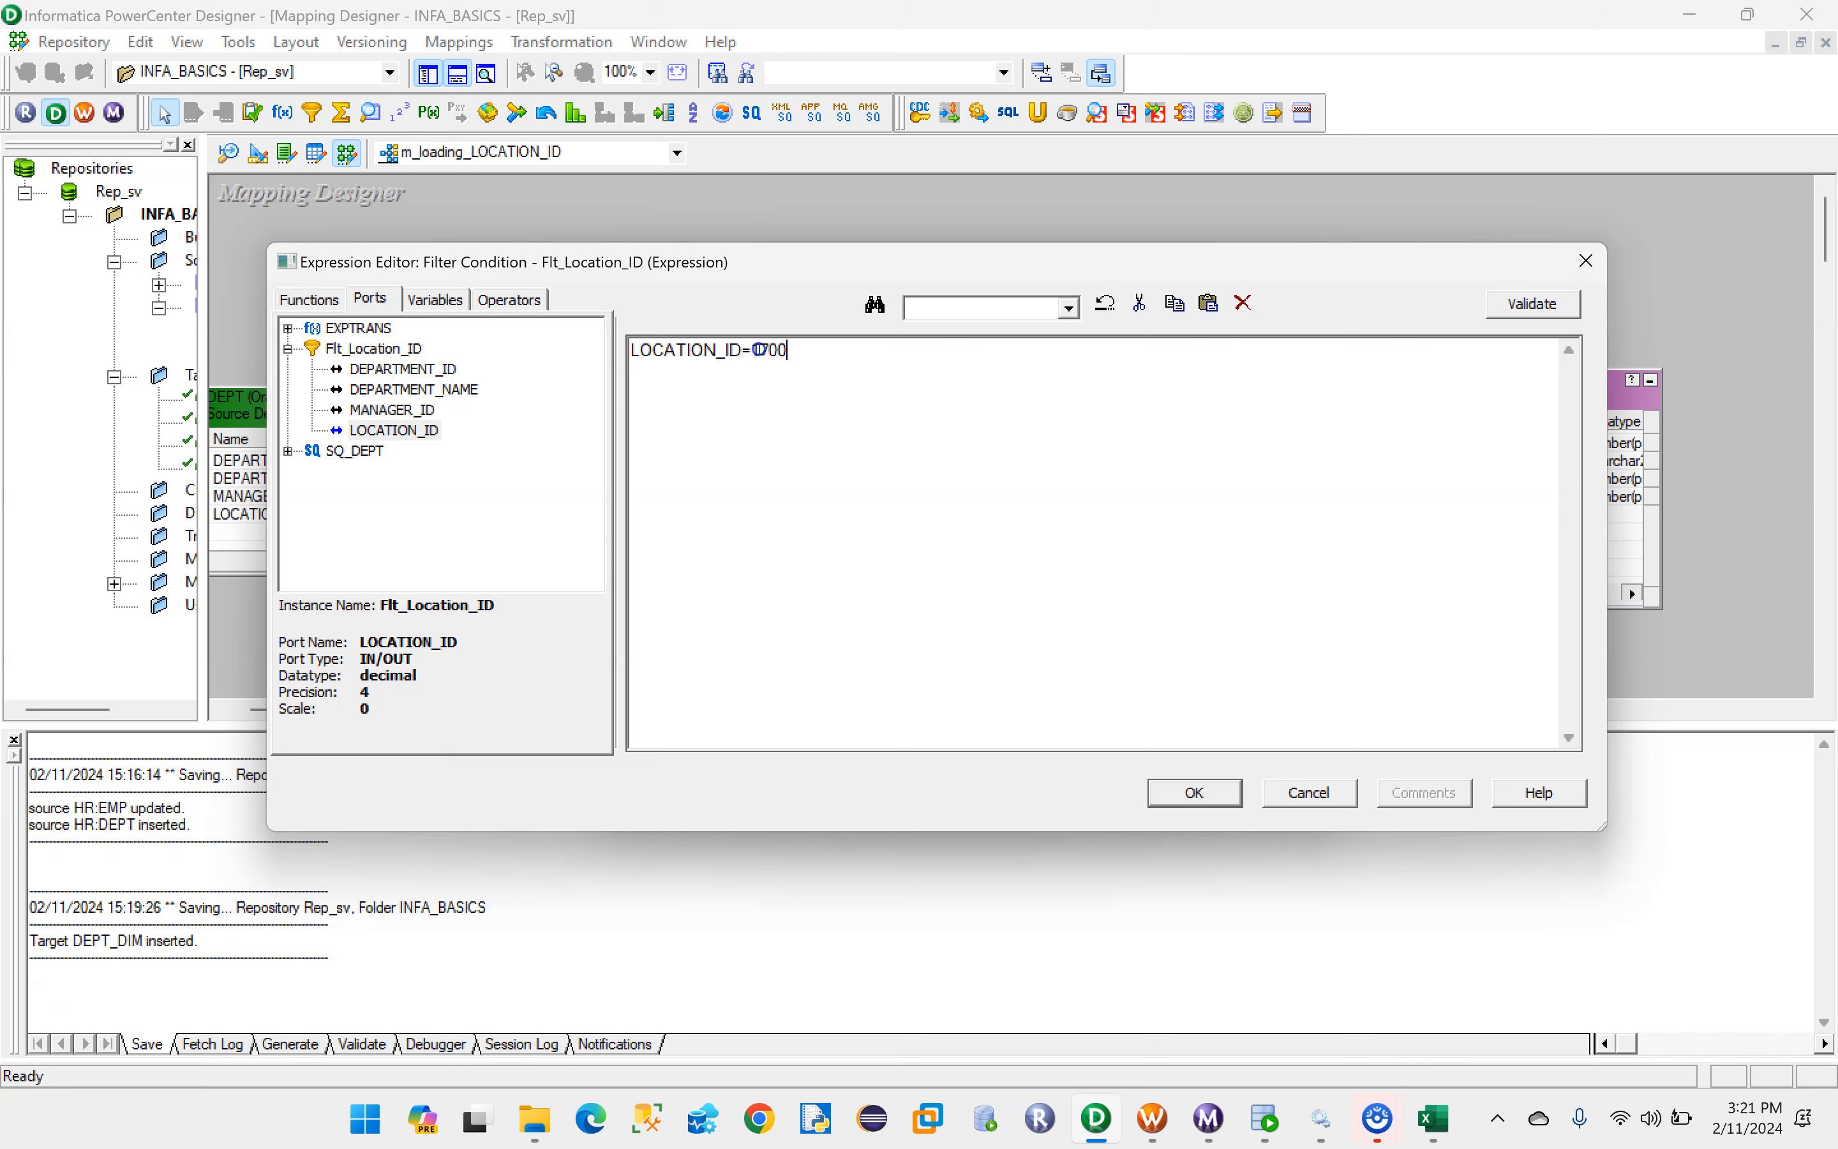
drag(764, 350, 617, 355)
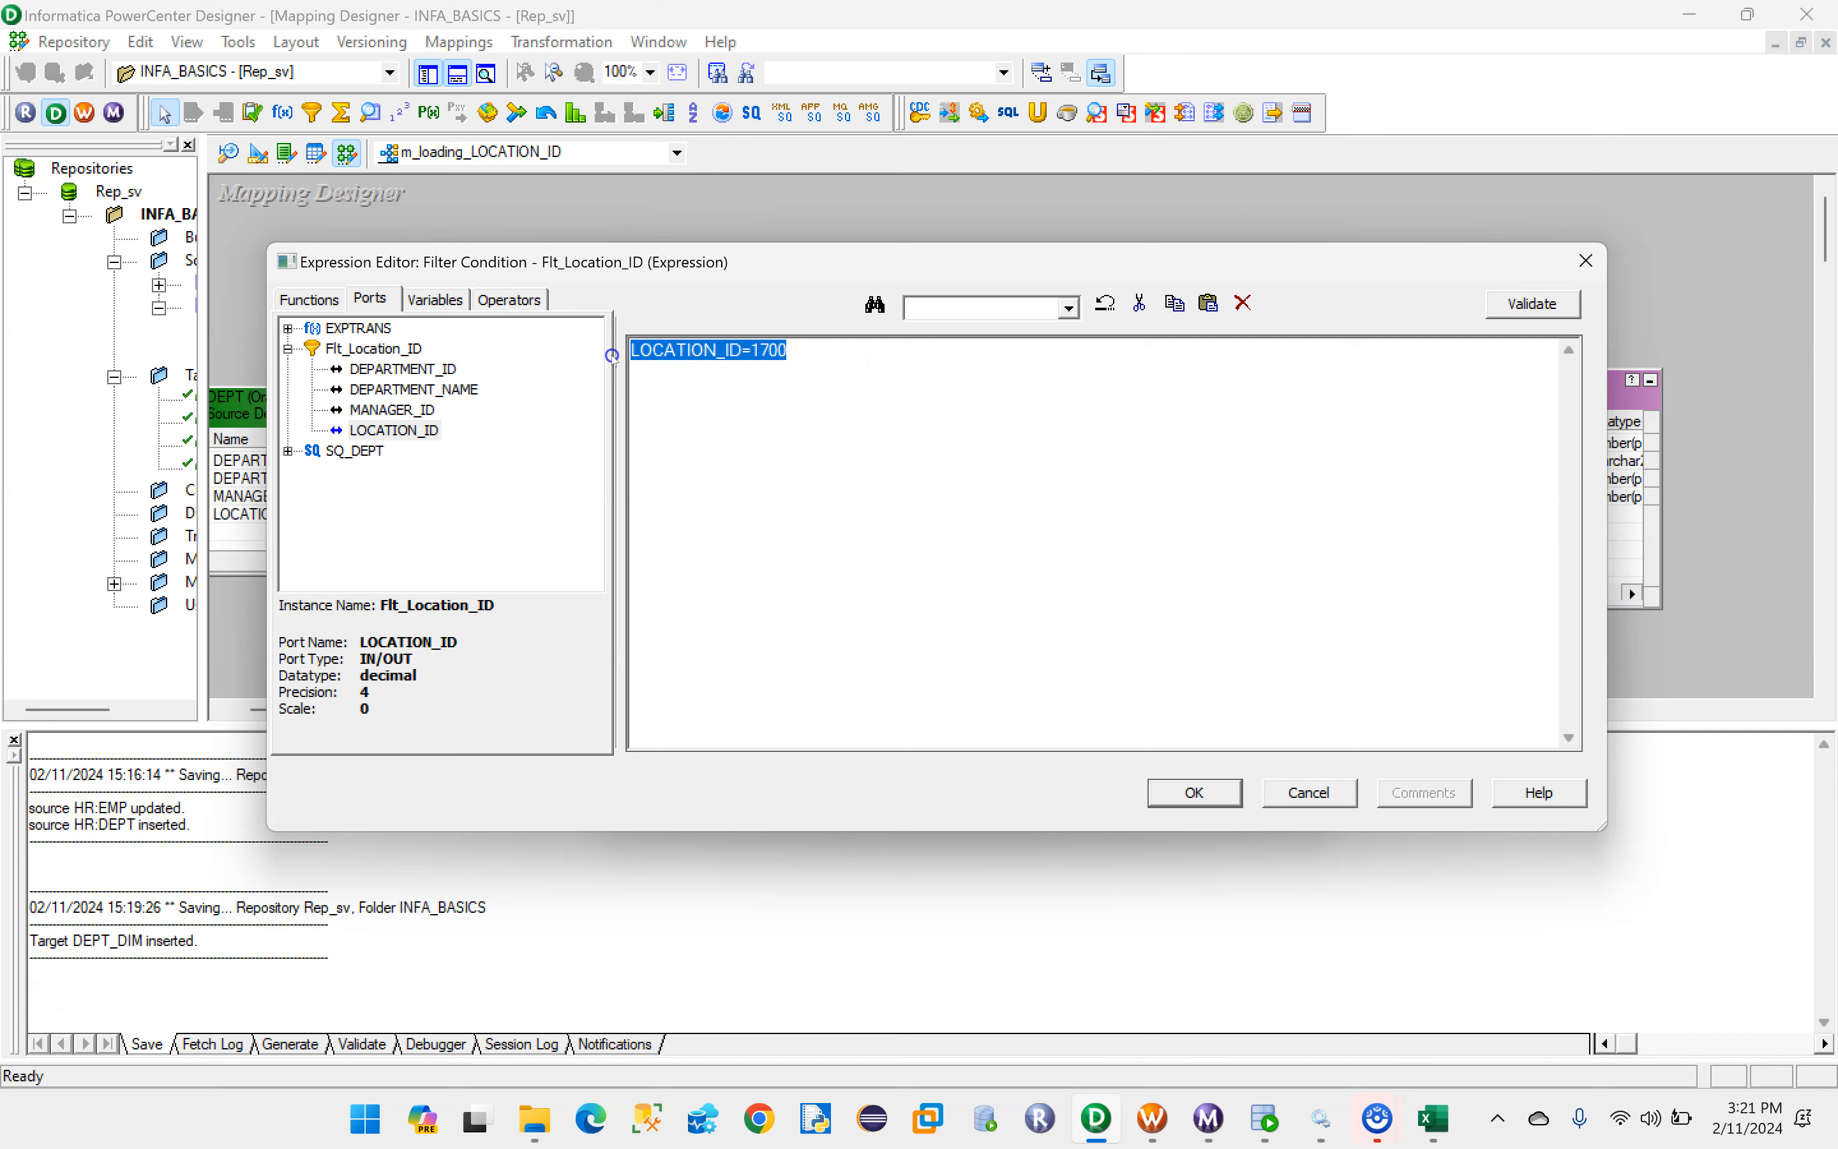
click(1519, 301)
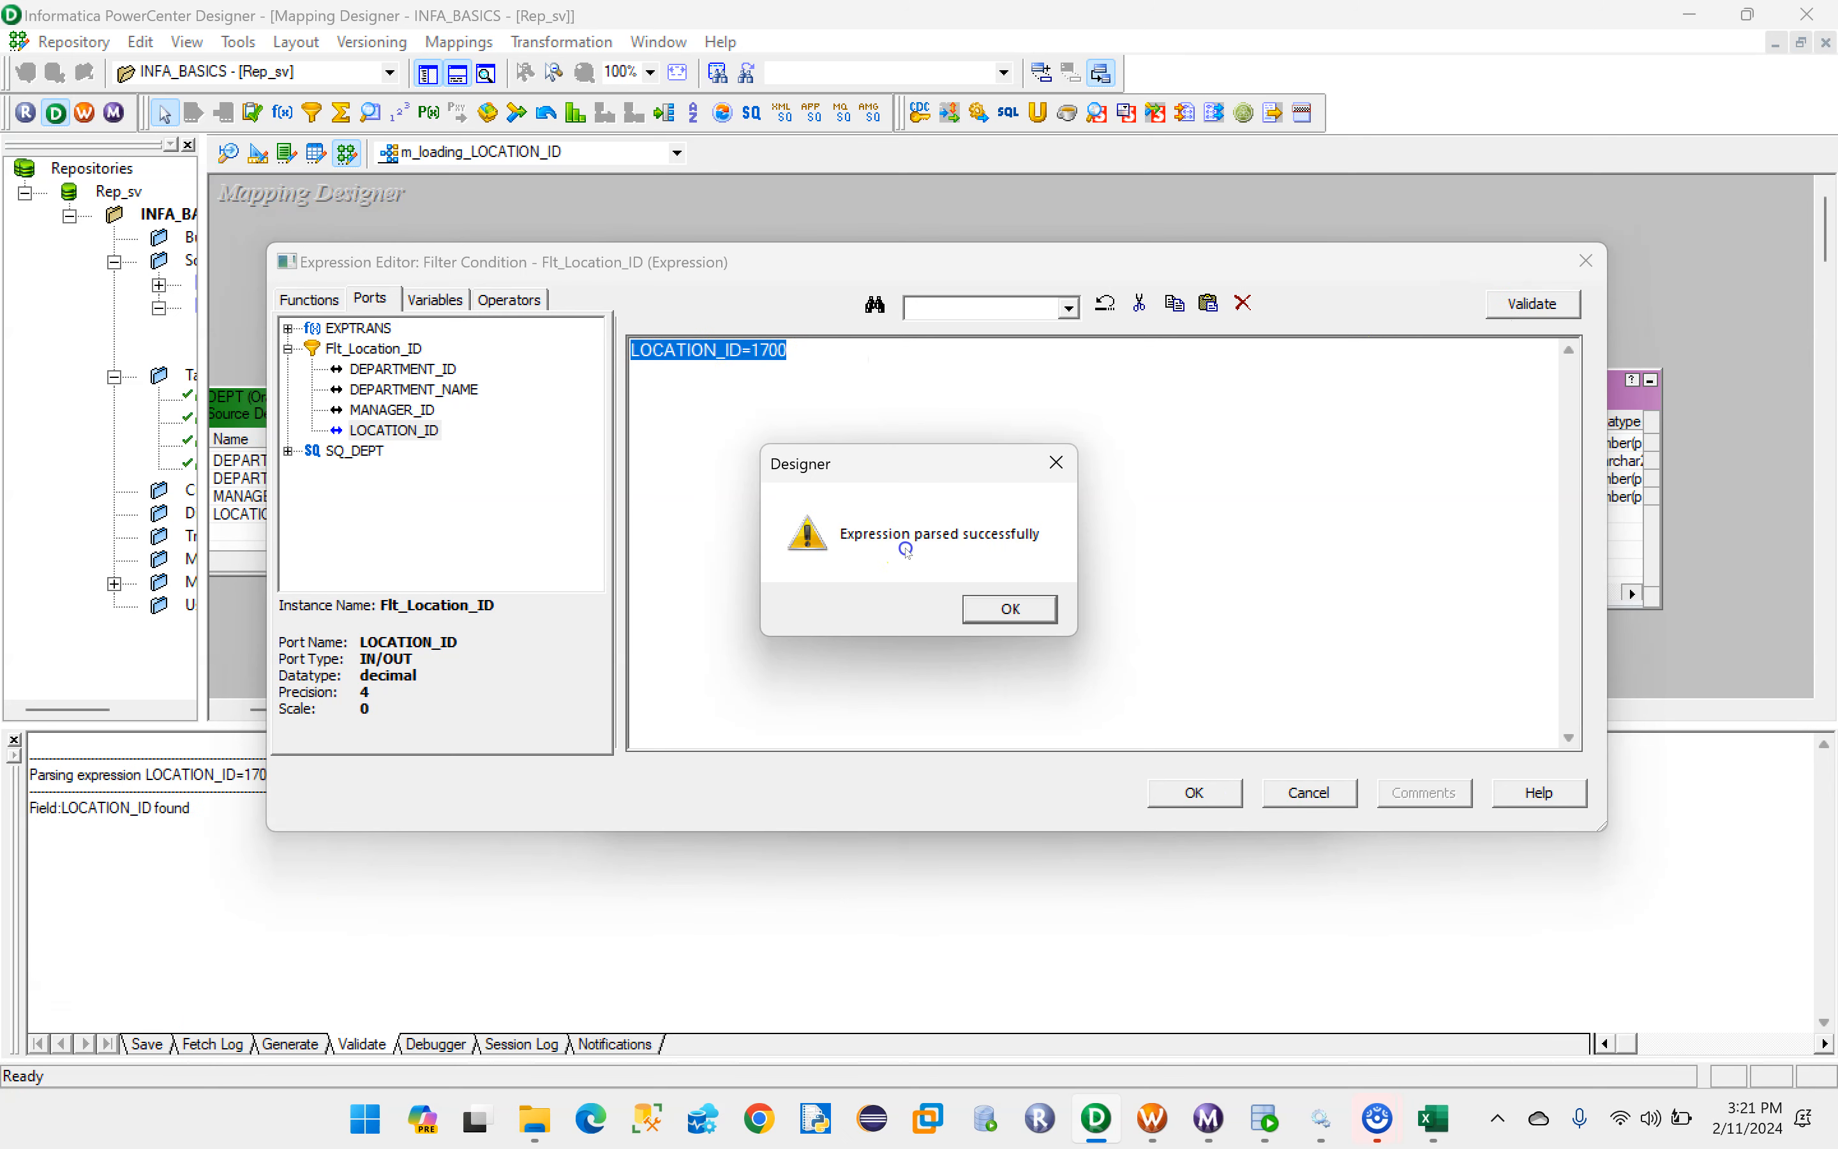
click(1010, 606)
click(1207, 793)
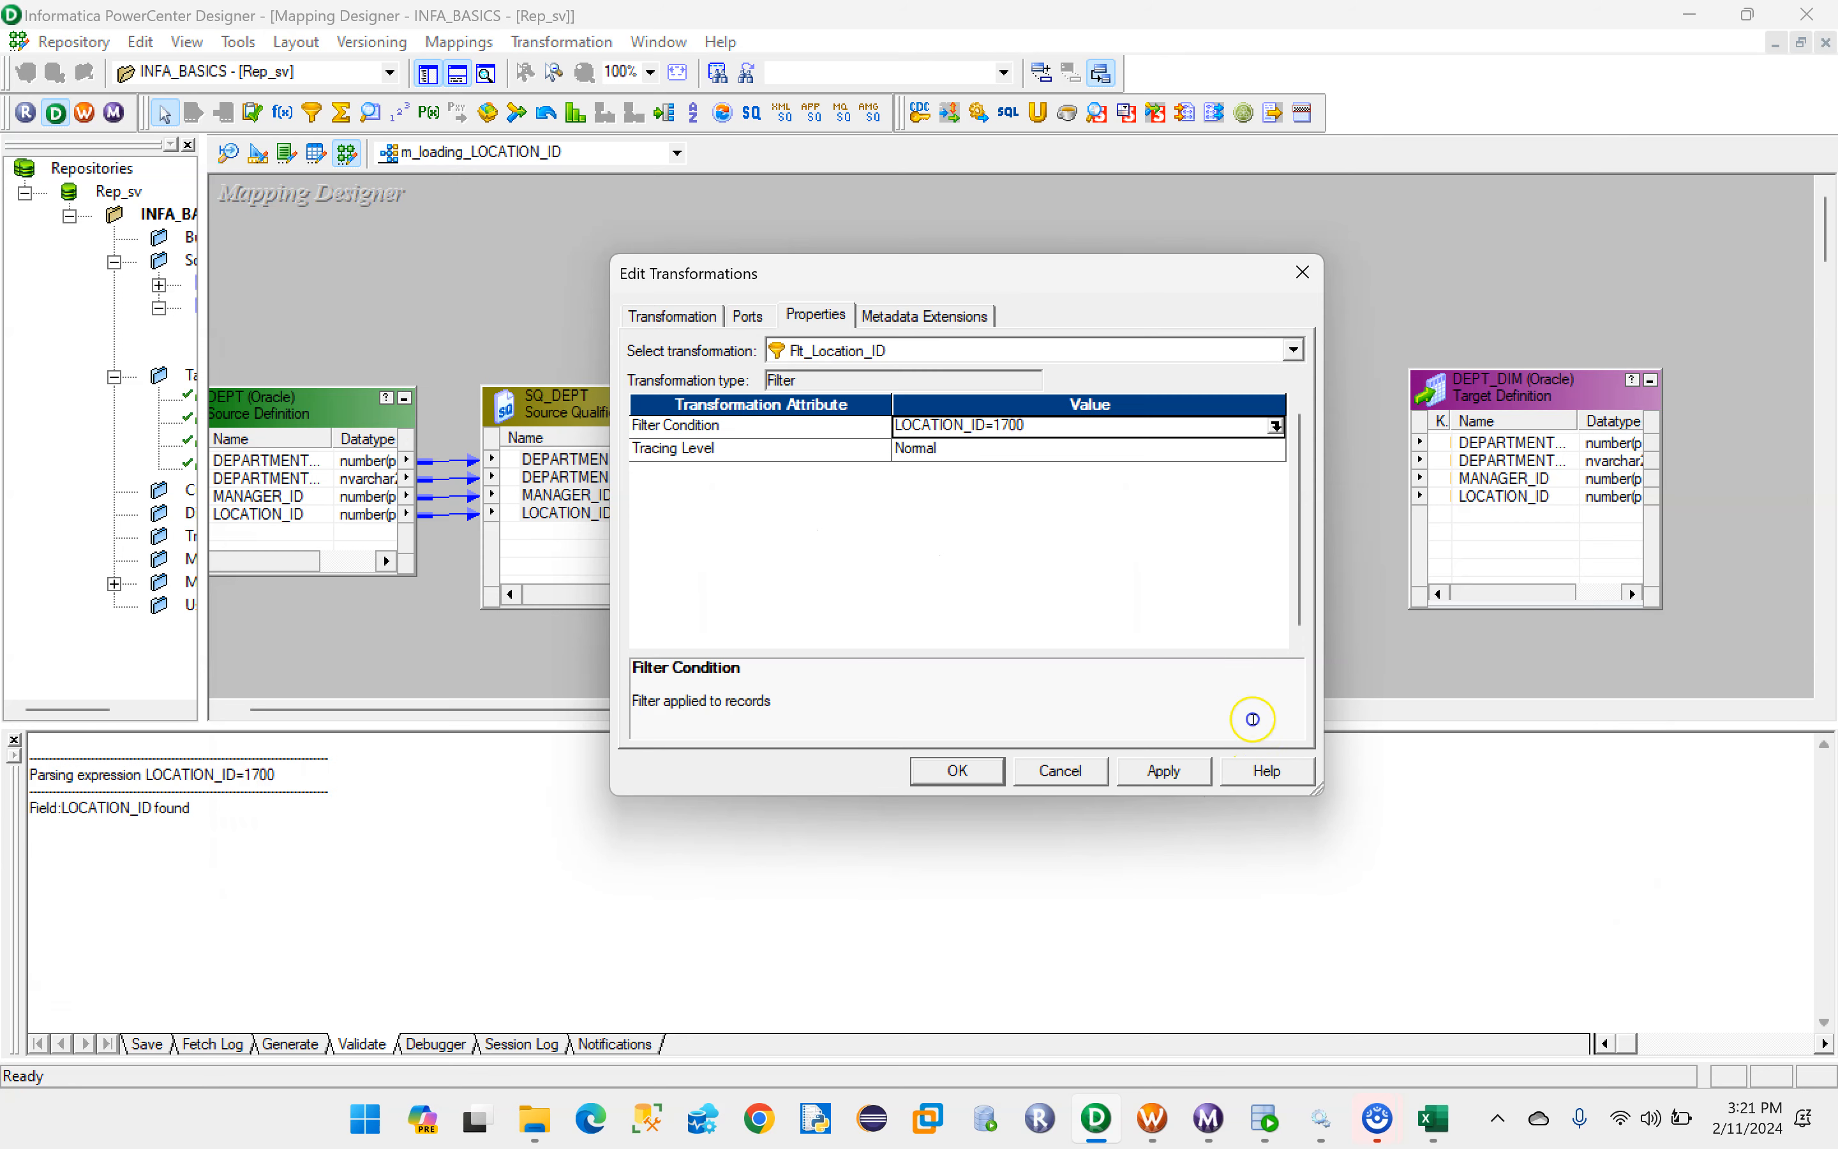
click(959, 771)
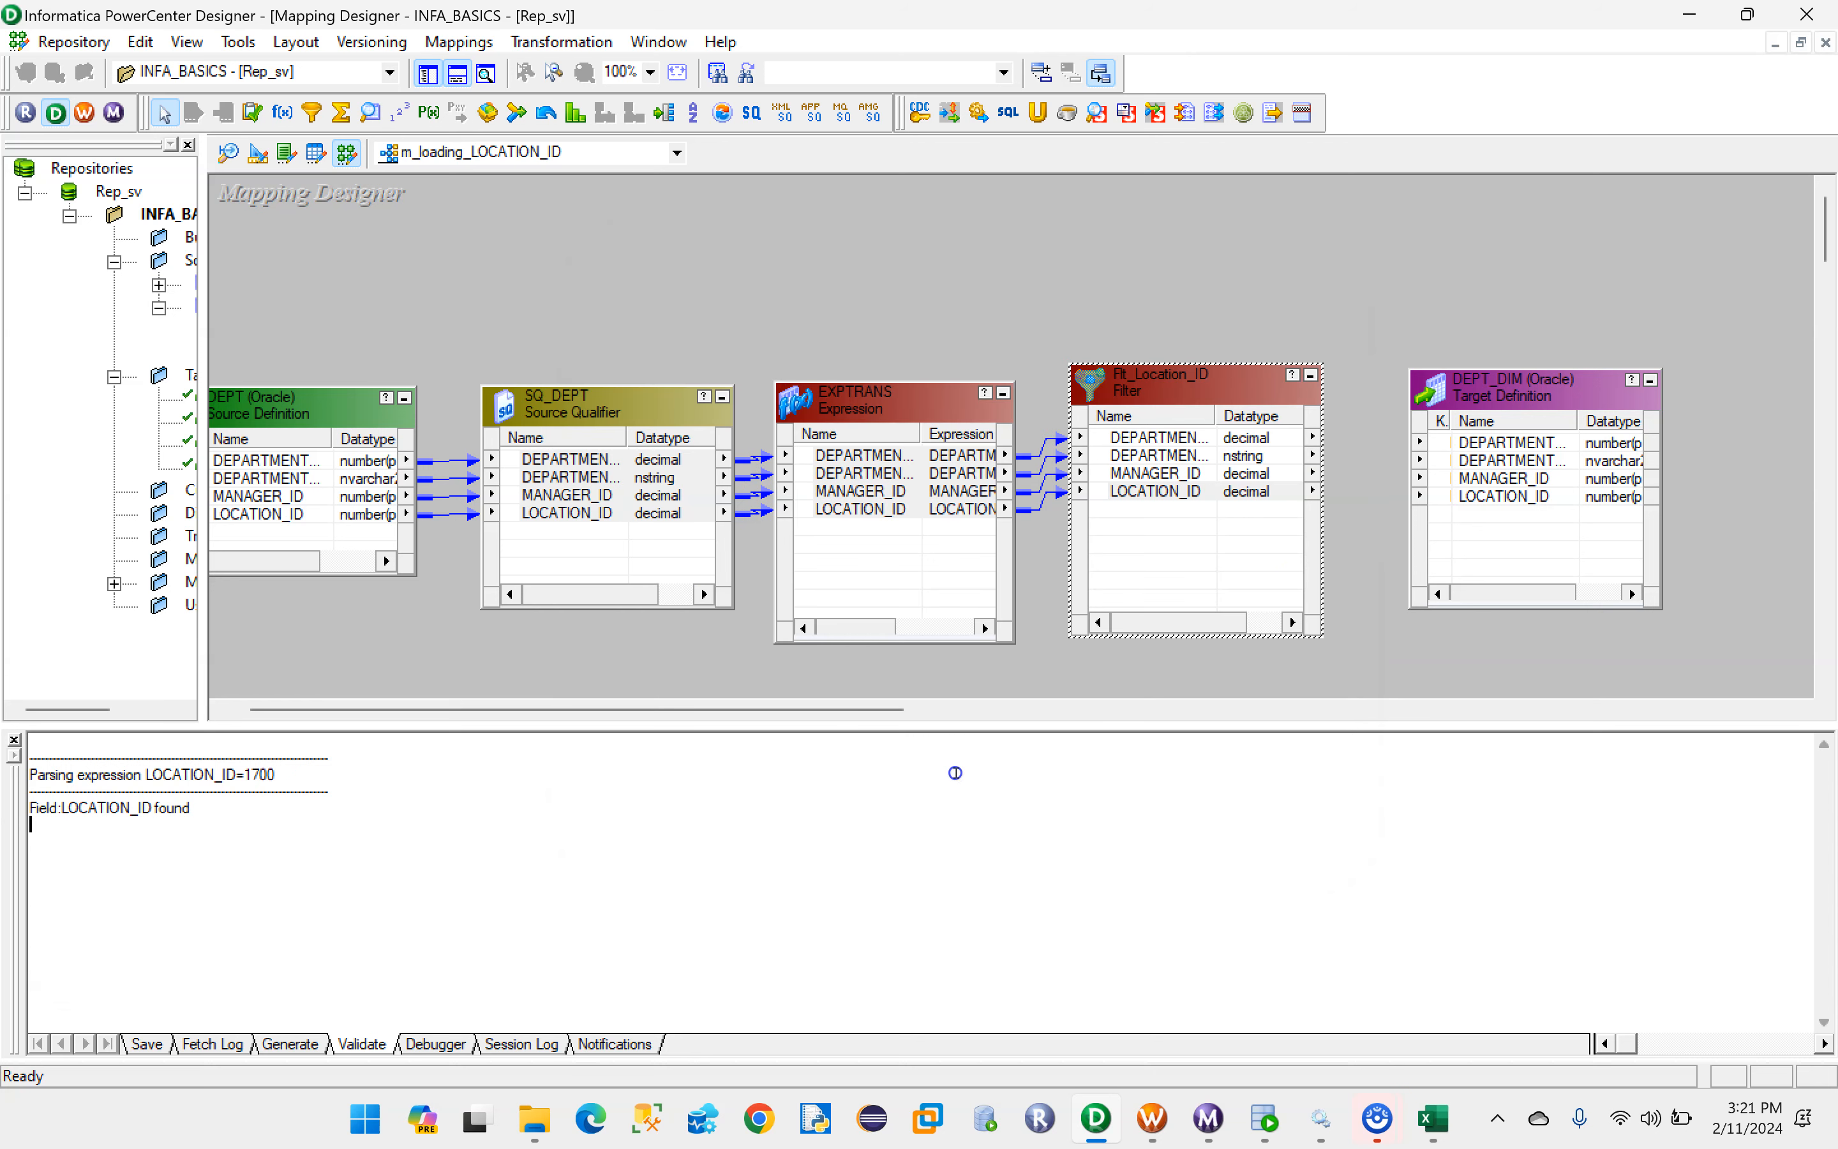
- Link the filter's DEPARTMENT_ID port to DEPT_DIM, and widen both objects to show the full port names
click(1159, 439)
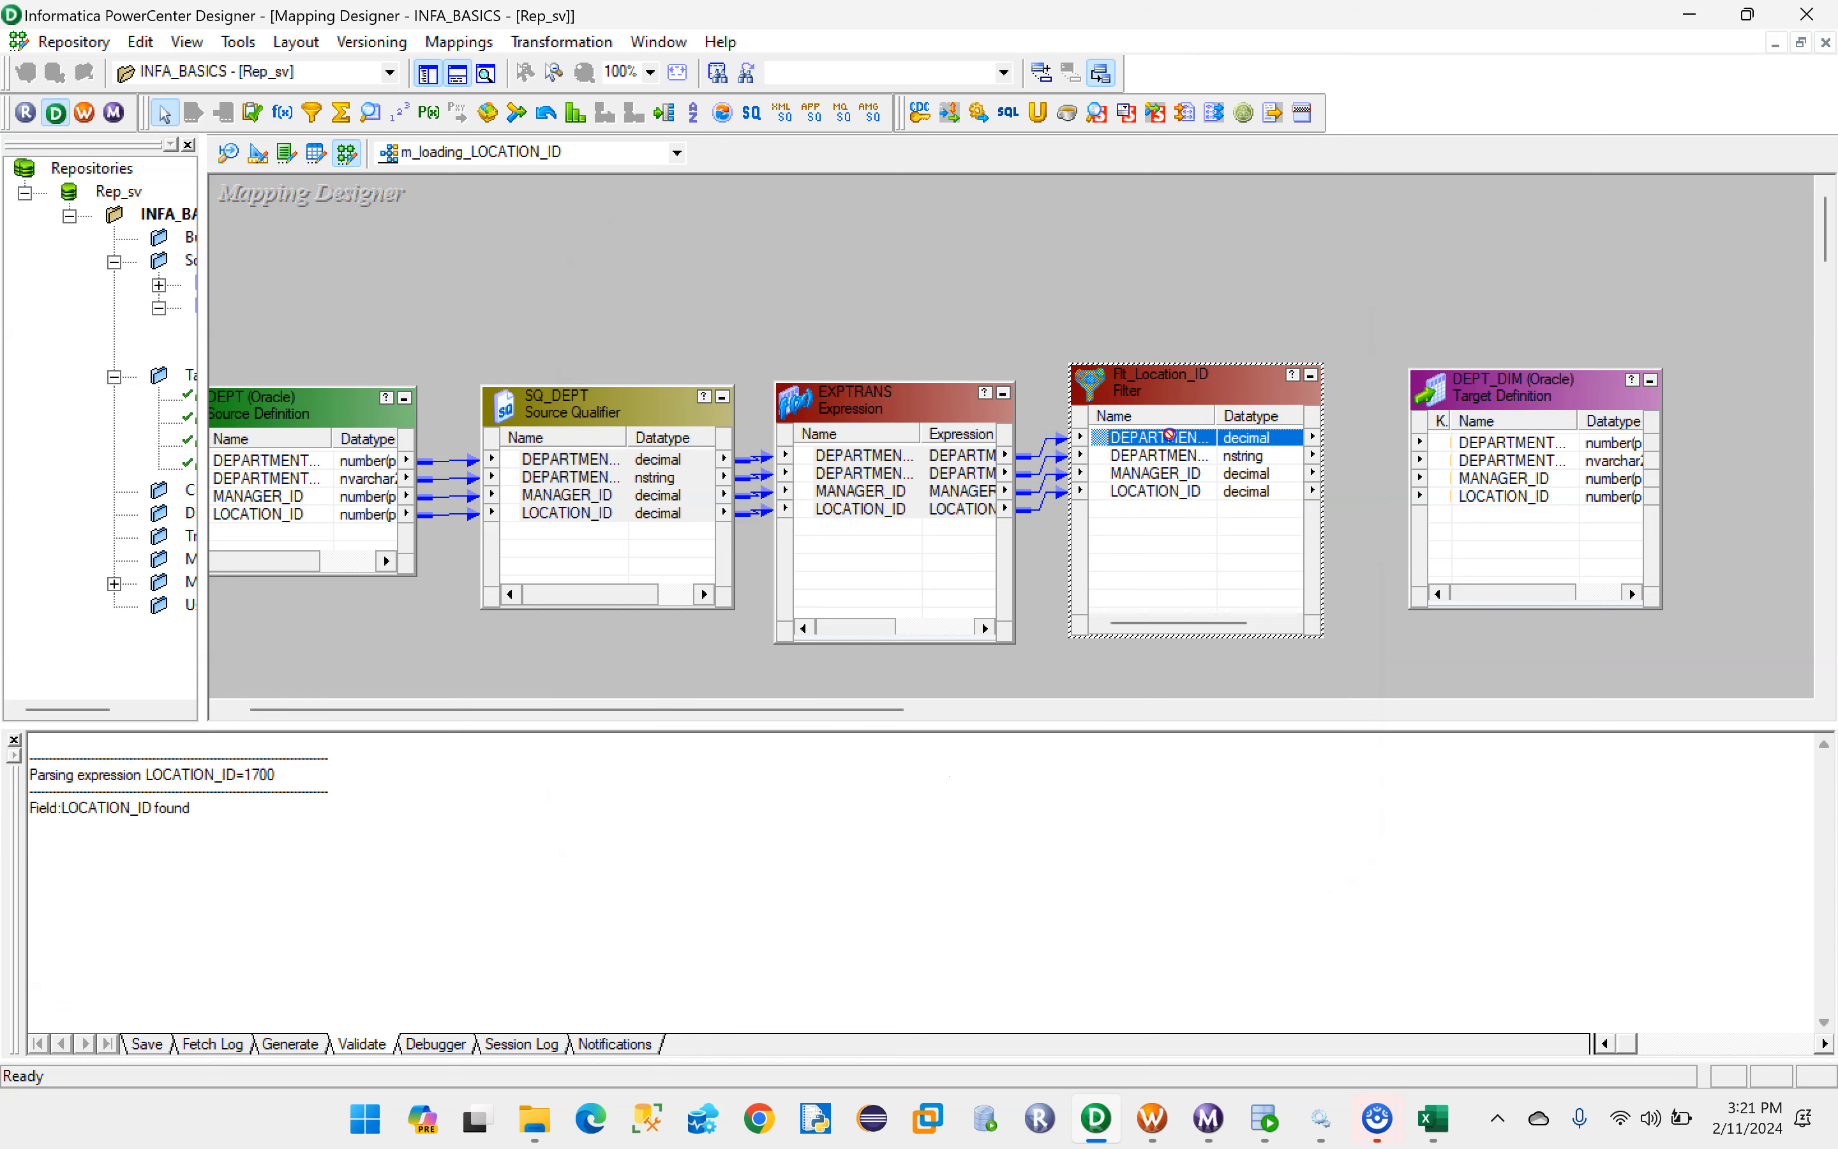
drag(1330, 443, 1527, 442)
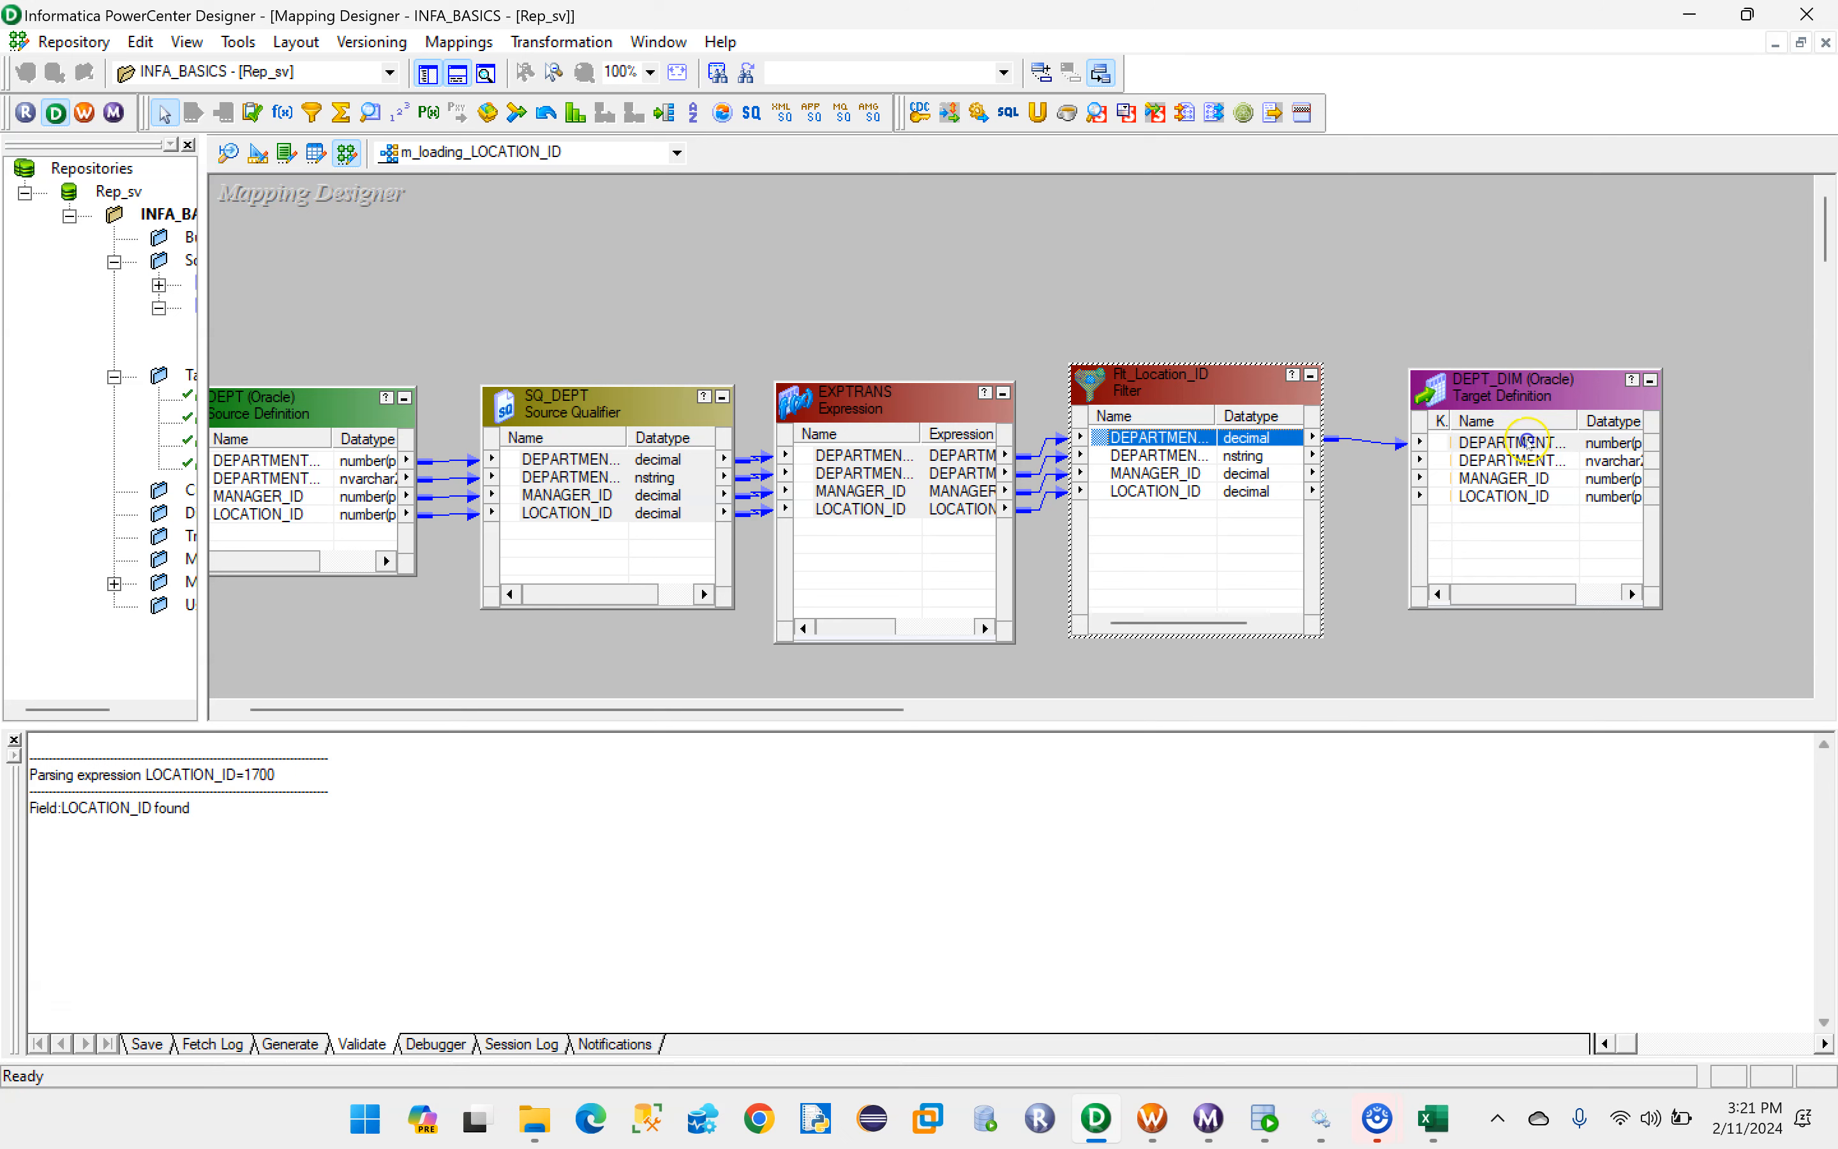
drag(1663, 398, 1742, 393)
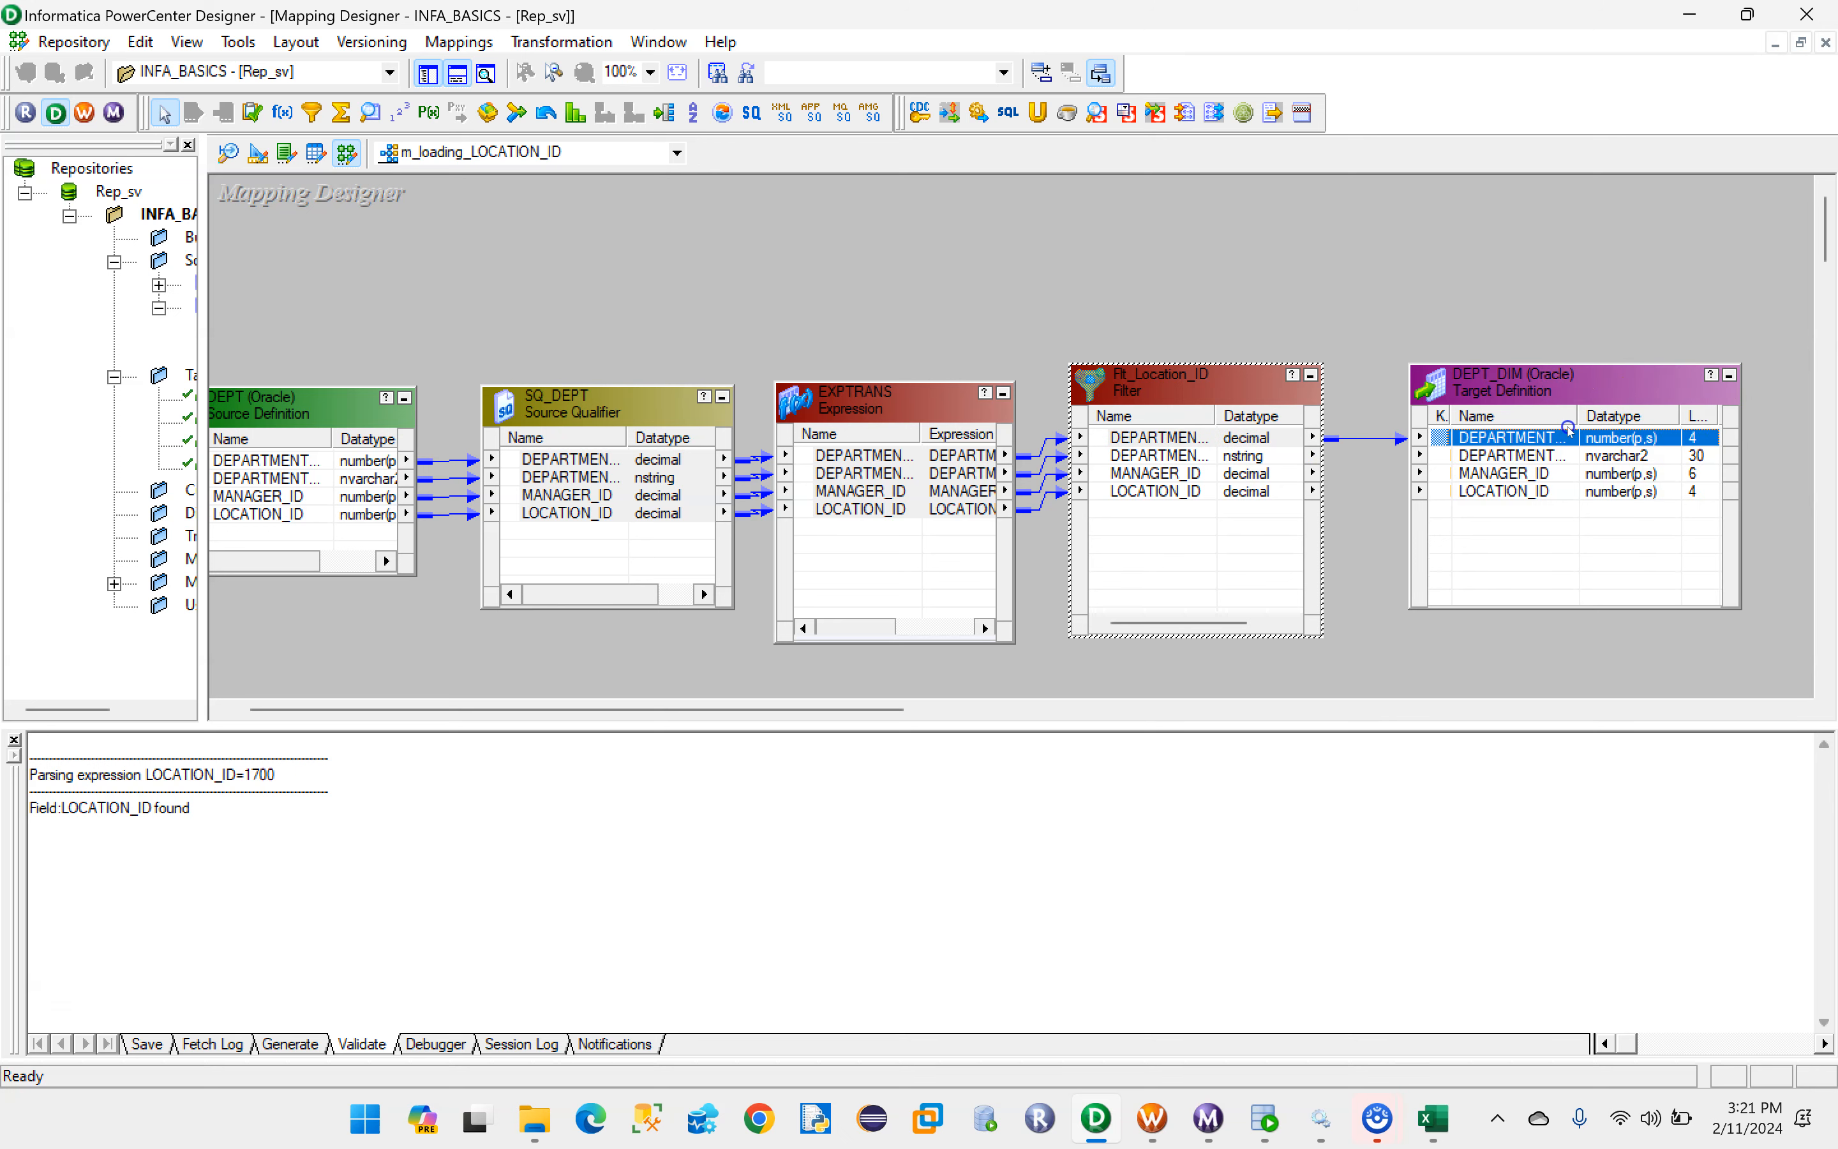
drag(1578, 416, 1642, 417)
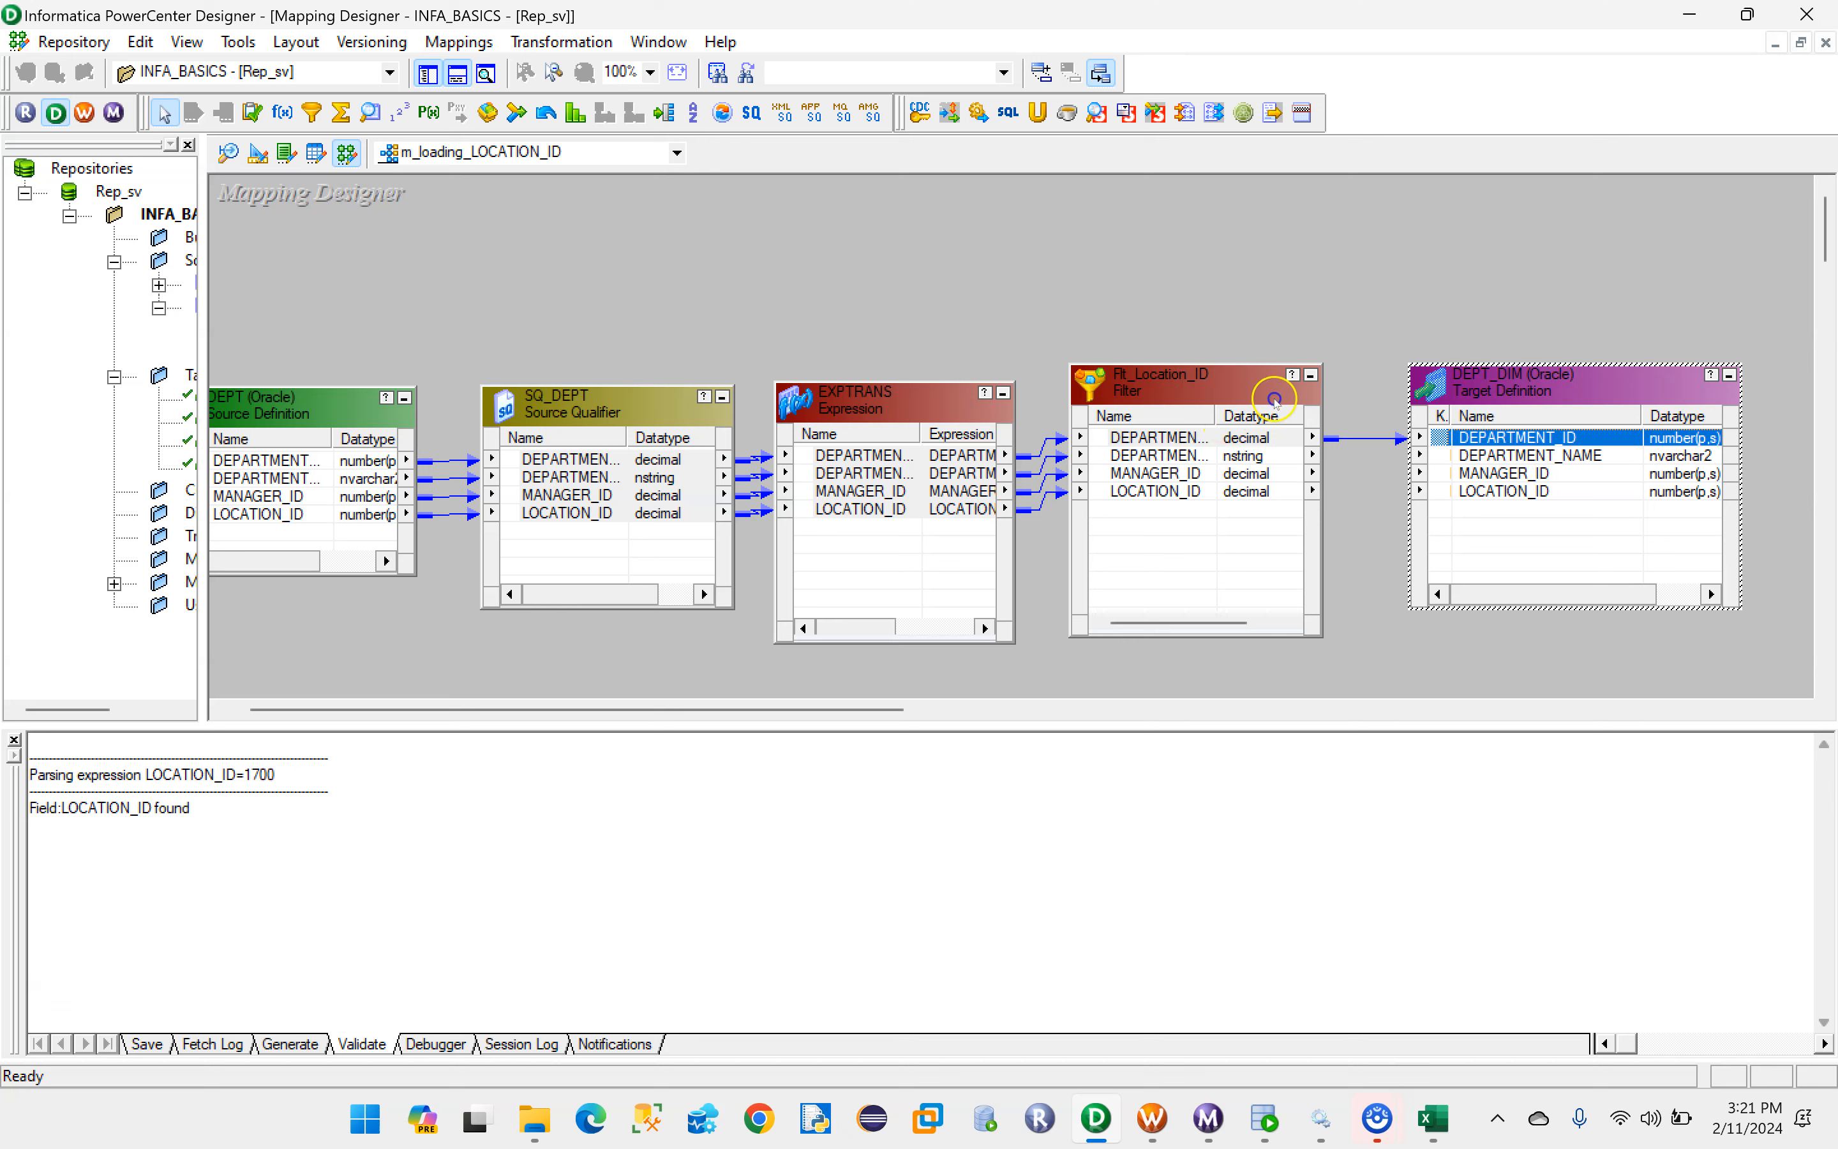
drag(1308, 402, 1377, 399)
mouse_move(1216, 418)
mouse_down()
mouse_move(1267, 415)
mouse_move(1204, 392)
mouse_up()
- Link DEPARTMENT_NAME, MANAGER_ID and LOCATION_ID from Flt_Location_ID to the matching DEPT_DIM columns, and nudge the filter into line
drag(1139, 450, 1478, 456)
drag(1115, 466, 1489, 472)
drag(1128, 486, 1489, 493)
mouse_move(1120, 384)
mouse_down()
mouse_move(1188, 396)
mouse_move(1135, 392)
mouse_up()
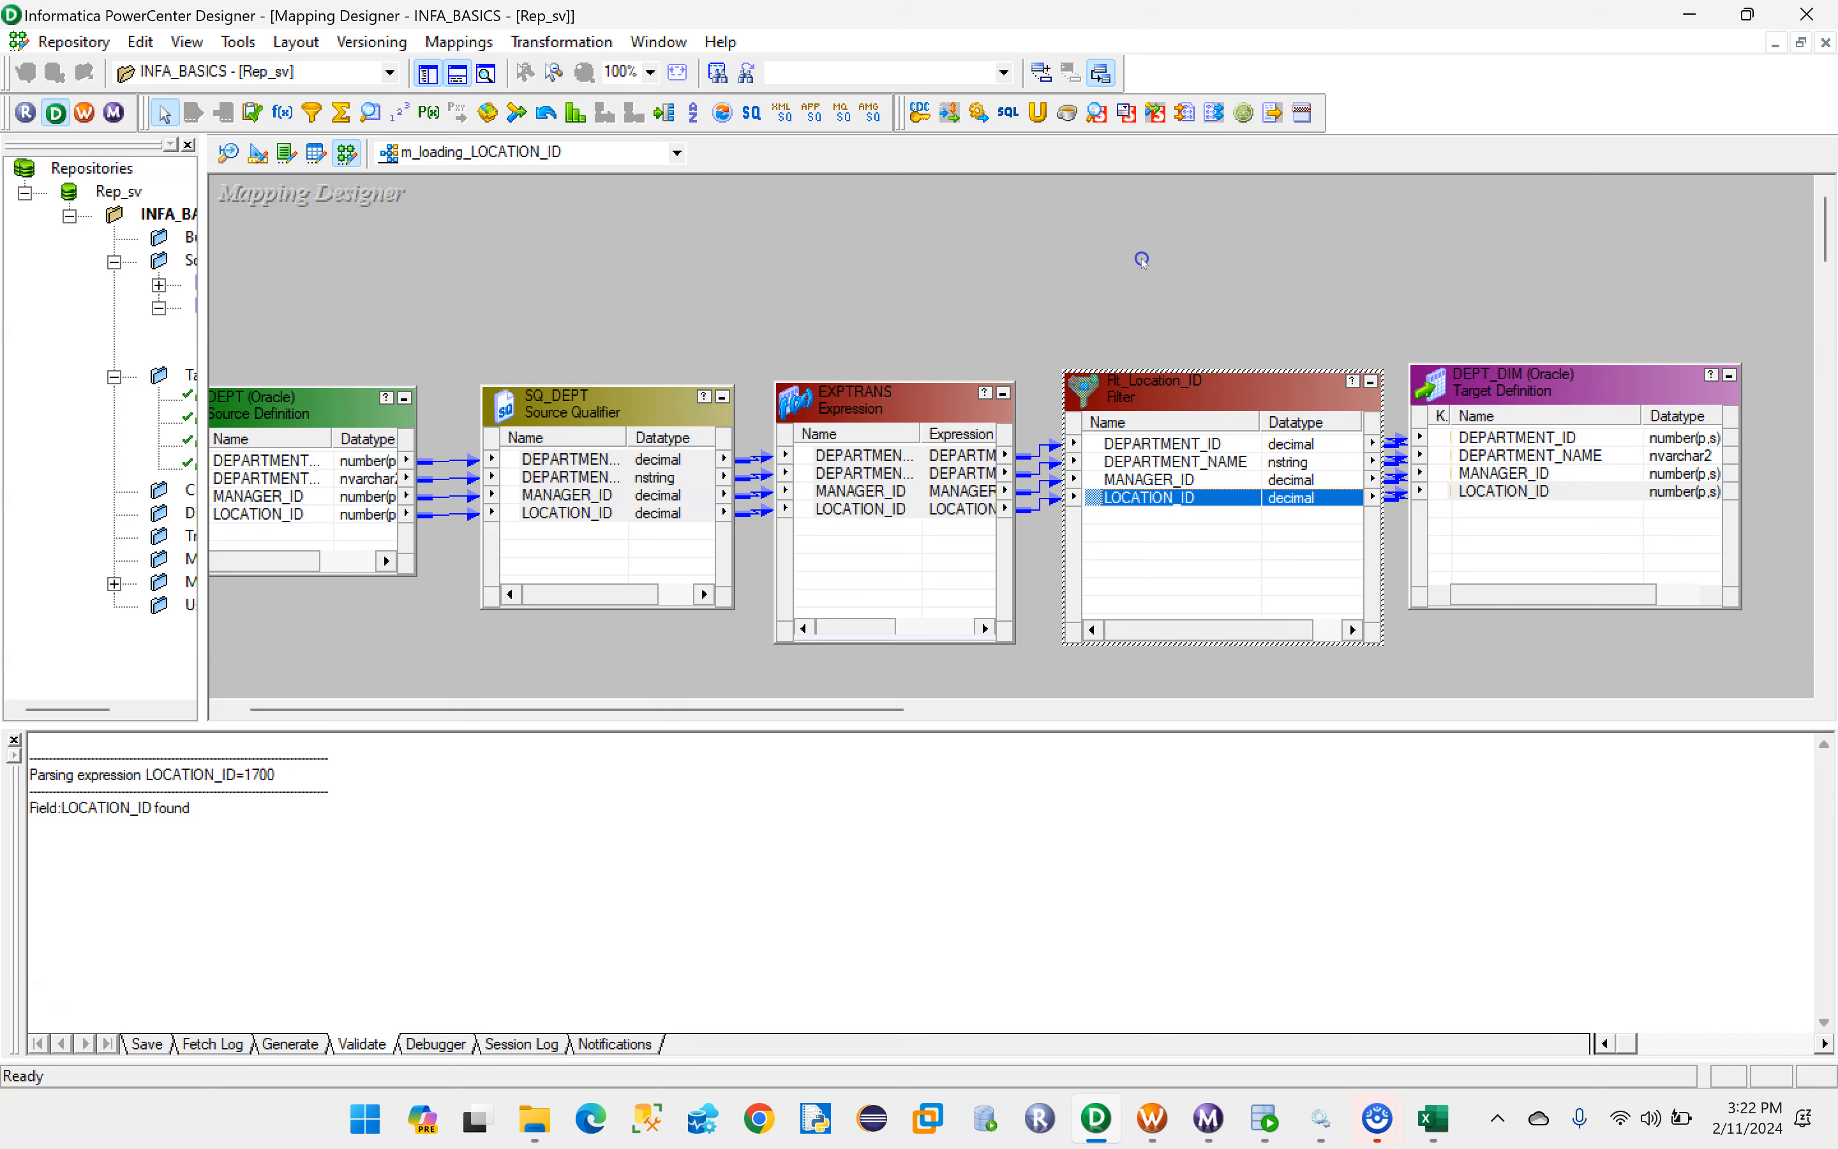
- Validate the m_loading_LOCATION_ID mapping and highlight the validation result in the output log
click(453, 43)
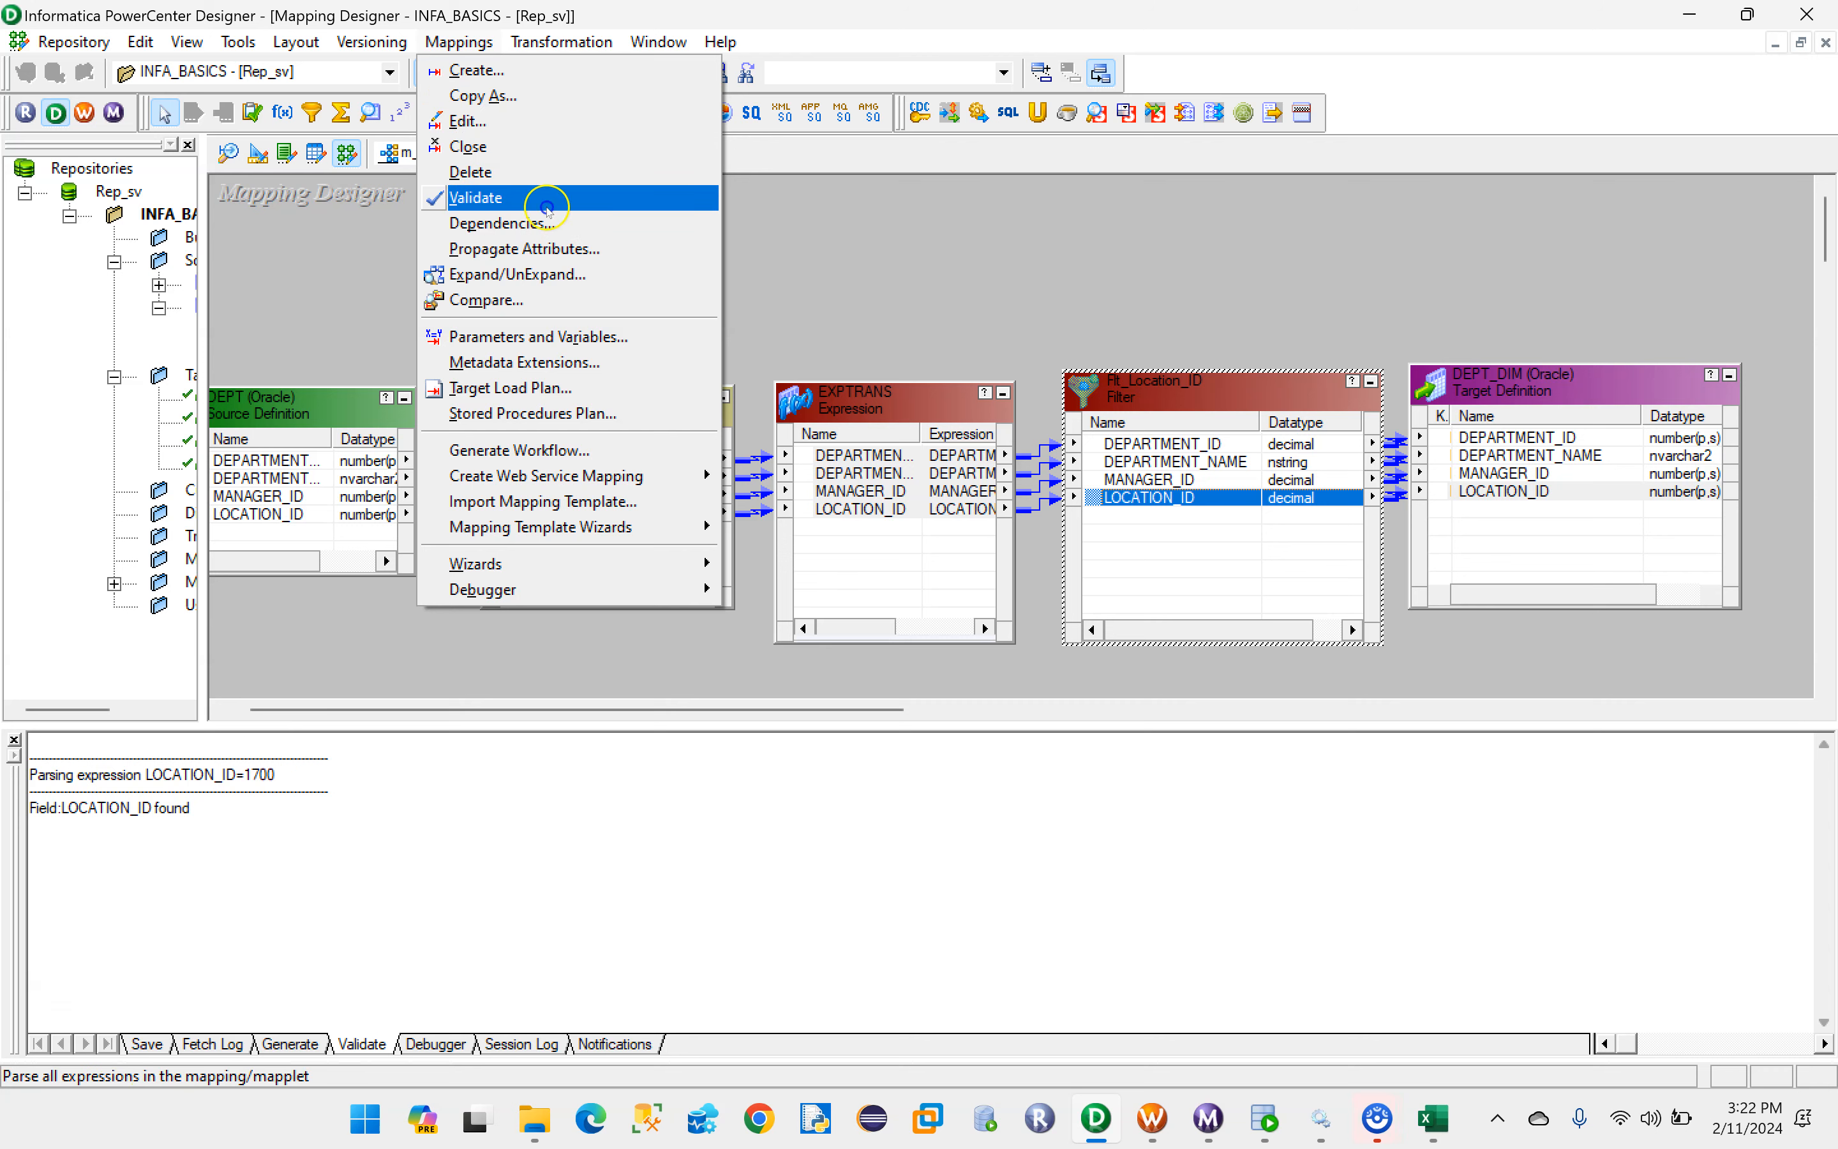
click(597, 448)
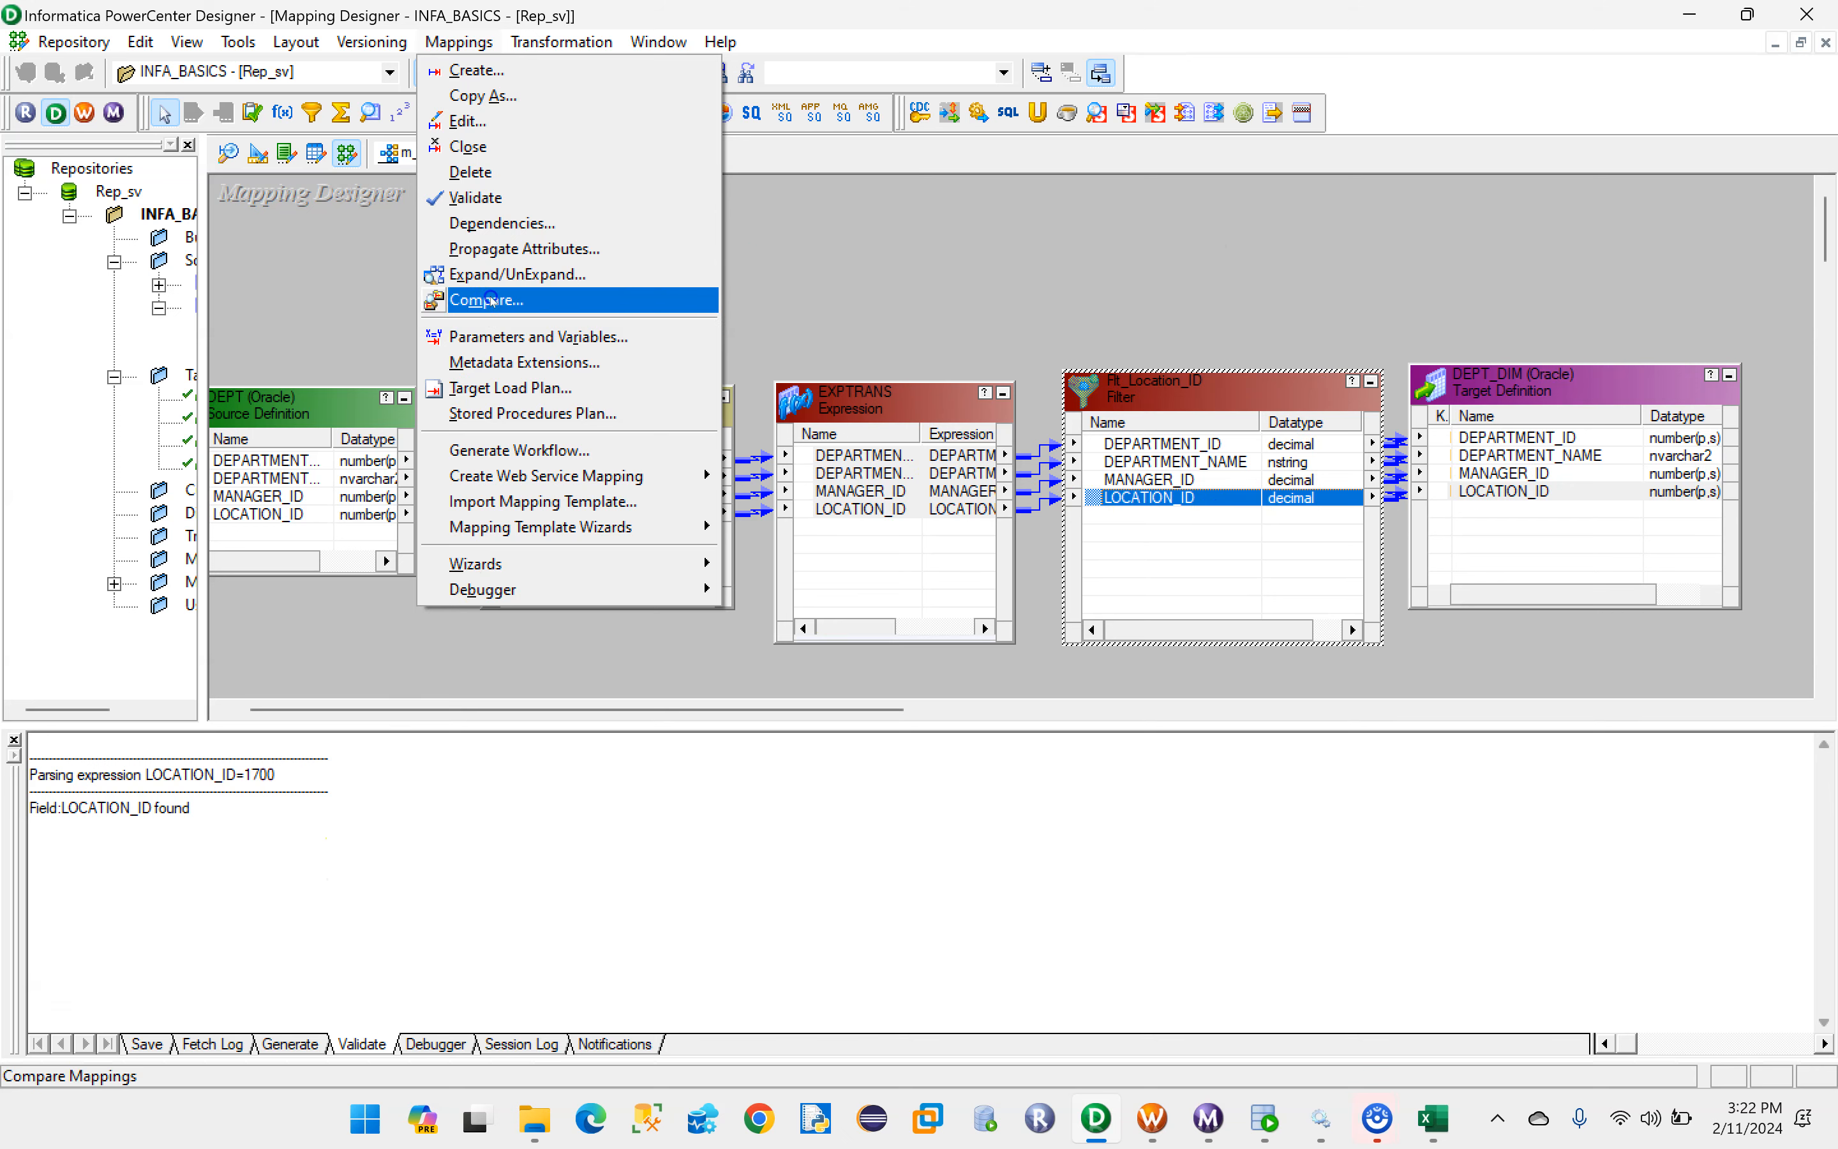
click(470, 203)
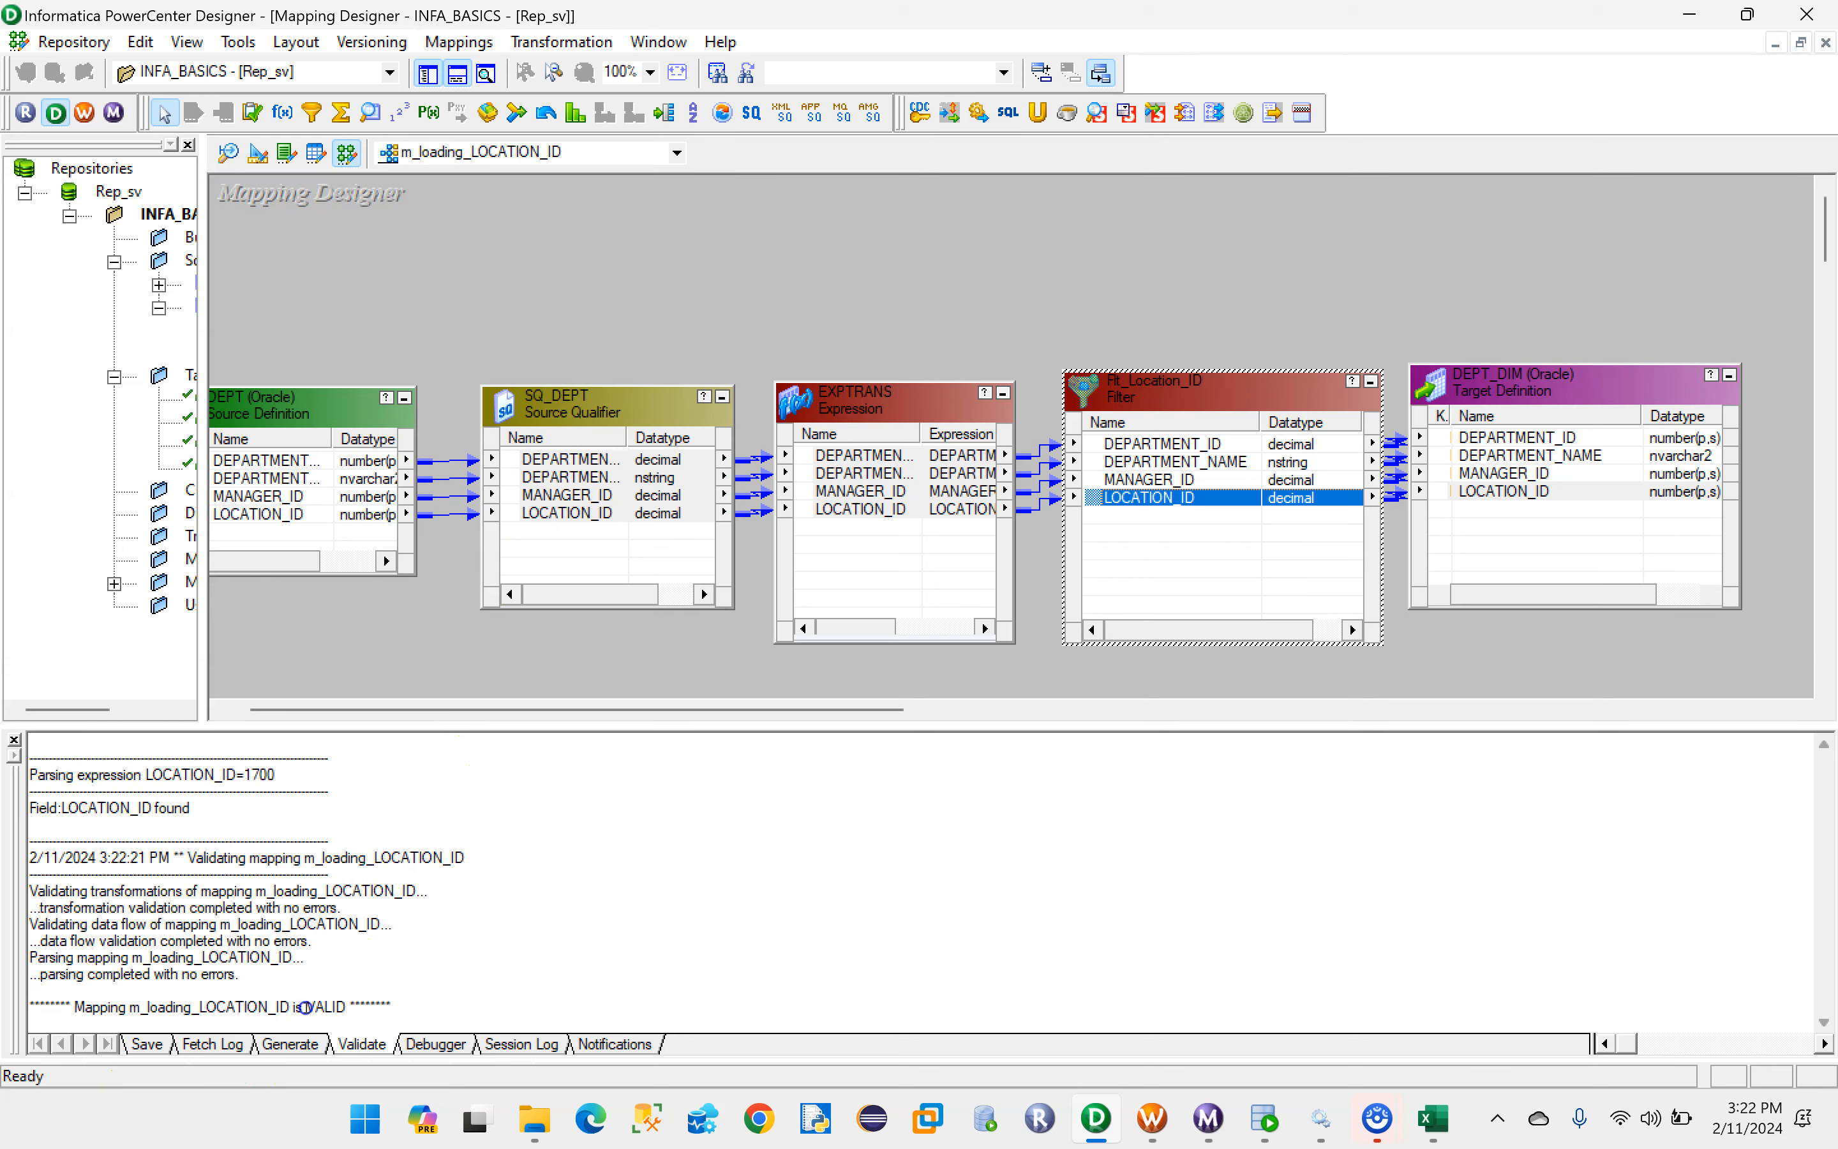
click(320, 1003)
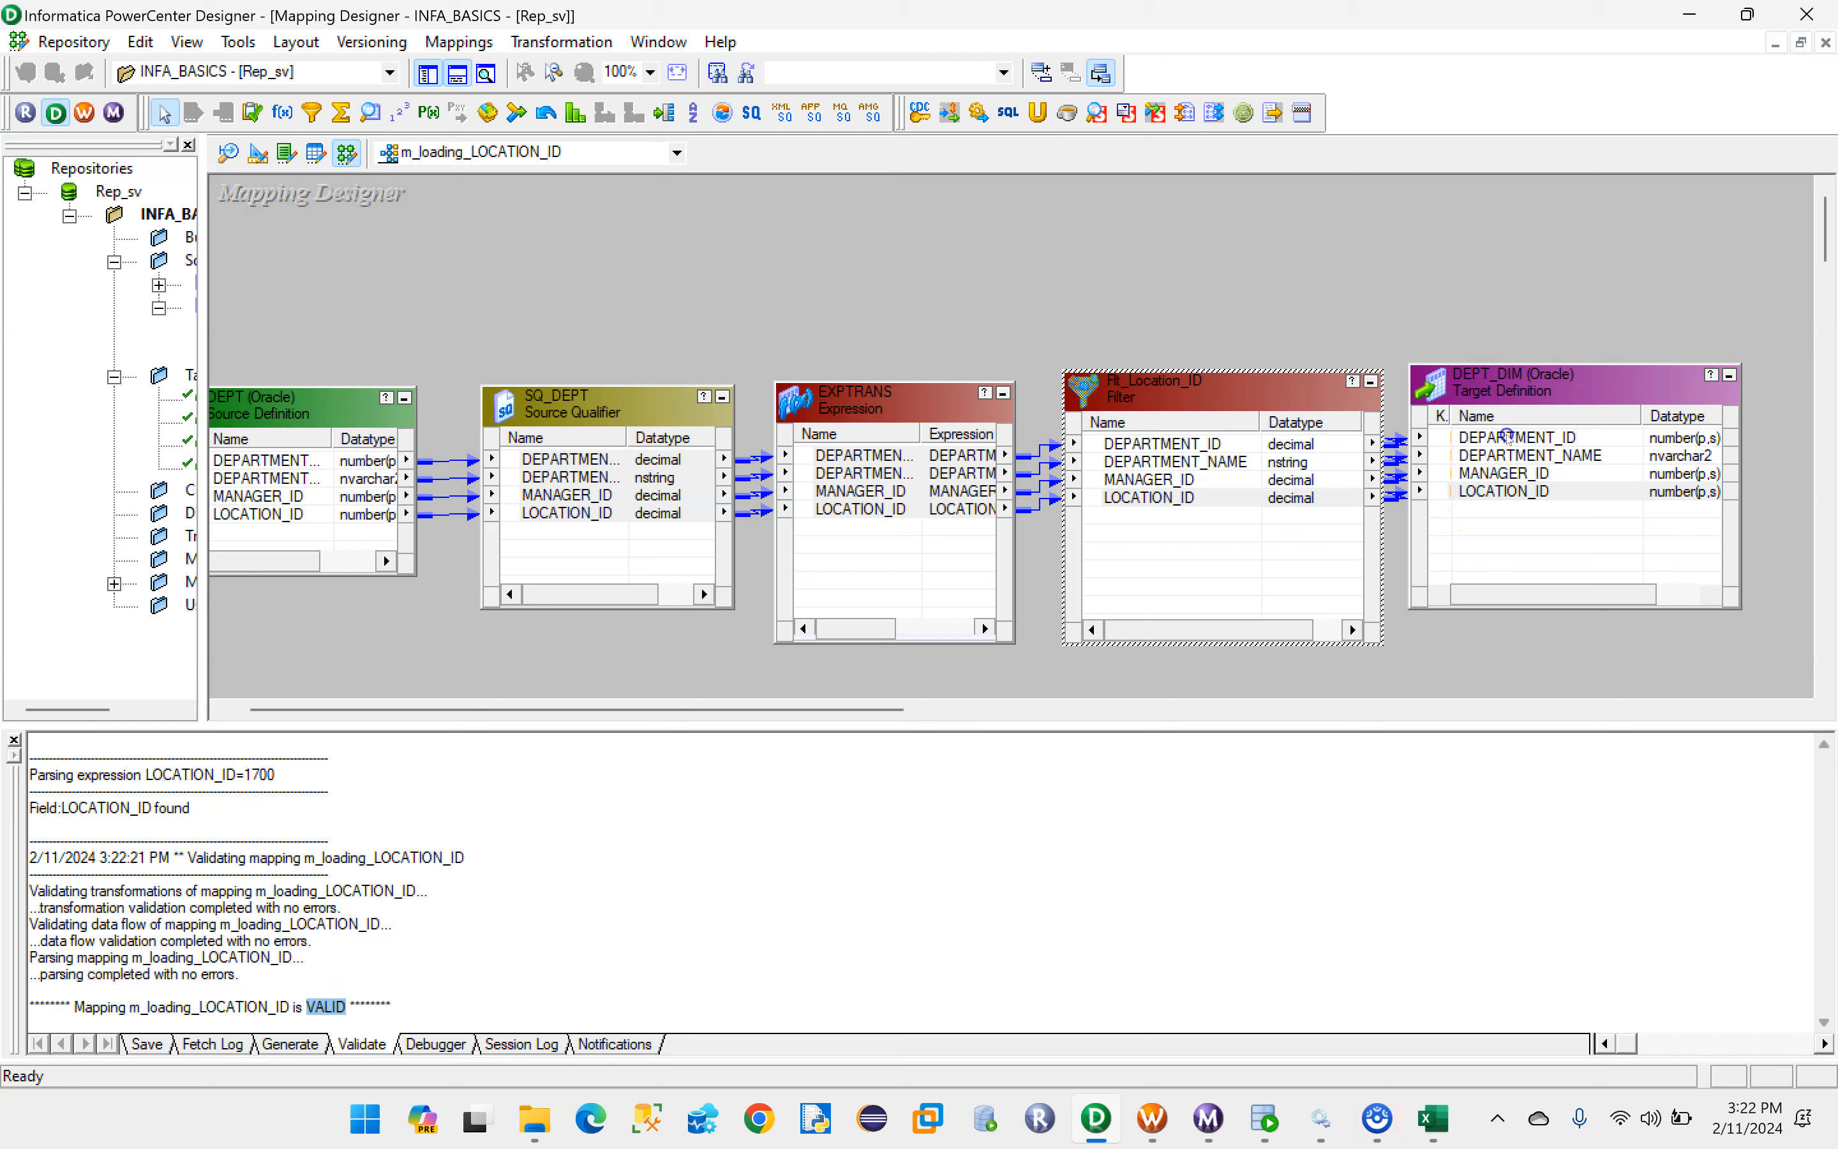
- Shift the DEPT_DIM target slightly, save the mapping, and arrange all its objects as icons
drag(1516, 412, 1550, 425)
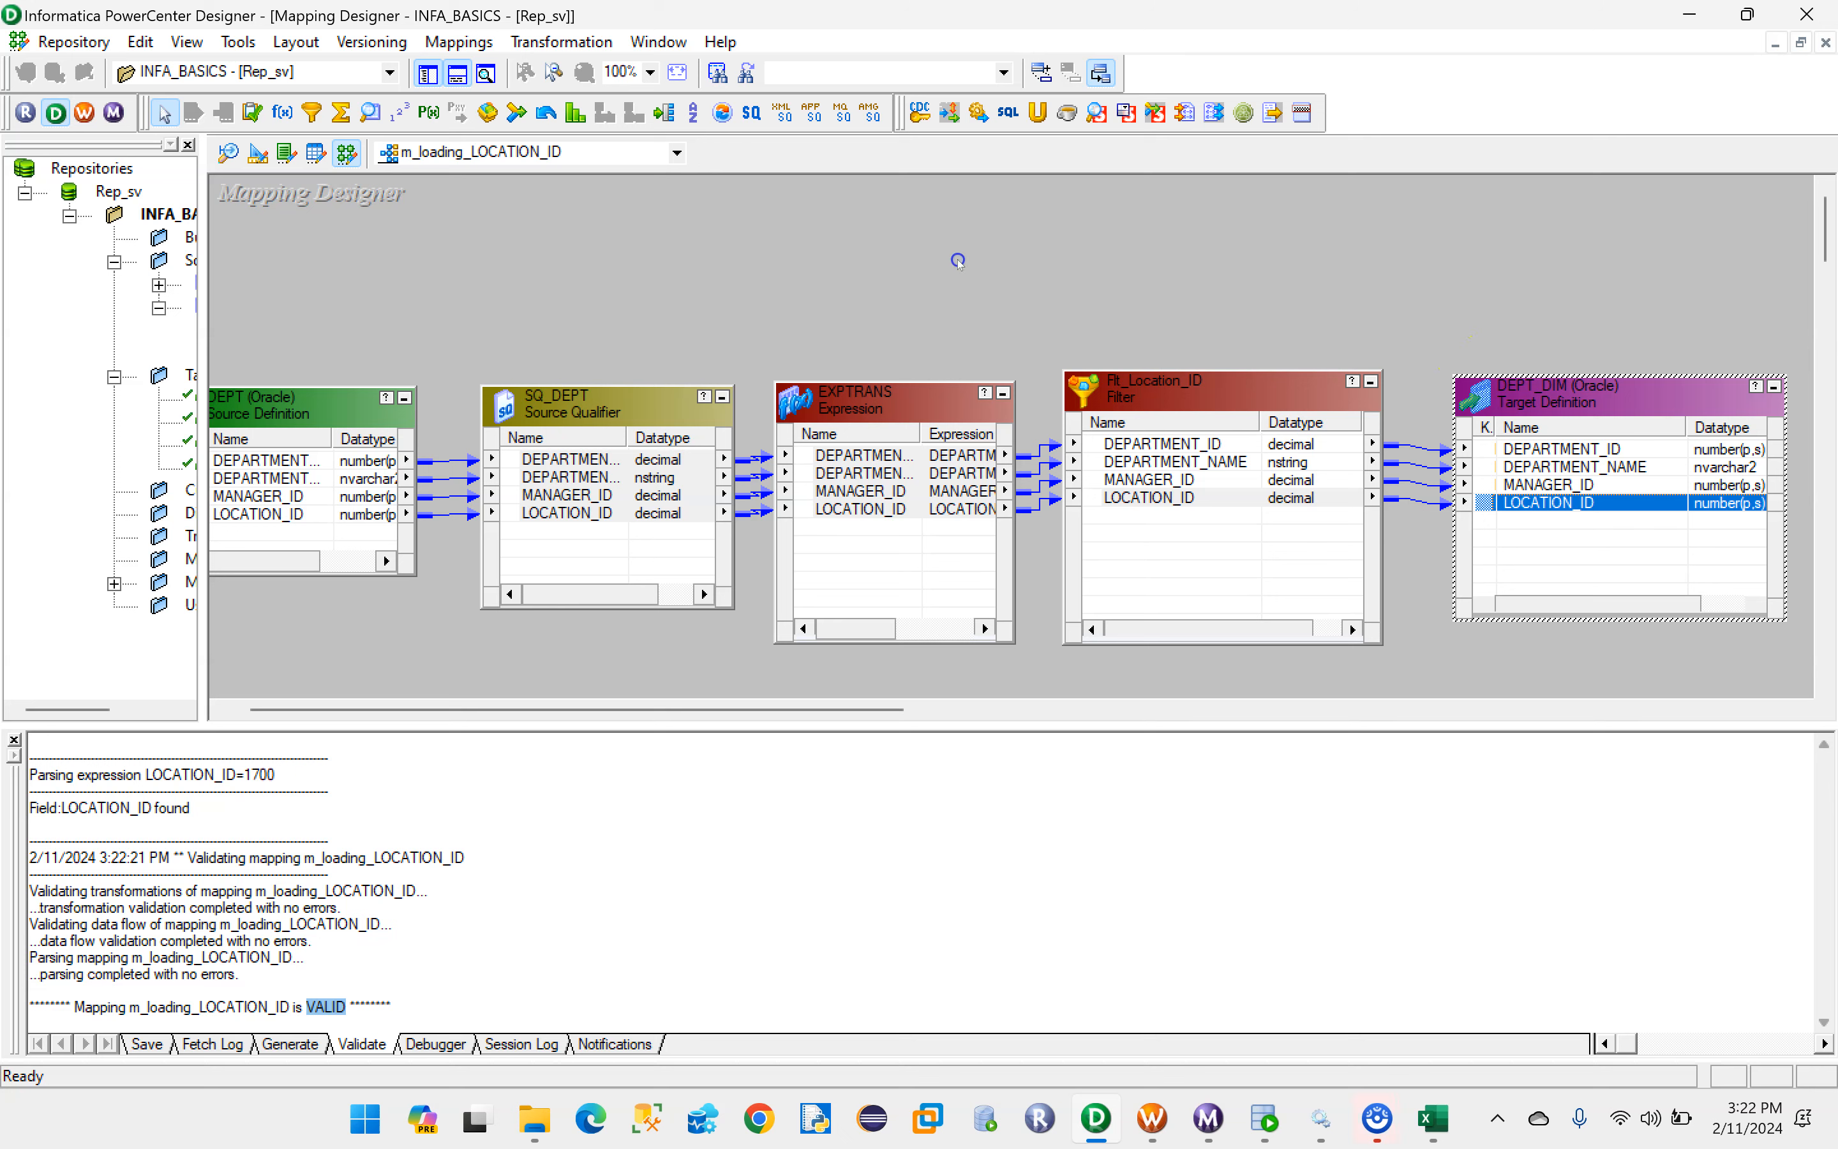
key(ctrl+s)
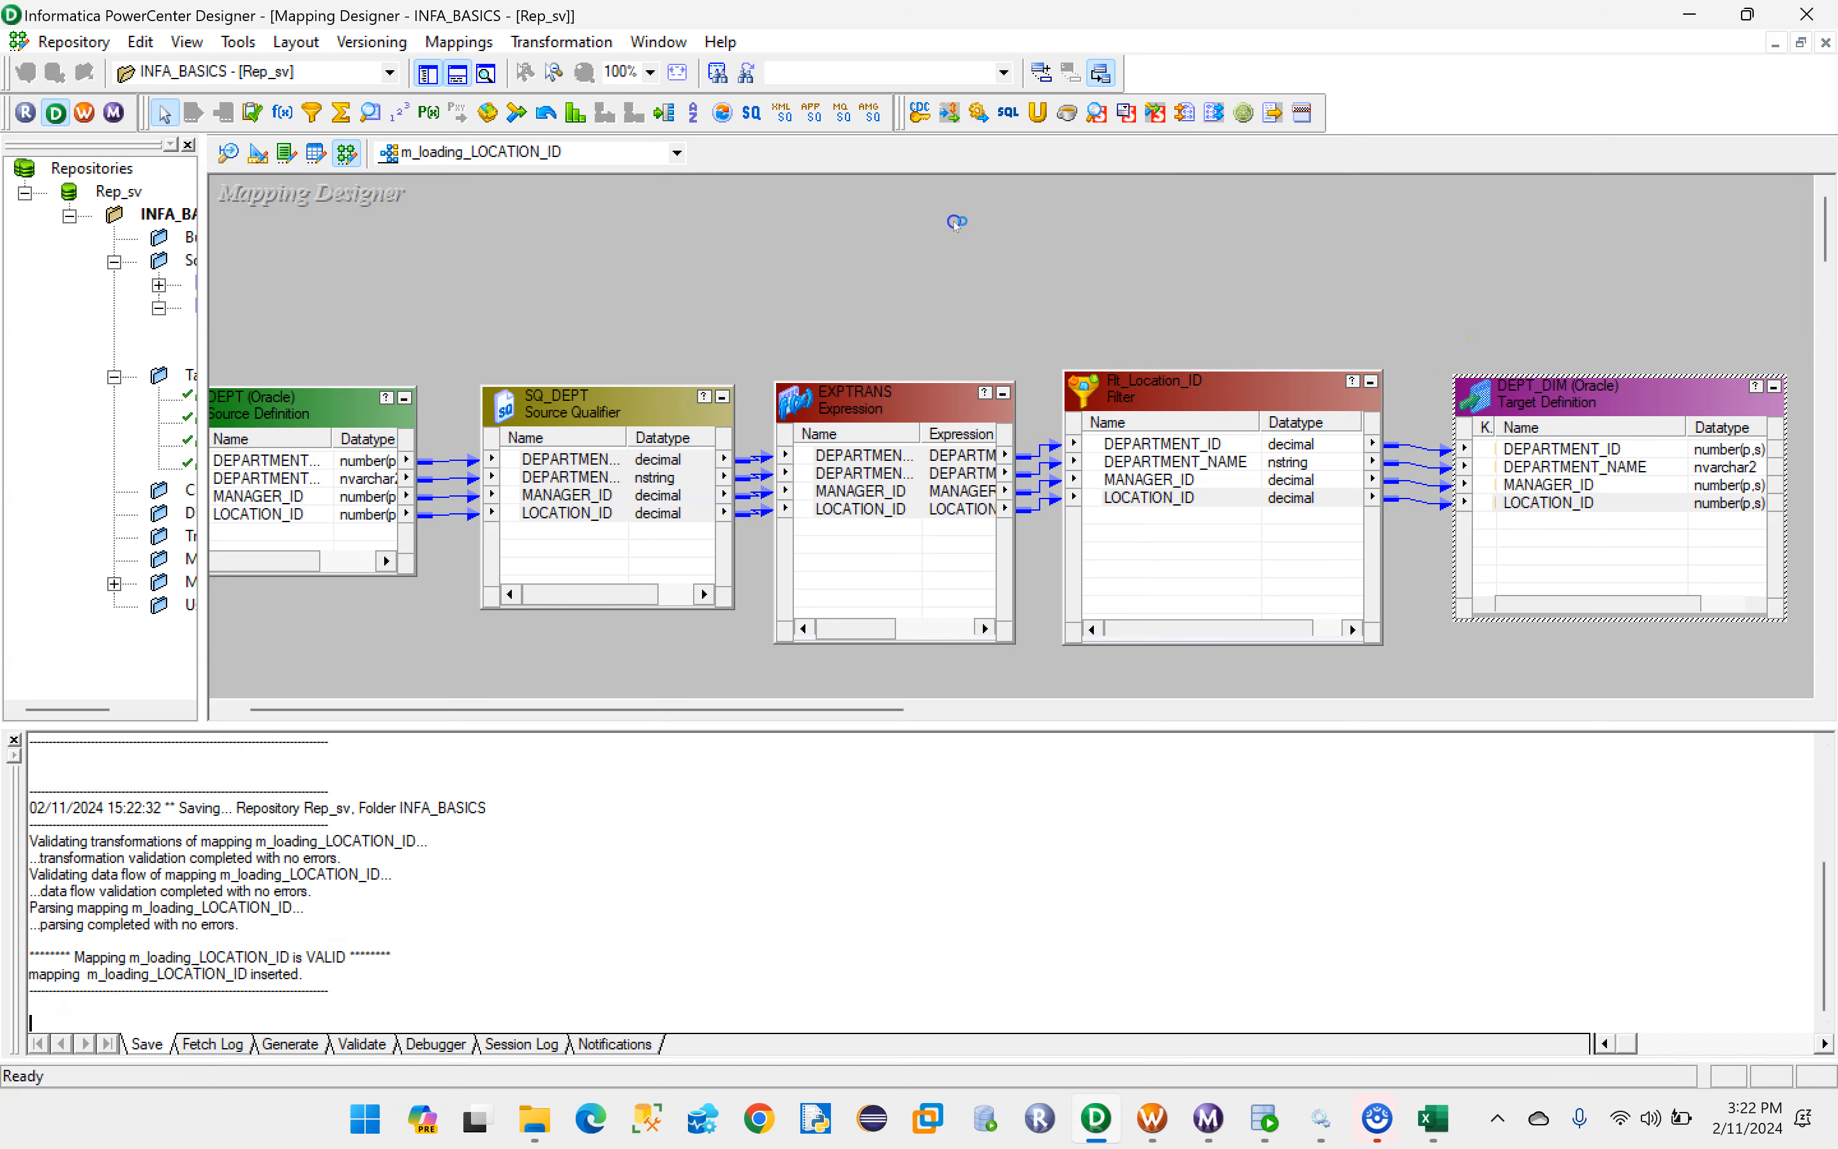
right_click(772, 232)
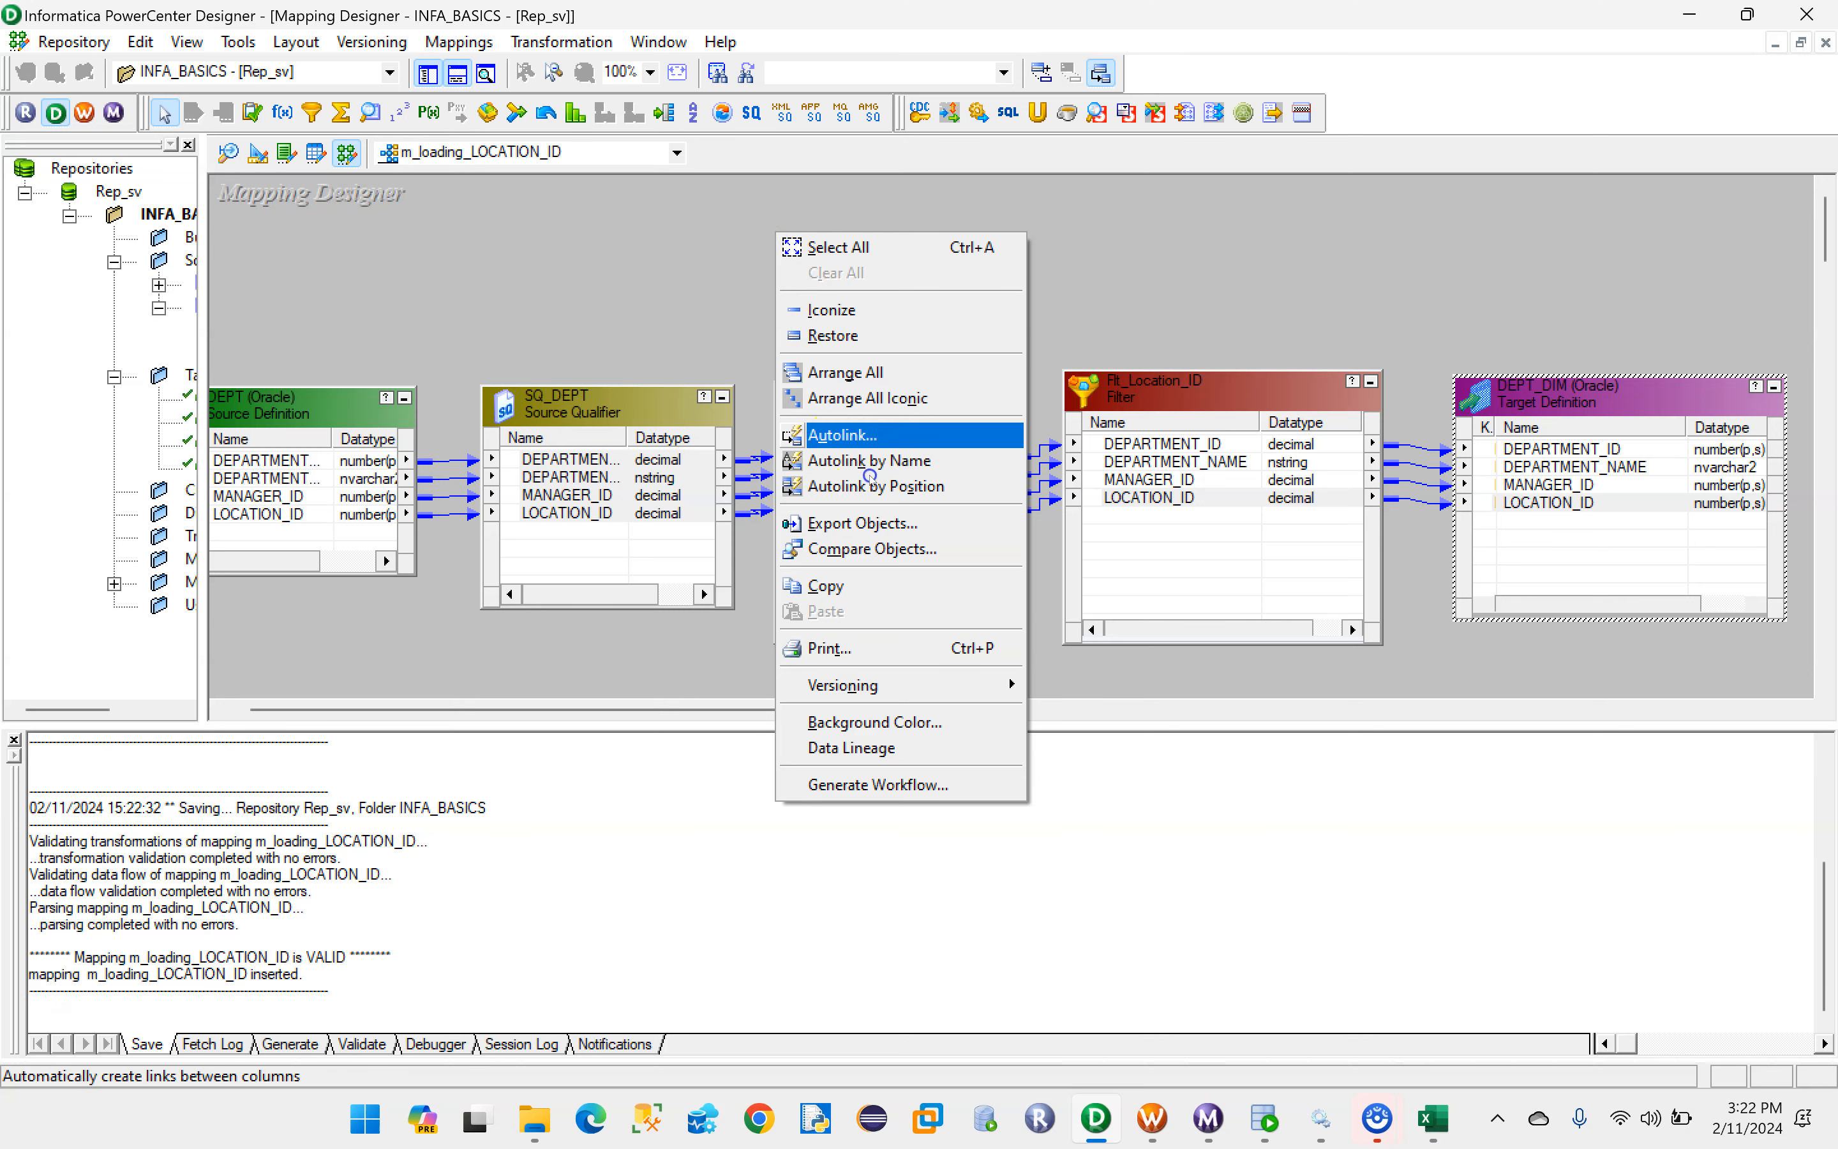
click(874, 403)
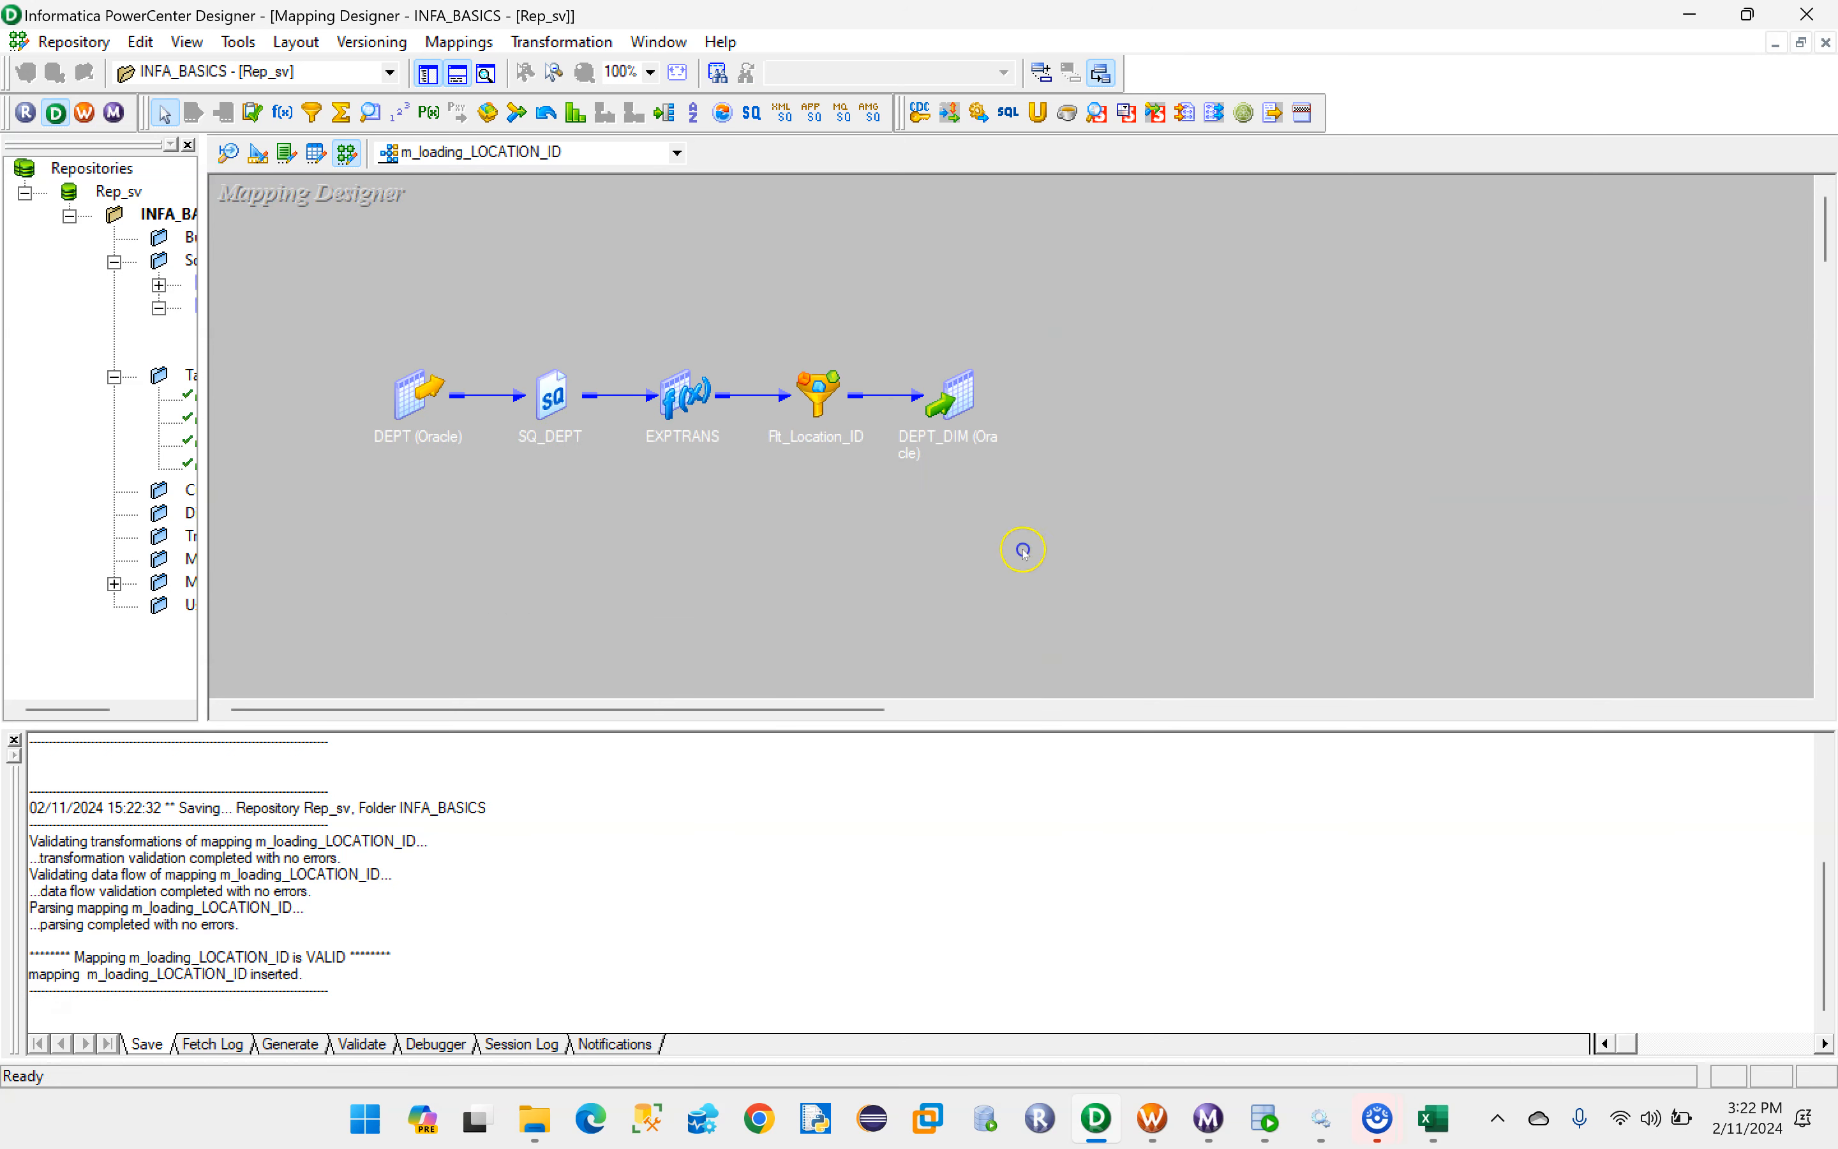
- Switch to PowerCenter Workflow Manager, bring up the Task Developer, and reposition the window
click(1151, 1117)
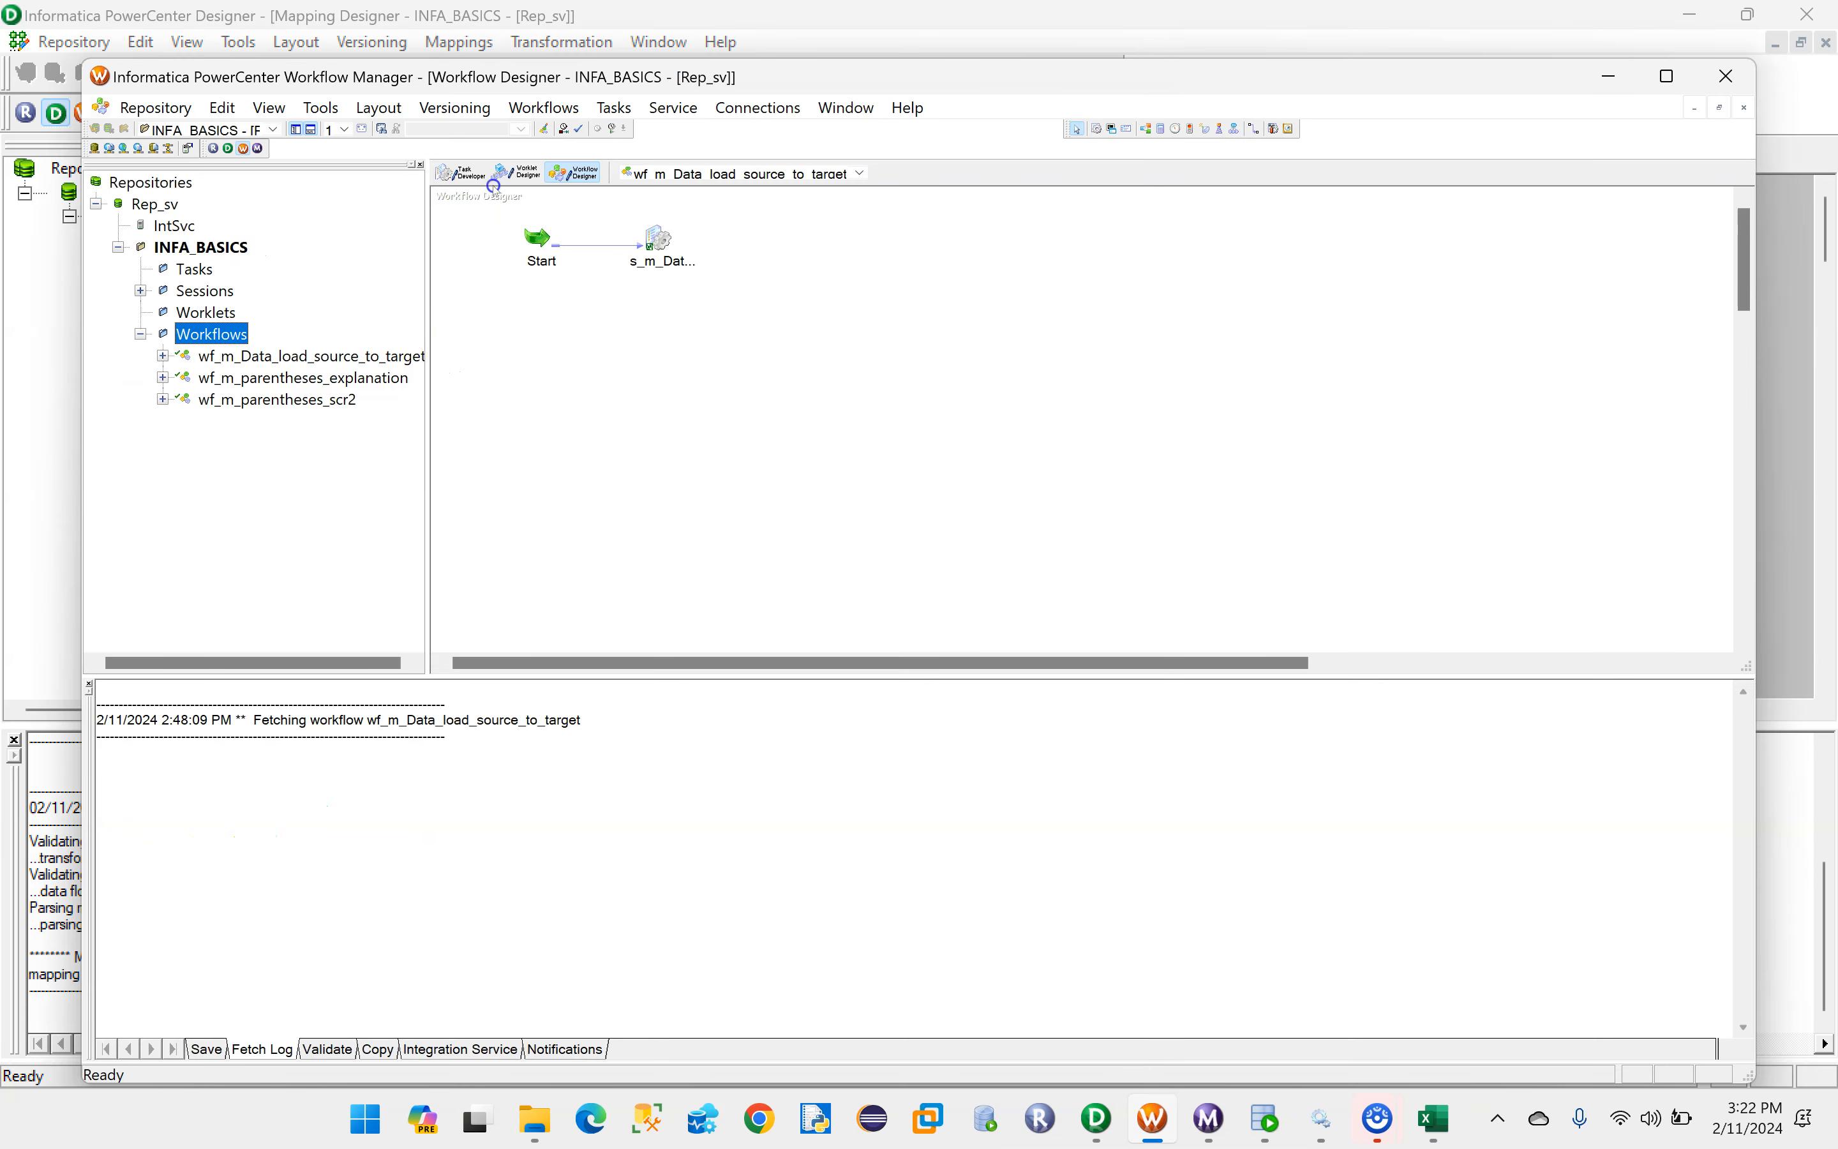
click(460, 173)
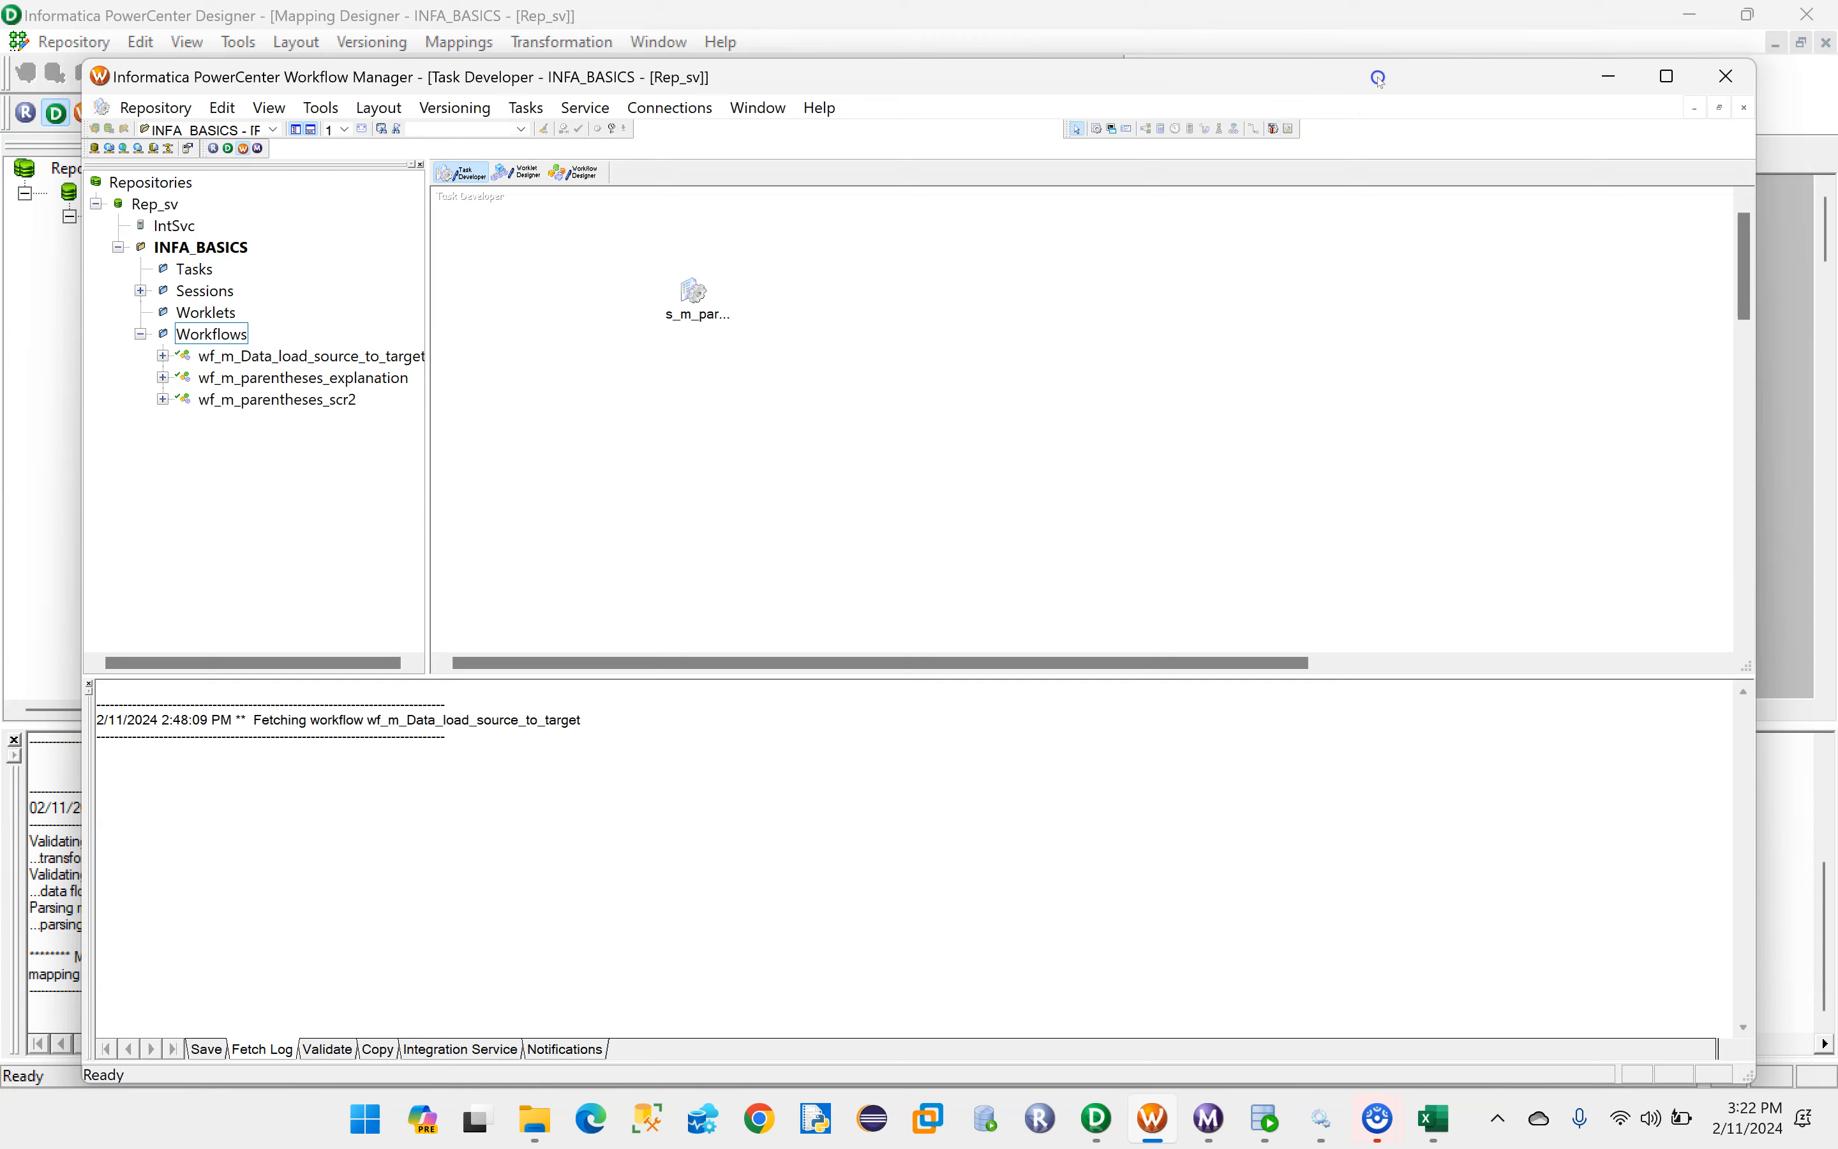
drag(1378, 77, 1422, 117)
click(1439, 175)
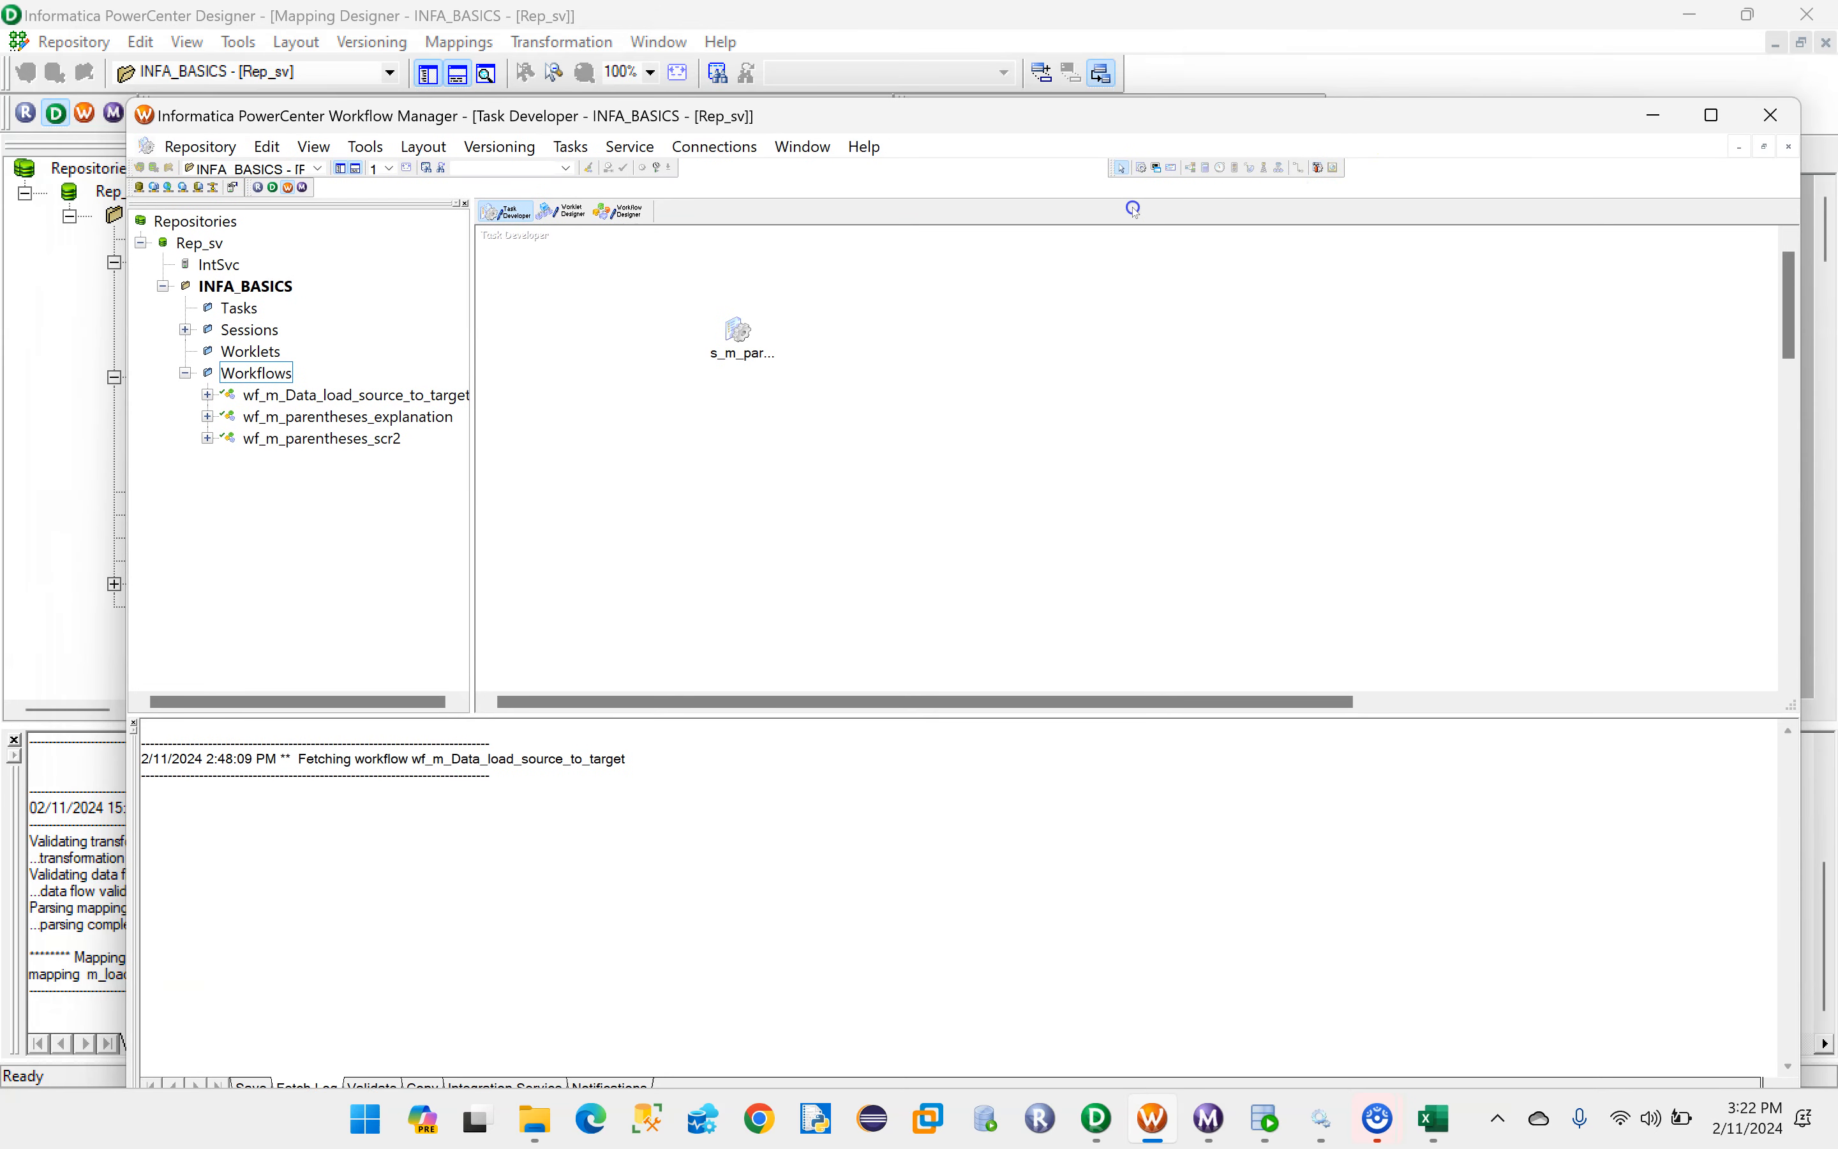
click(1144, 169)
click(573, 148)
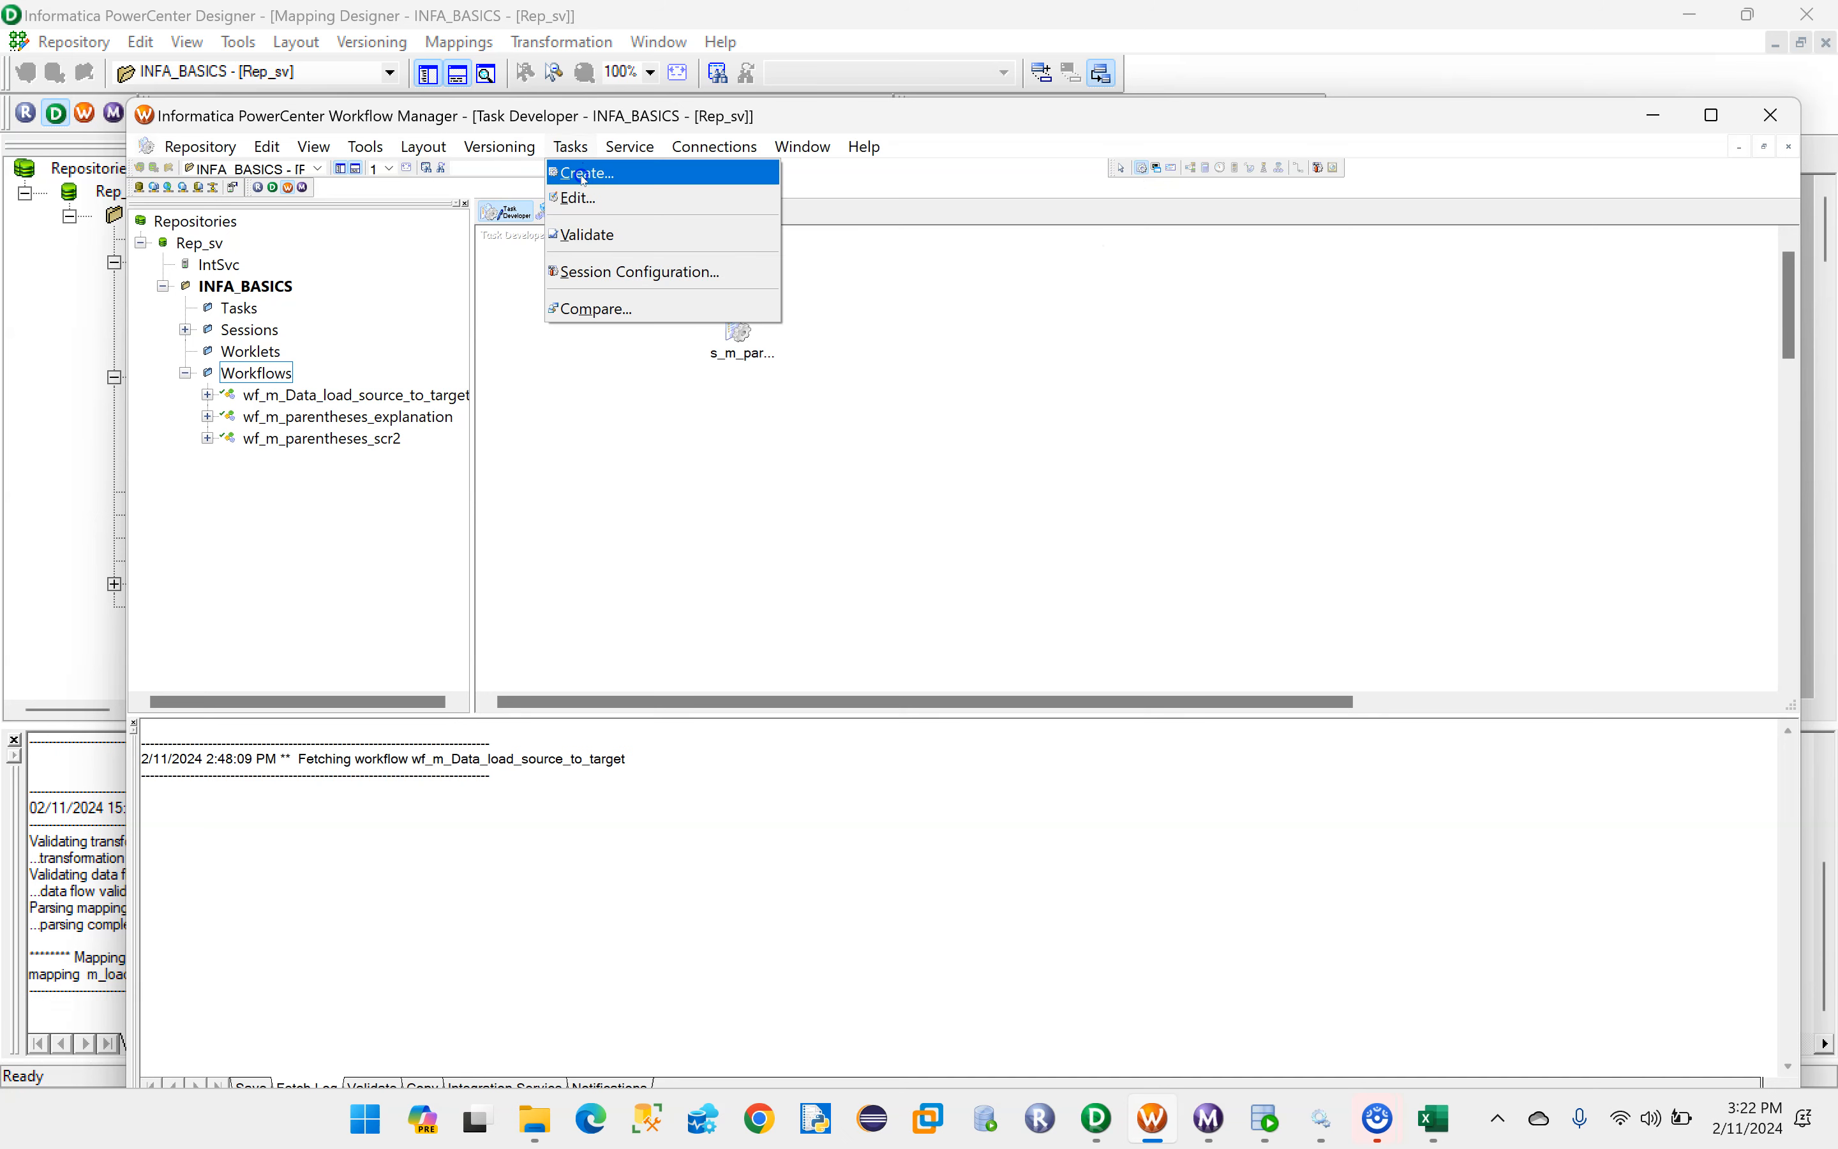
click(577, 172)
click(1320, 443)
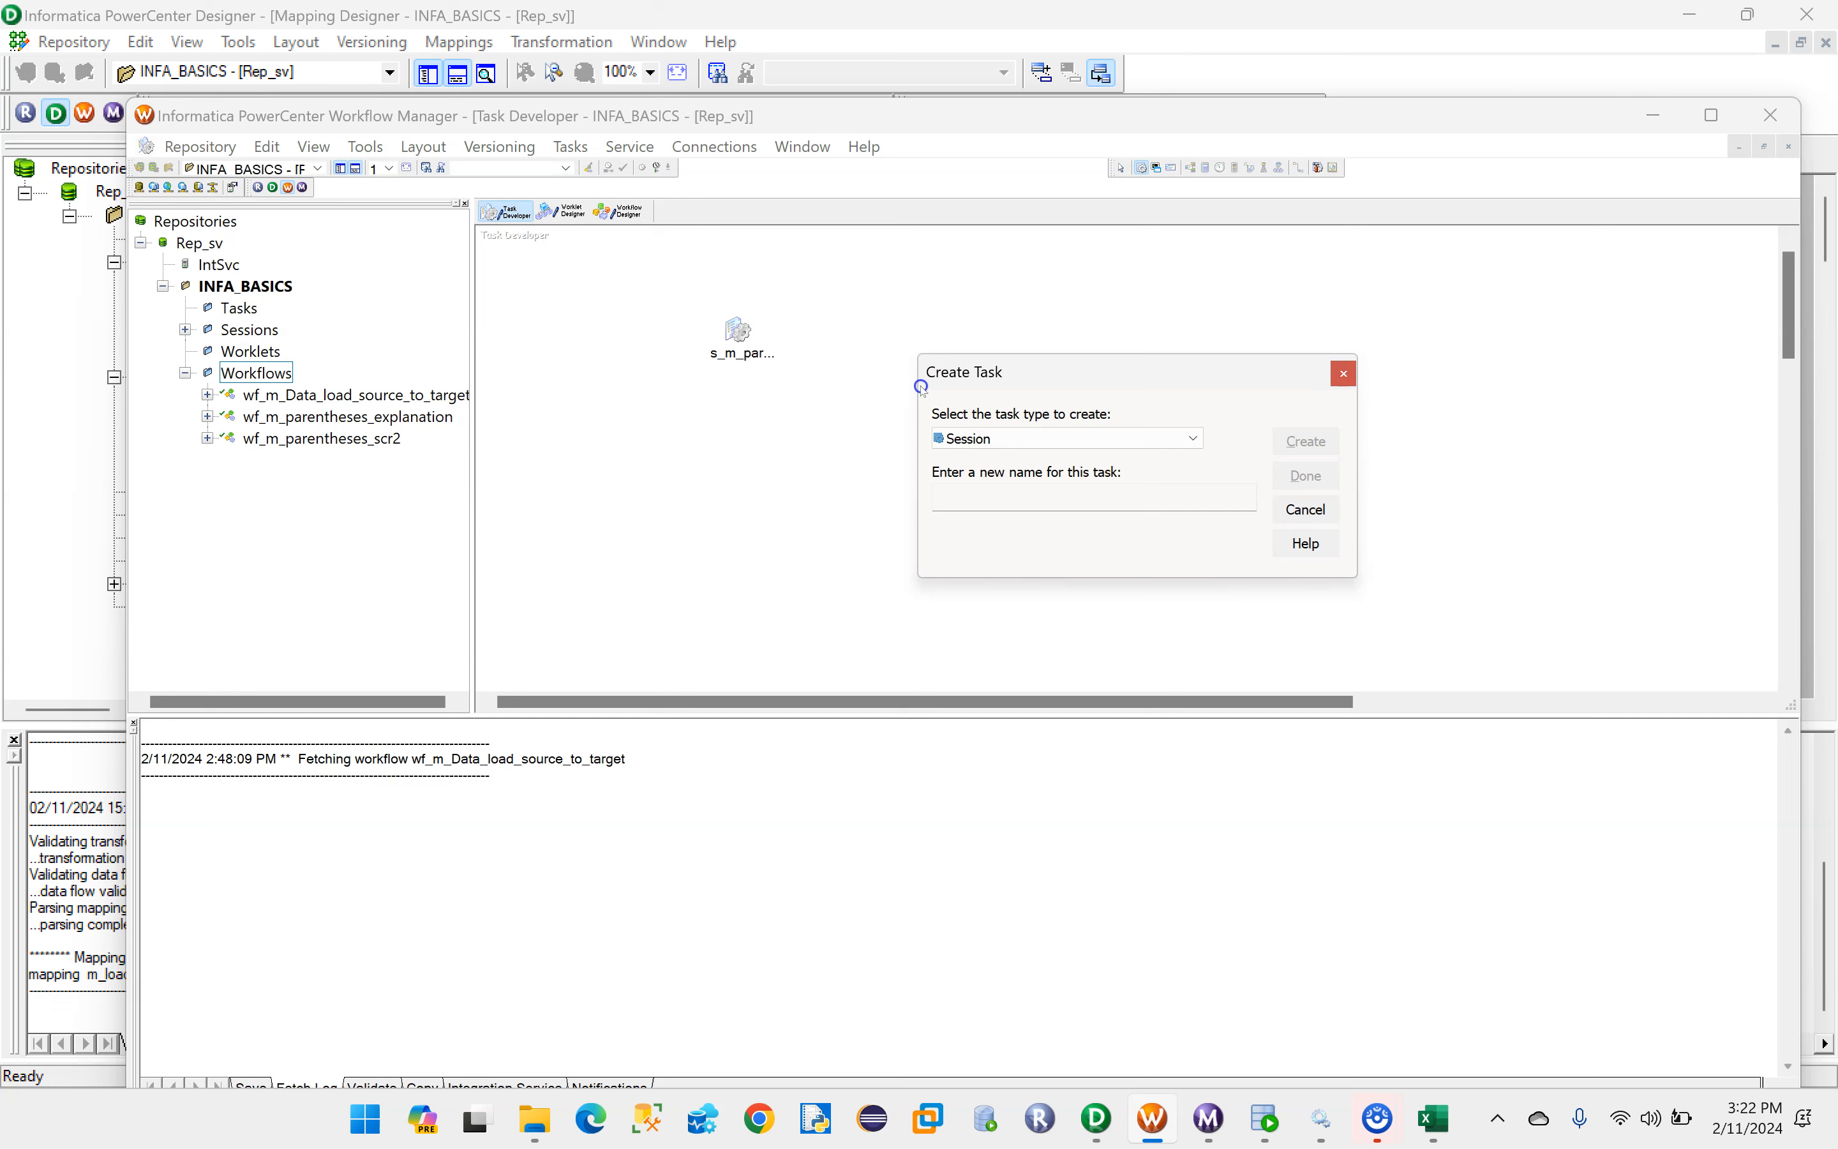
click(1343, 373)
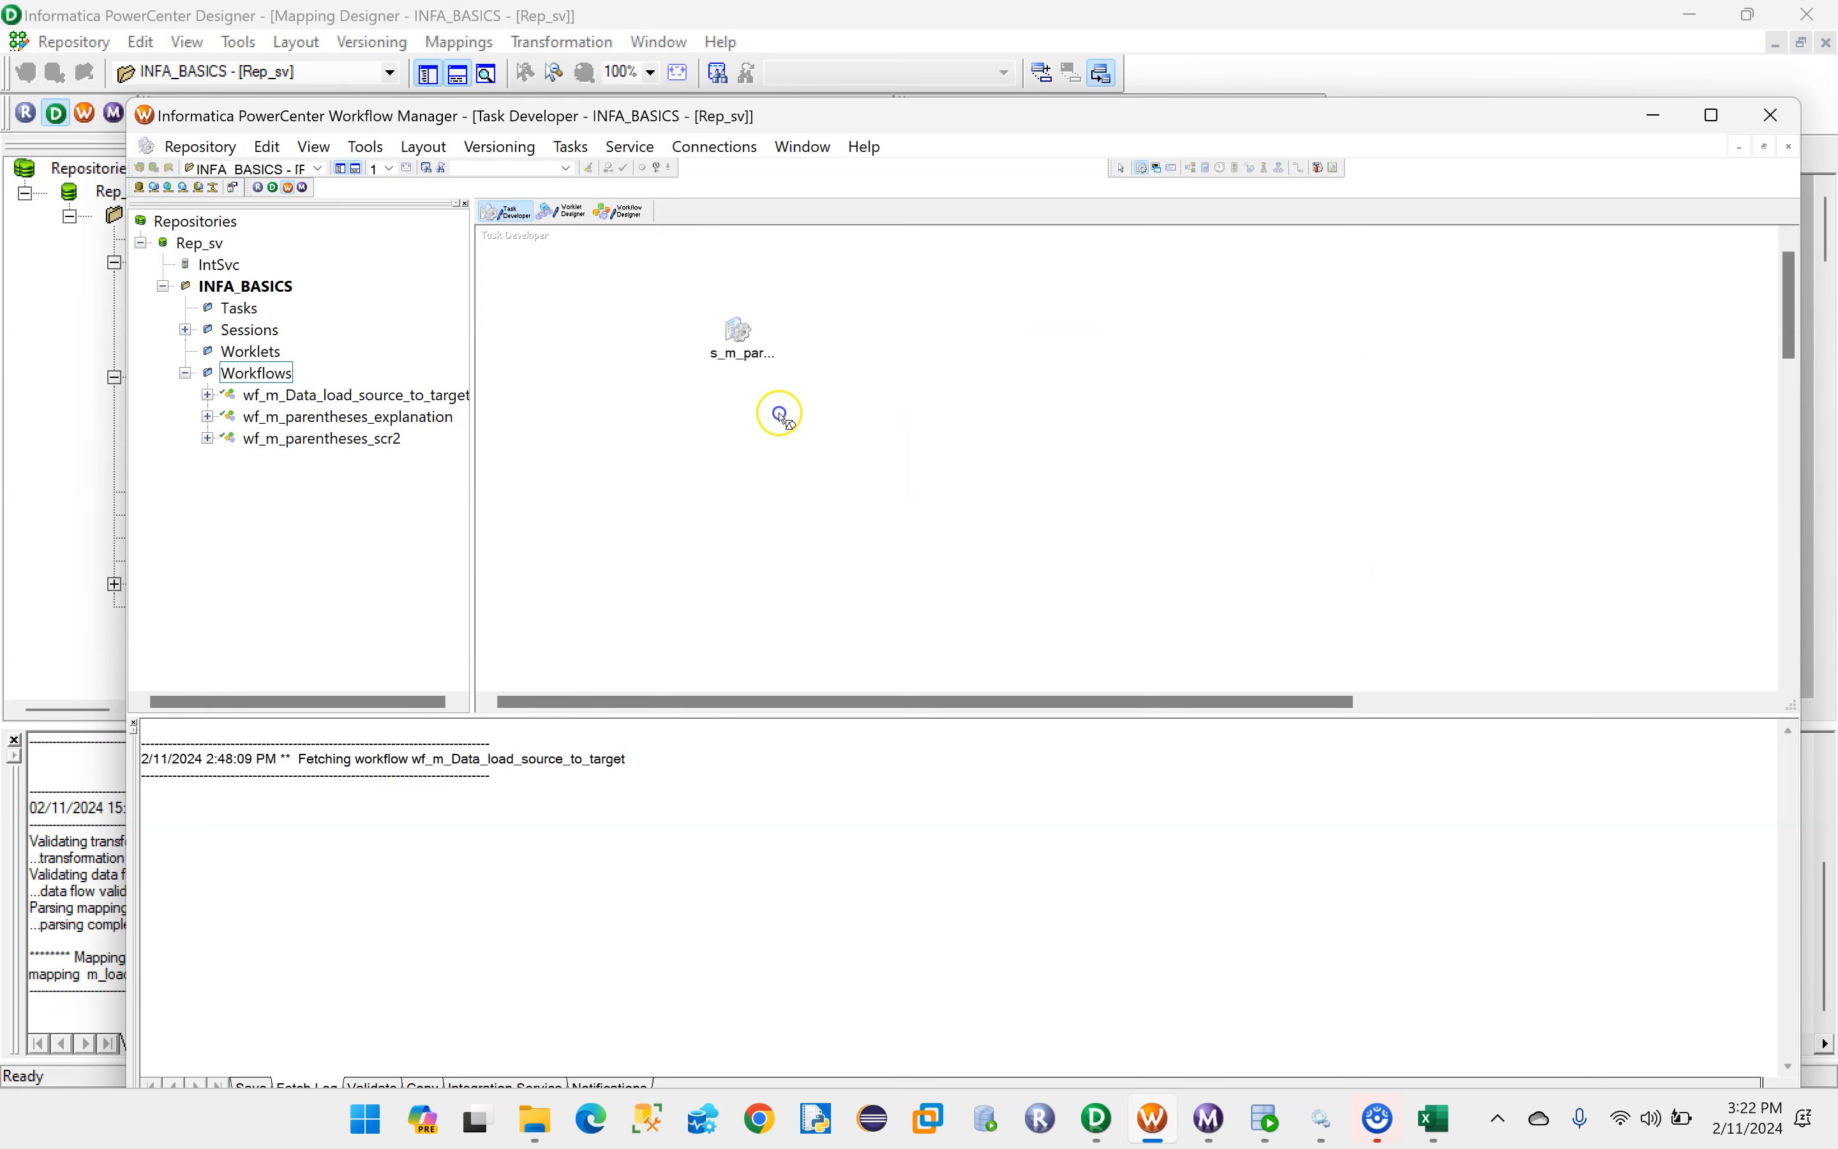
- Clear the existing session from the Task Developer workspace and start creating a new Session task
right_click(815, 322)
click(851, 357)
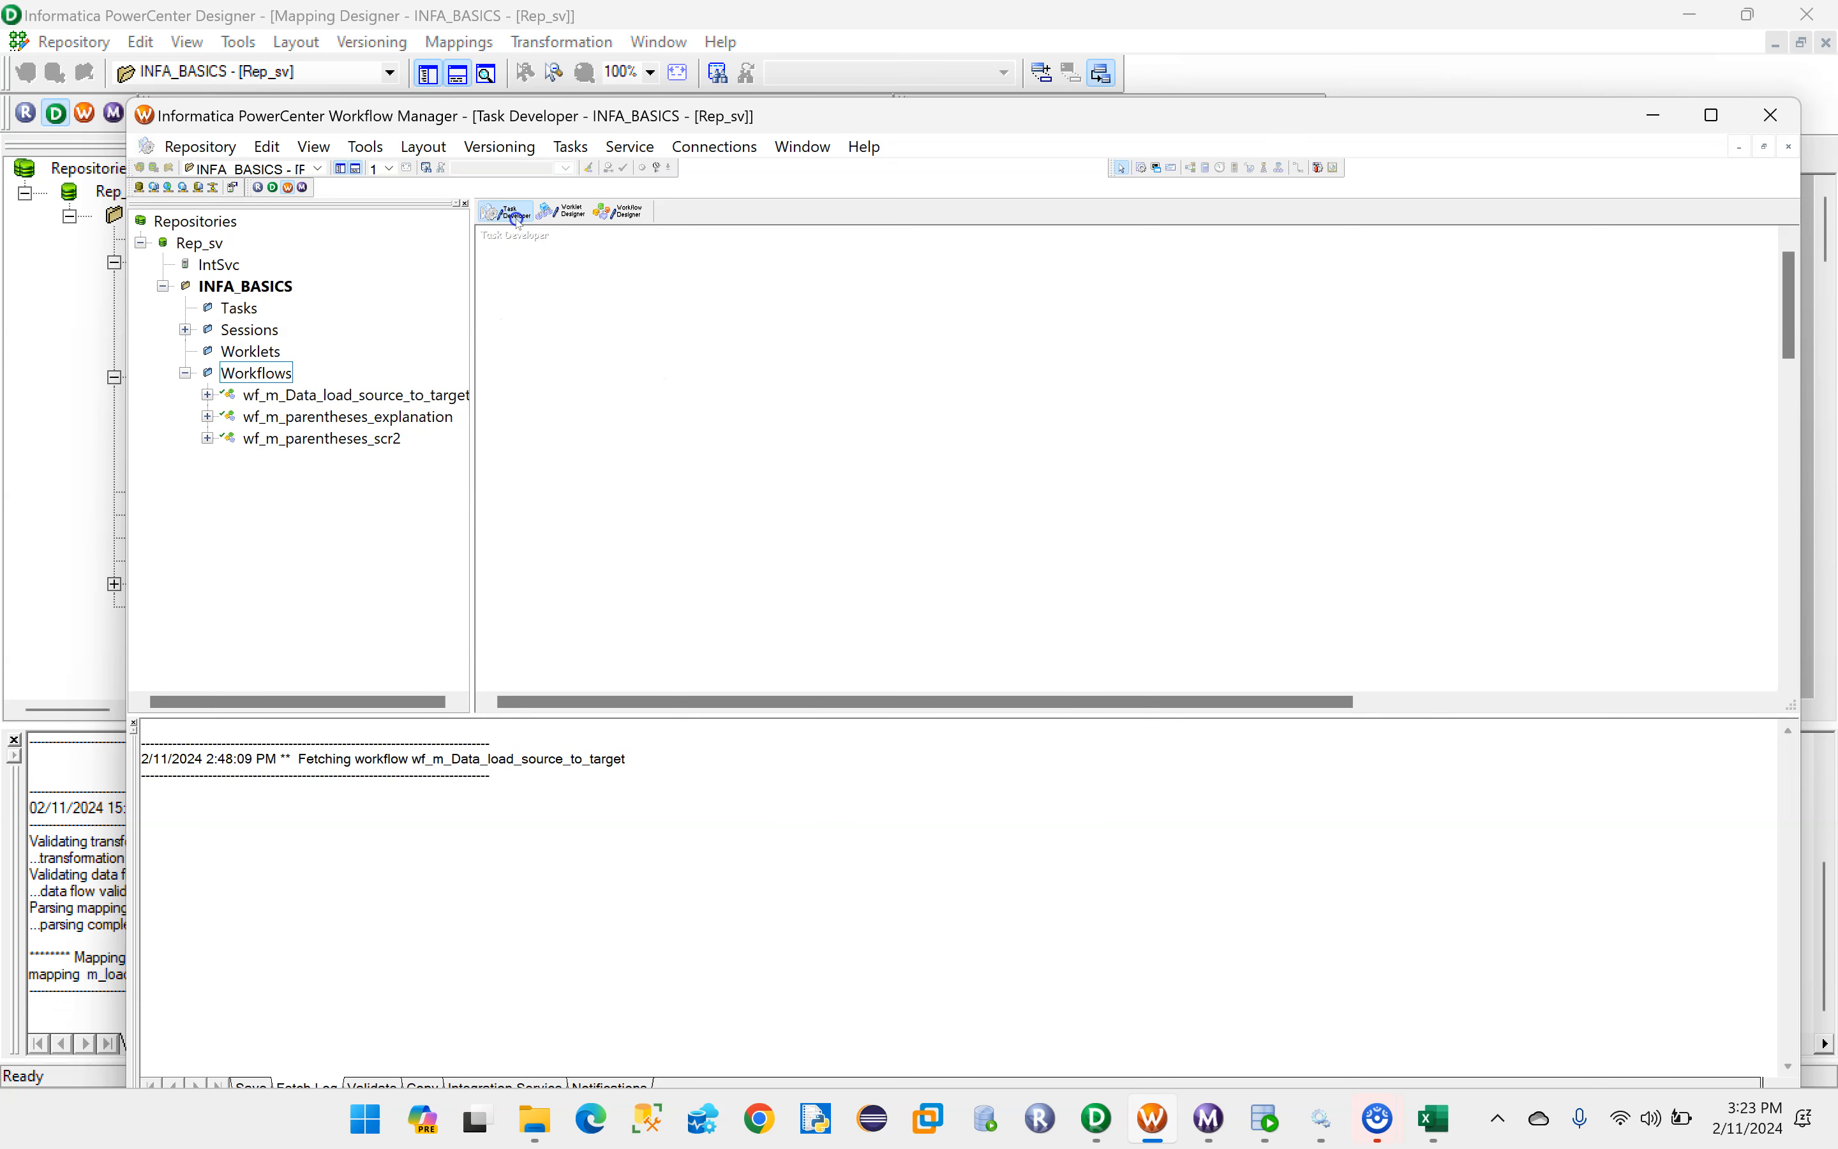
click(570, 146)
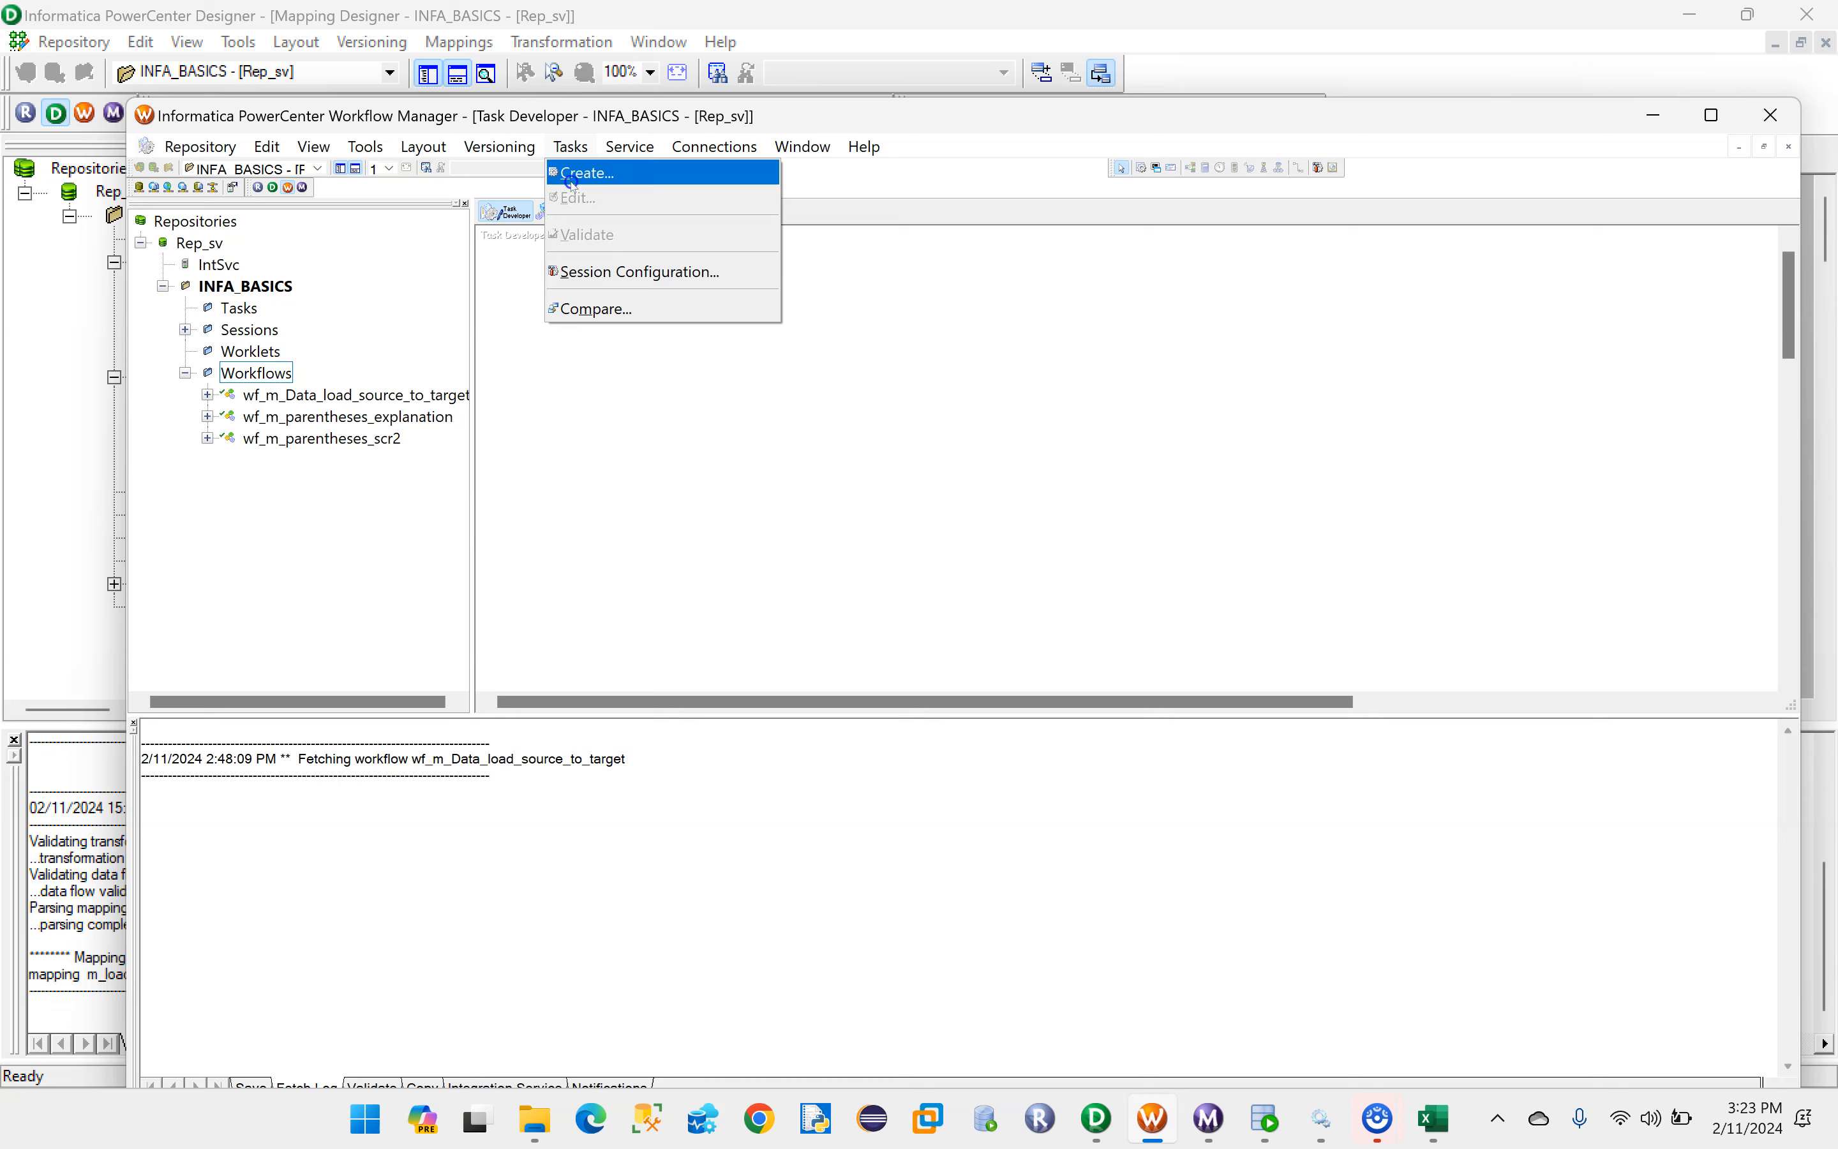
click(607, 188)
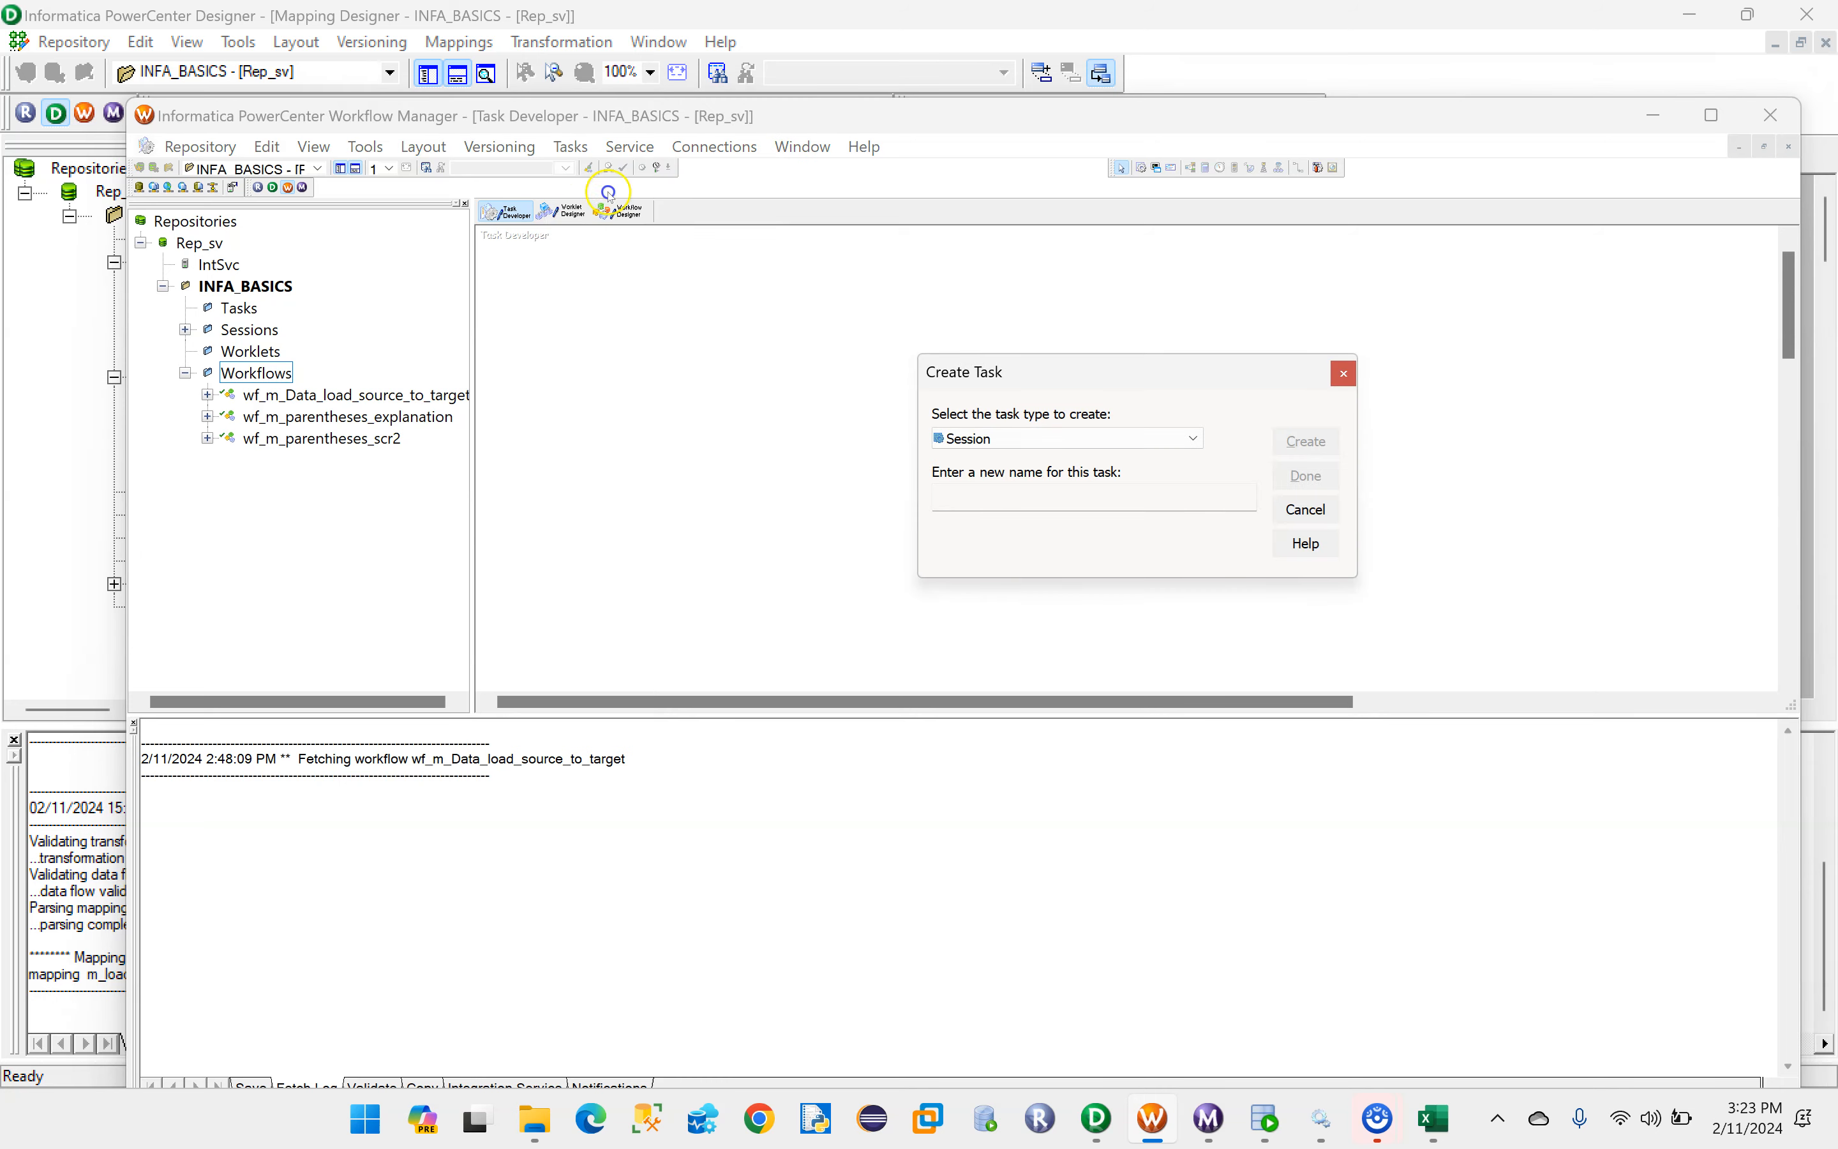
- Switch to PowerCenter Designer and copy the mapping name m_loading_LOCATION_ID from the mapping's edit dialog
click(1106, 1127)
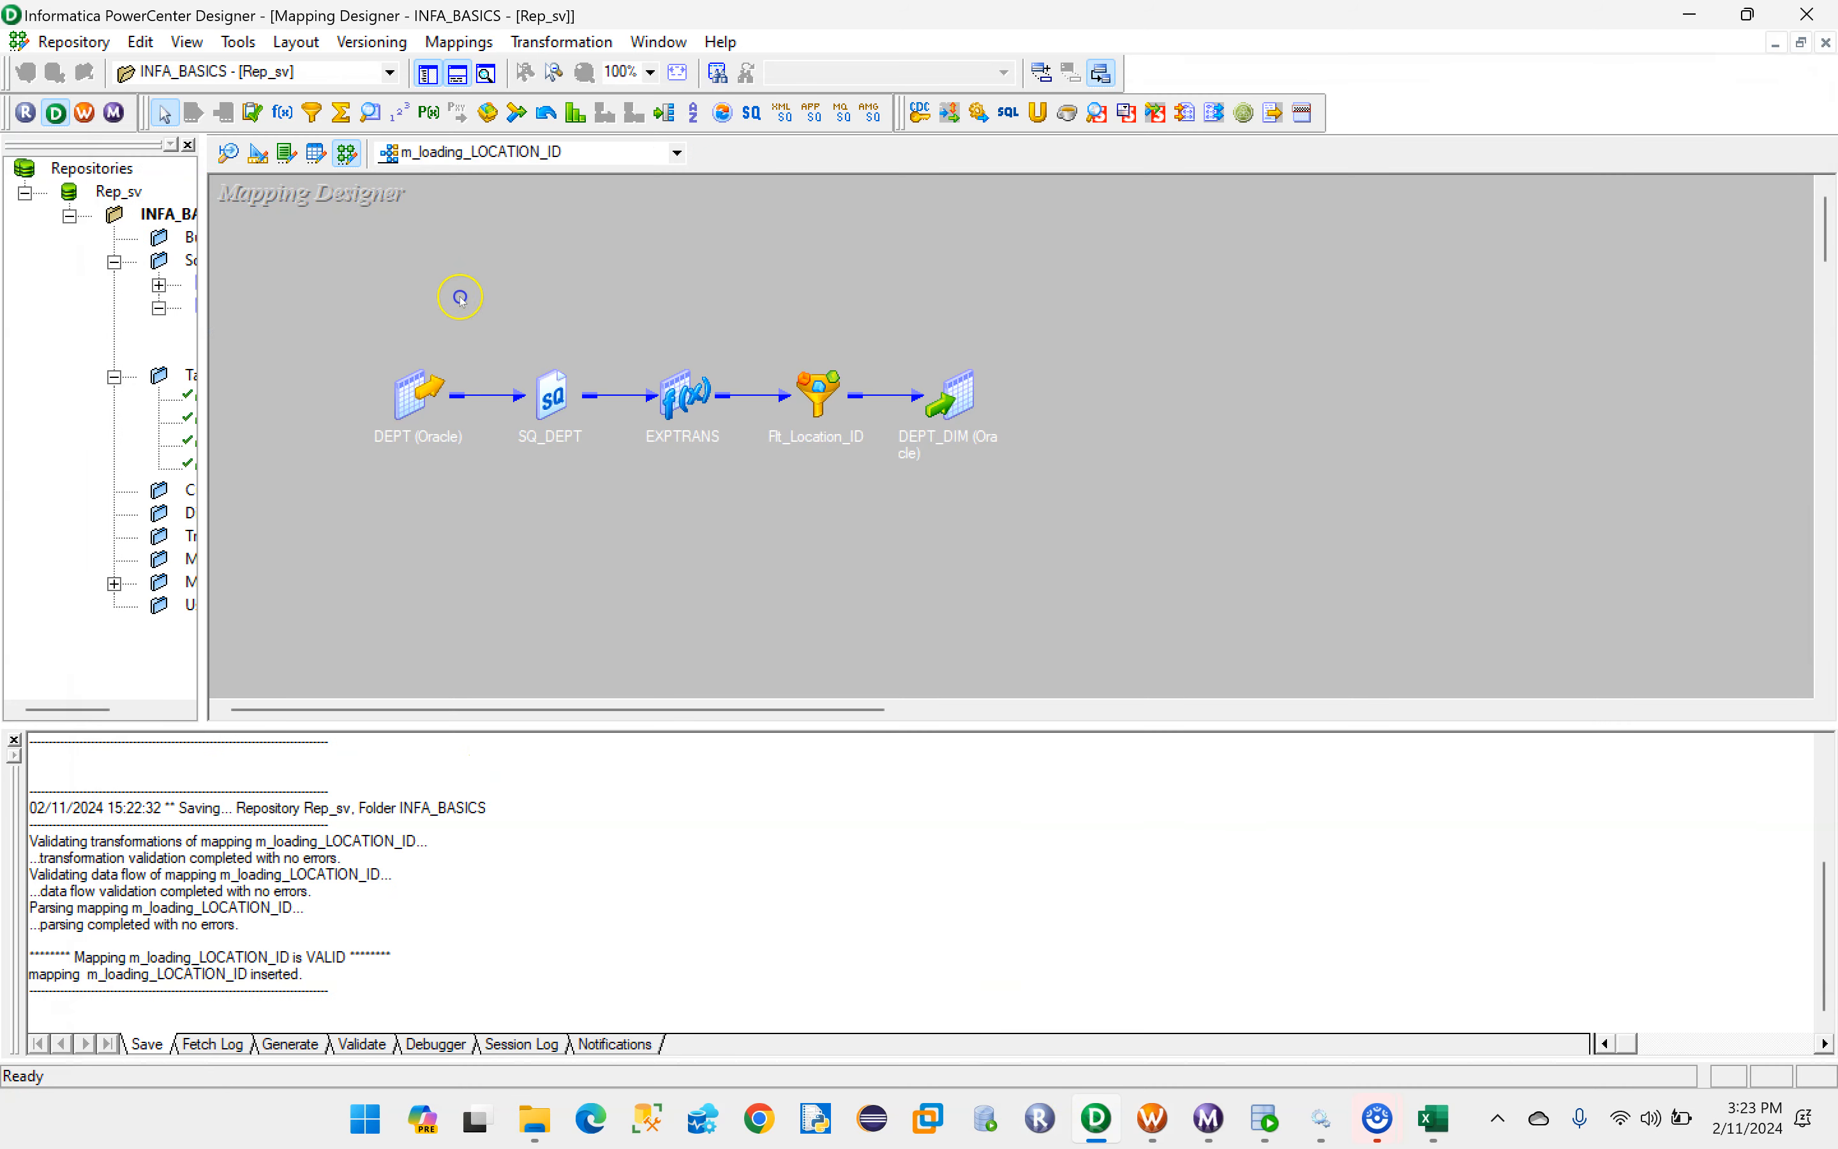
click(460, 43)
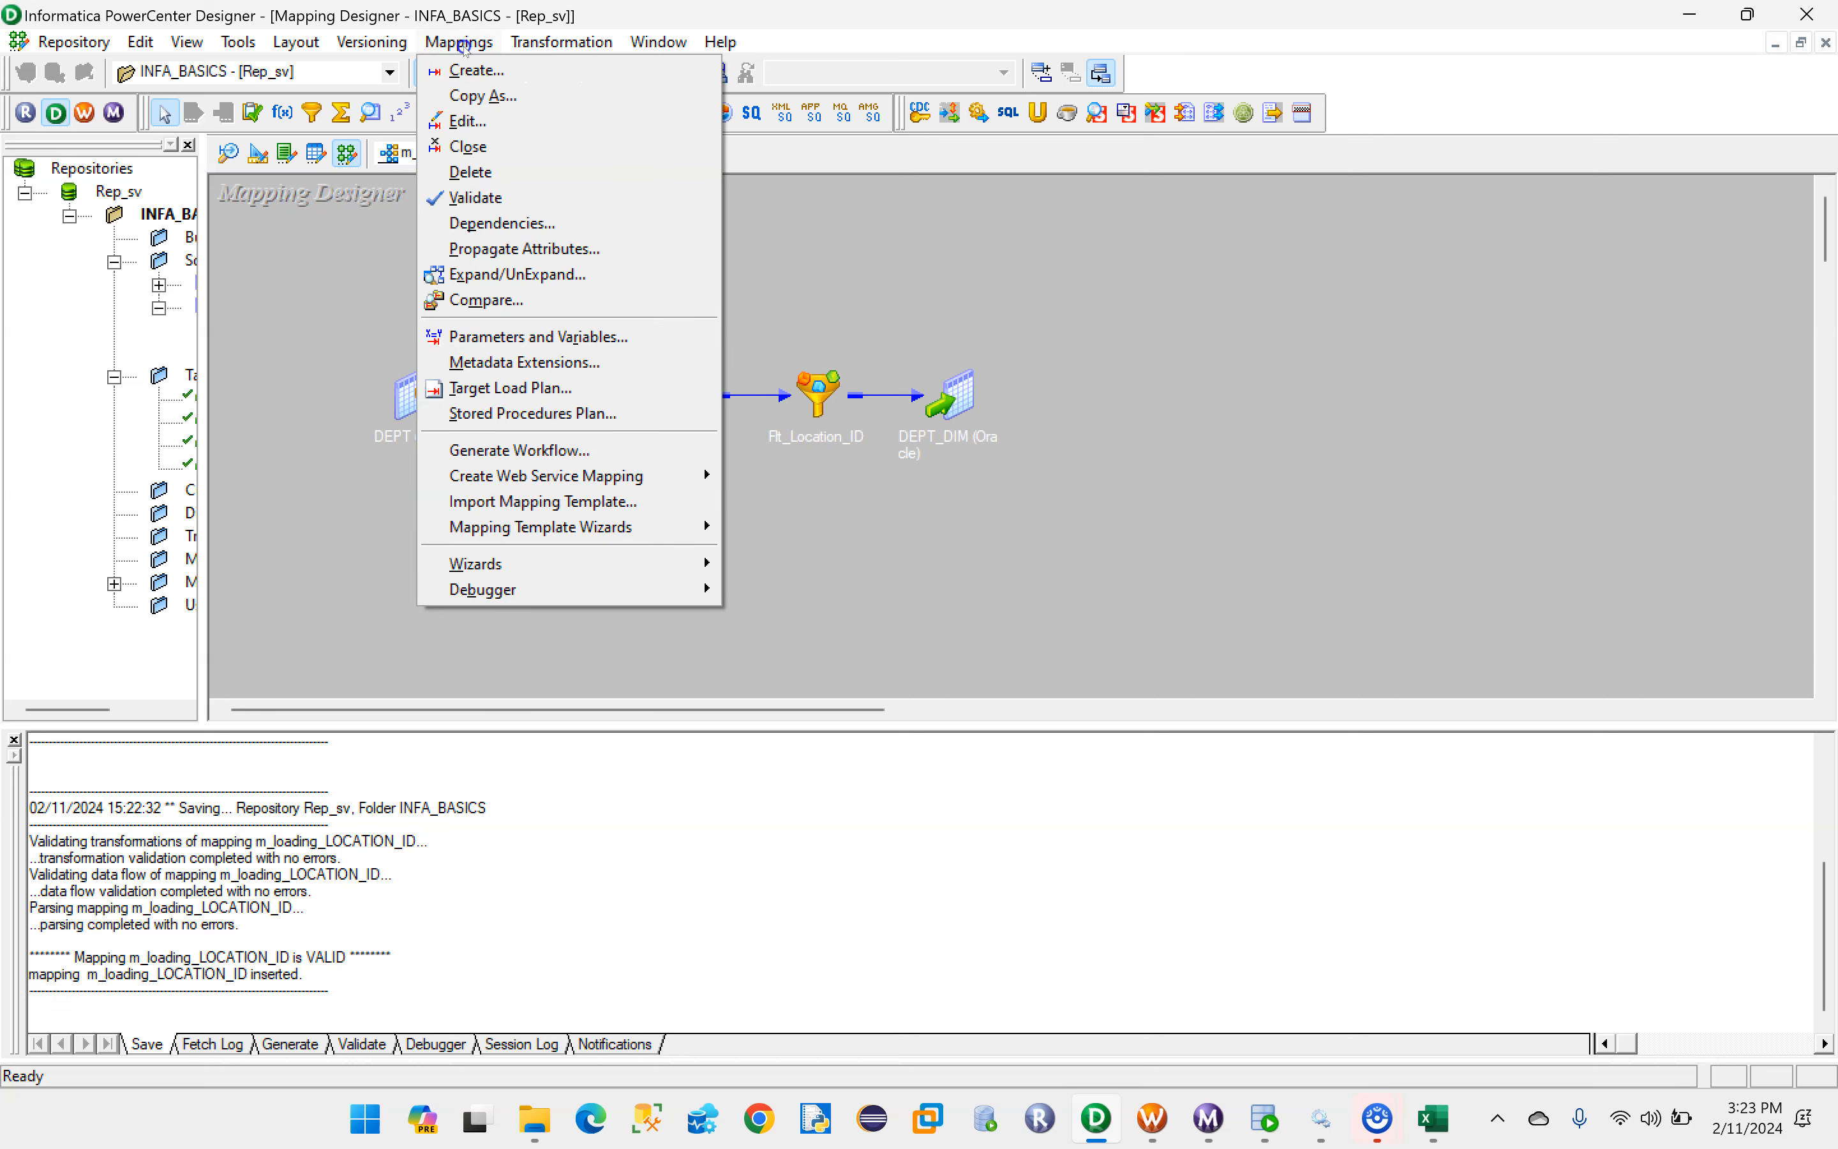
click(468, 120)
drag(877, 481, 704, 475)
key(ctrl+c)
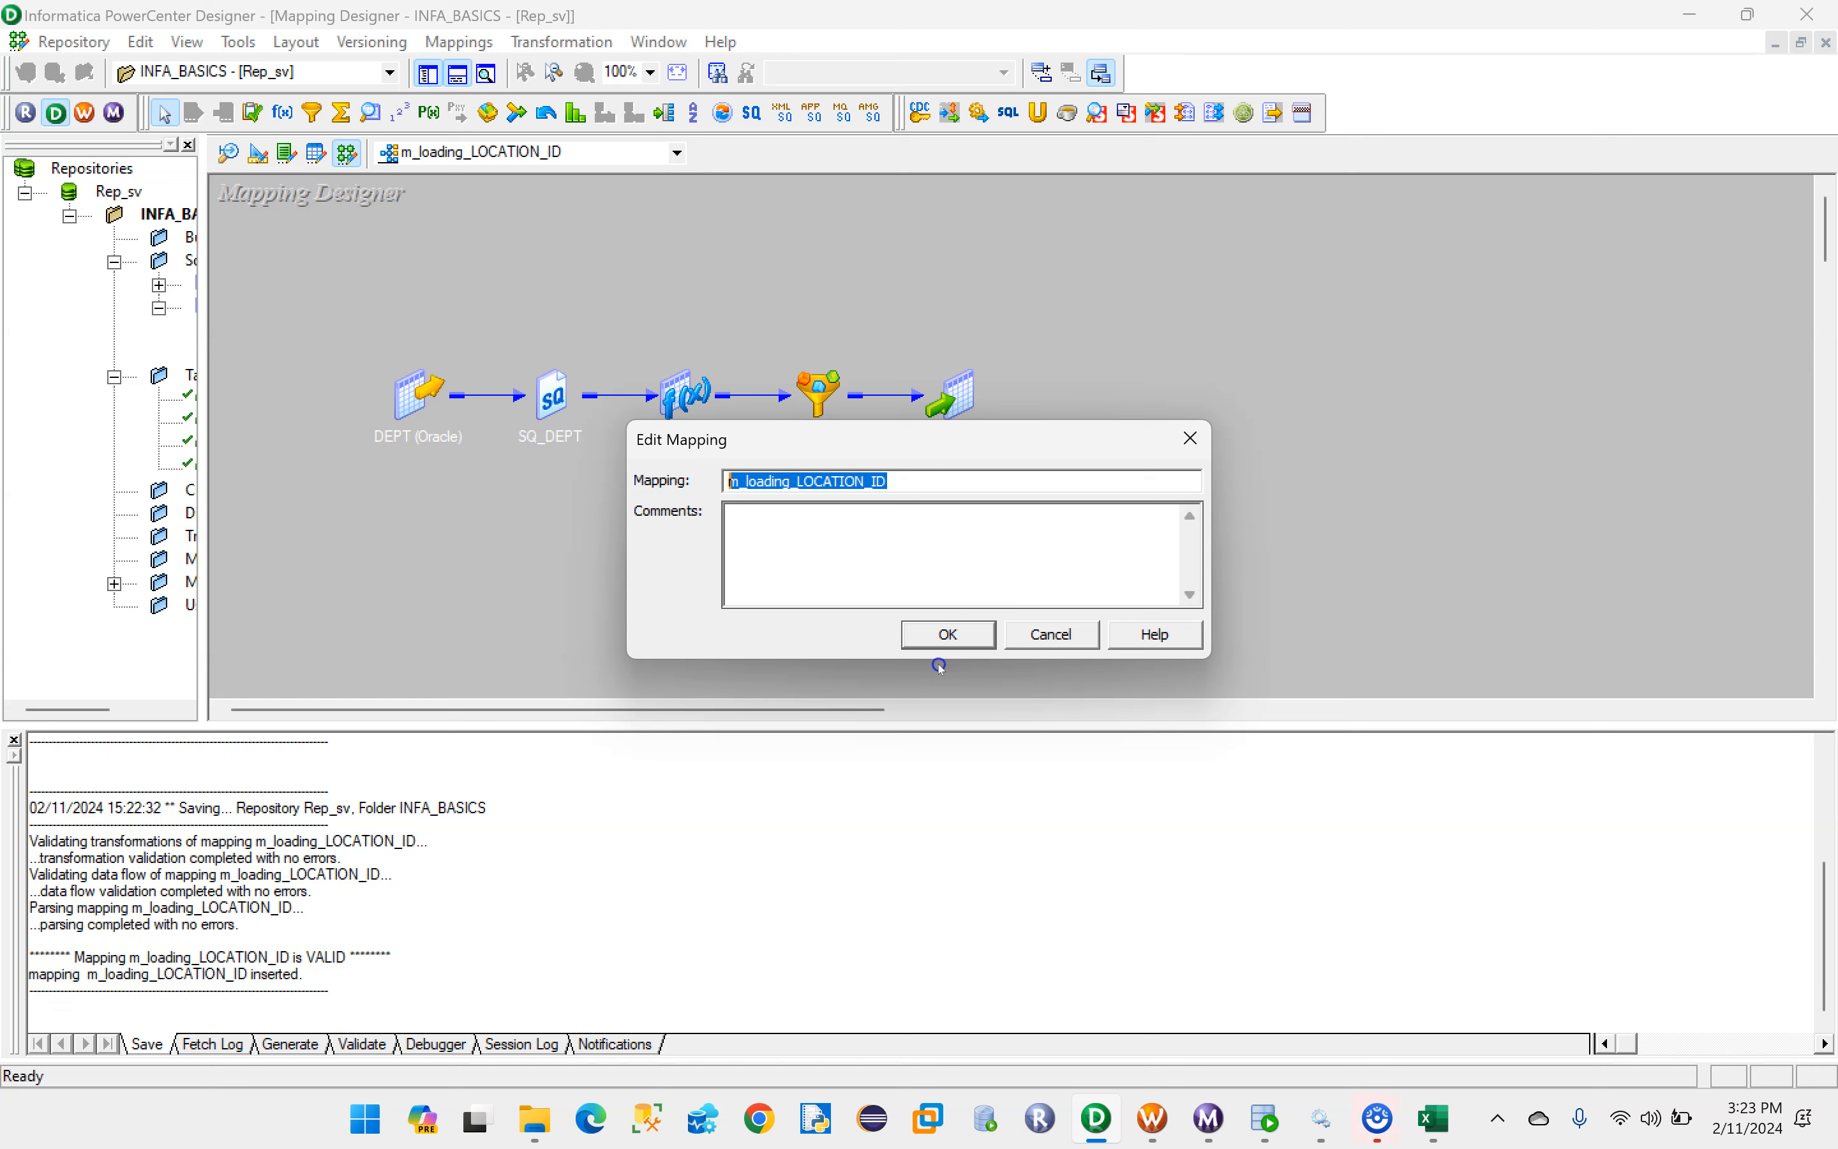
click(936, 637)
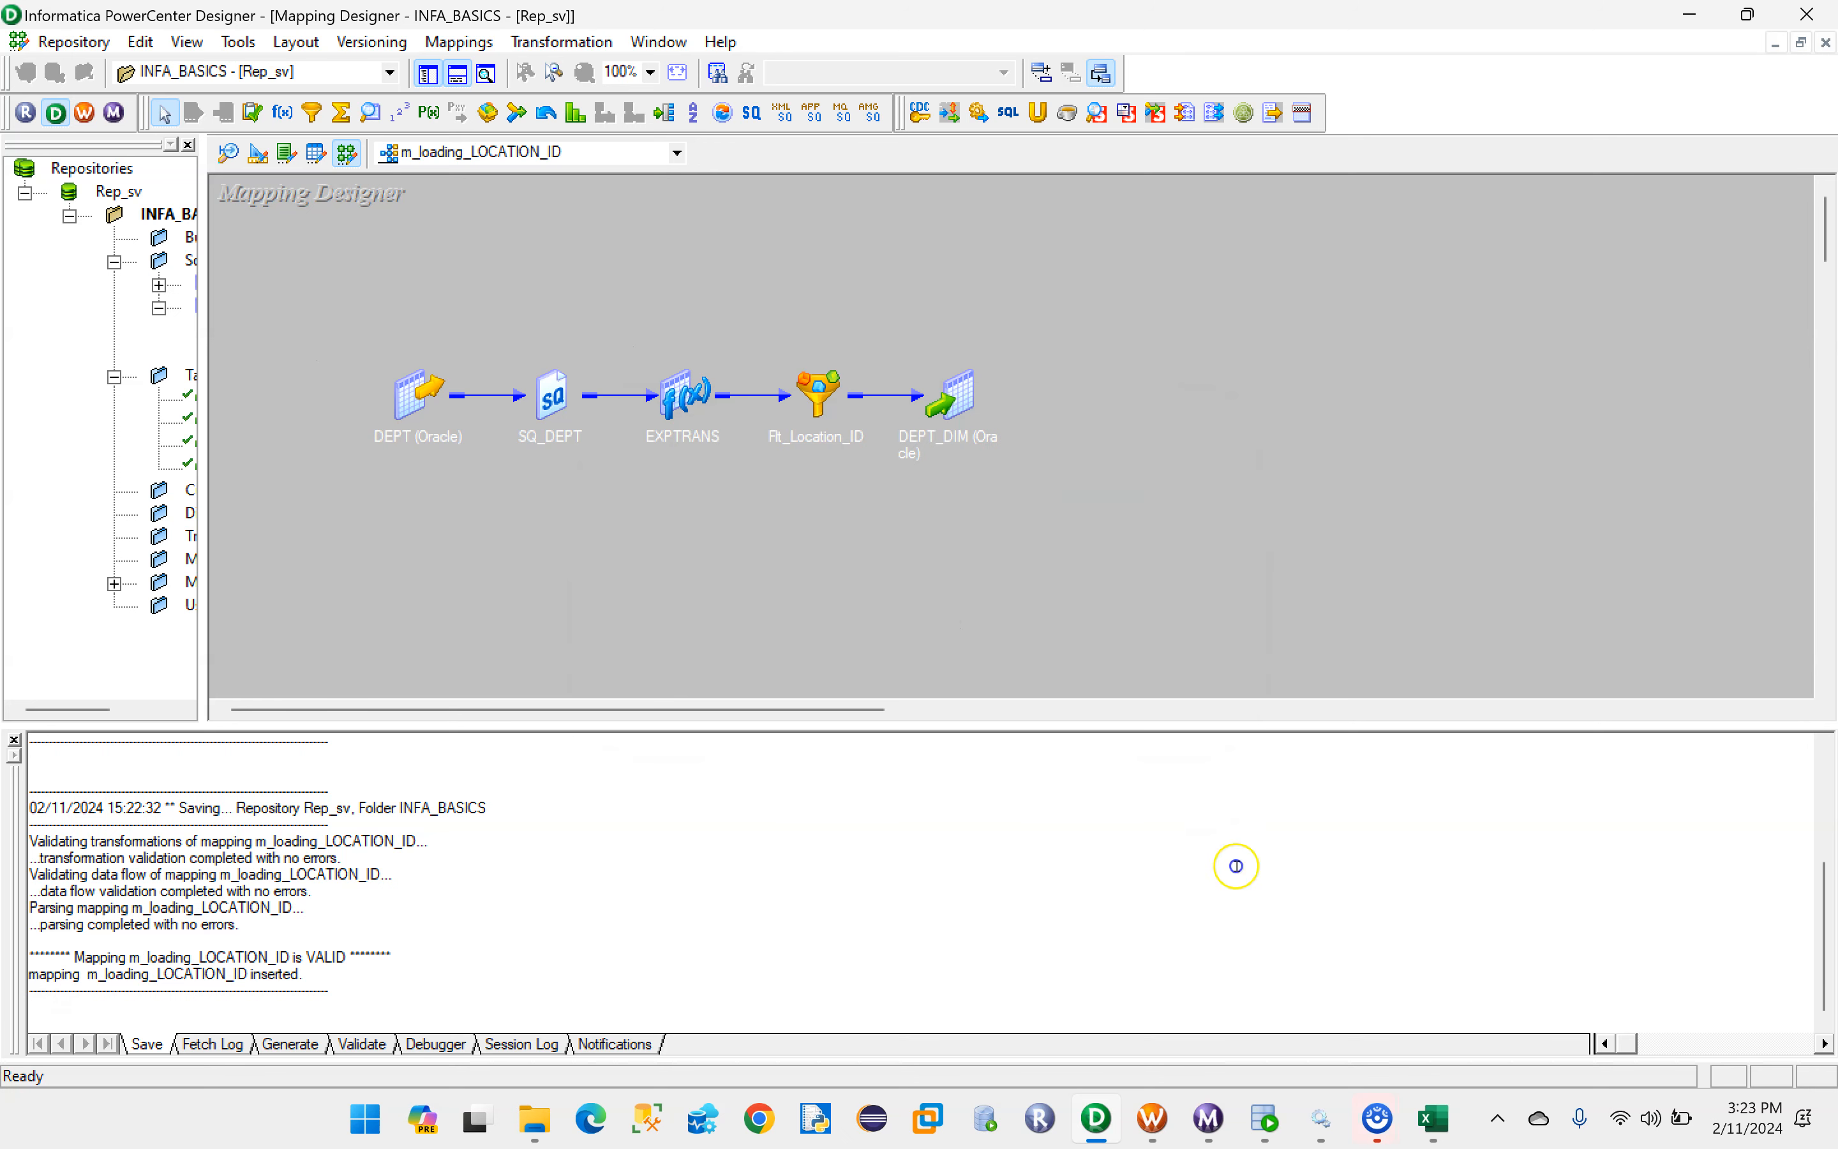
- Return to Workflow Manager and create the Session task under the name s_m_loading_LOCATION_ID
click(1152, 1117)
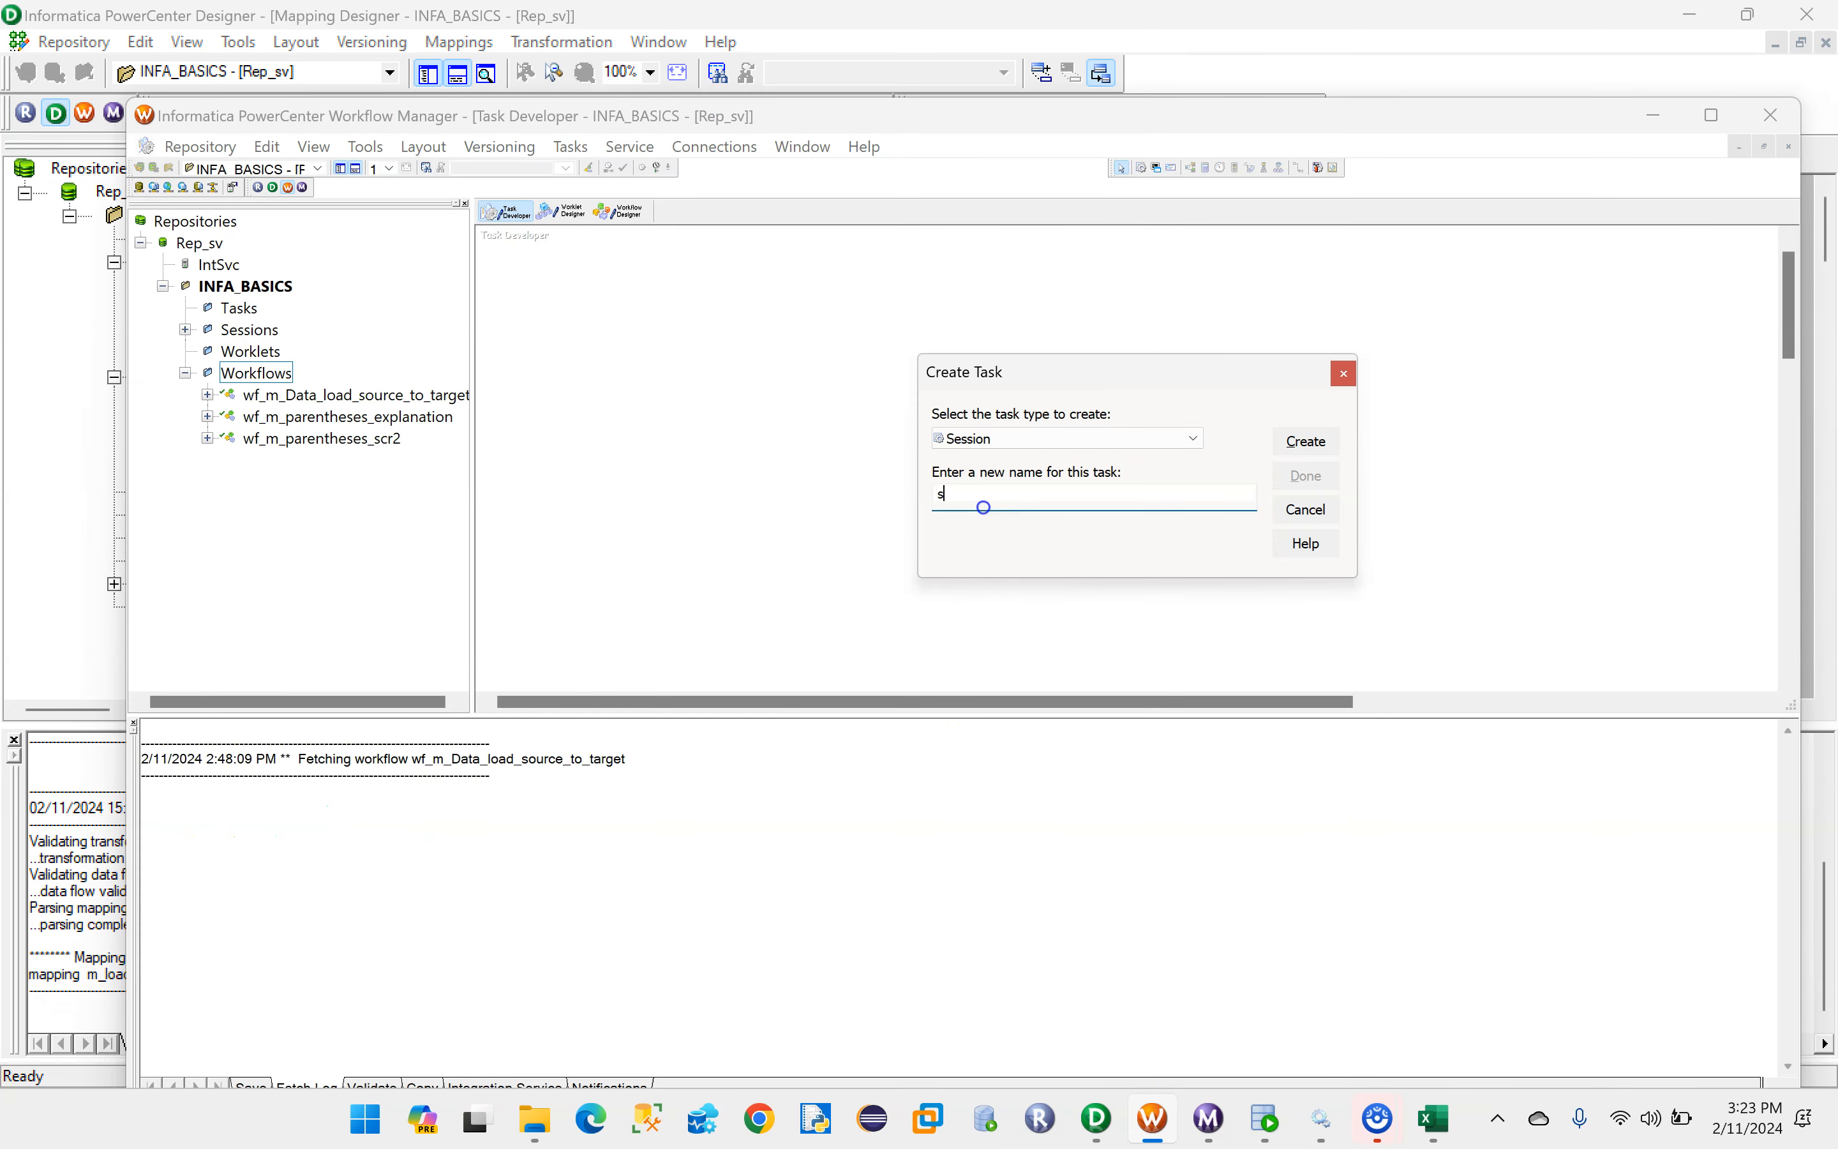
key(ctrl+v)
click(1305, 442)
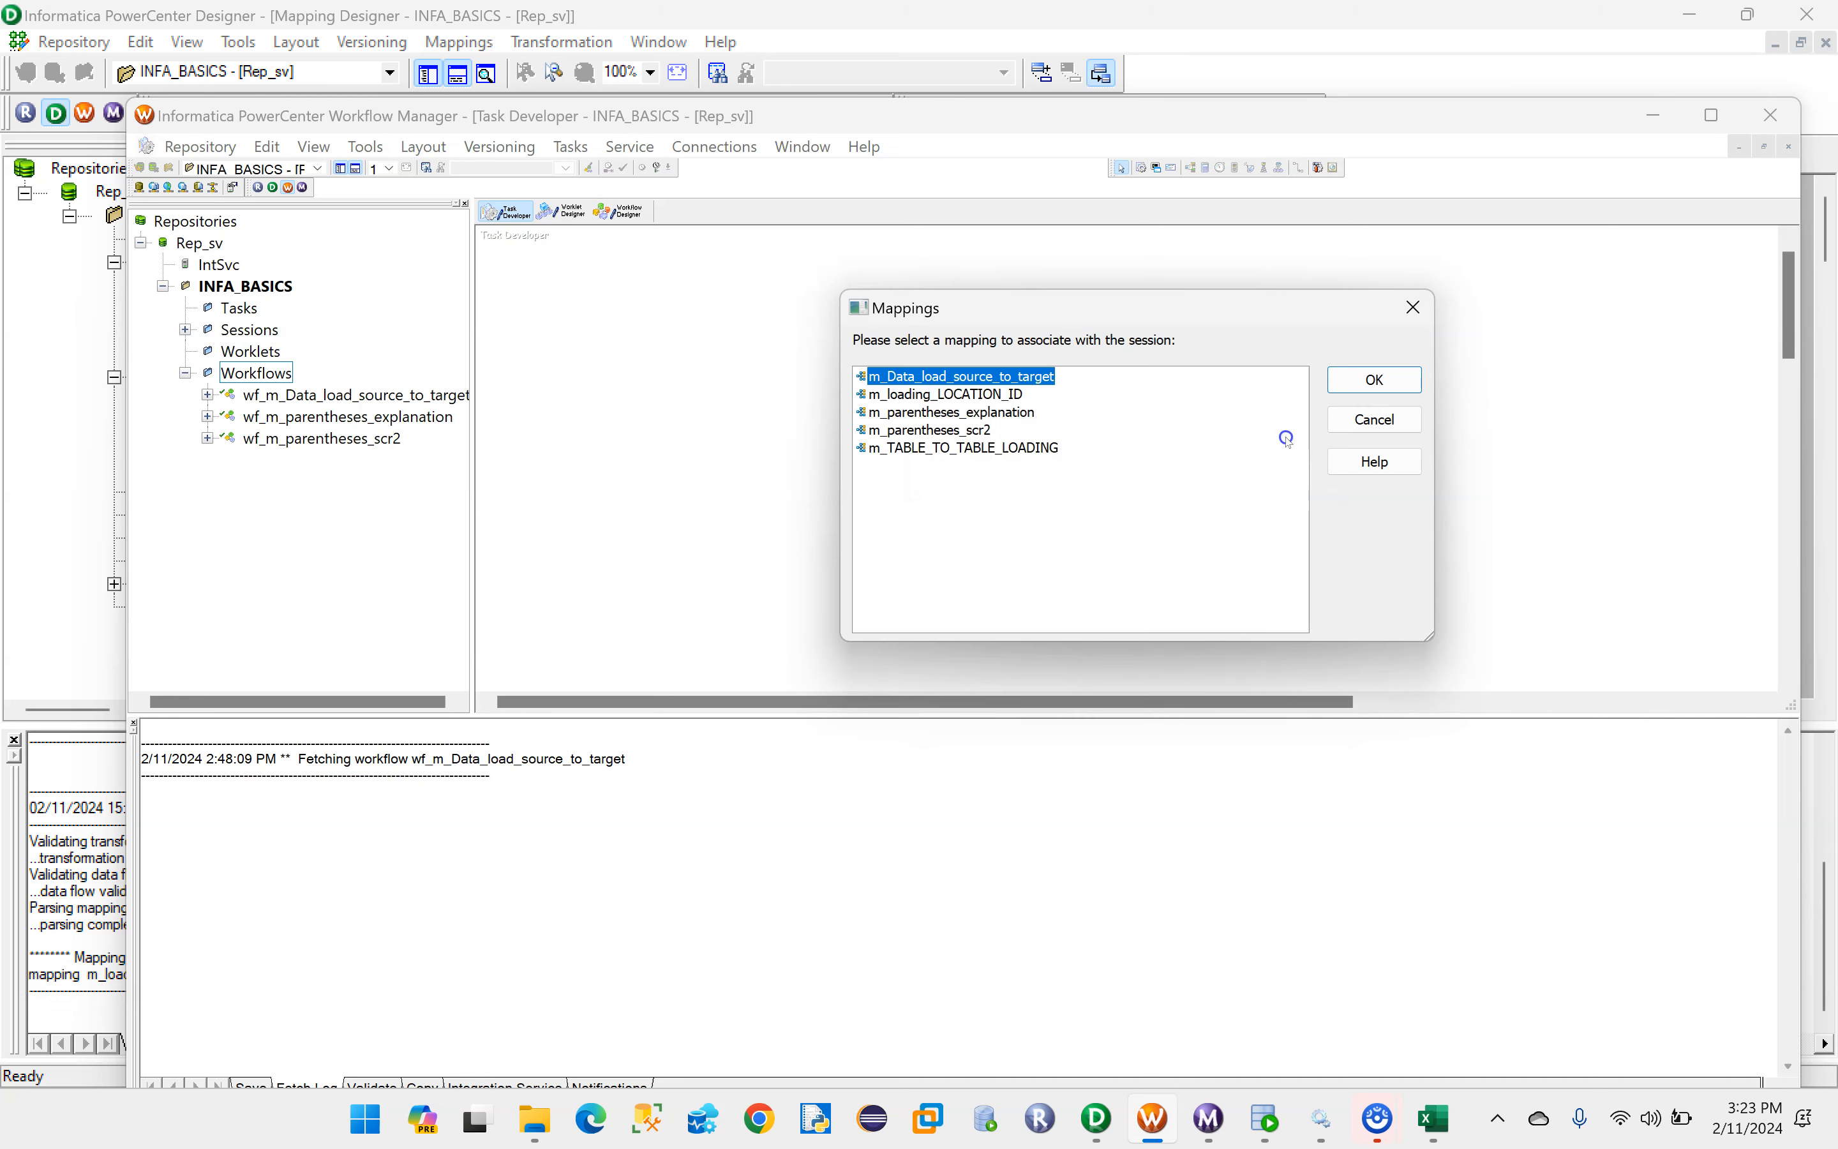
- Associate the session with the m_loading_LOCATION_ID mapping, checking the name in Designer, and save the session in the workspace
click(879, 395)
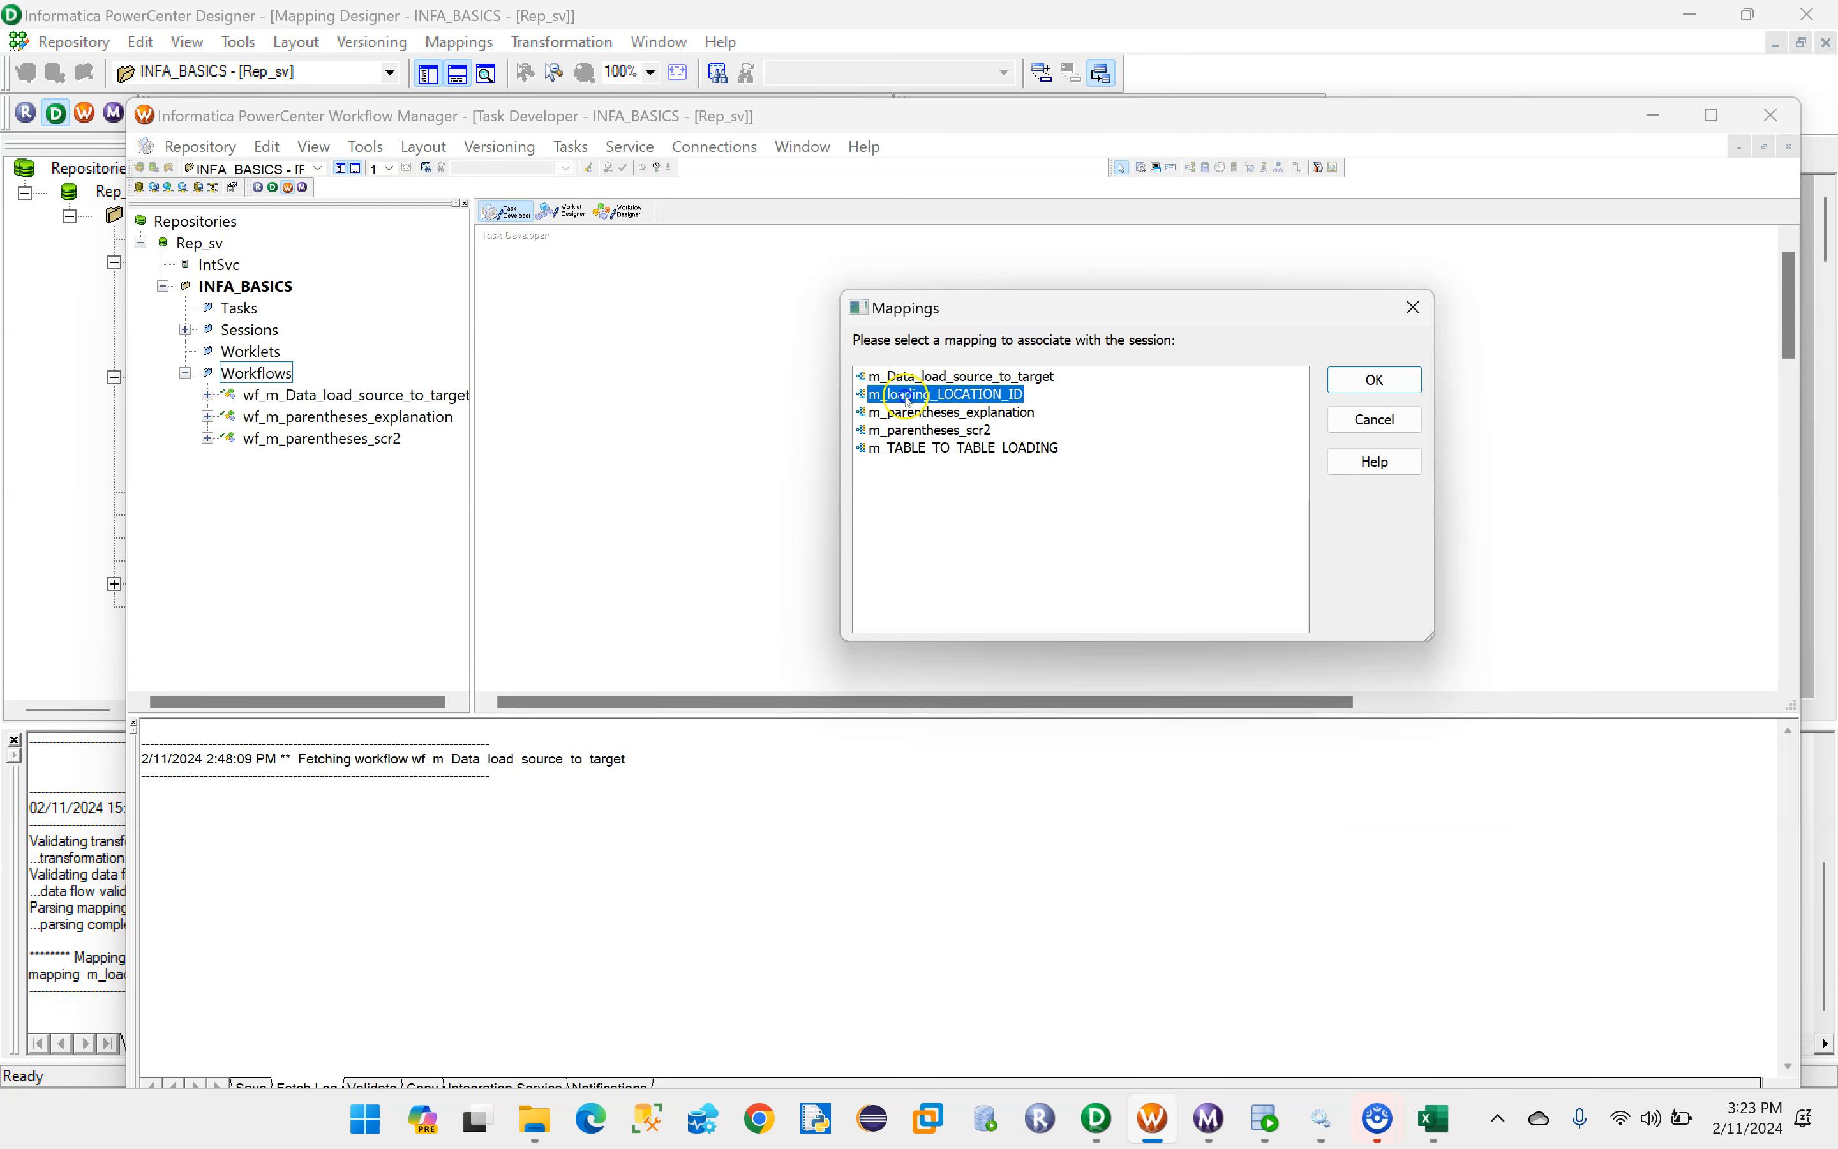
click(1096, 1119)
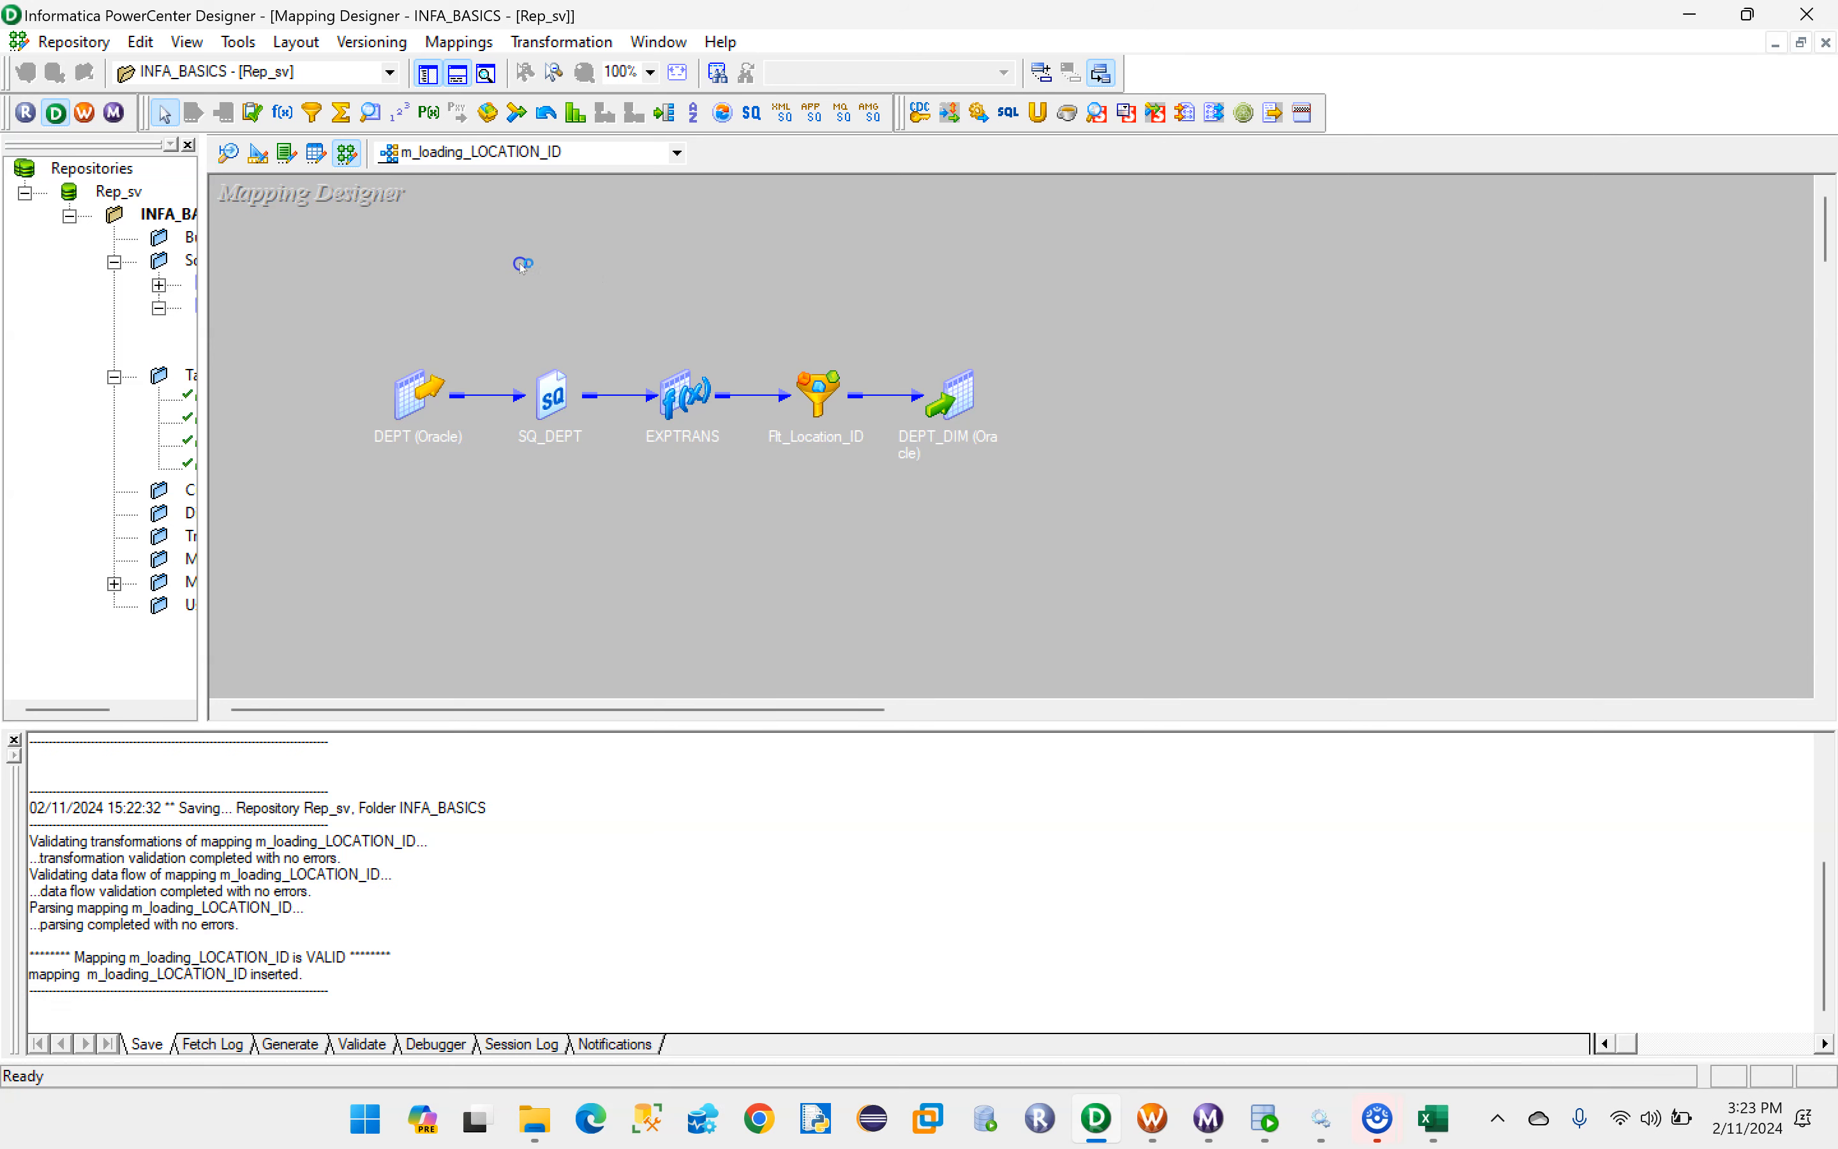
click(1152, 1118)
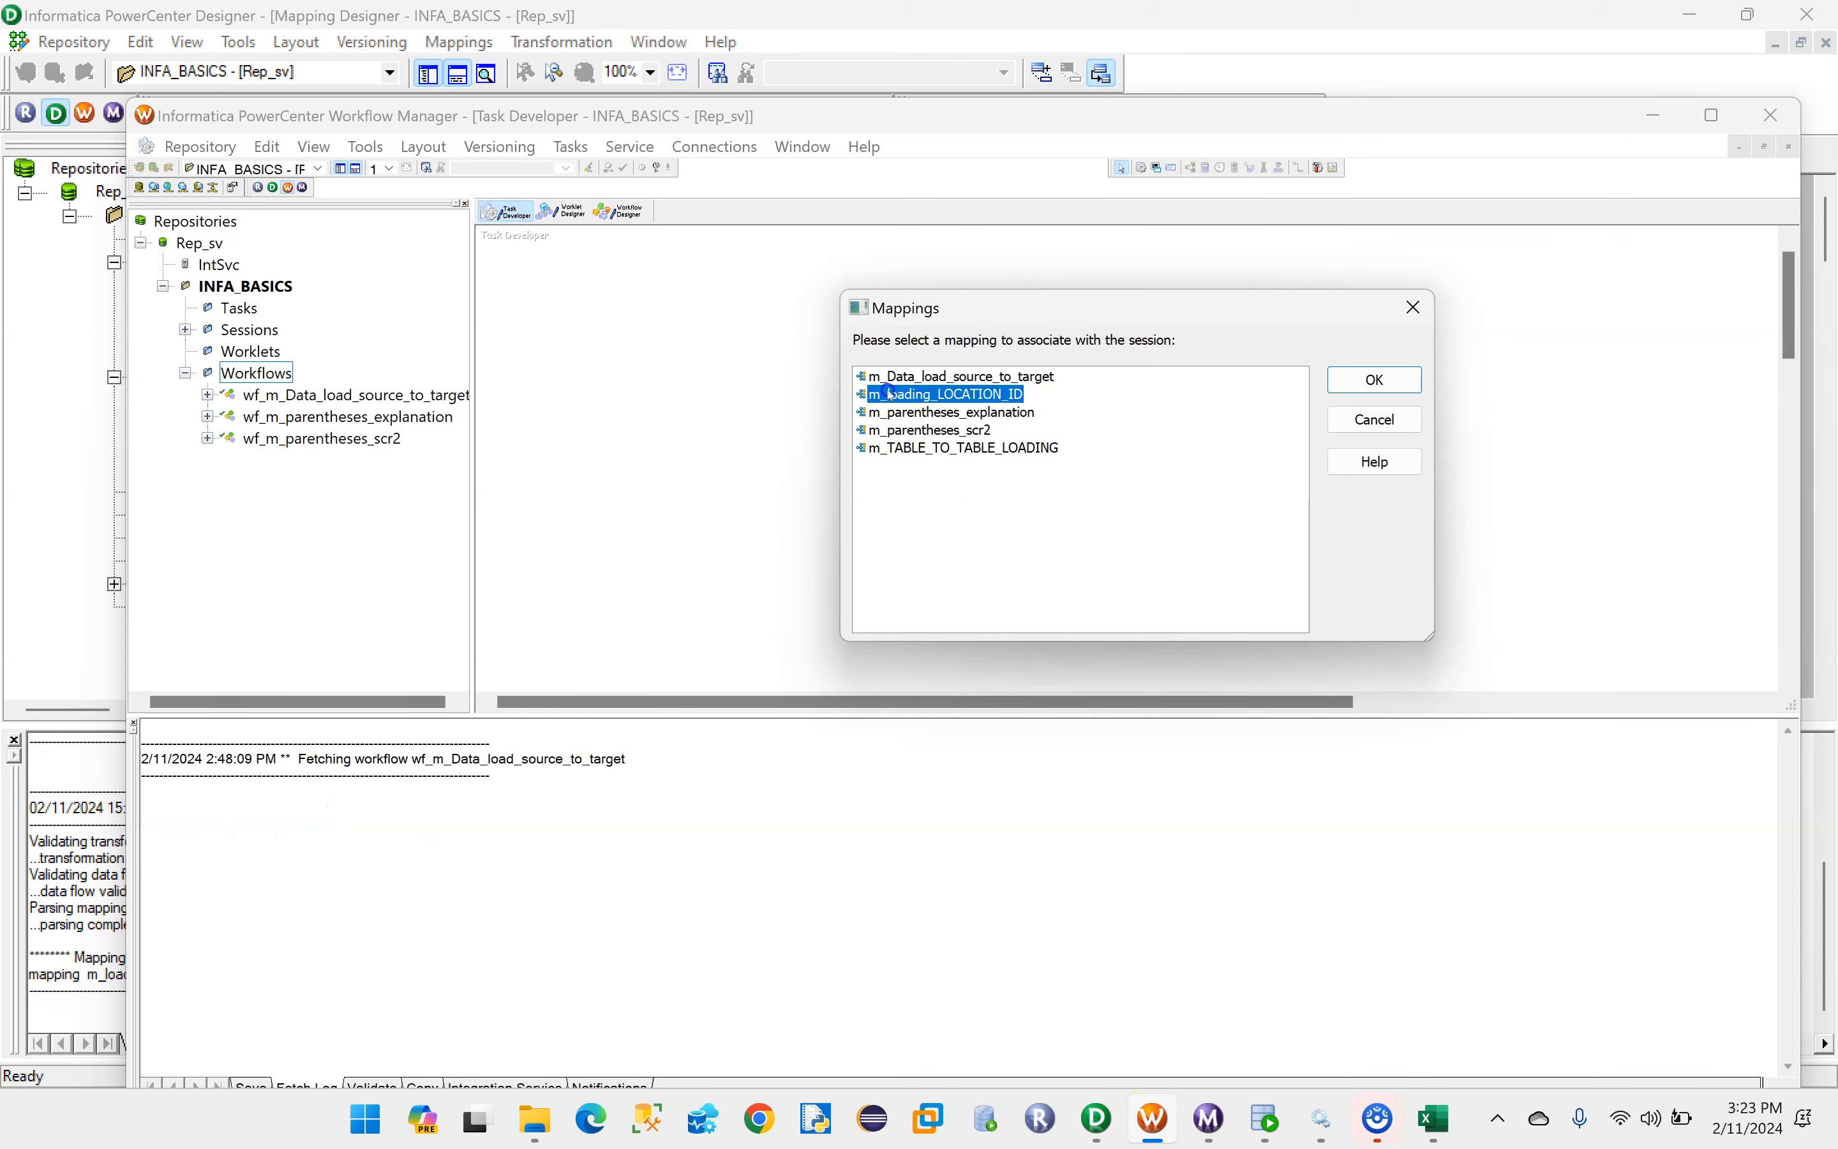
click(1375, 379)
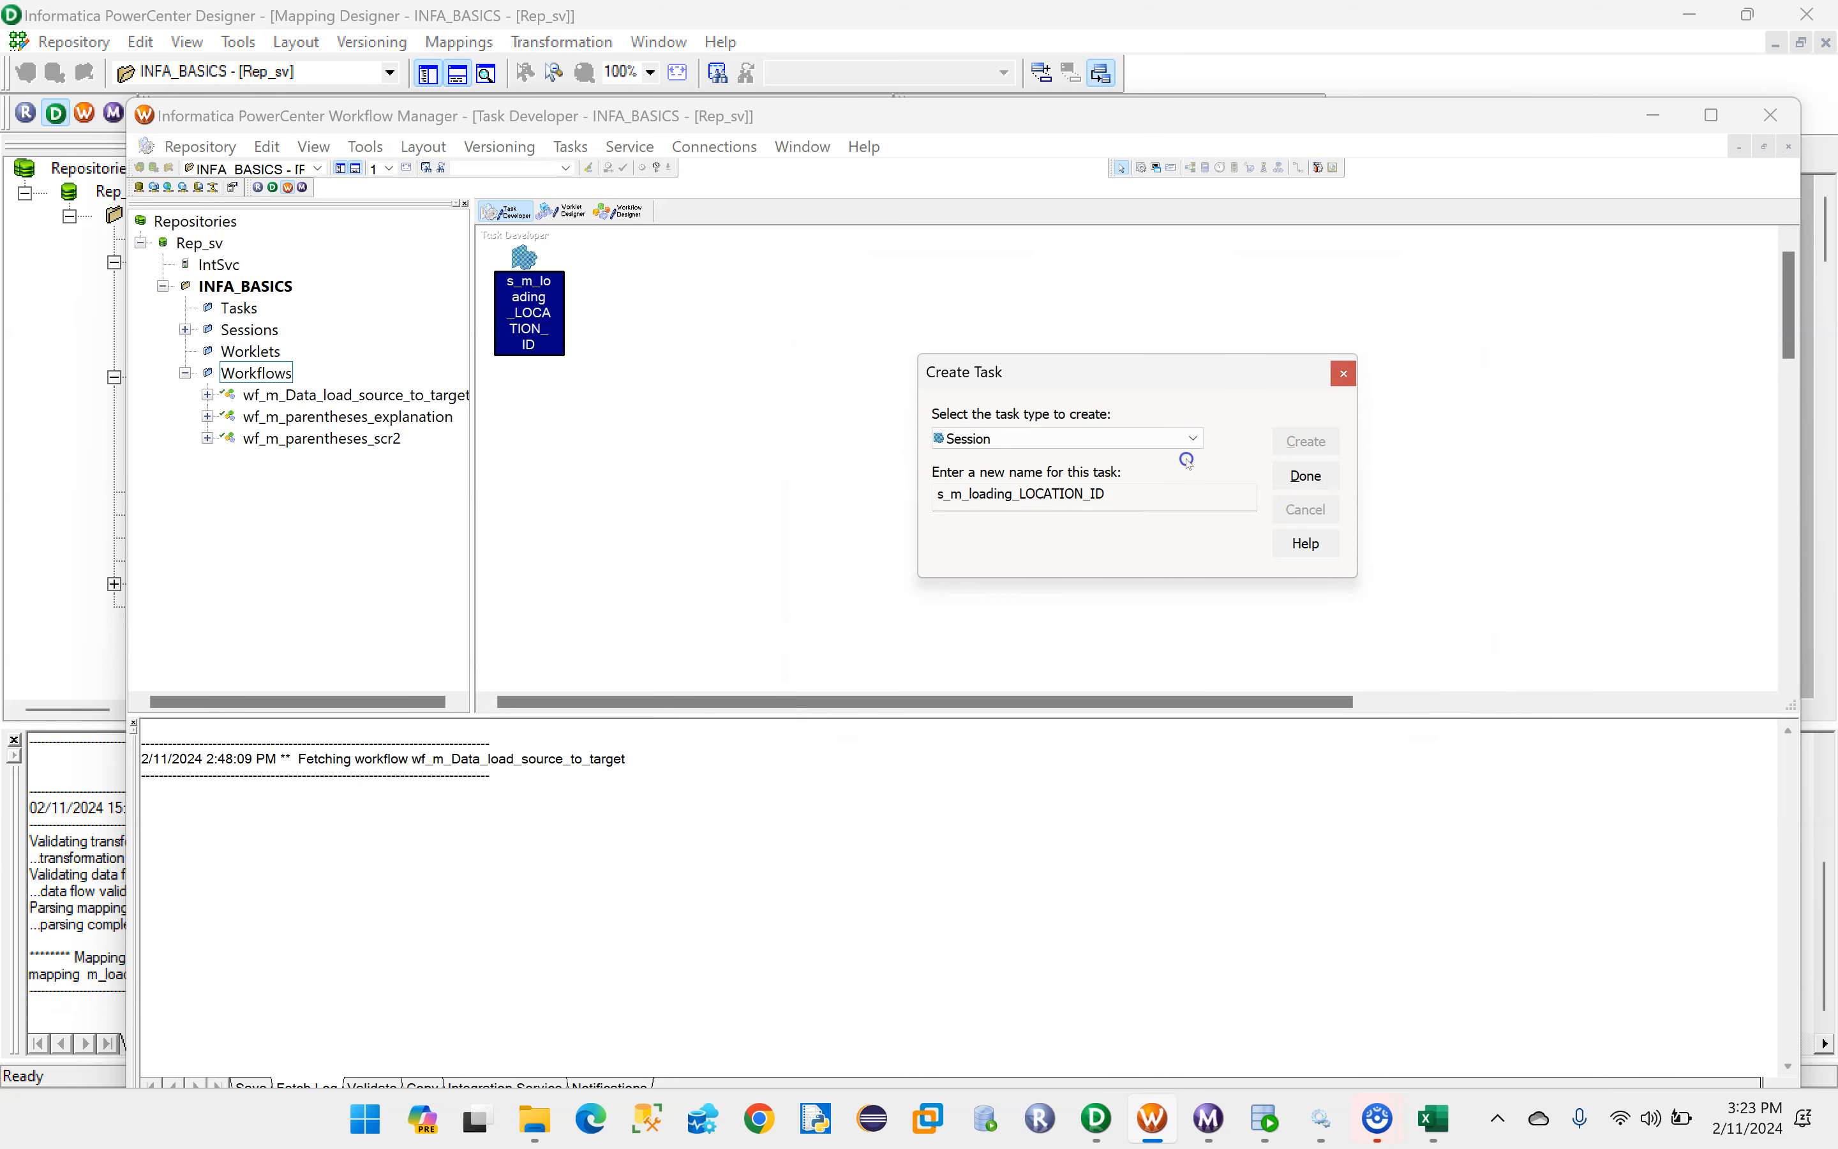
click(1287, 479)
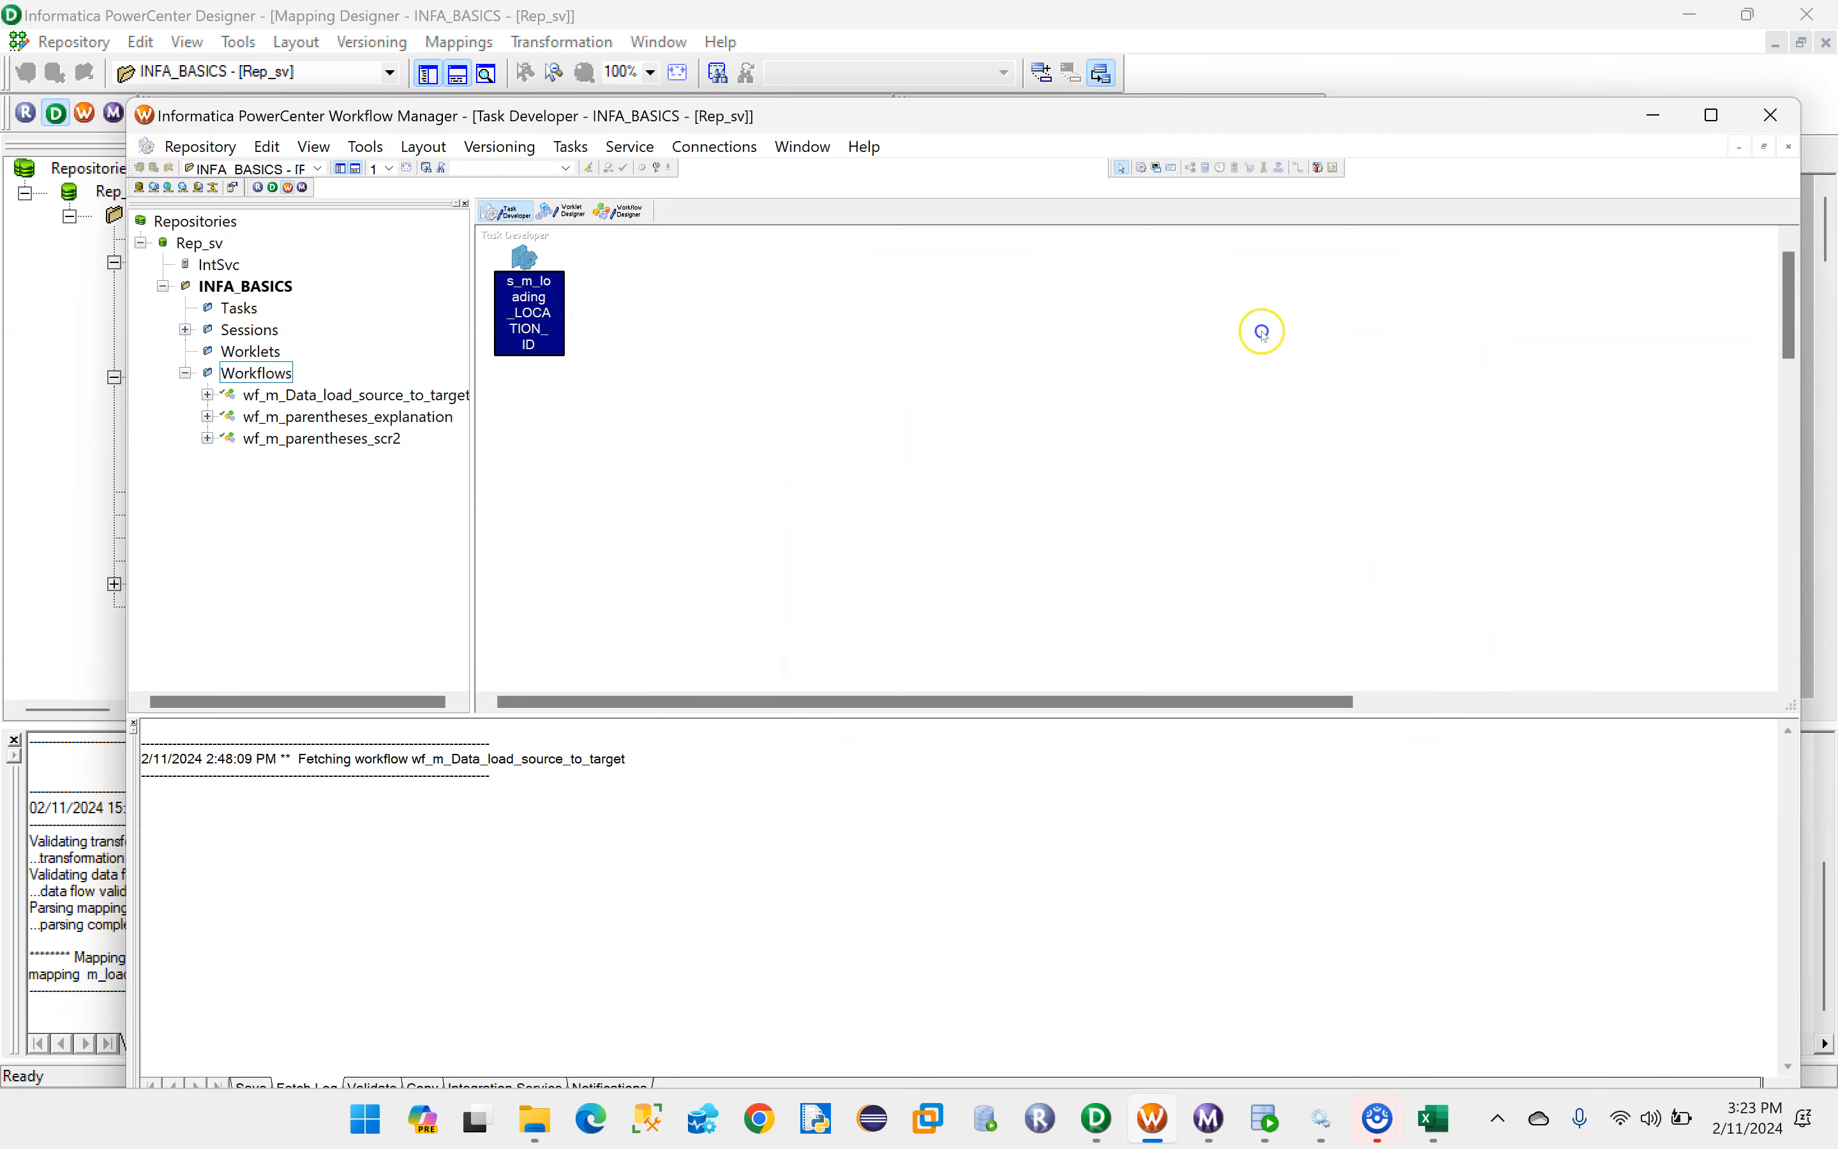
drag(520, 271, 540, 290)
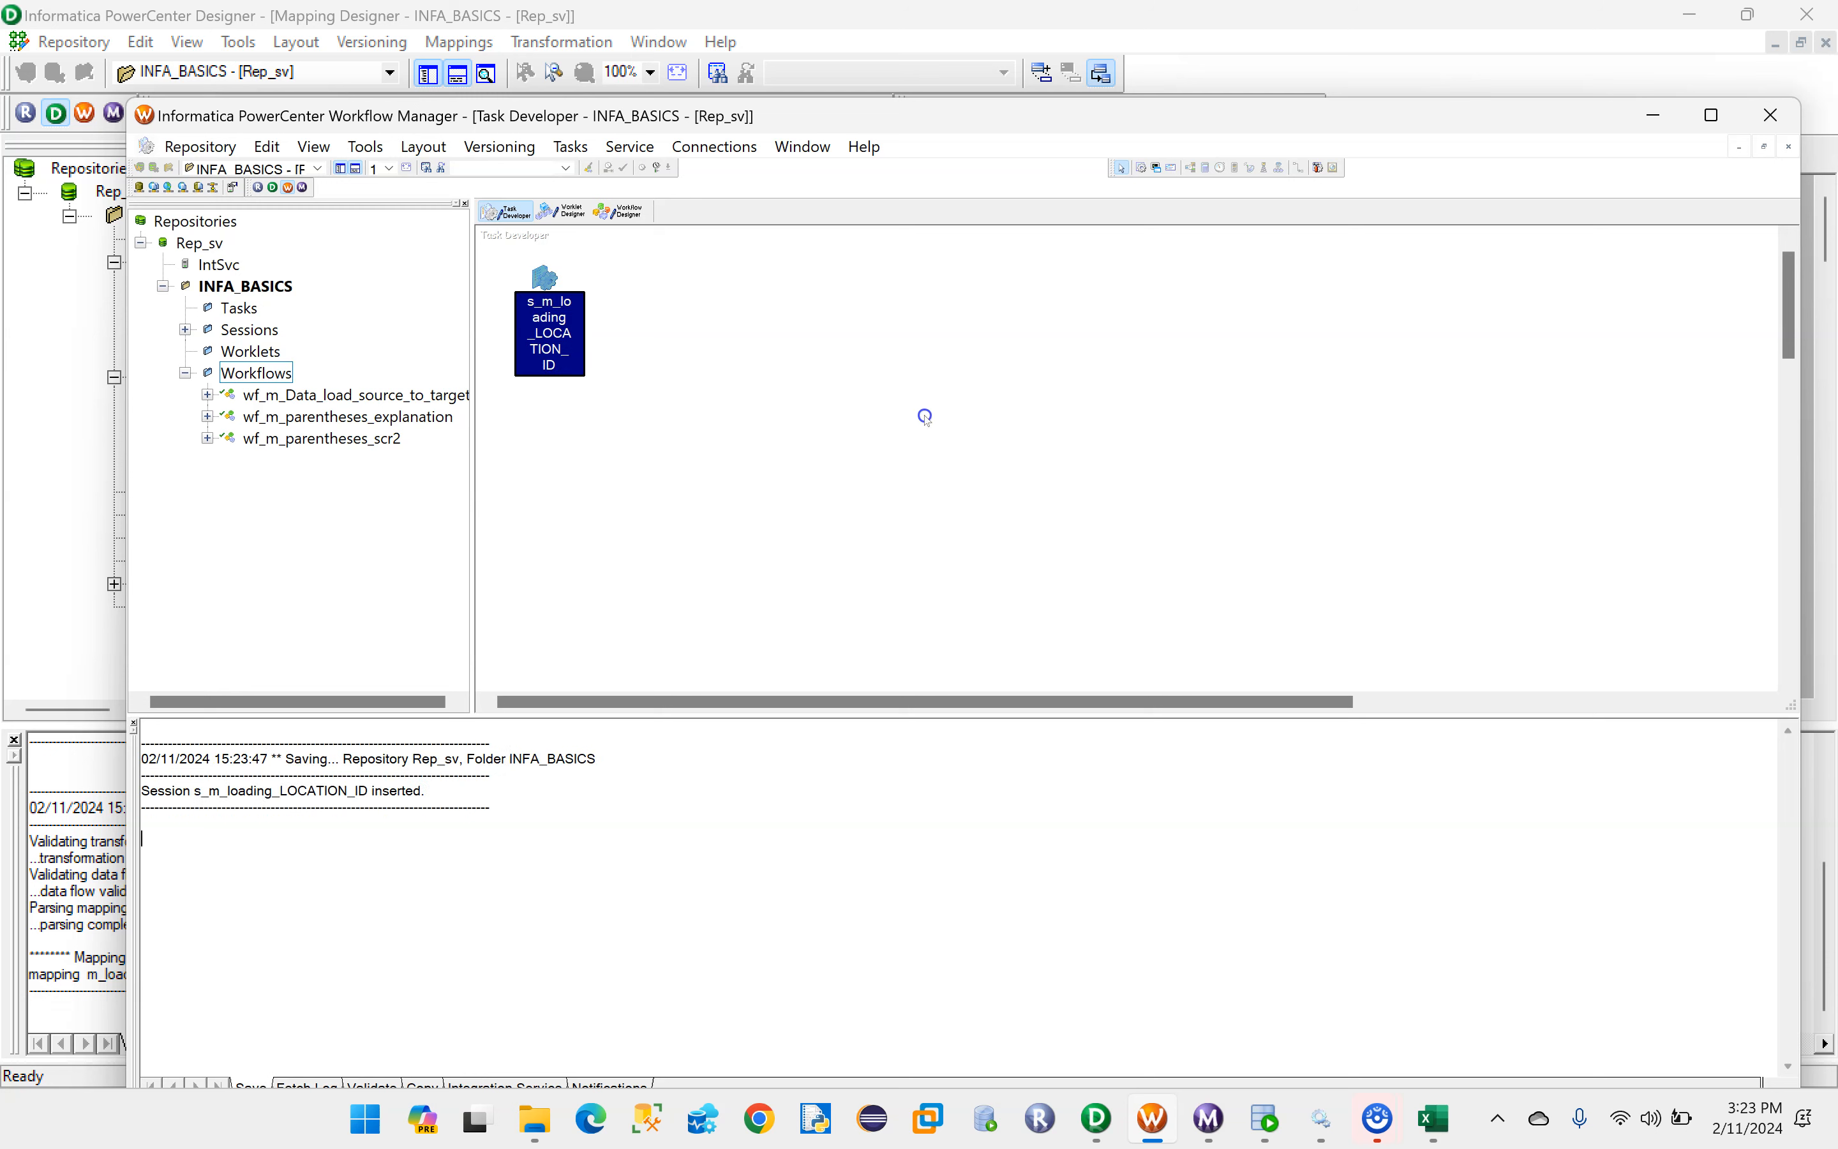
- Copy the session name s_m_loading_LOCATION_ID from the task's rename dialog and close the task properties
double_click(548, 278)
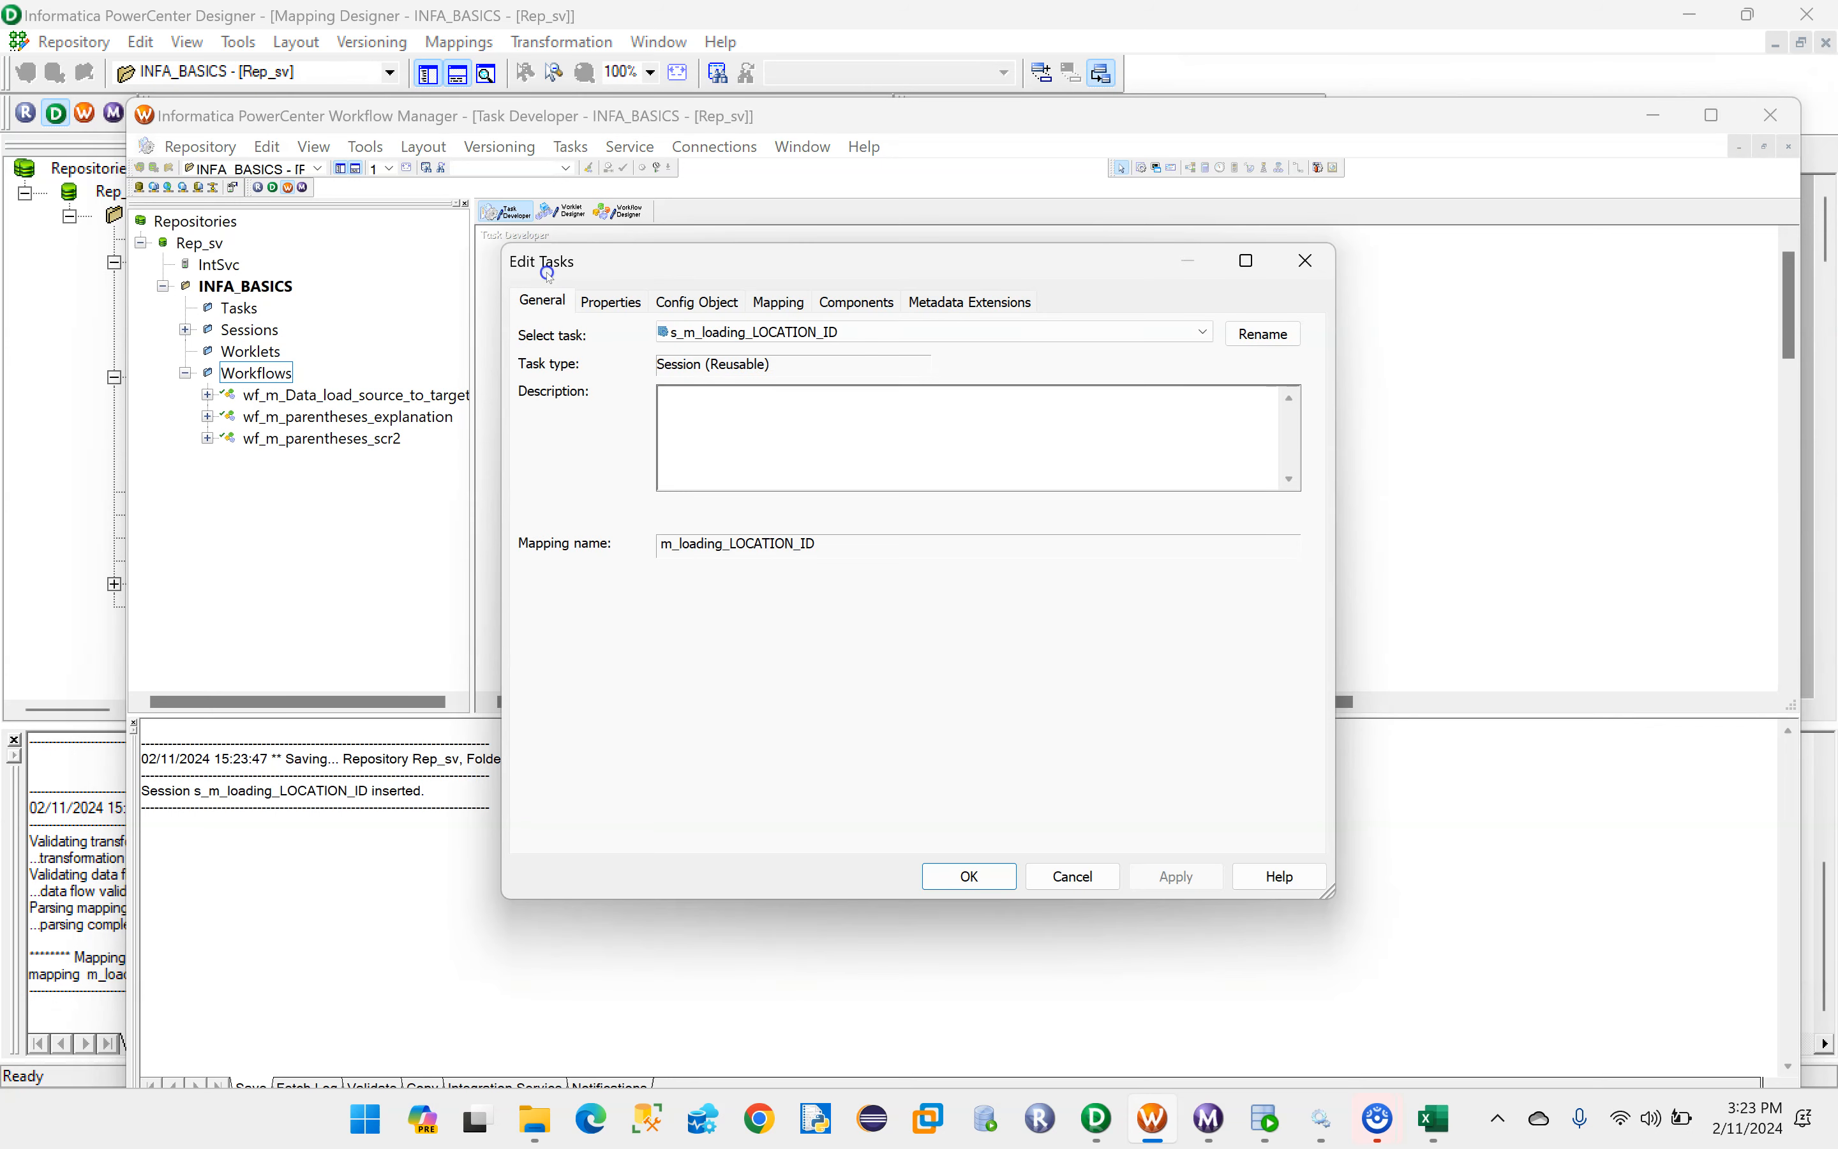
click(1262, 334)
drag(847, 586, 632, 589)
key(ctrl+c)
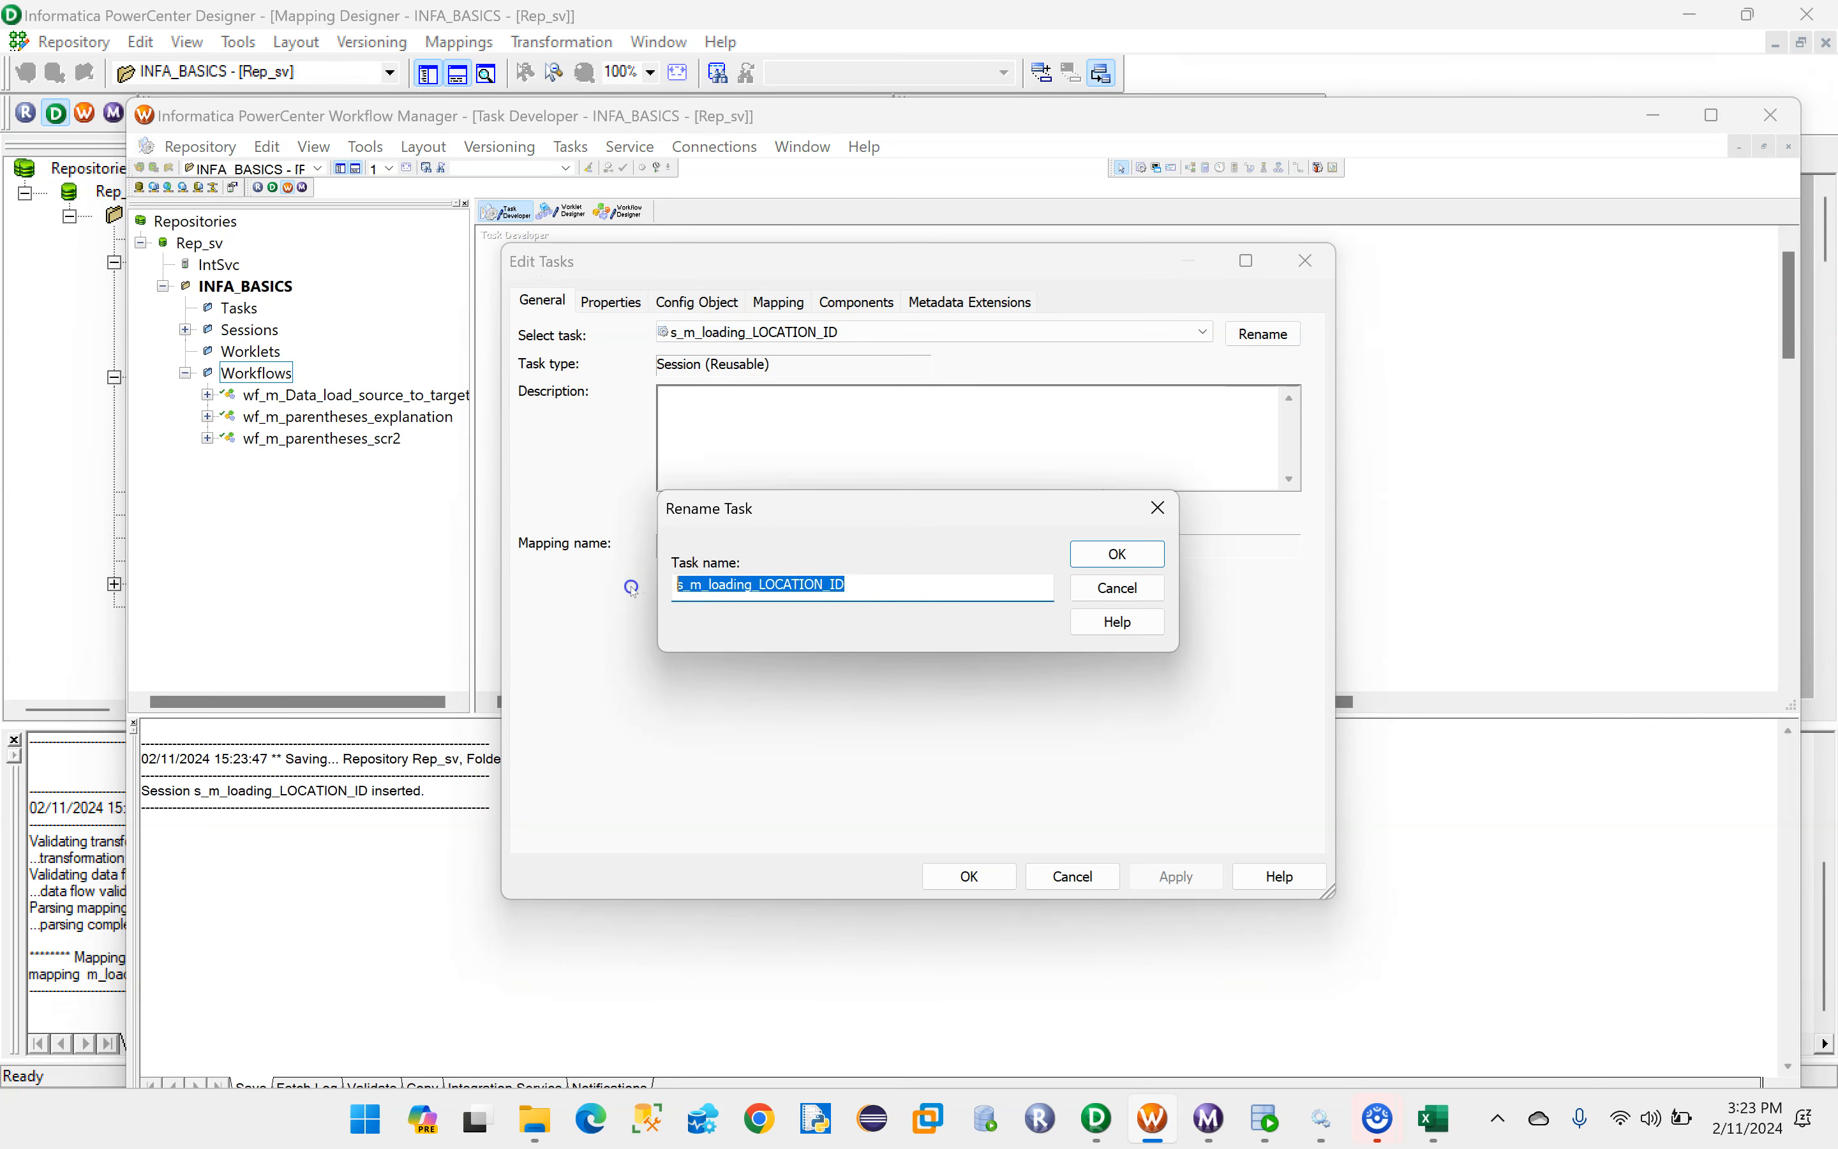
click(1117, 554)
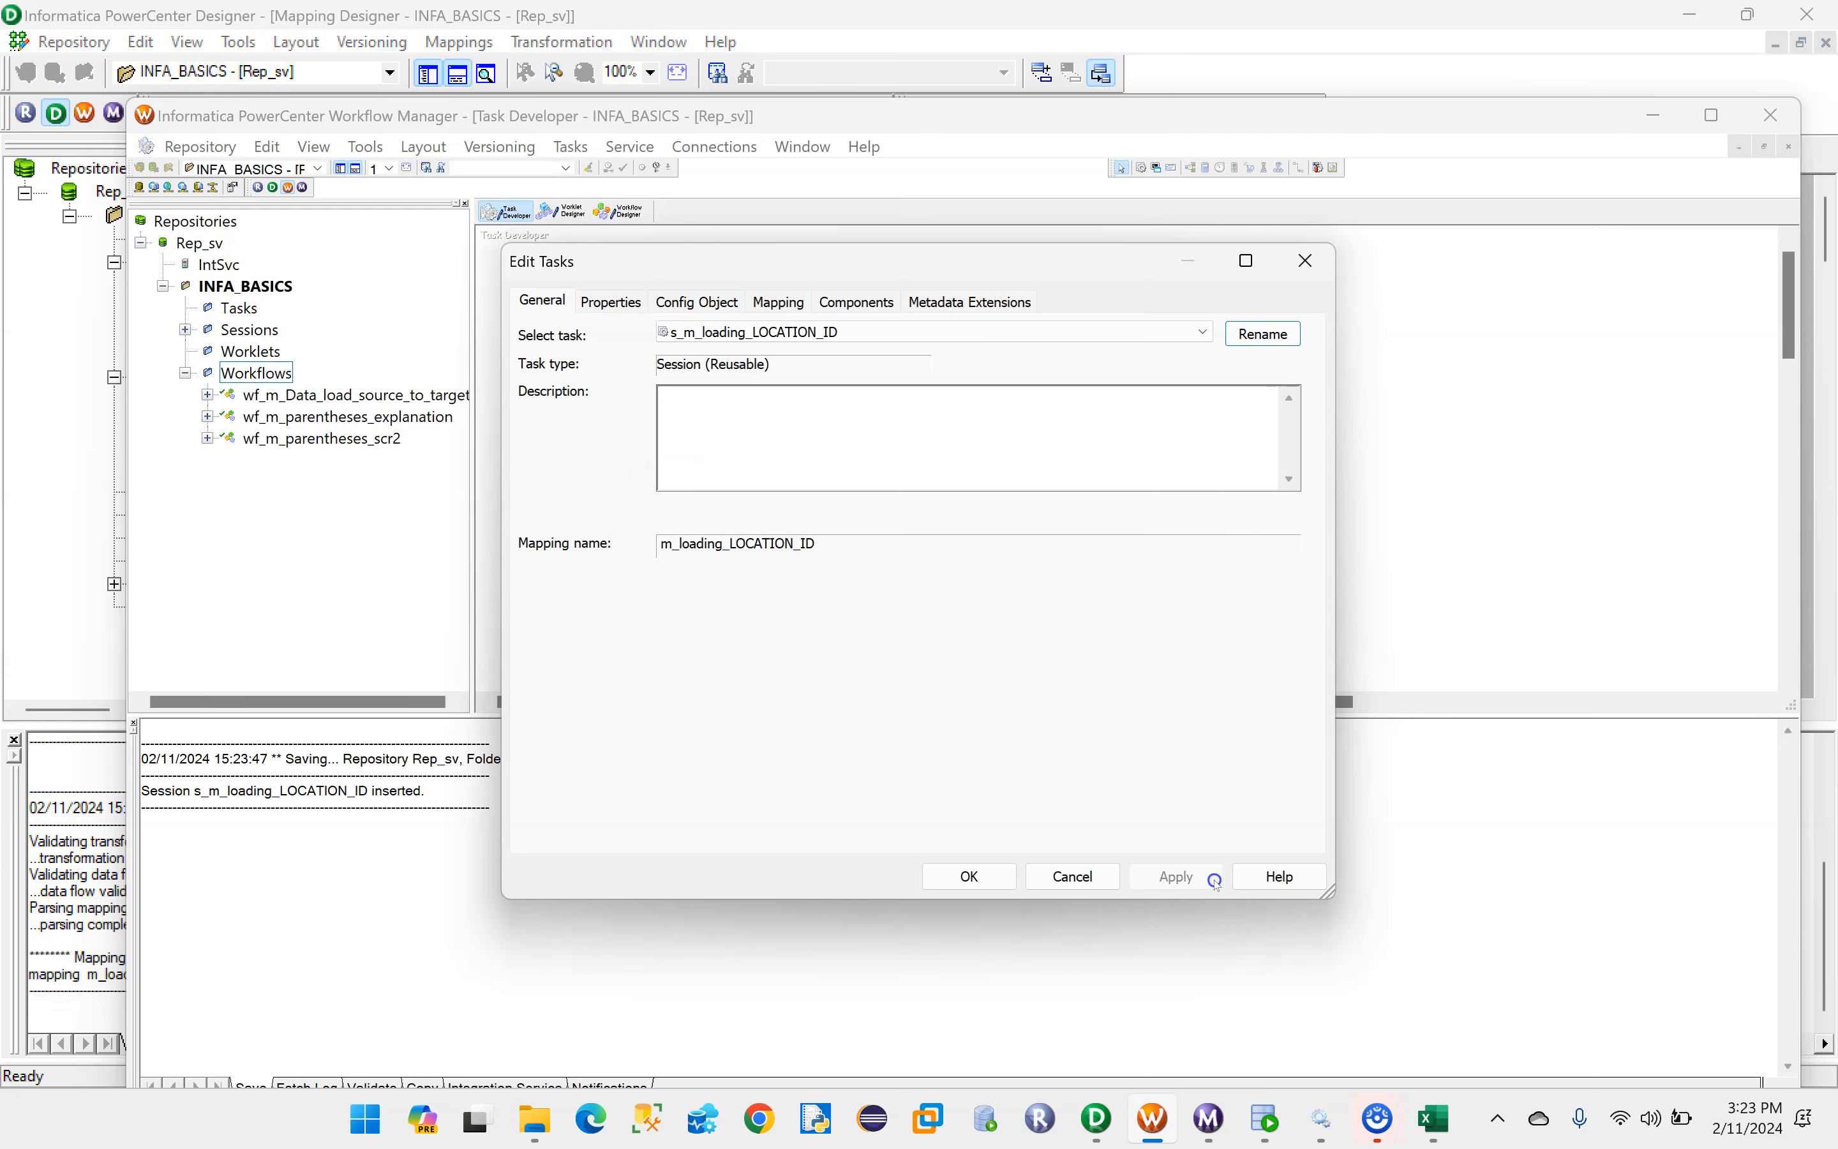
click(948, 869)
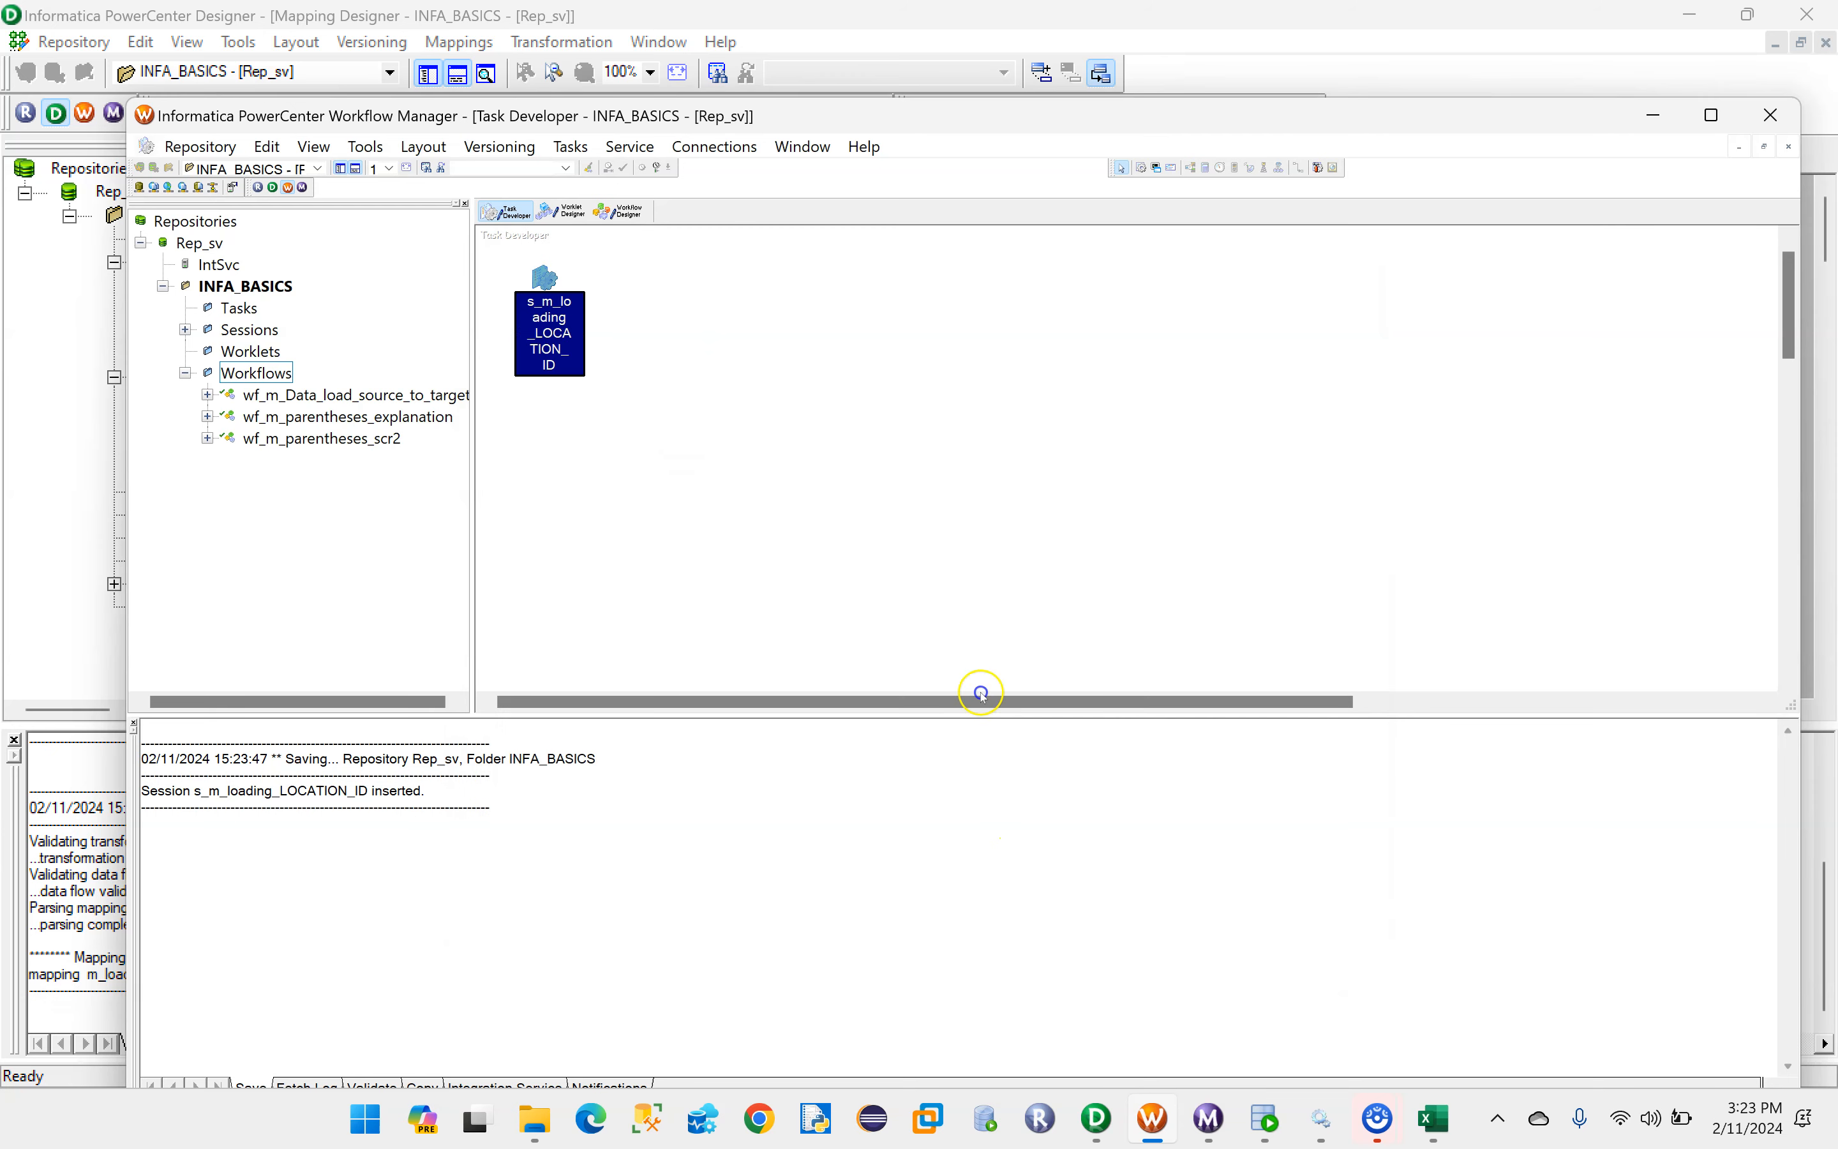
- Create a workflow named wf_s_m_loading_LOCATION_ID in the Workflow Designer
click(636, 216)
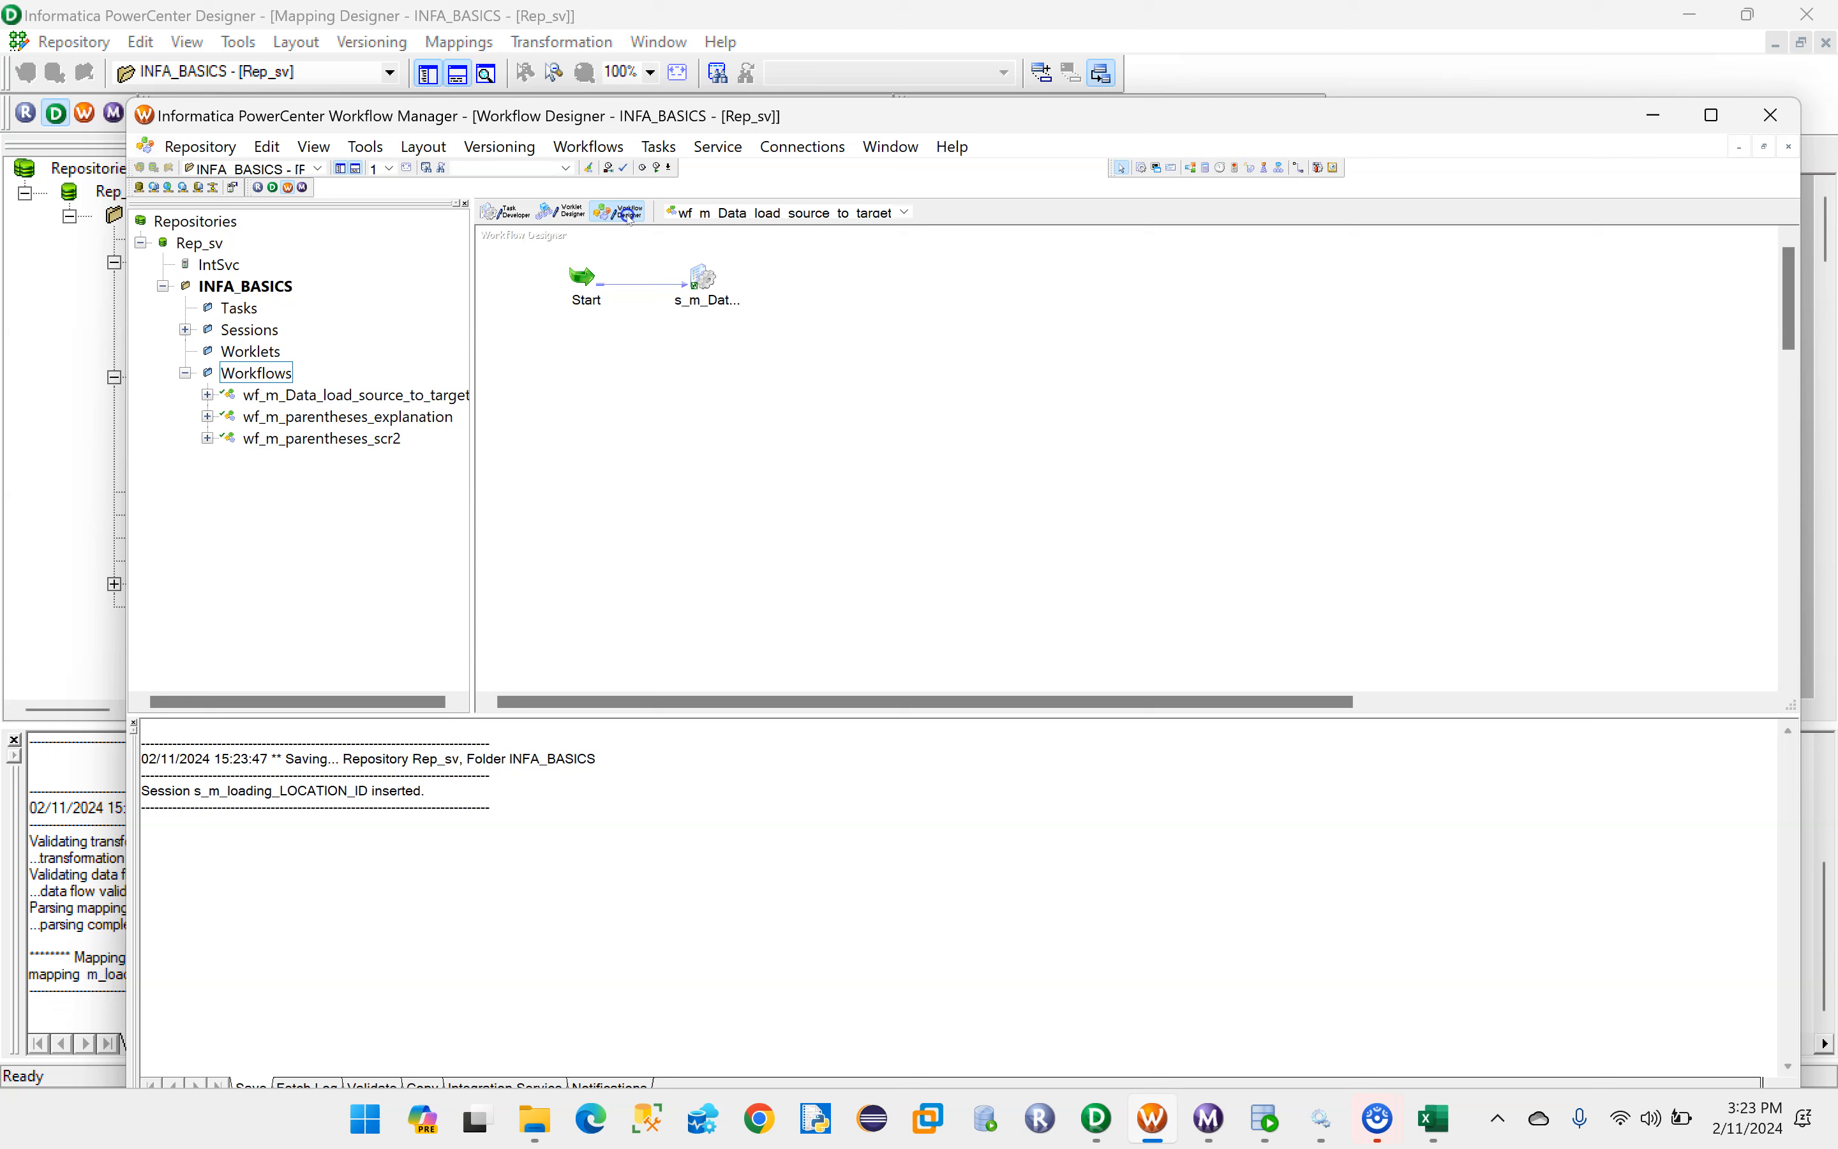
click(579, 149)
click(585, 173)
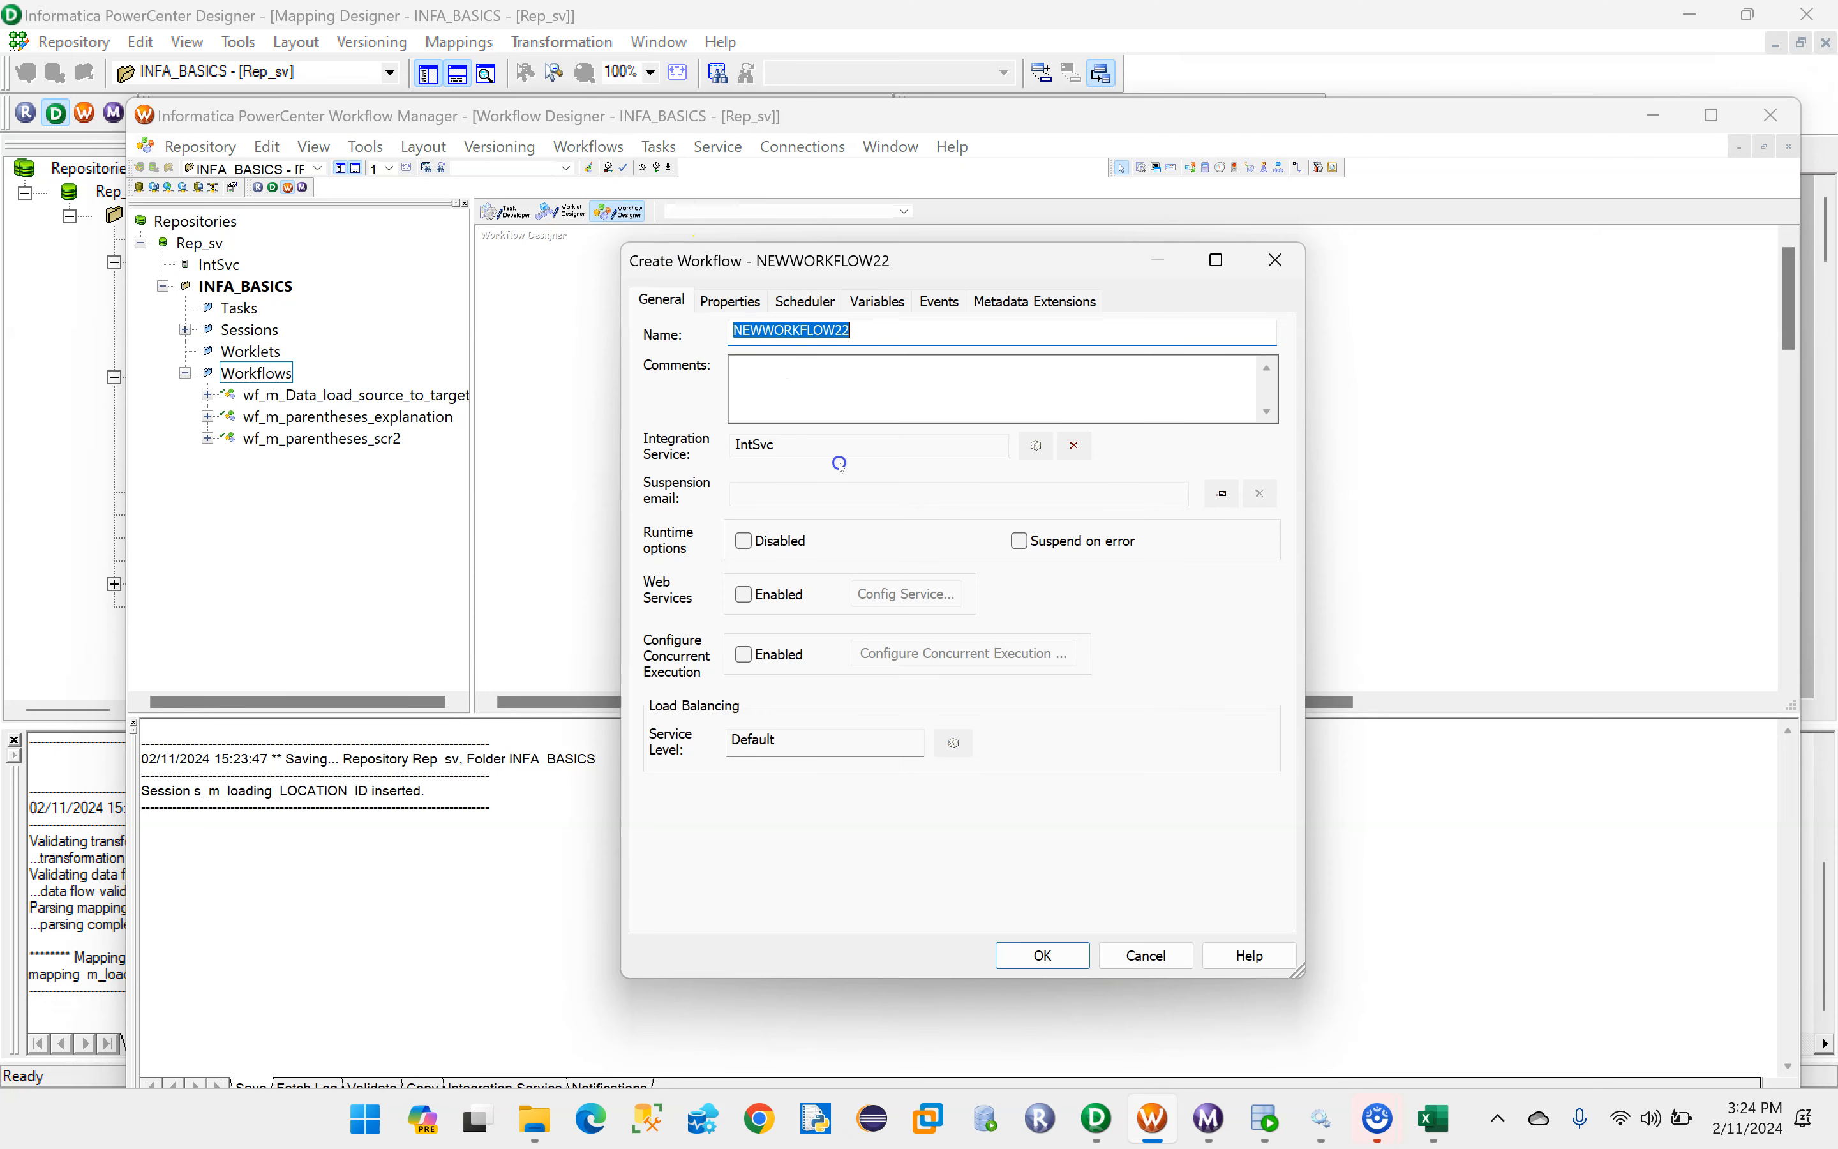
key(BackSpace)
text(wf_)
key(ctrl+v)
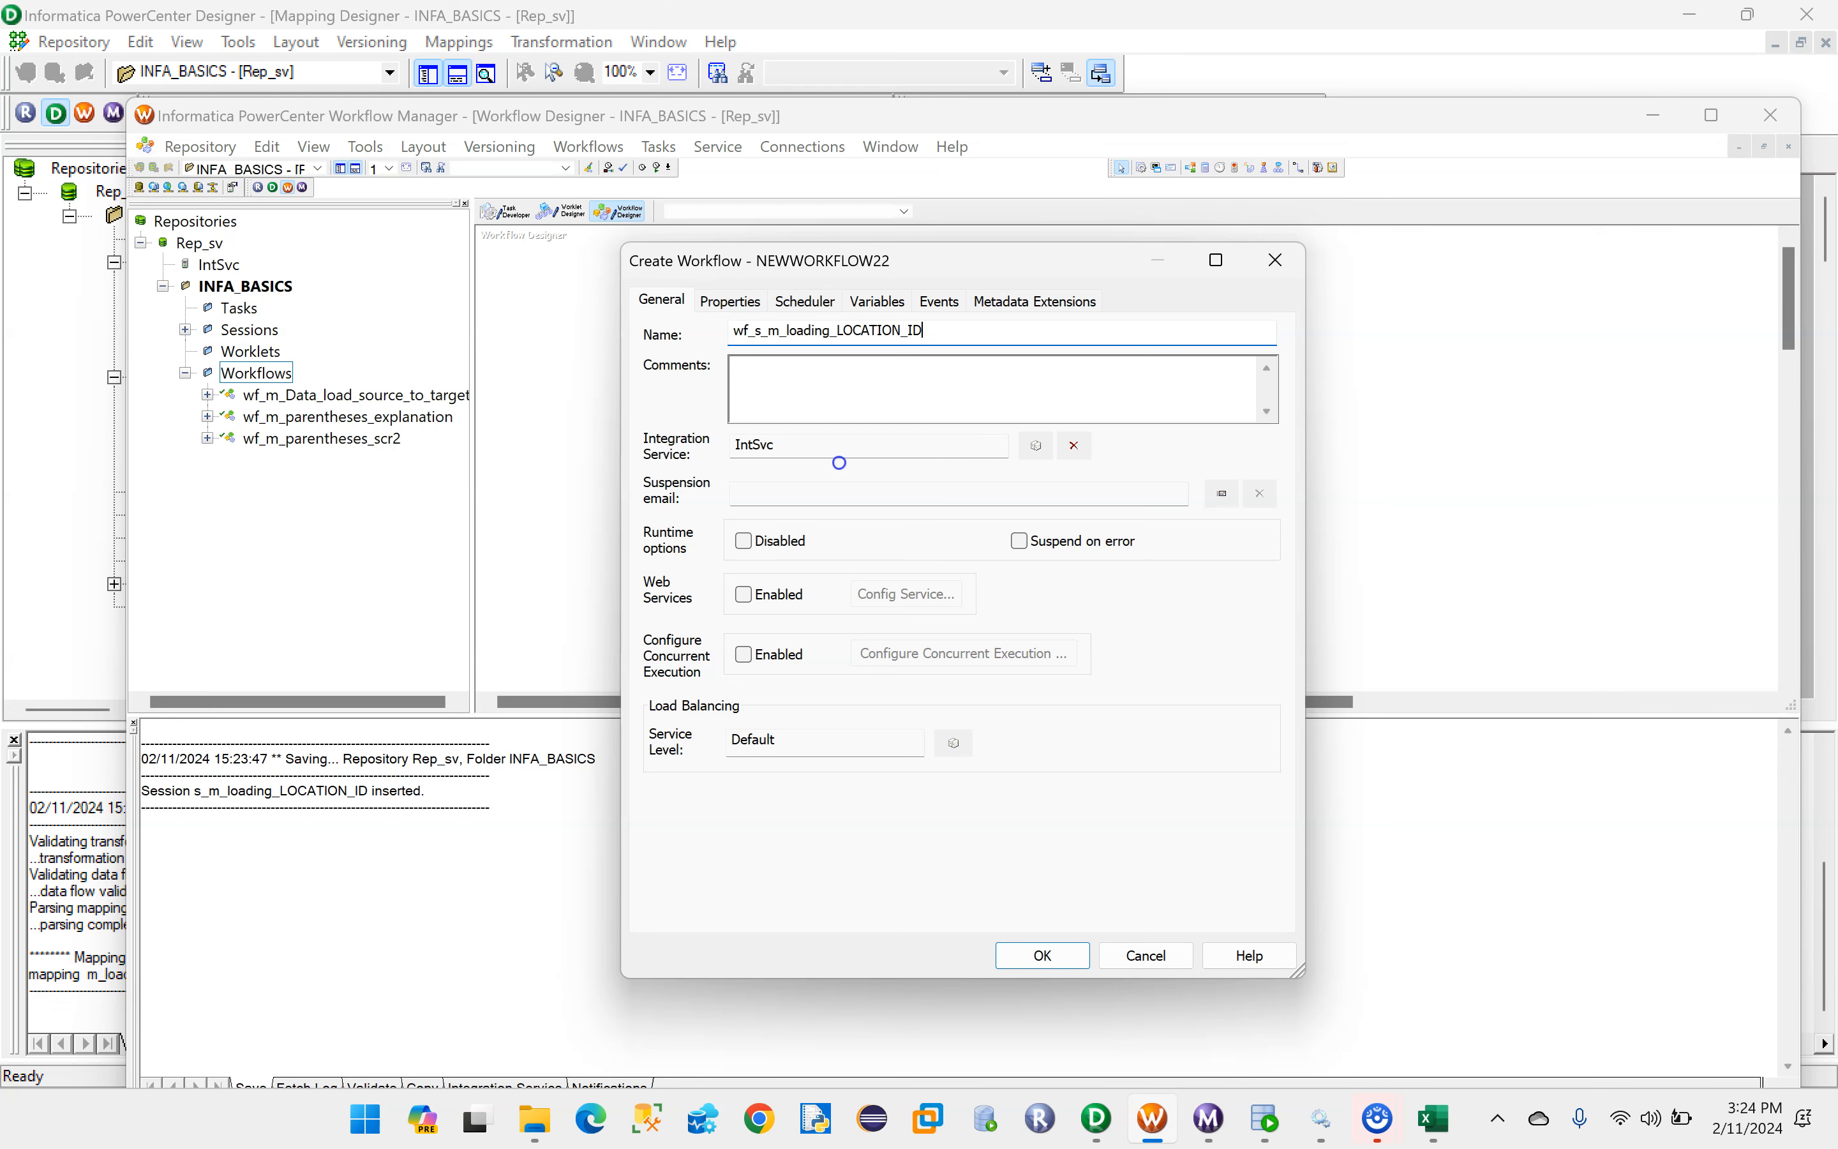
click(1048, 953)
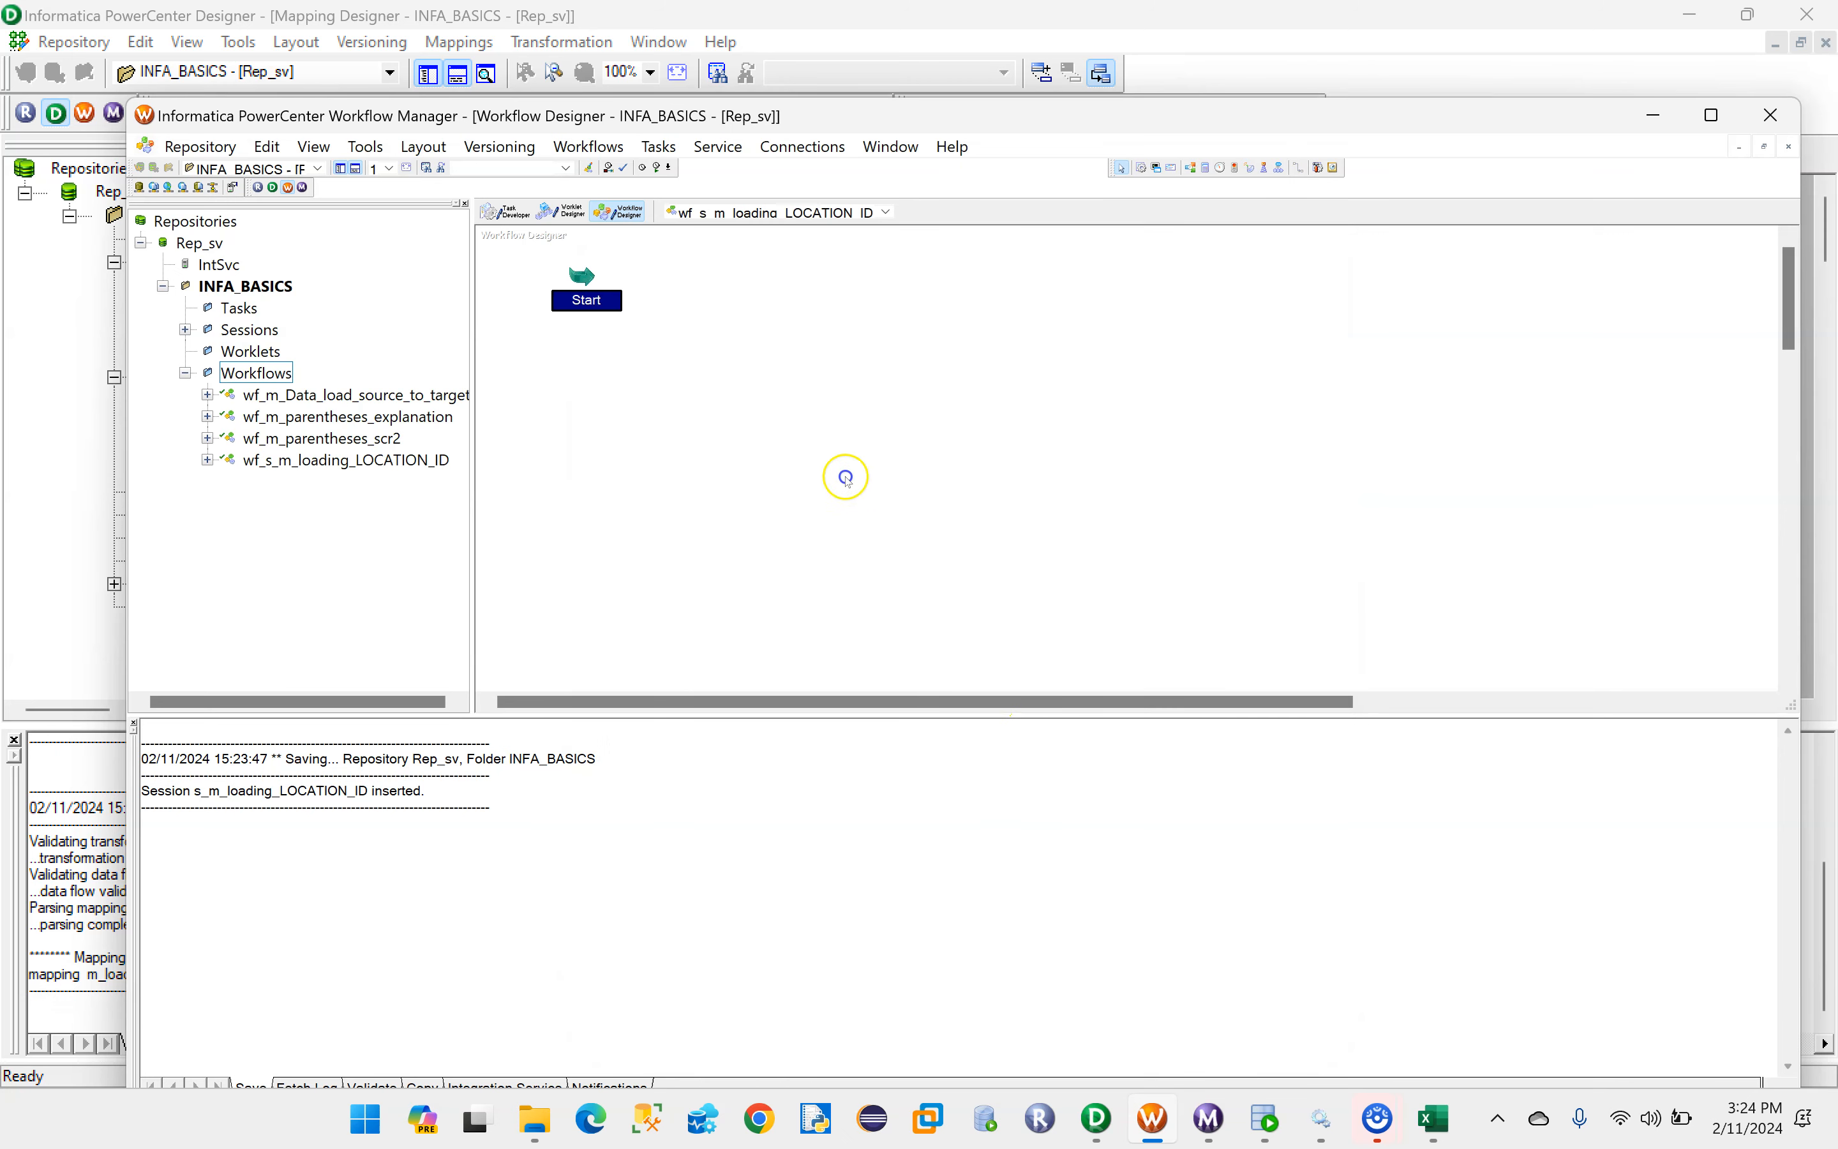
- Add the s_m_loading_LOCATION_ID session to the workflow and link the Start task to it
click(185, 328)
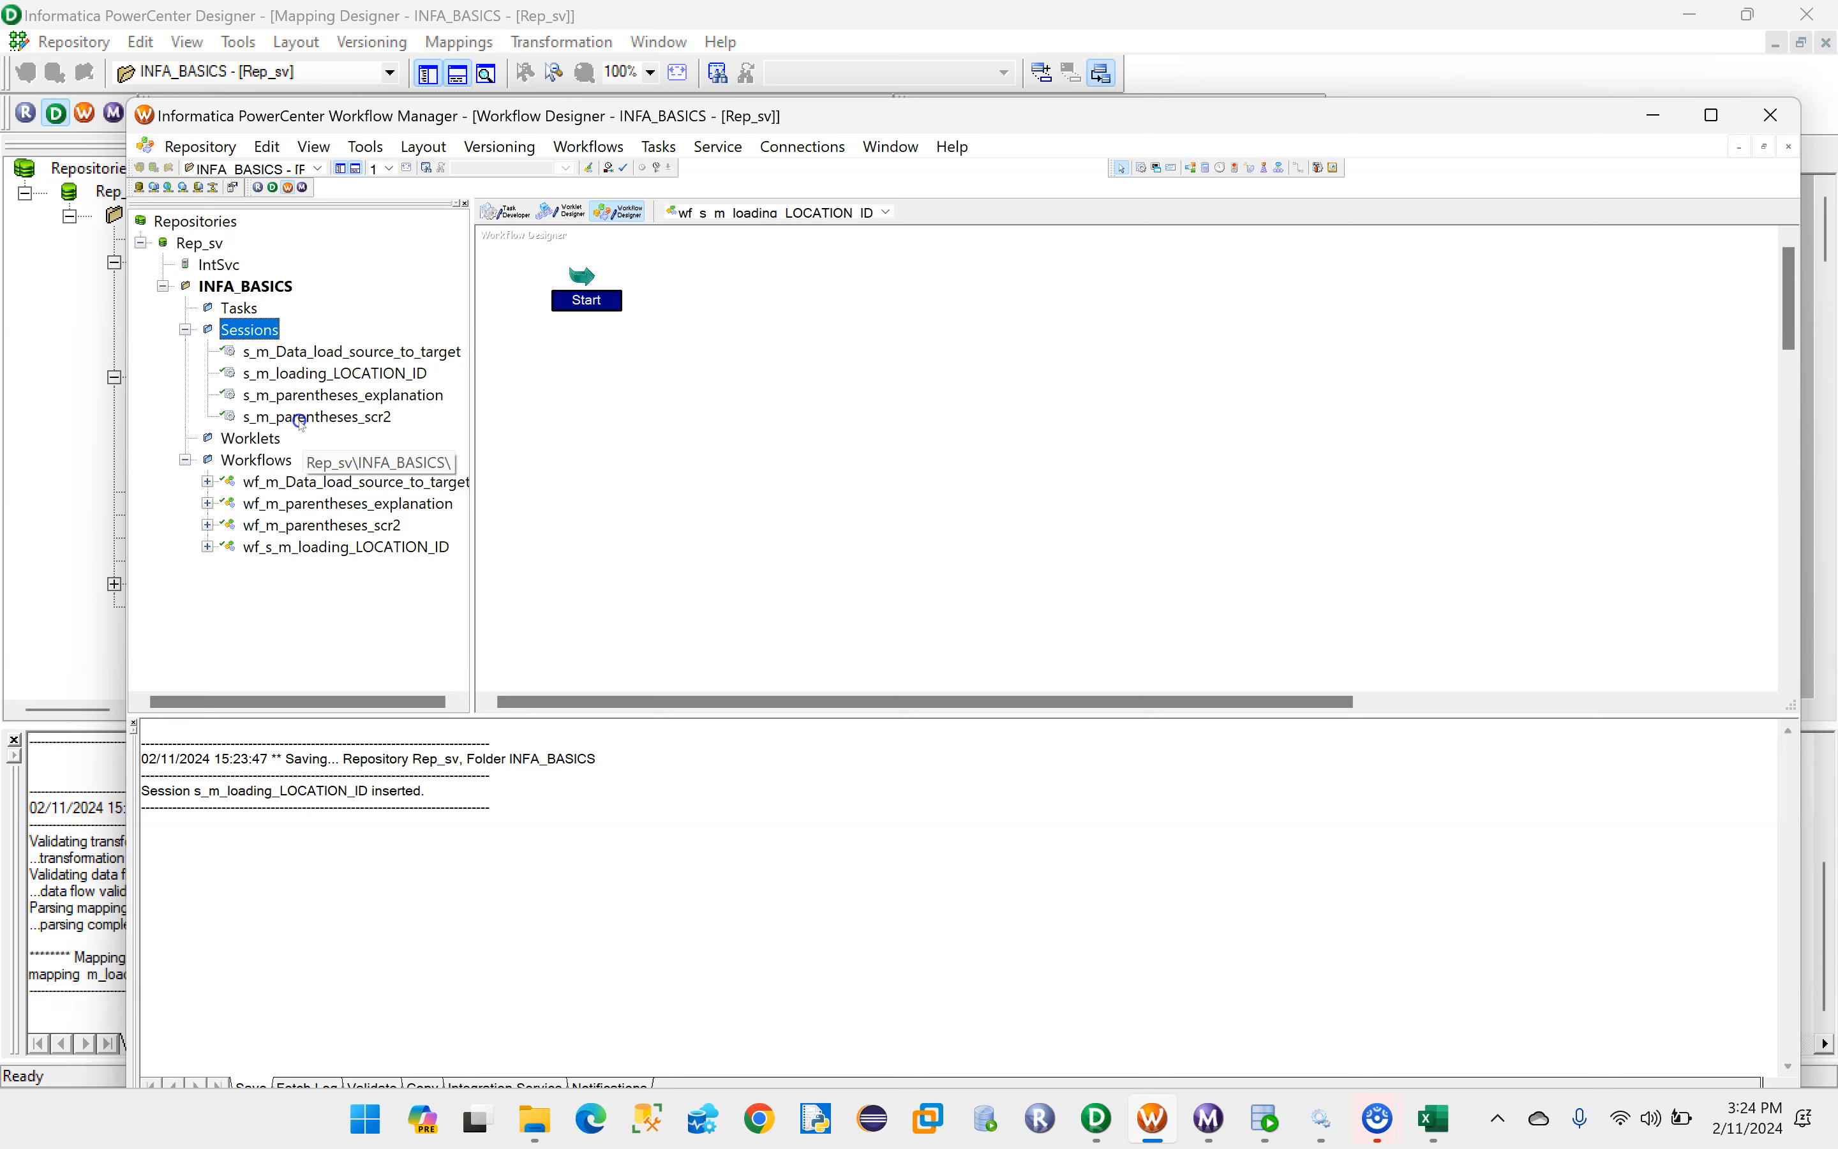
drag(289, 375, 857, 304)
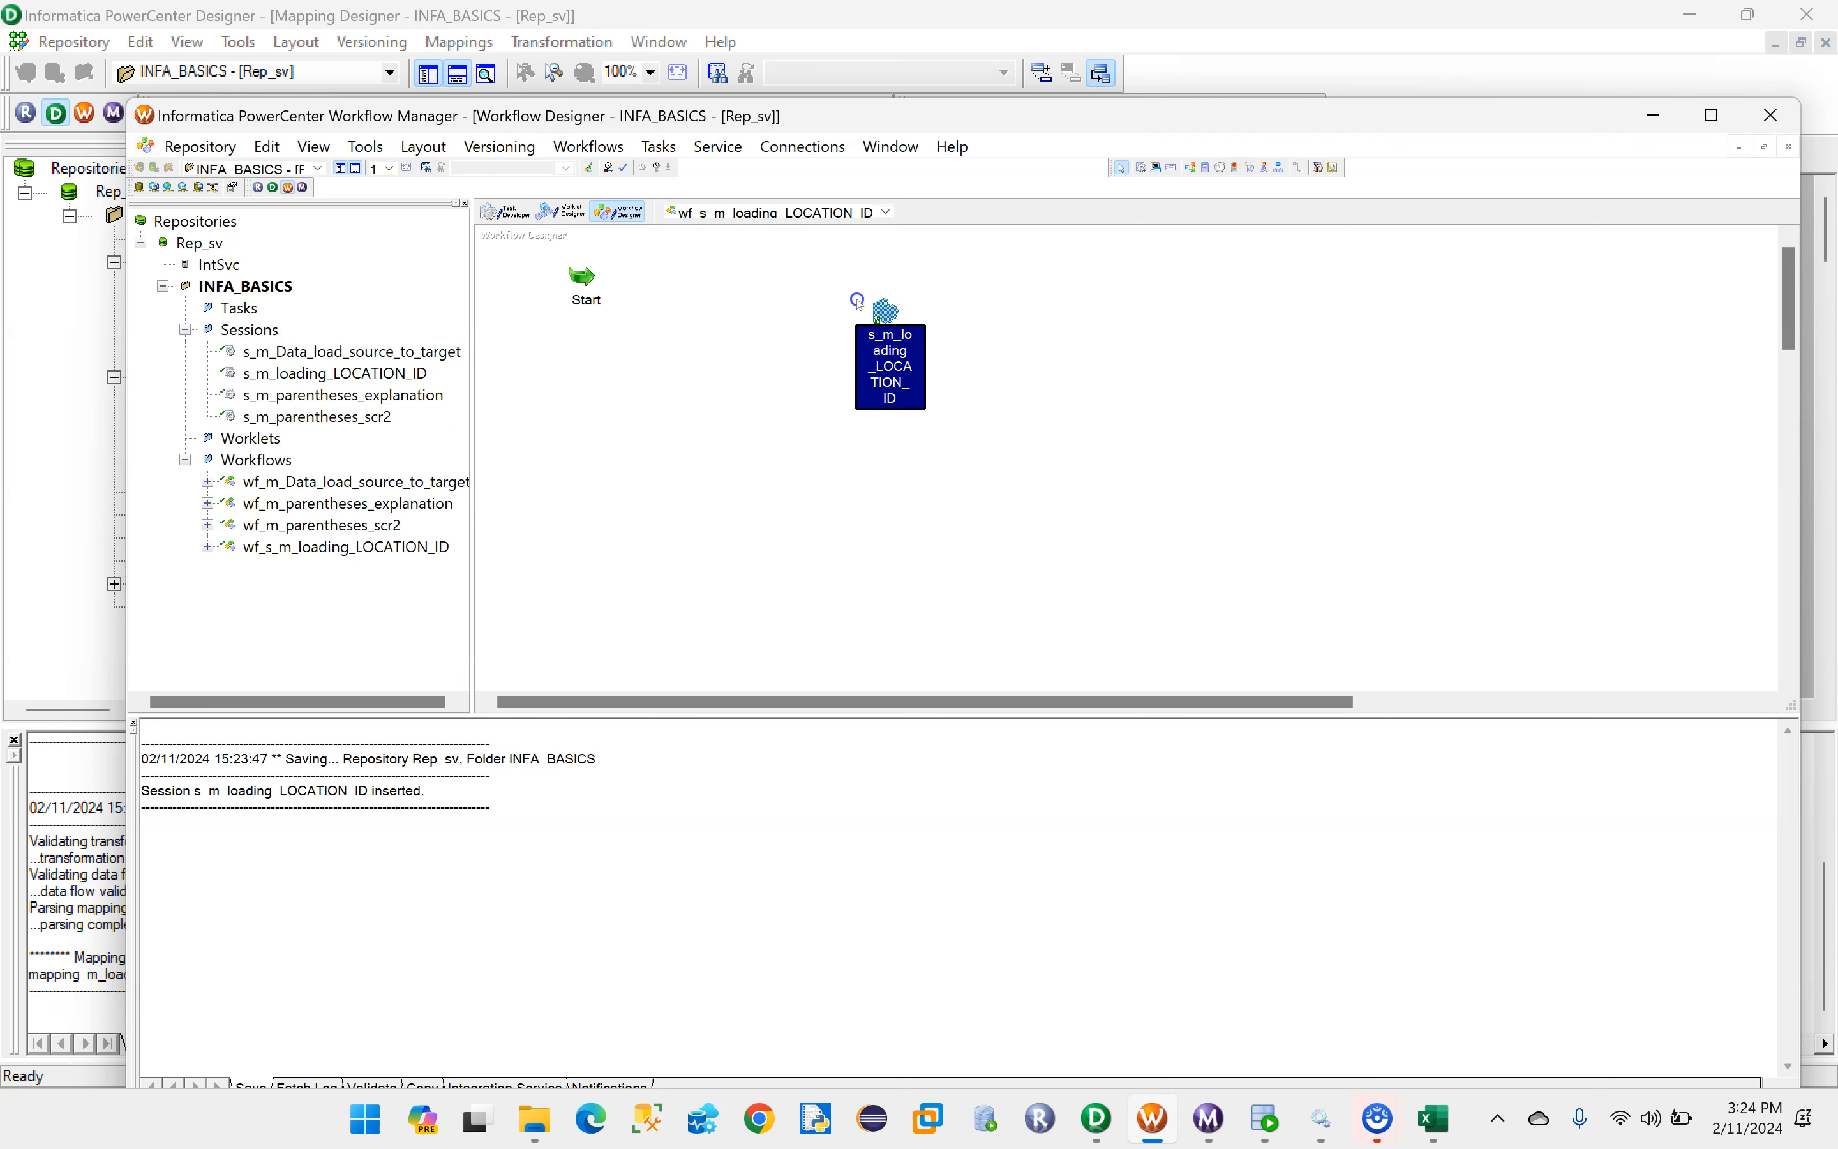
click(1299, 169)
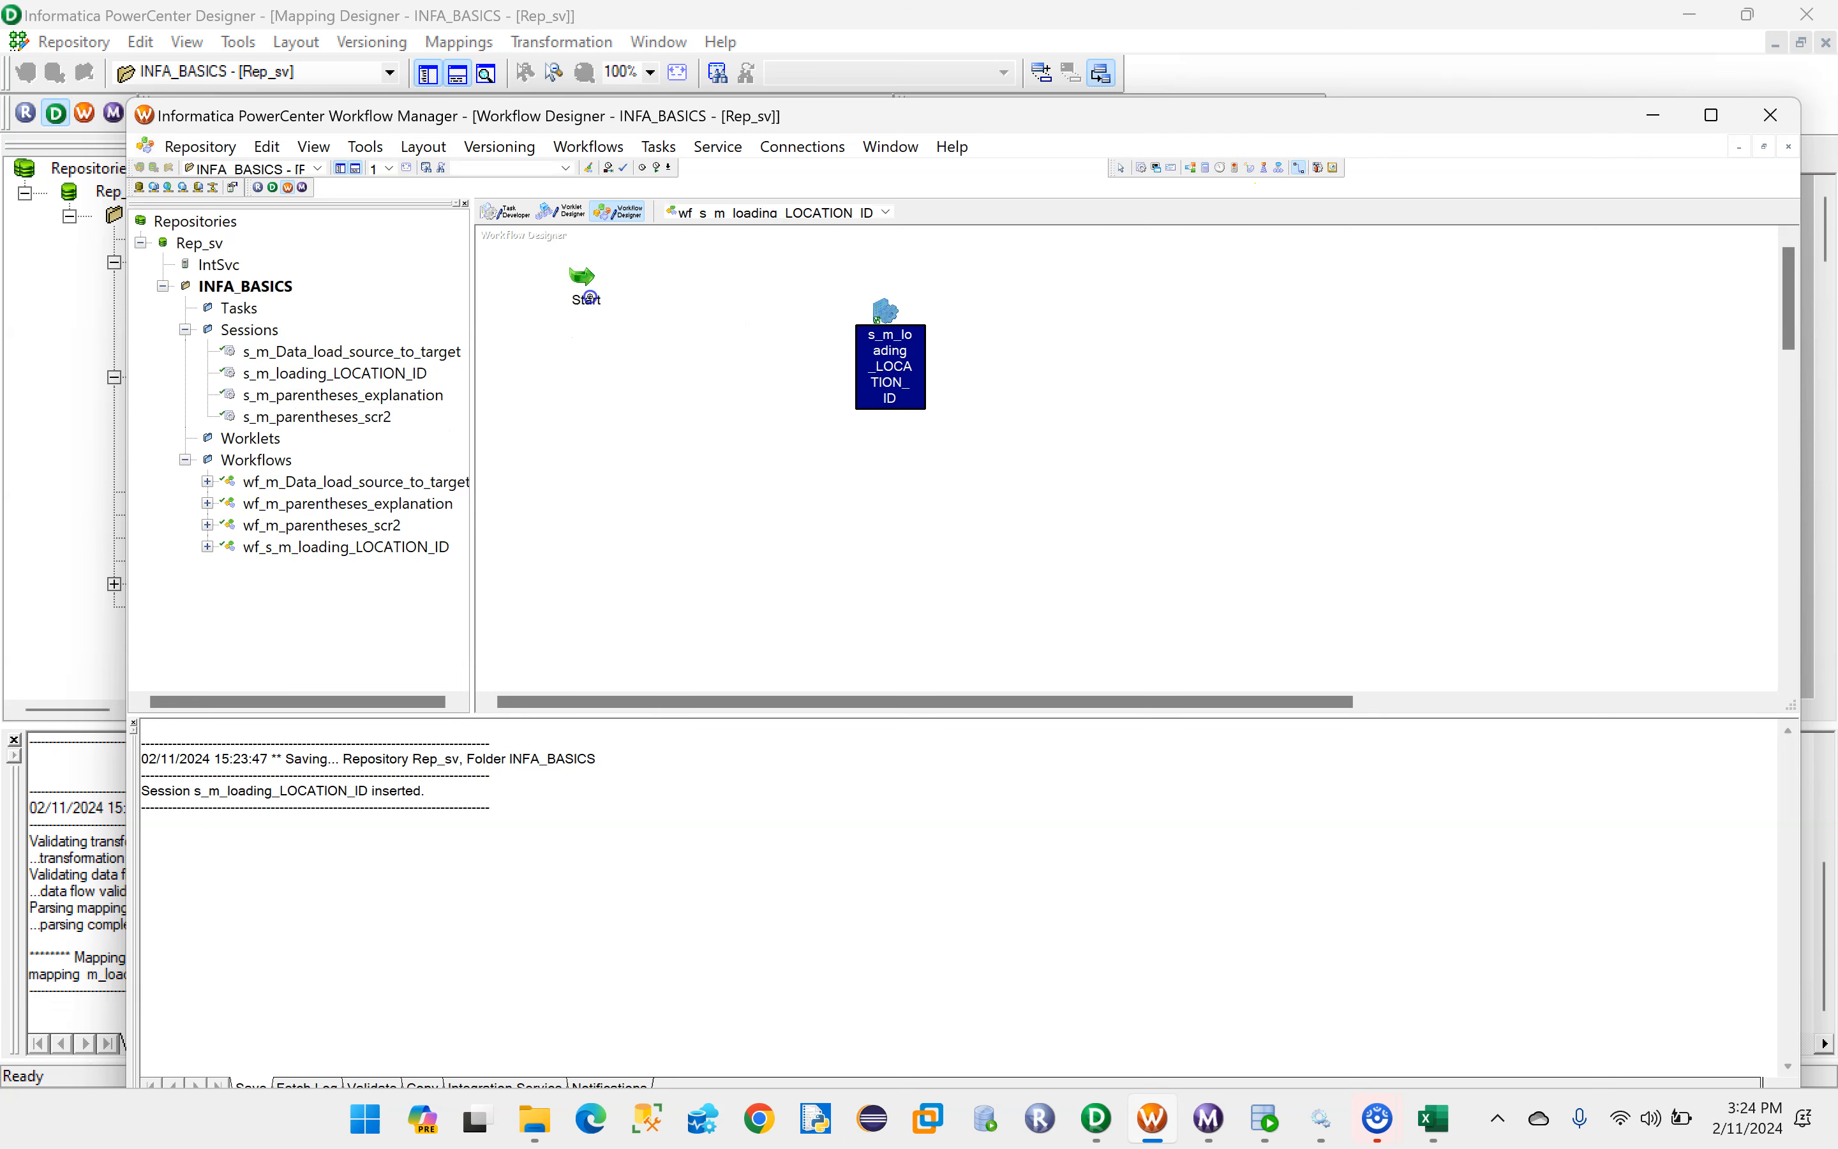
drag(637, 298, 881, 319)
- In the session's mapping settings, check the SQ_DEPT source connection and set the DEPT_DIM target's relational connection to INFA_TGT
double_click(890, 313)
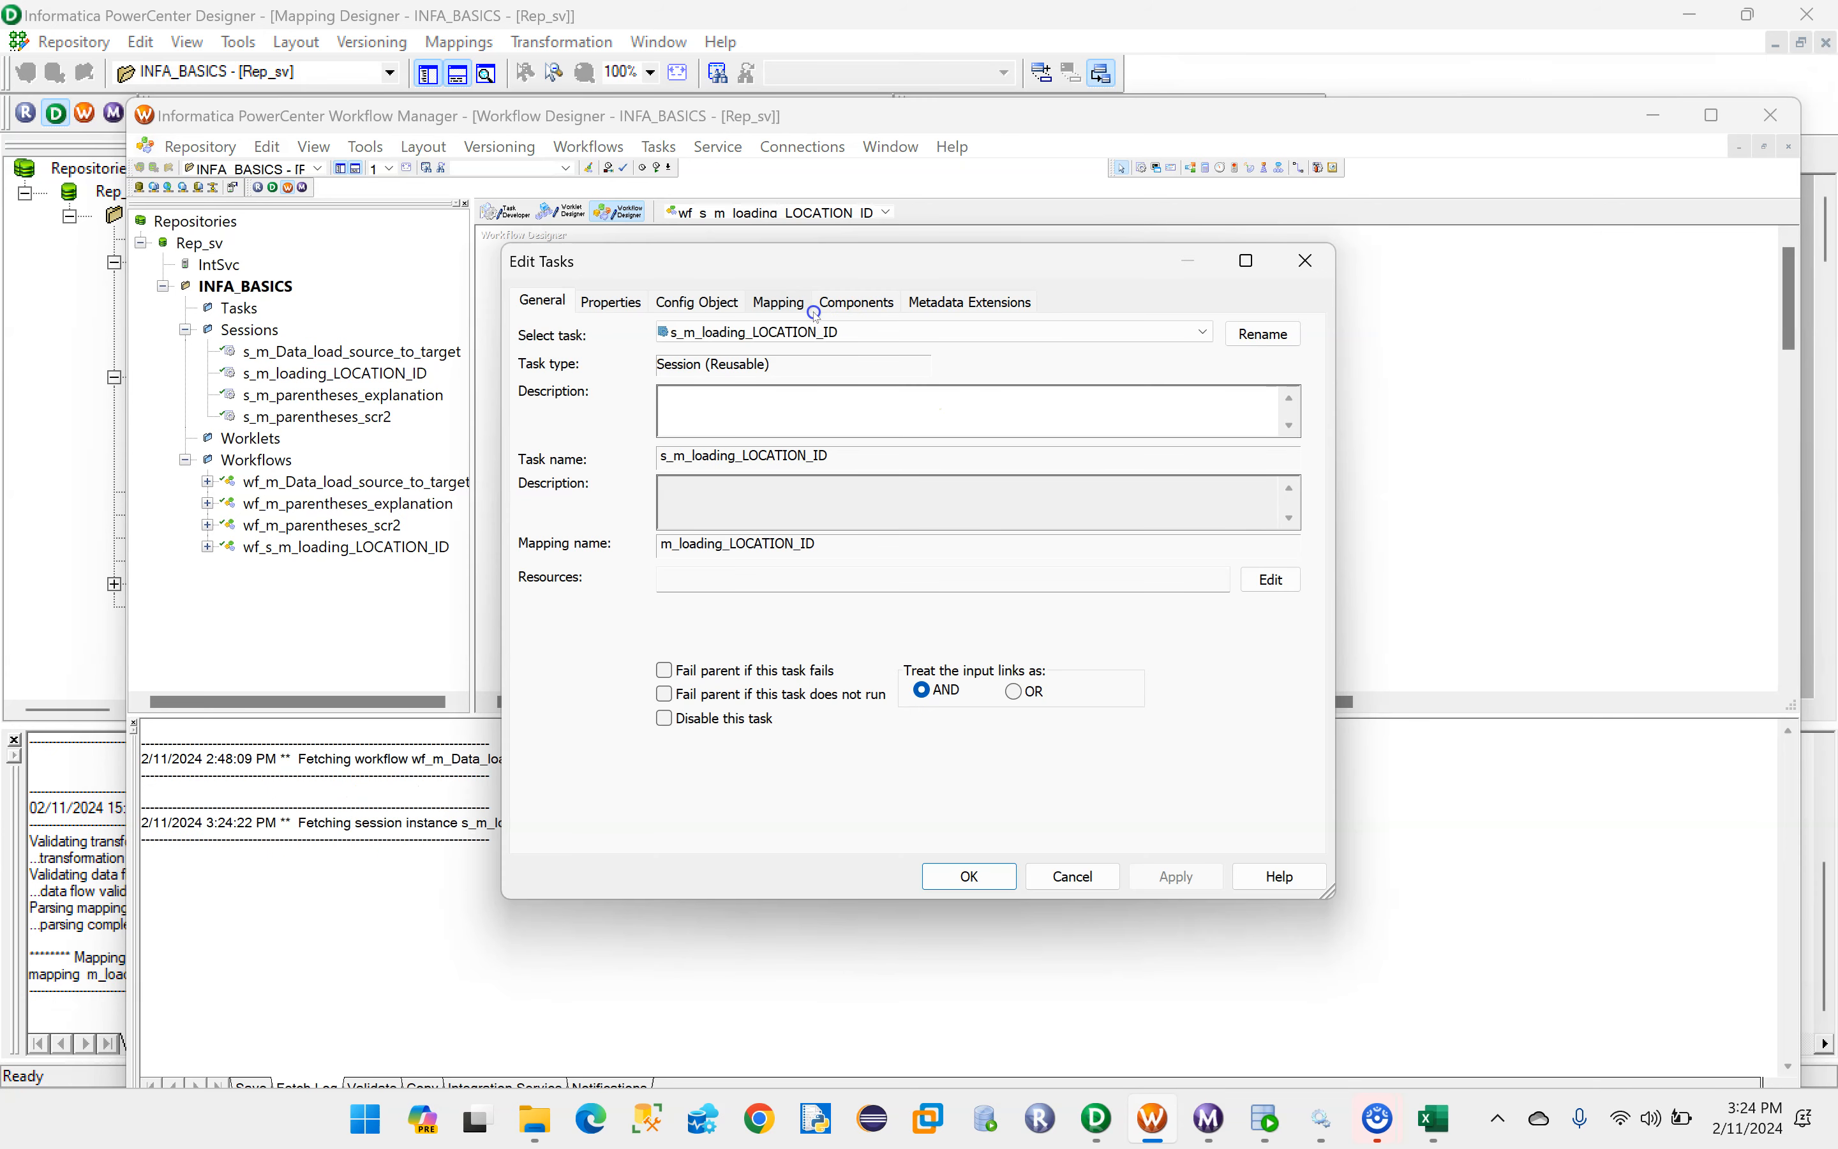
click(775, 302)
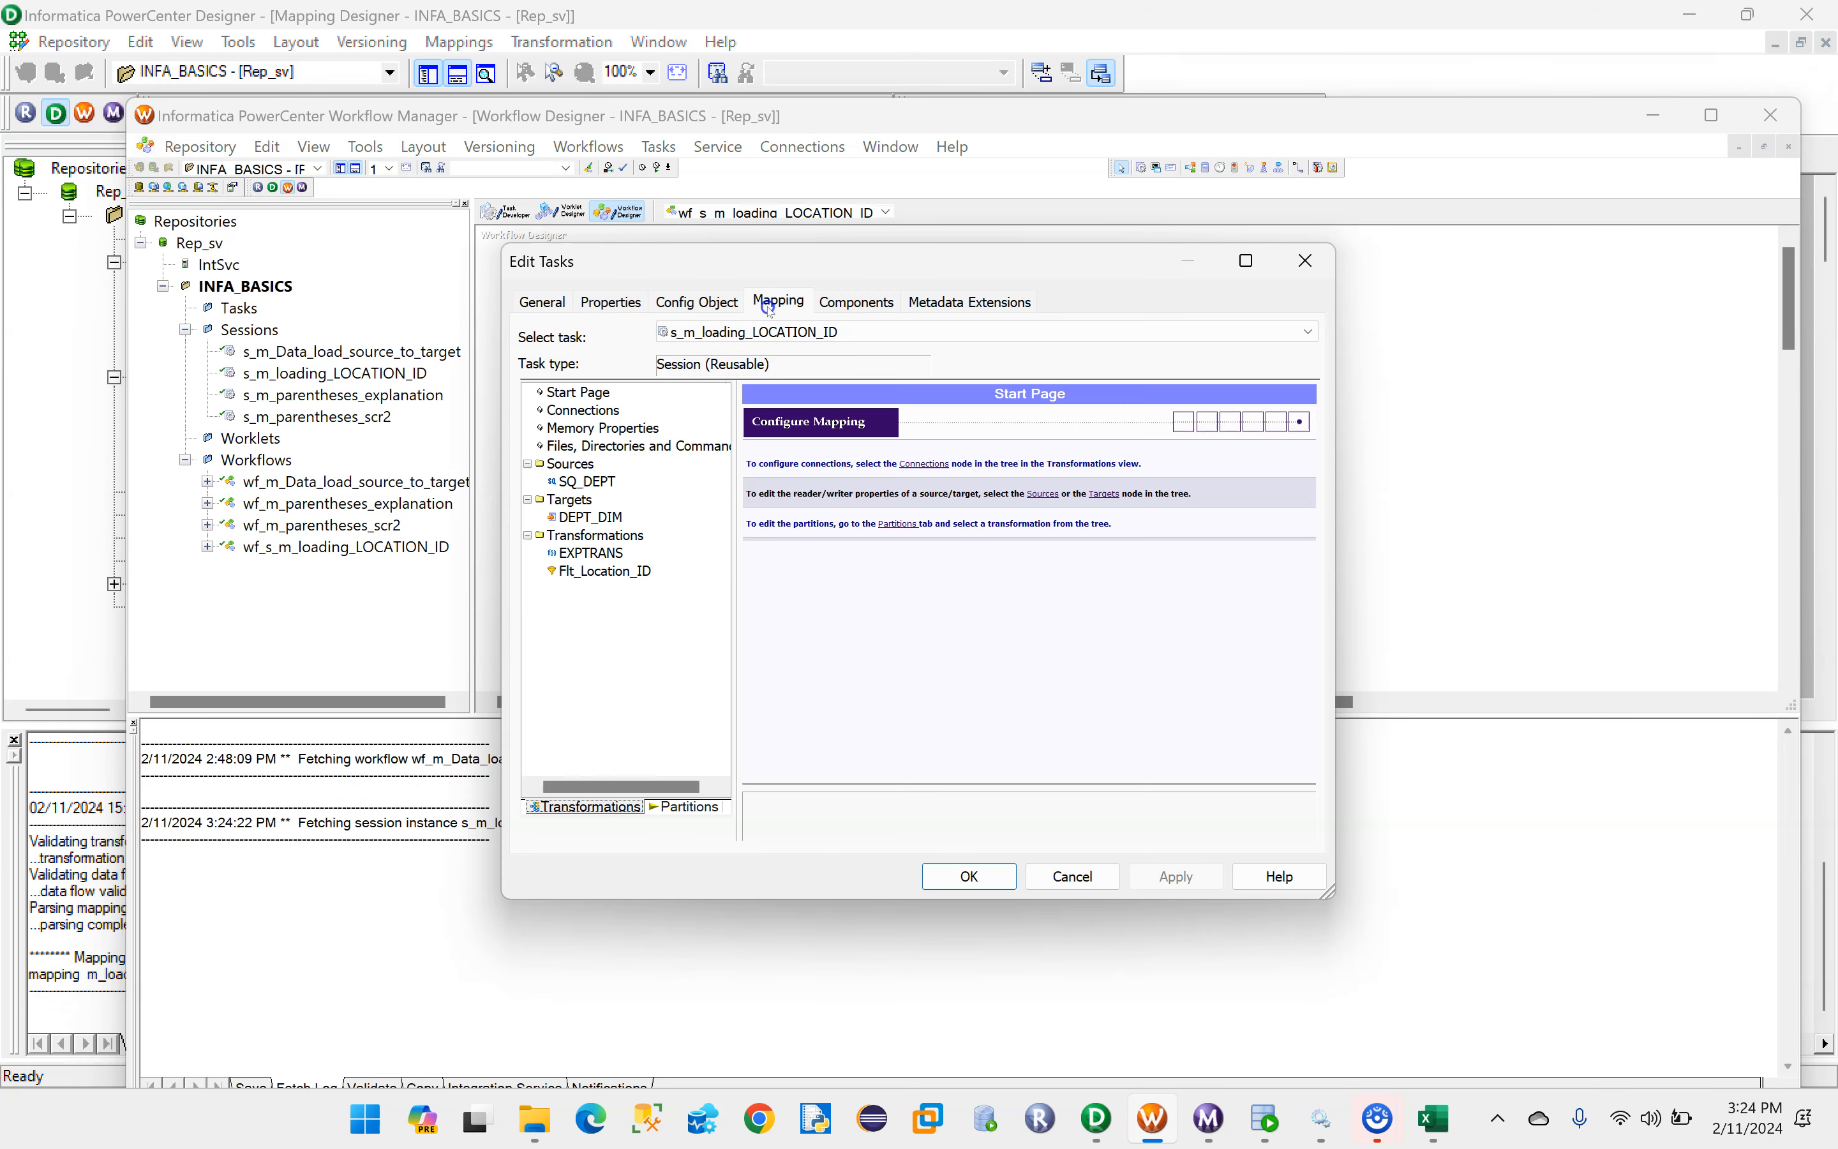
click(574, 480)
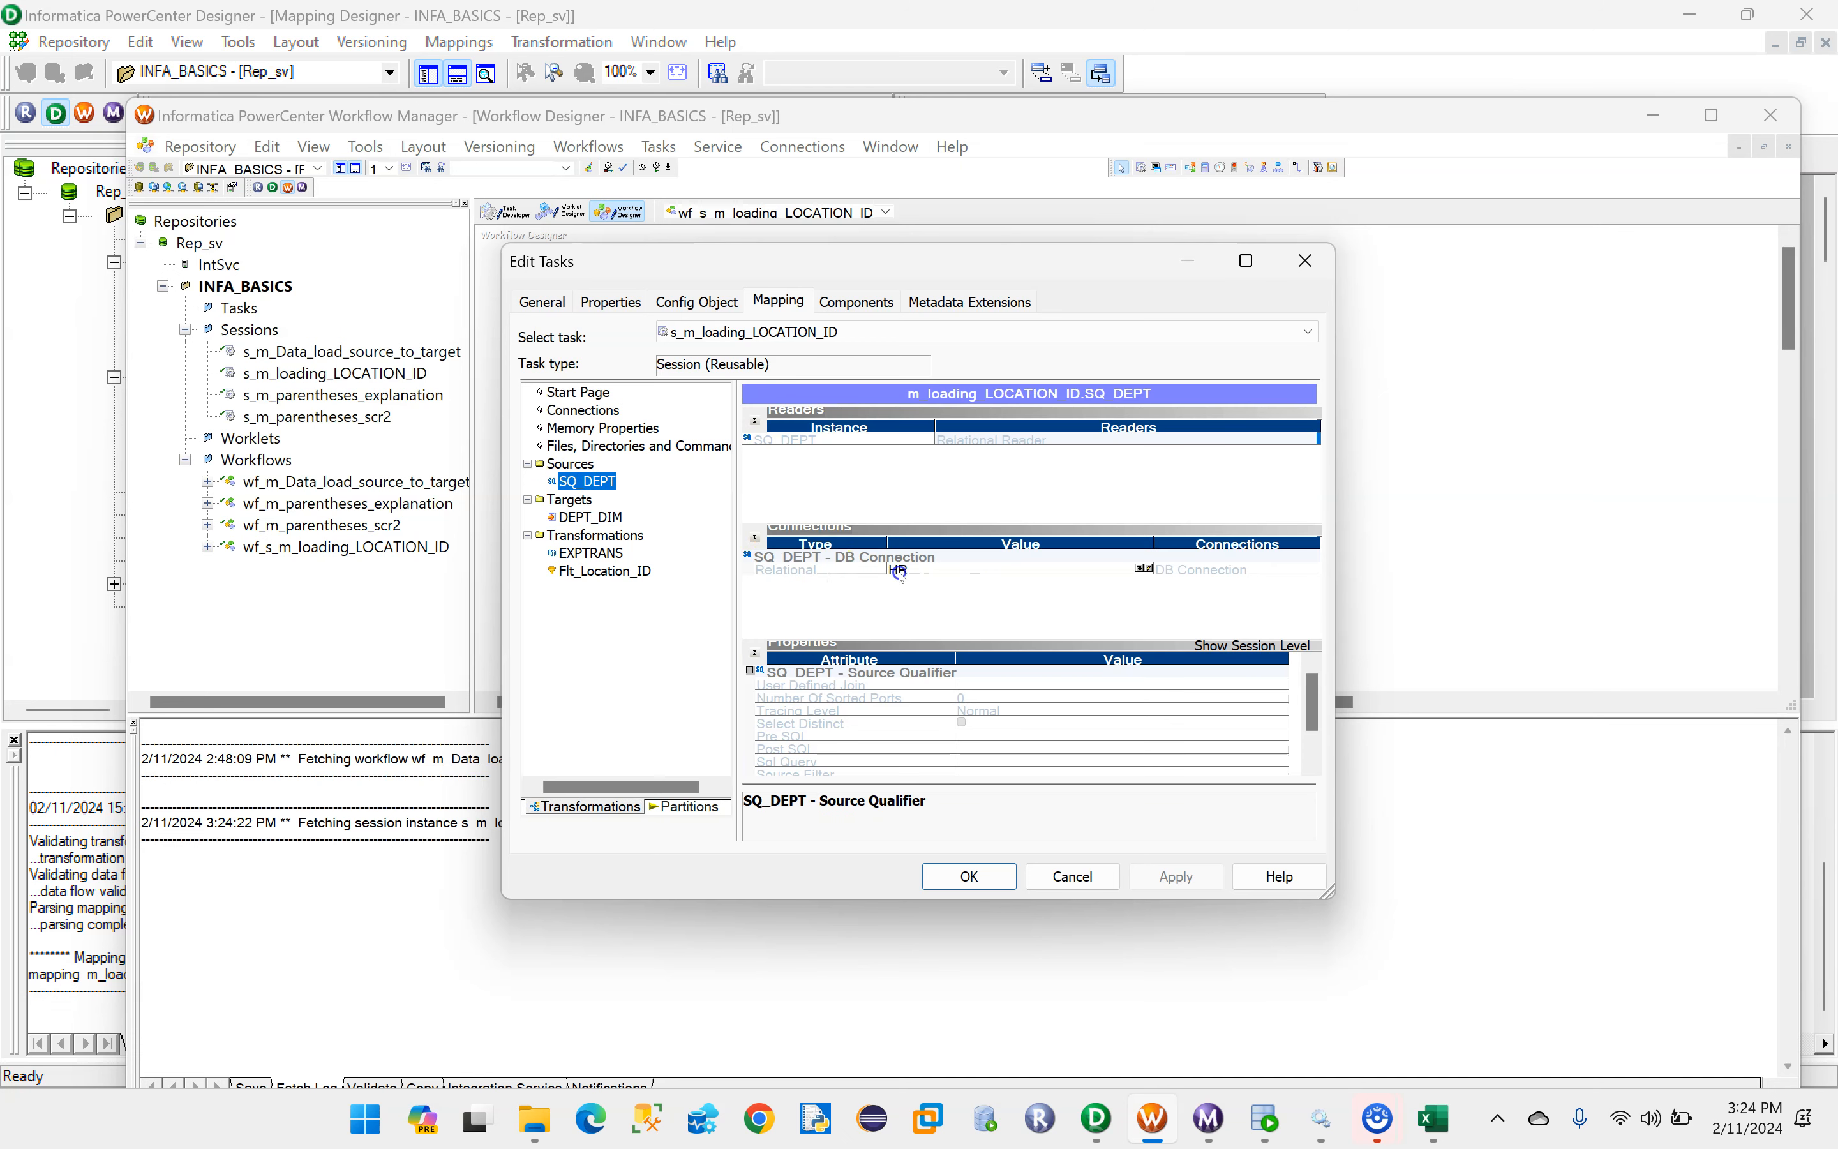
click(577, 518)
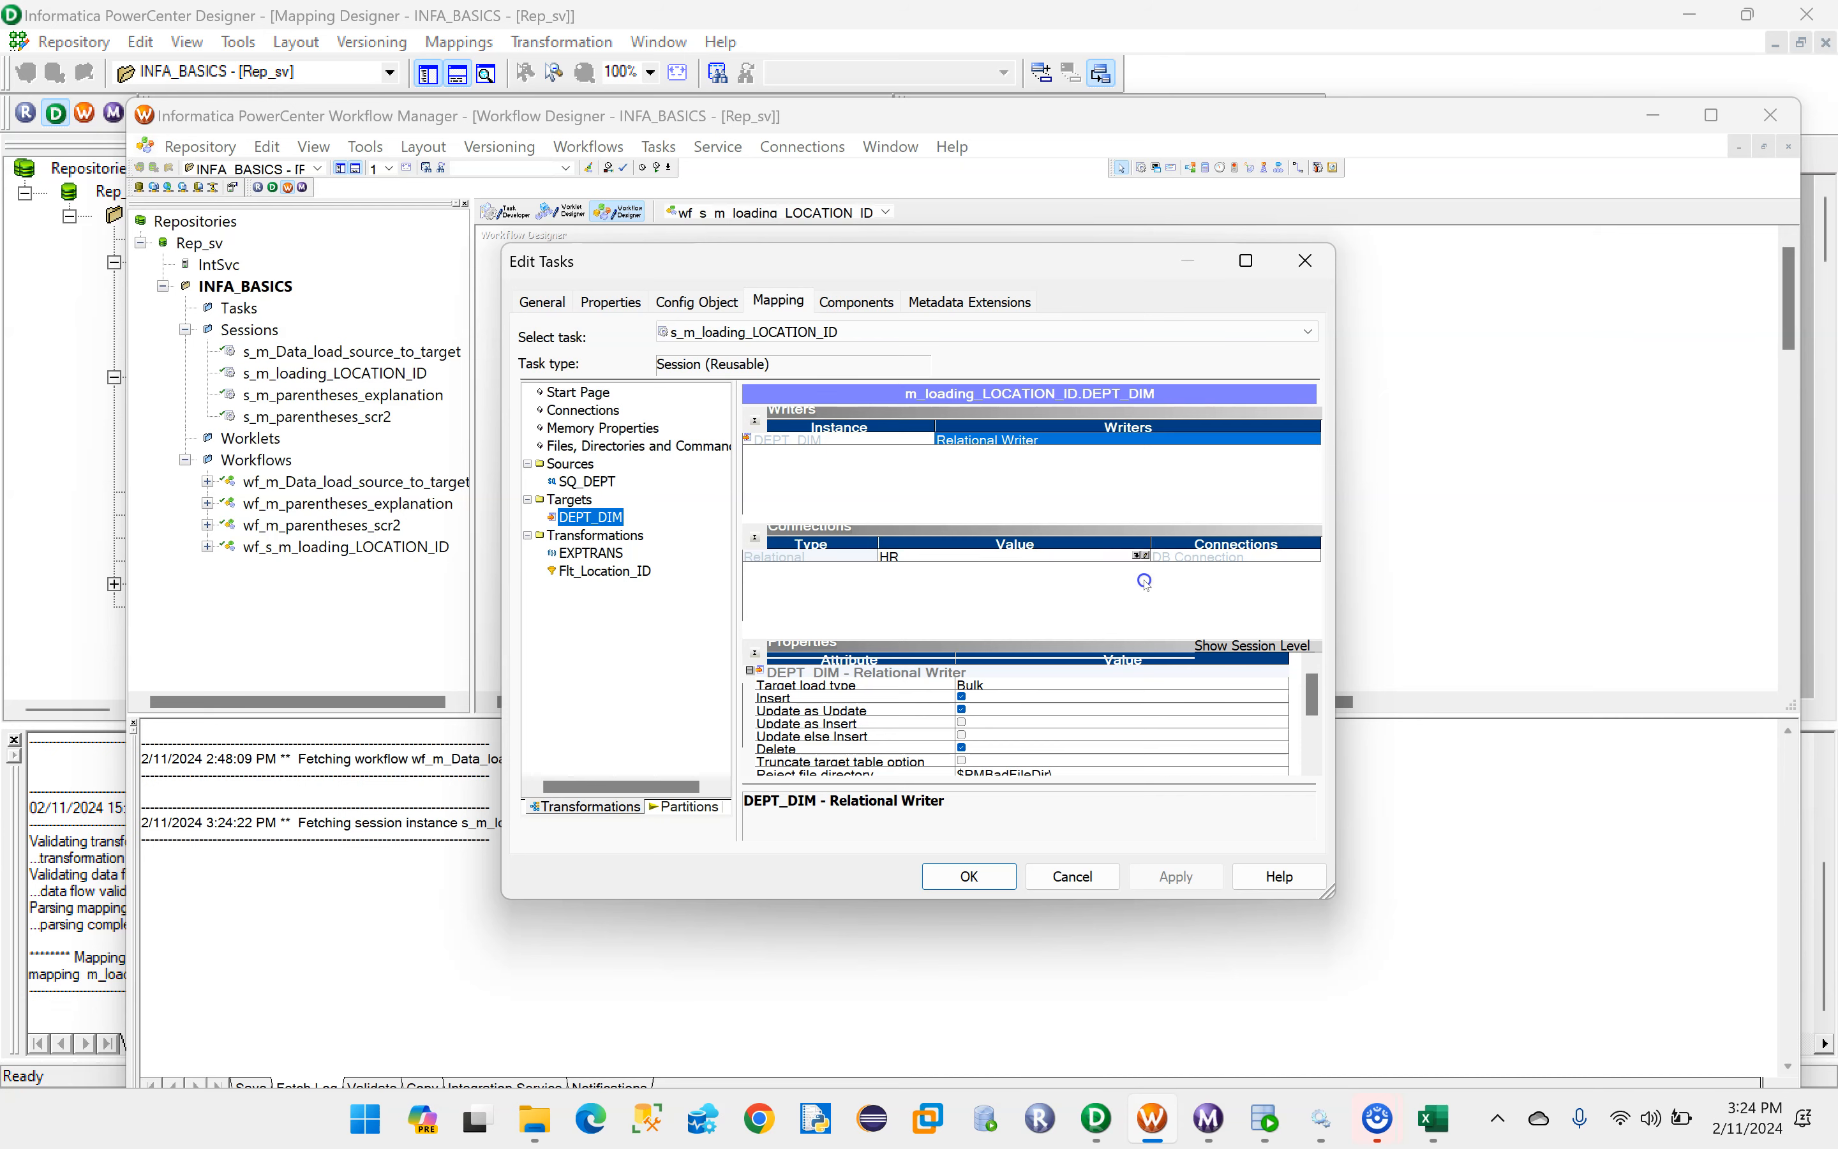
click(1142, 559)
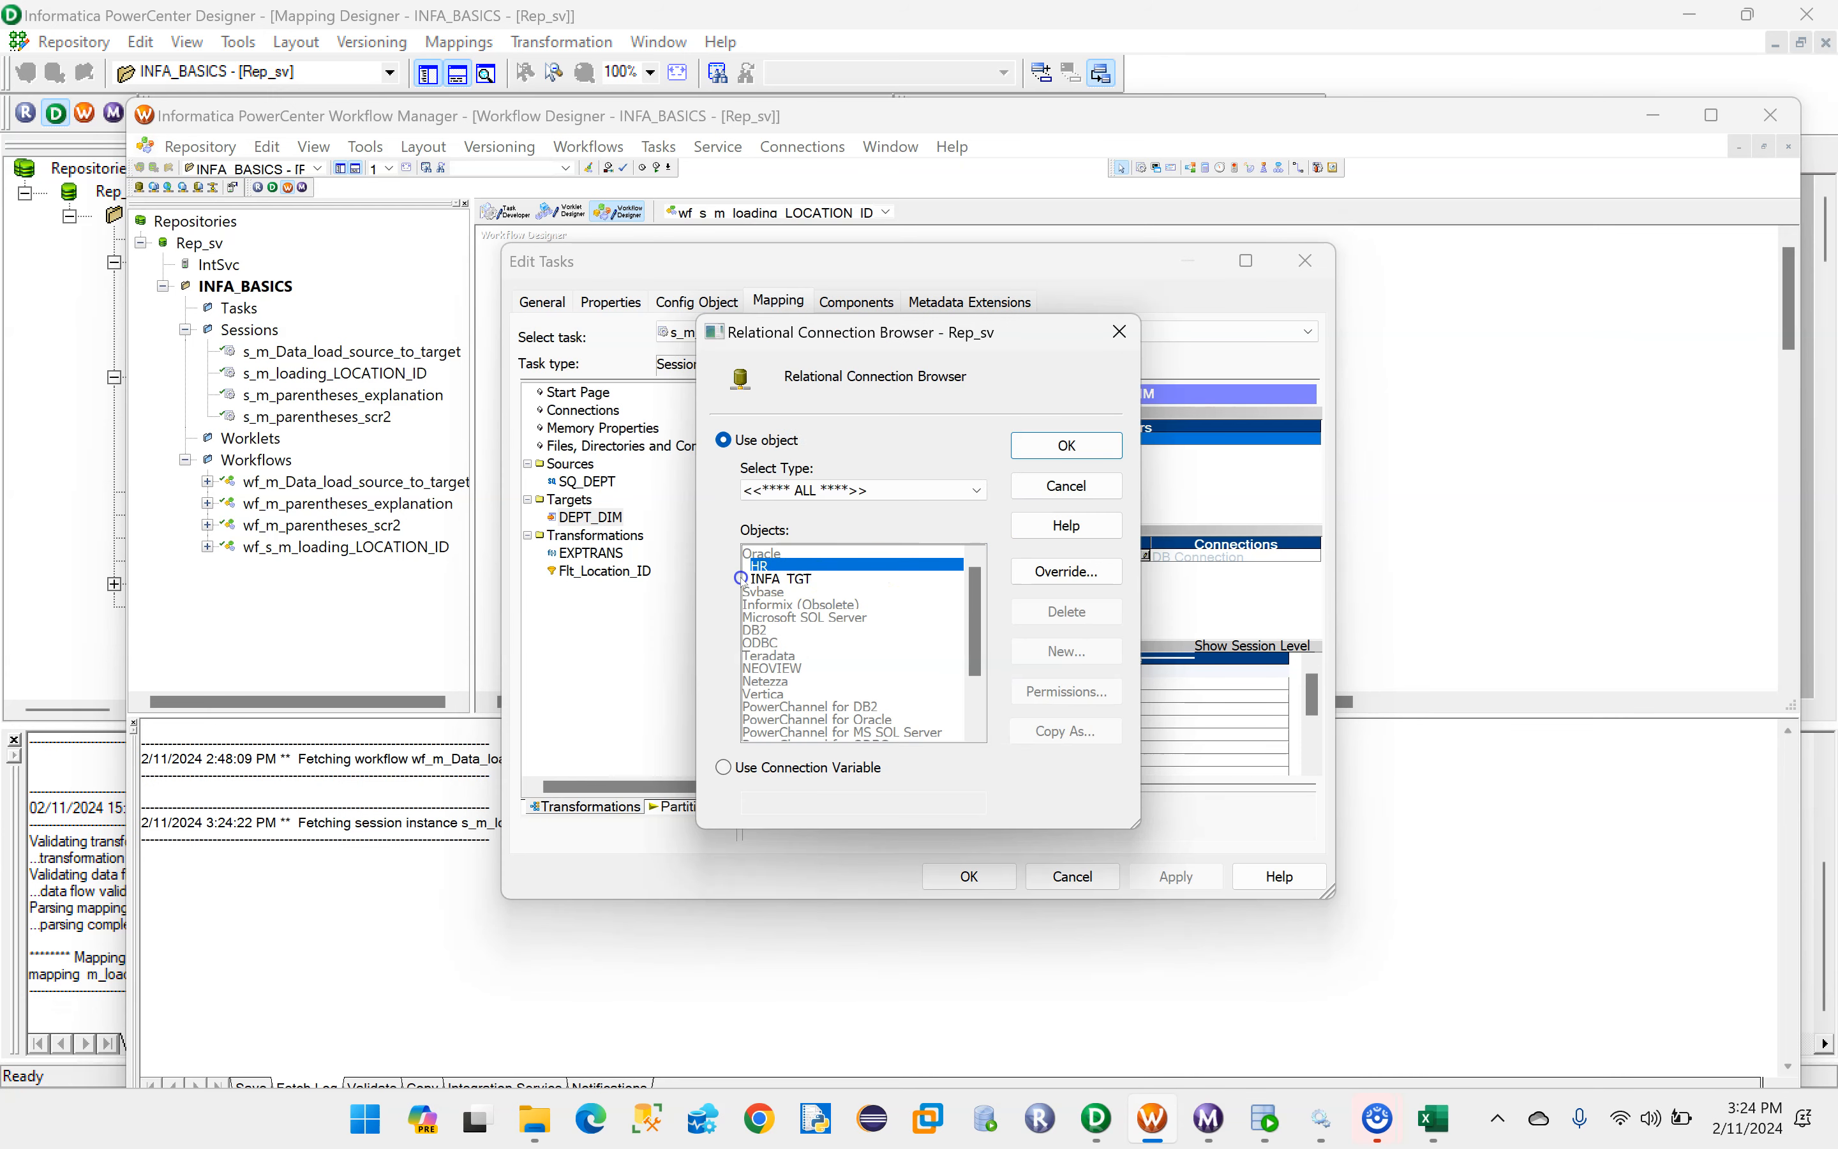
click(779, 579)
click(1022, 453)
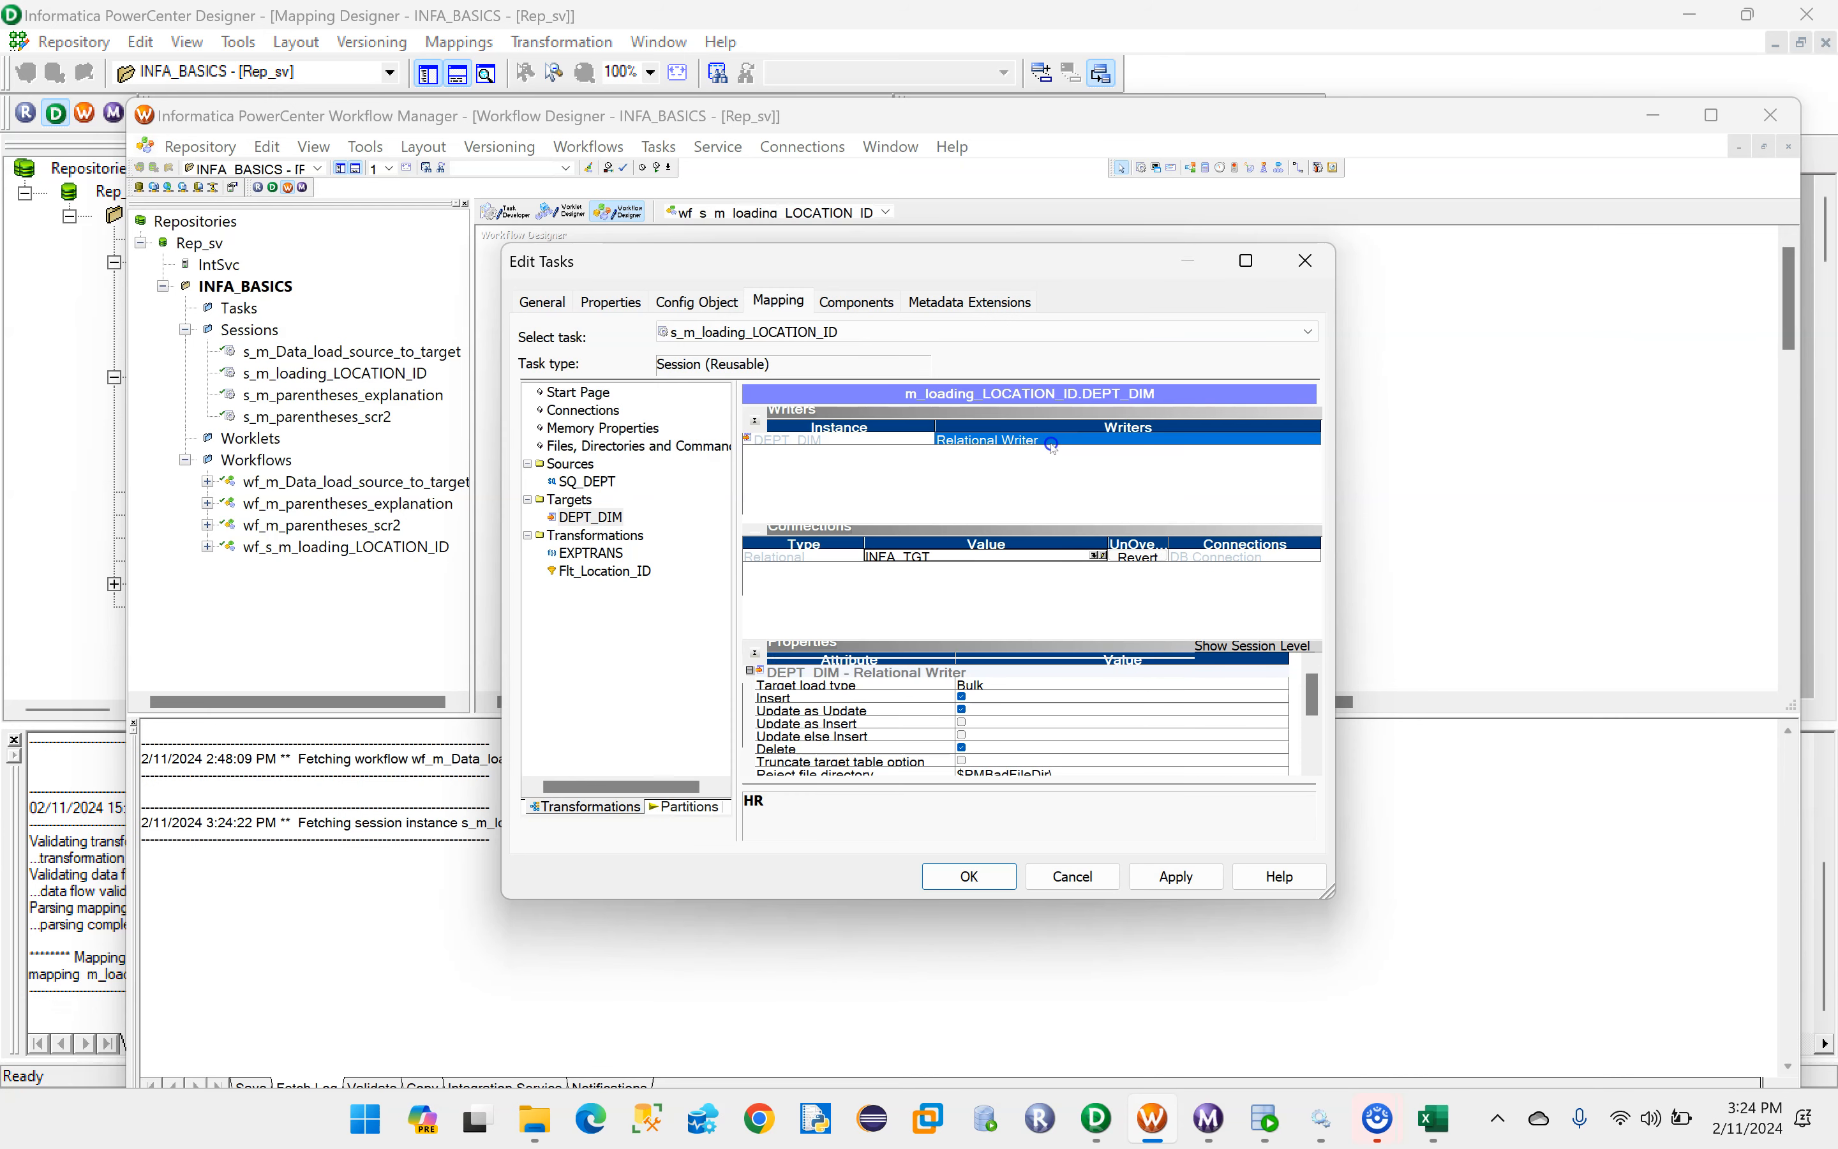
- Set the DEPT_DIM target load type to Normal, disable Update as Update and Delete, and apply the session changes
click(986, 686)
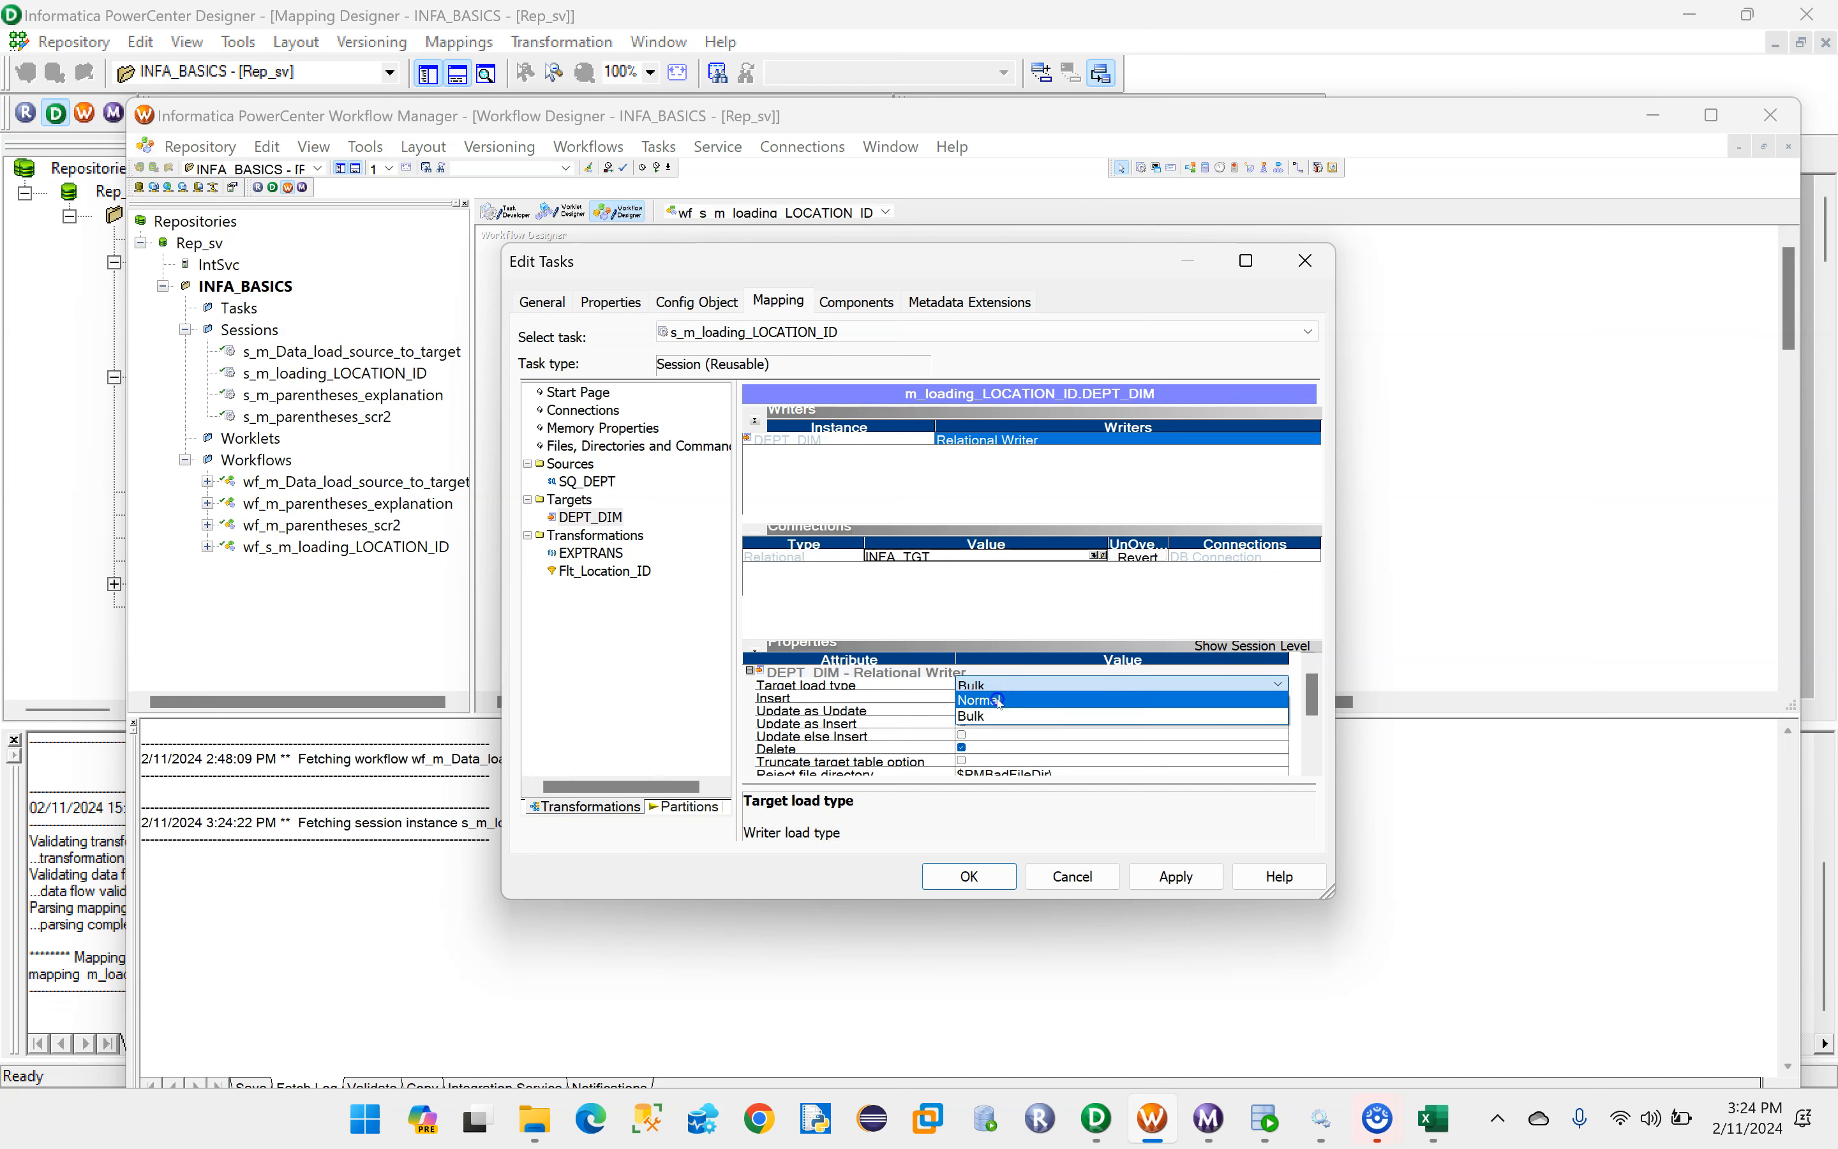
click(994, 705)
click(964, 710)
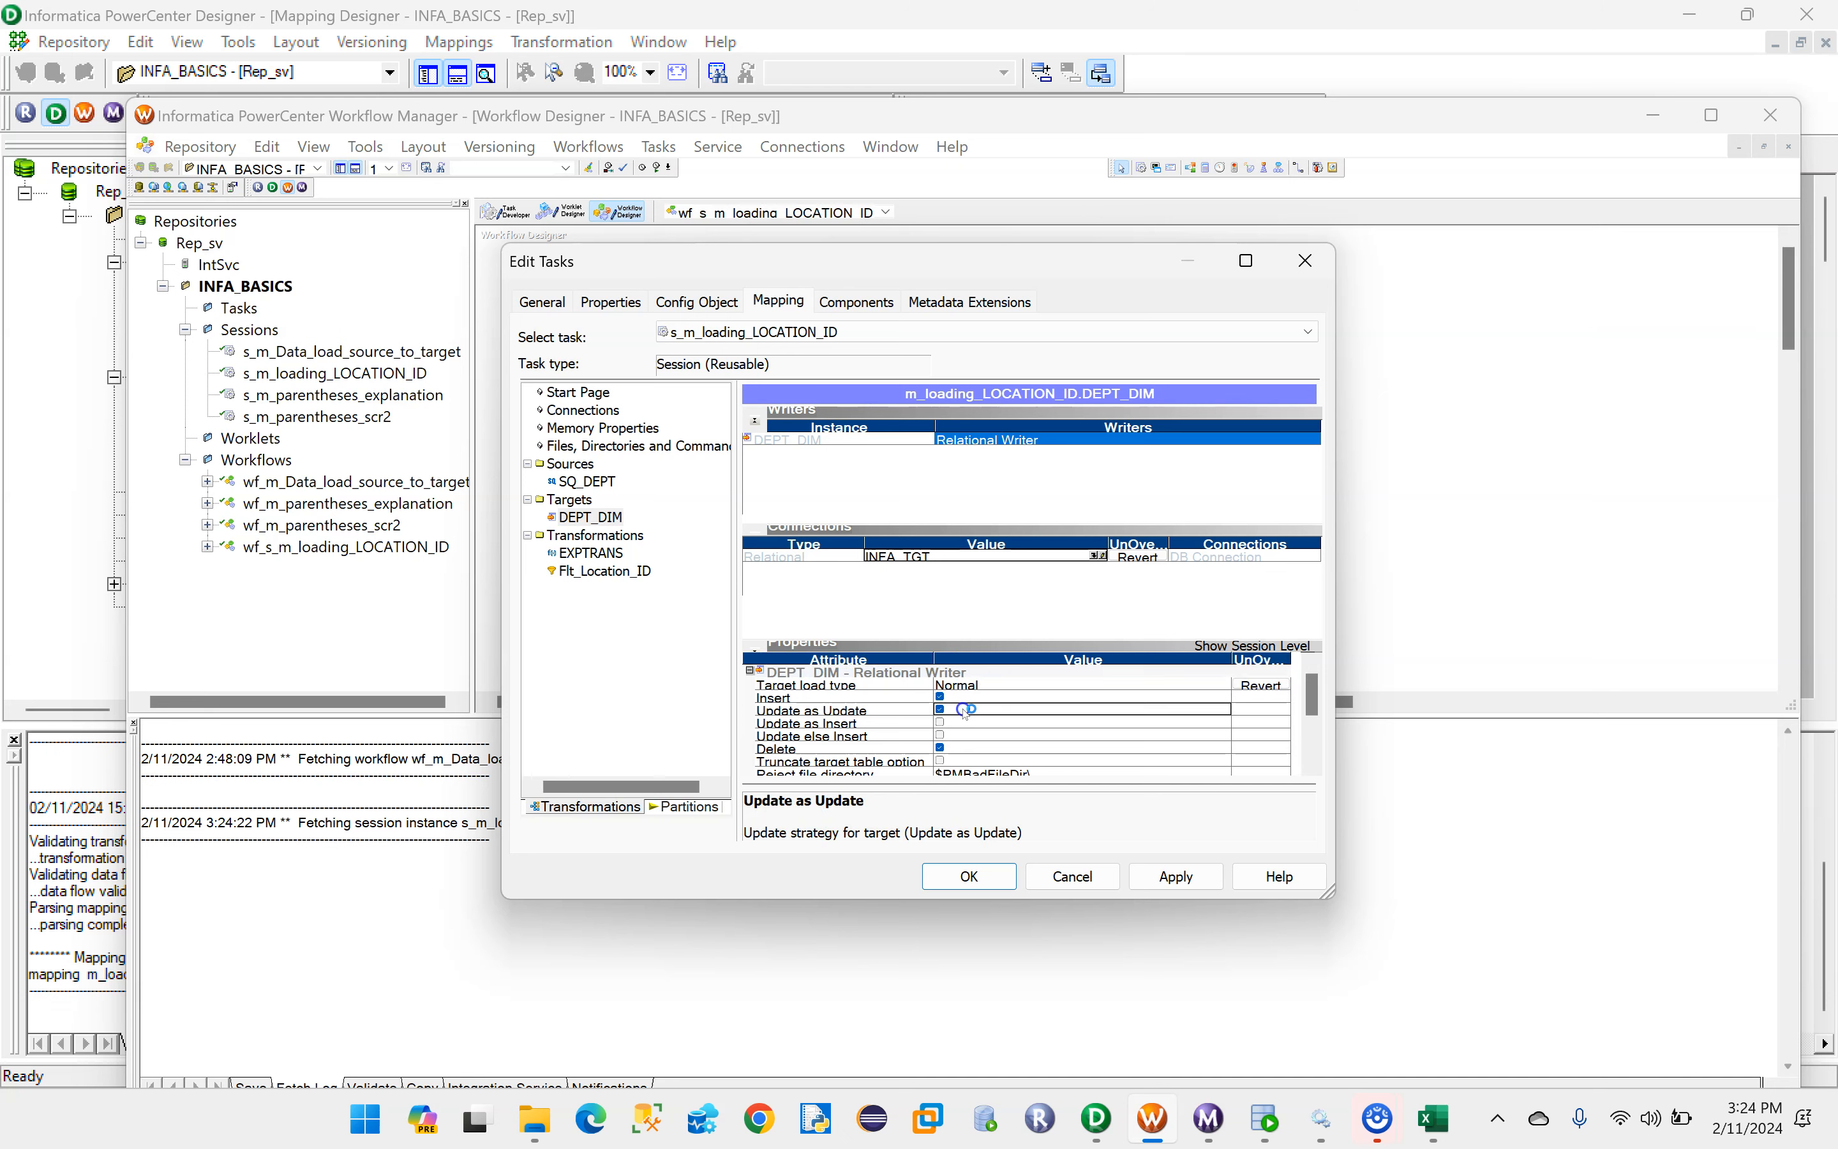
click(941, 709)
click(940, 749)
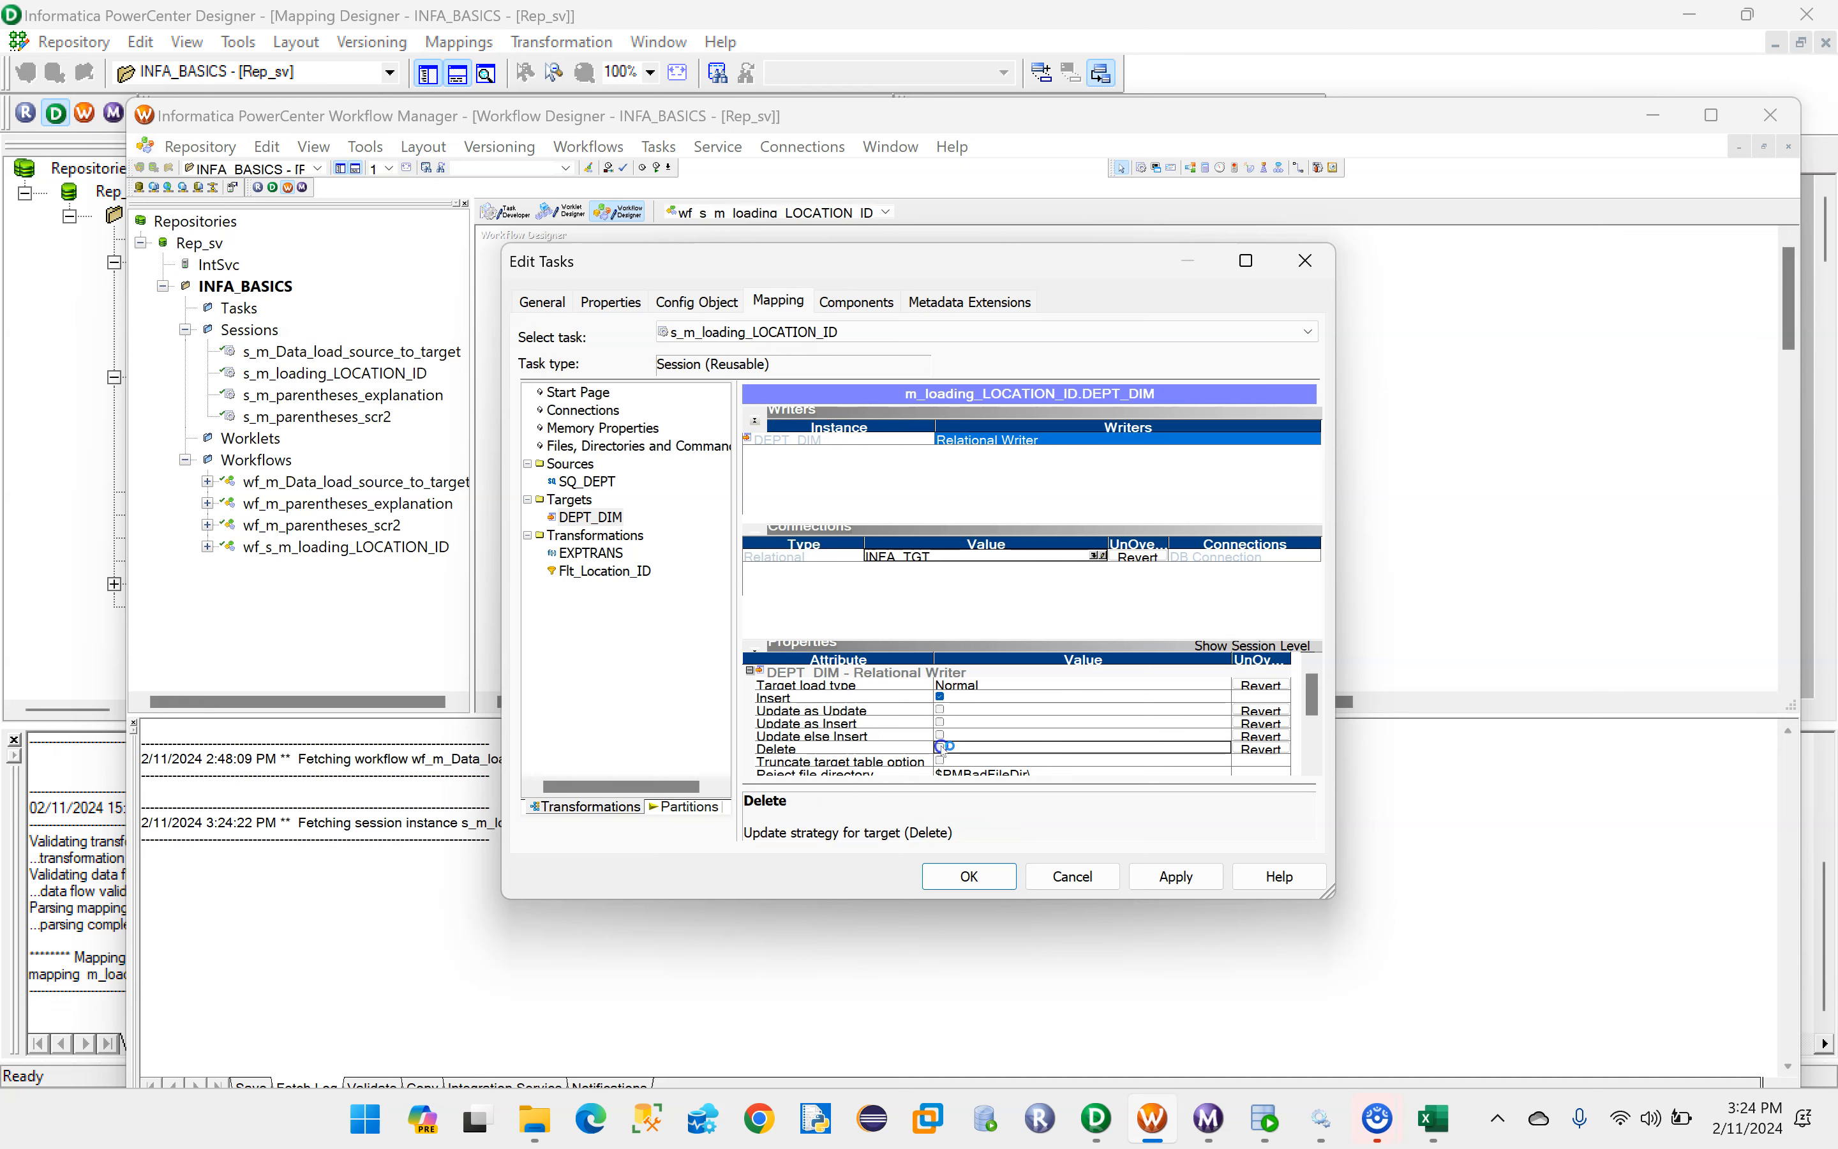
scroll(1063, 741, down, 2)
click(1190, 879)
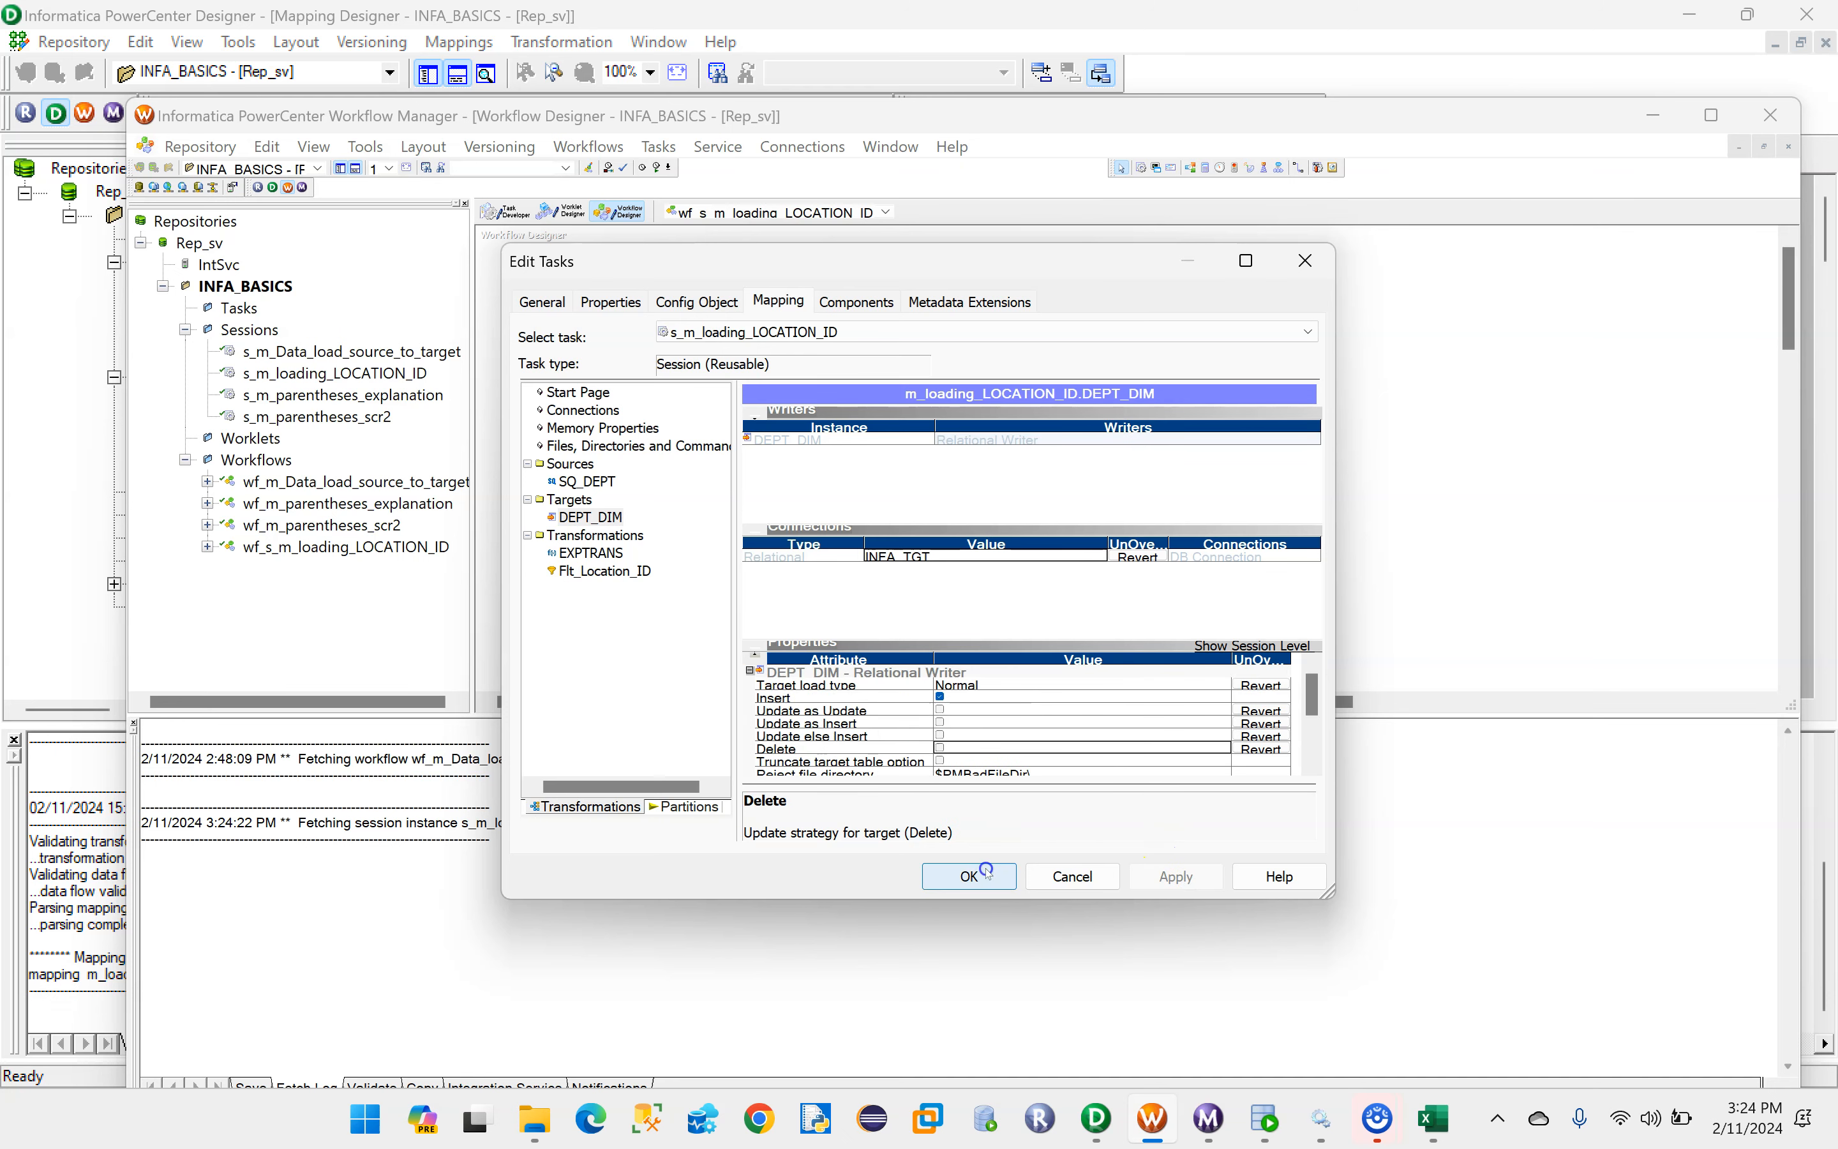
click(971, 875)
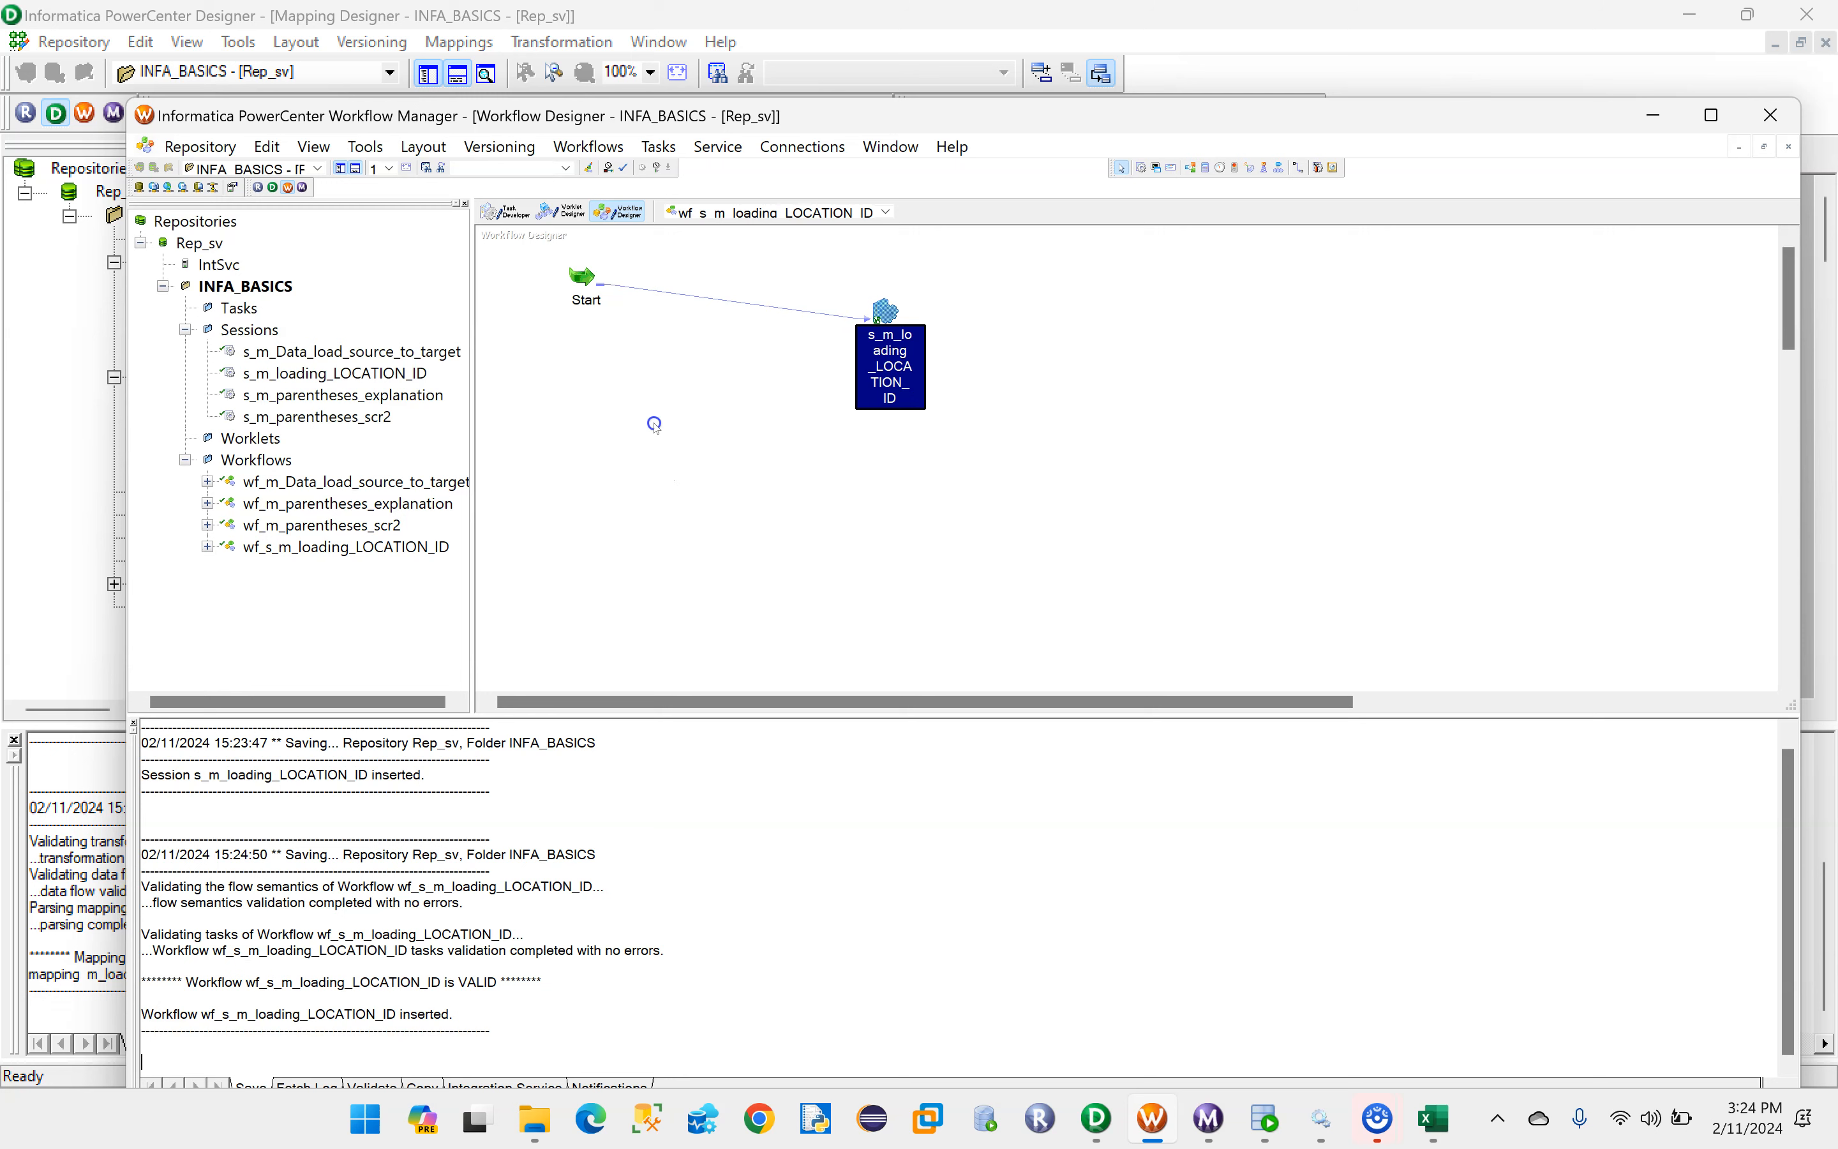
- Start the wf_s_m_loading_LOCATION_ID workflow and check its run status in Workflow Monitor
right_click(647, 382)
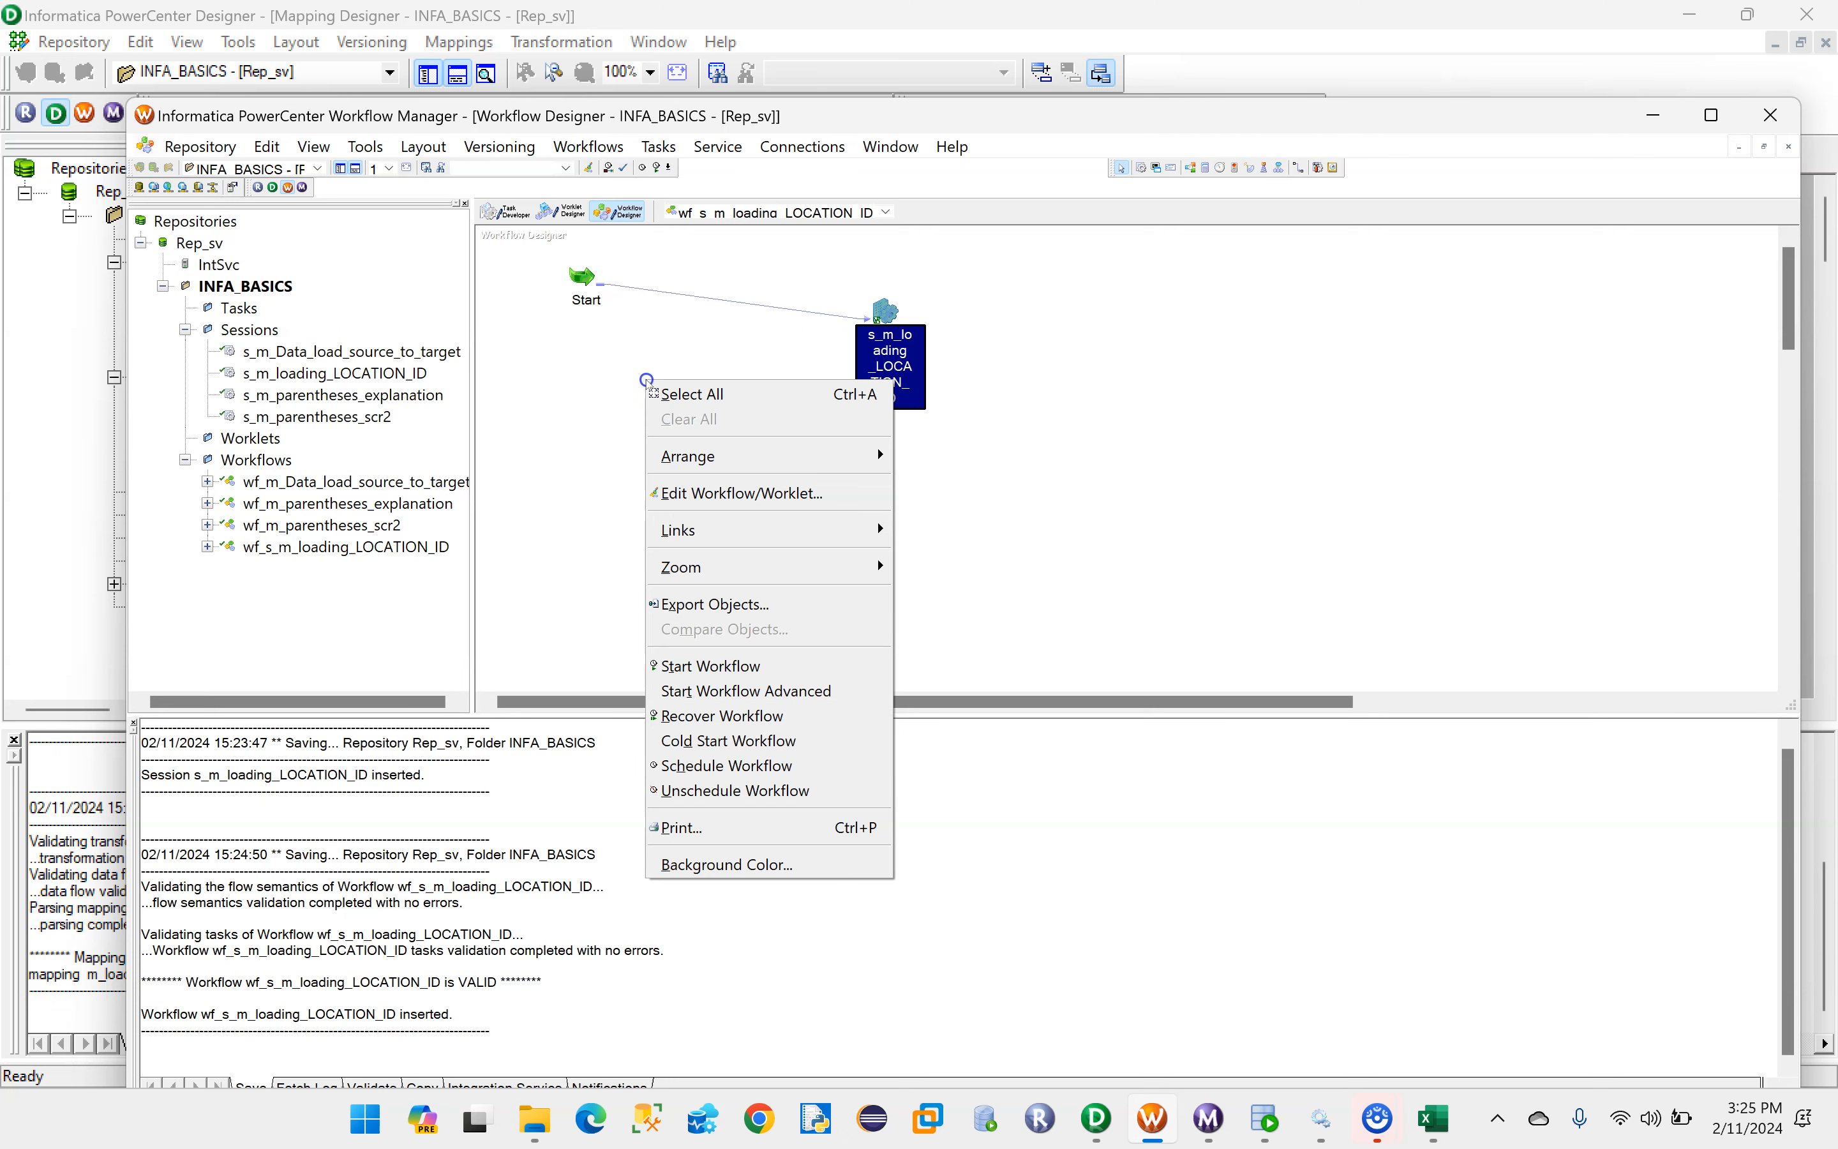
click(722, 667)
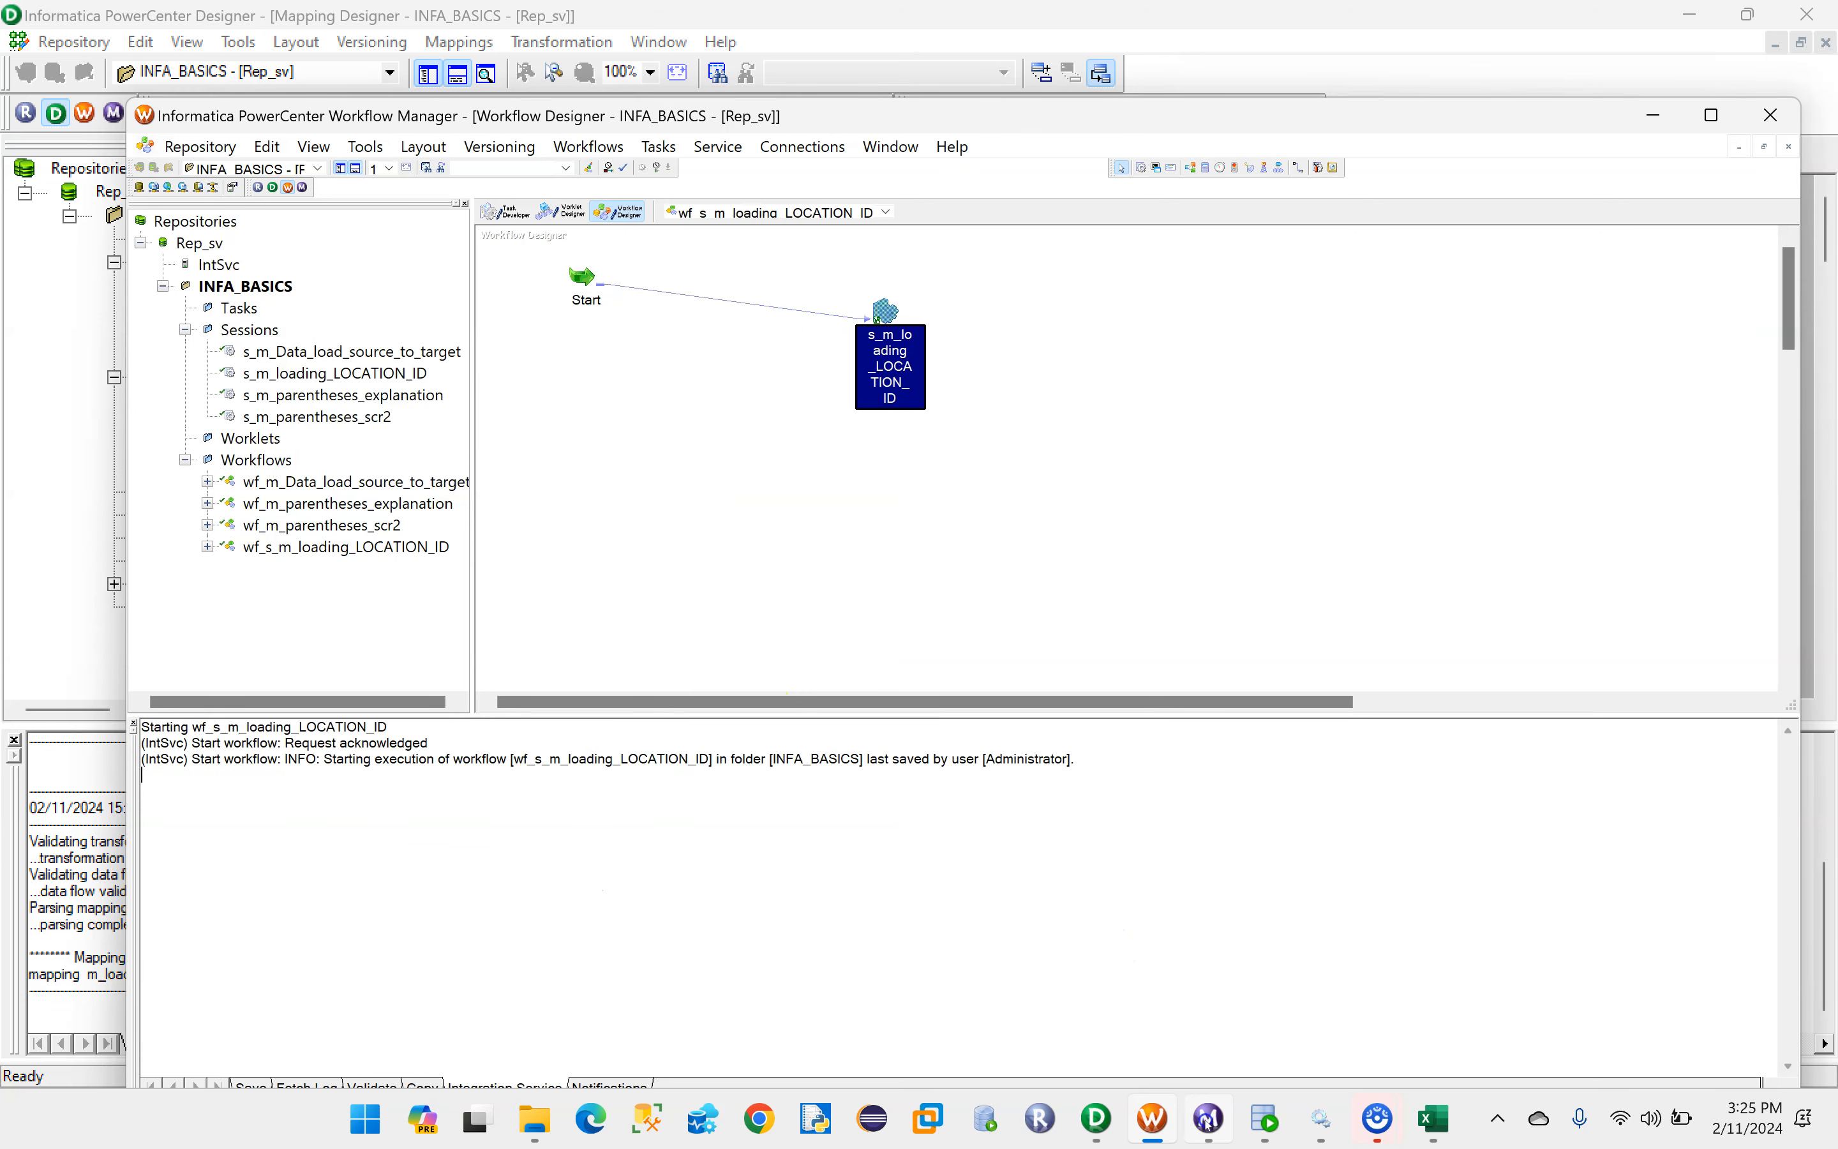
click(1210, 1121)
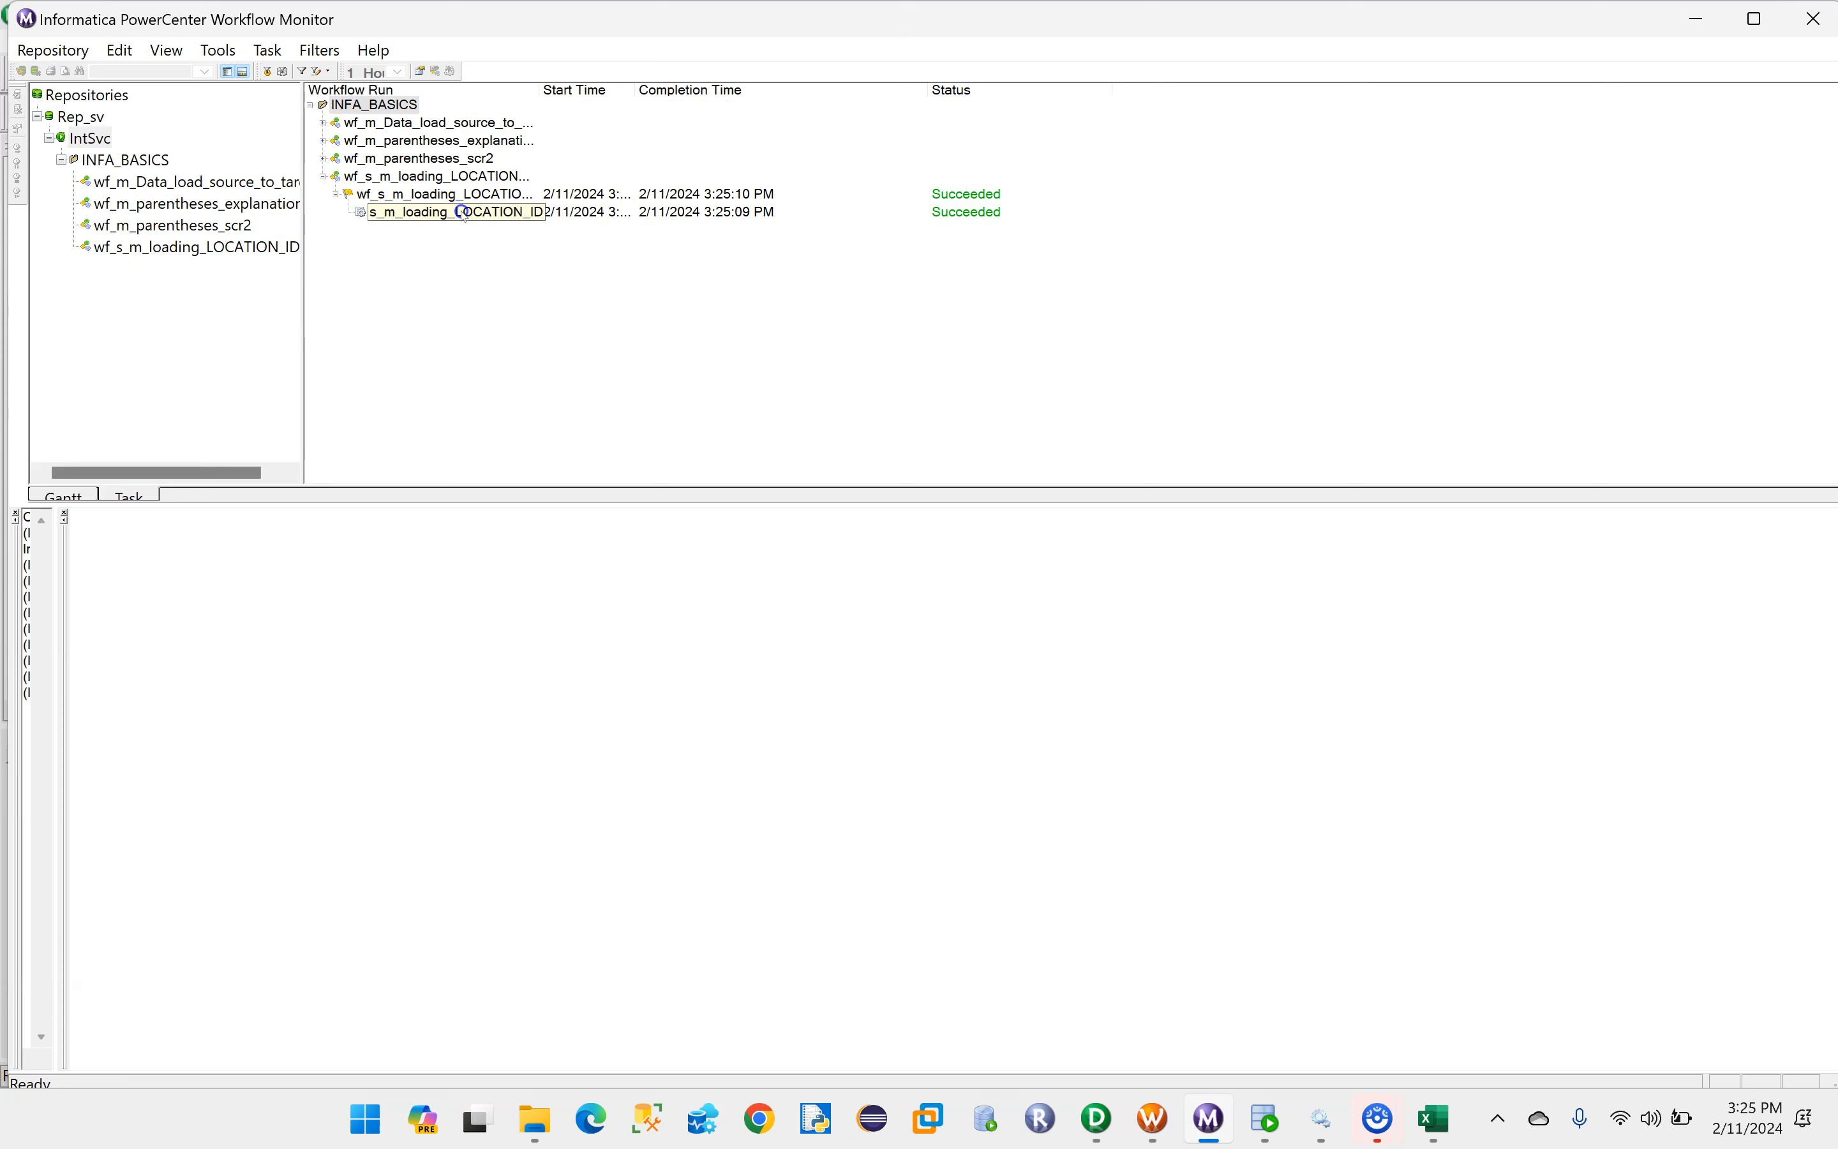
drag(308, 228, 417, 232)
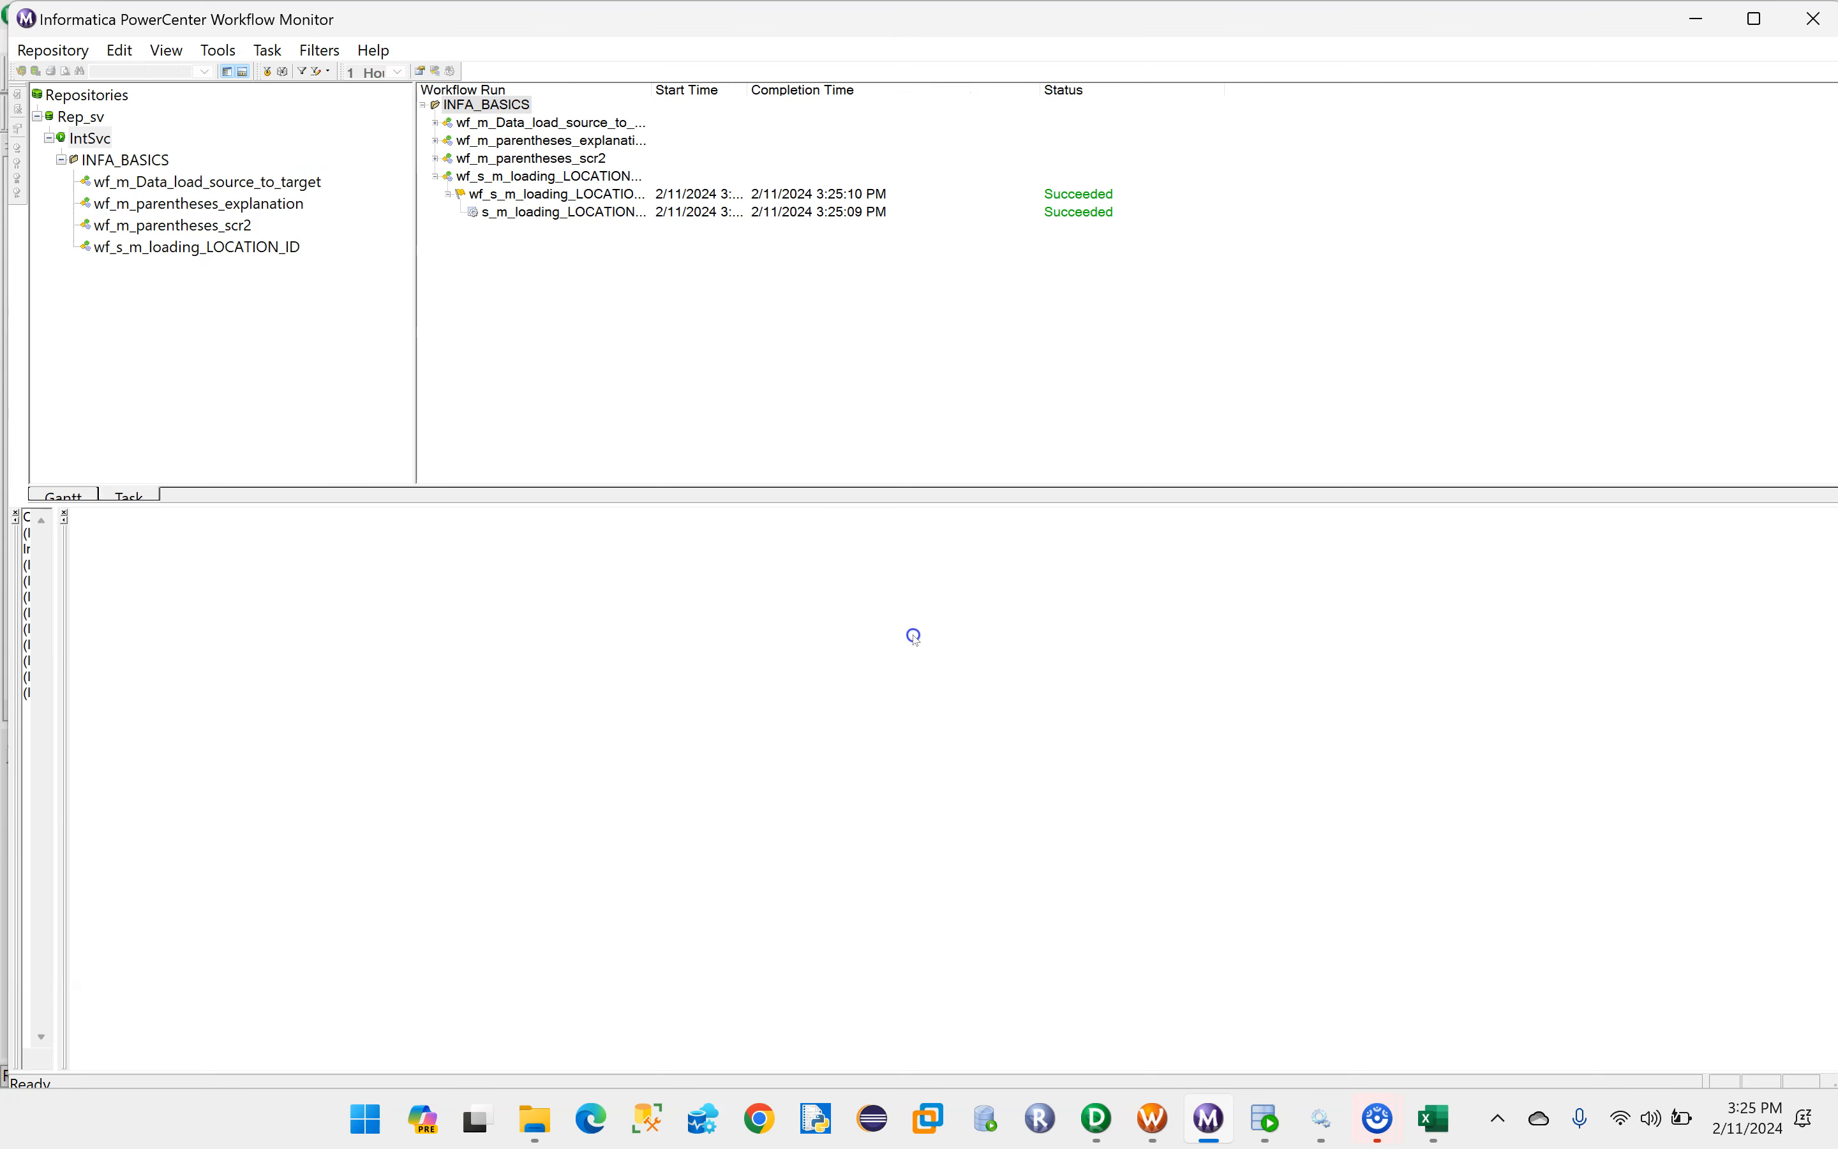
- Switch to Oracle SQL Developer, rerun the SELECT query on DEPT_DIM, and enlarge the results area to inspect the loaded rows
click(1264, 1118)
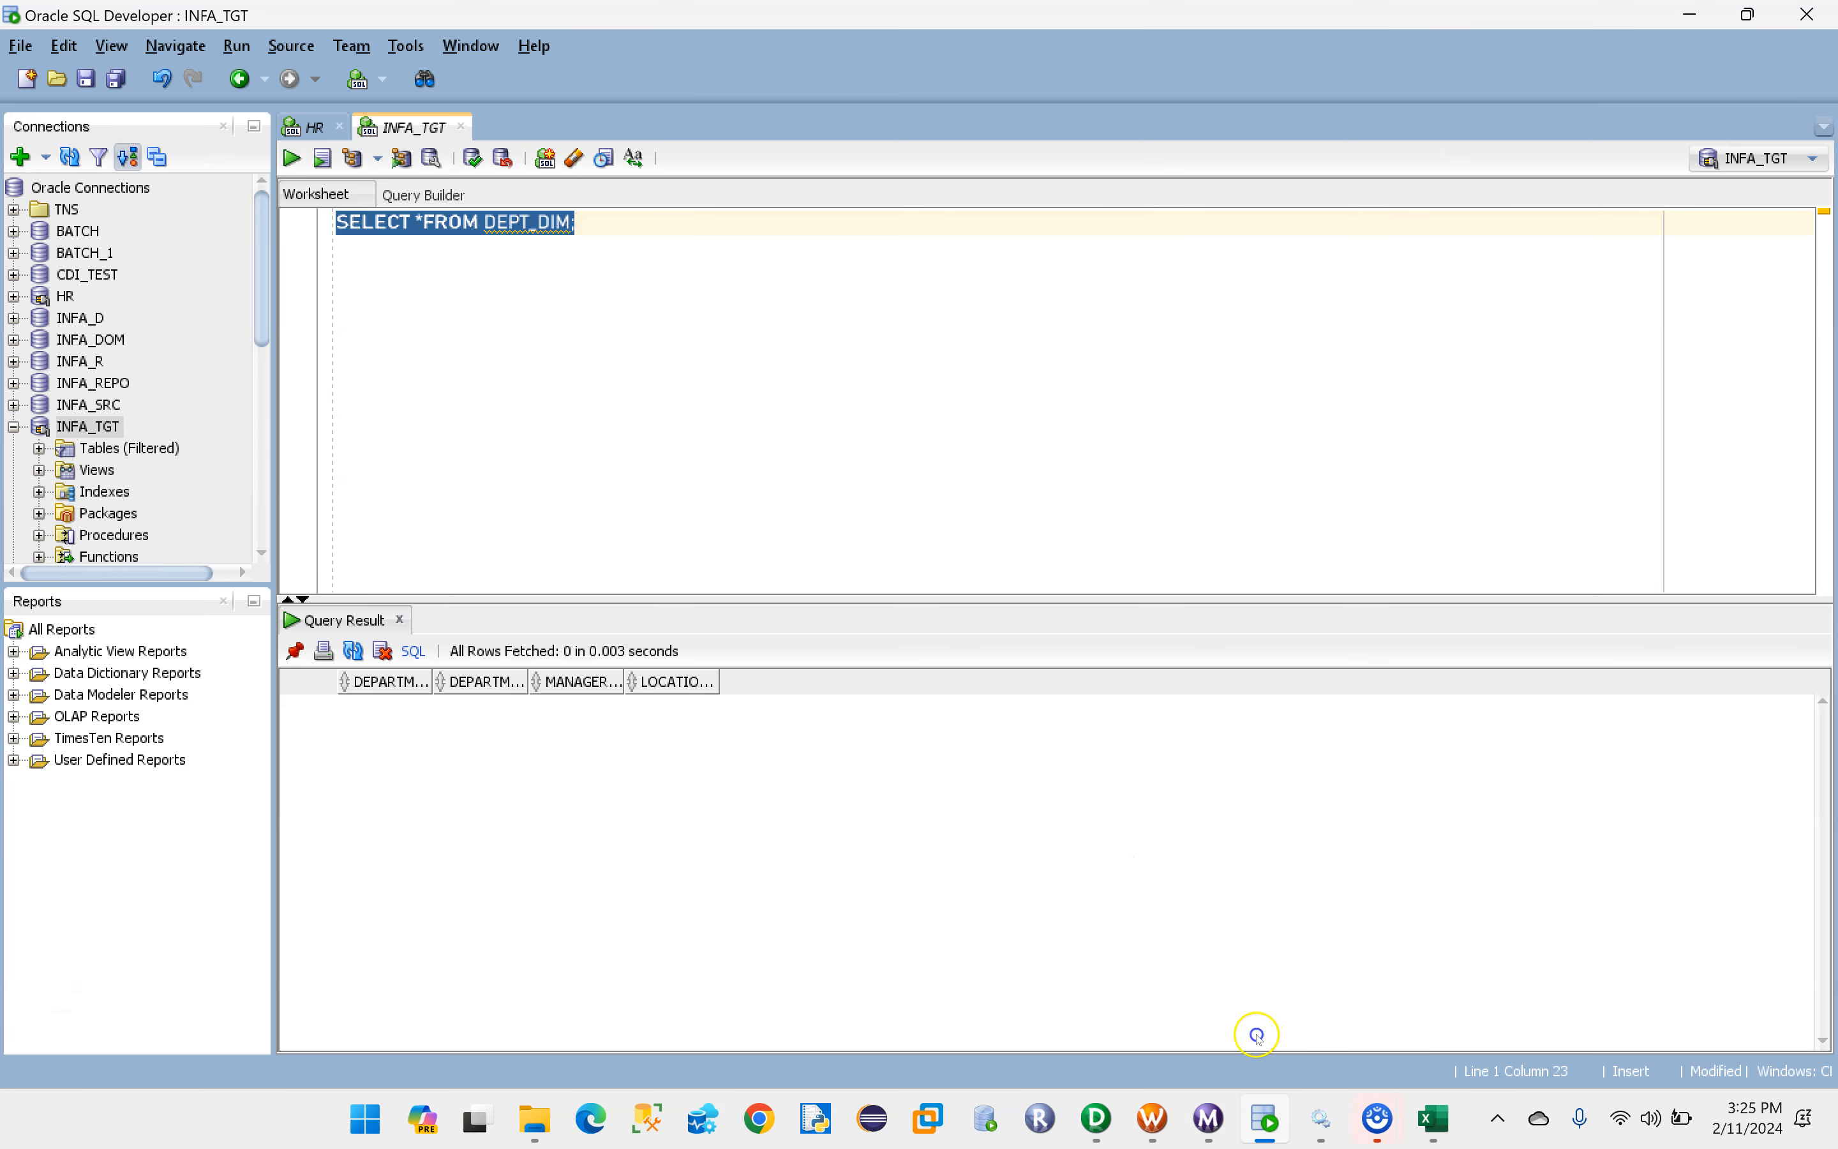
click(463, 243)
drag(628, 220, 343, 222)
click(591, 224)
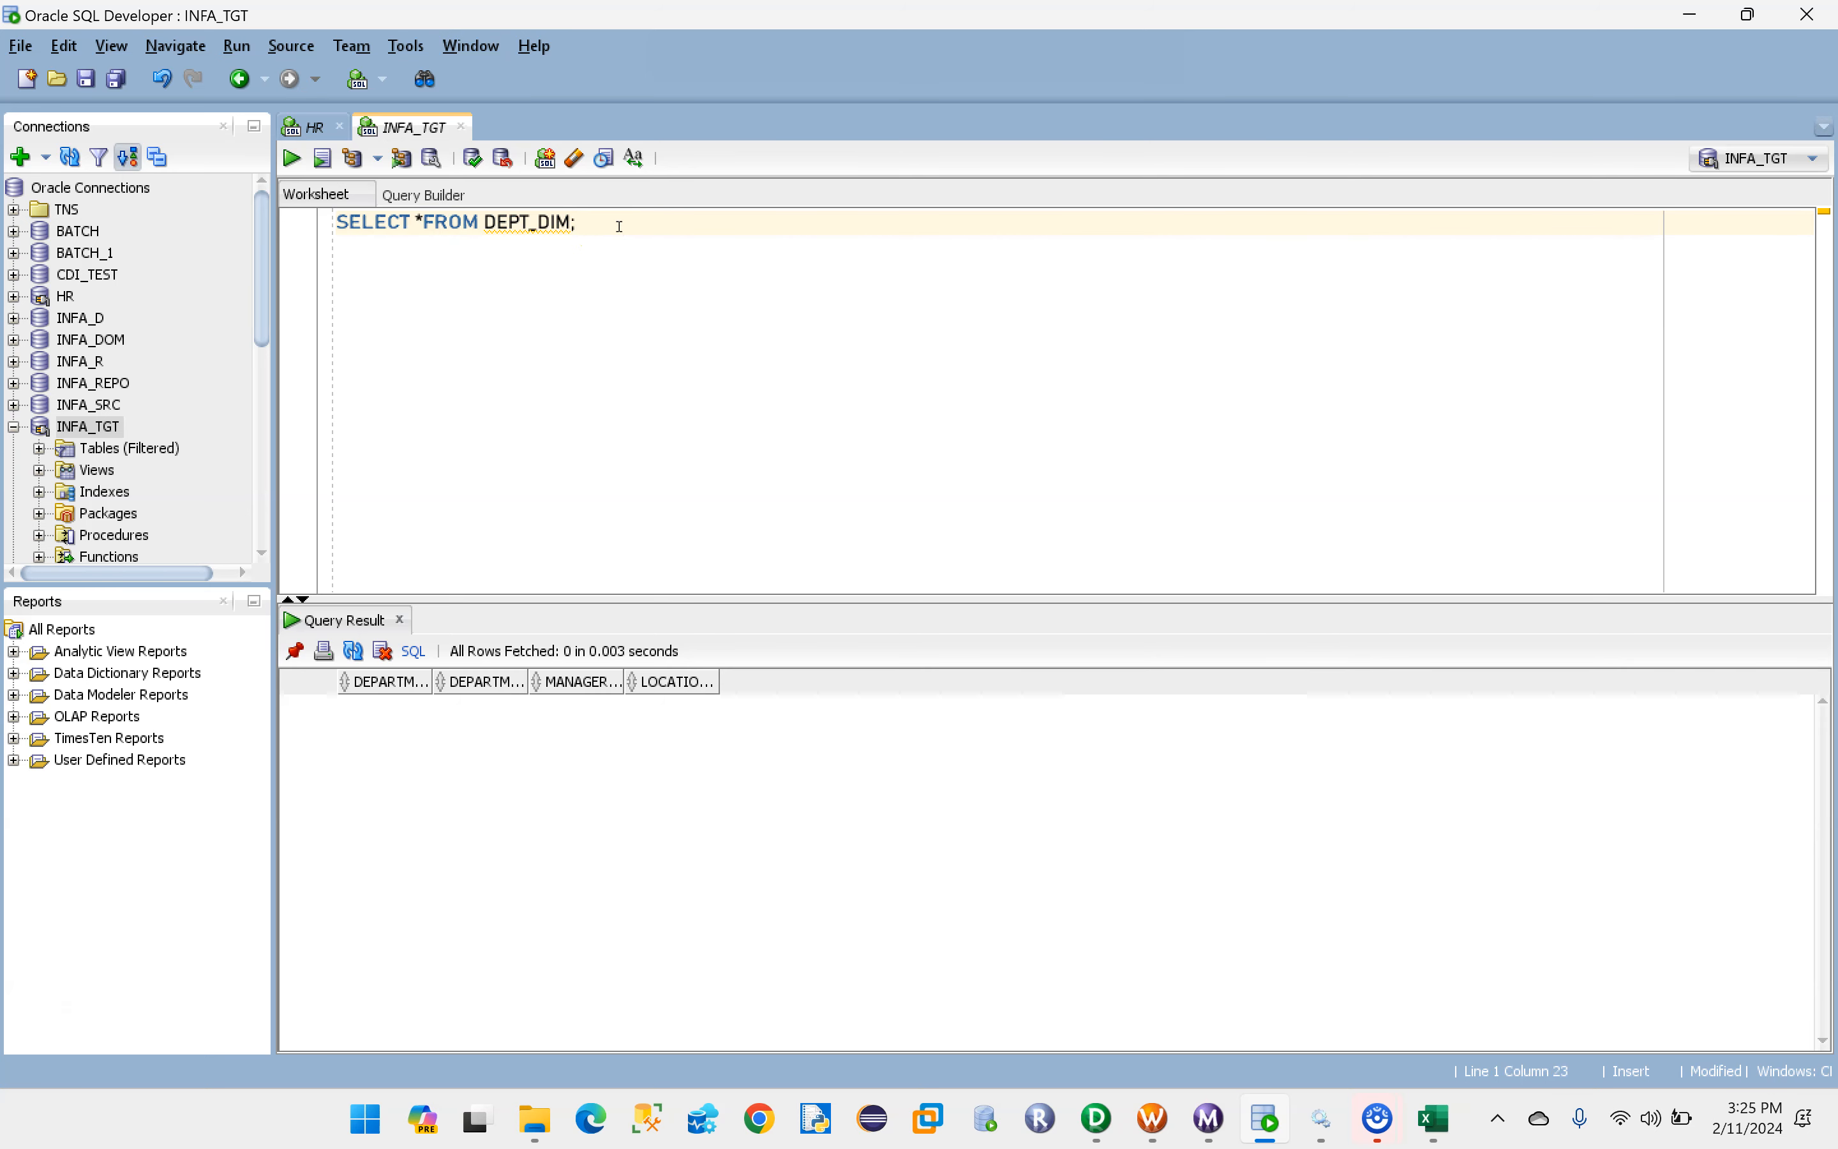
key(ctrl+Return)
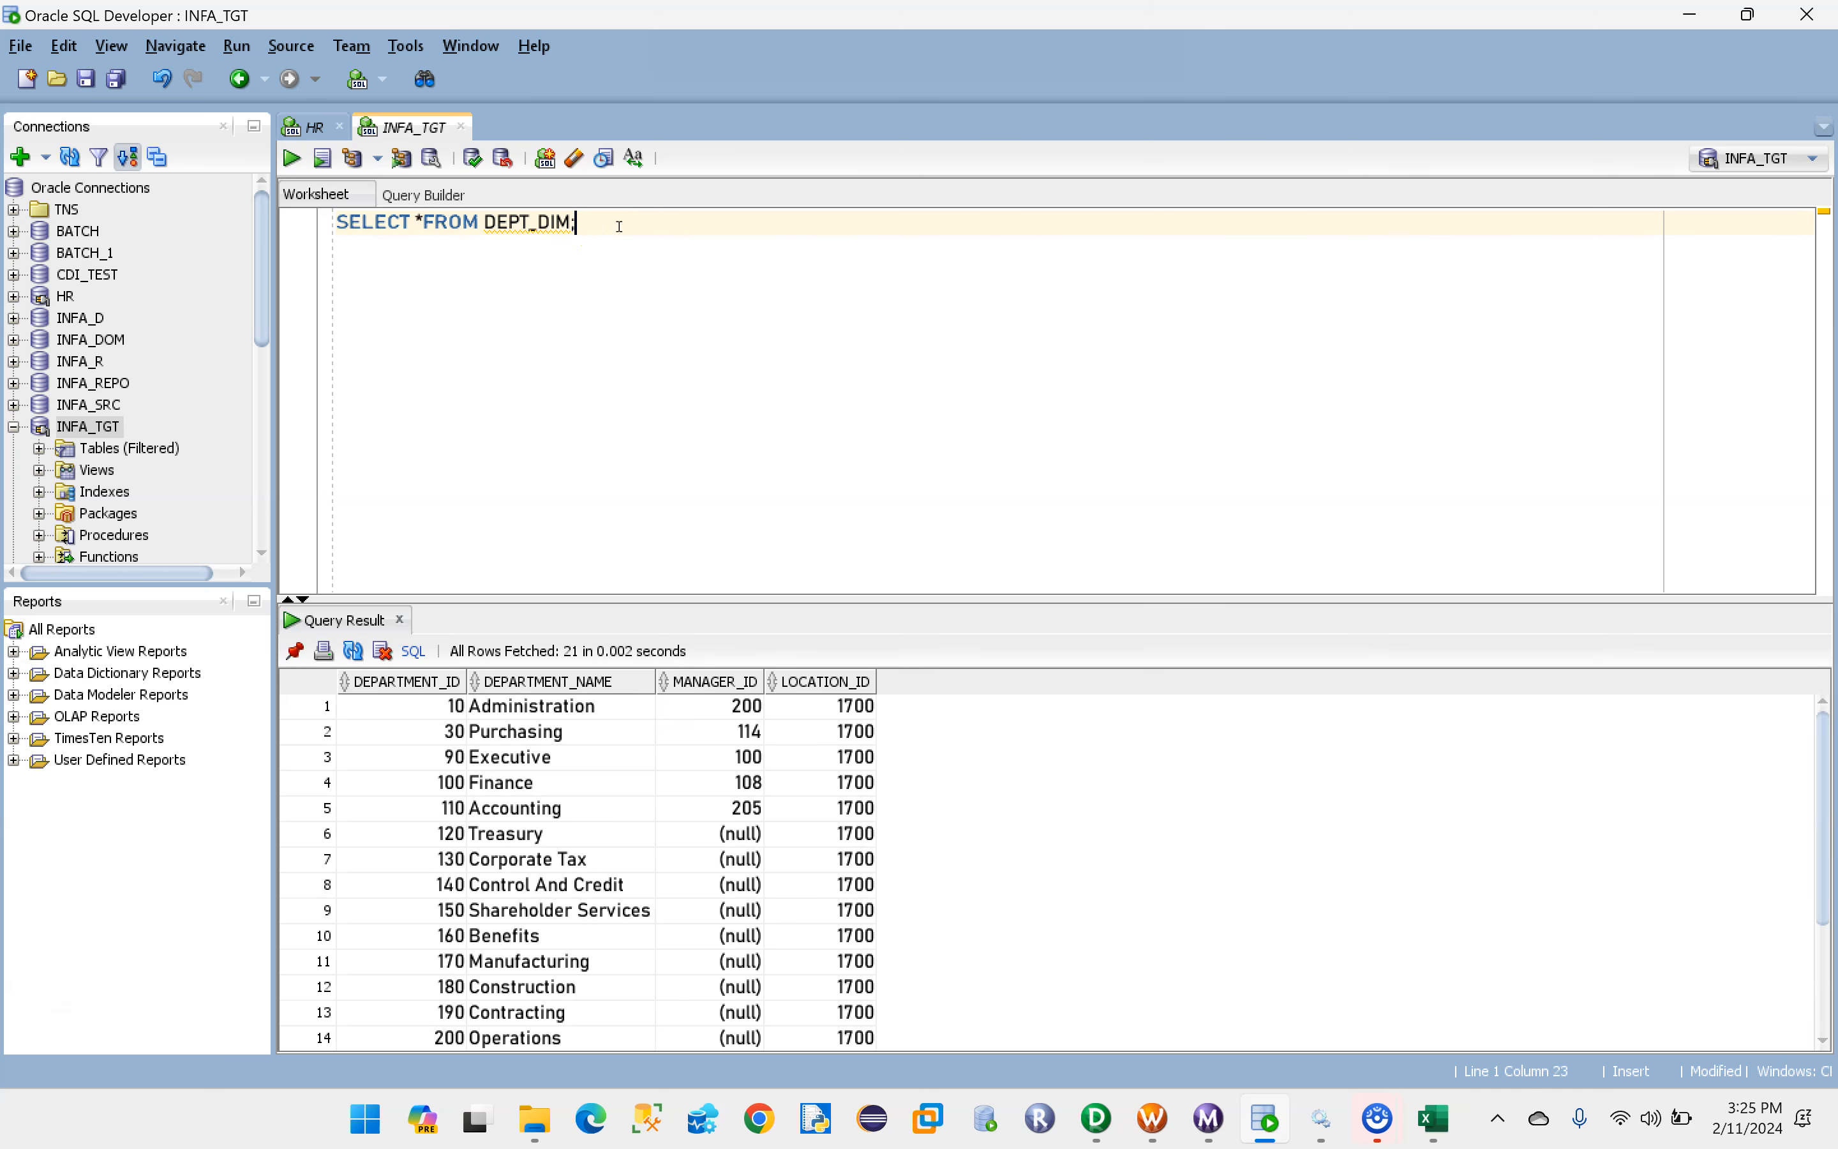
drag(996, 600, 988, 344)
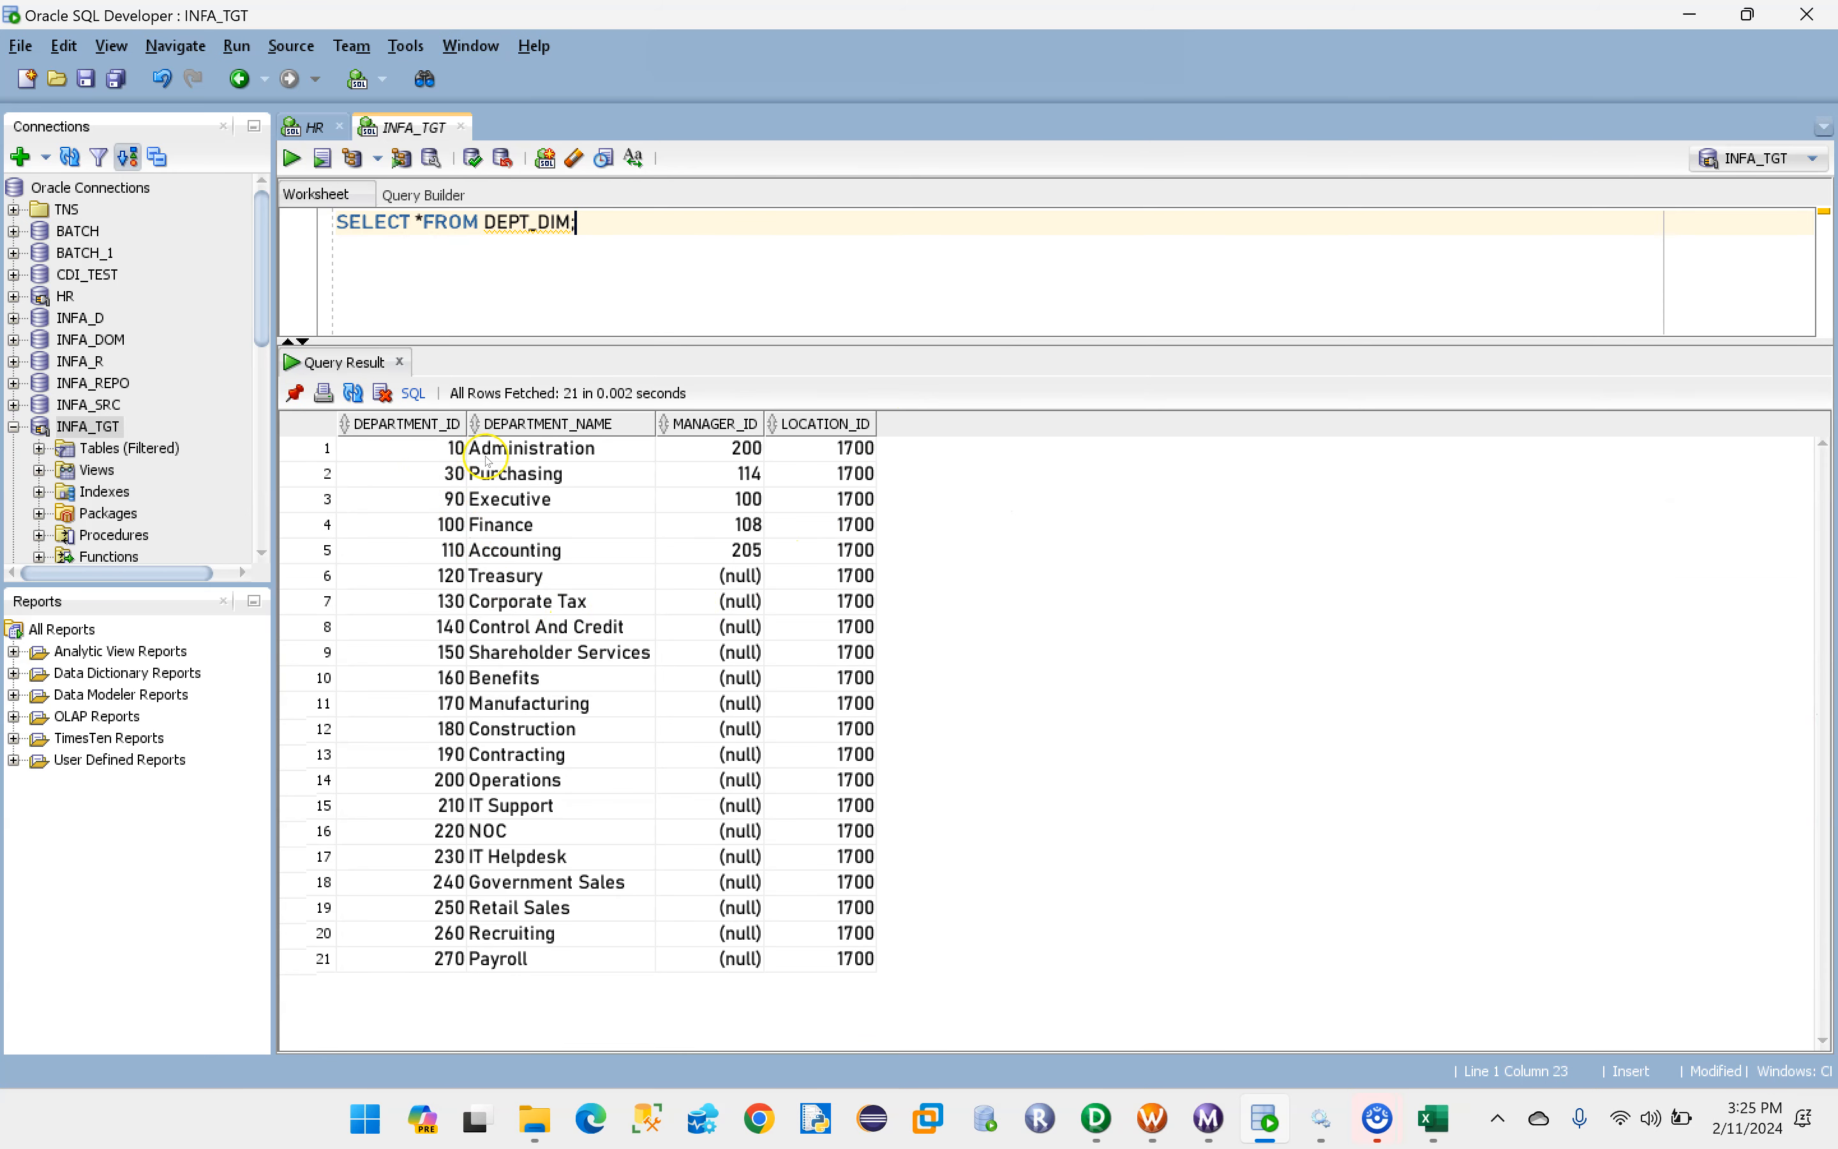
drag(484, 221, 572, 220)
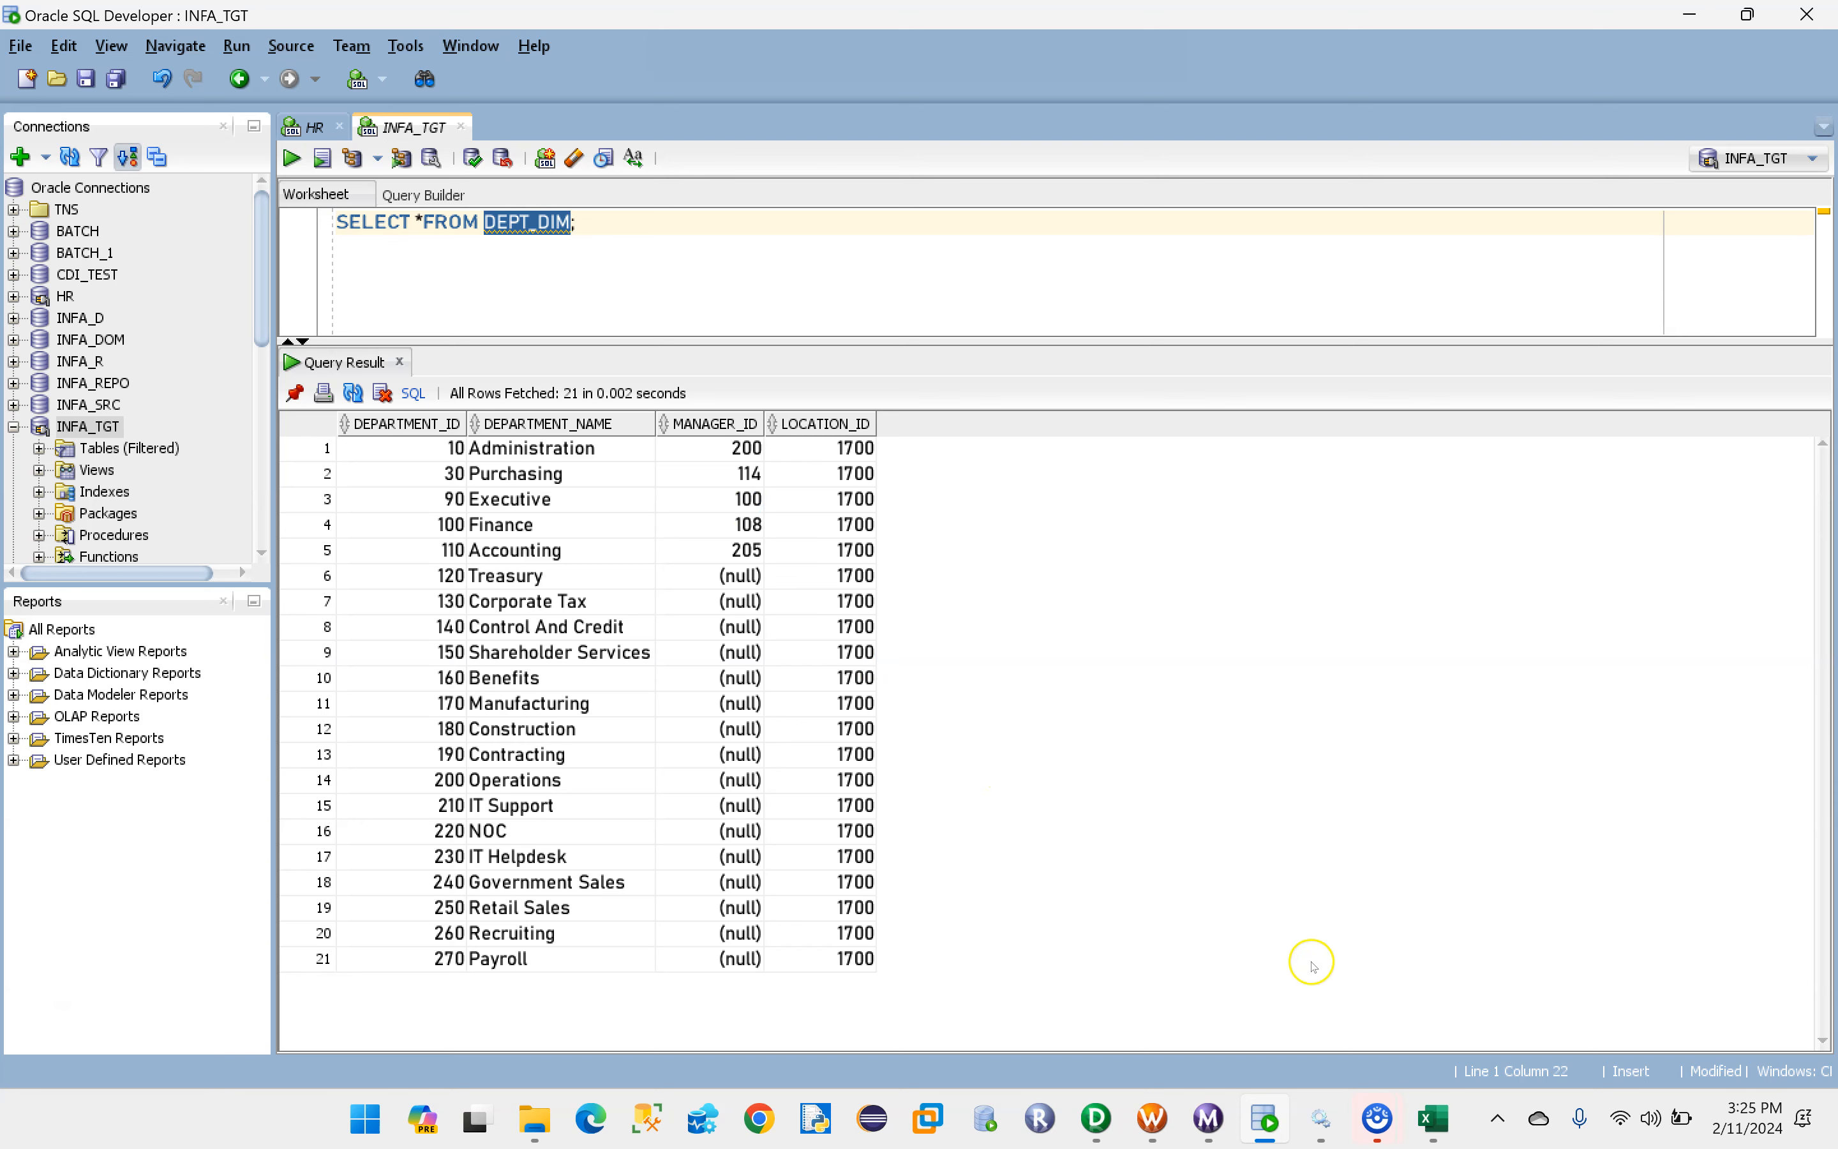
- Switch to Excel and review the MP2_Filter_Transformation sheet's EMP source fields, EMP_DIM target fields and SALARY filter rule
click(1431, 1117)
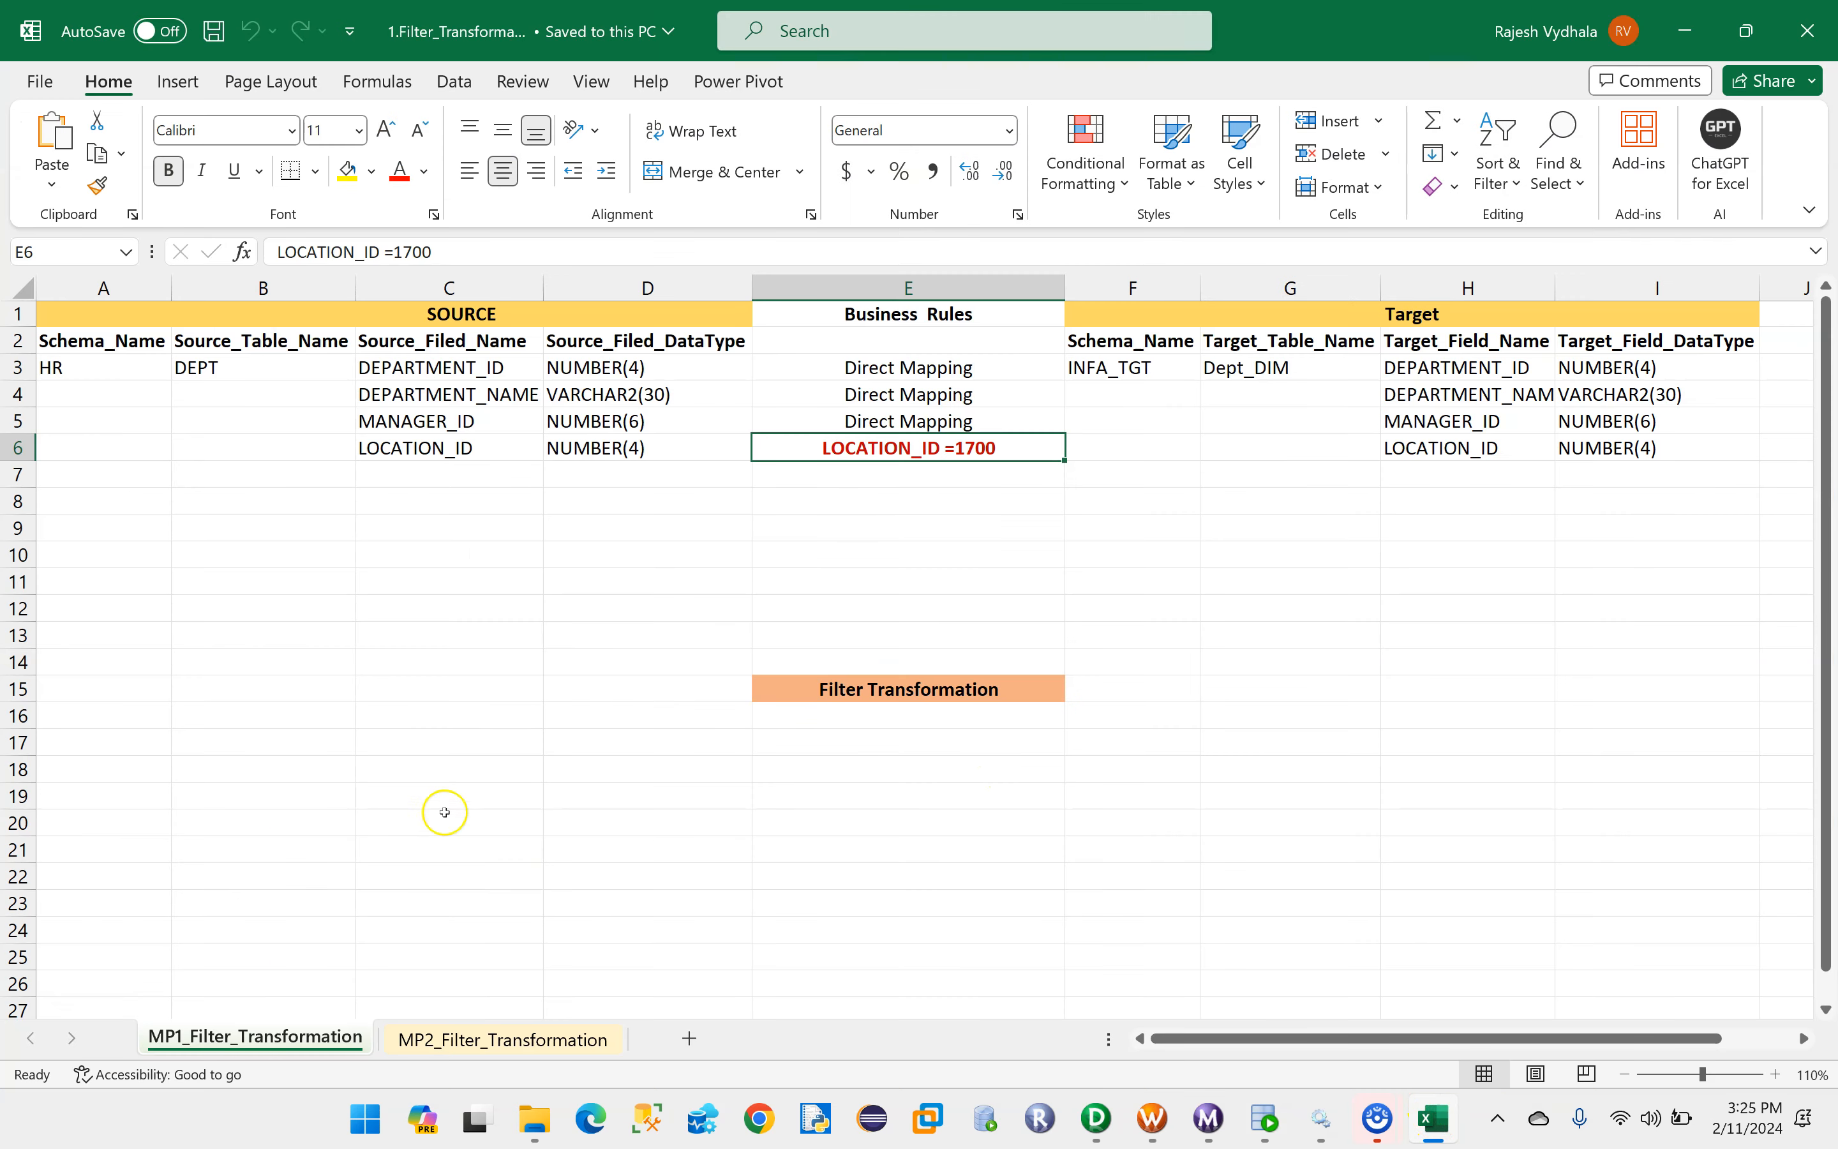
click(466, 1042)
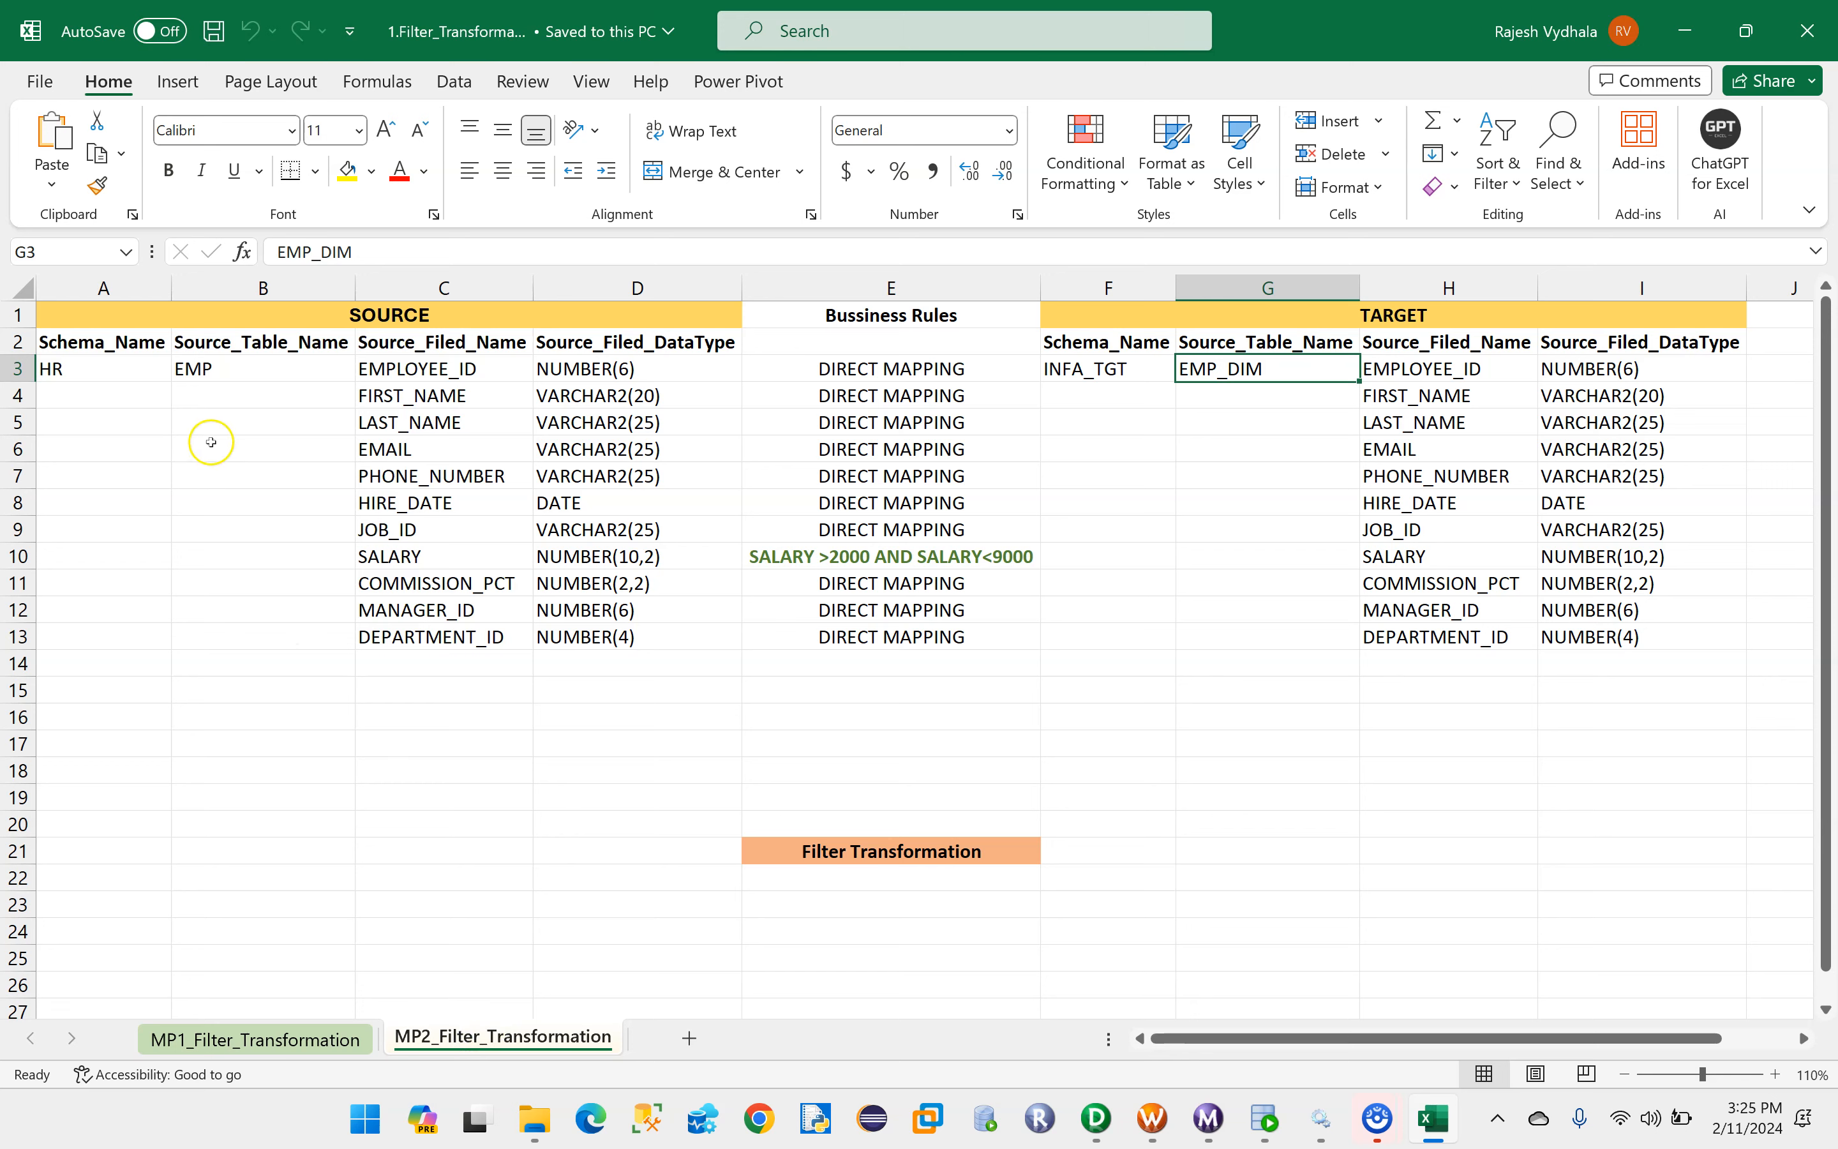
drag(199, 372, 256, 648)
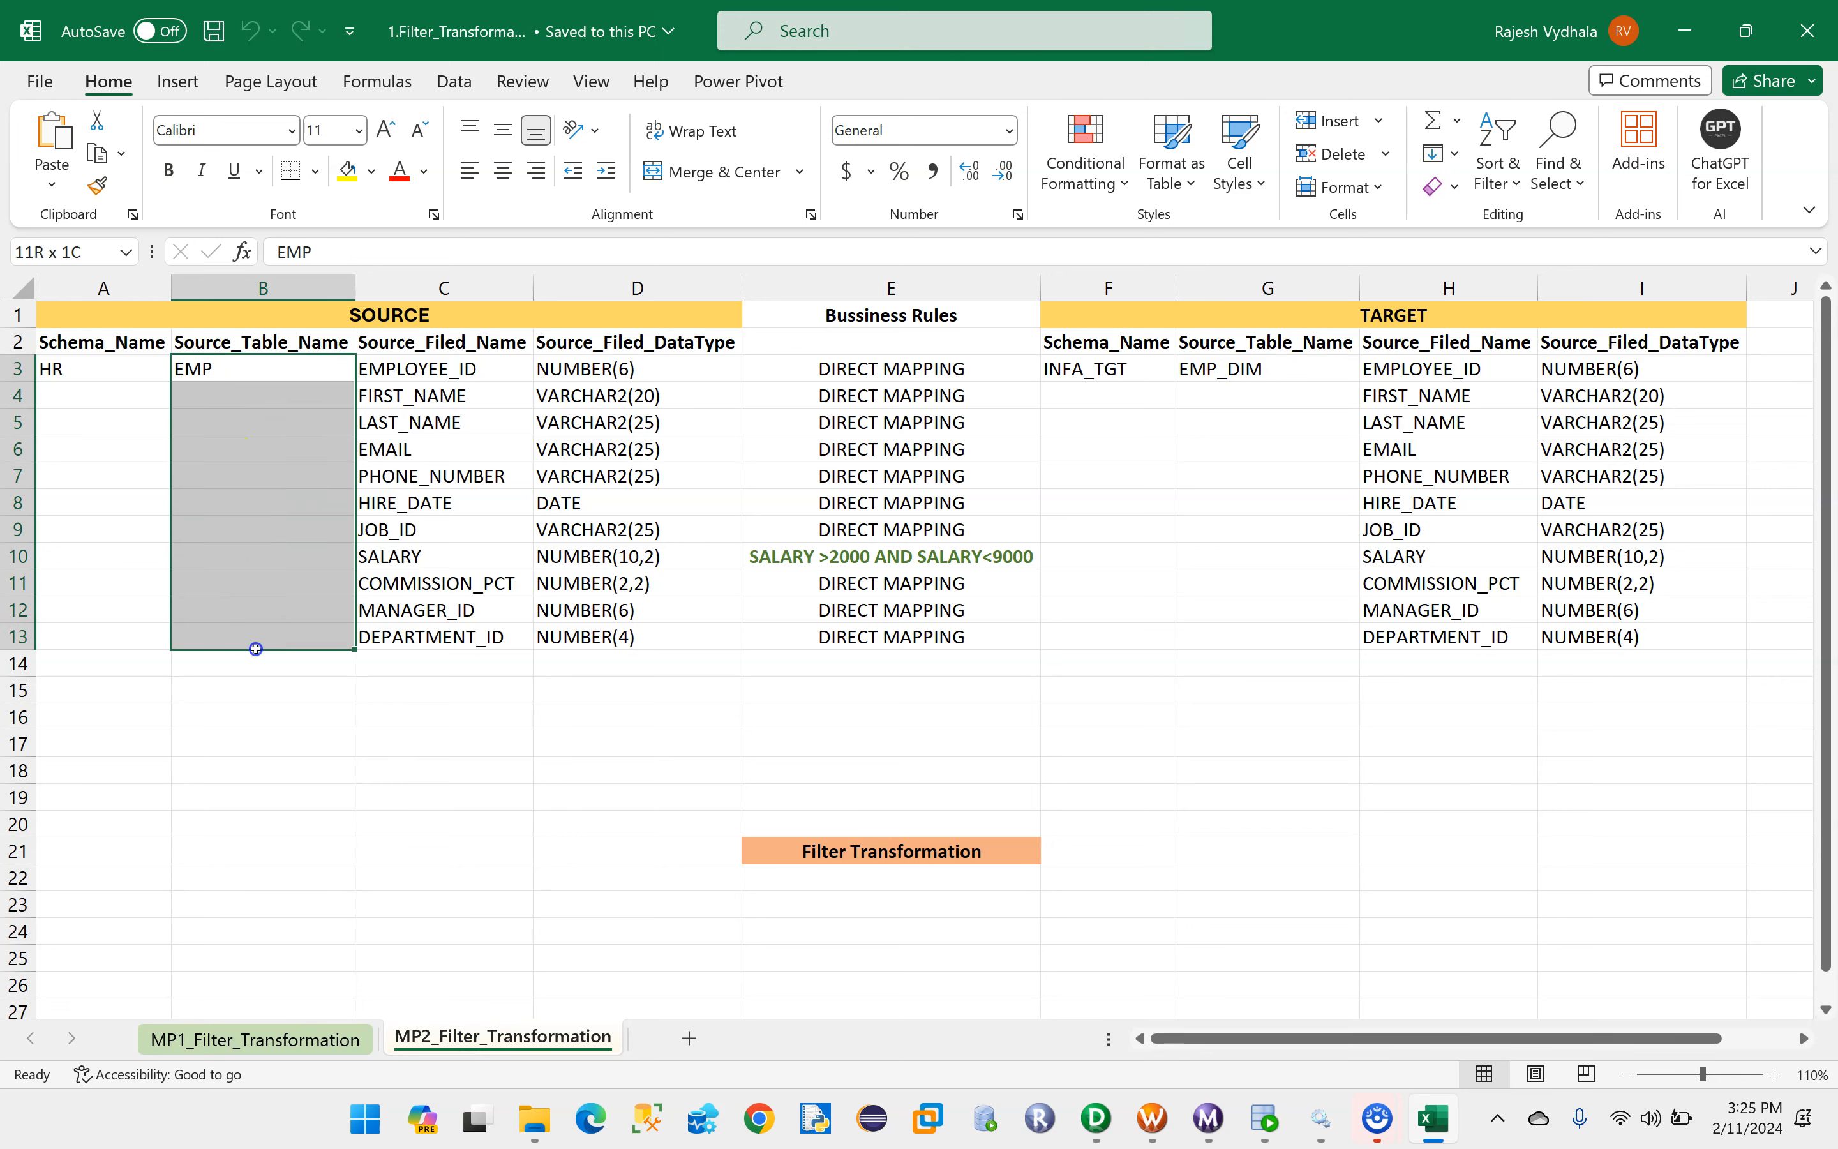
click(765, 562)
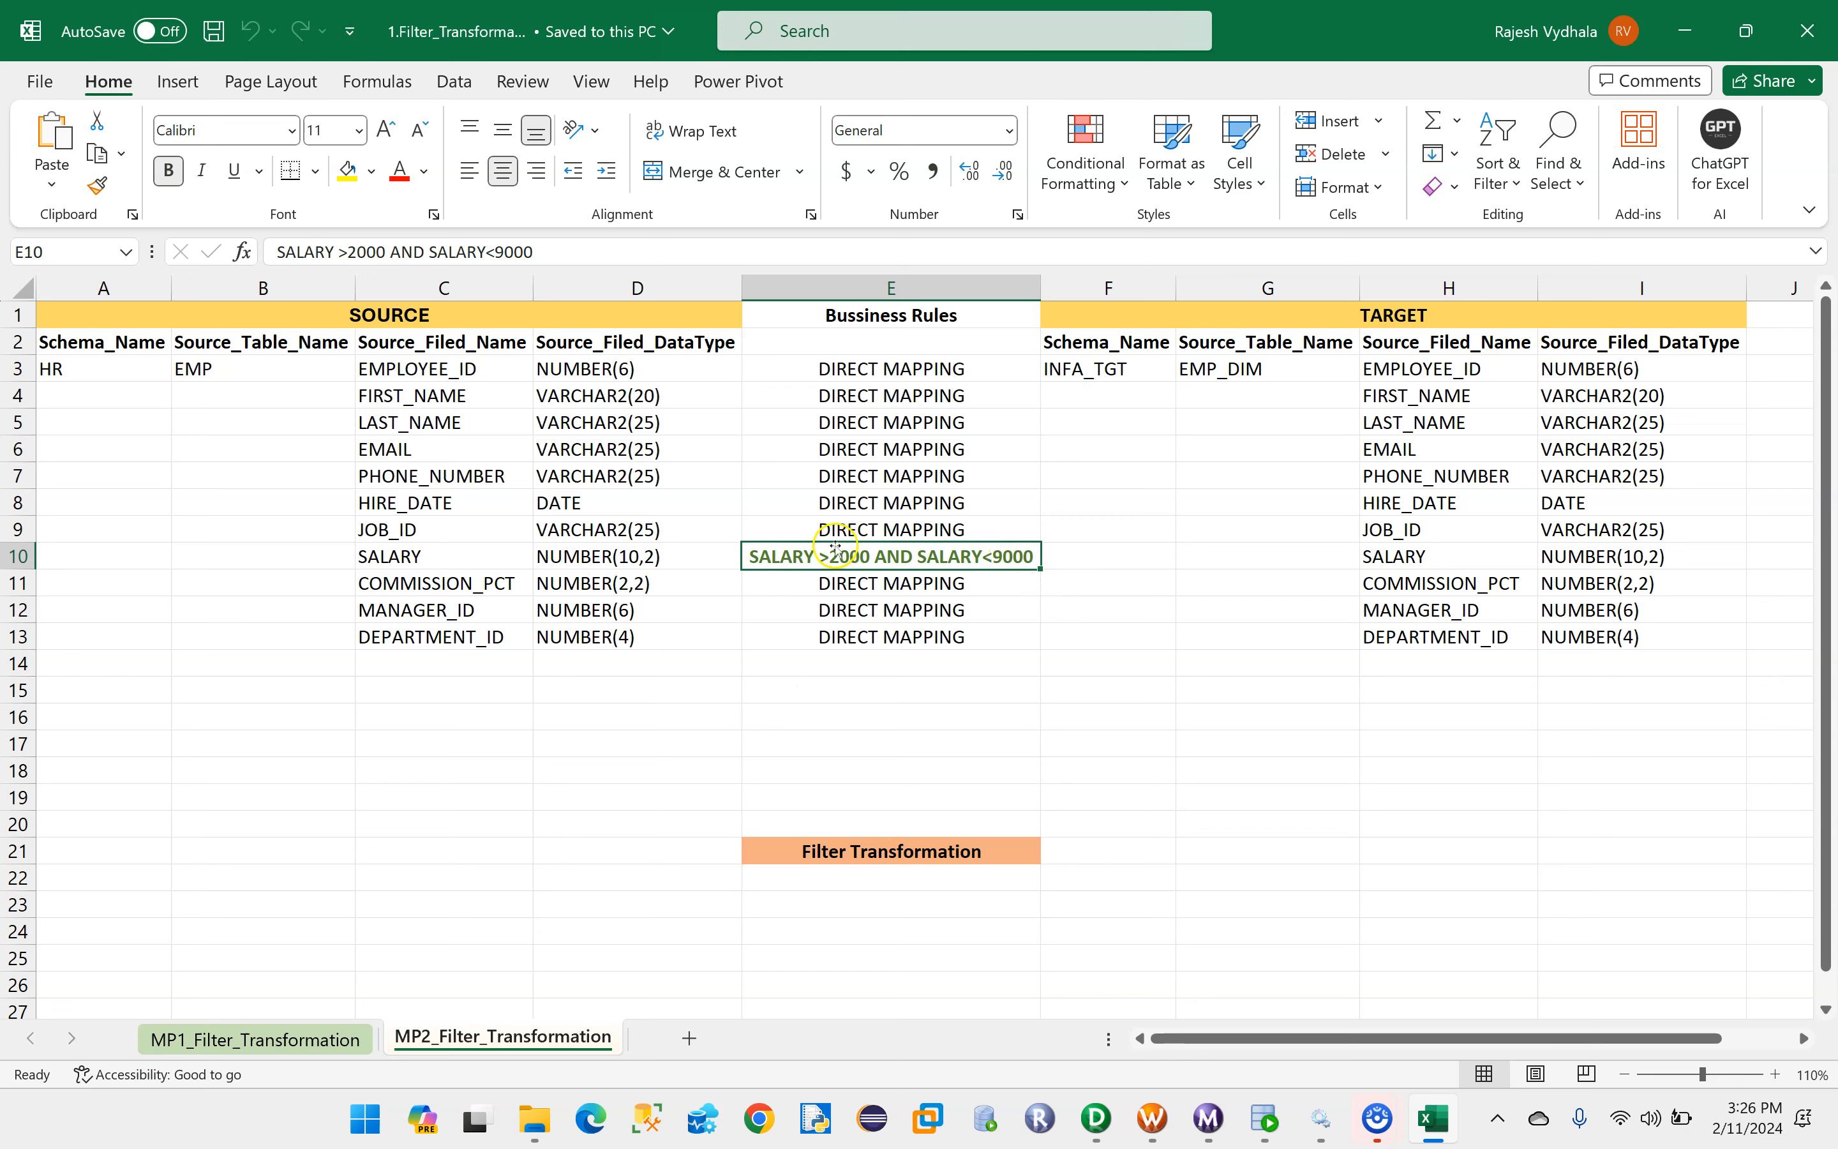
drag(410, 369, 566, 637)
drag(1219, 368, 1589, 638)
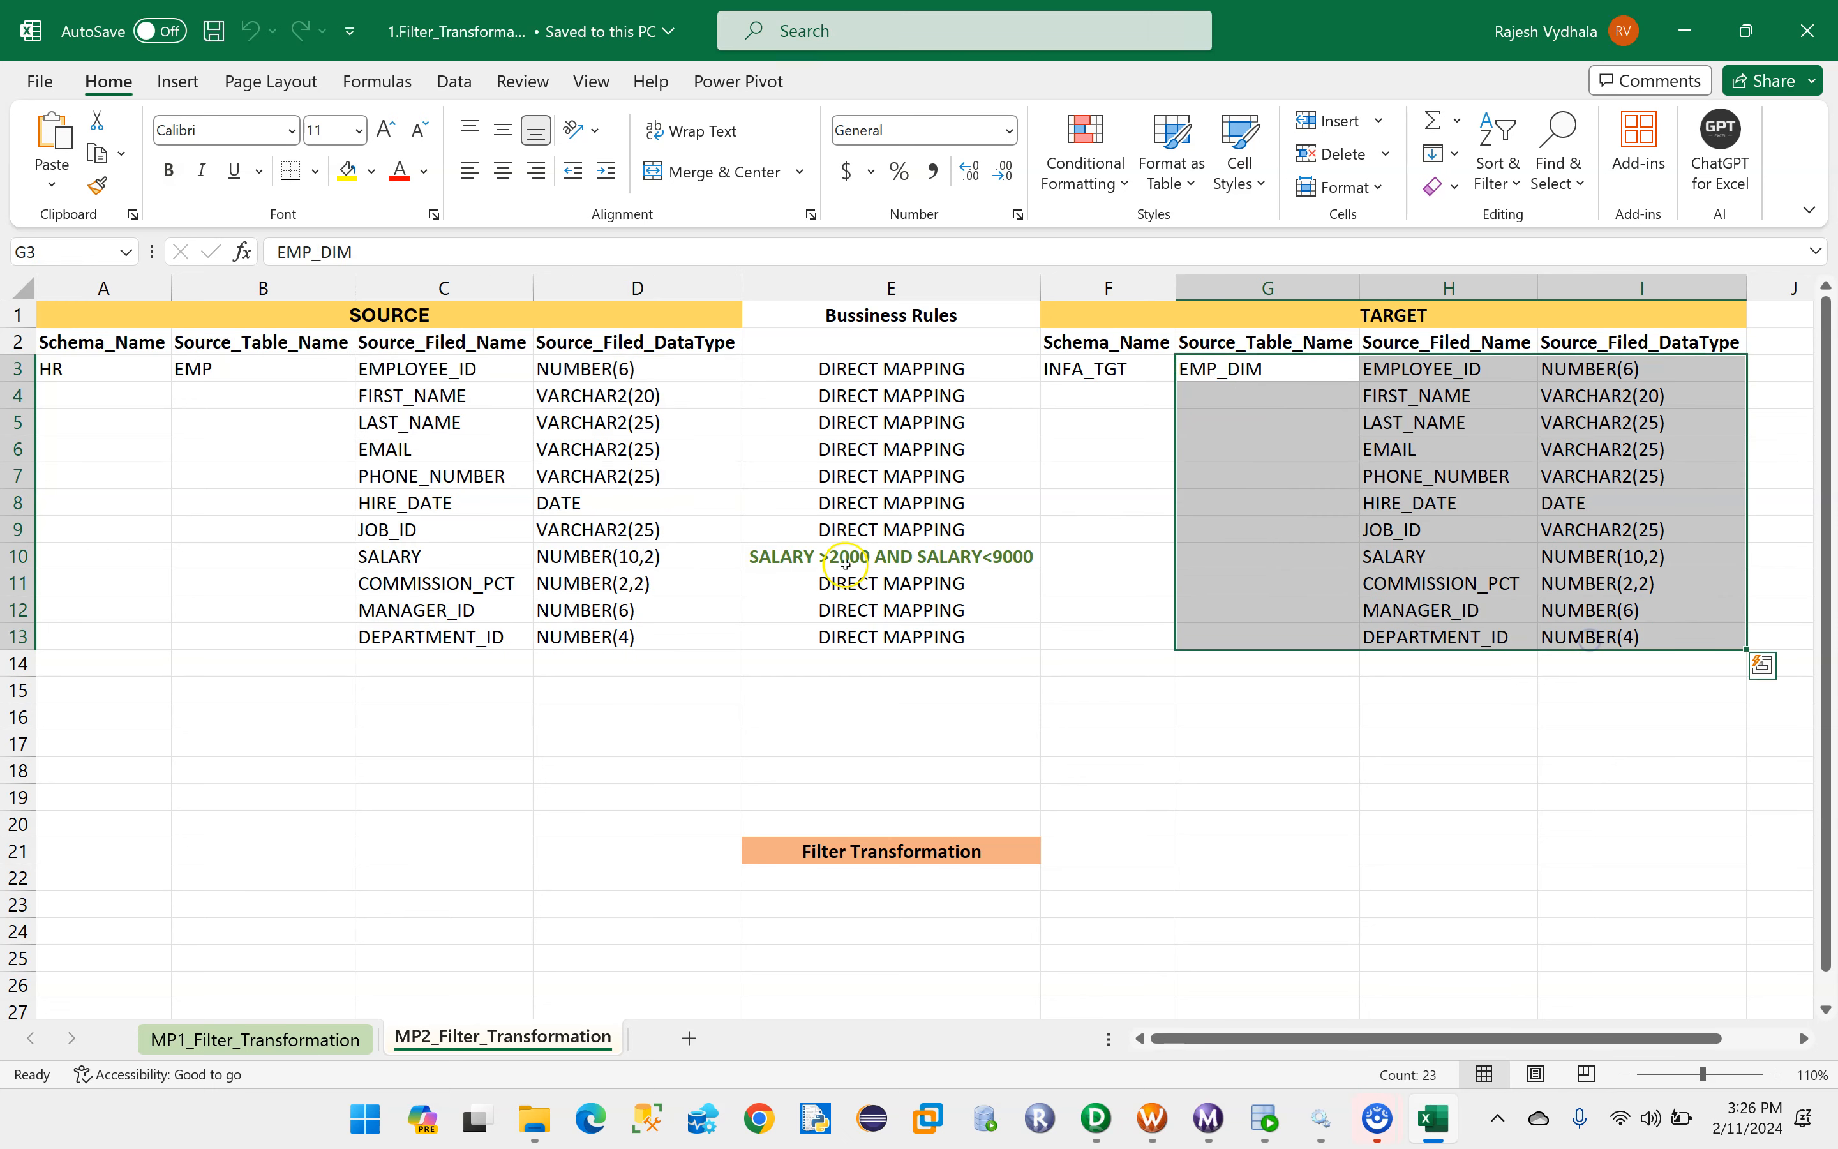
click(786, 558)
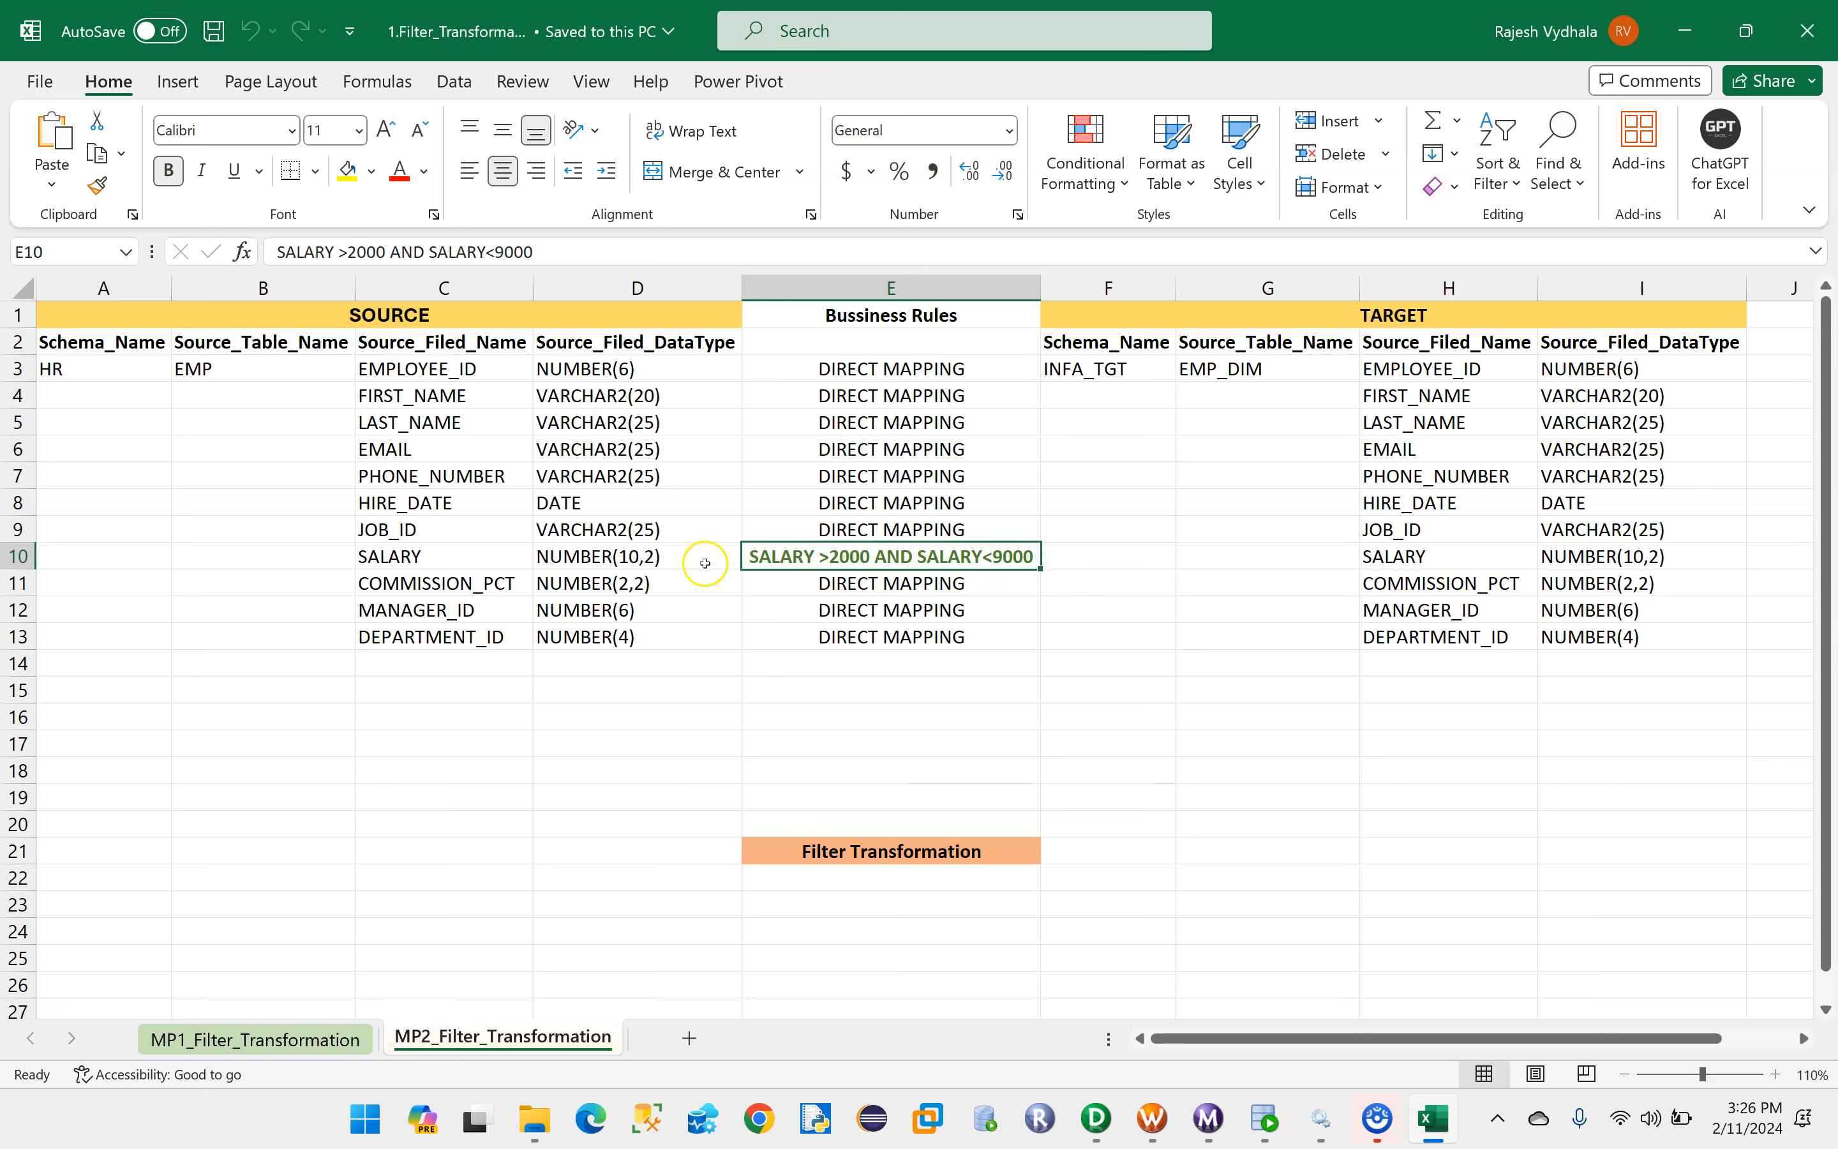
- Switch to PowerCenter Designer, widen the repository navigator, and clear DEPT_DIM from the Target Designer workspace
click(1092, 1126)
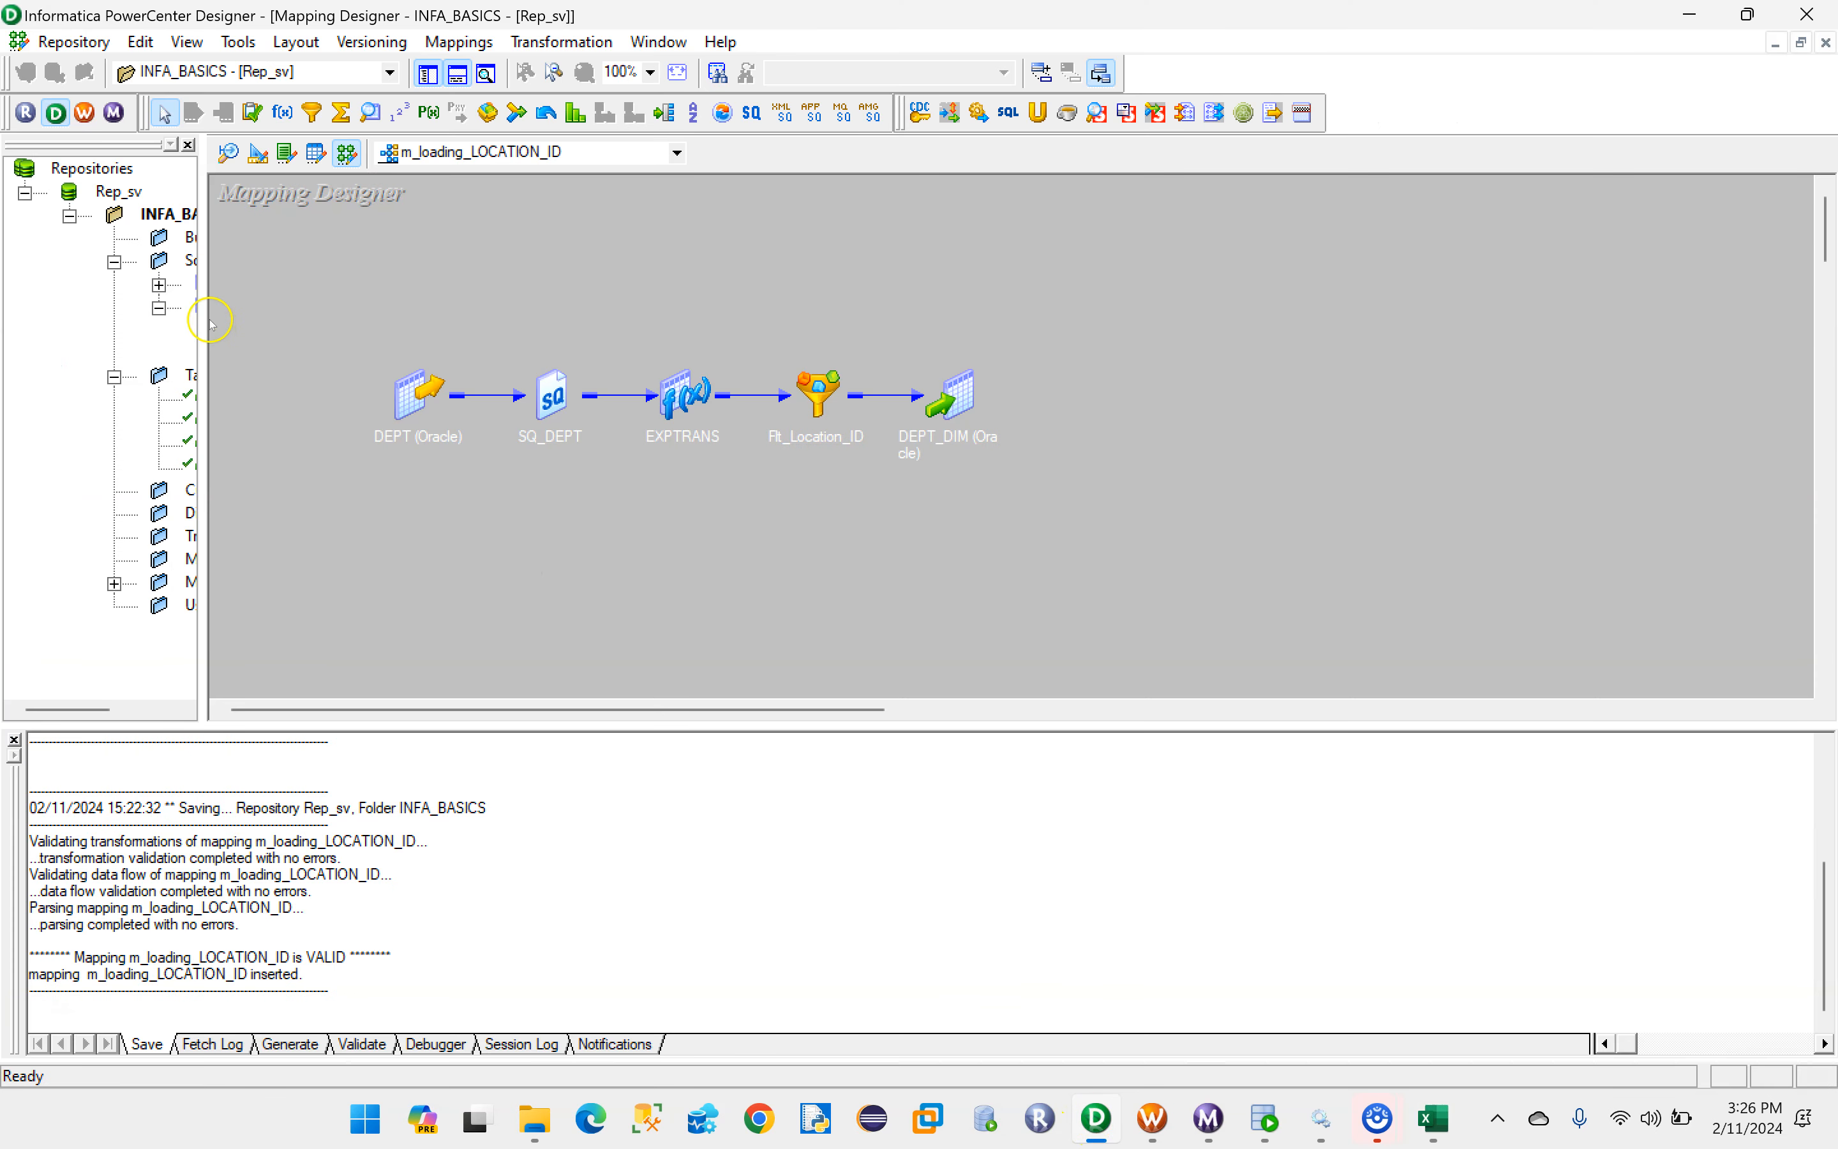
drag(208, 319, 495, 328)
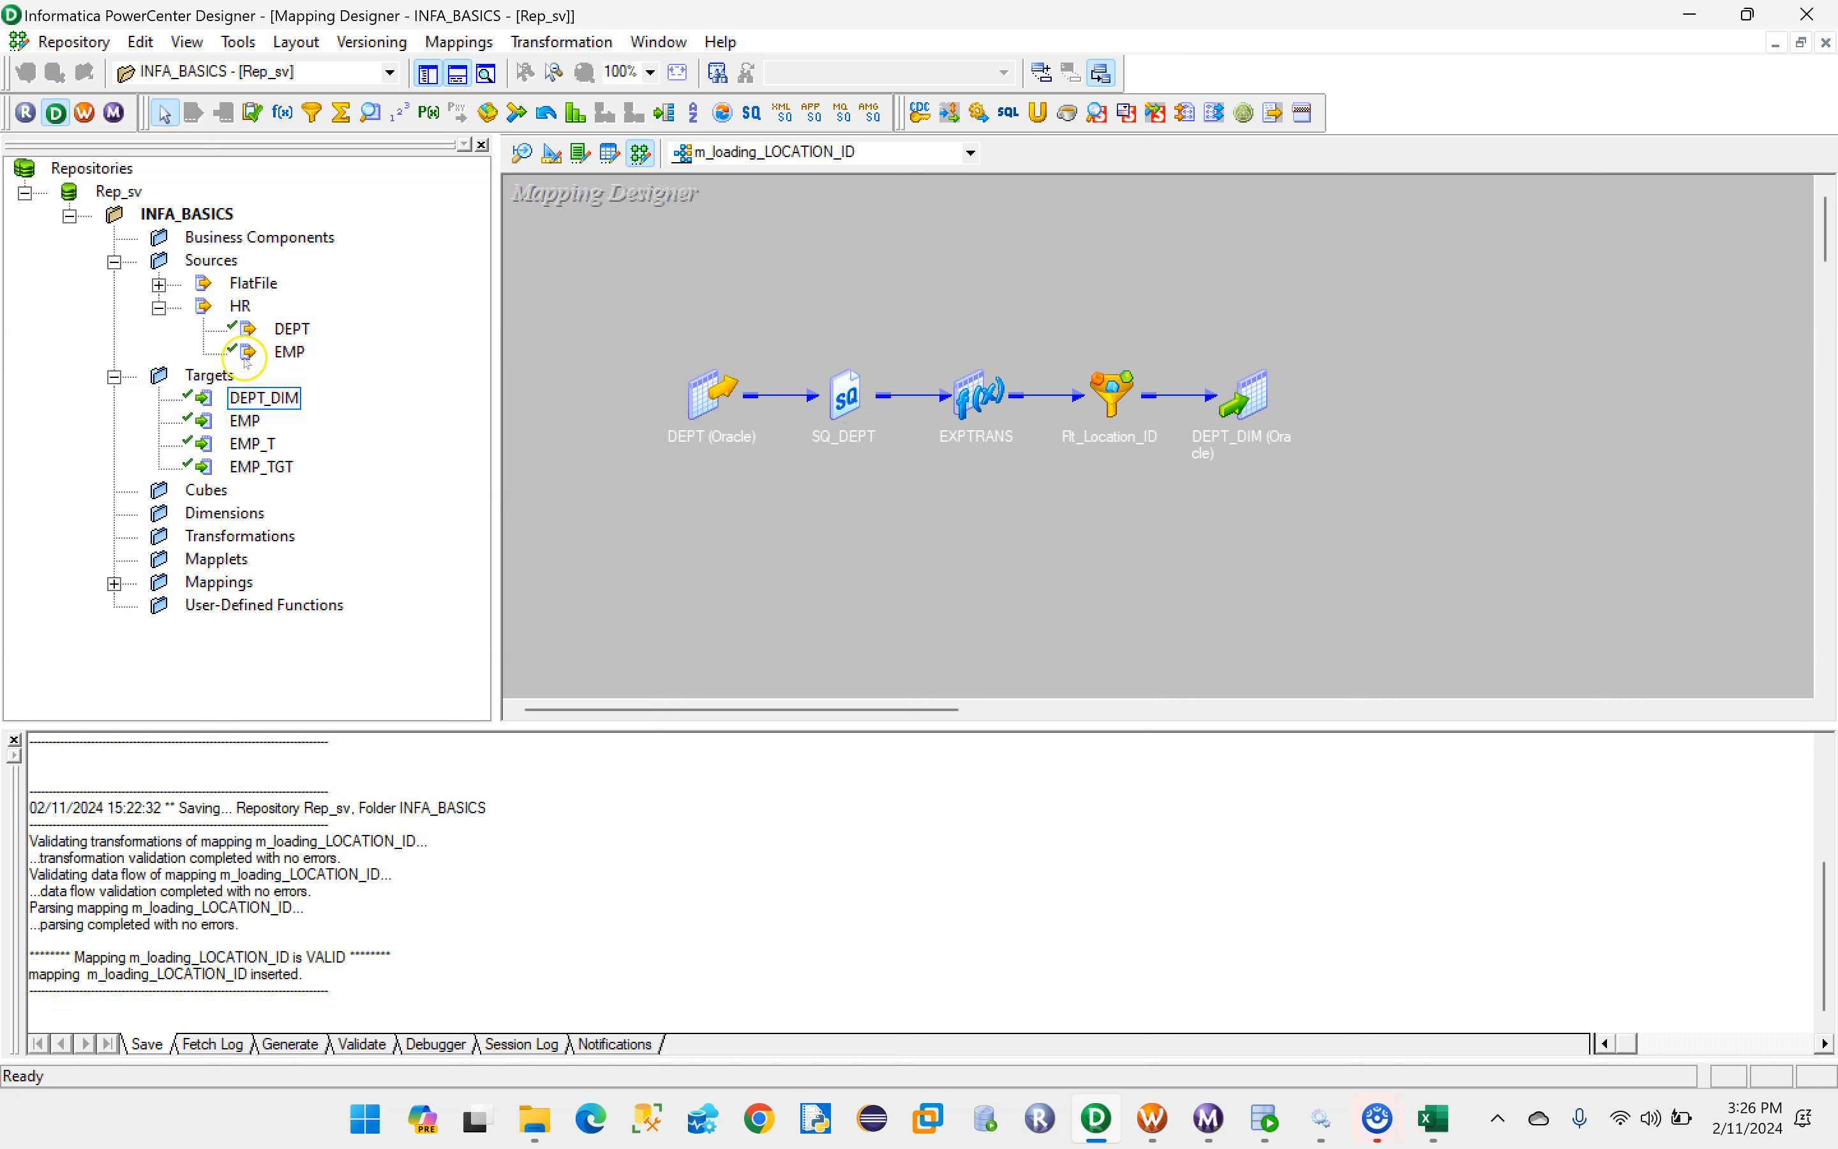
click(273, 351)
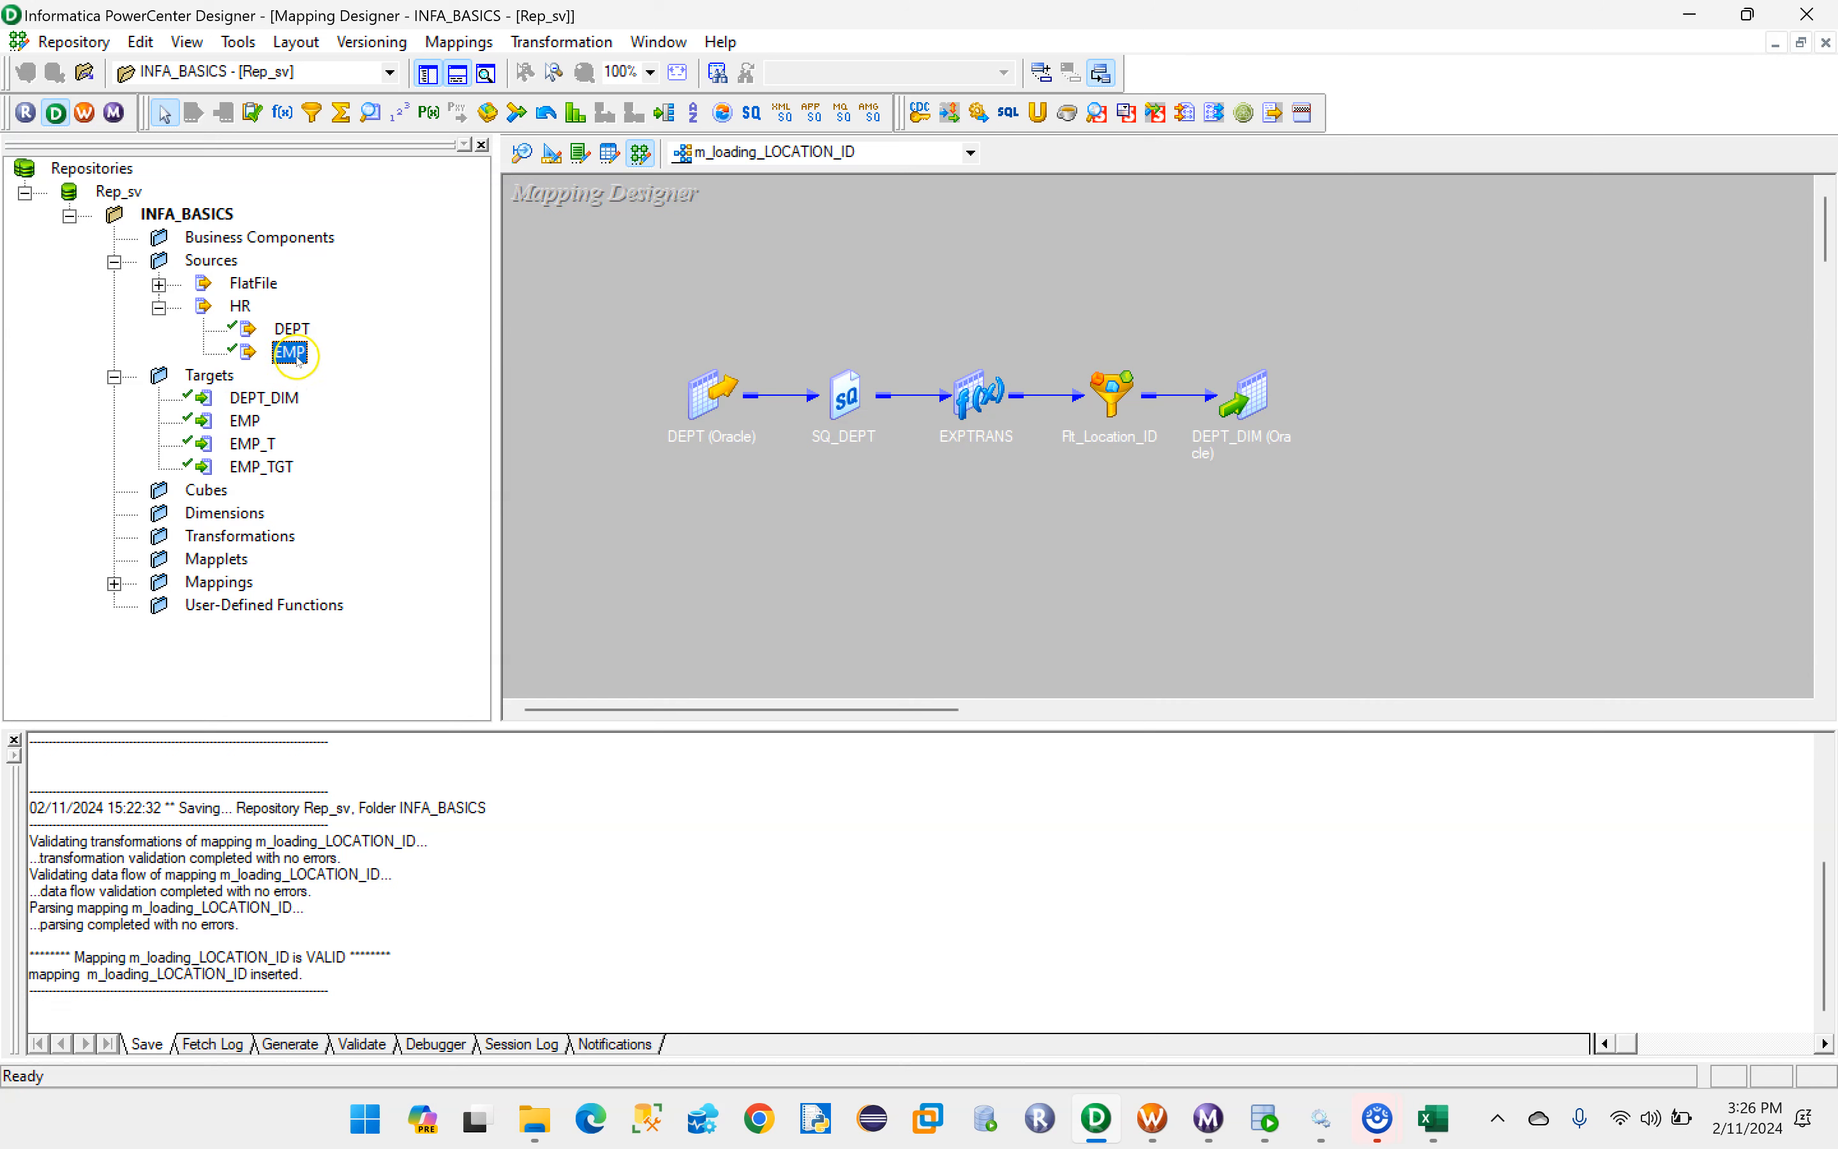
click(552, 155)
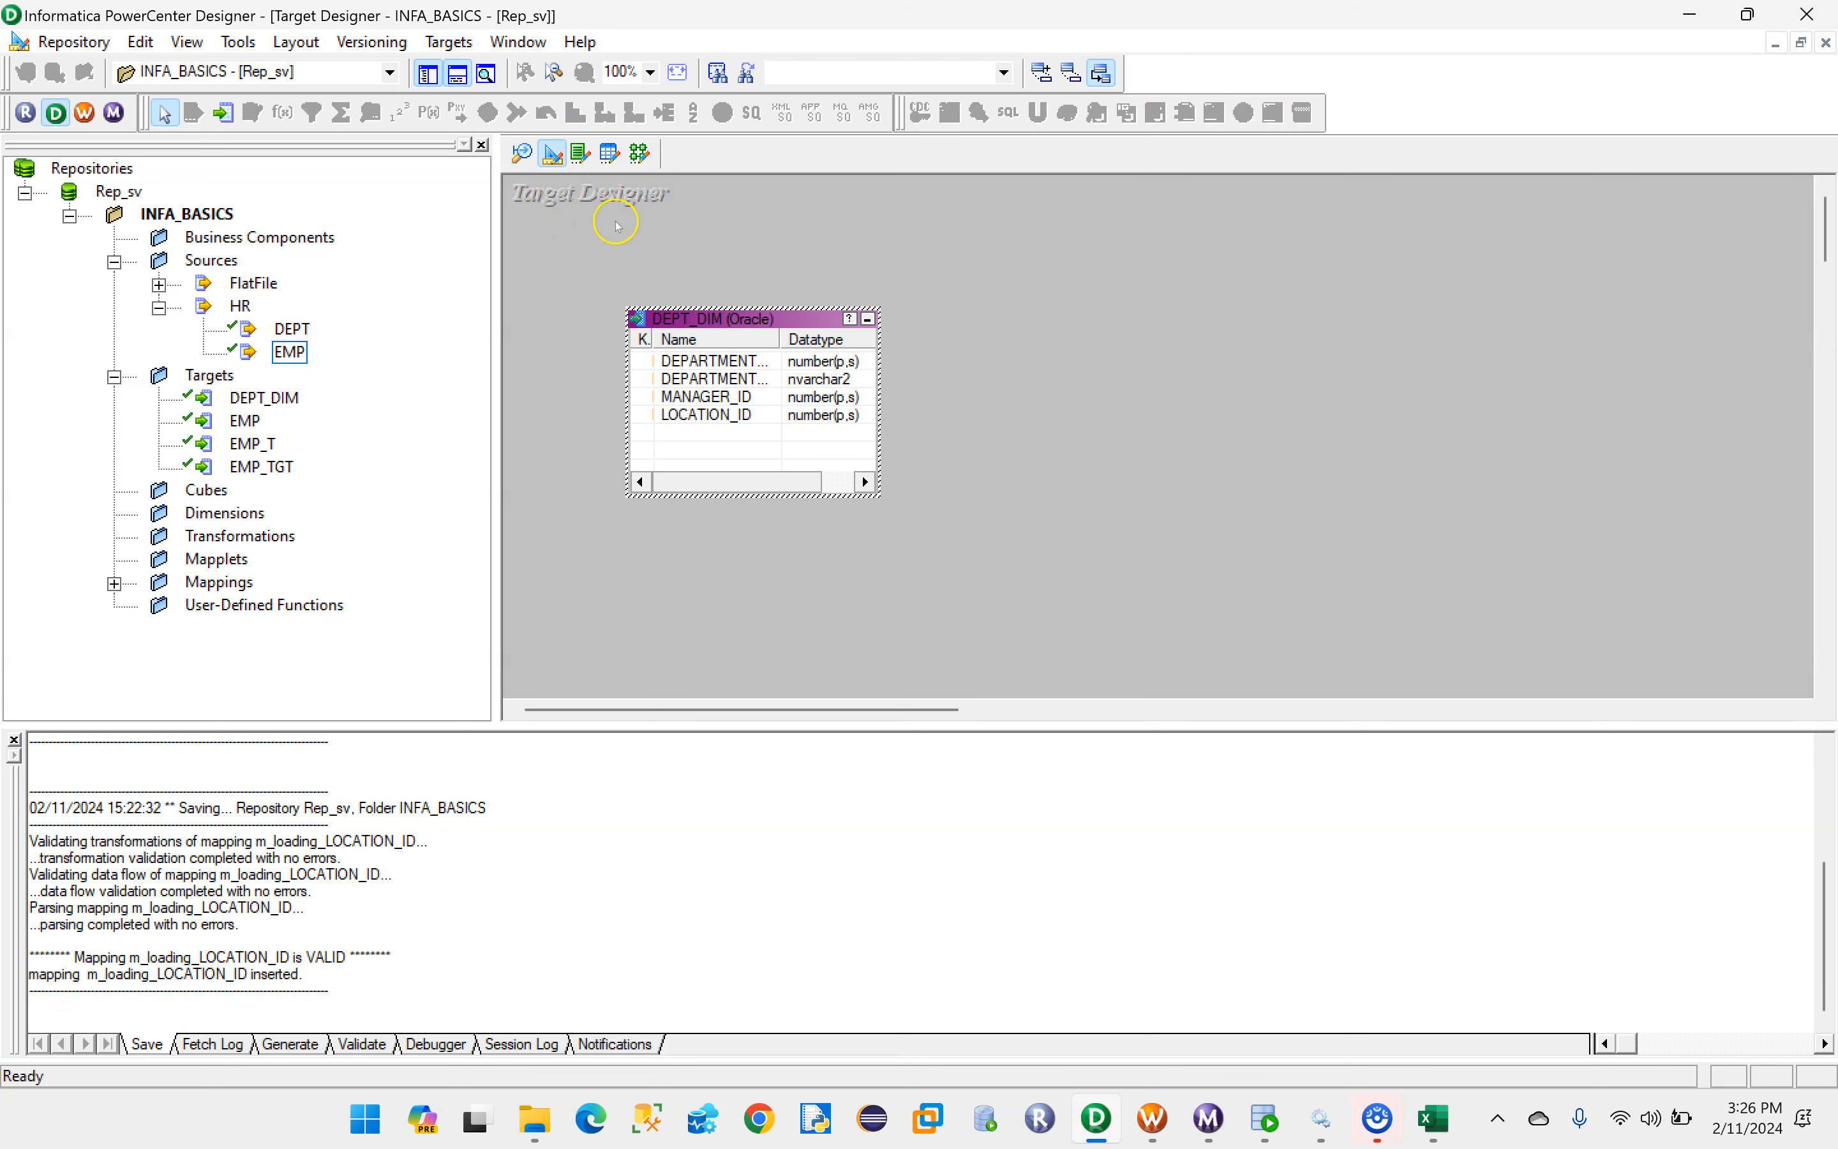
right_click(1137, 266)
click(1186, 300)
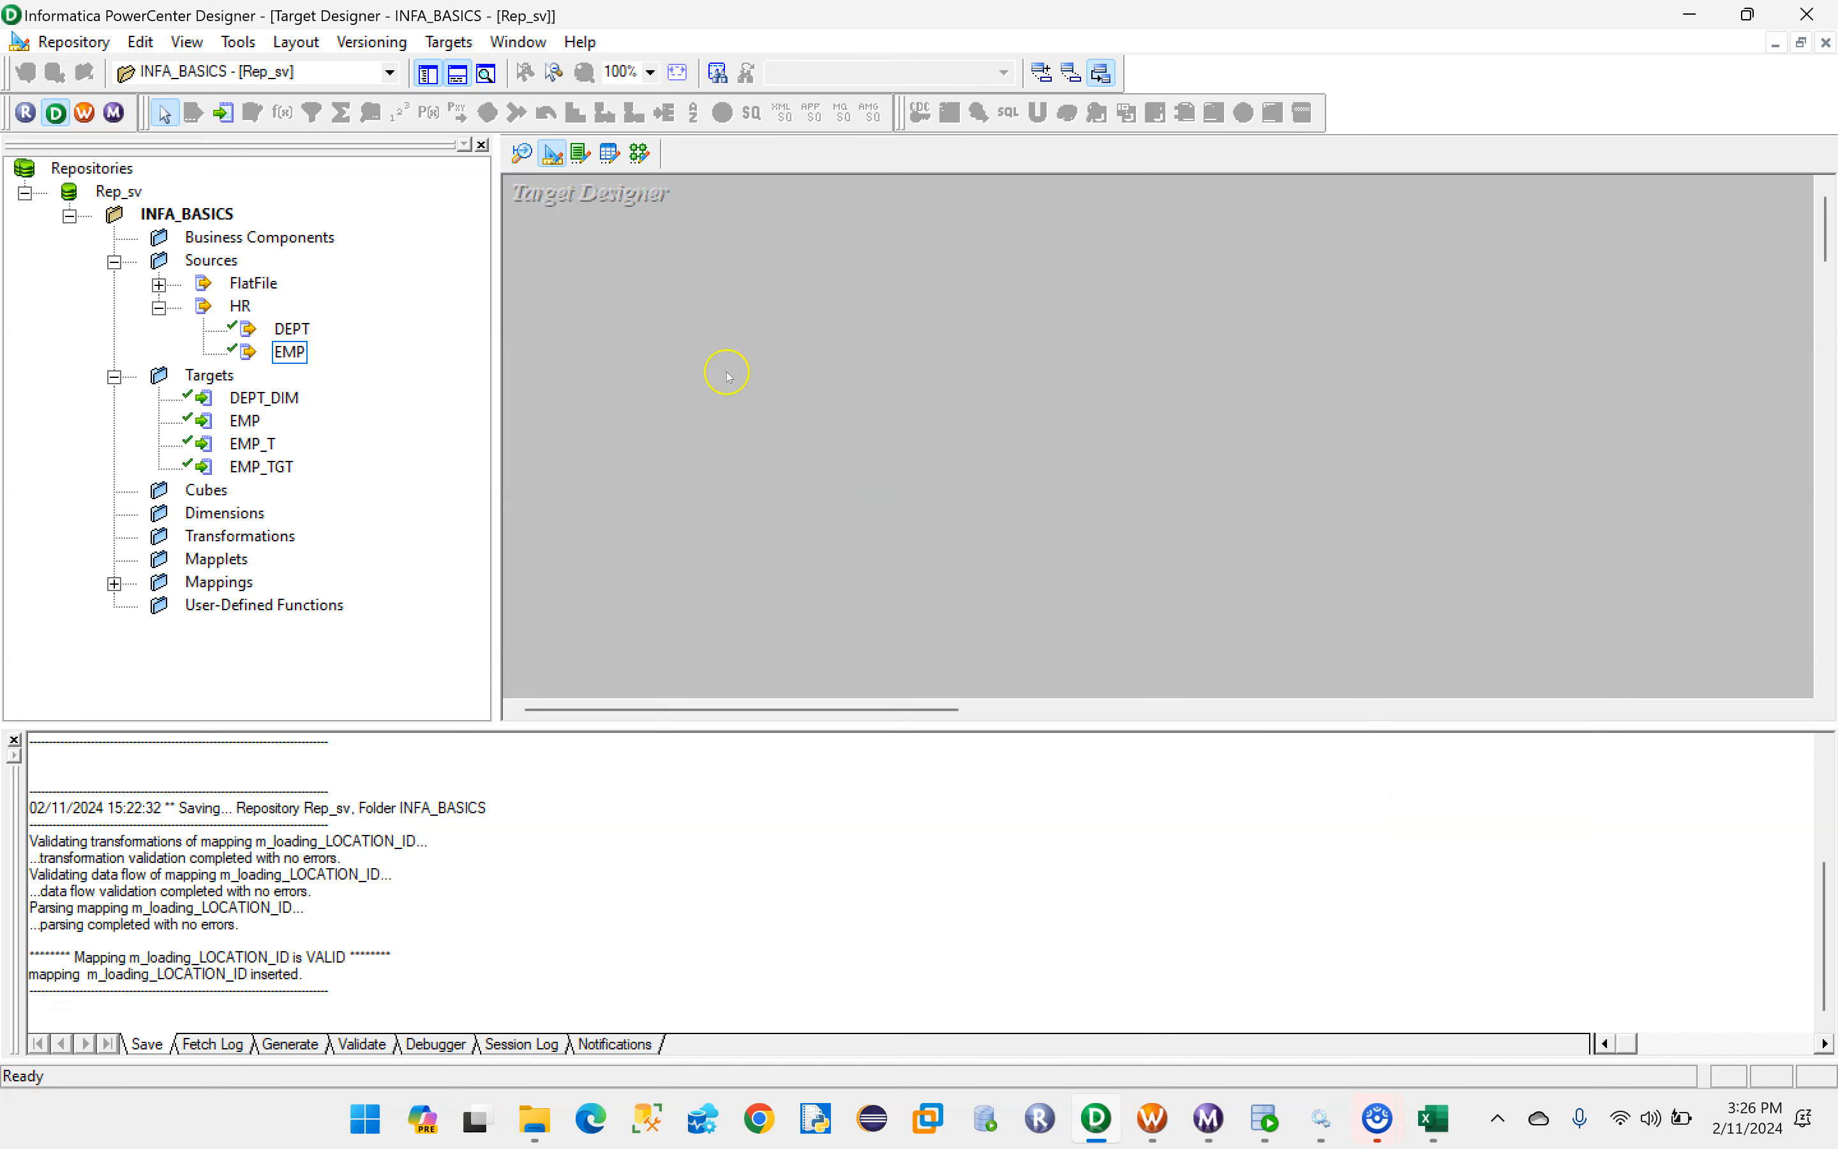
- Create a target definition from the HR EMP source, name it EMP_DIM, and place it higher in the workspace
drag(289, 352, 794, 337)
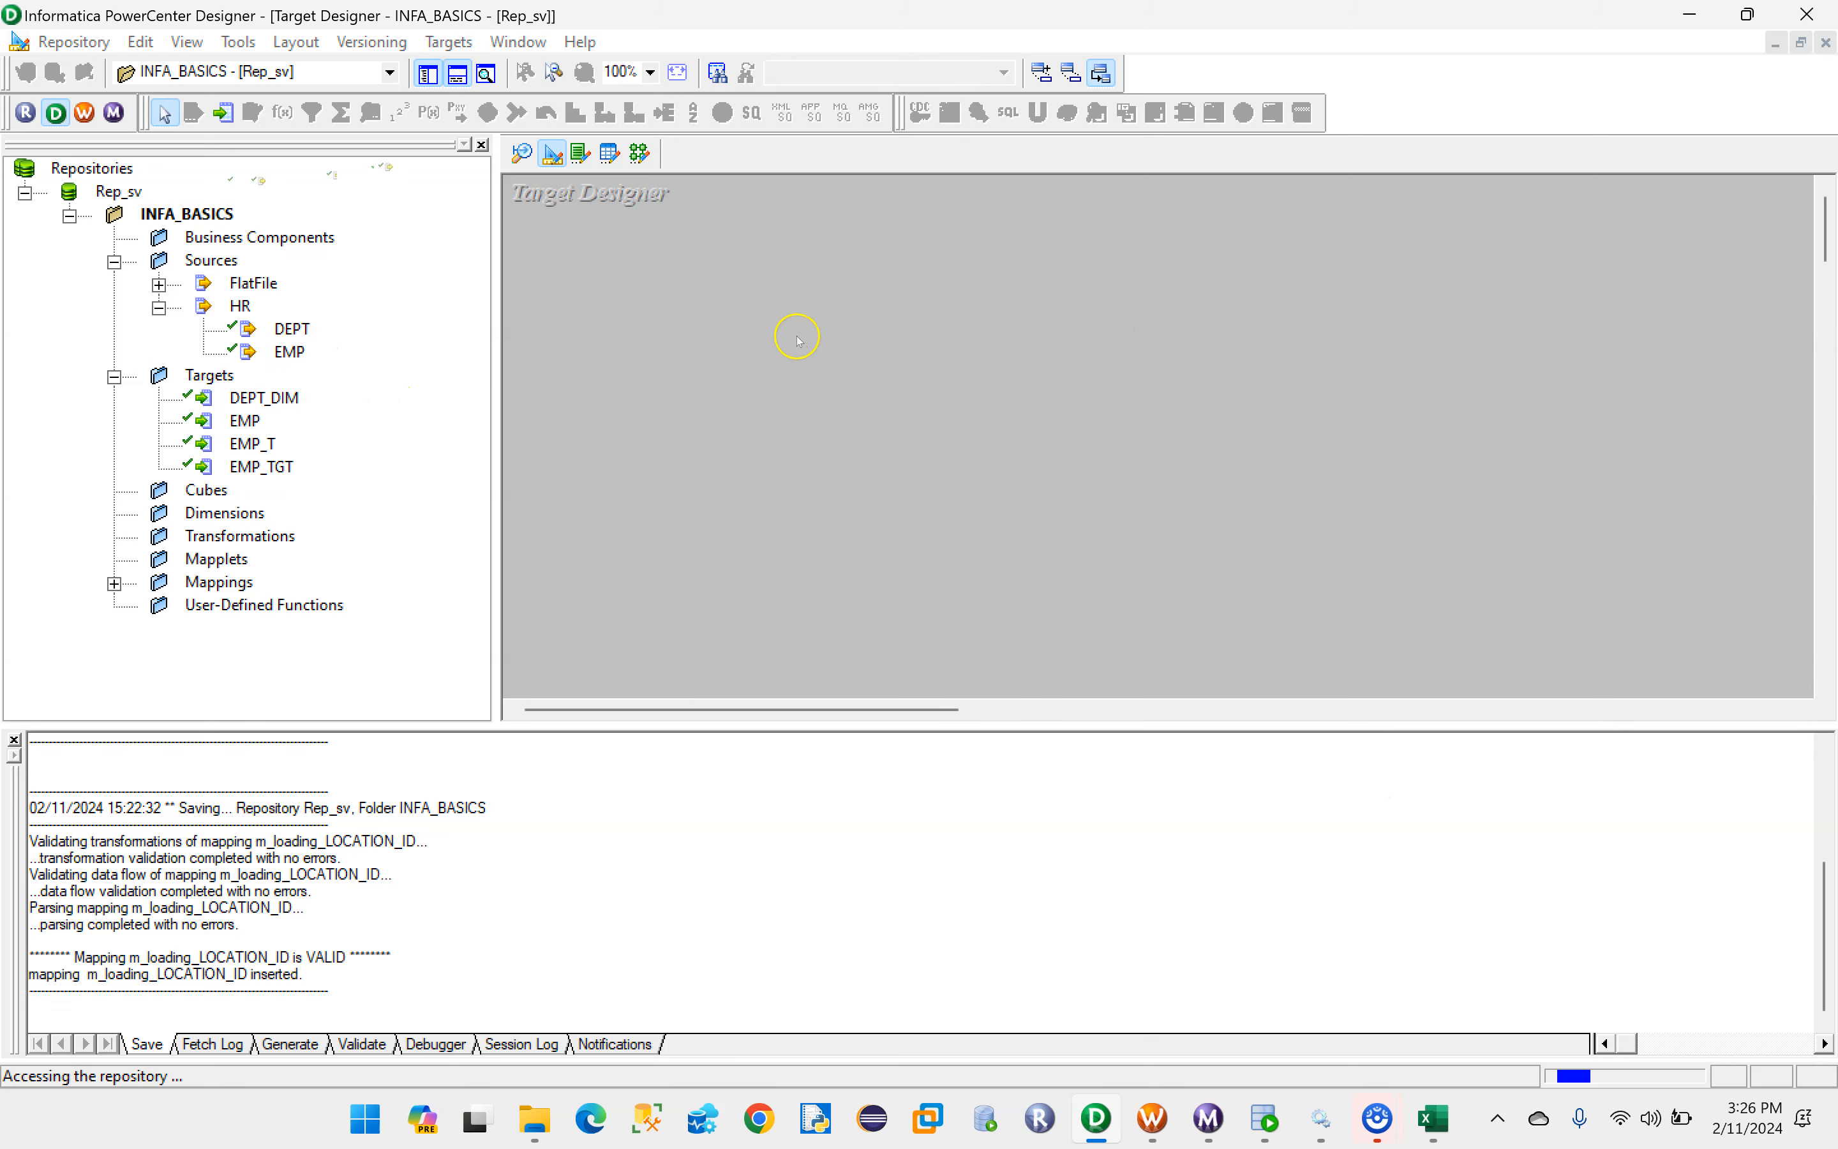
click(1128, 480)
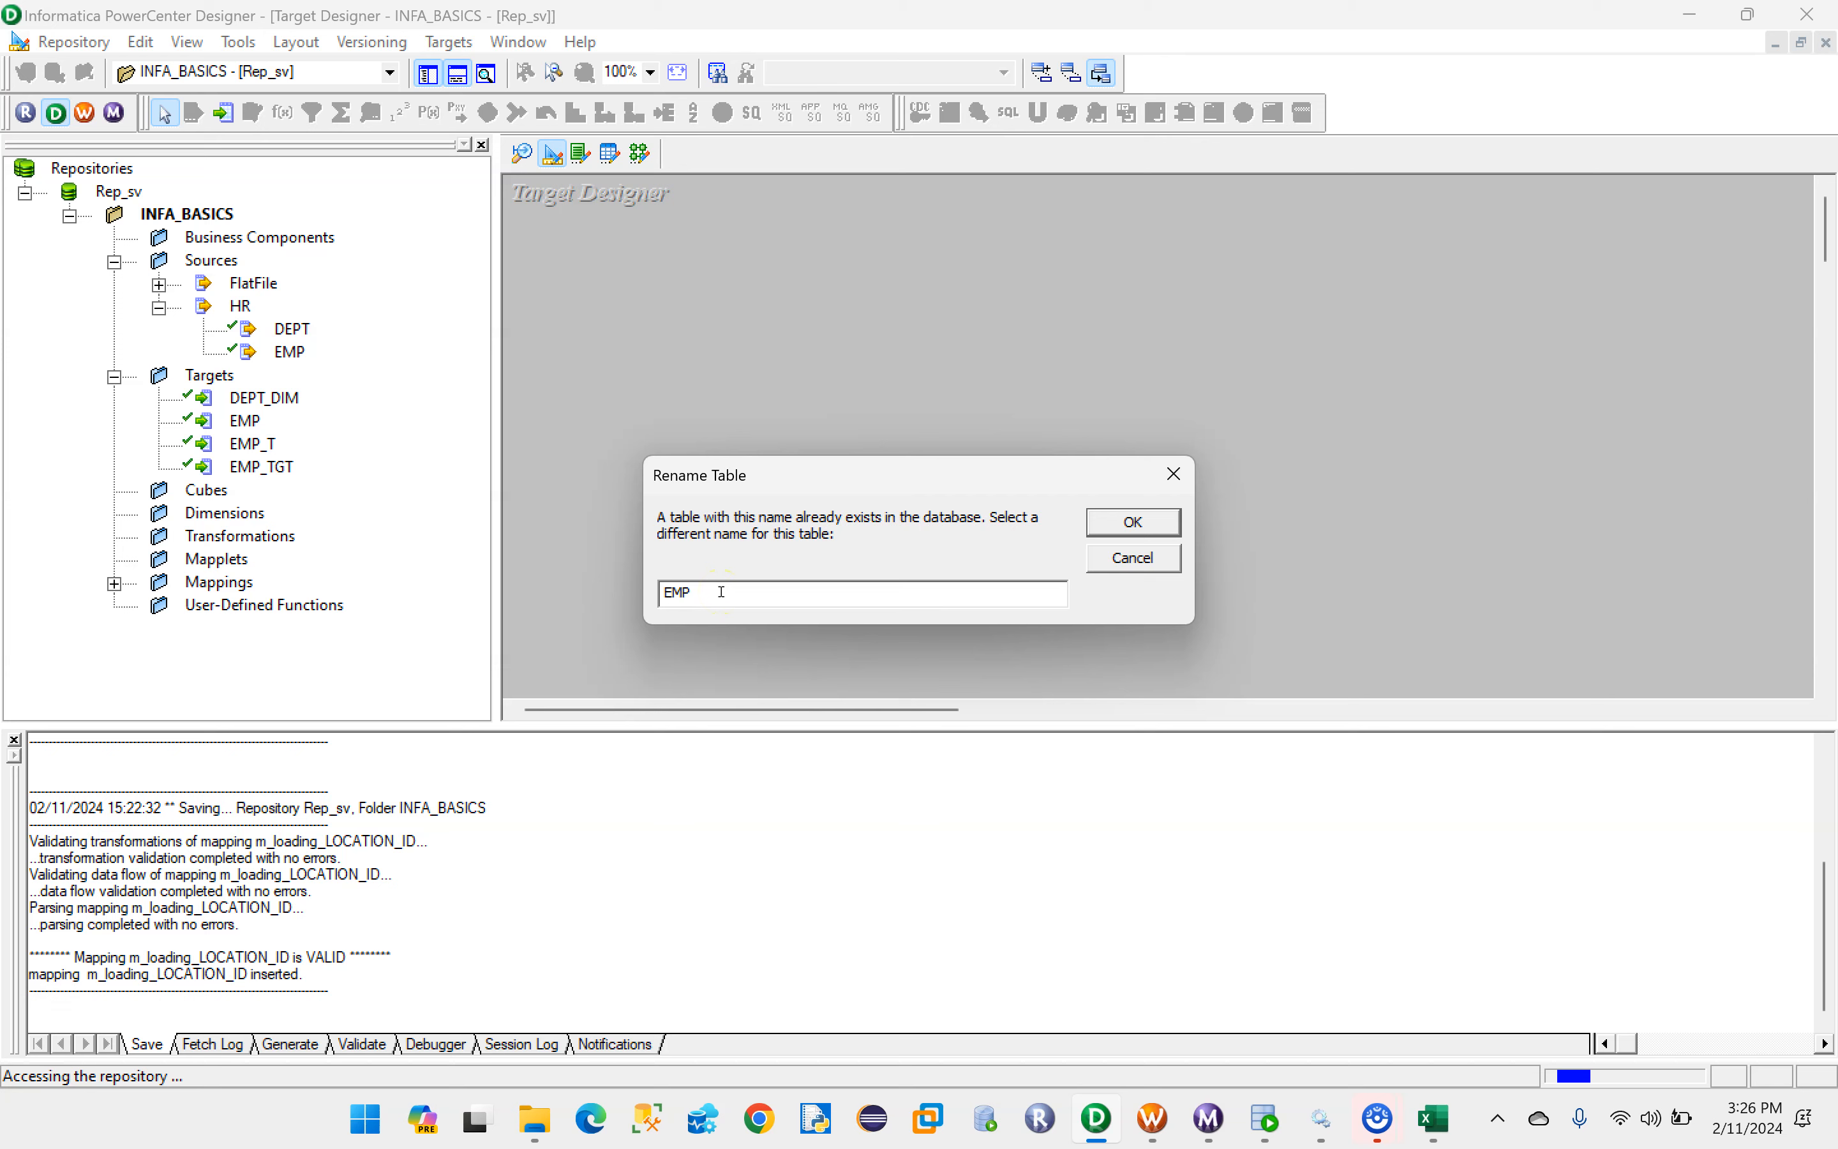
text(_)
key(Caps_Lock)
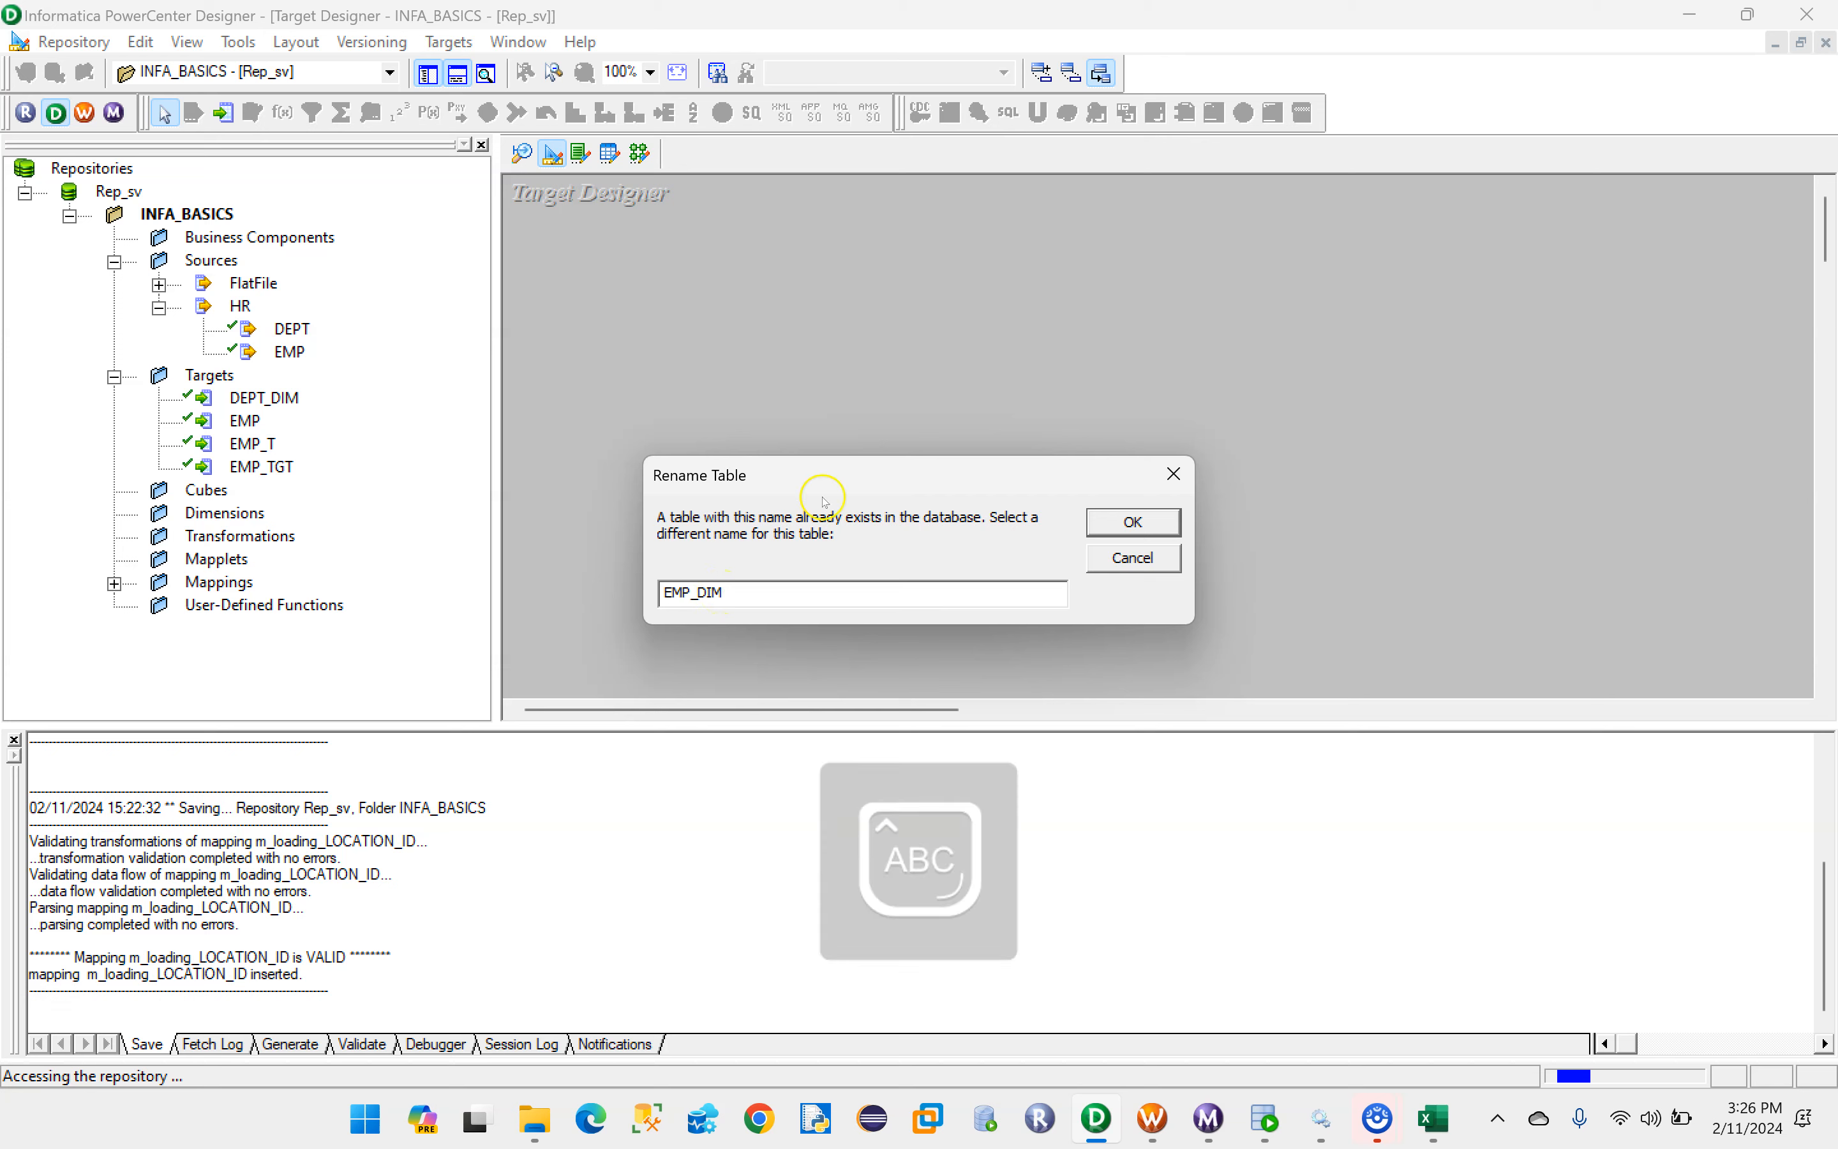
click(1132, 522)
drag(918, 339, 876, 251)
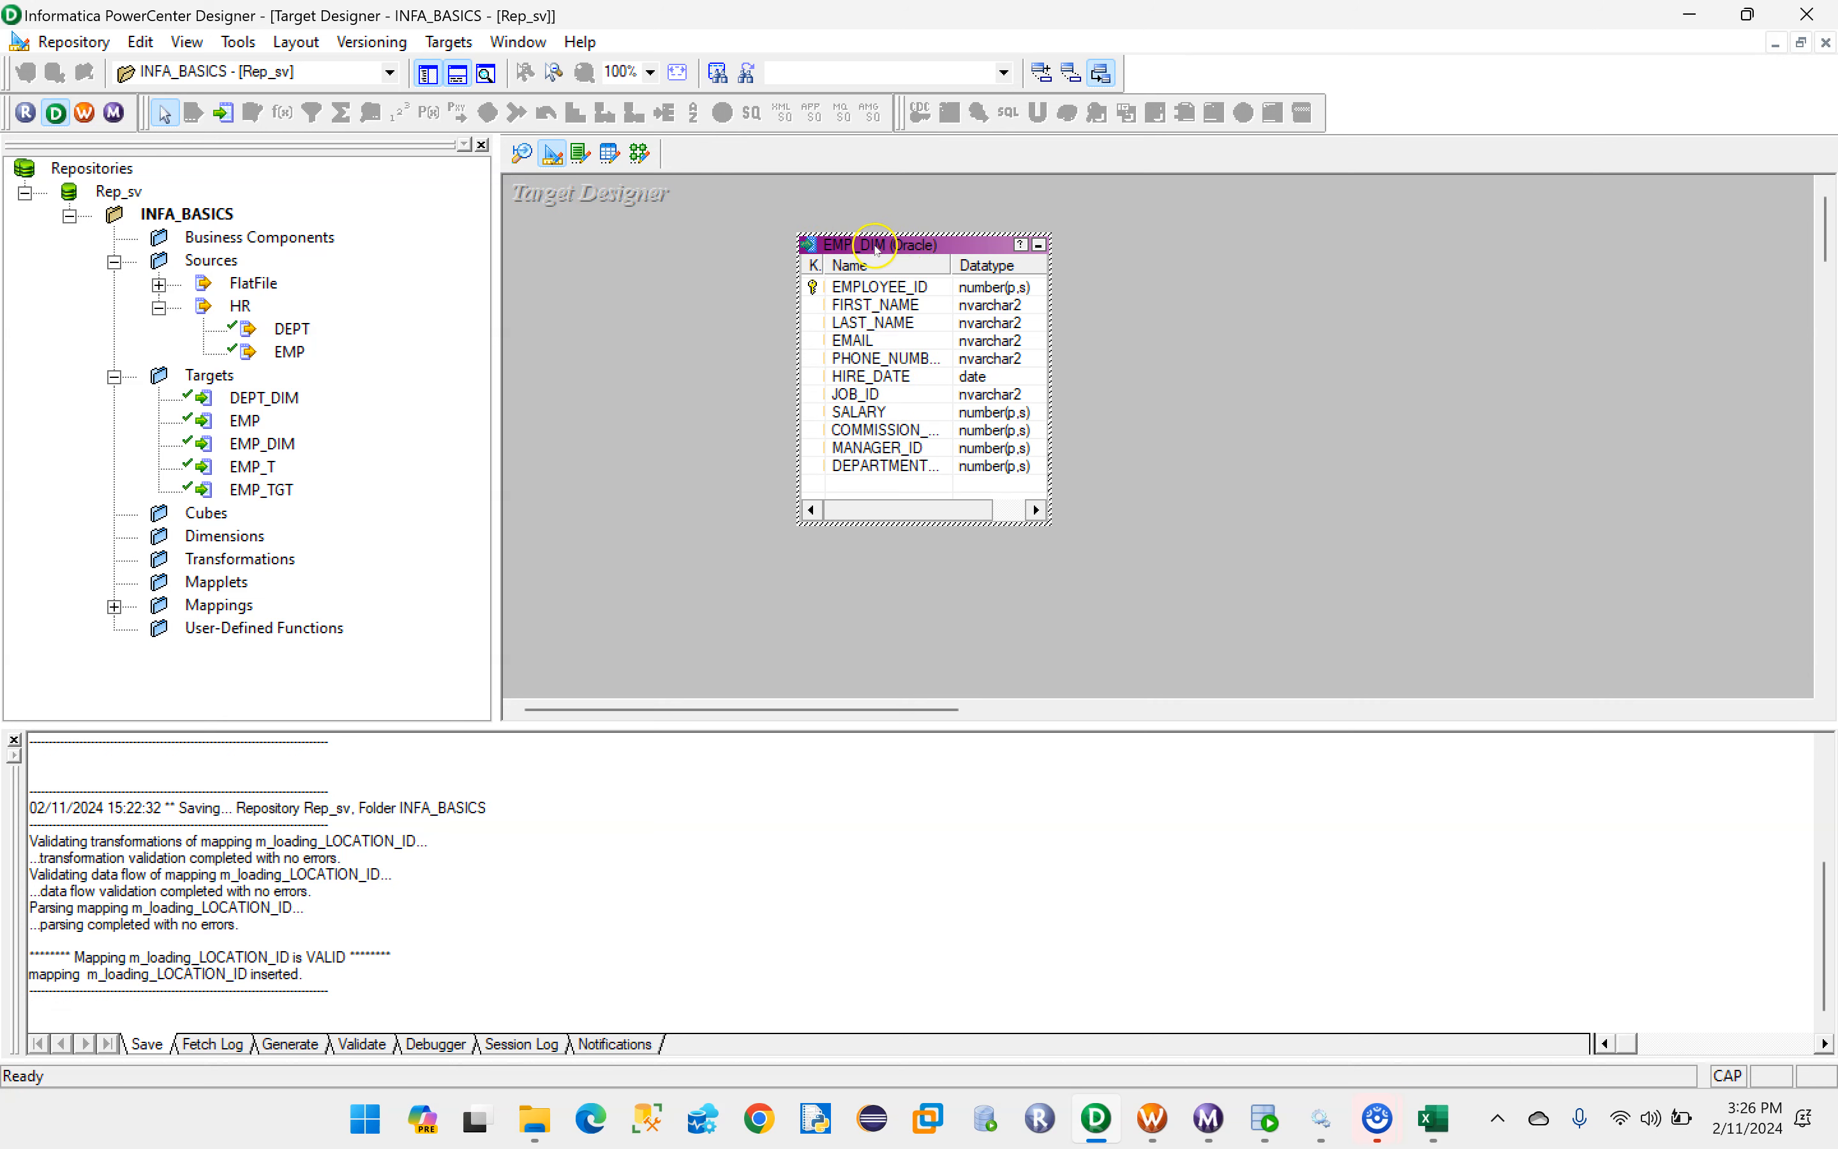
- Set the EMPLOYEE_ID column of EMP_DIM to NOT A KEY and move the table toward the workspace's left side
double_click(875, 247)
click(714, 318)
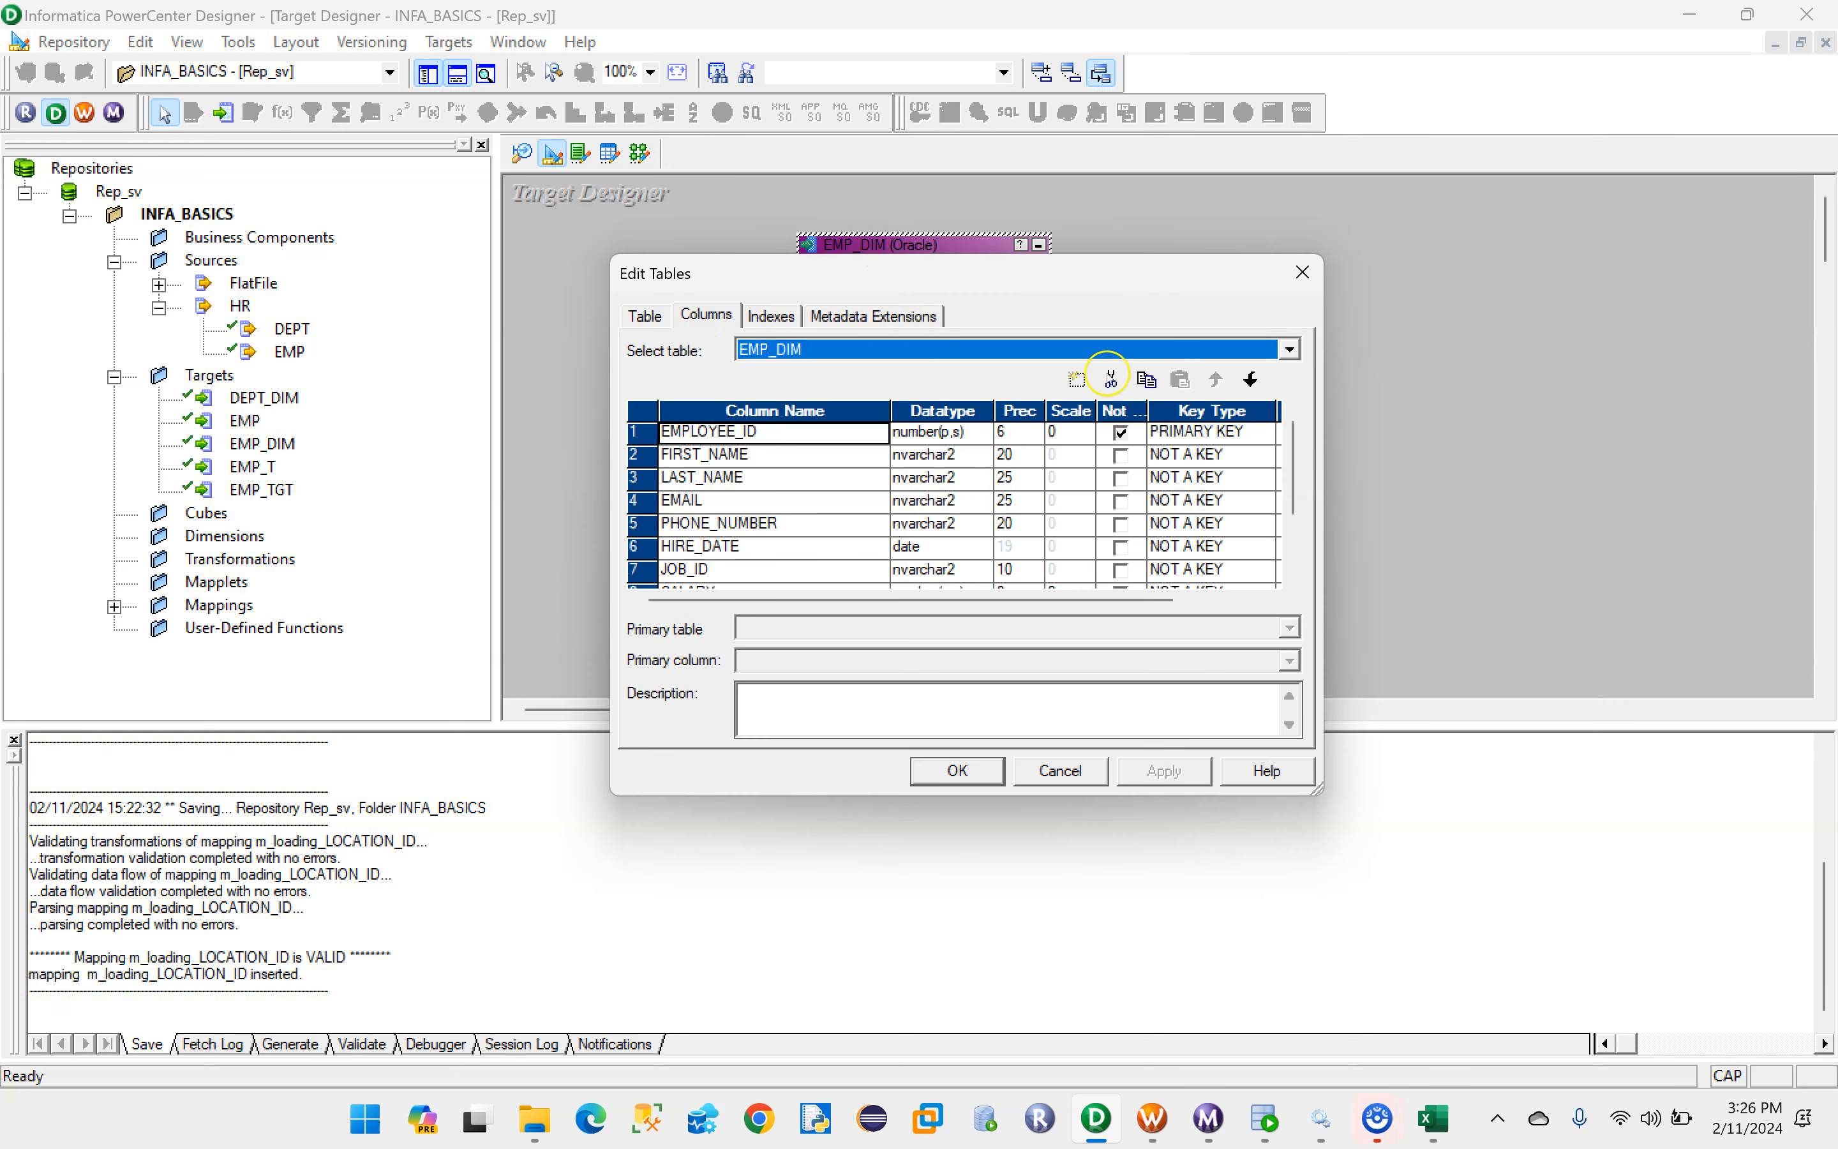
click(1214, 432)
click(1214, 456)
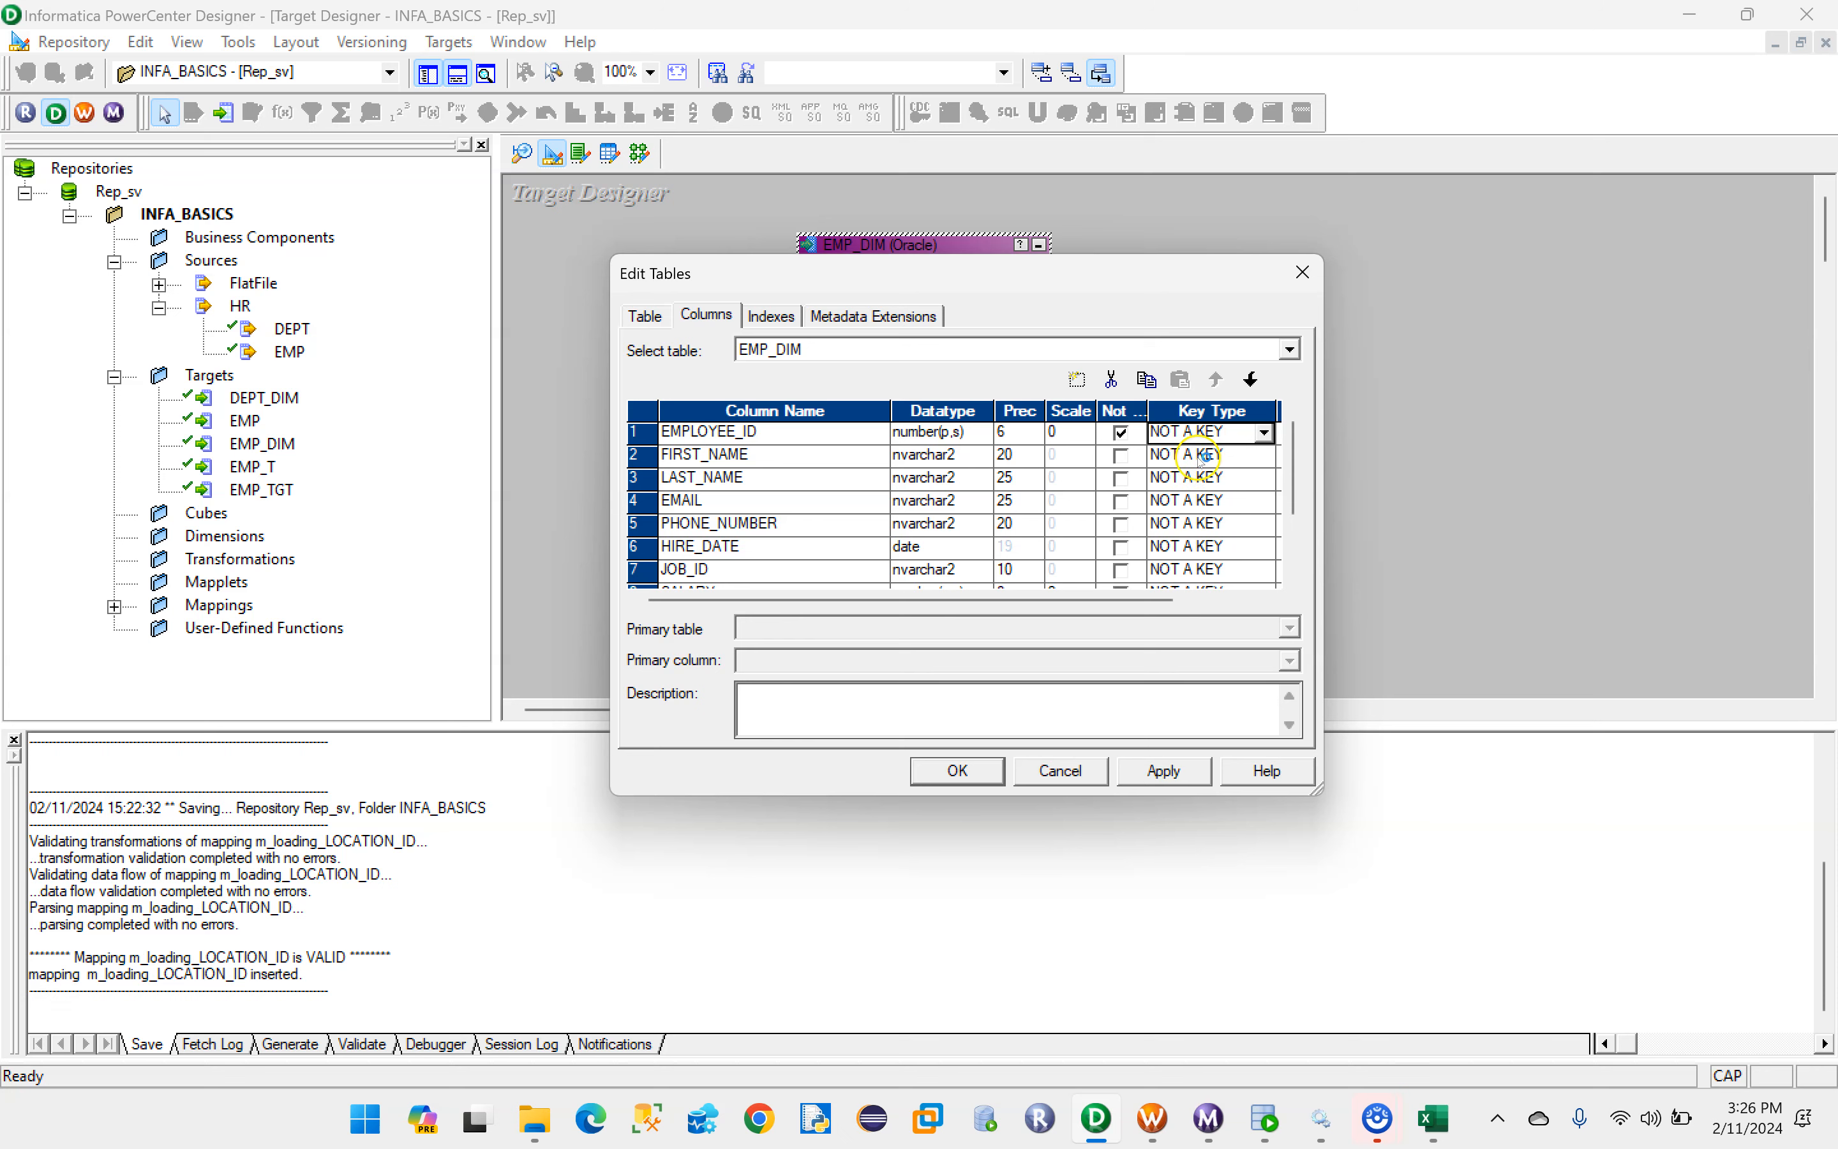
click(958, 770)
drag(890, 240, 729, 242)
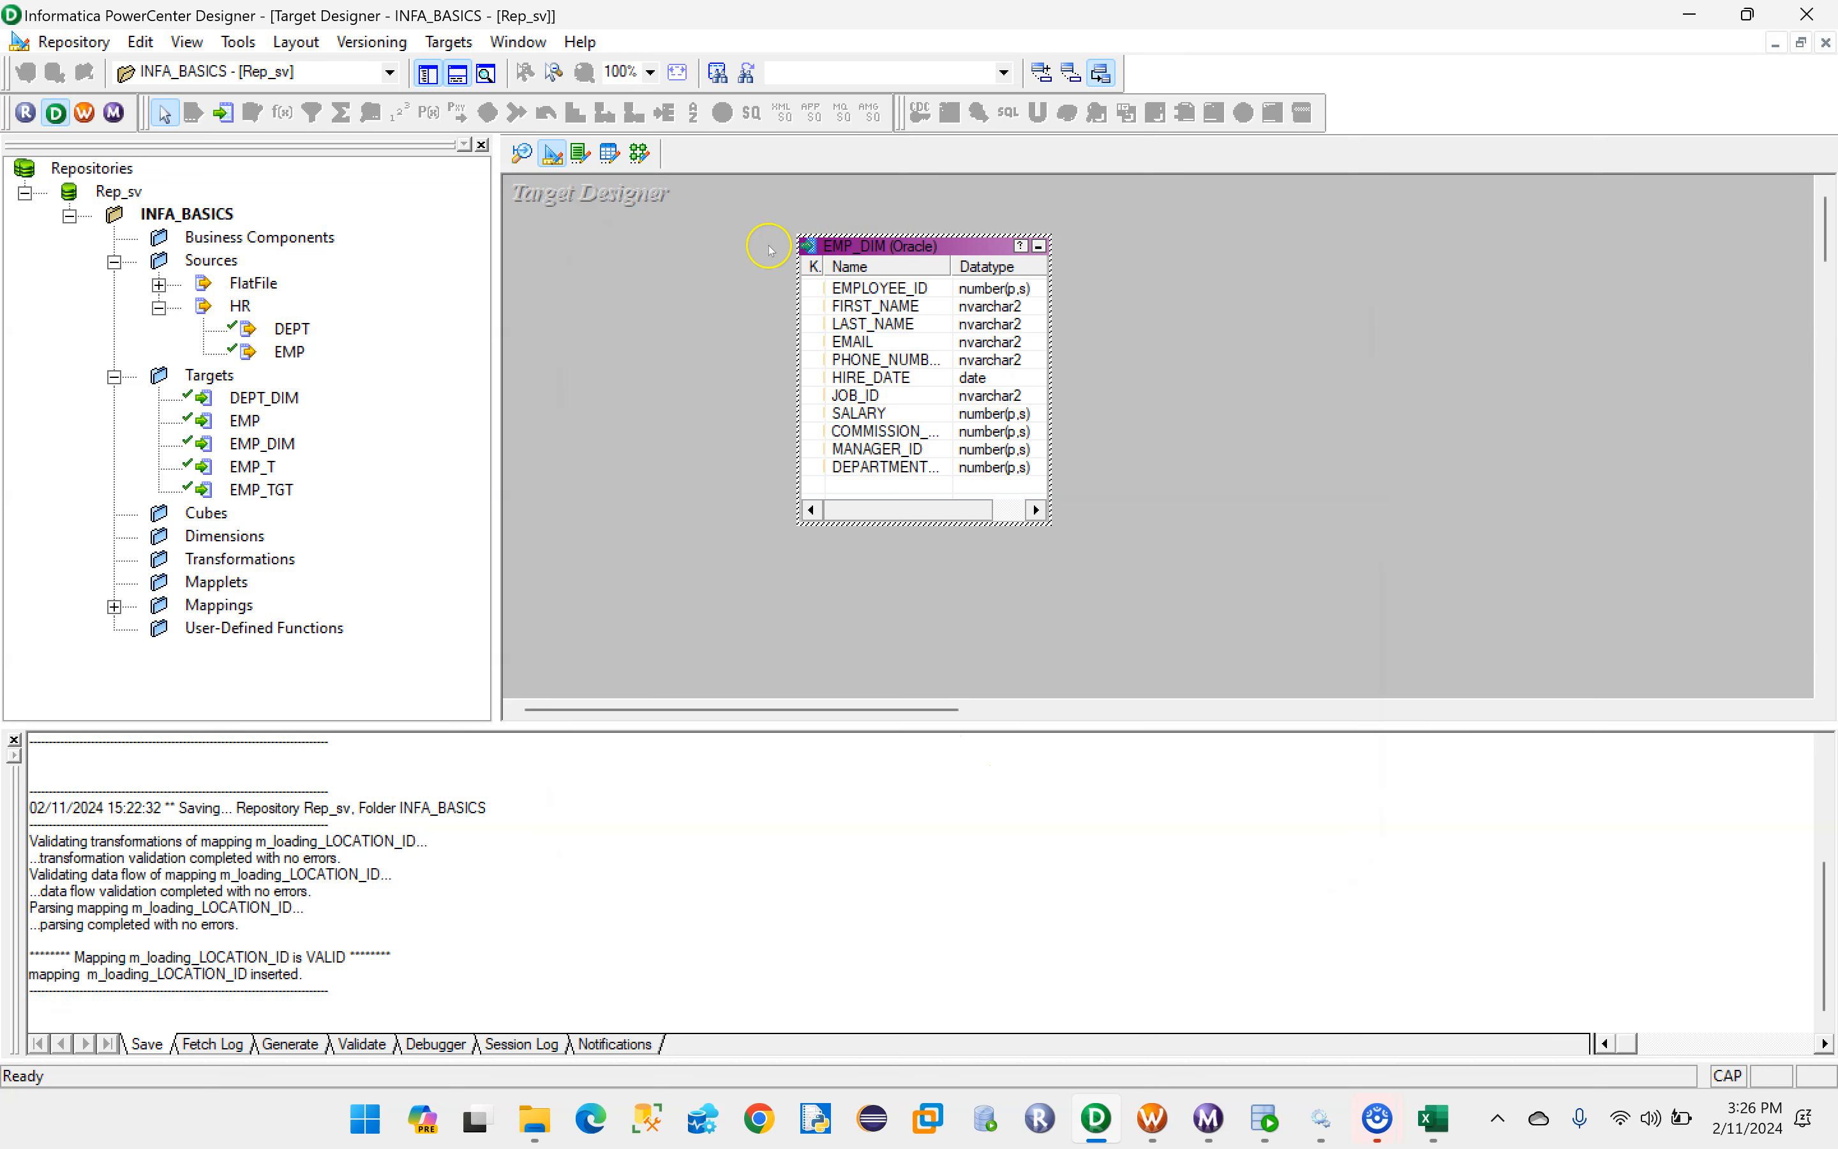
drag(874, 244, 672, 250)
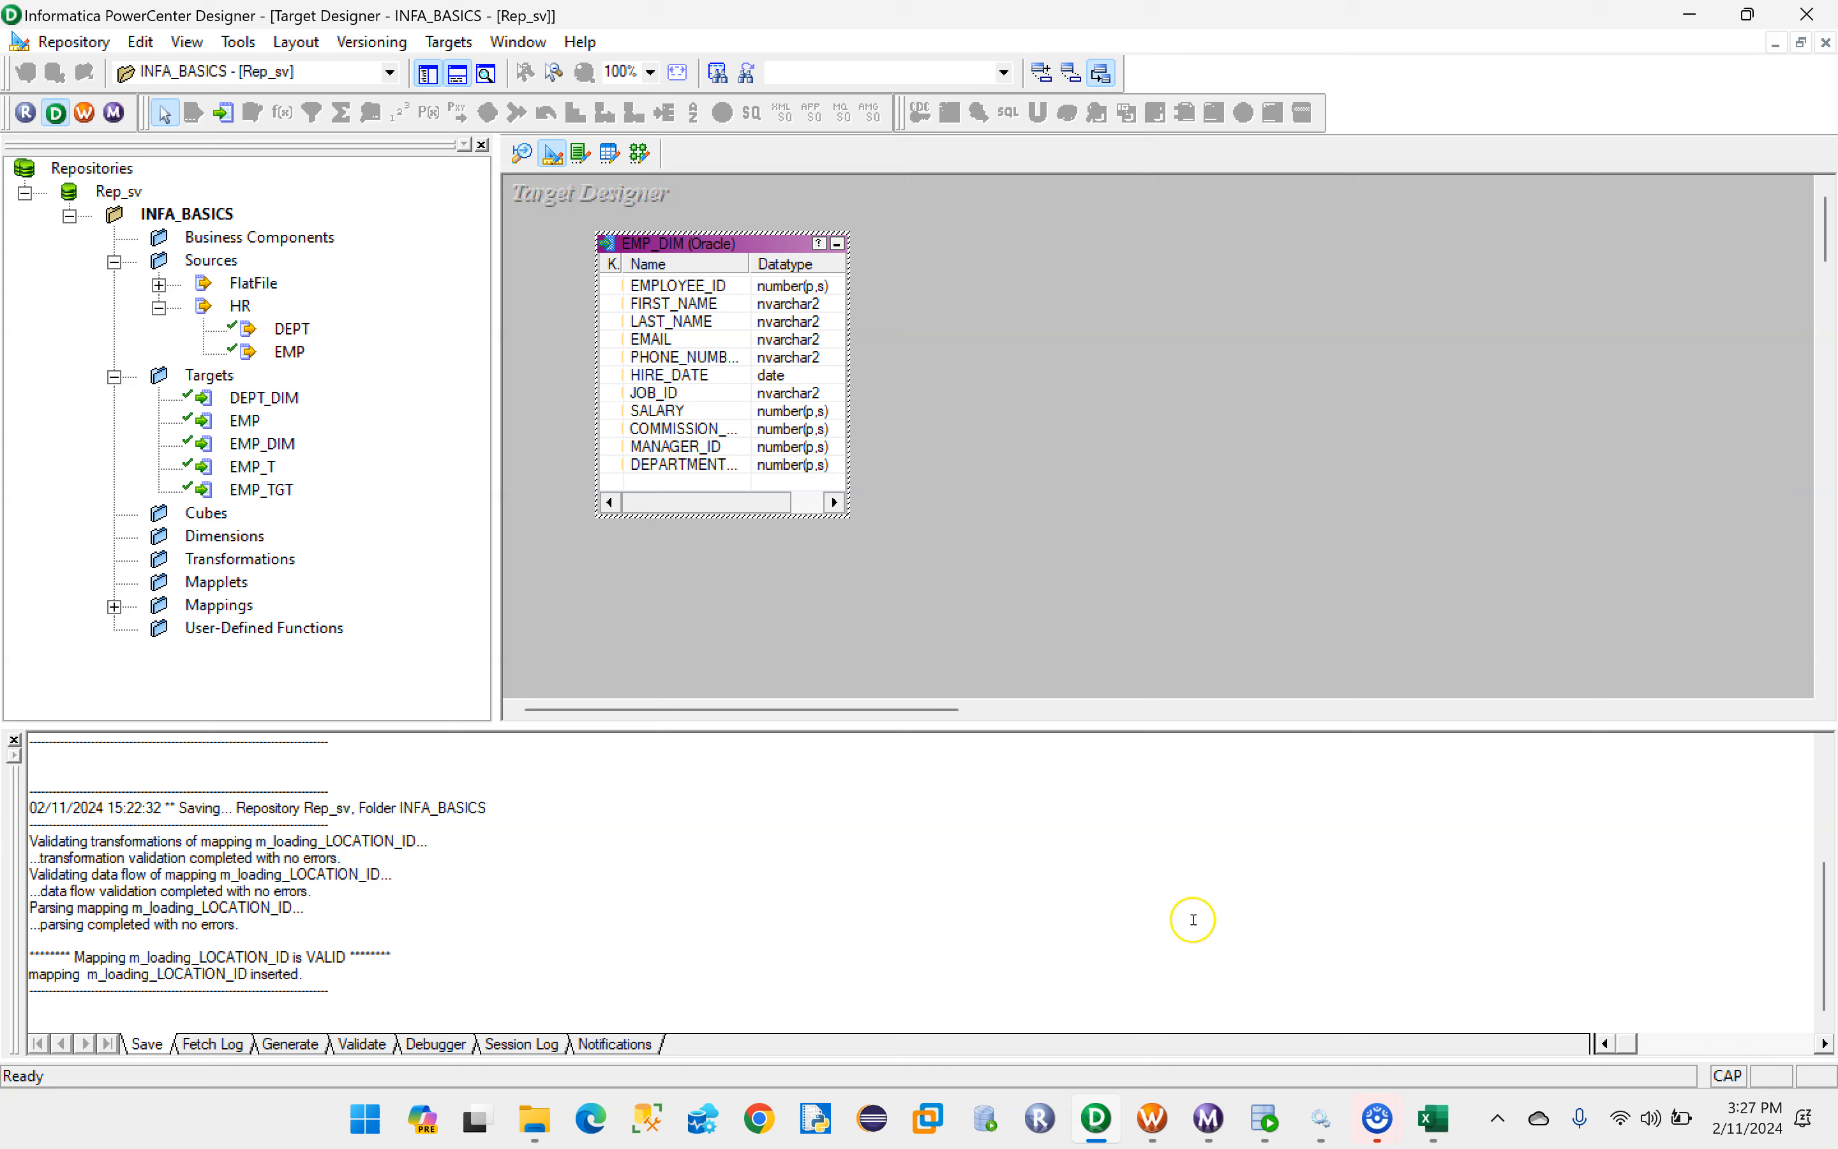
- Switch to Oracle SQL Developer, add the query SELECT *FROM EMP_DIM; below the DEPT_DIM query, and run it
click(1266, 1118)
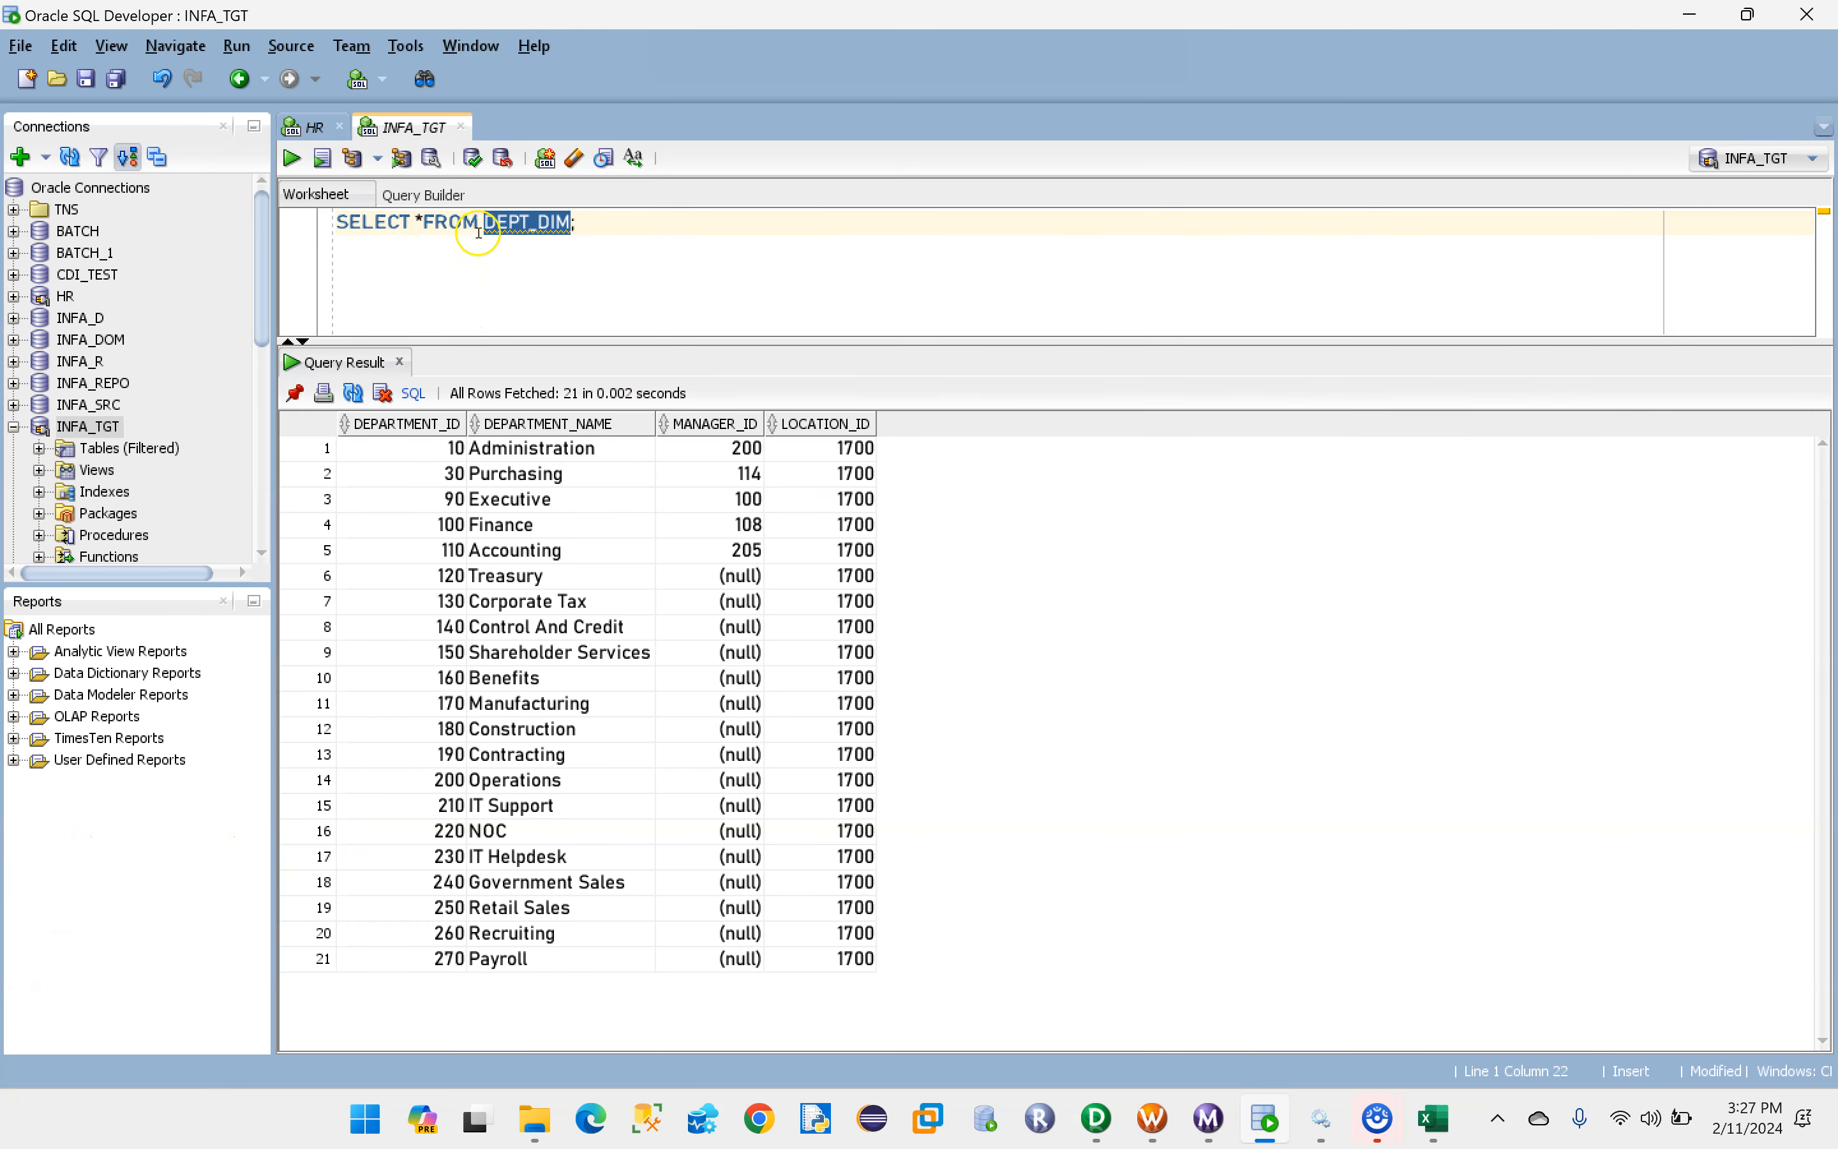
click(421, 220)
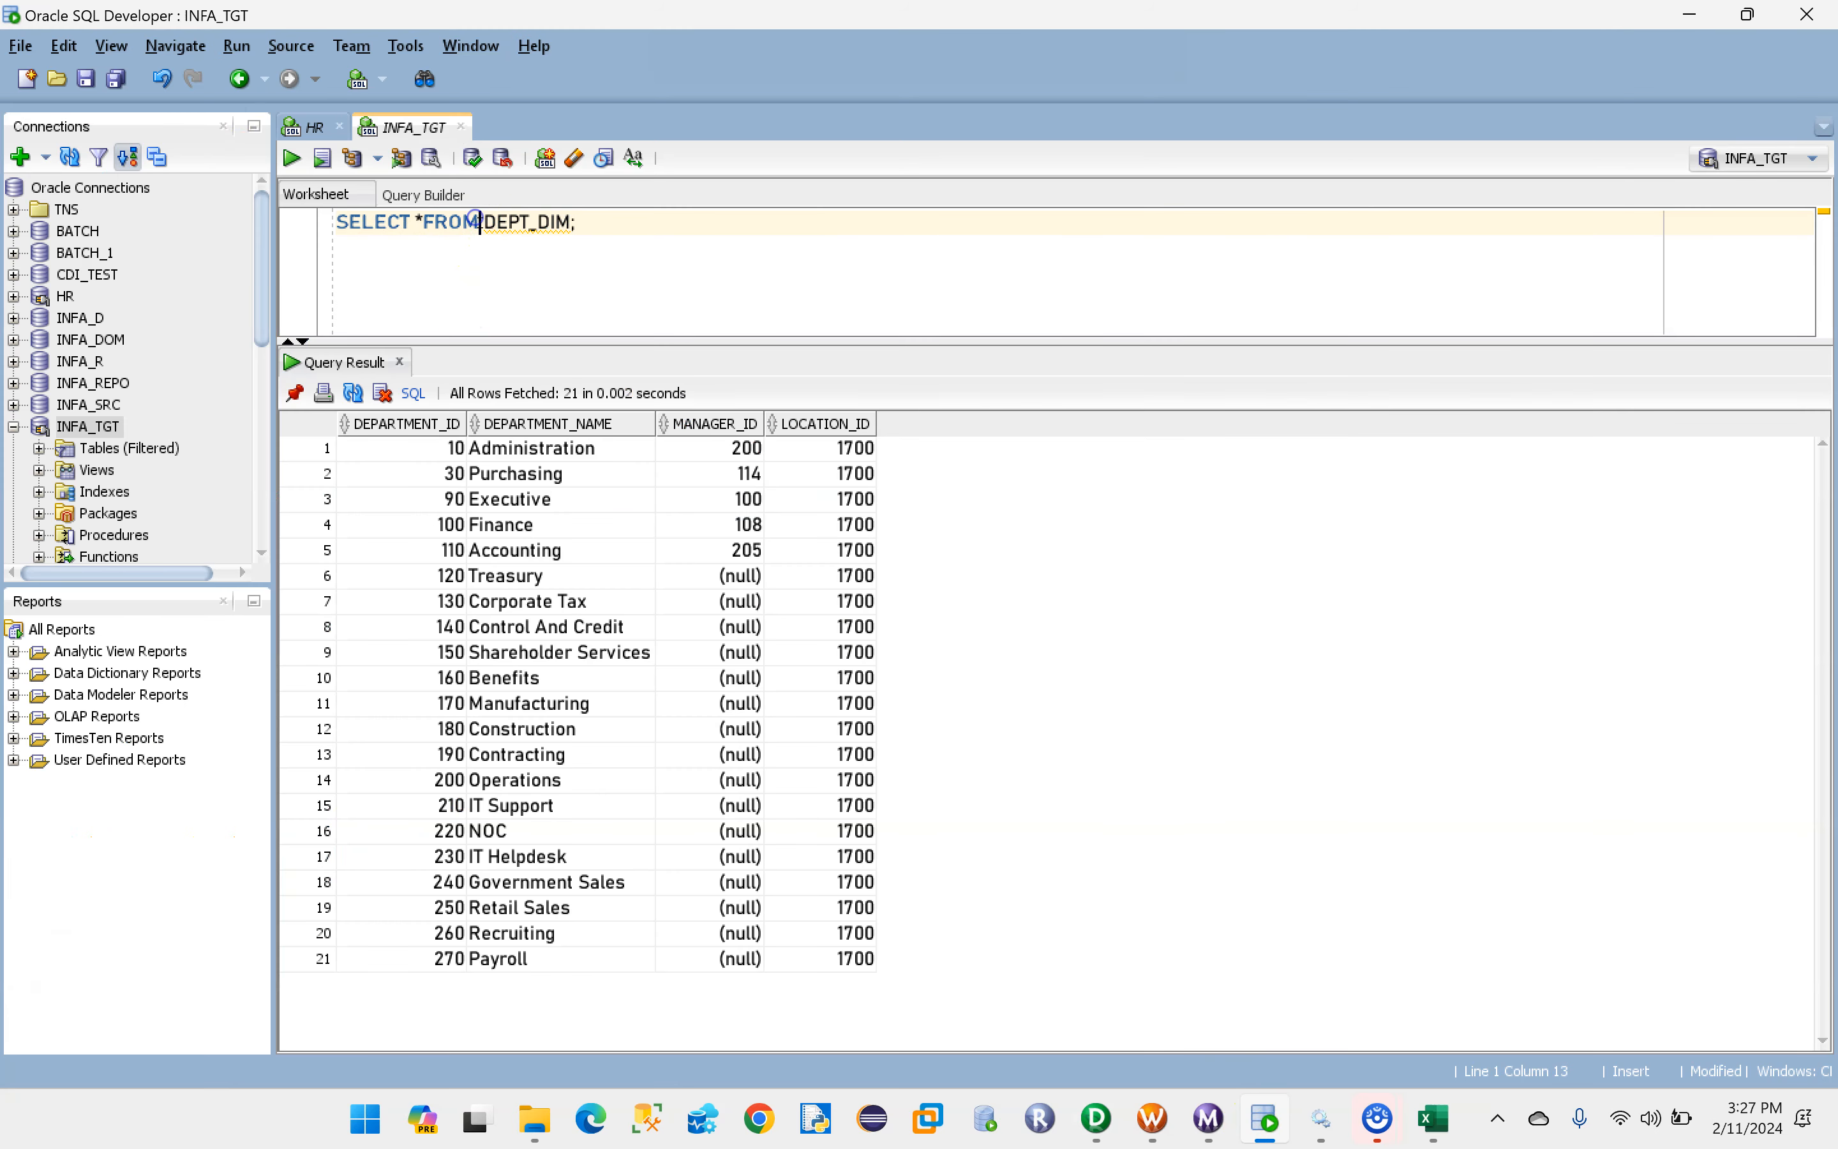
drag(479, 223, 317, 226)
key(ctrl+c)
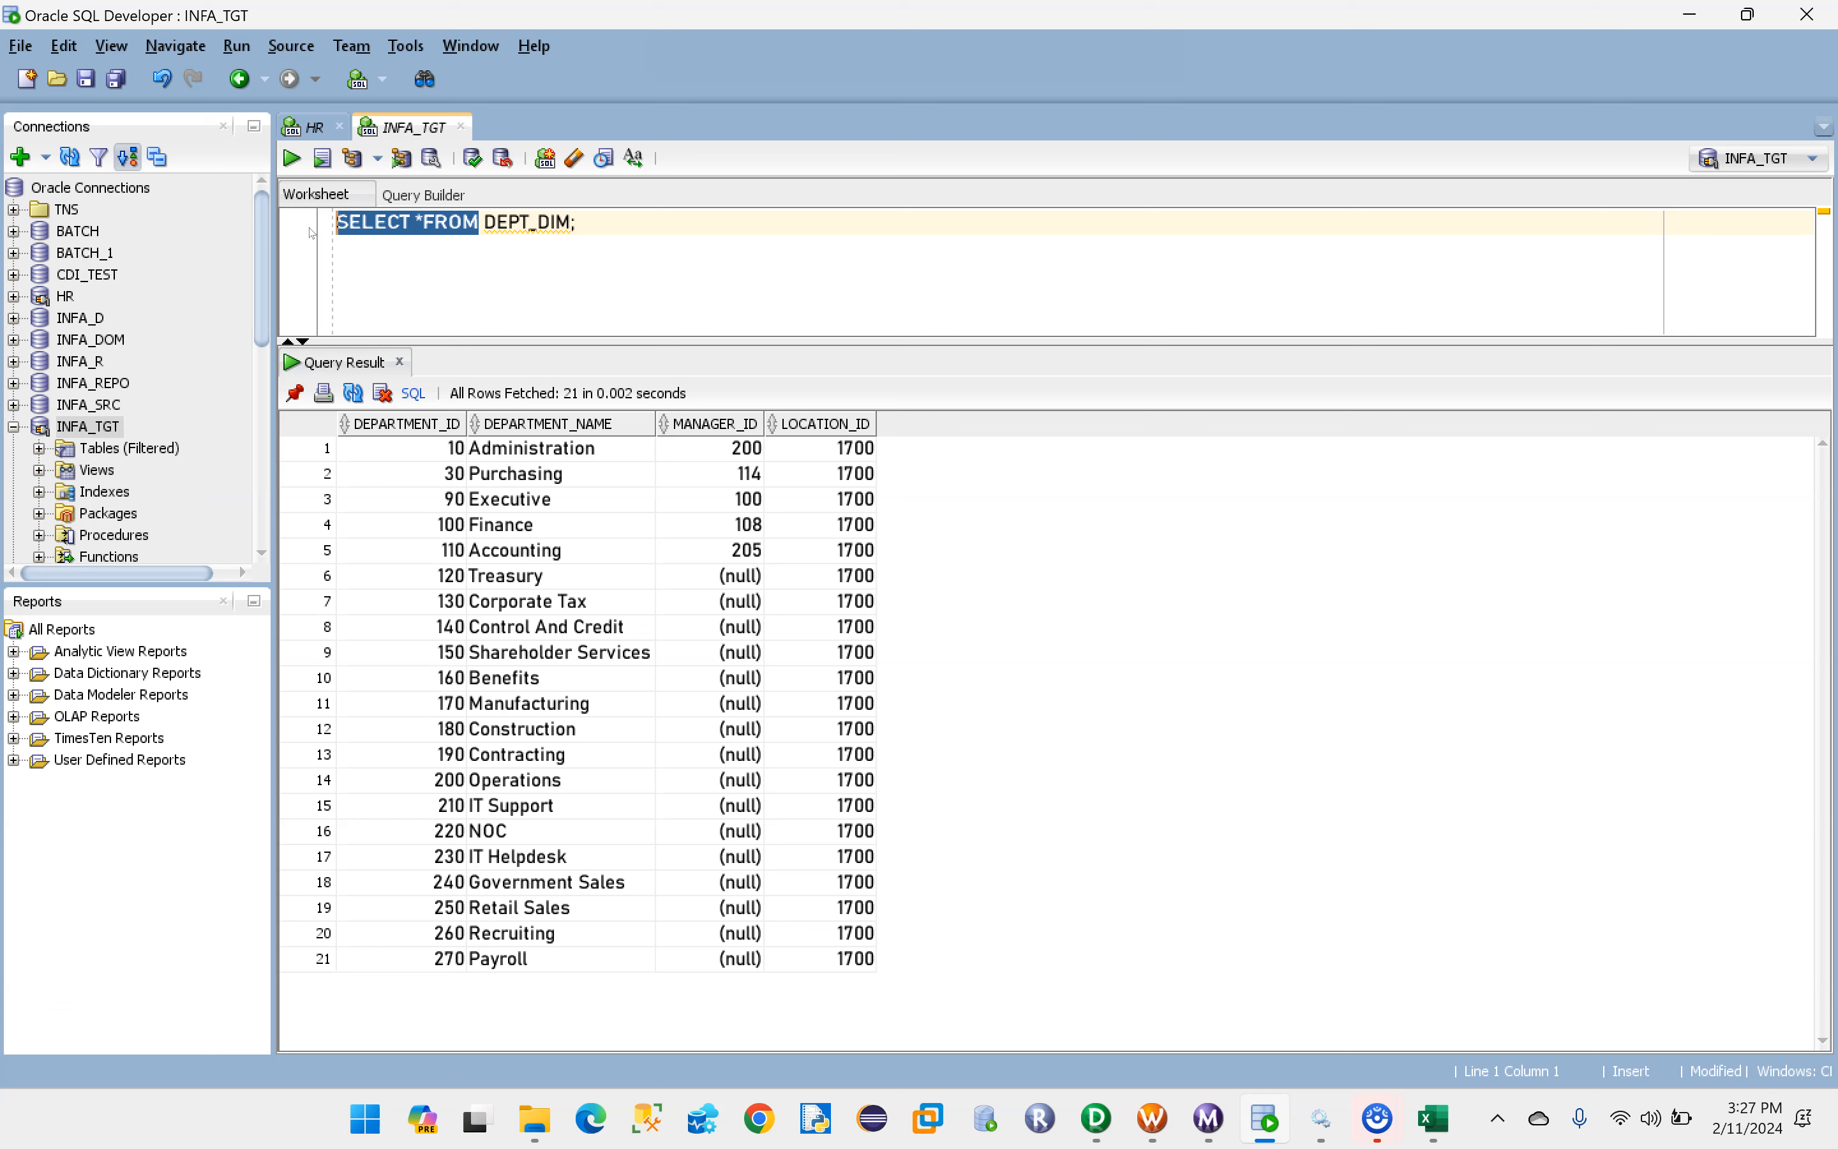
click(683, 223)
key(ctrl+v)
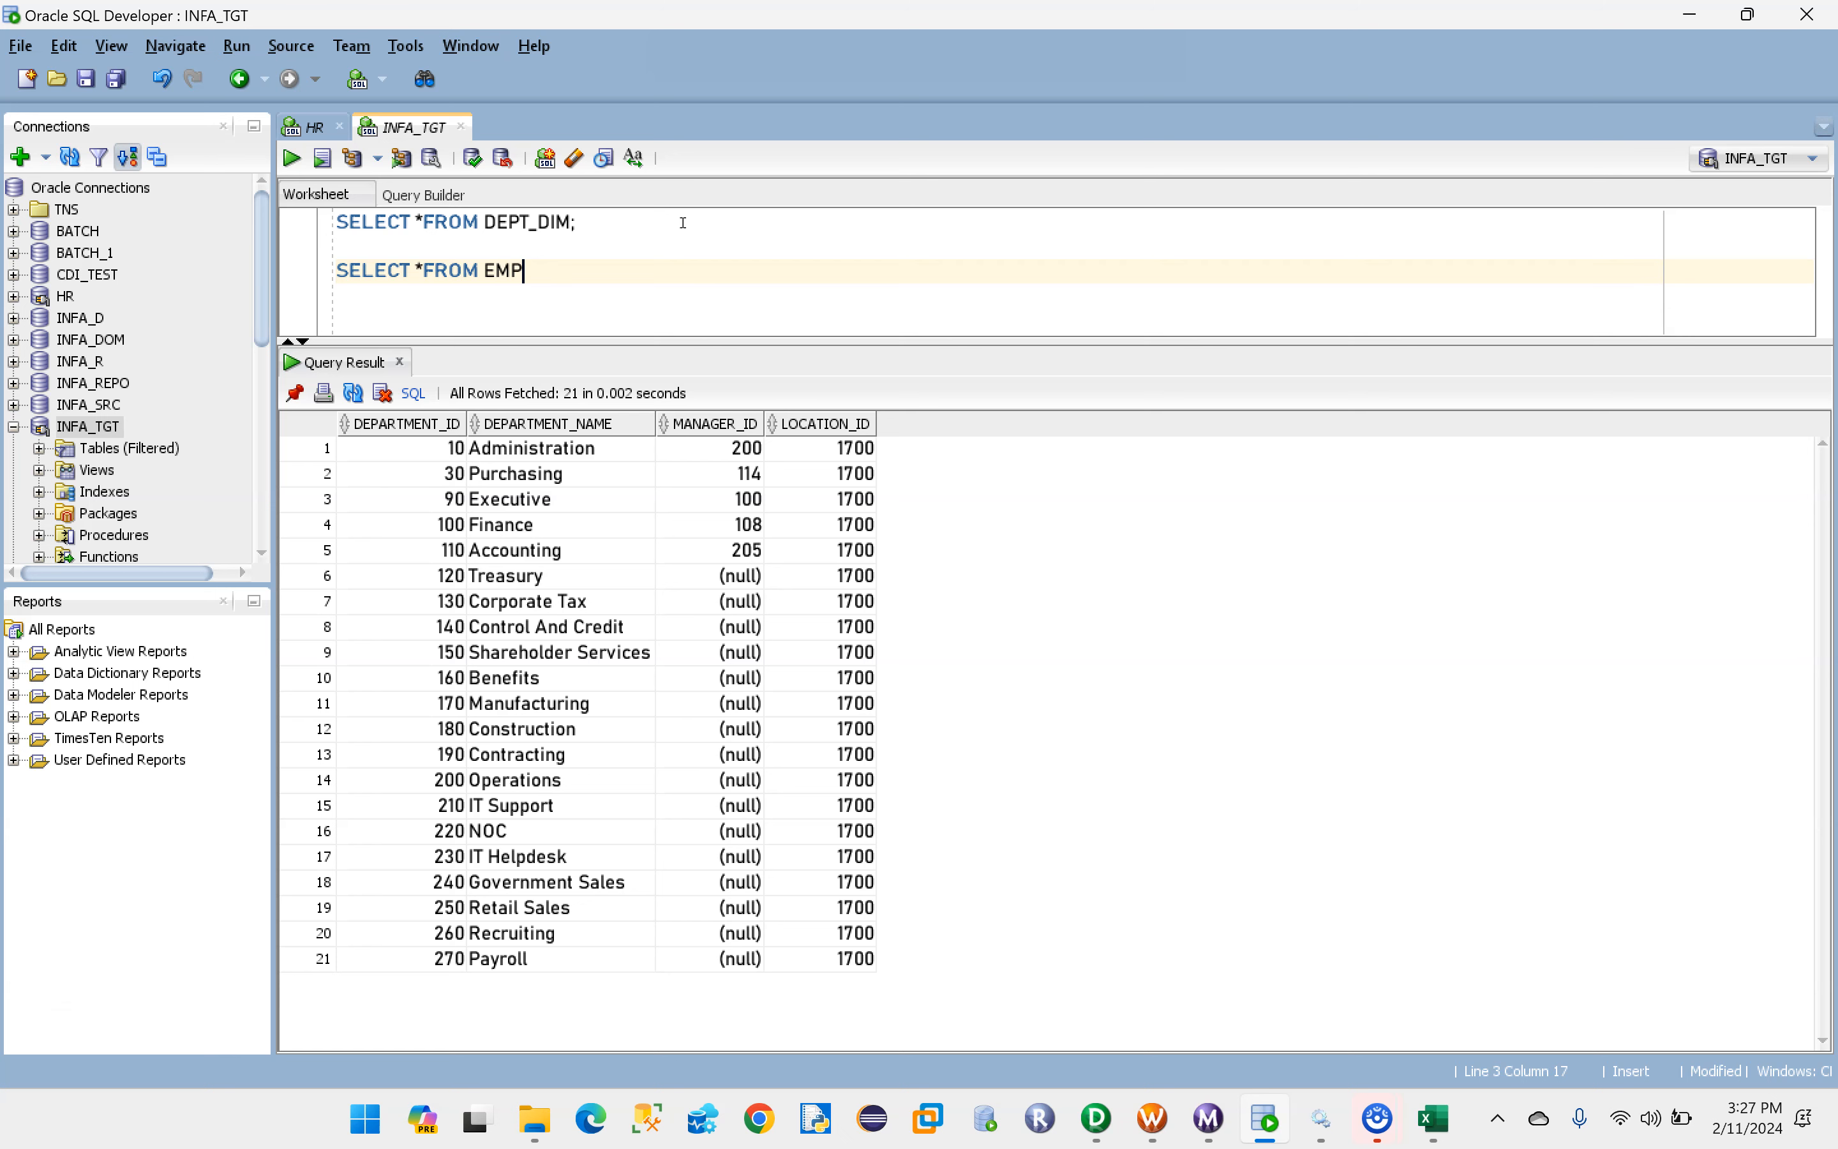
key(ctrl+Return)
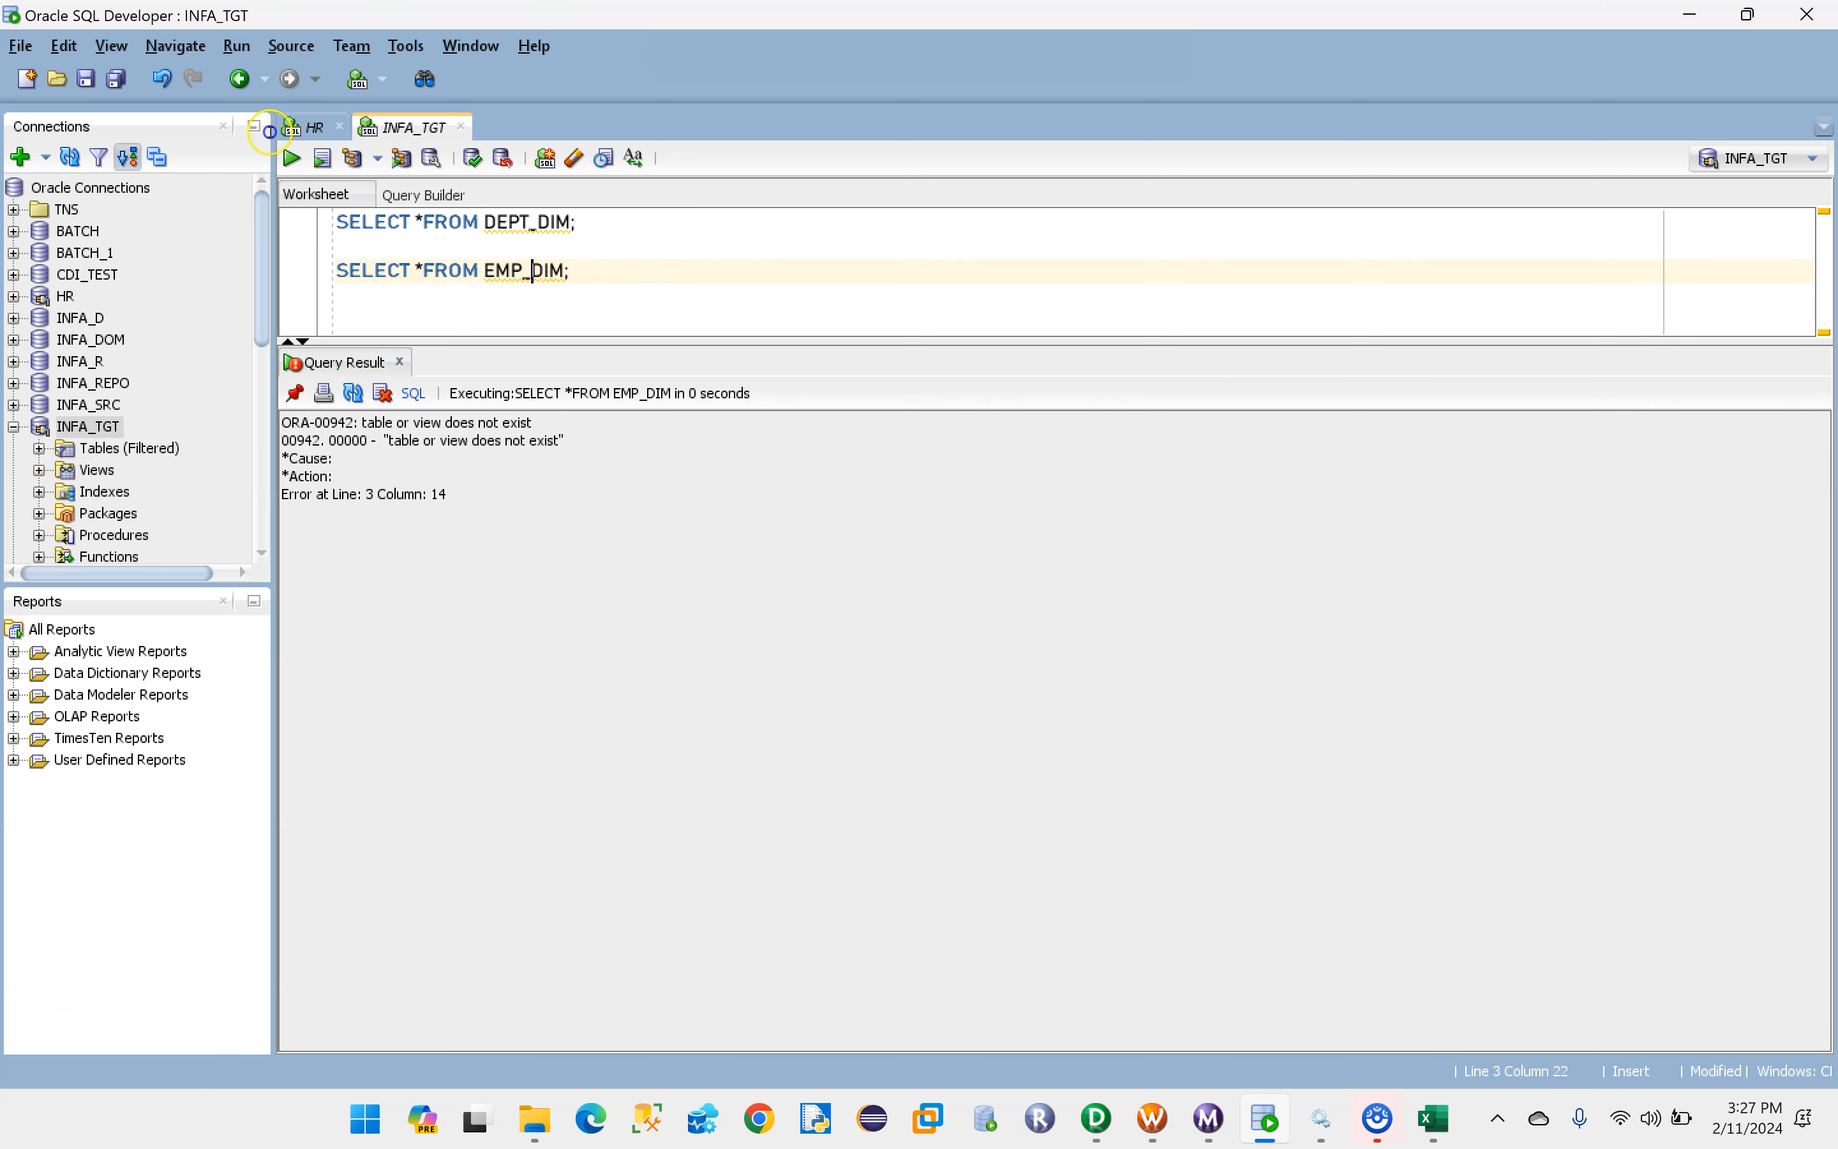
drag(485, 271, 554, 271)
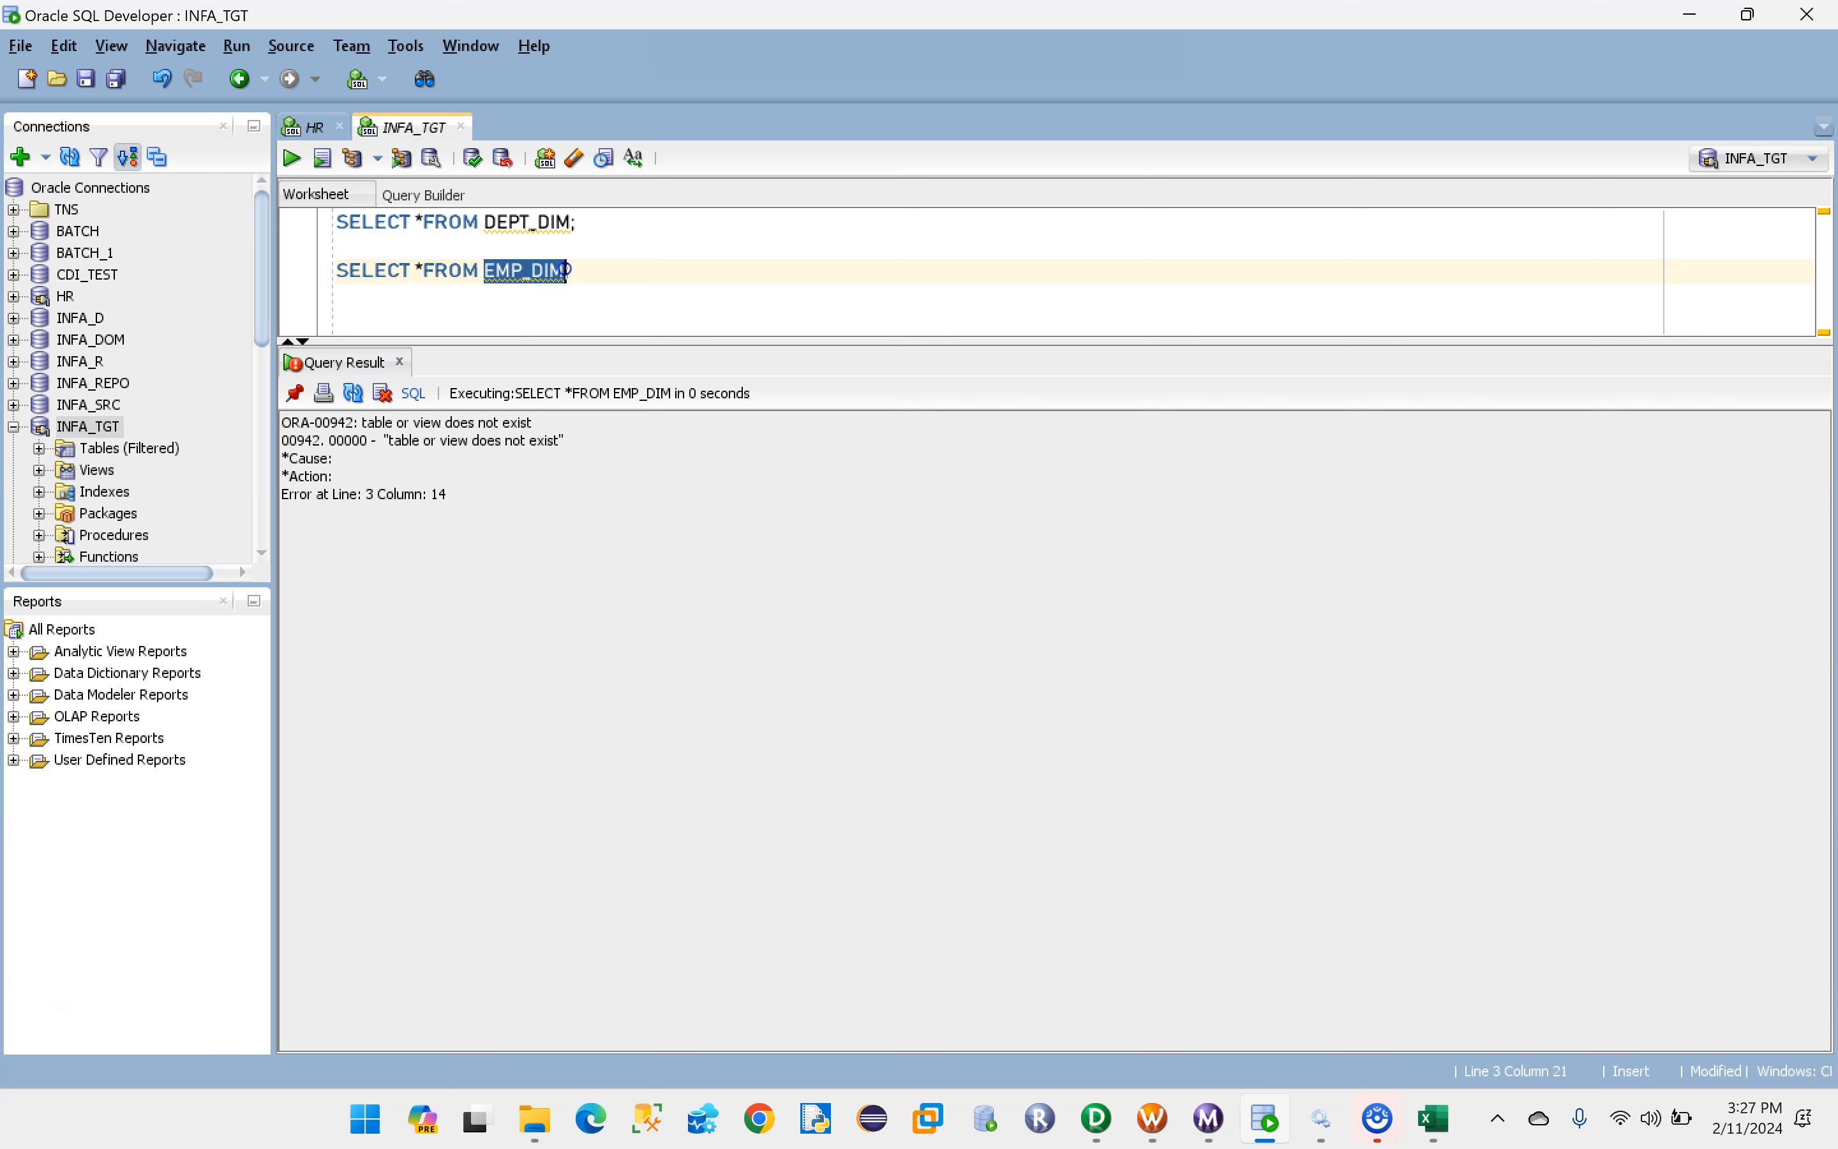
click(603, 270)
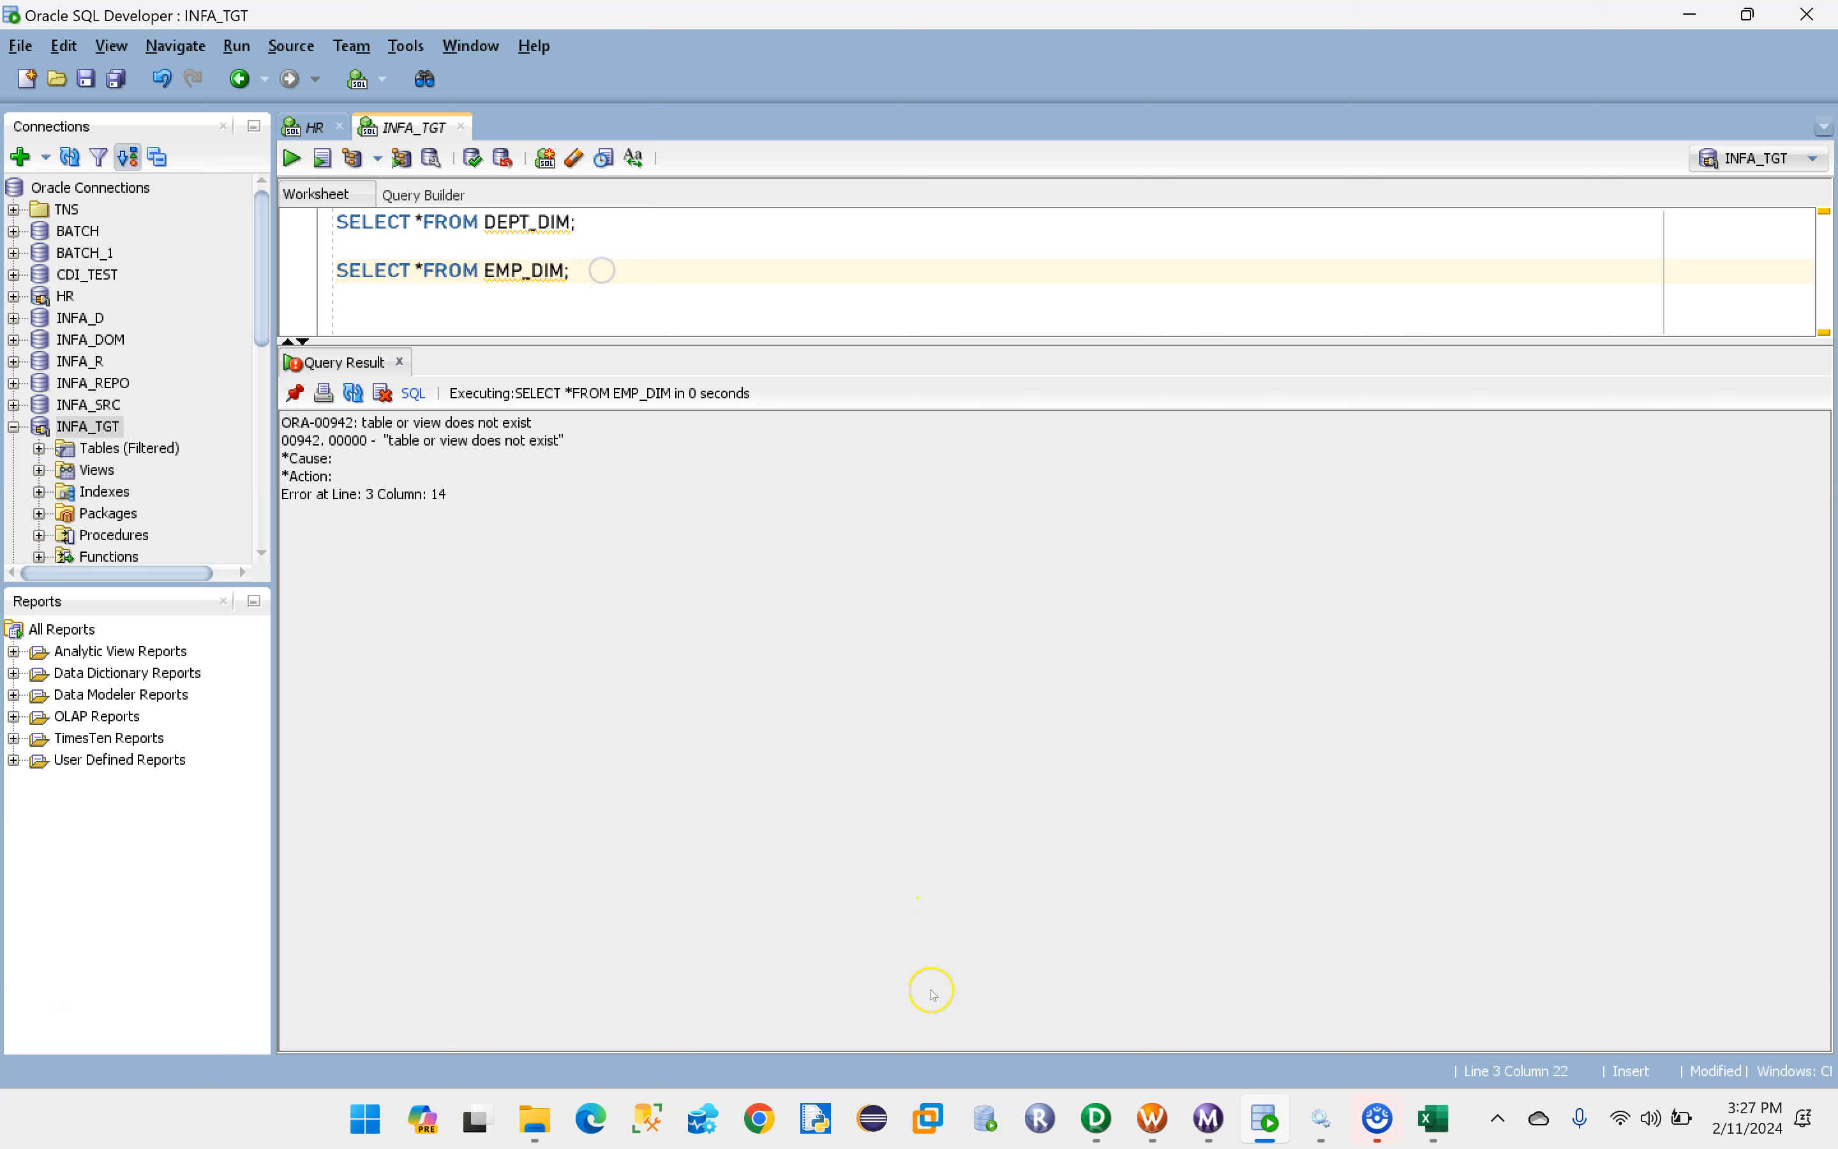
- Switch to PowerCenter Designer and generate and execute the SQL creating EMP_DIM in INFA_TGT, overwriting MKTABLES.SQL
click(1098, 1118)
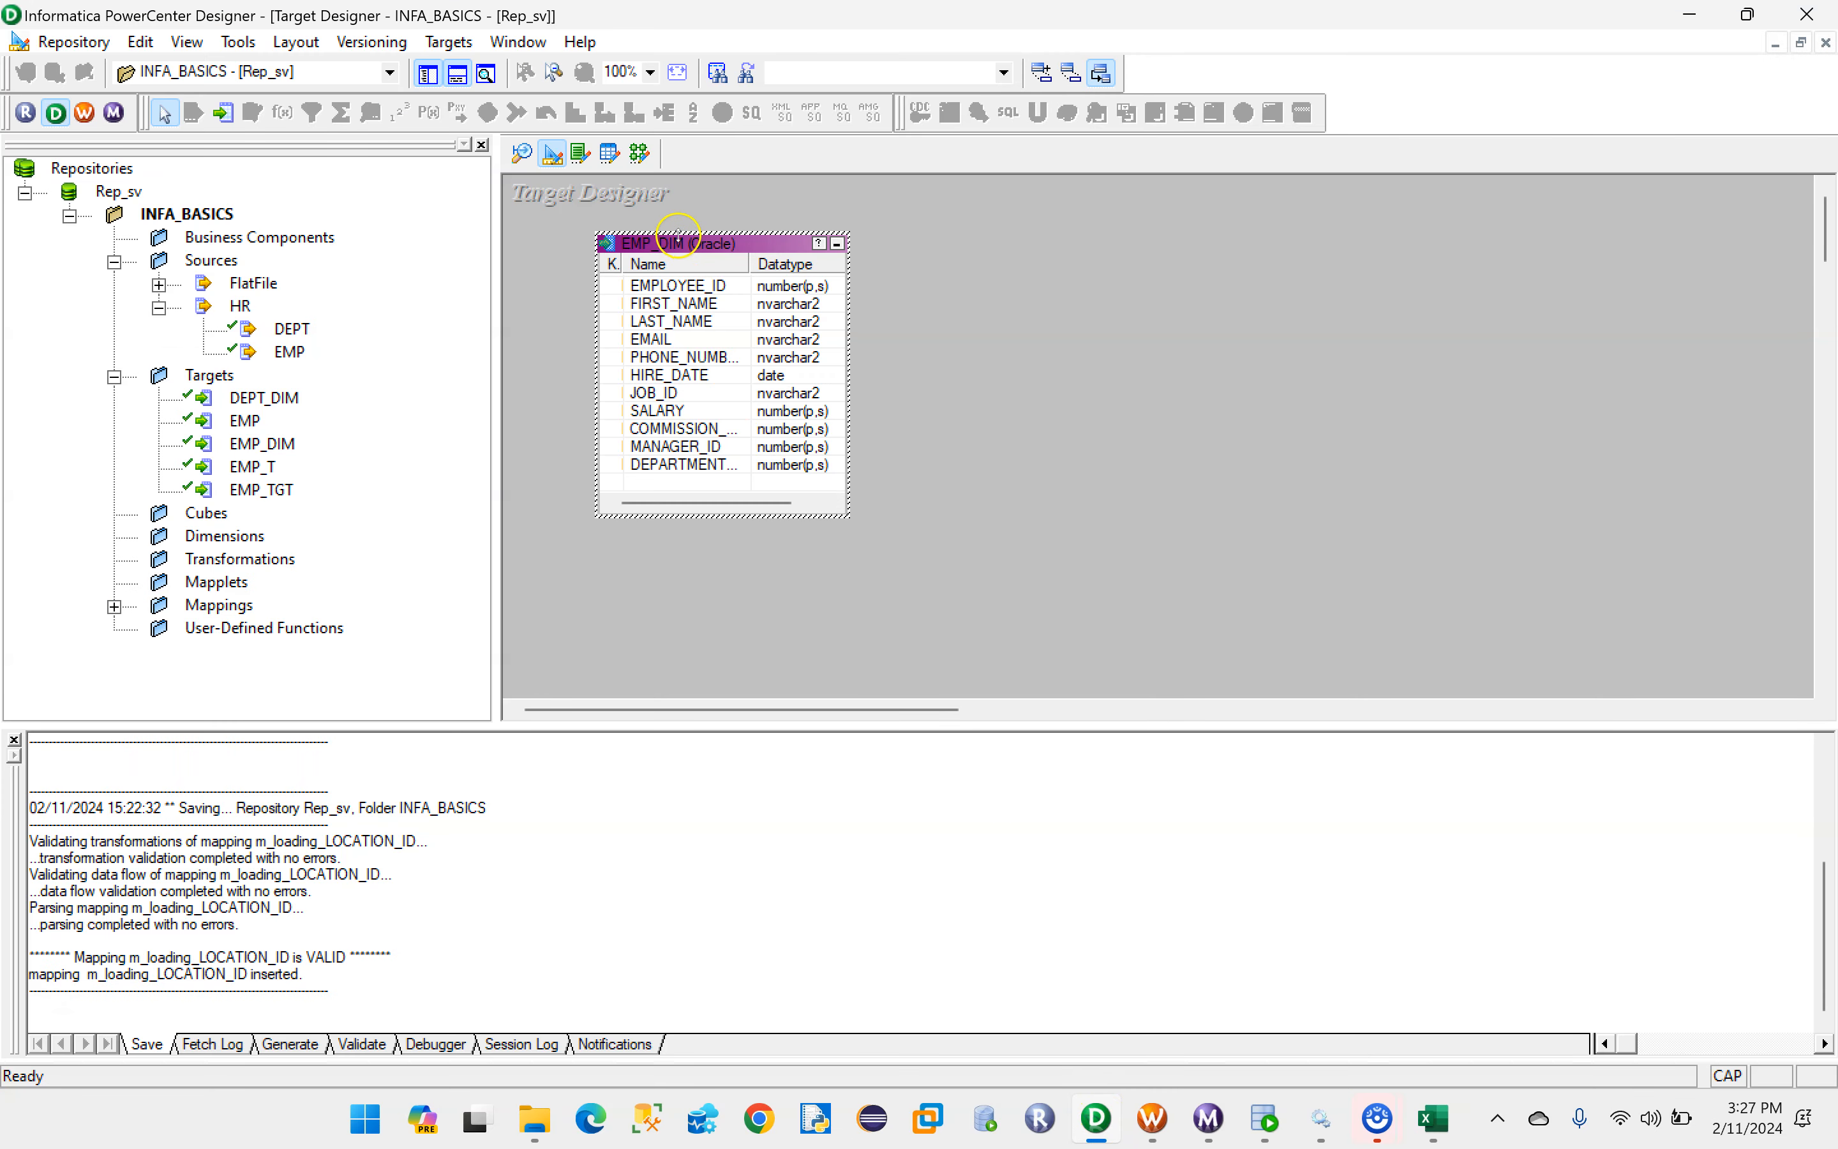
click(448, 41)
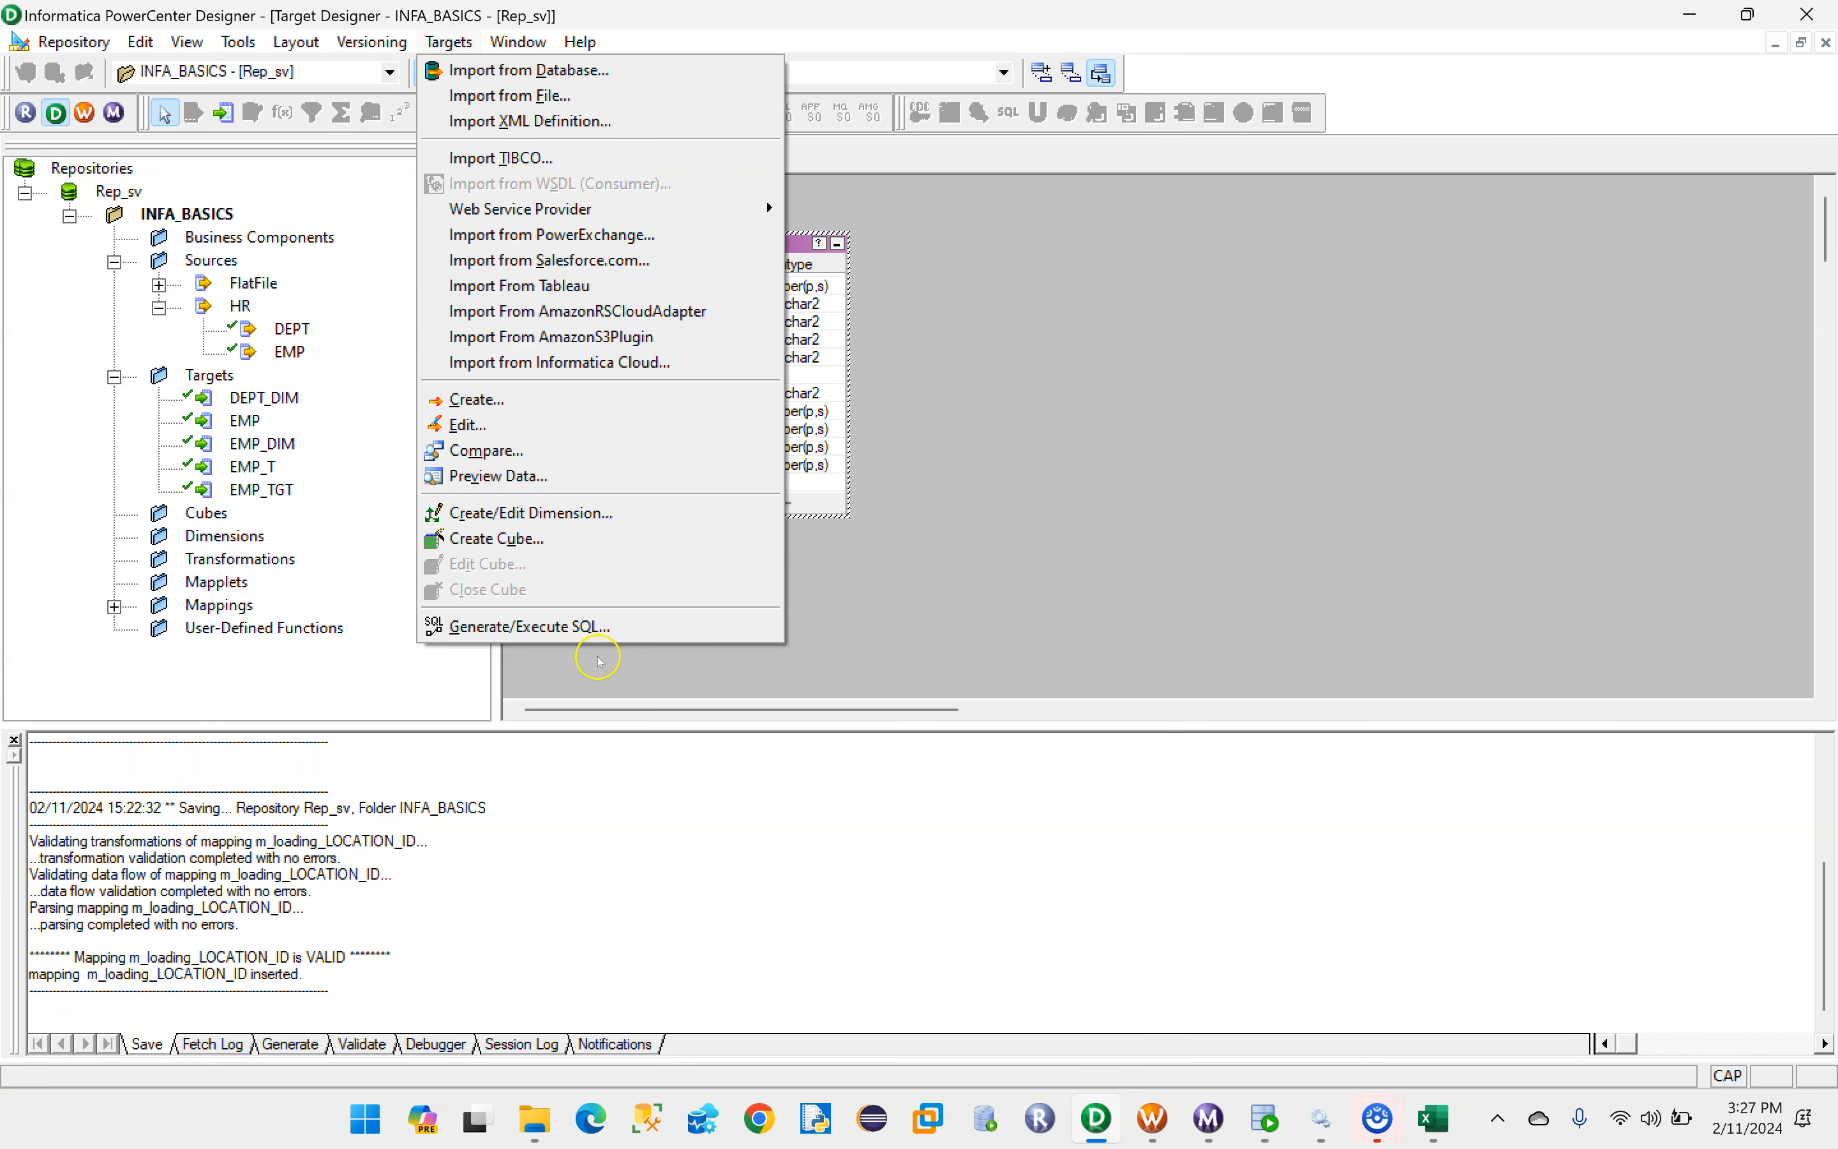
click(534, 627)
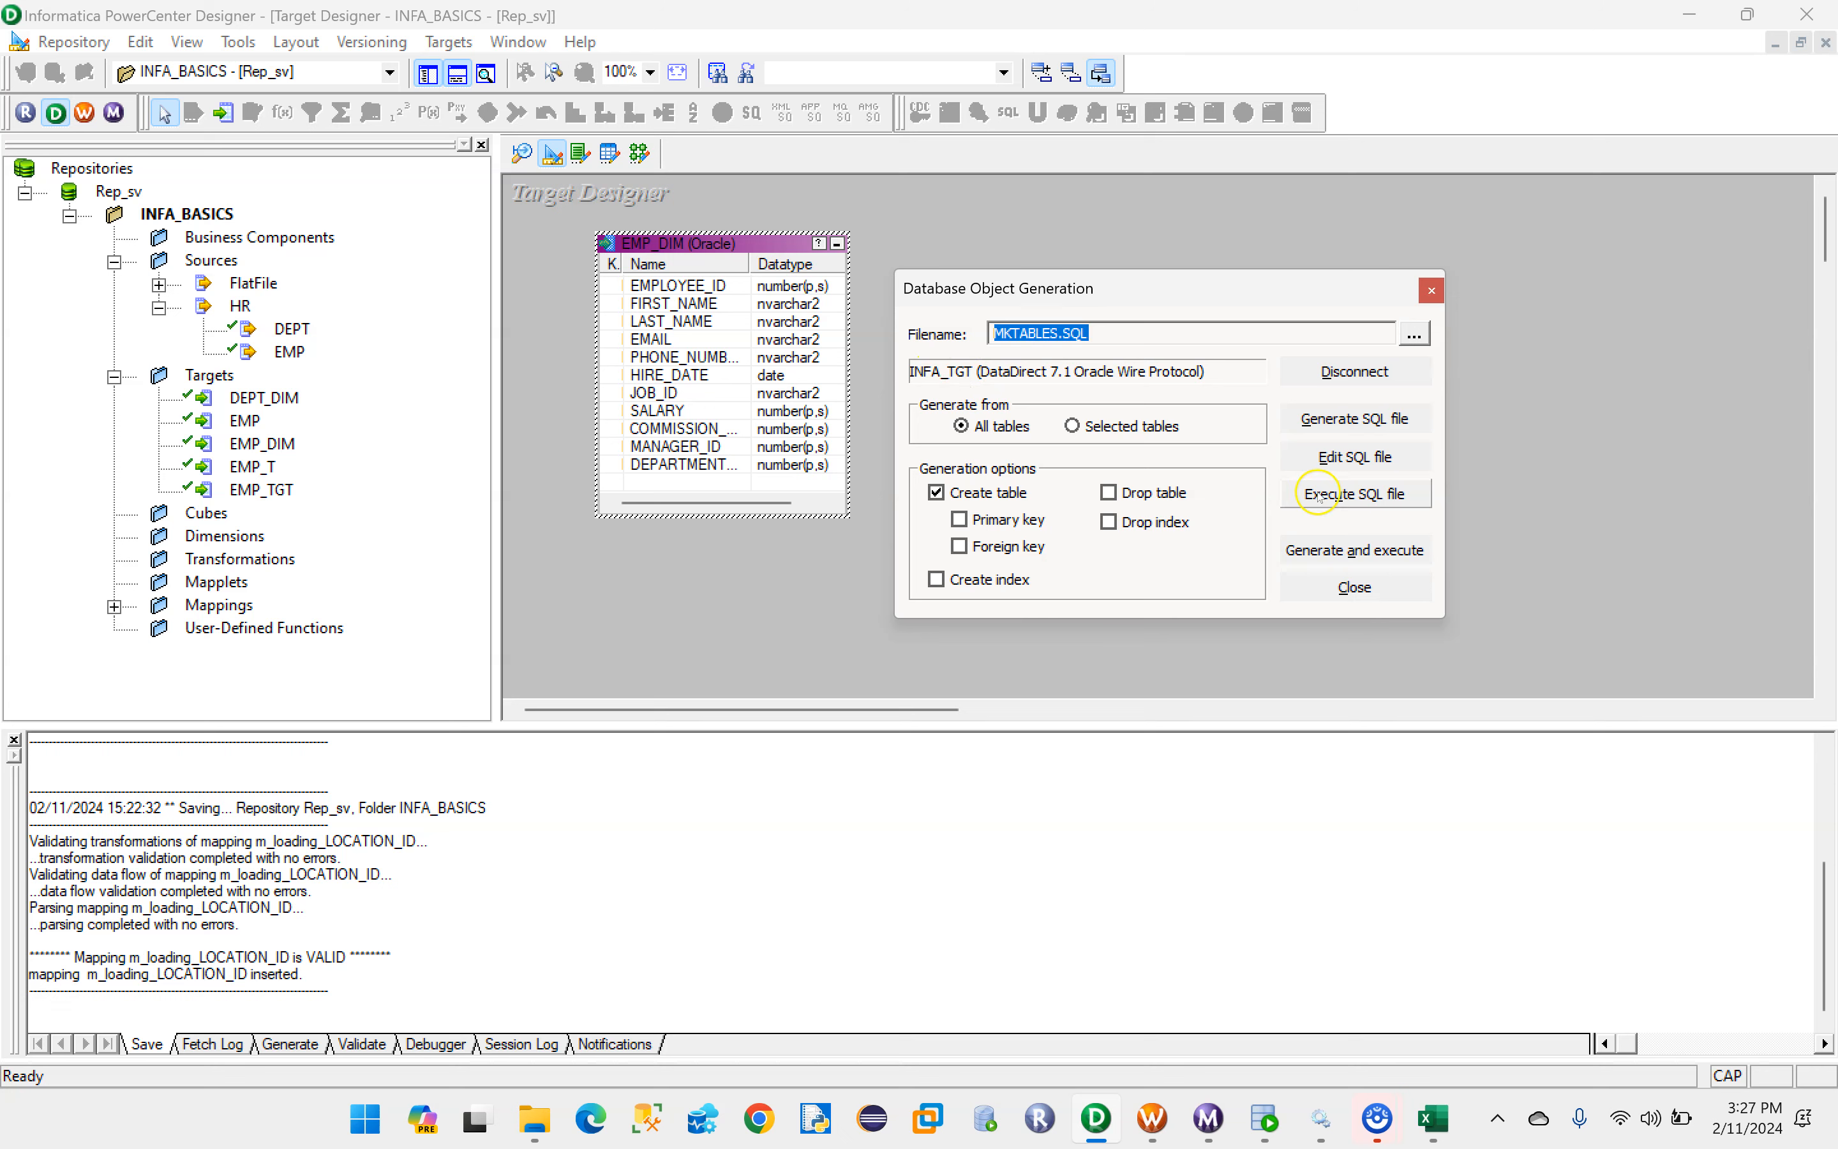
click(1356, 557)
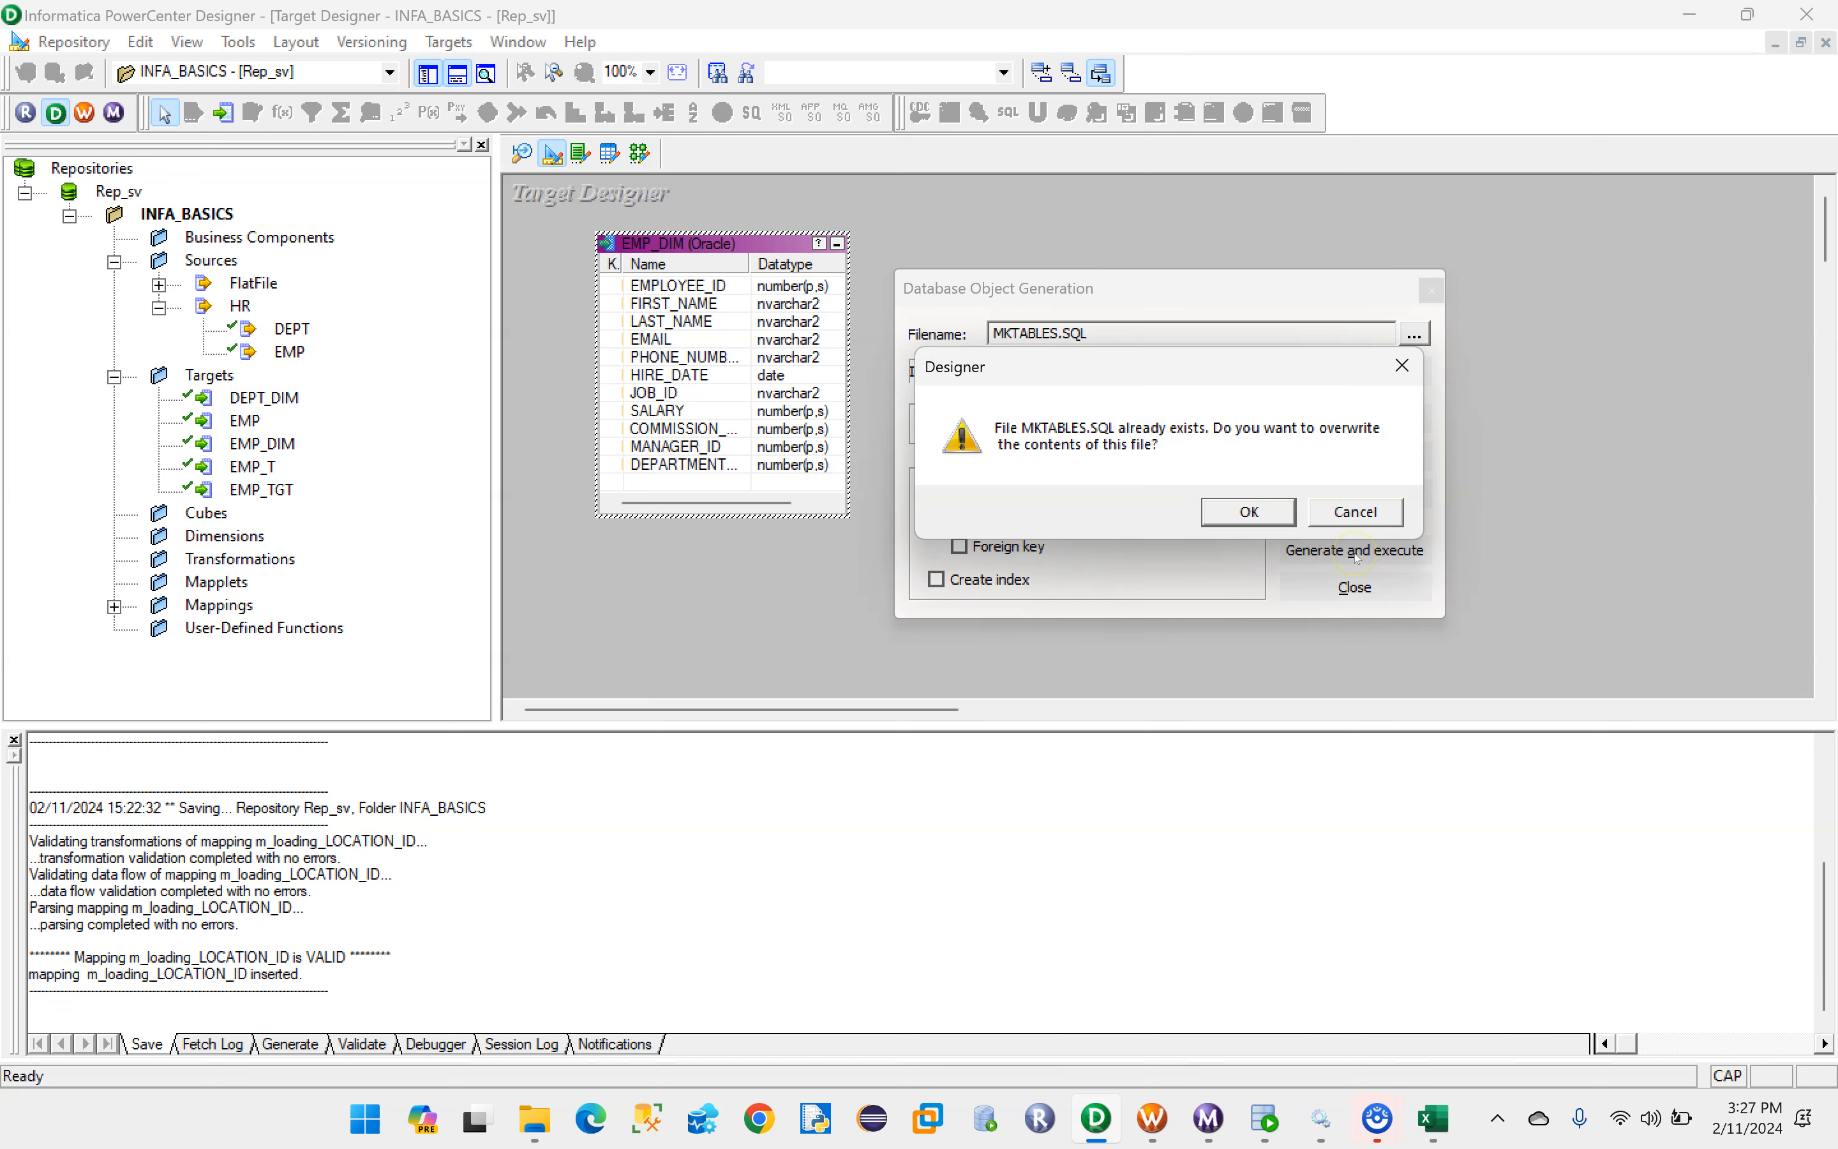
click(1247, 514)
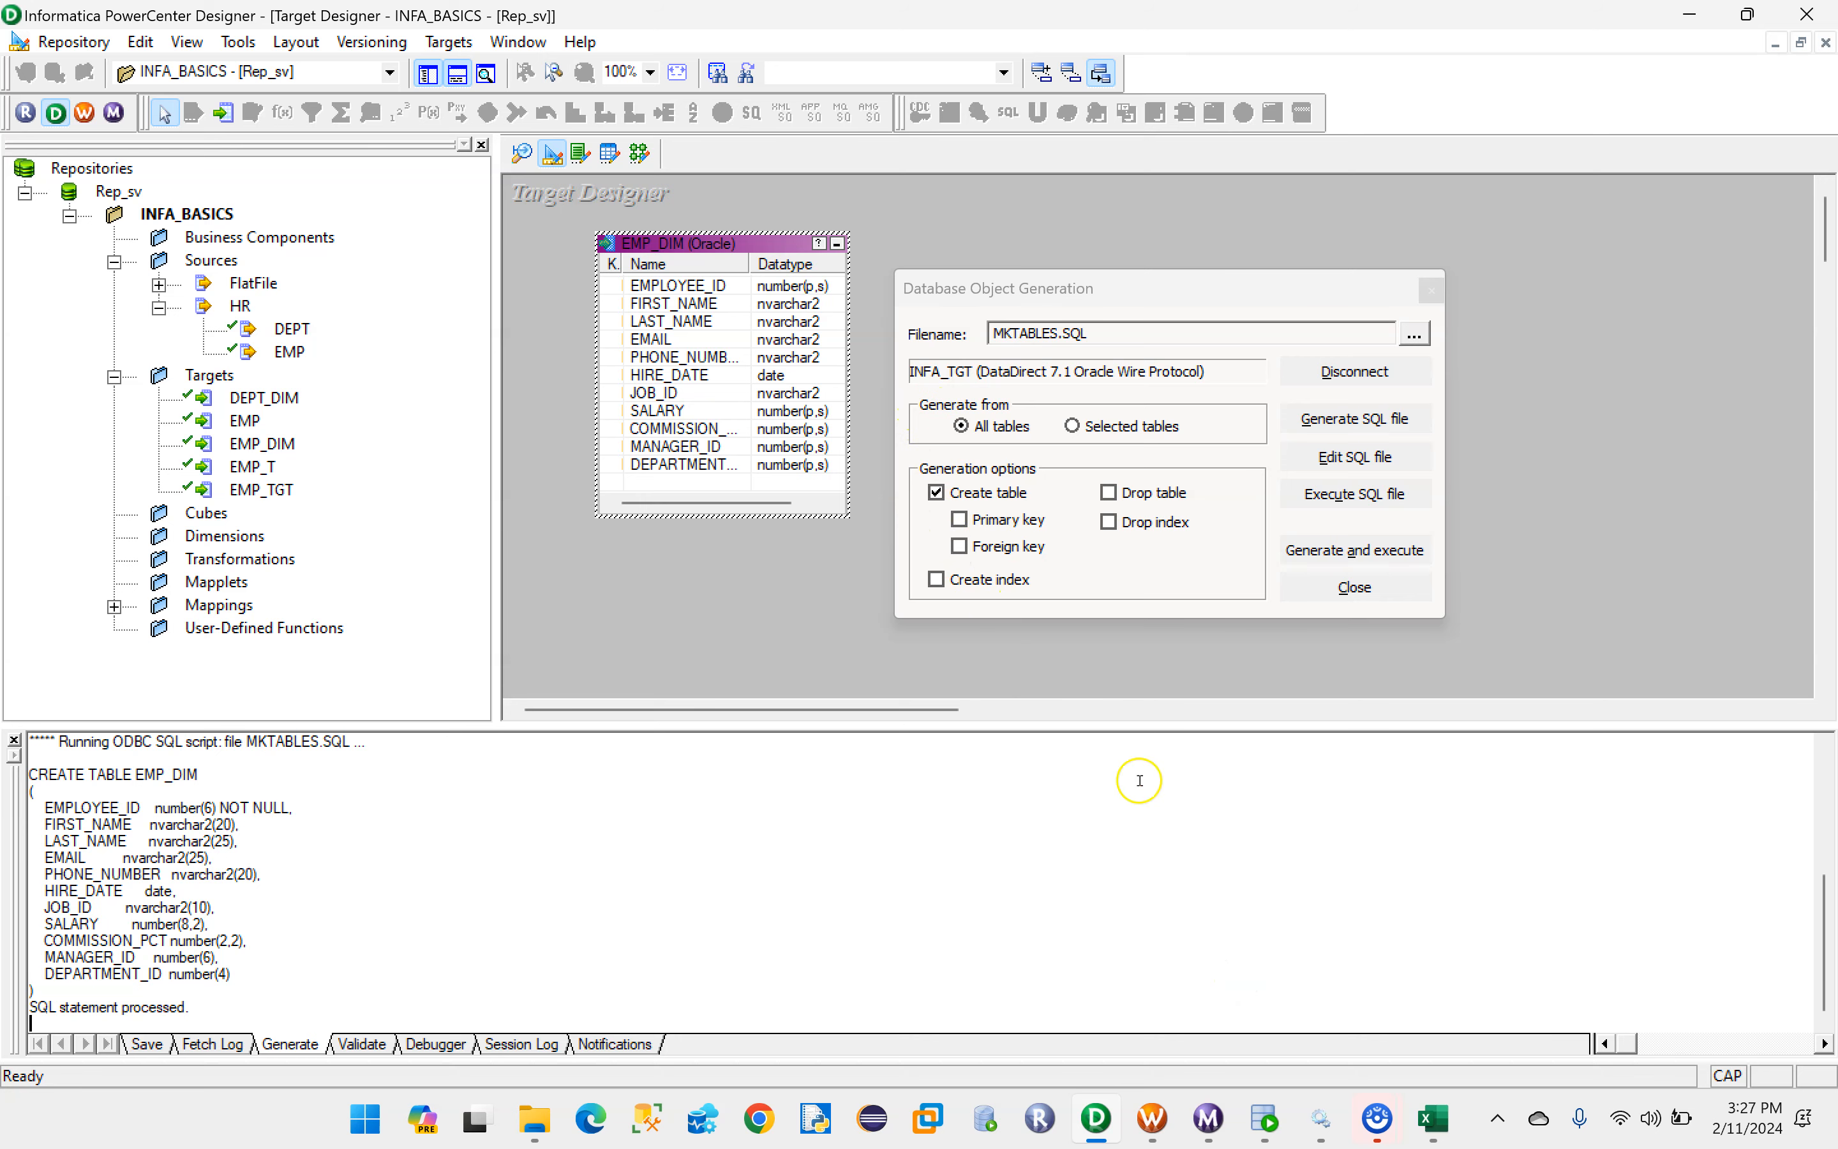
- Switch to Oracle SQL Developer and rerun only the EMP_DIM SELECT query to check the table's structure
click(1266, 1110)
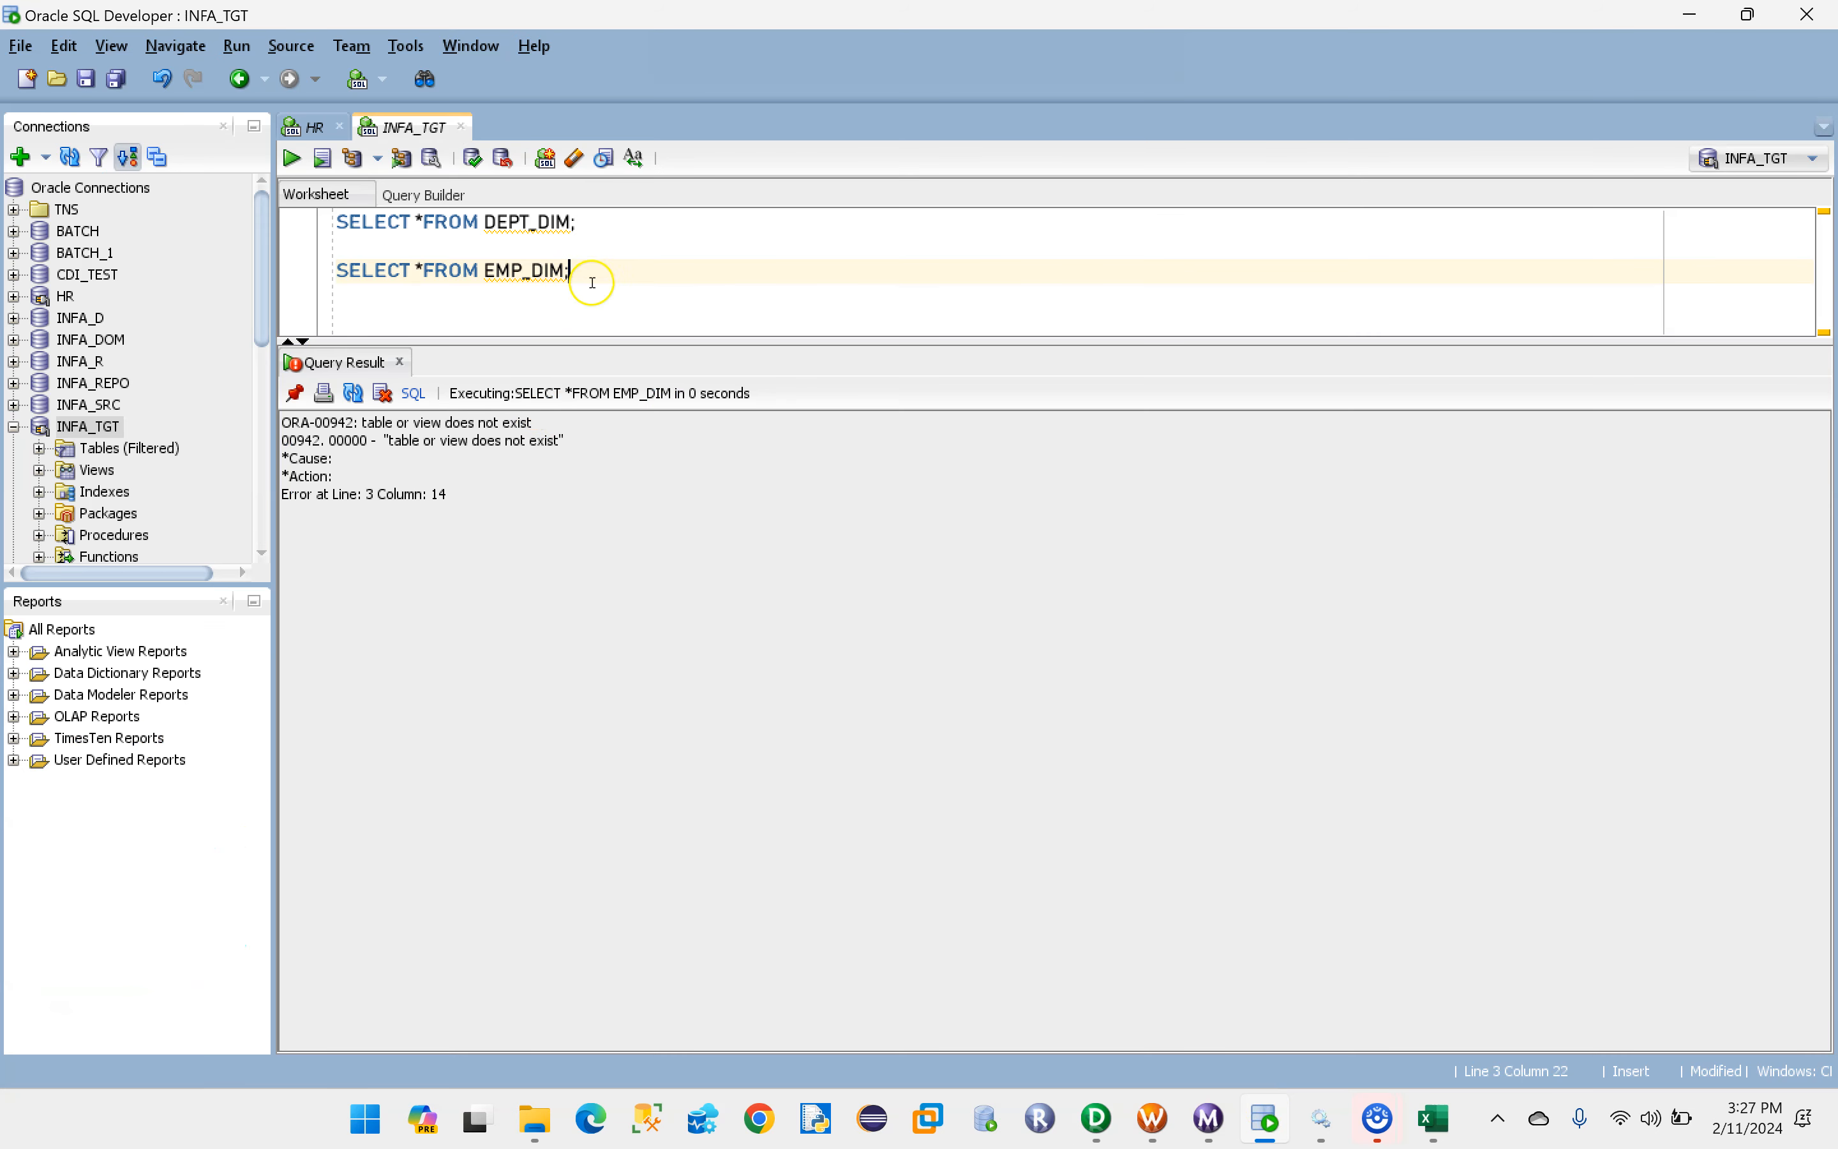
drag(589, 272, 364, 272)
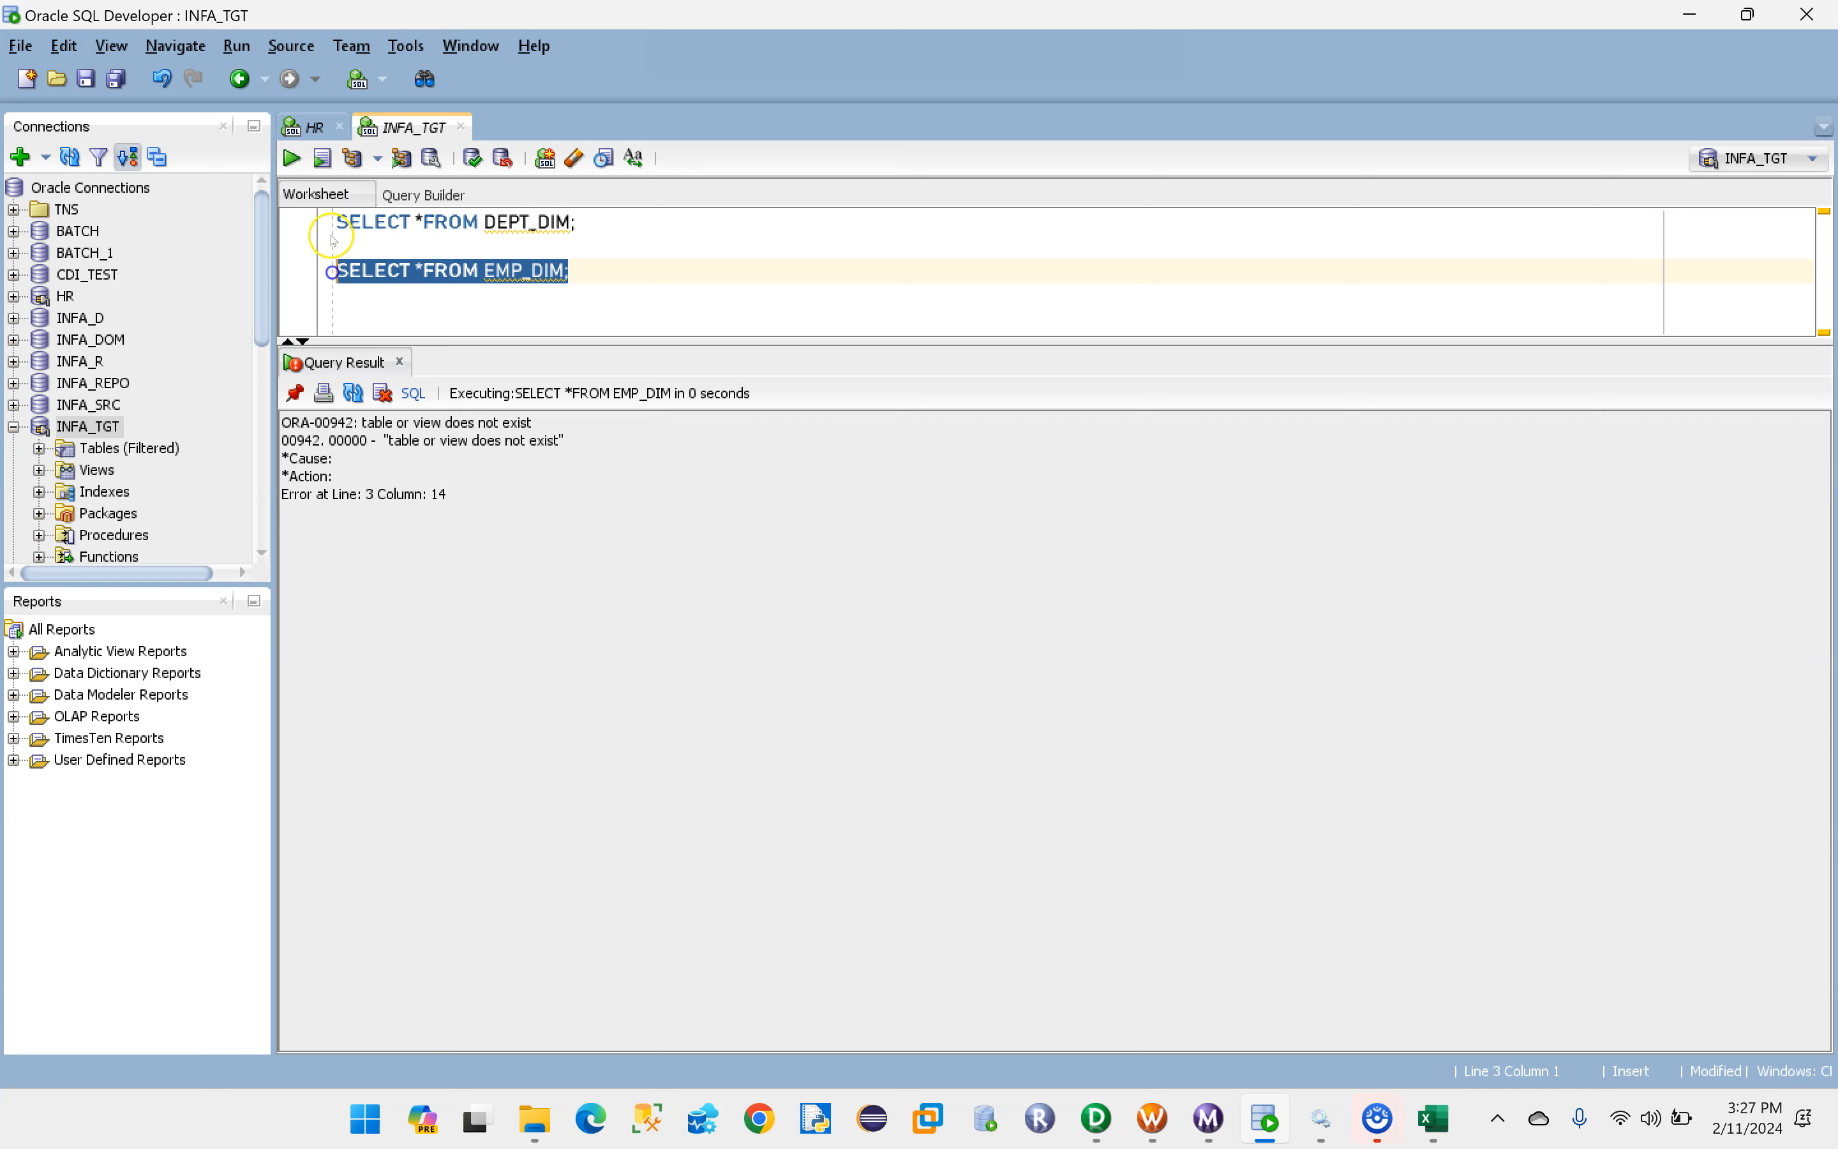
click(292, 158)
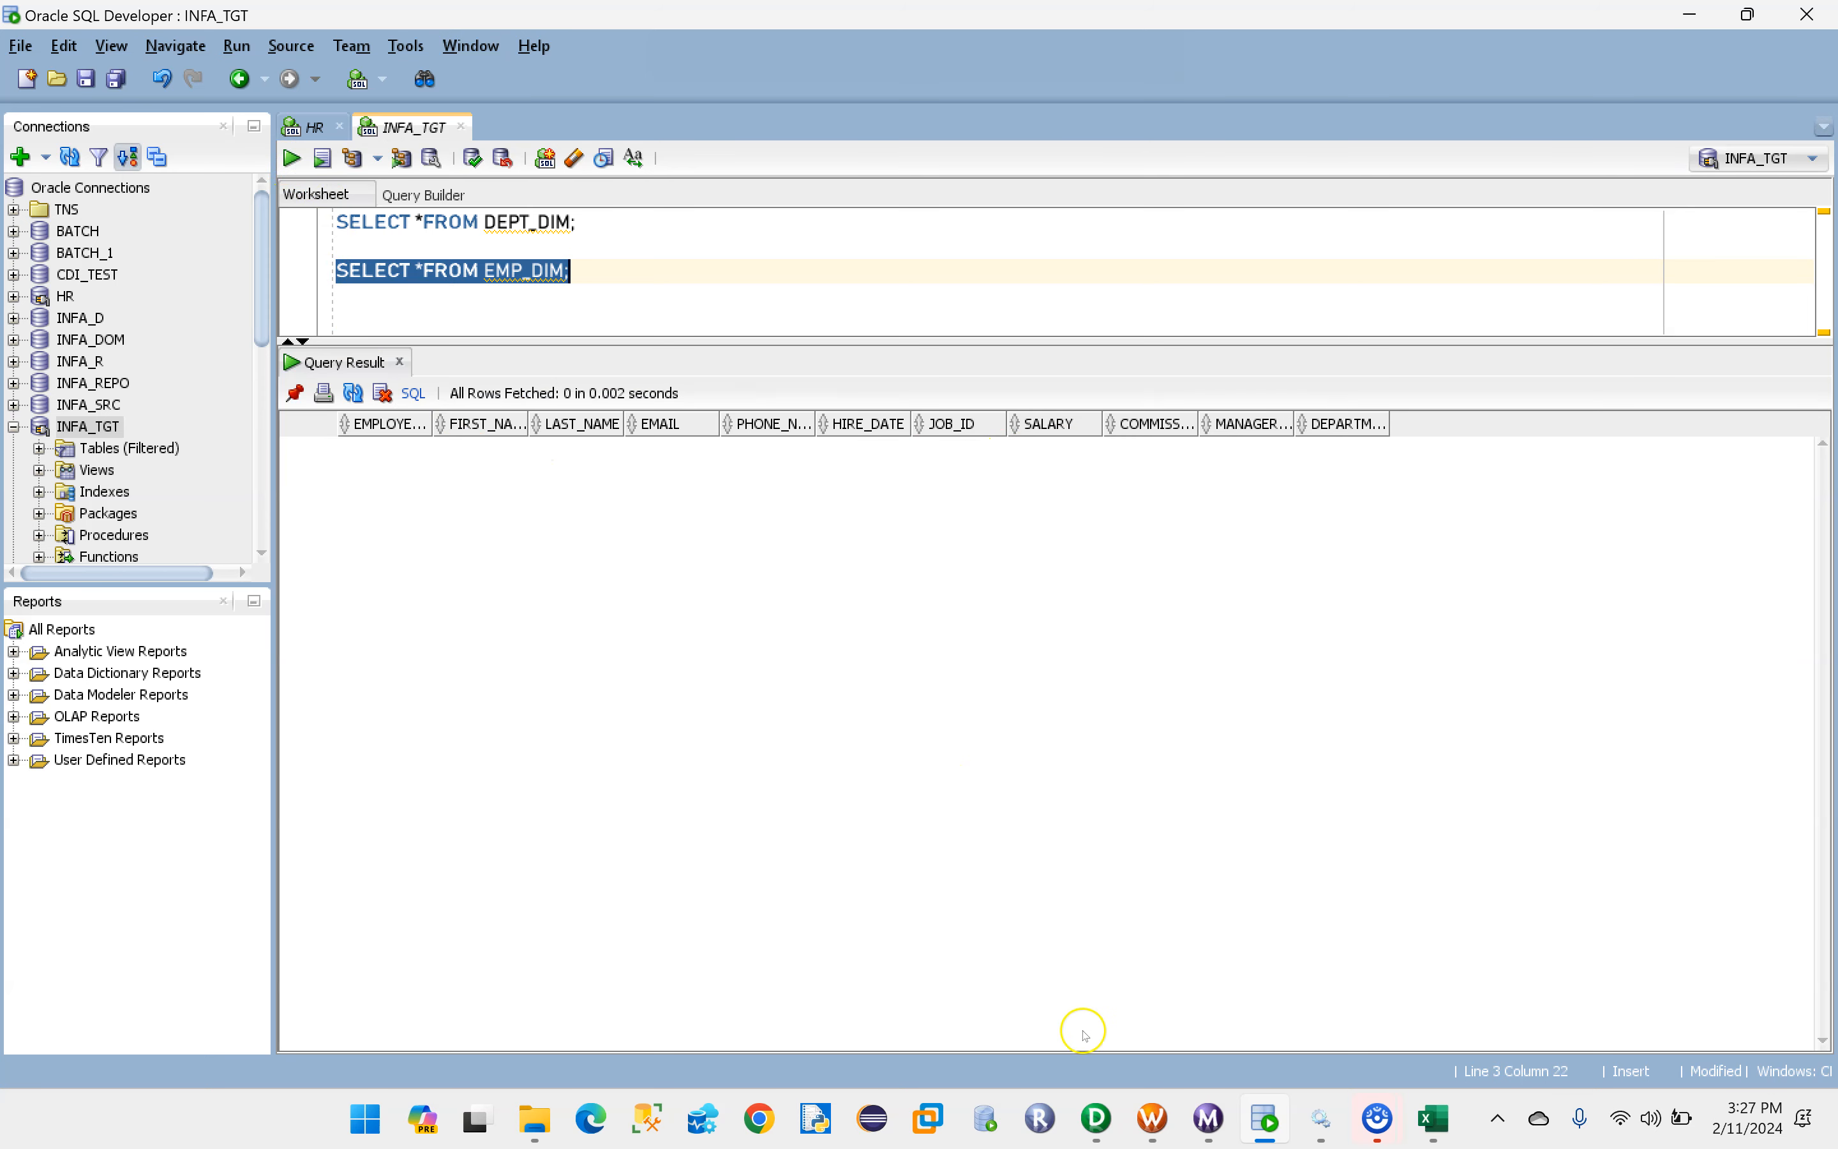
- Return to PowerCenter Designer, close database object generation, start a new mapping named m_loading_salary, and consult the salary rule in Excel
click(1100, 1122)
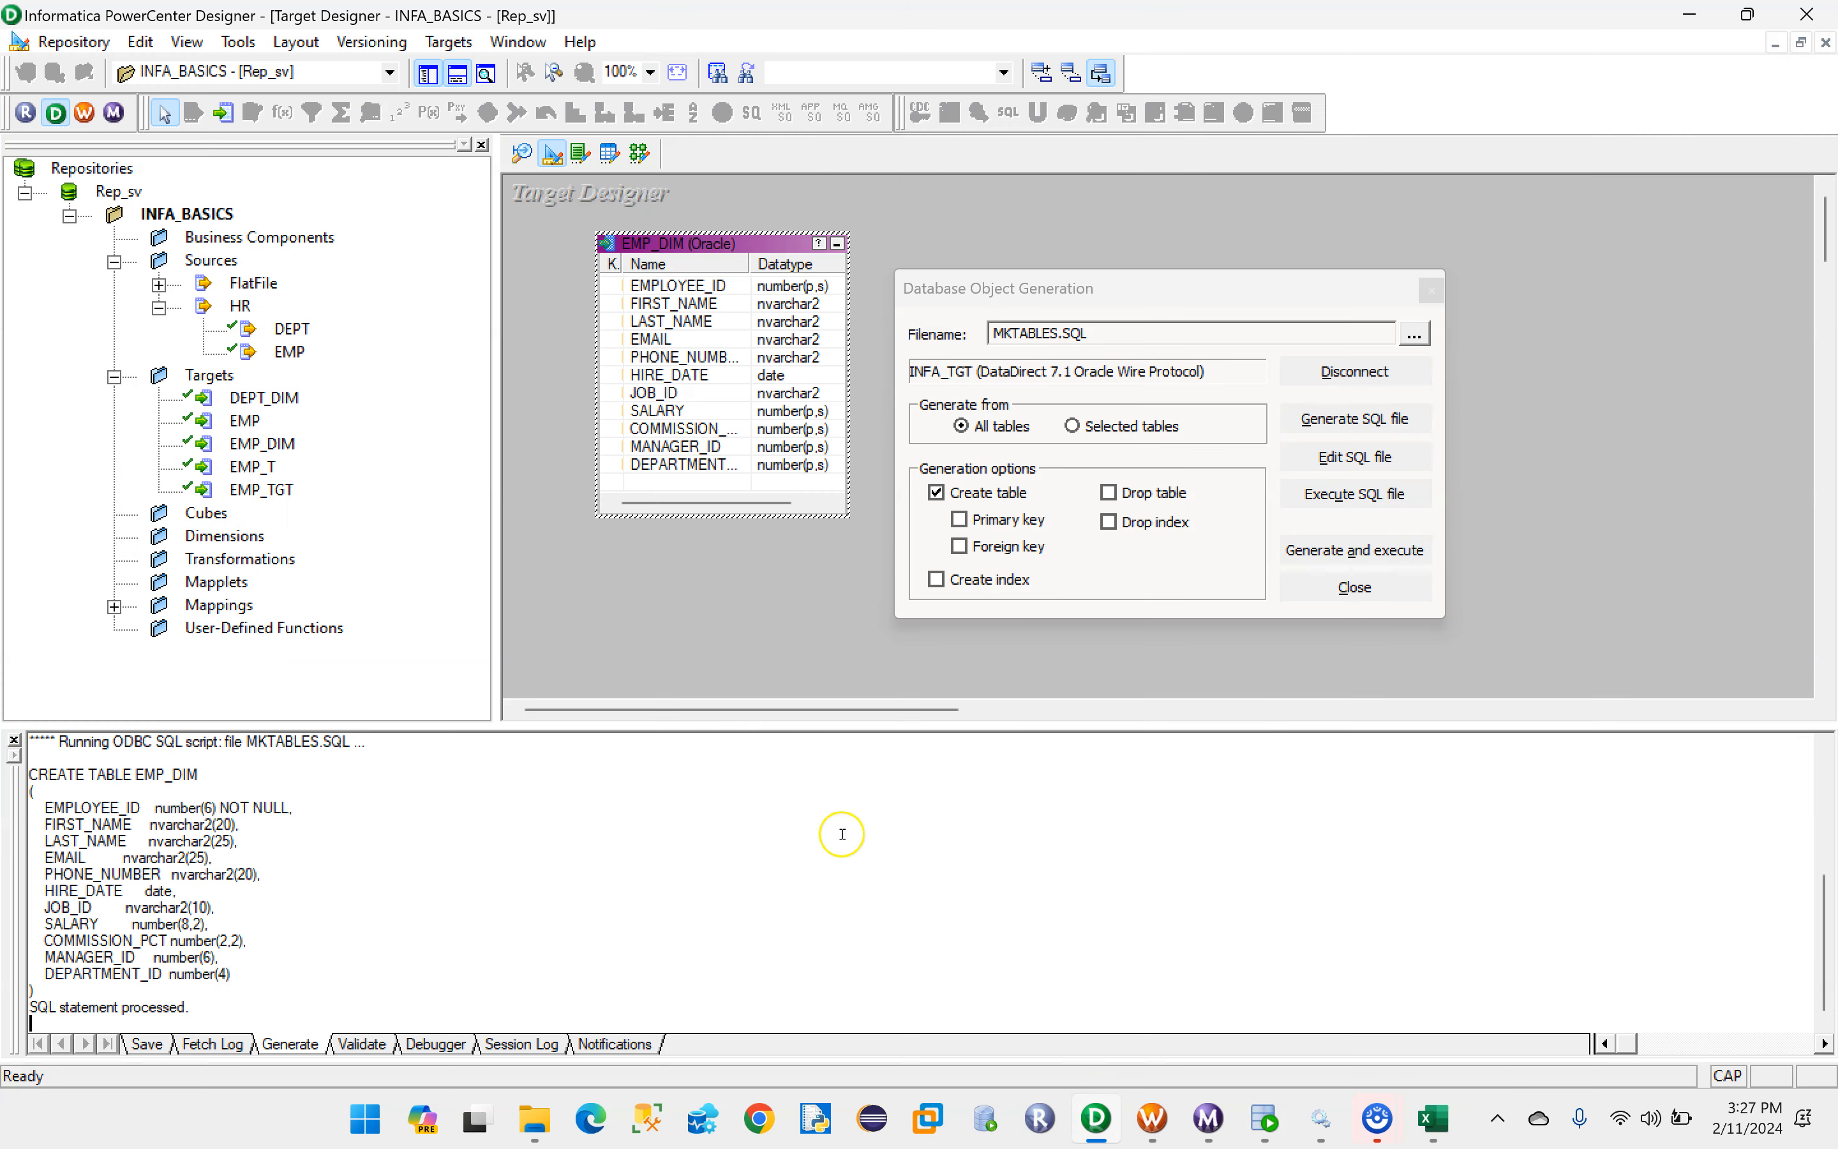
click(1352, 585)
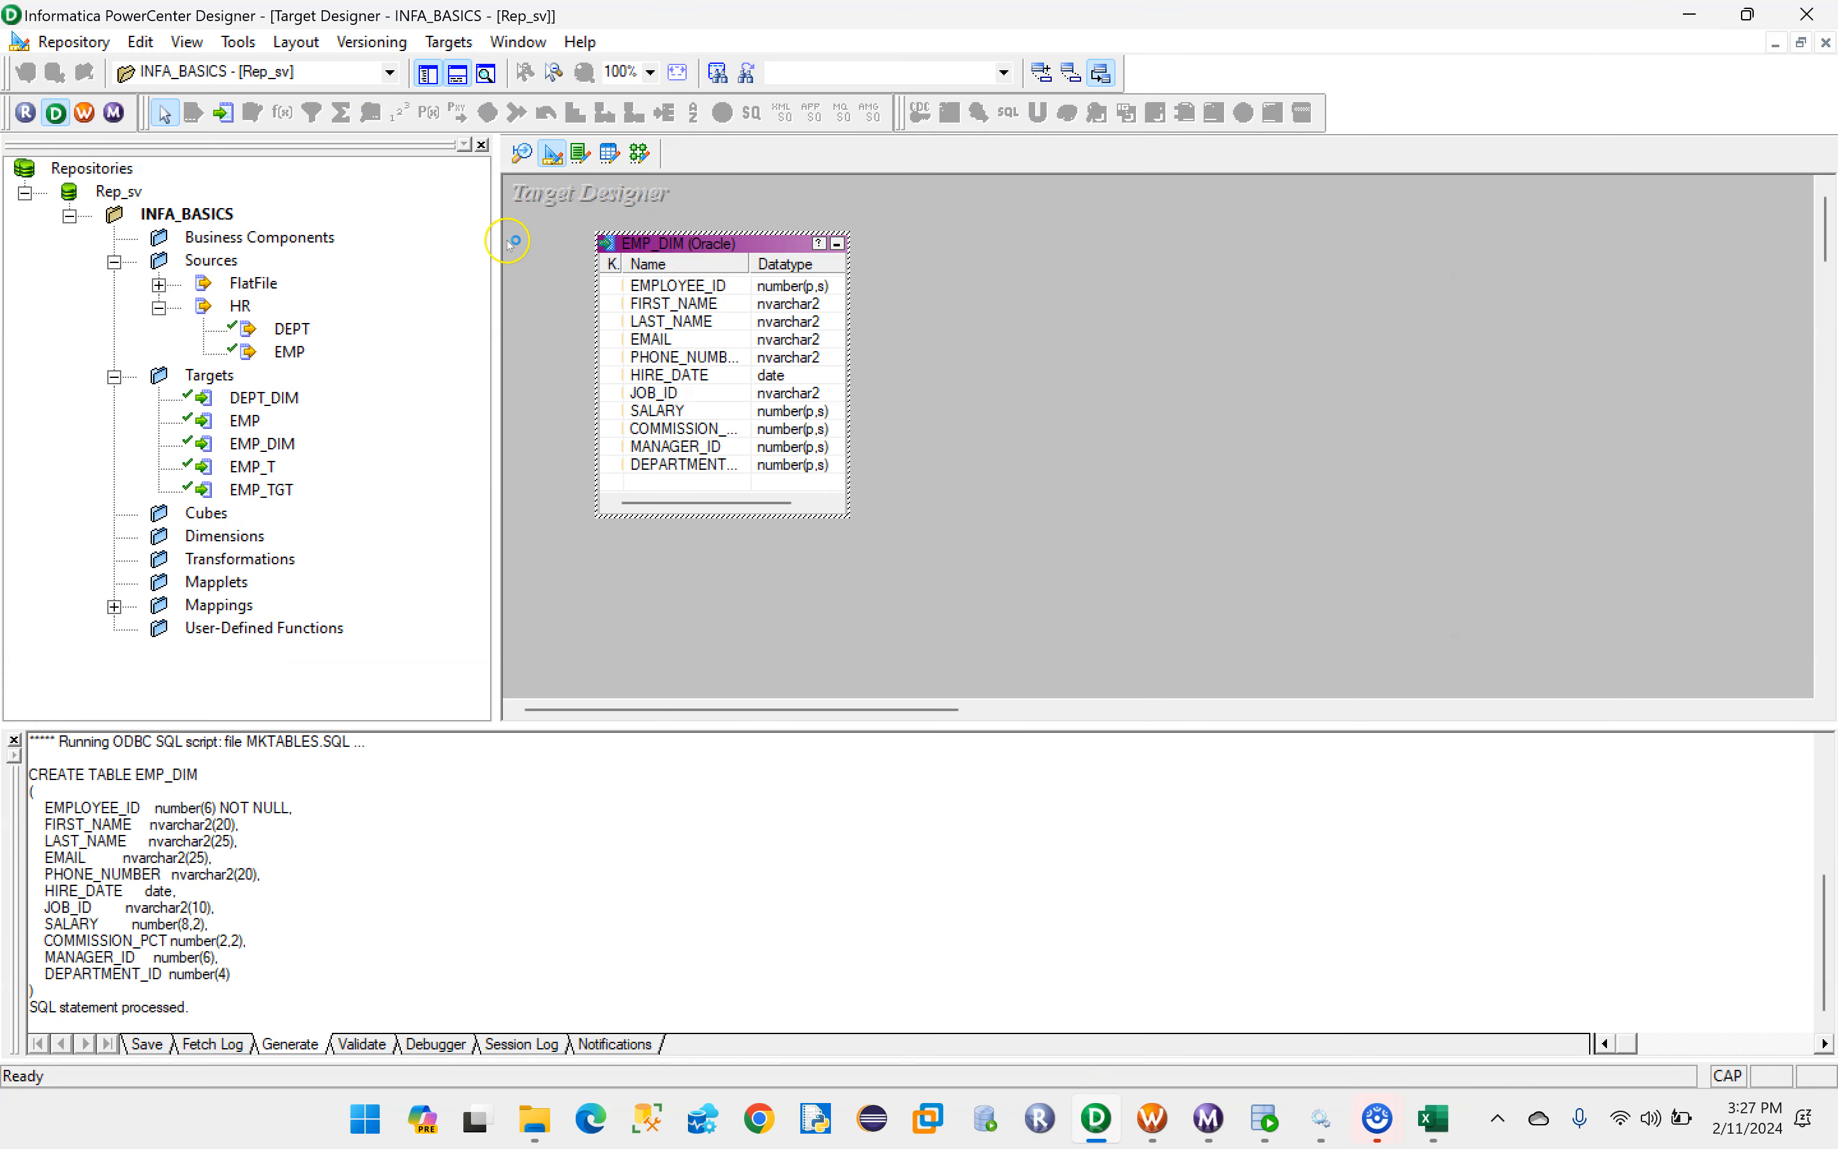
click(642, 155)
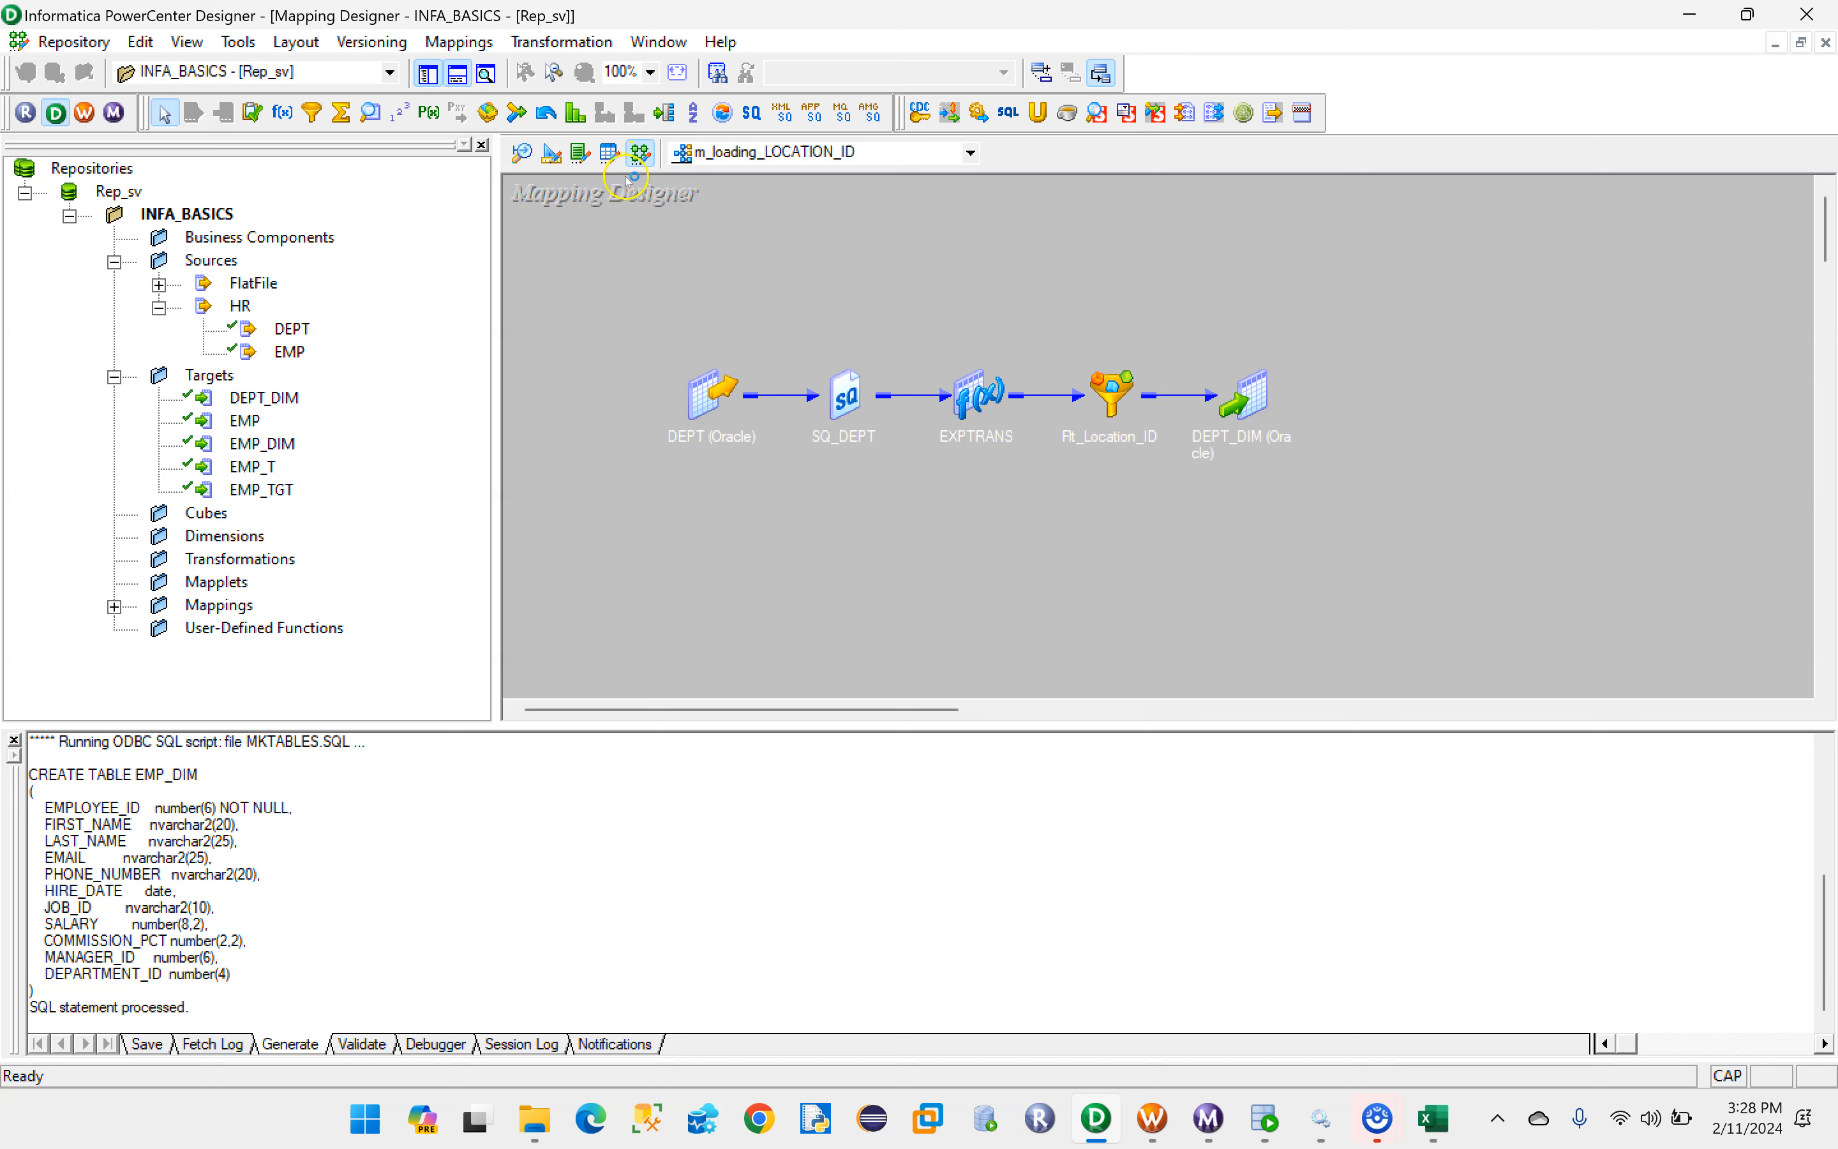
click(478, 46)
click(475, 72)
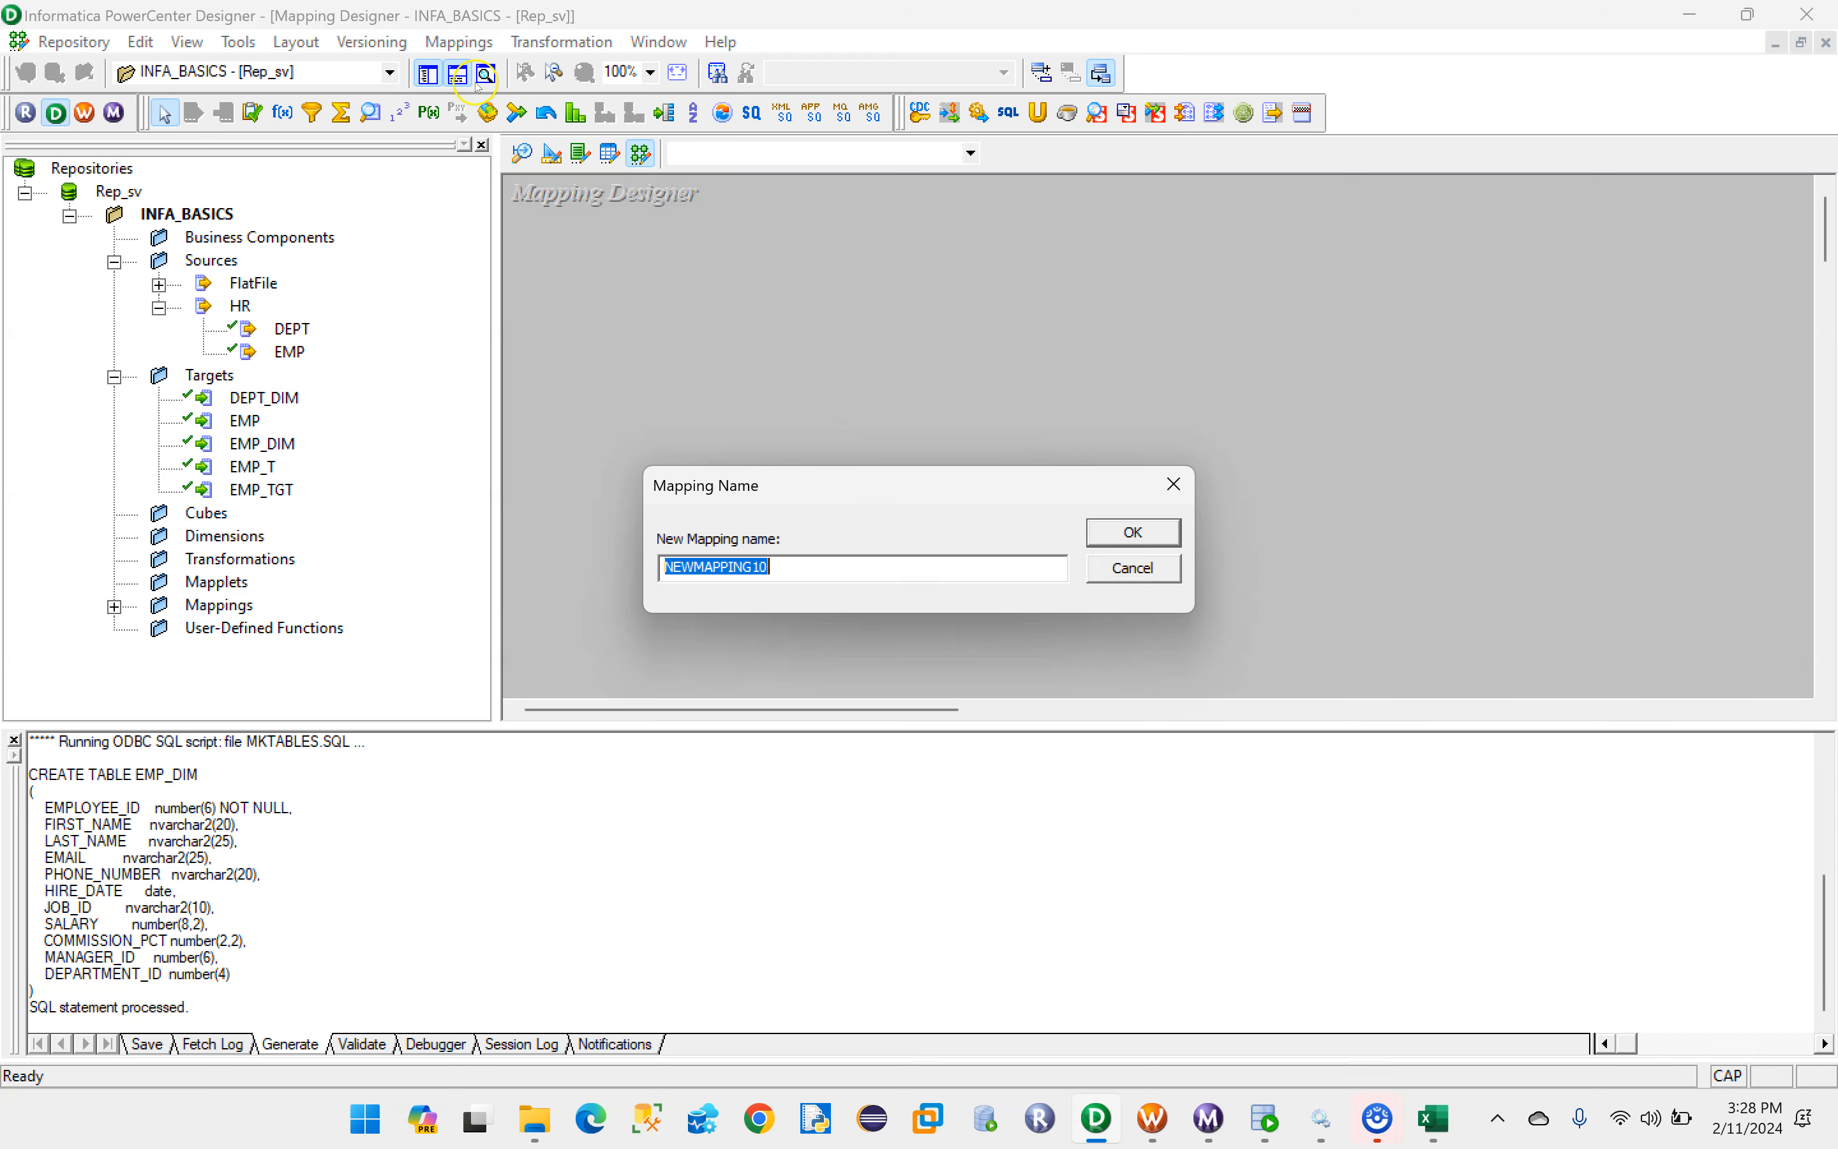
key(BackSpace)
key(Caps_Lock)
text(m)
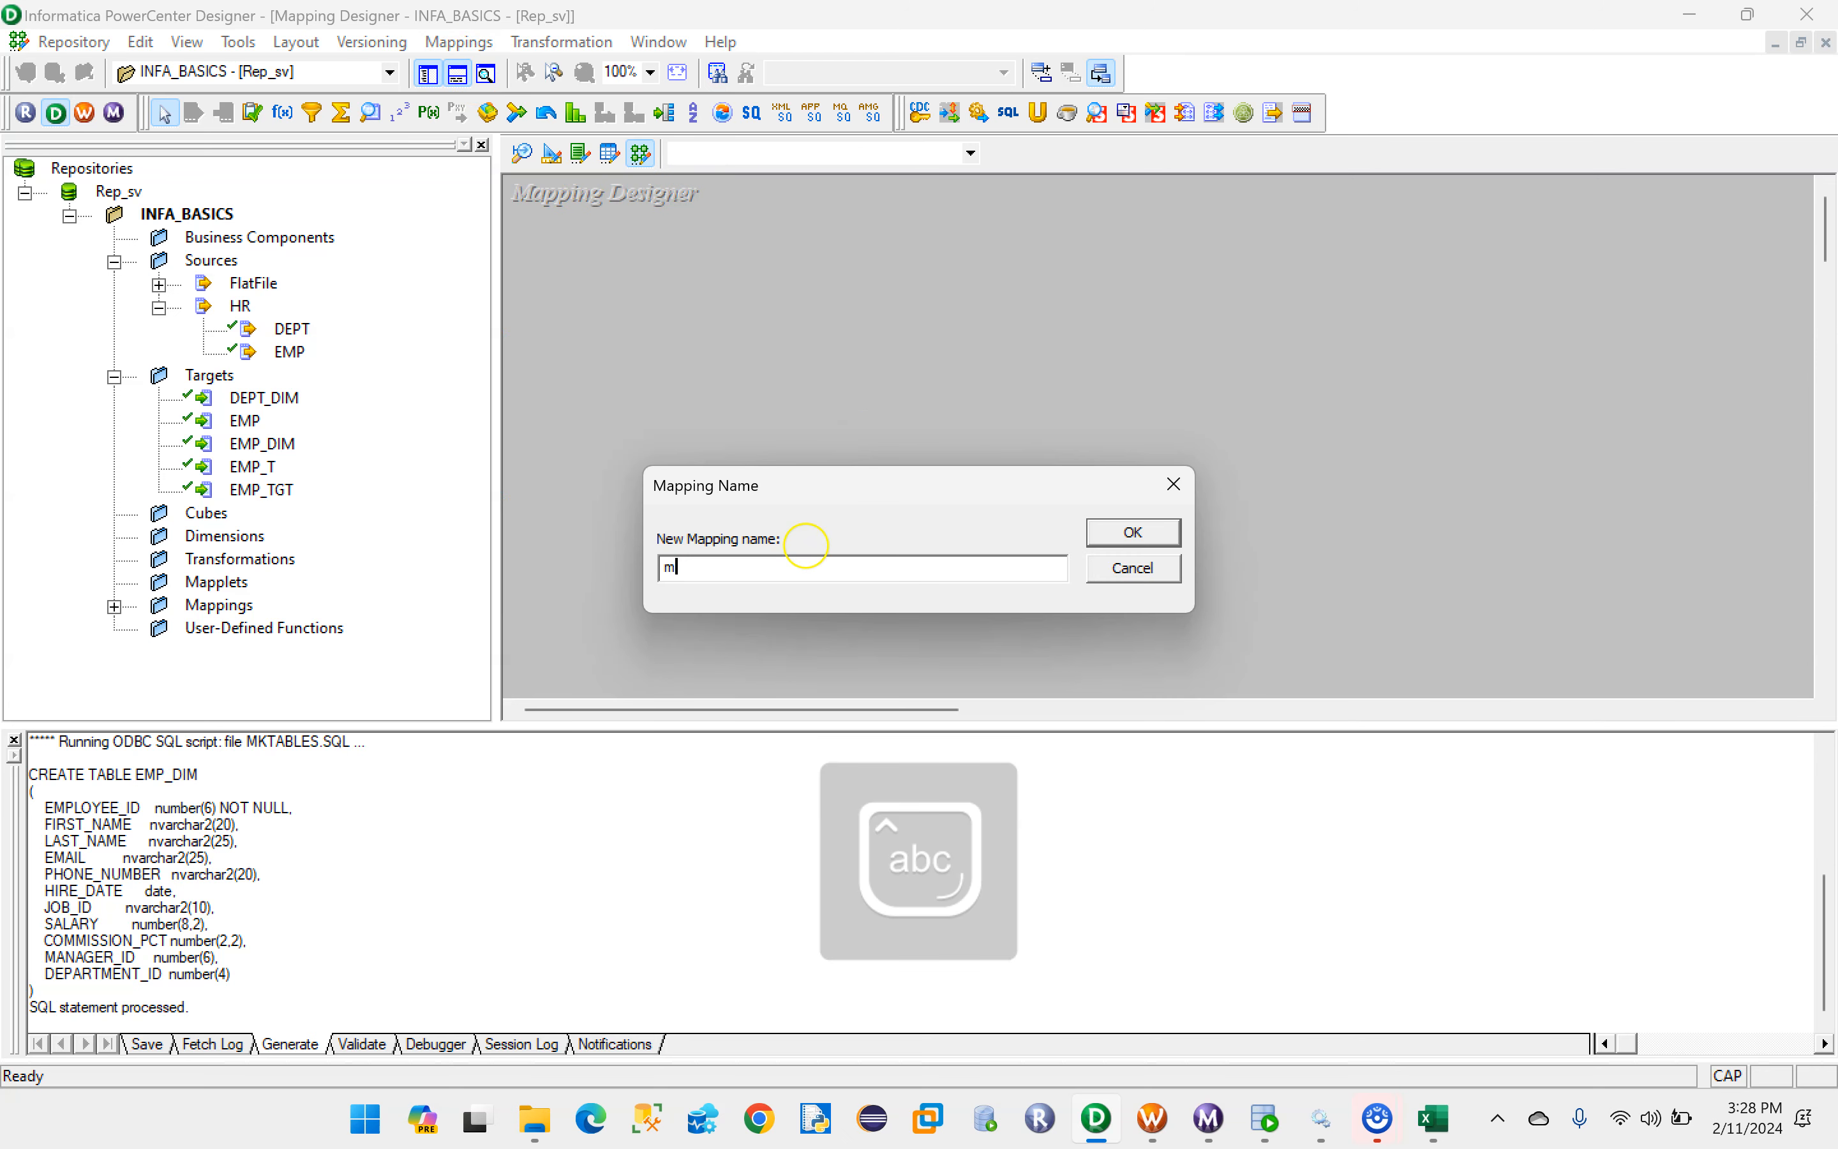
text(_loading_salary)
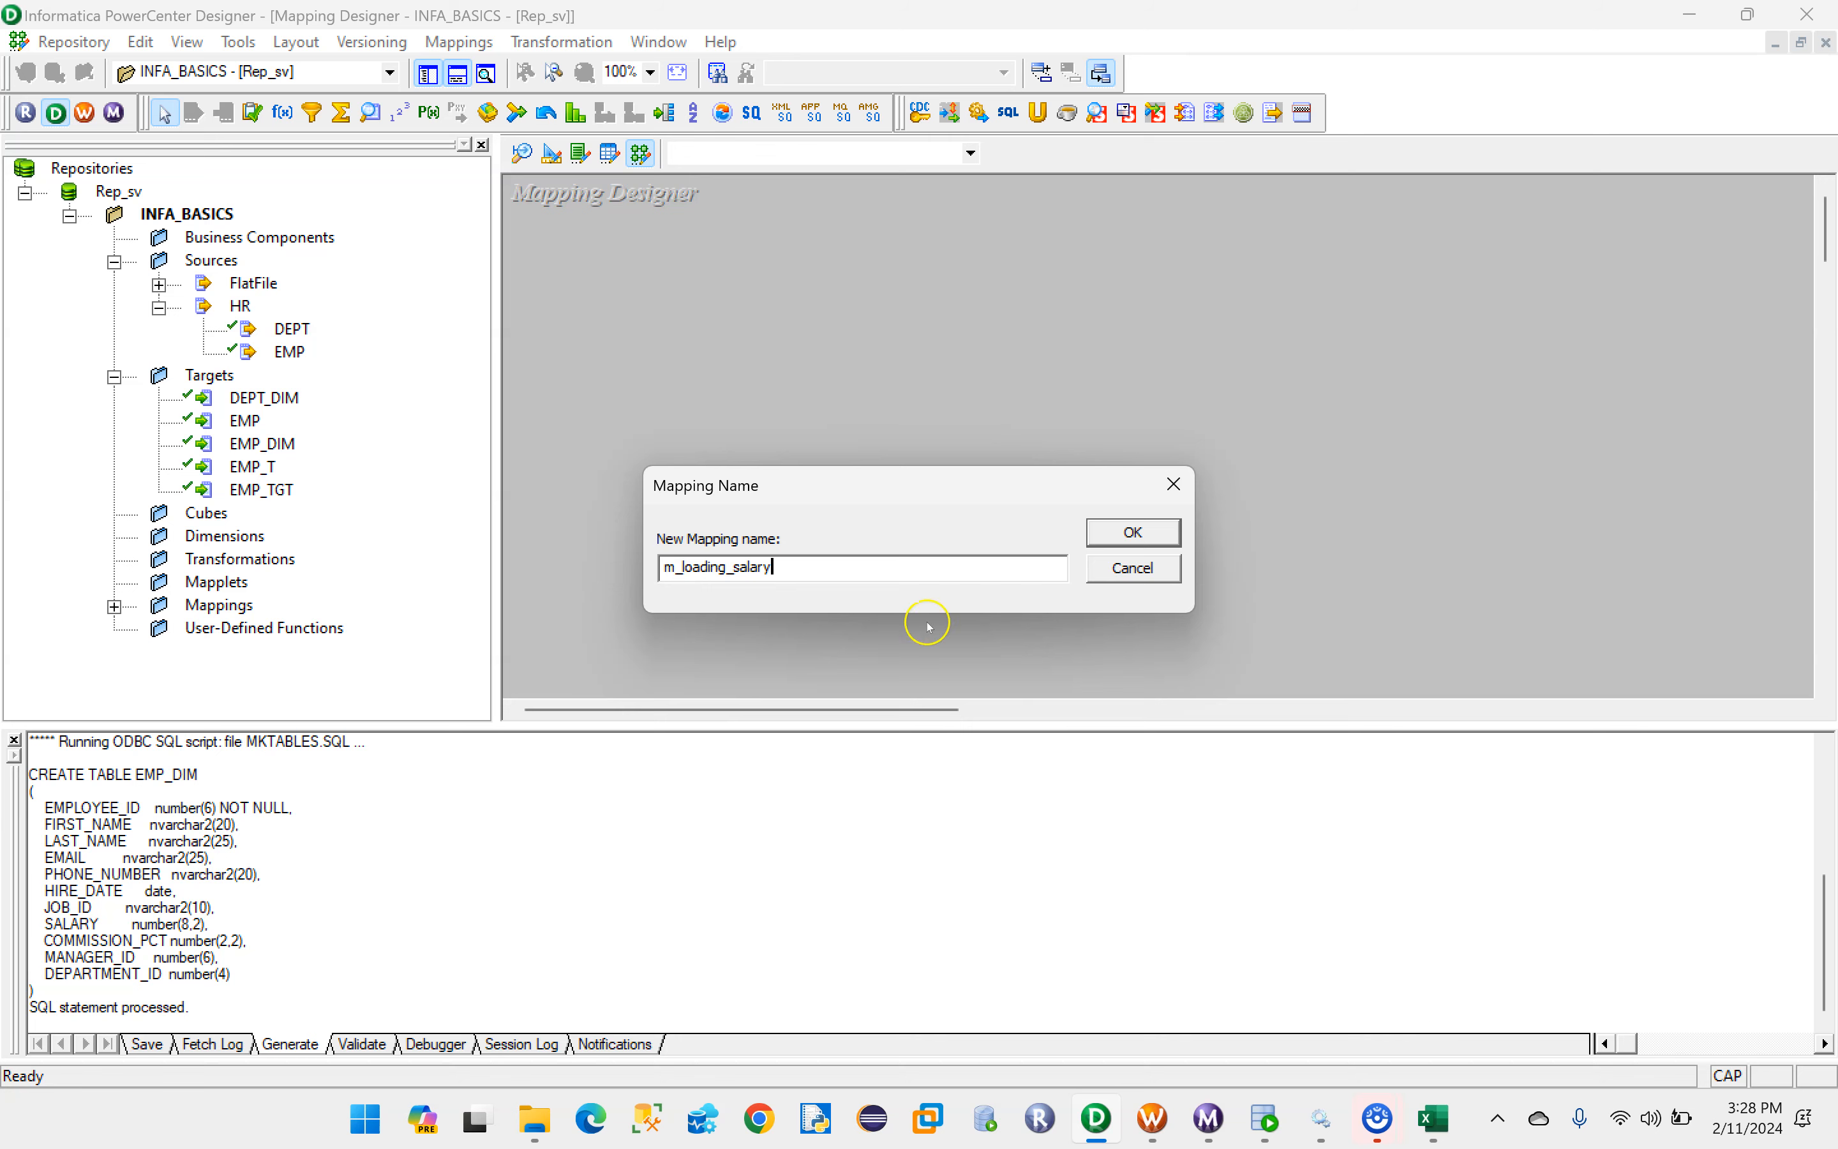
click(1434, 1119)
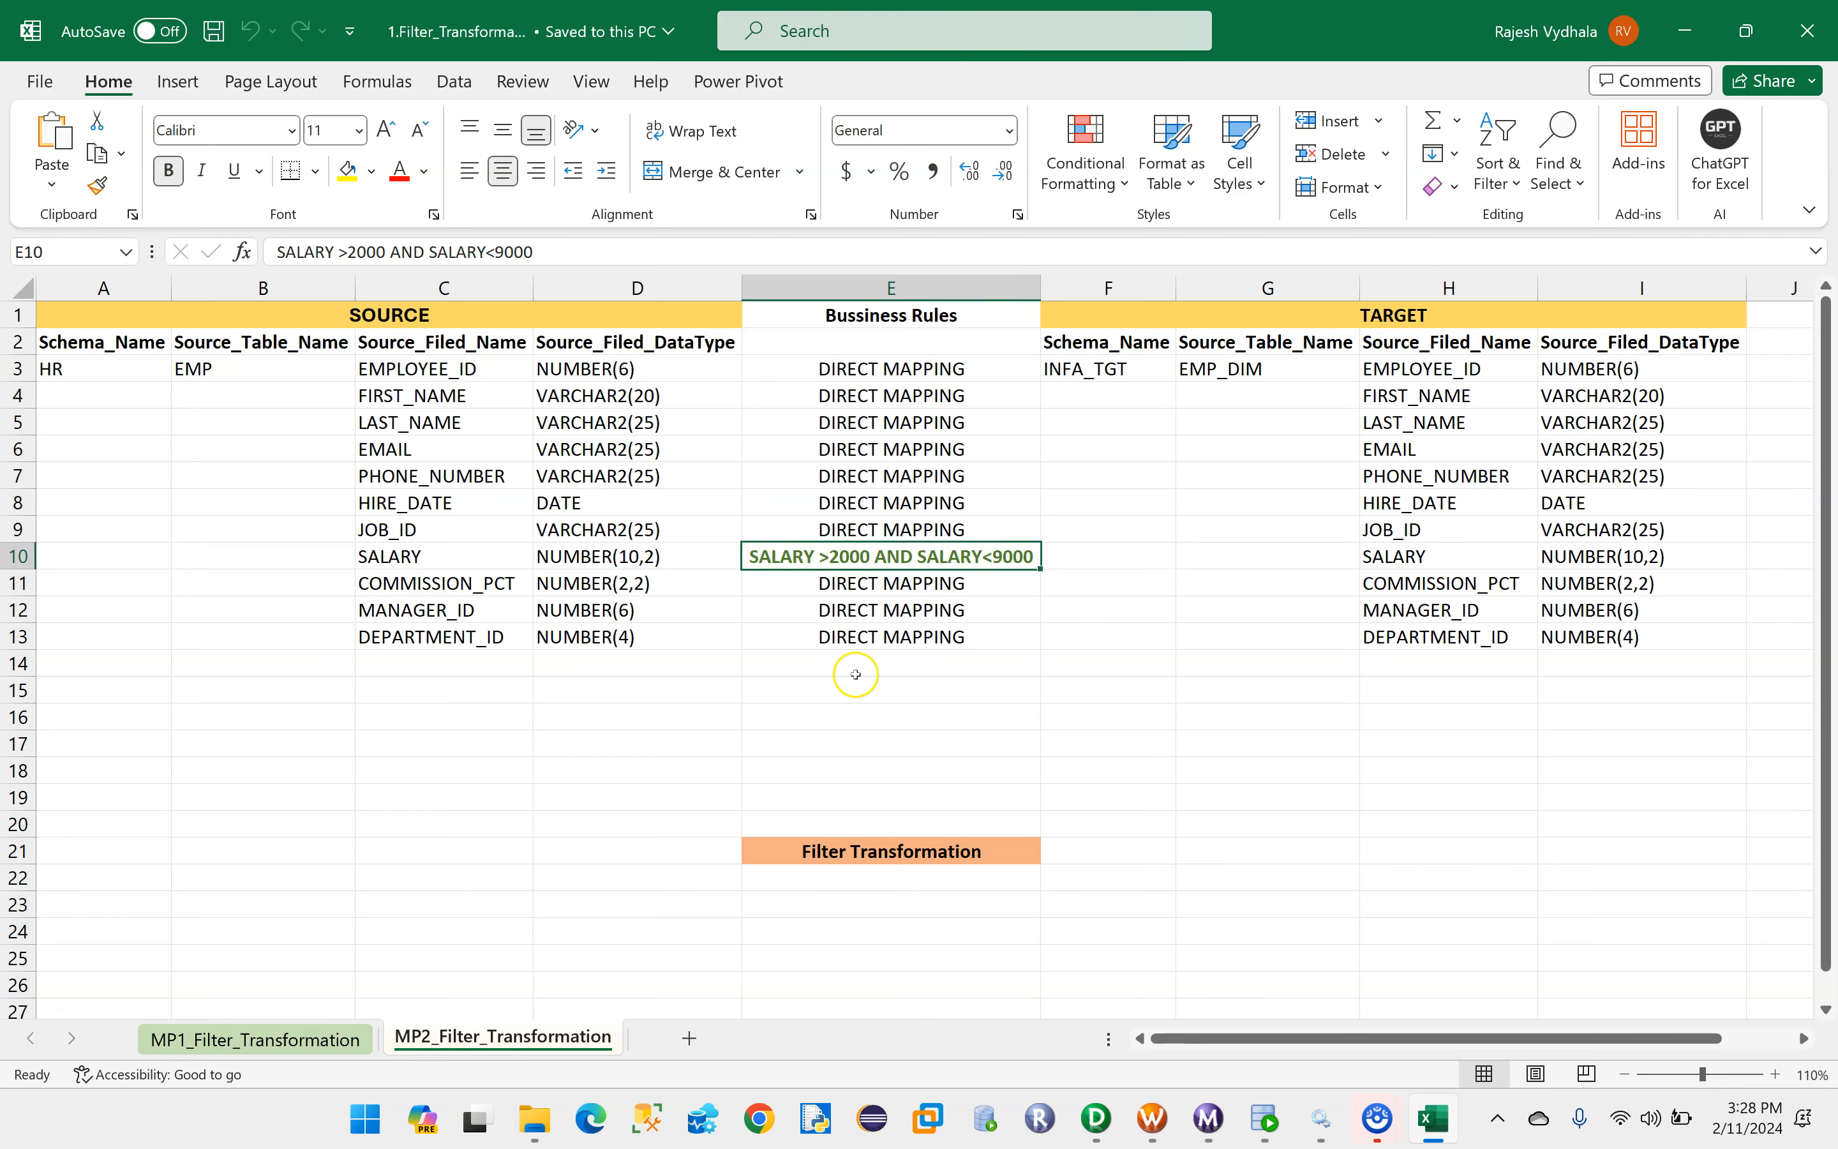
- Return to PowerCenter Designer, create the mapping m_loading_salary, and add the EMP source and EMP_DIM target to it
click(1096, 1117)
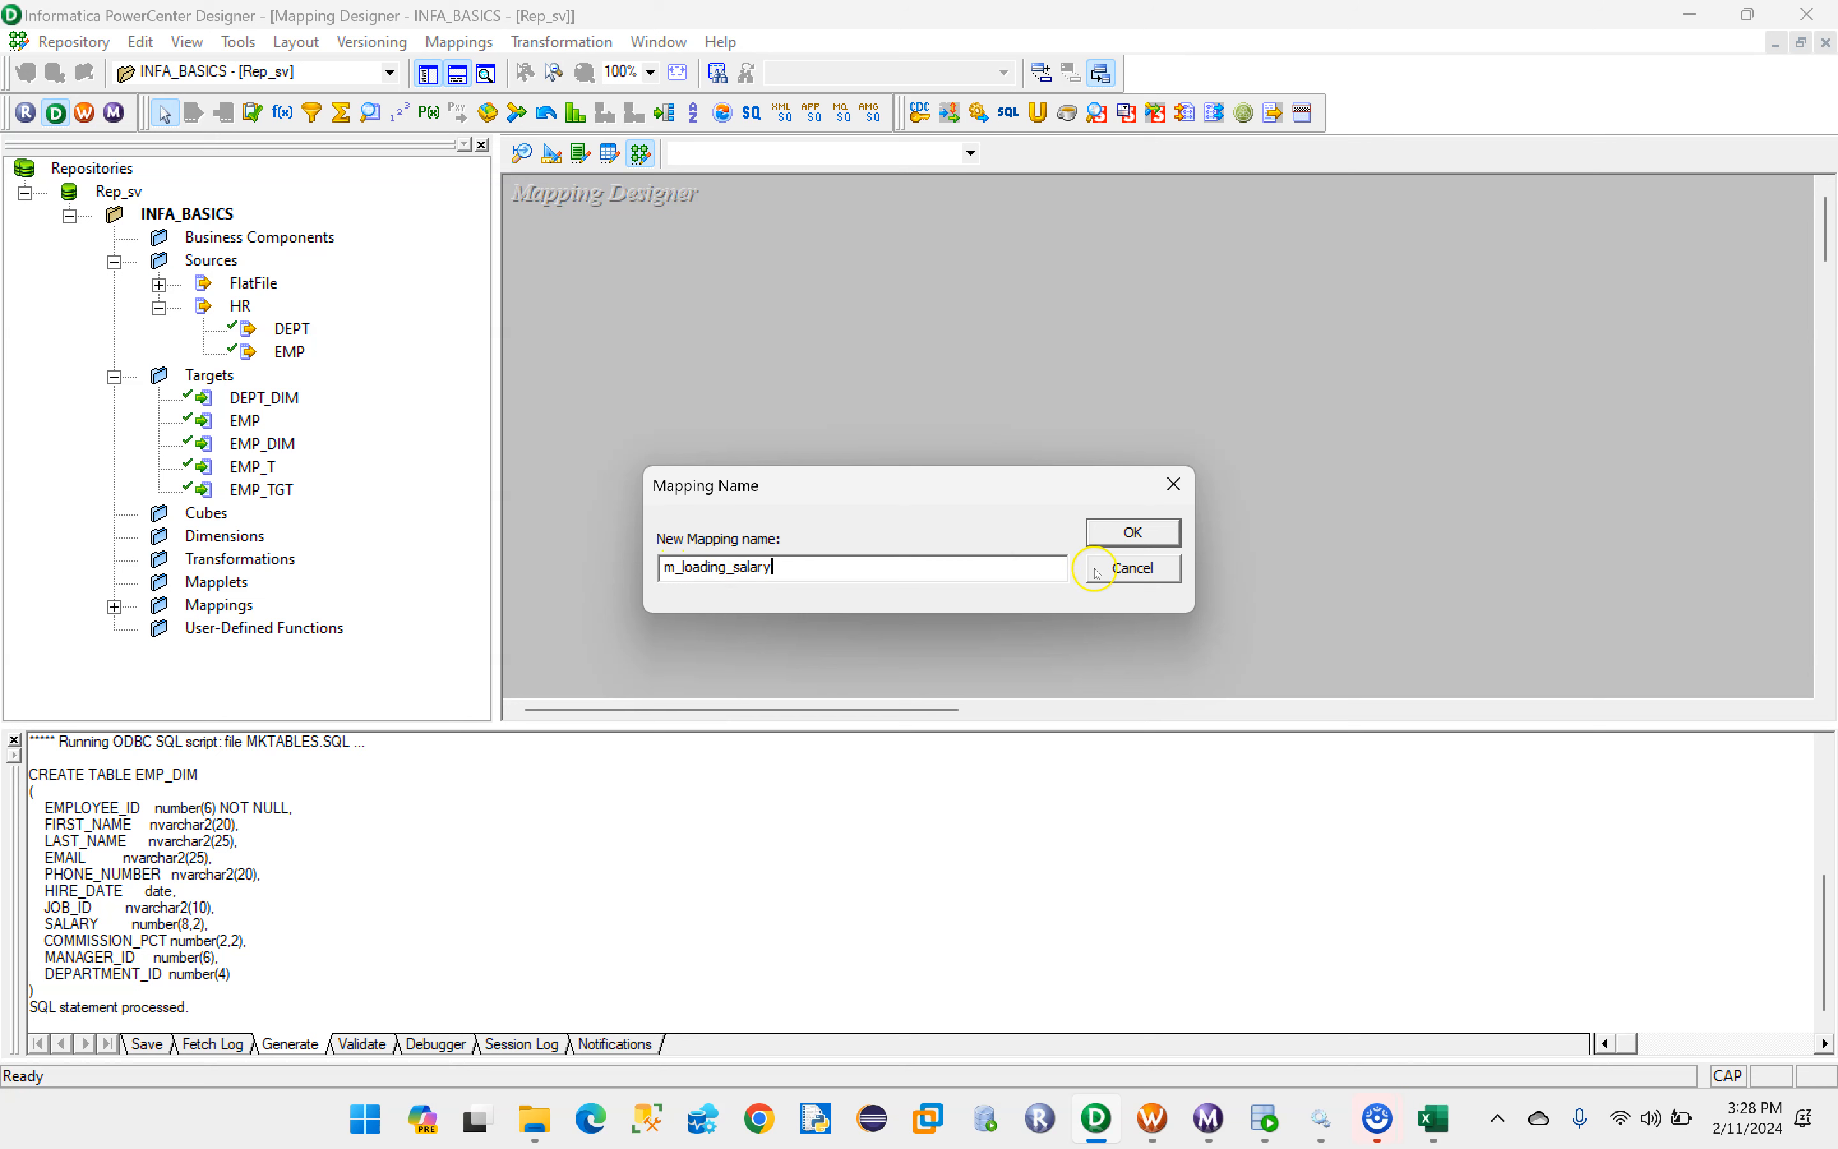
click(1133, 533)
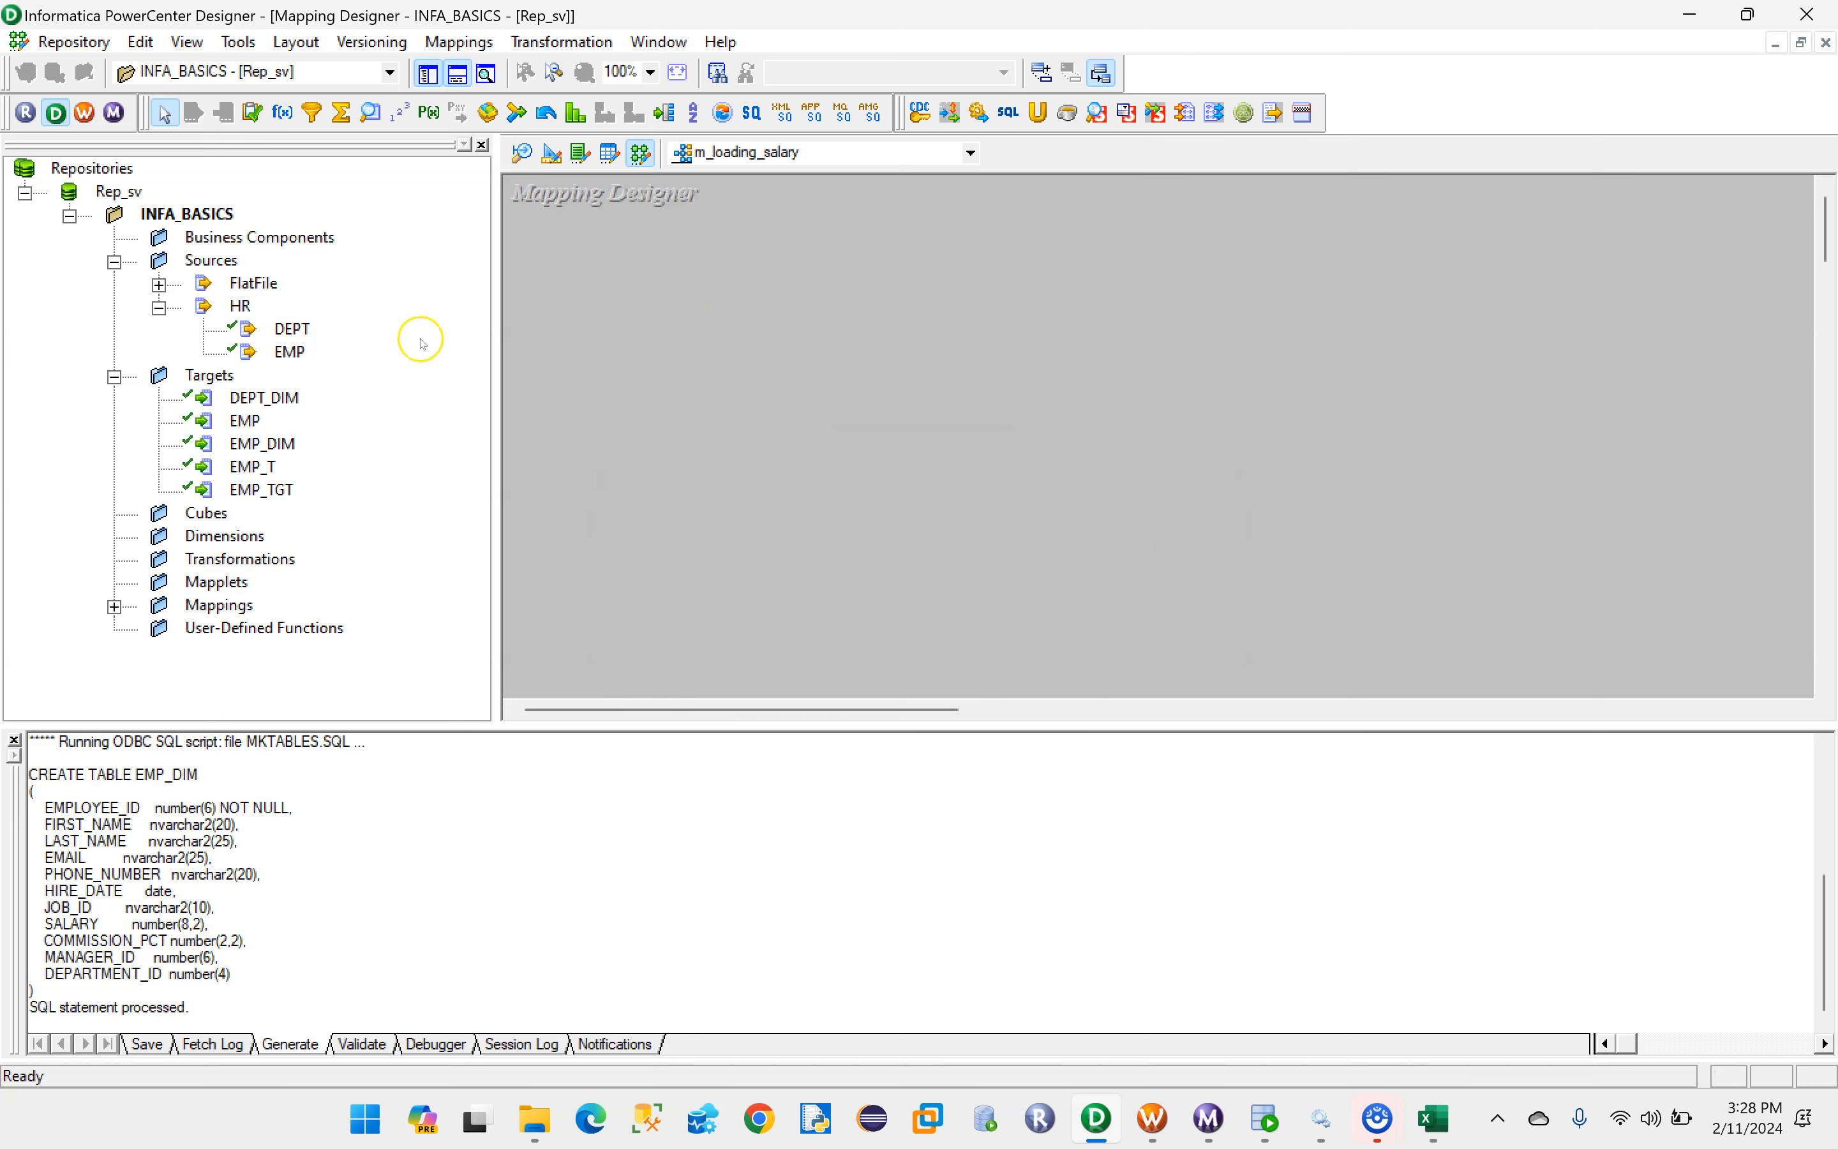
drag(289, 351, 636, 334)
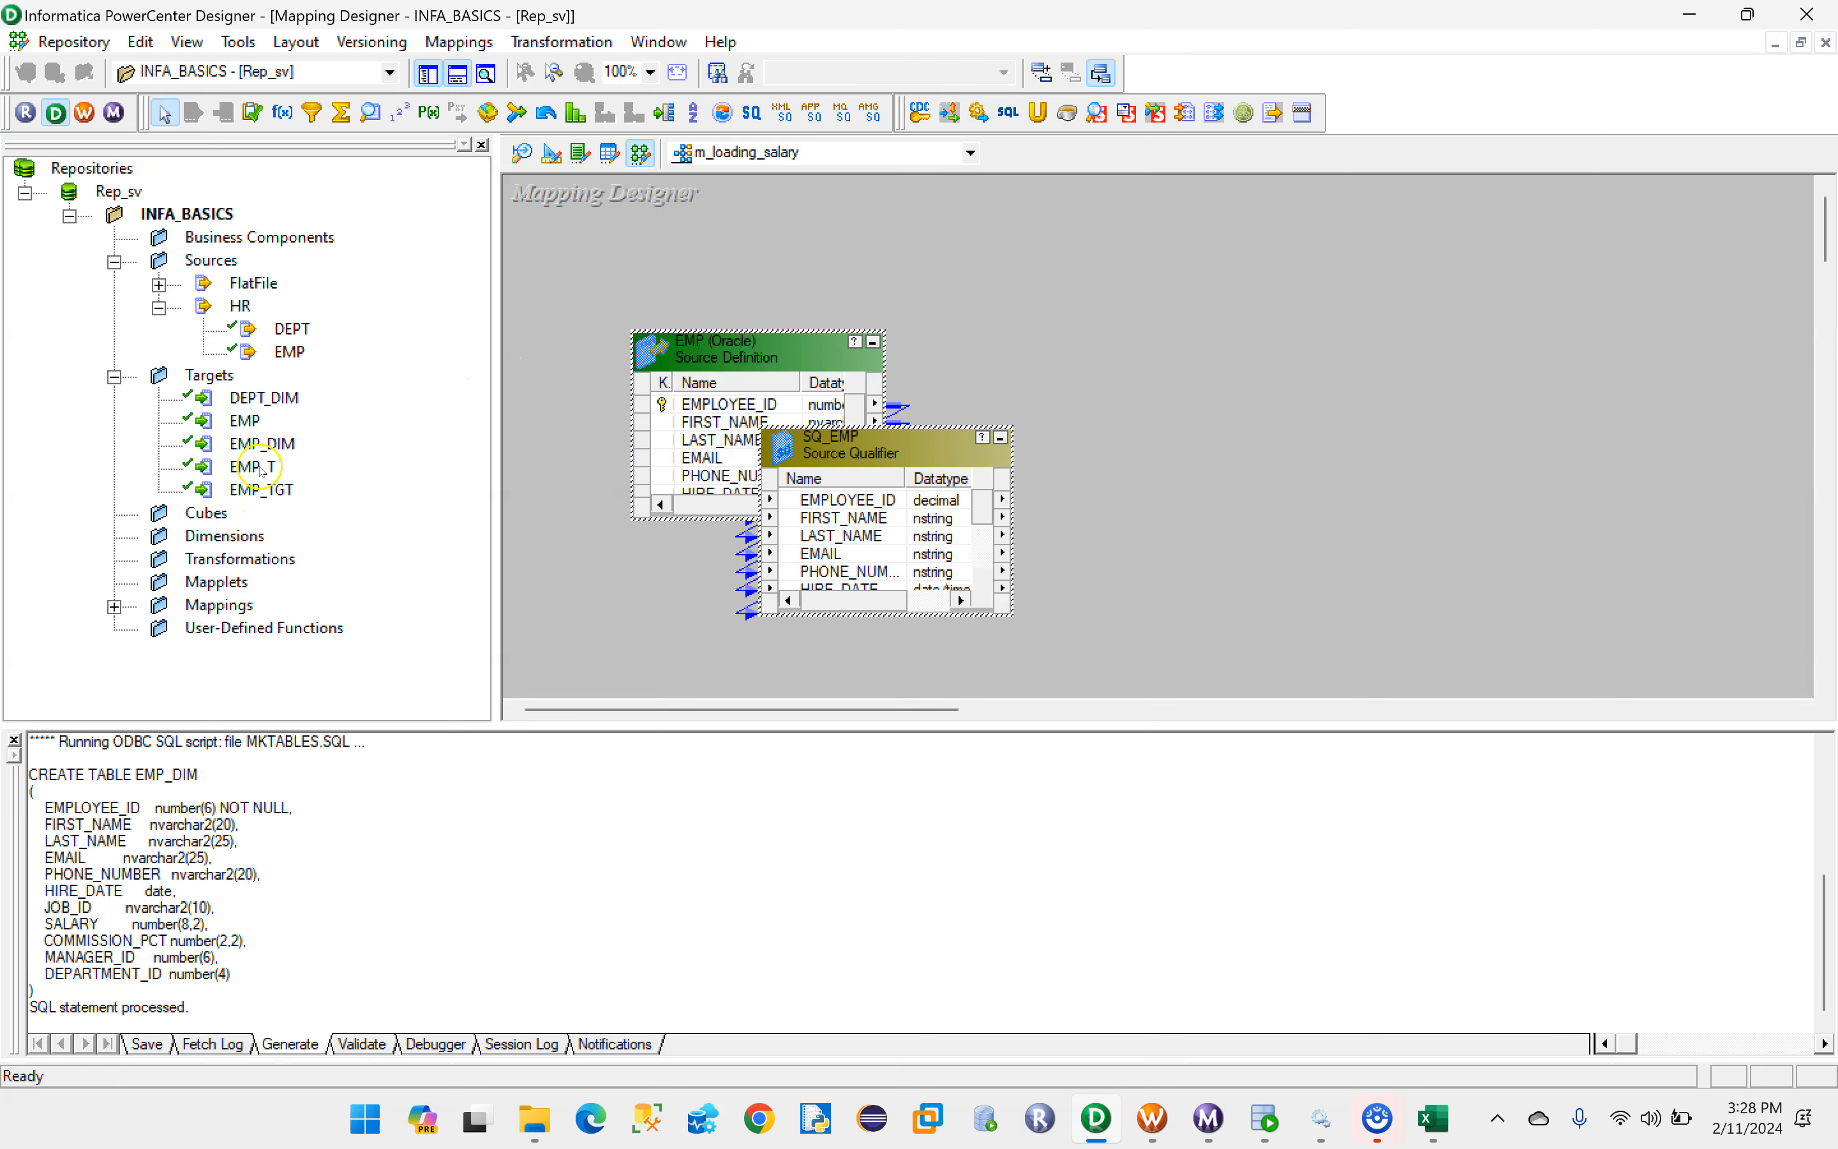
drag(262, 444, 1551, 400)
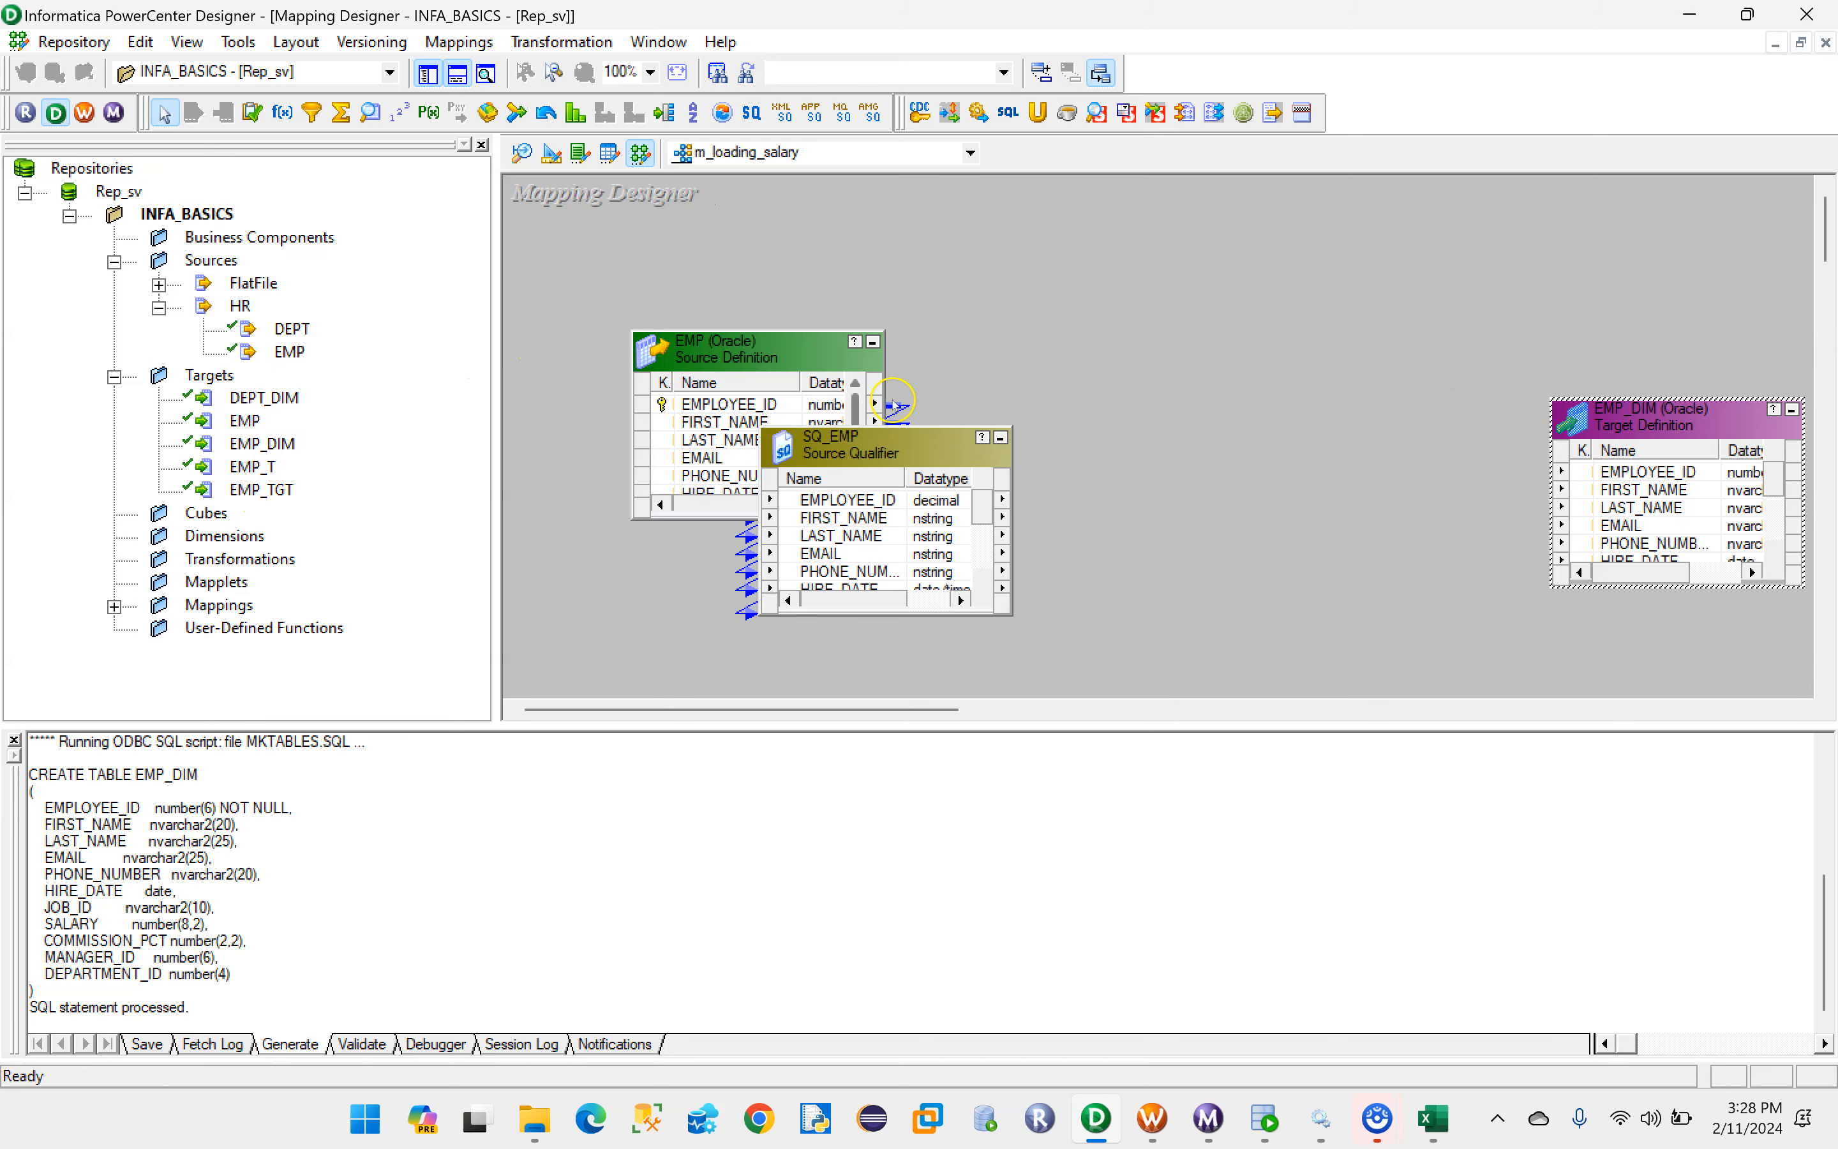
- Widen the mapping workspace and arrange EMP, SQ_EMP and EMP_DIM side by side, enlarging EMP so all its ports show
drag(495, 363, 240, 363)
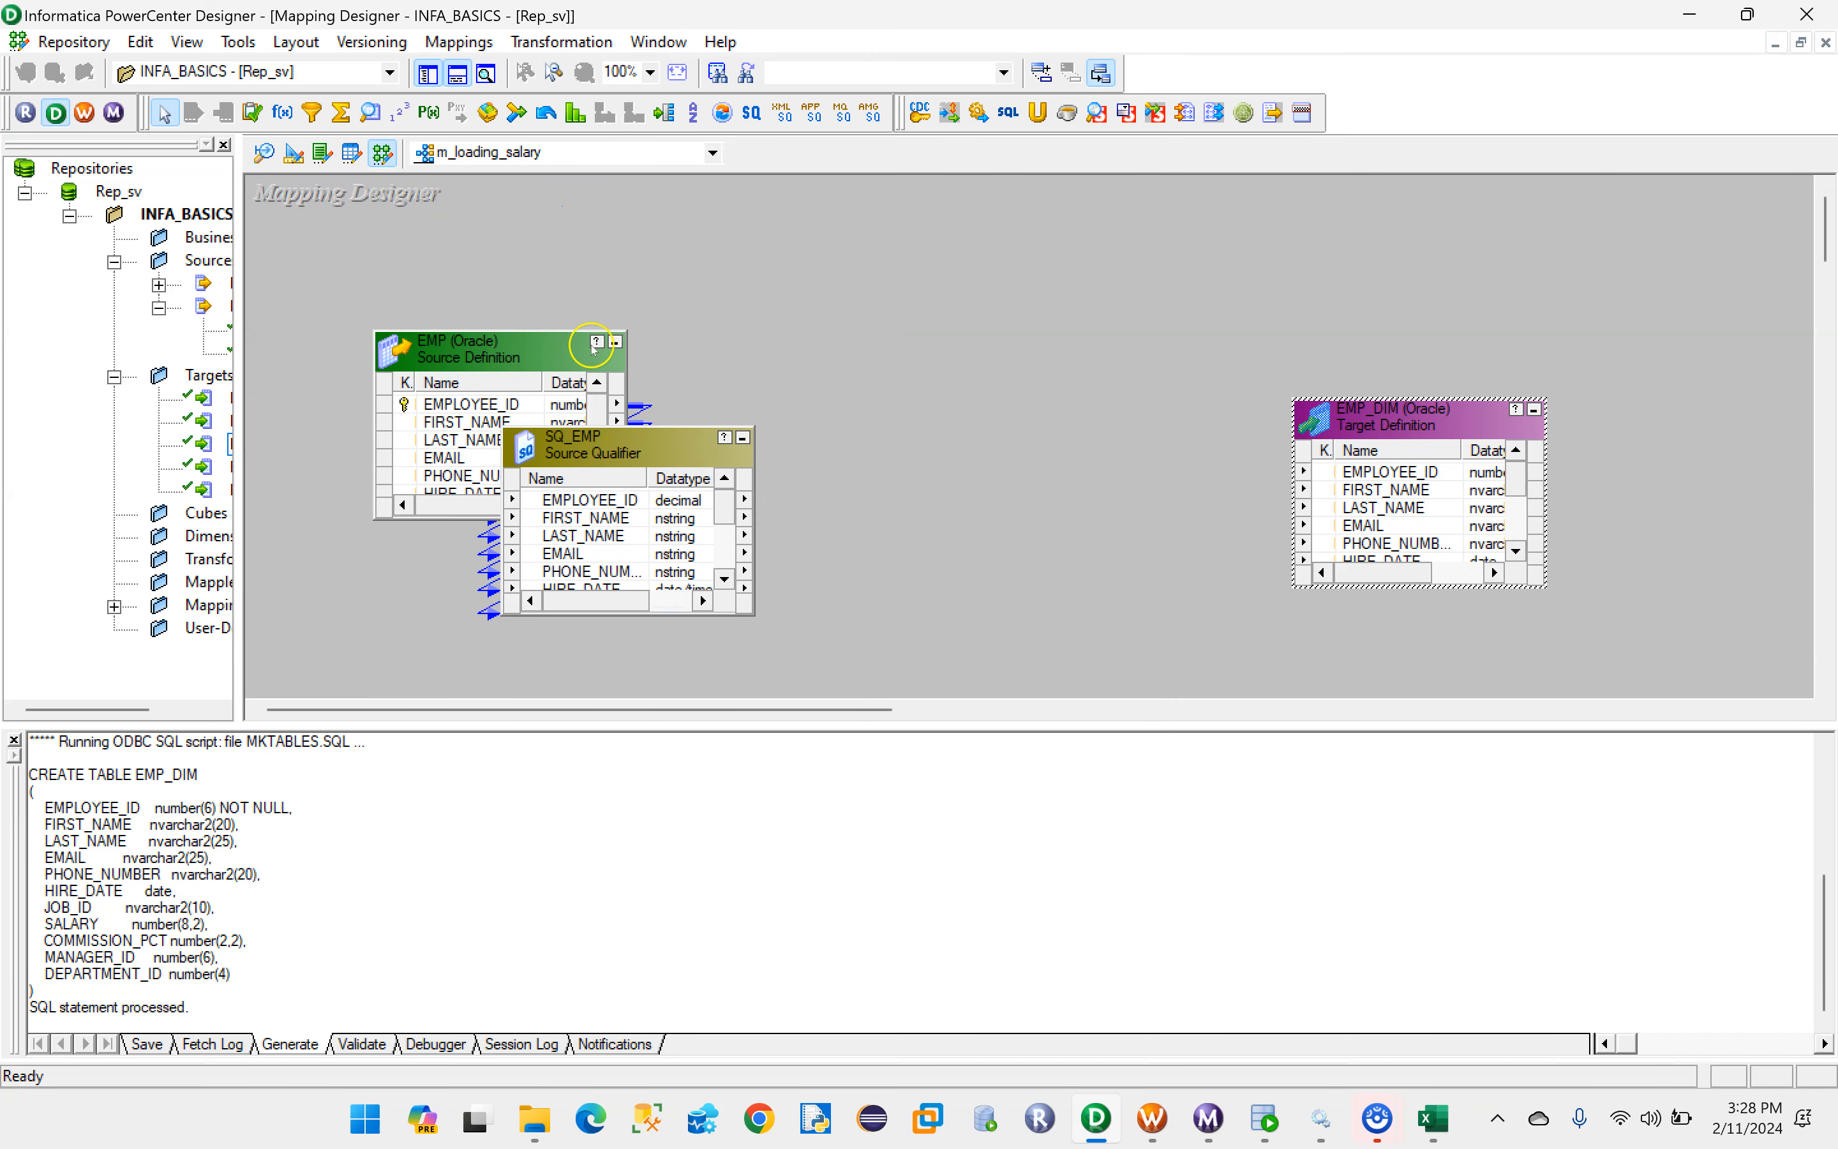
drag(490, 354, 299, 371)
drag(668, 447, 755, 319)
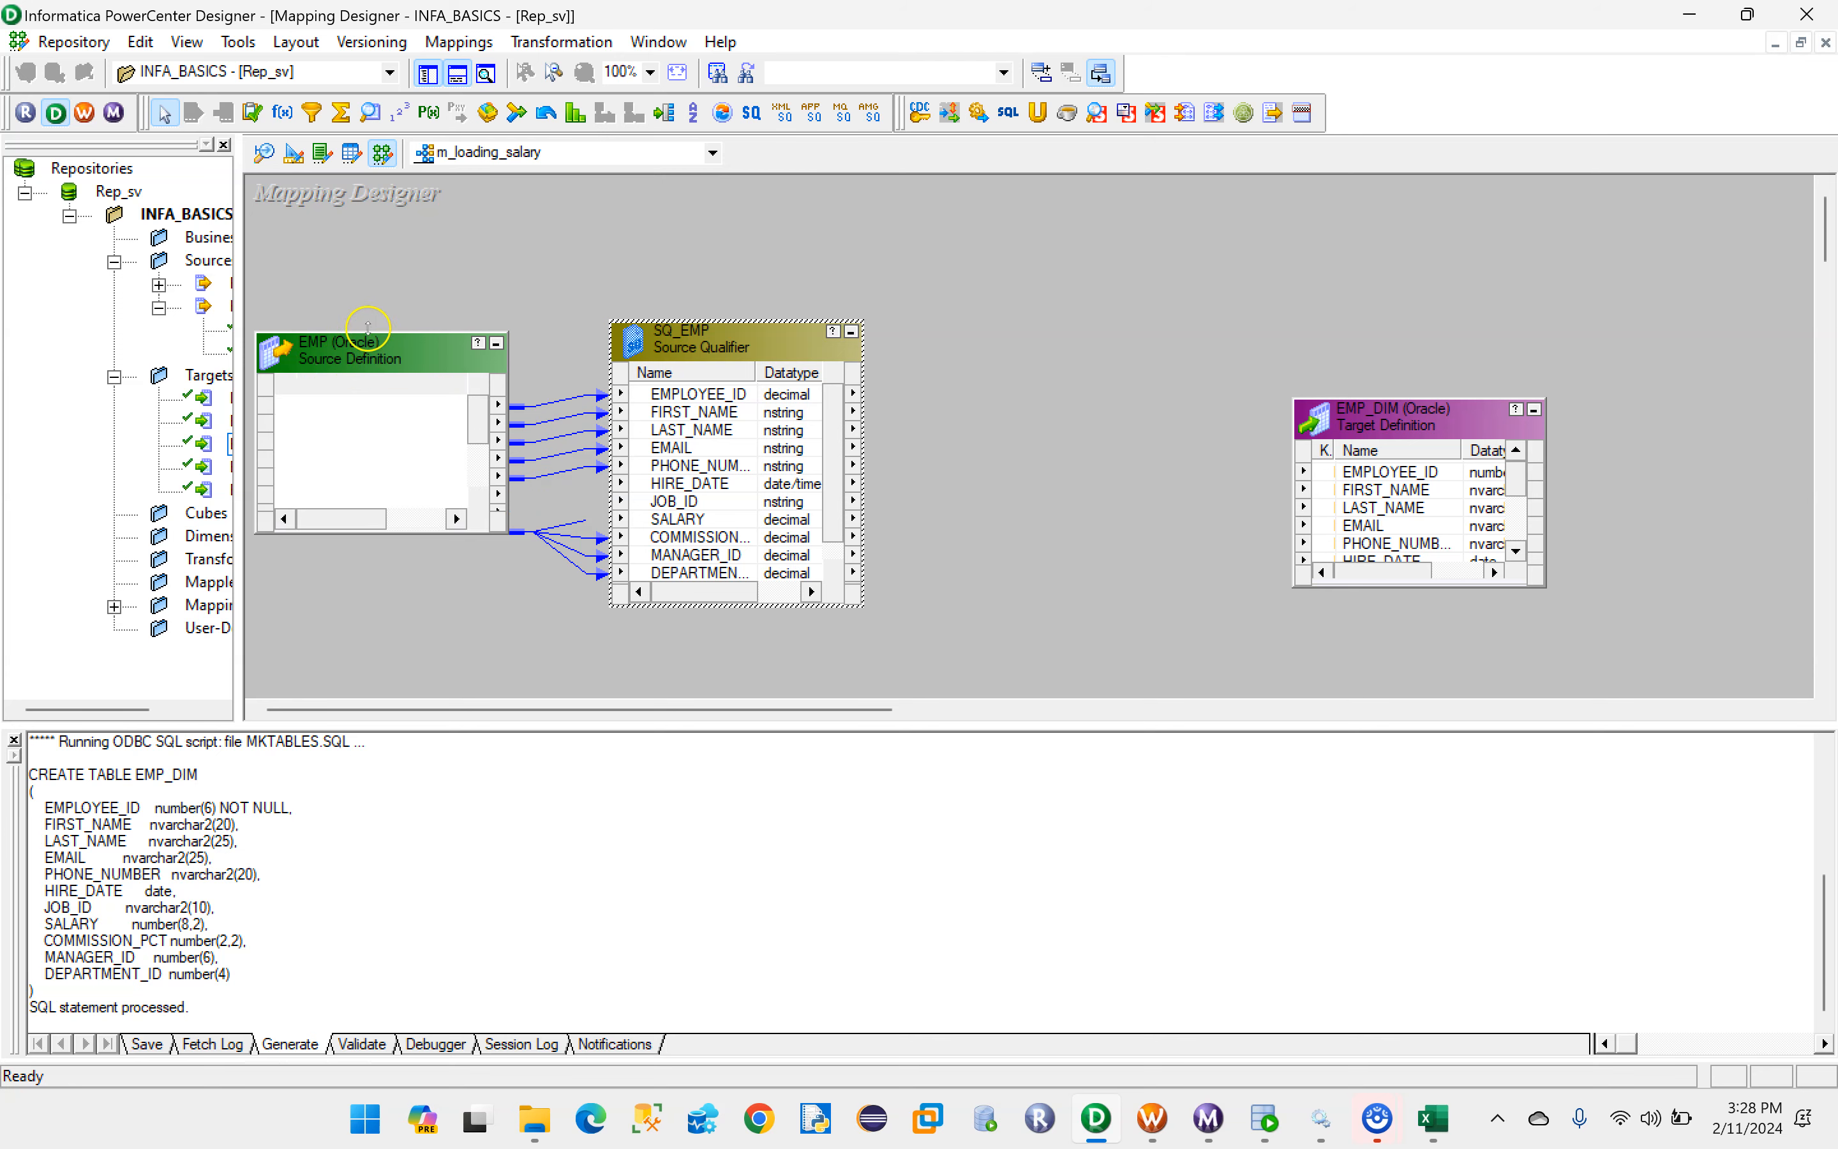
drag(362, 344, 365, 244)
drag(429, 530, 469, 593)
drag(717, 323, 684, 264)
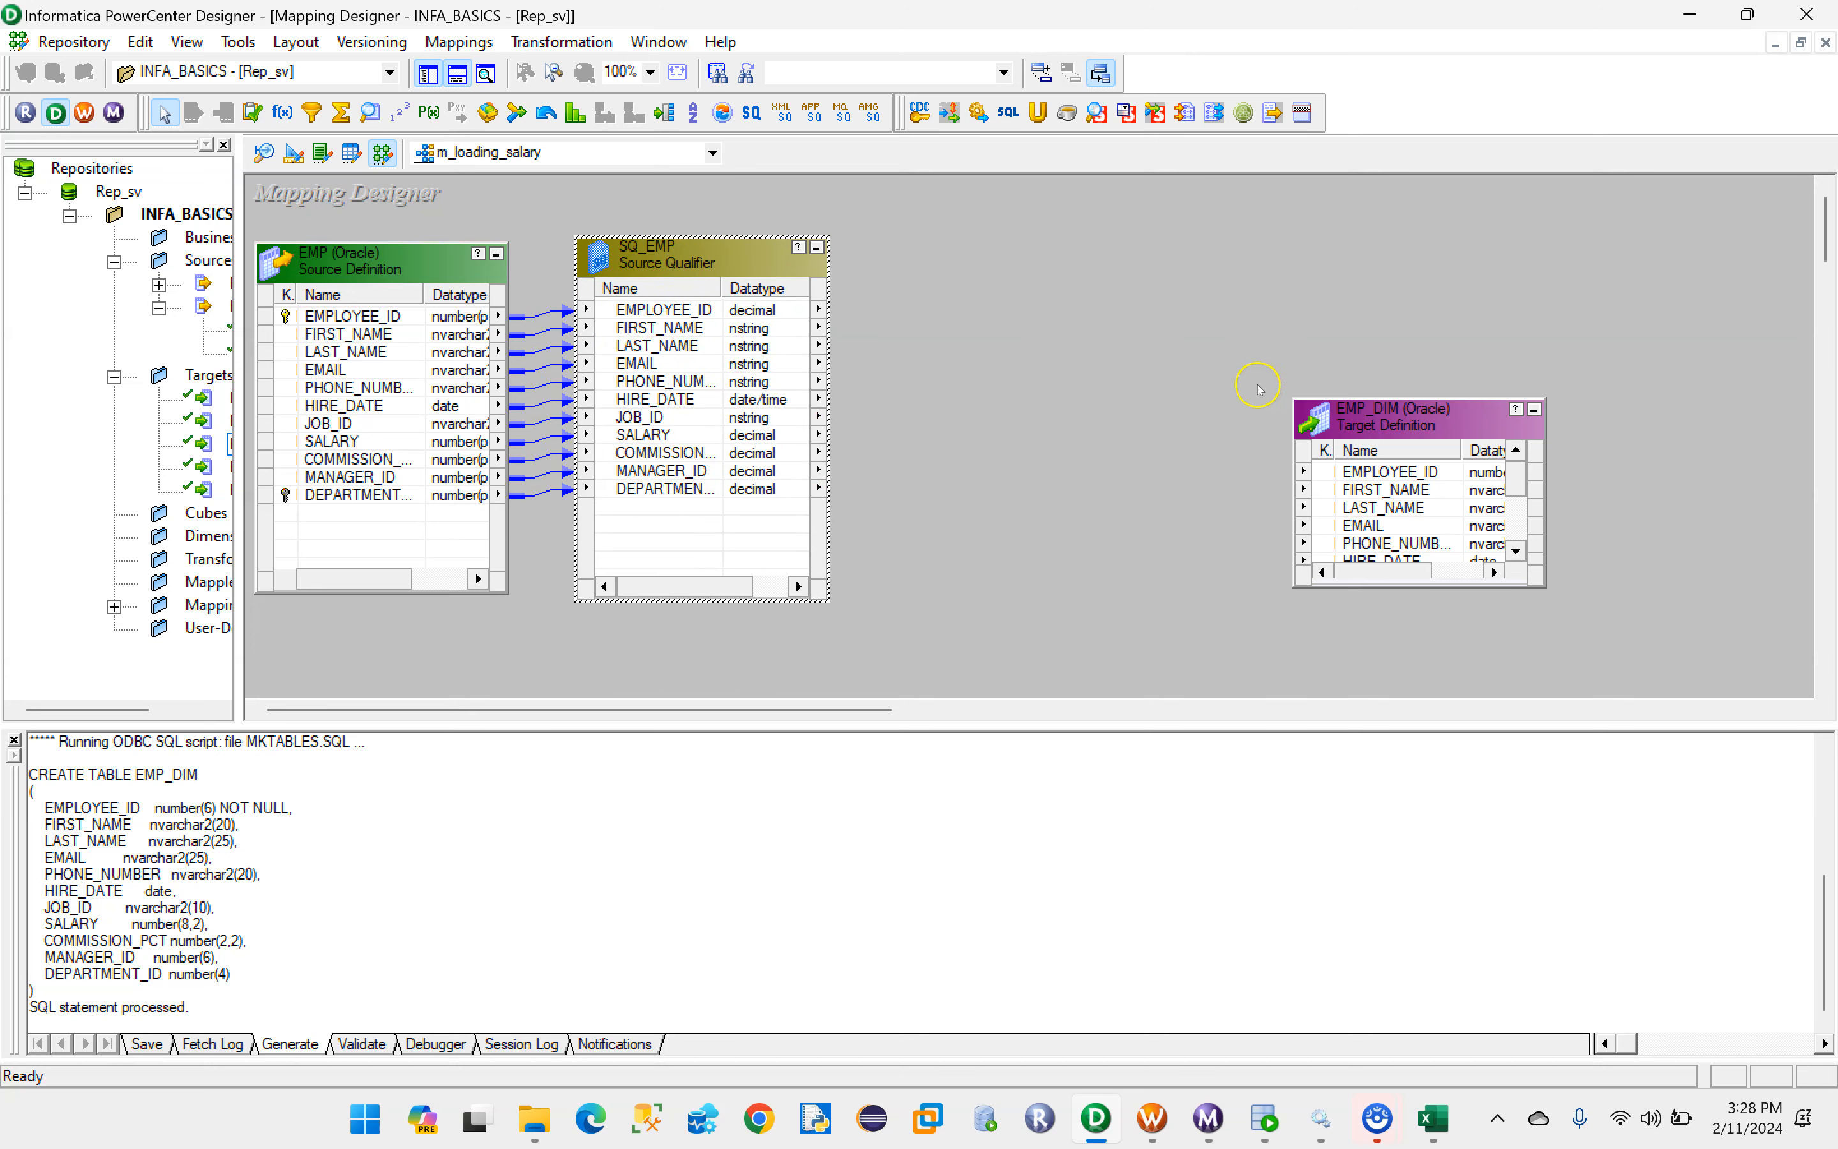
drag(1395, 399, 1553, 274)
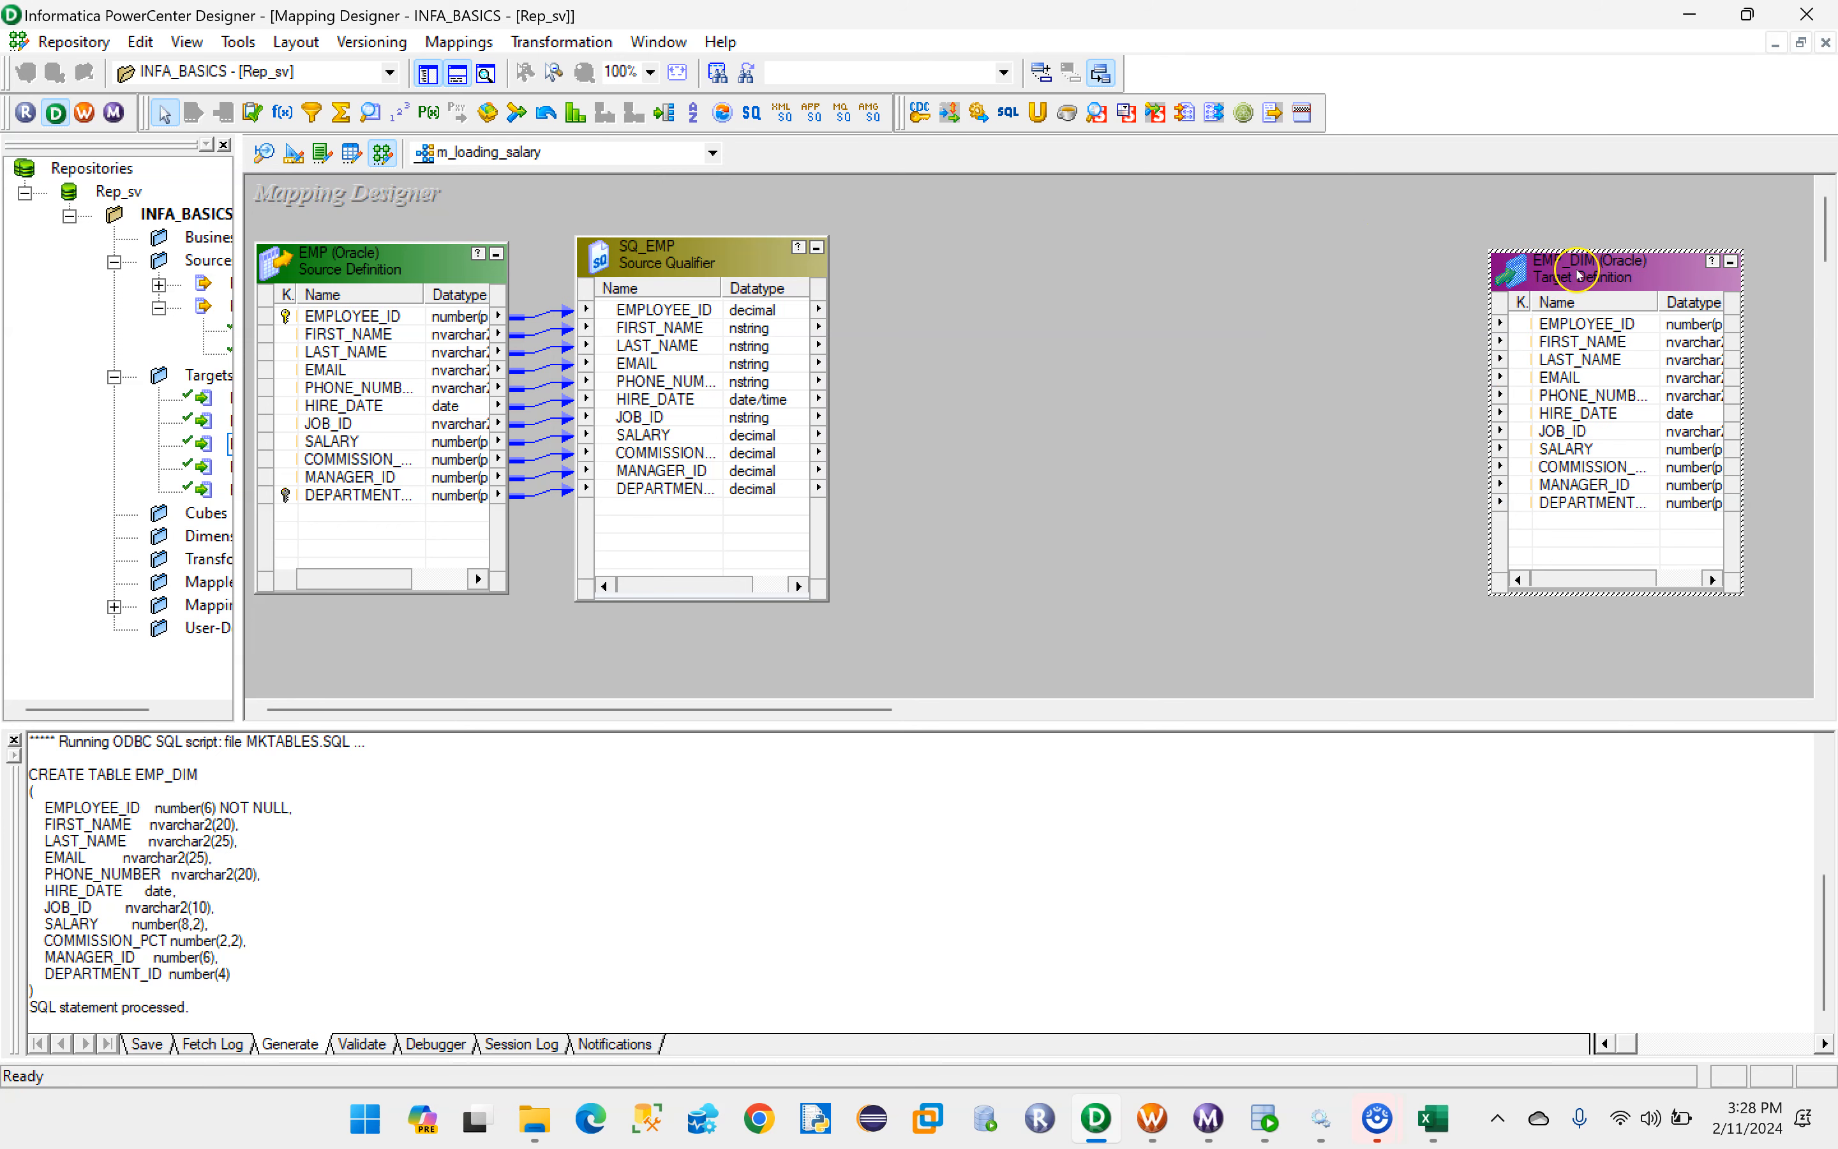
- Add an Expression transformation after SQ_EMP, link all SQ_EMP ports into it, and leave room before EMP_DIM for another transformation
click(283, 115)
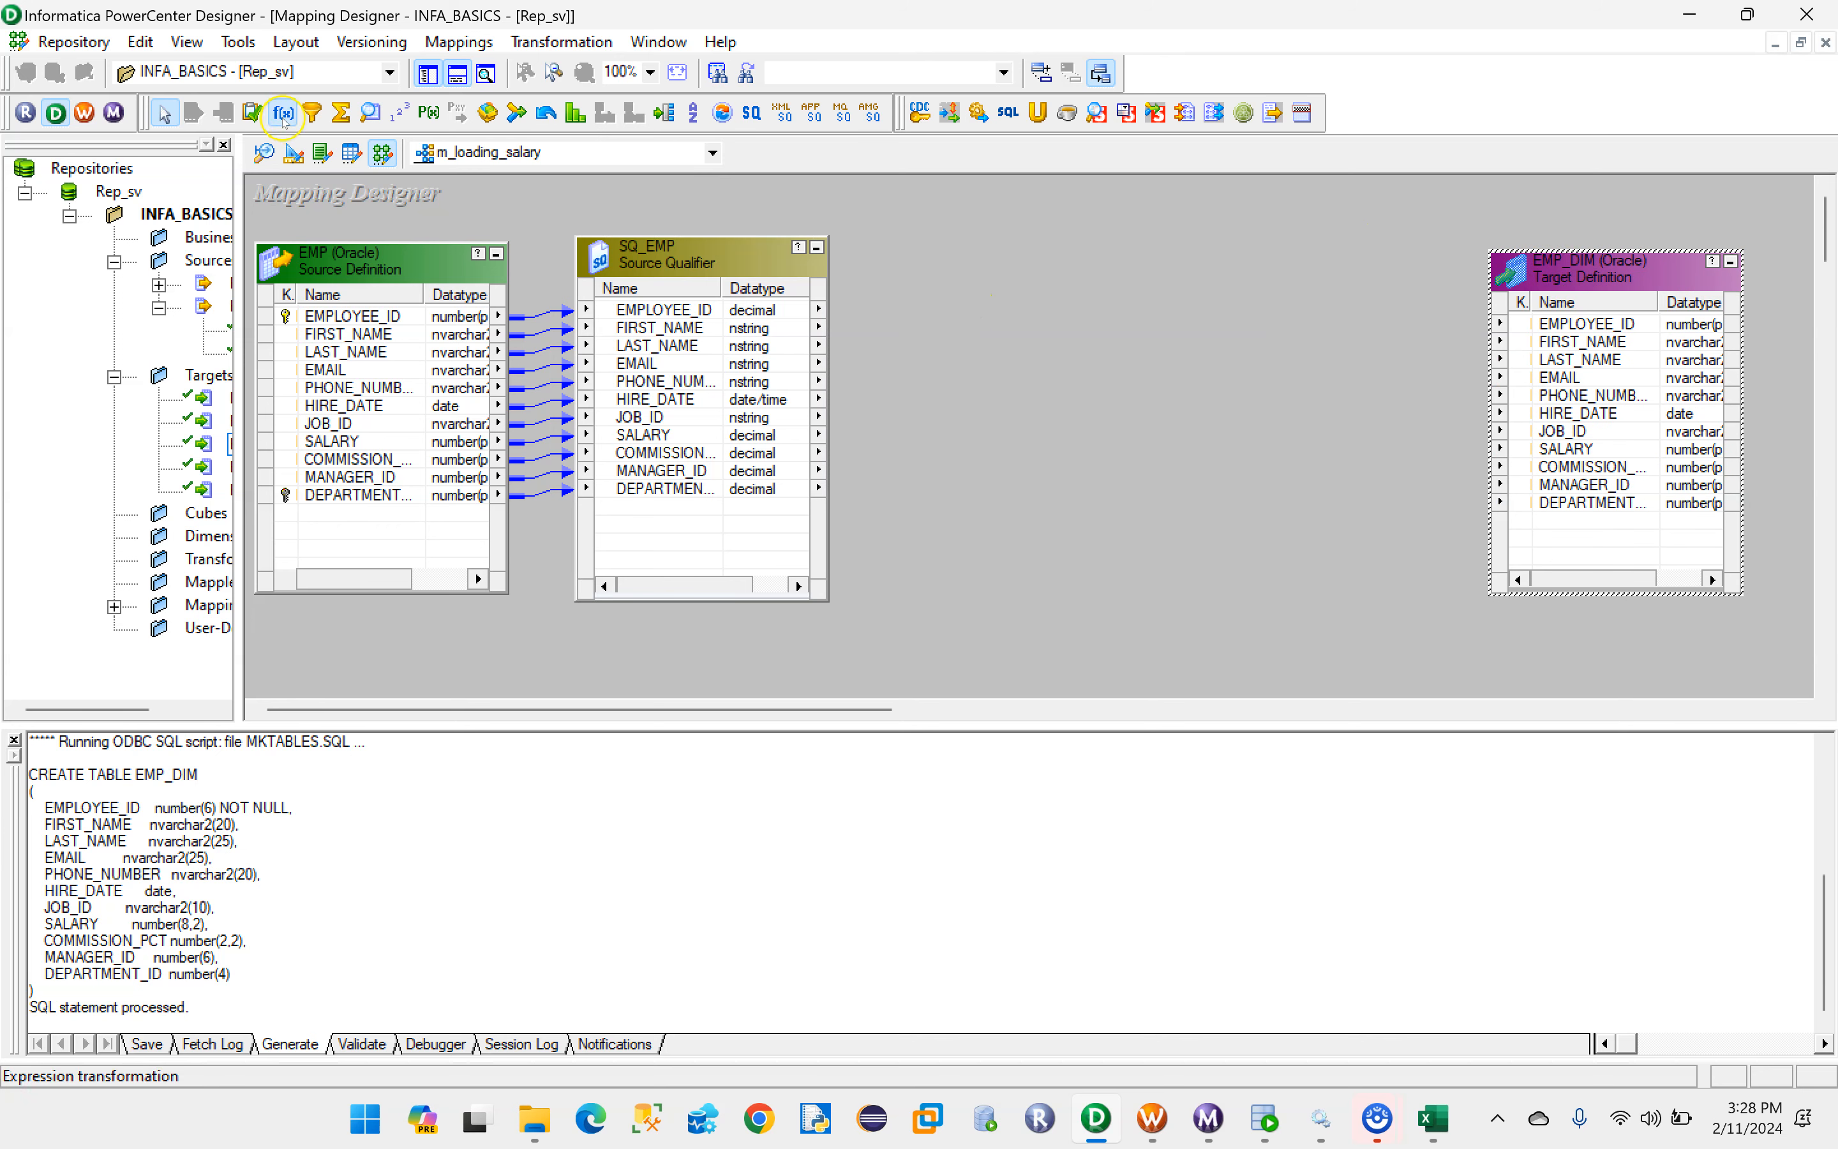
drag(884, 253, 1153, 587)
click(663, 311)
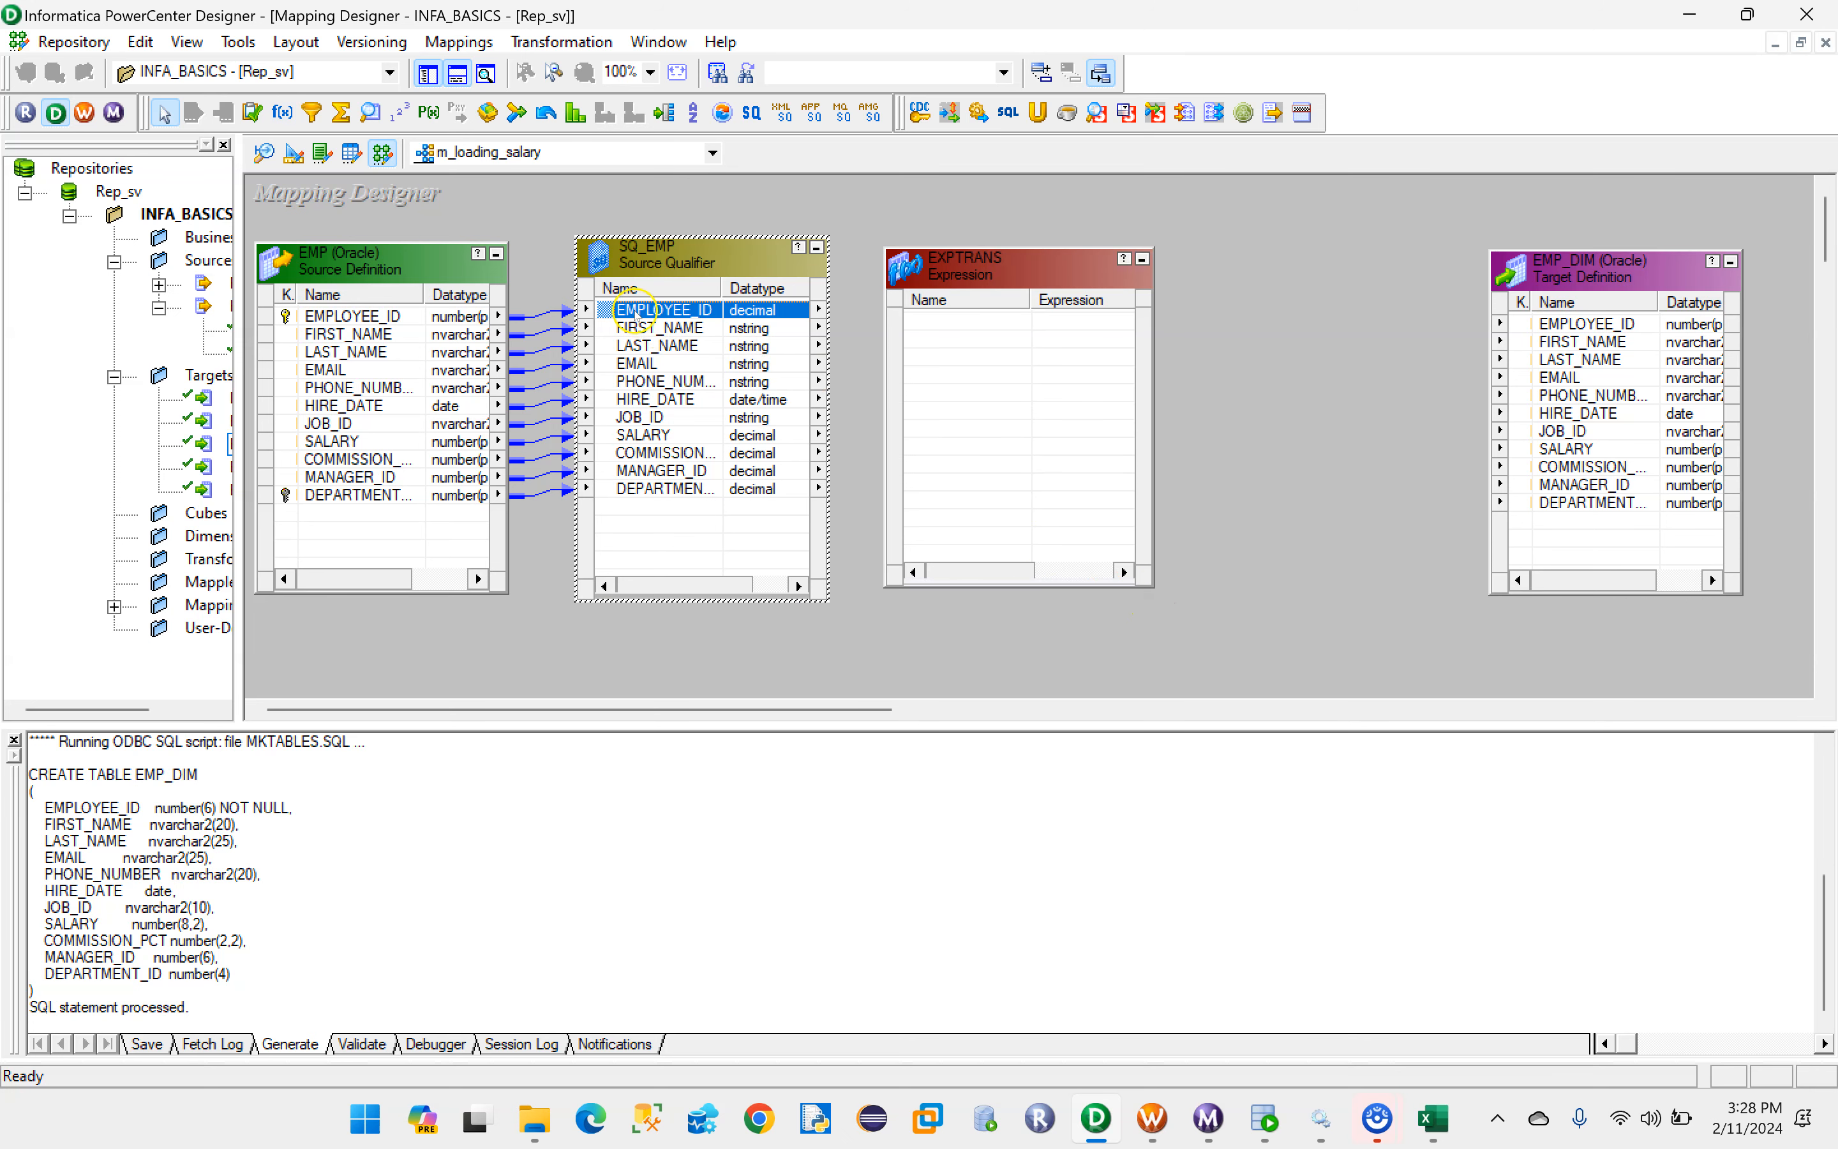
shift+click(676, 488)
drag(652, 320, 696, 304)
drag(903, 327, 943, 326)
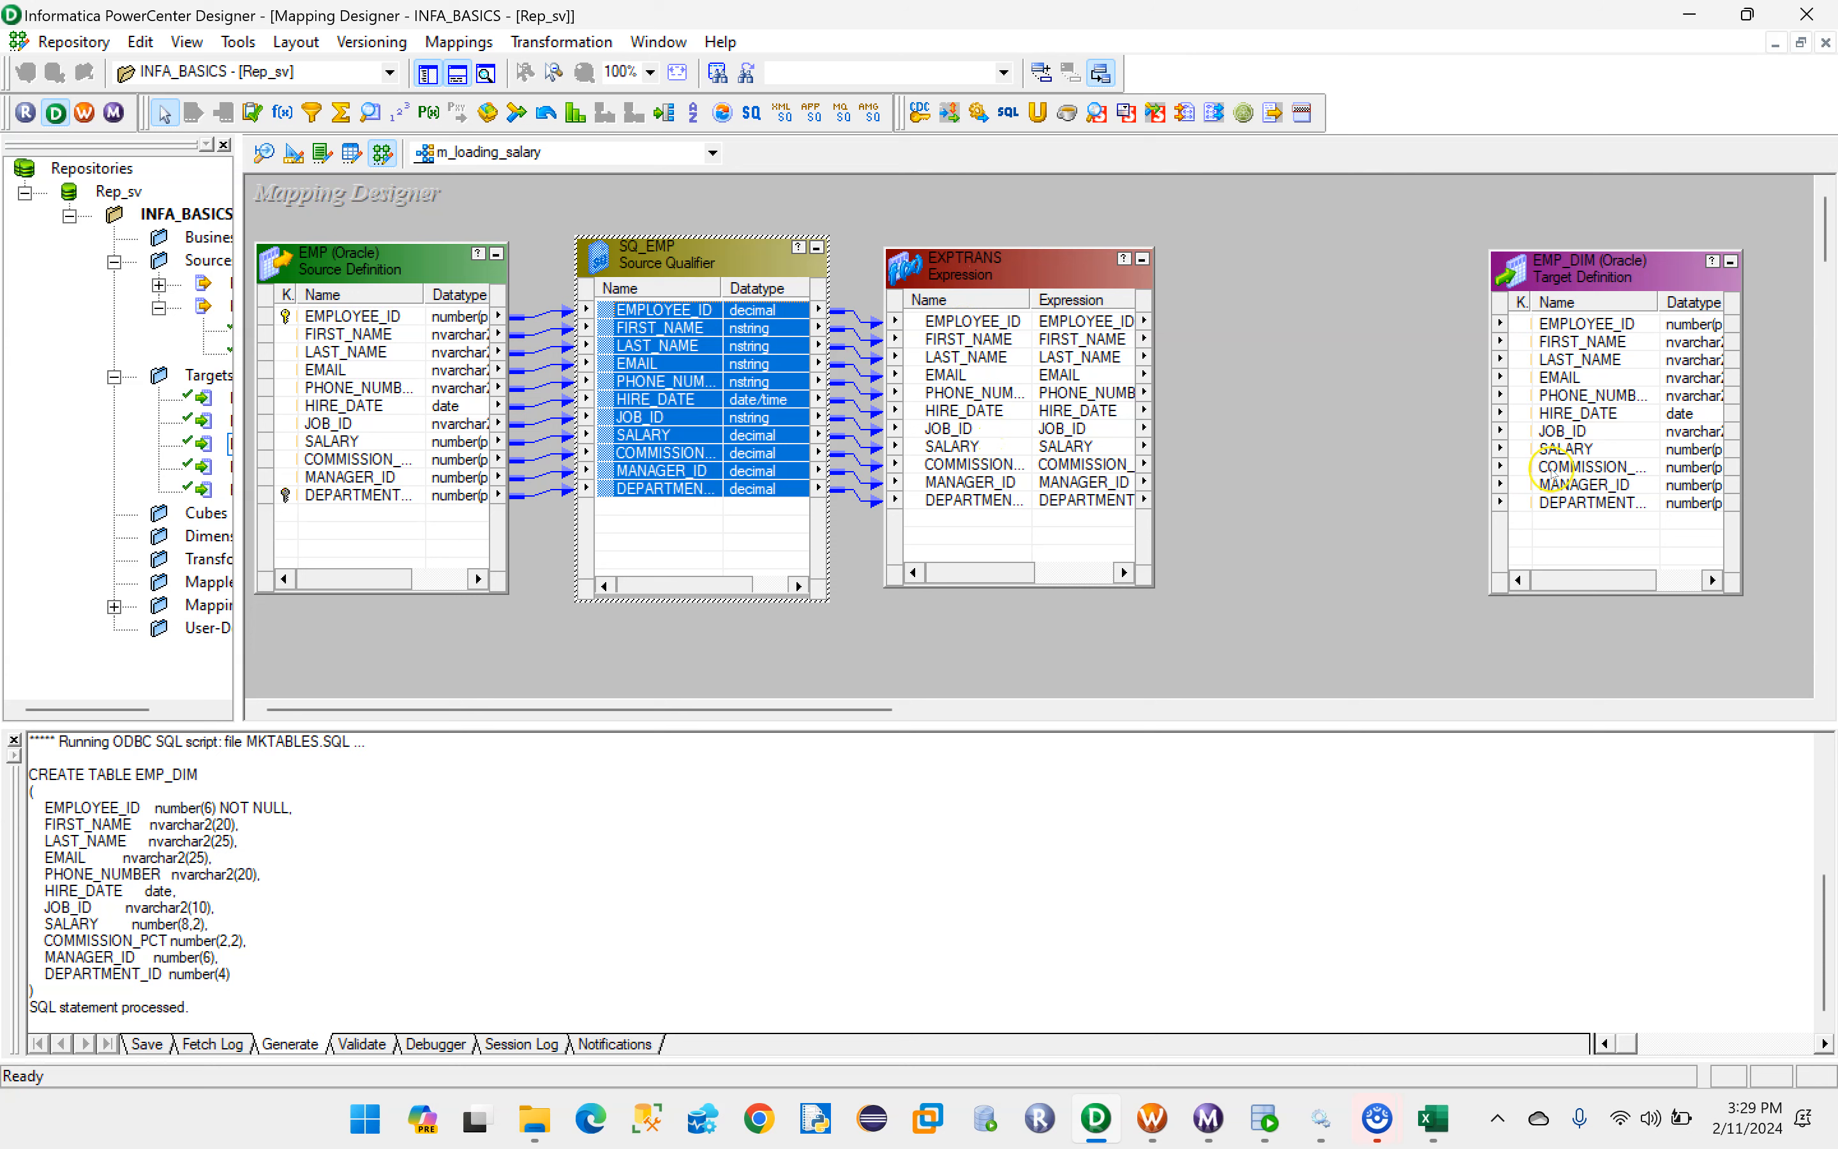
drag(1543, 274, 1580, 276)
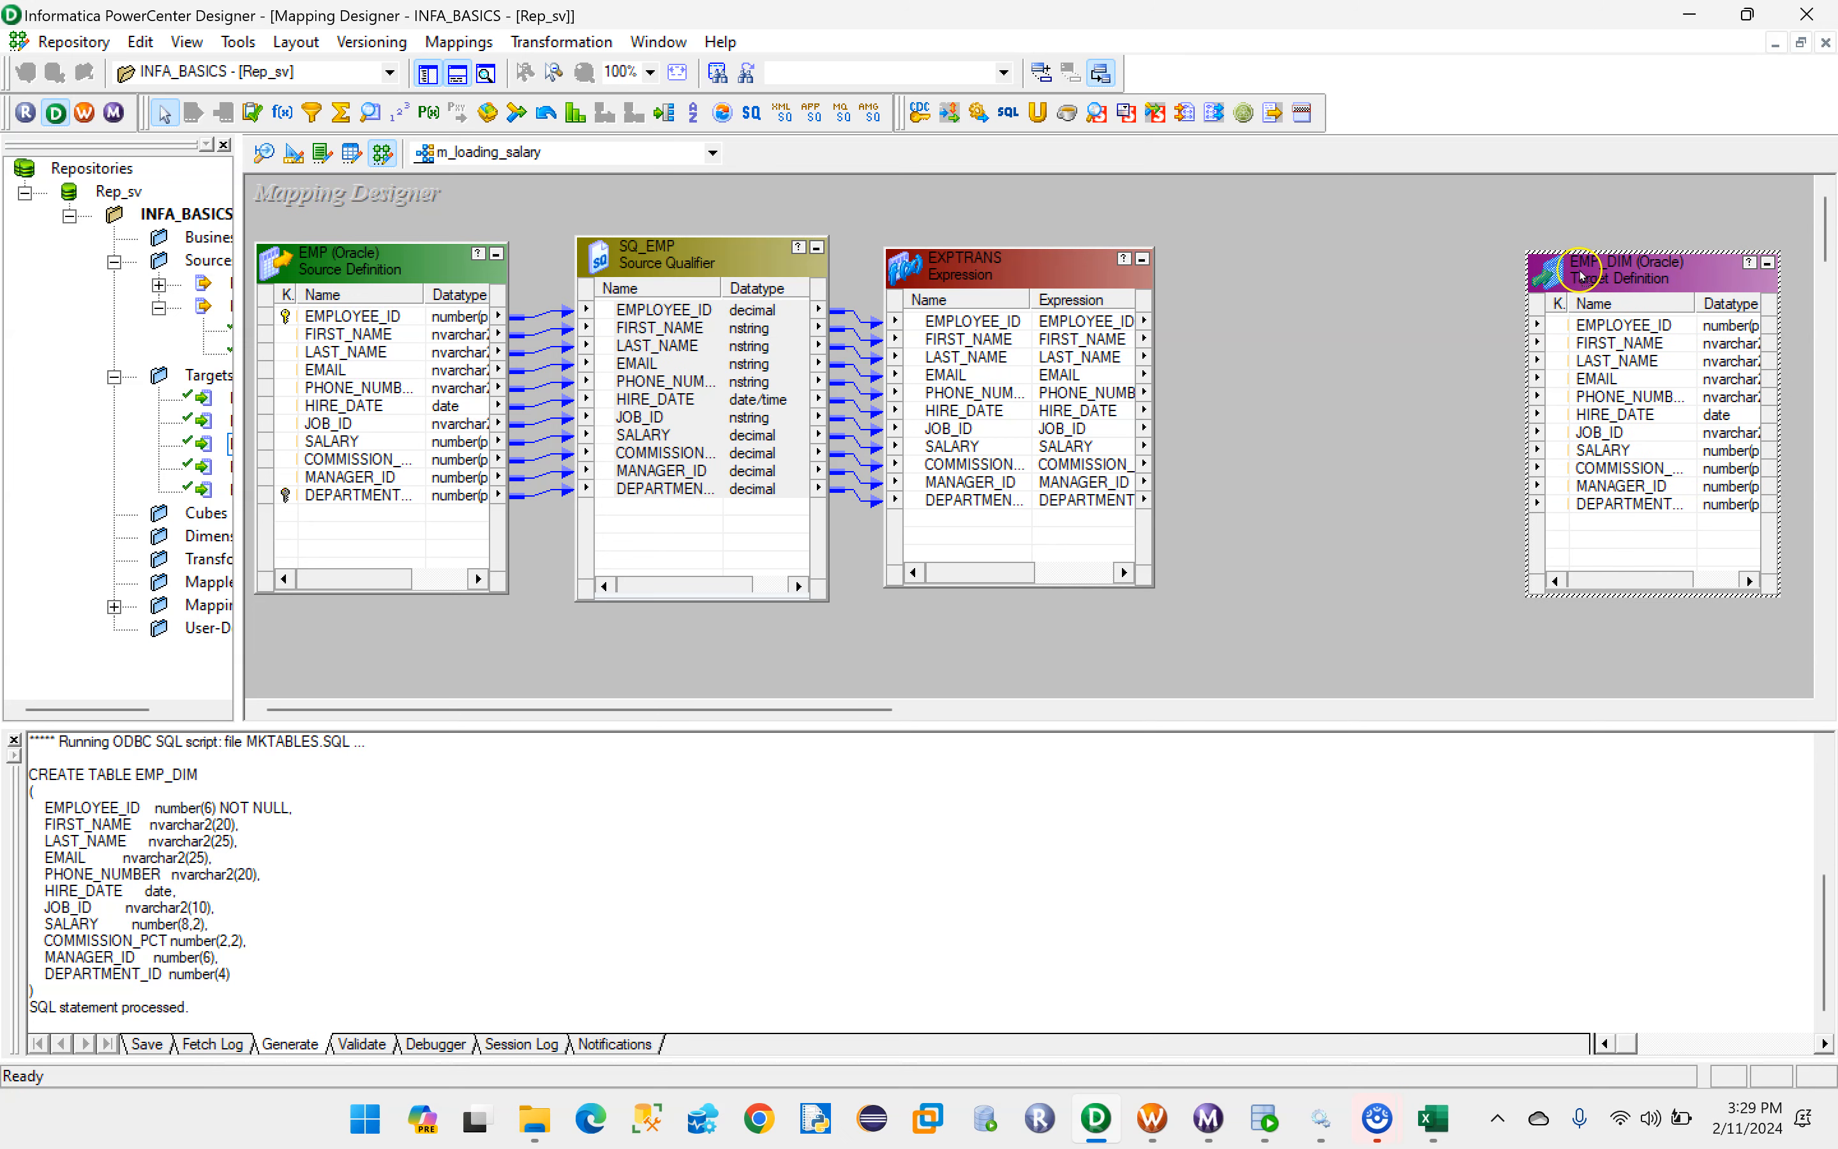
click(1015, 281)
drag(1015, 281, 1033, 278)
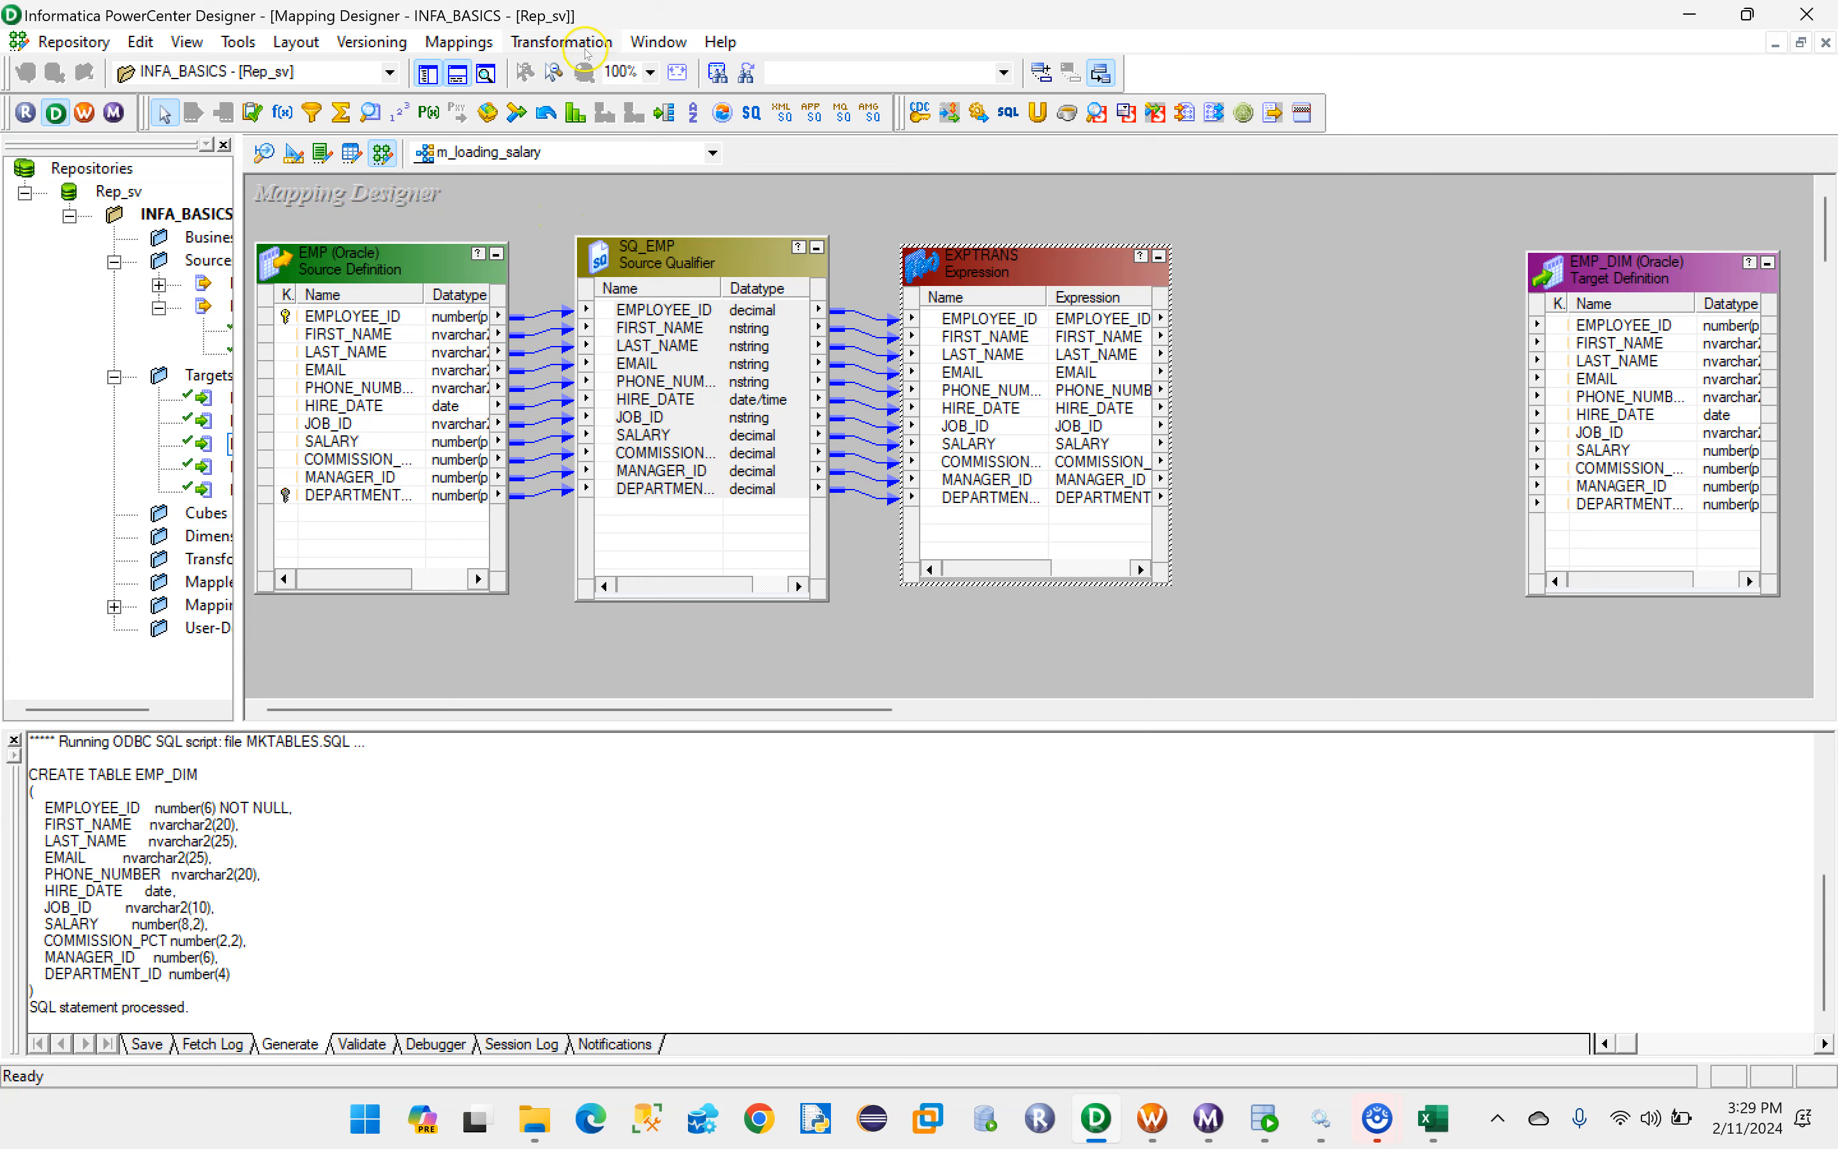
- Create a Filter transformation named FLT_Salary and place it between the Expression transformation and EMP_DIM
click(561, 41)
click(562, 108)
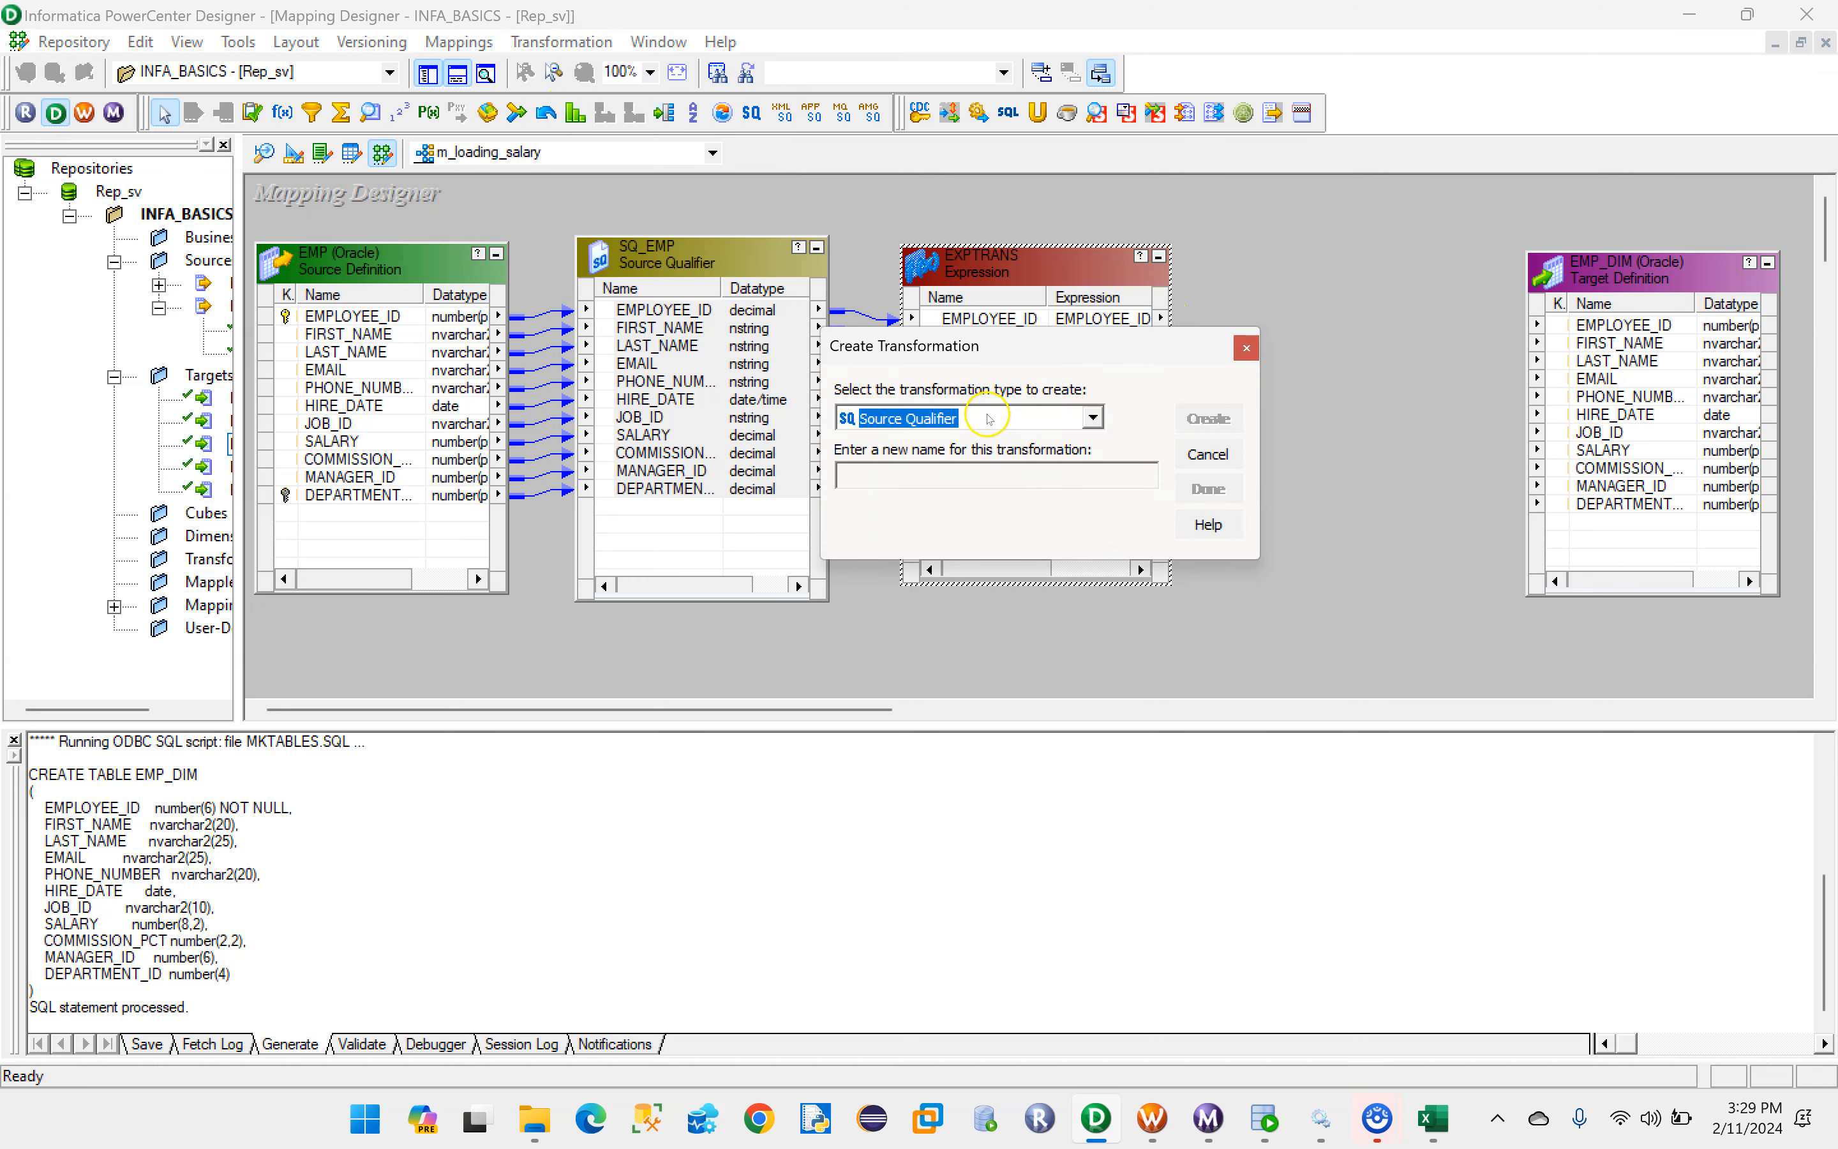
click(1088, 422)
click(910, 546)
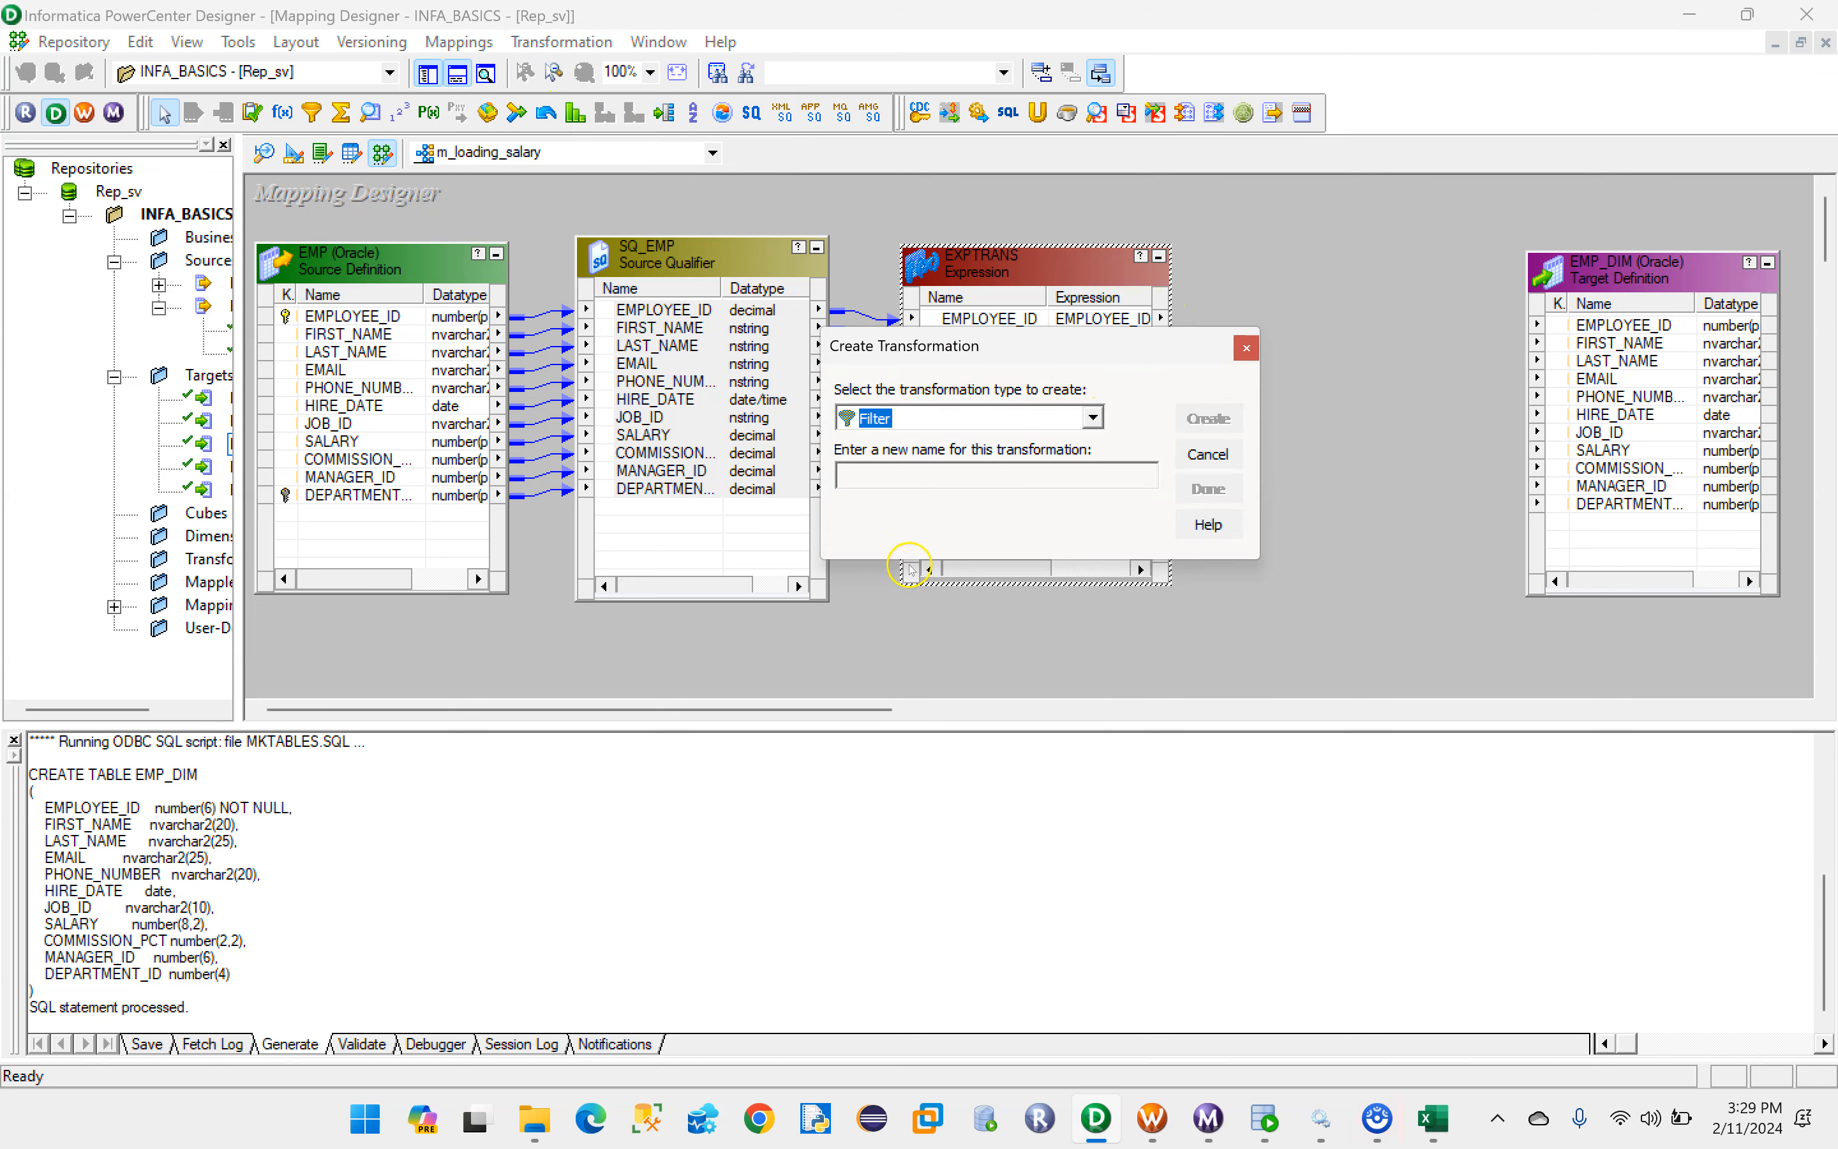
key(Caps_Lock)
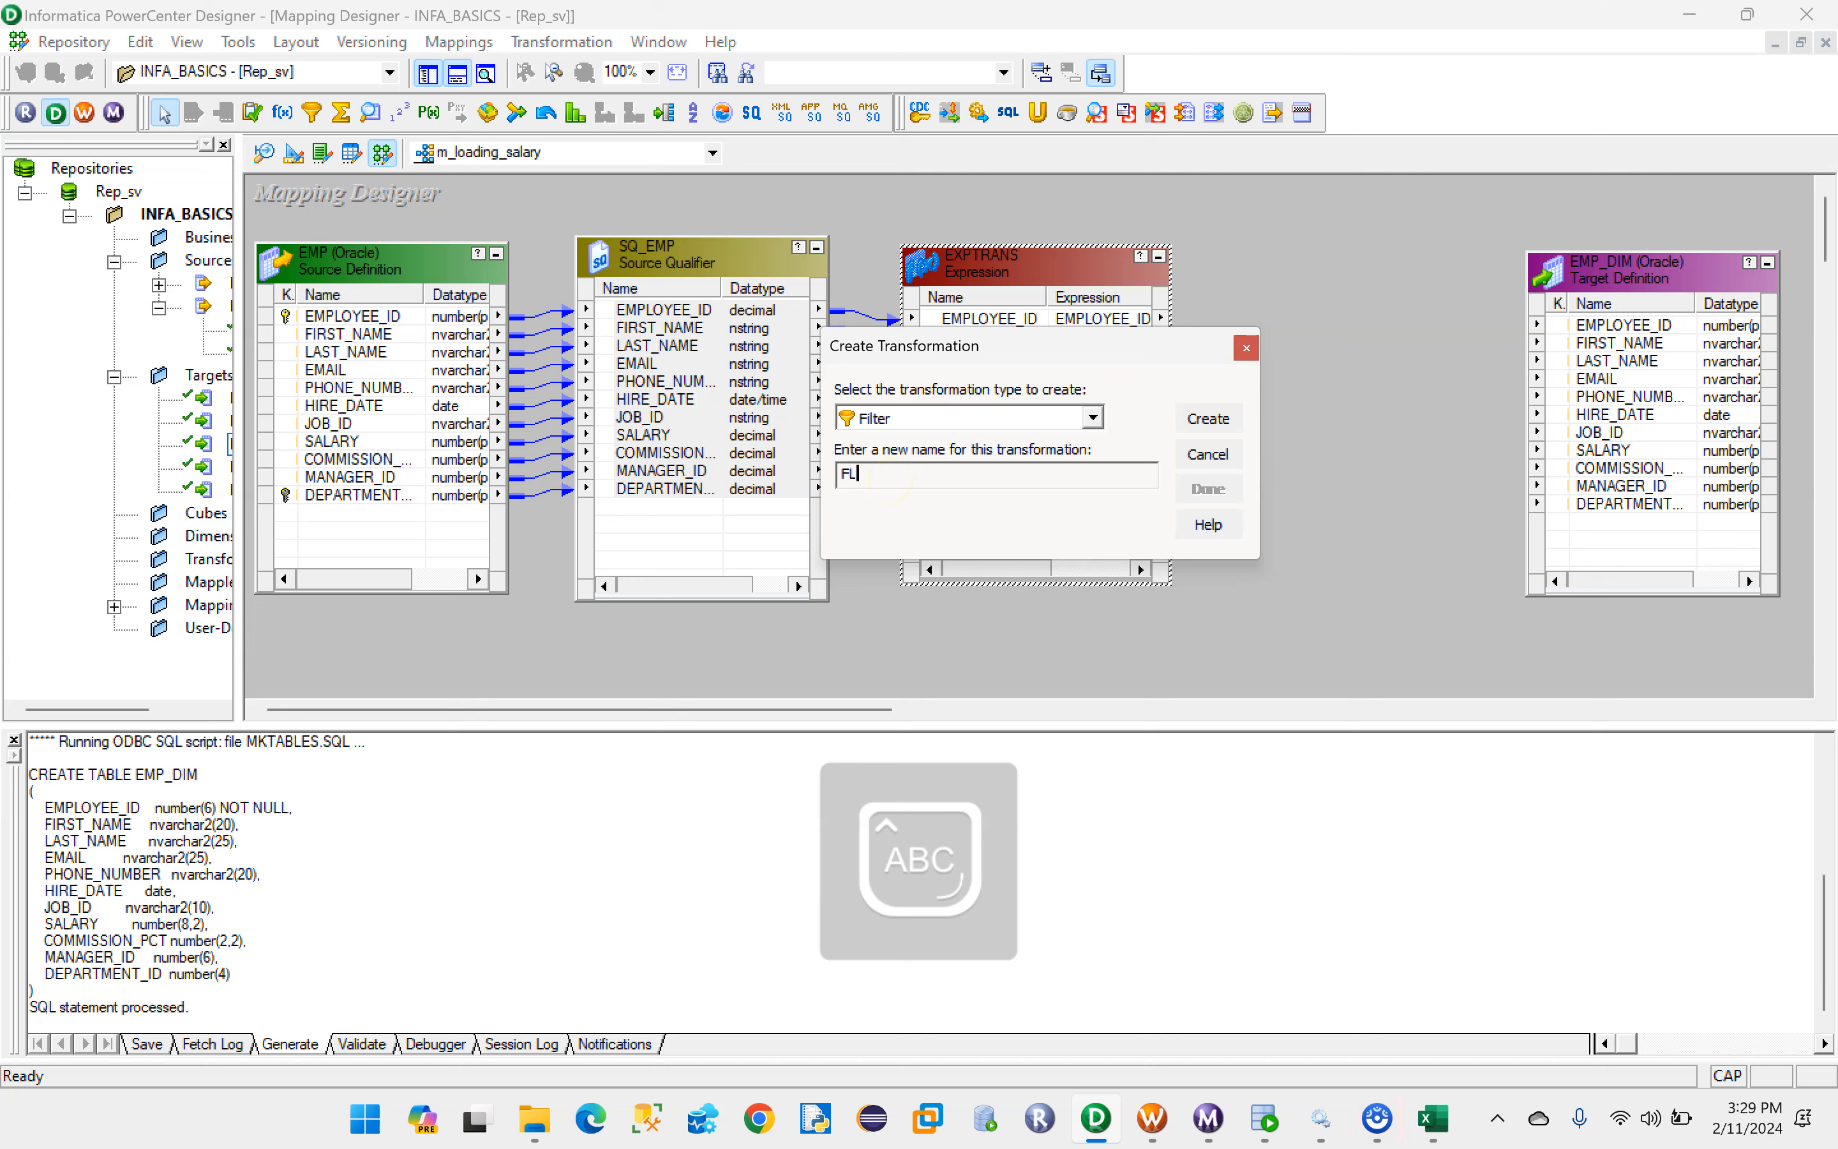
text(FLT_S)
key(Caps_Lock)
text(alary)
click(1207, 419)
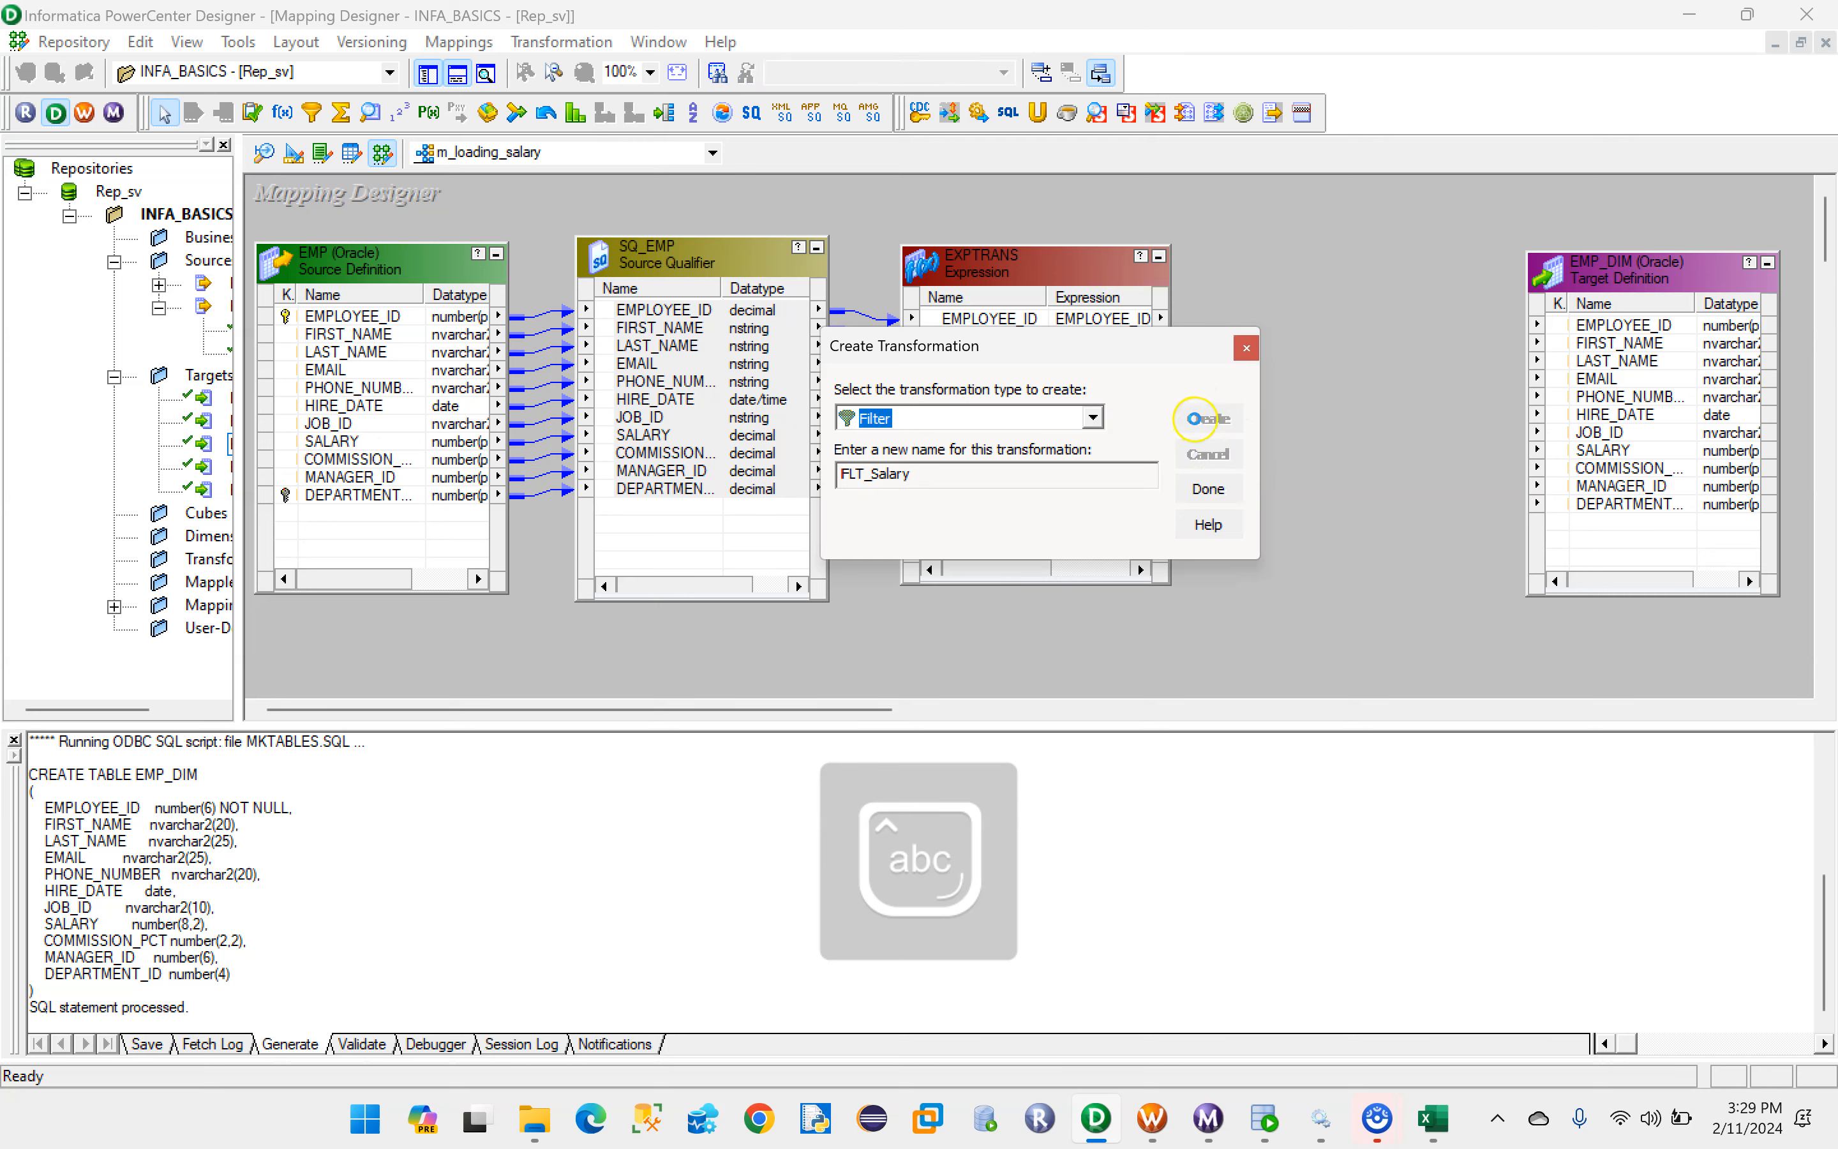
click(1204, 488)
drag(471, 308, 1333, 215)
- Link all ports, EMPLOYEE_ID through DEPARTMENT_ID, from the Expression transformation to FLT_Salary
click(982, 318)
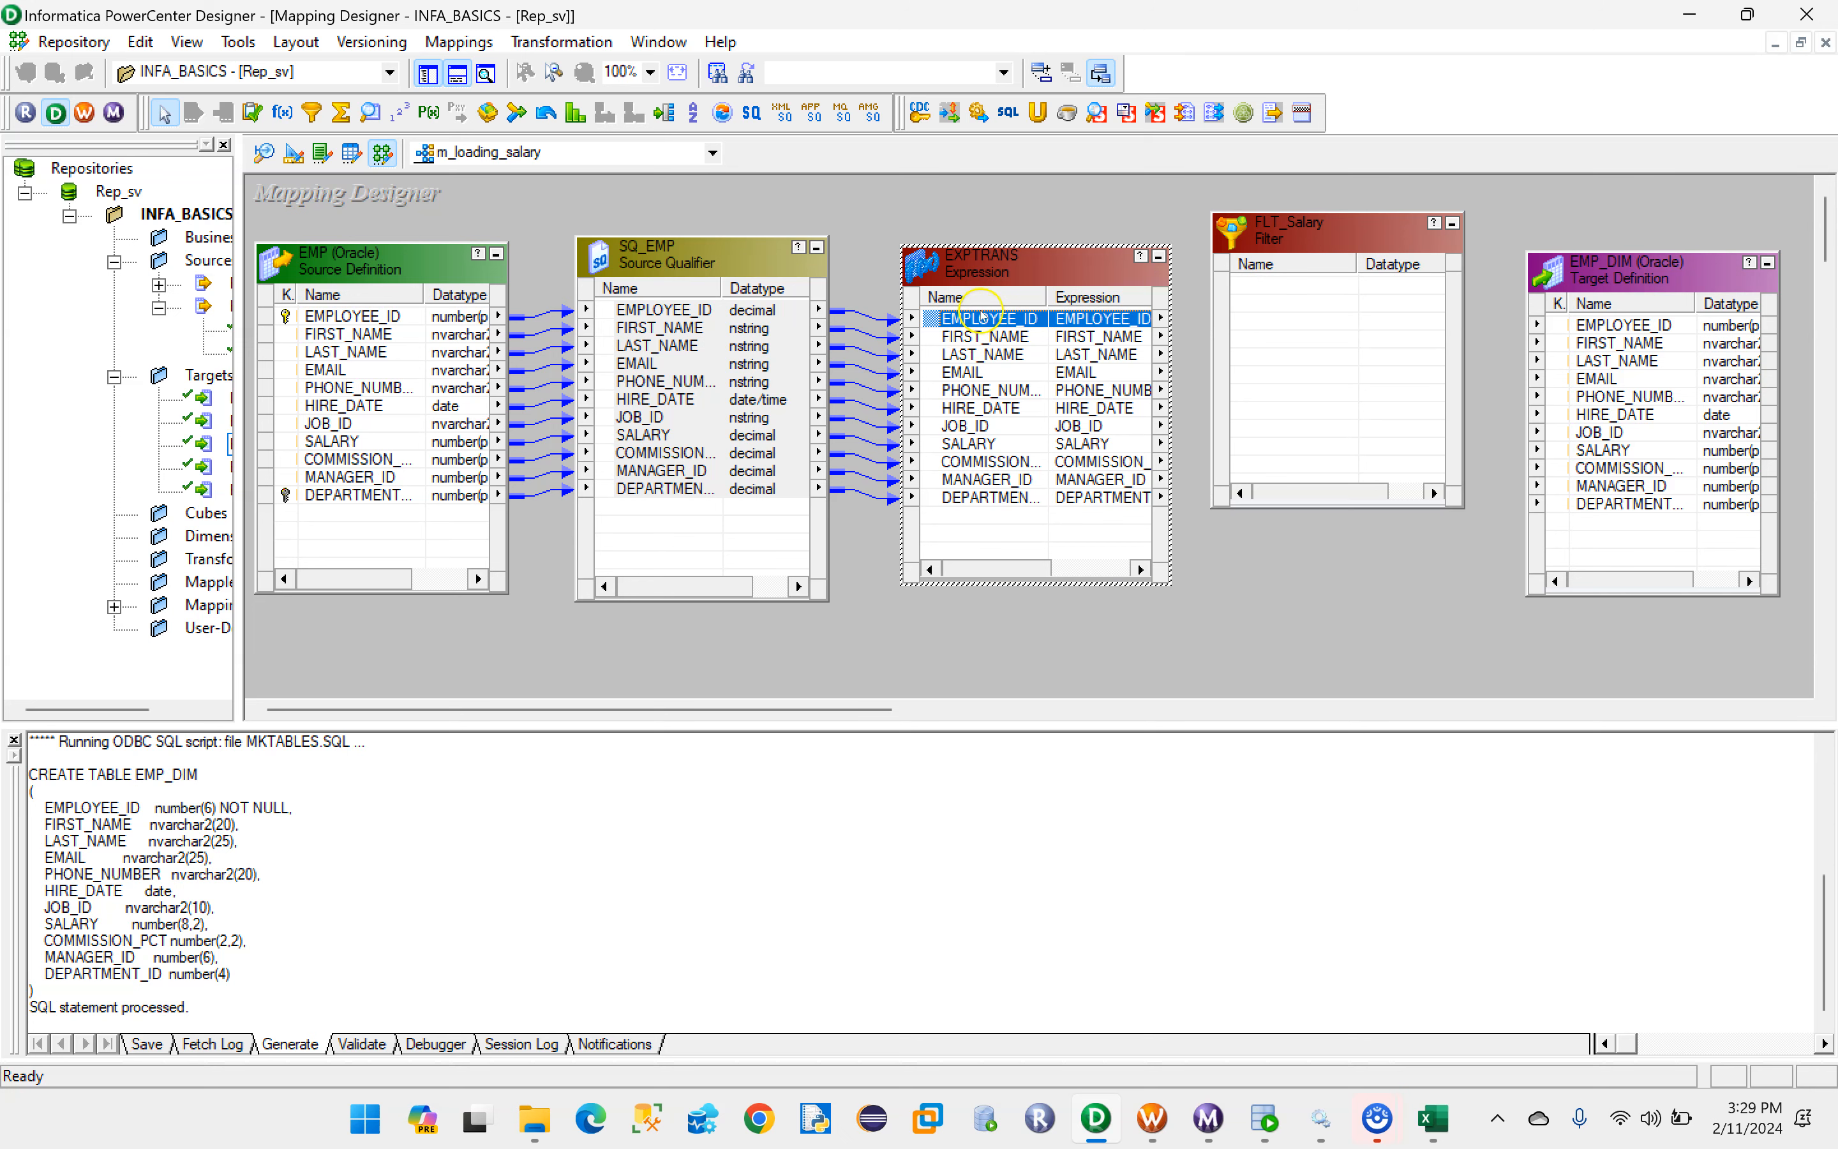
shift+click(984, 497)
drag(961, 323, 1284, 300)
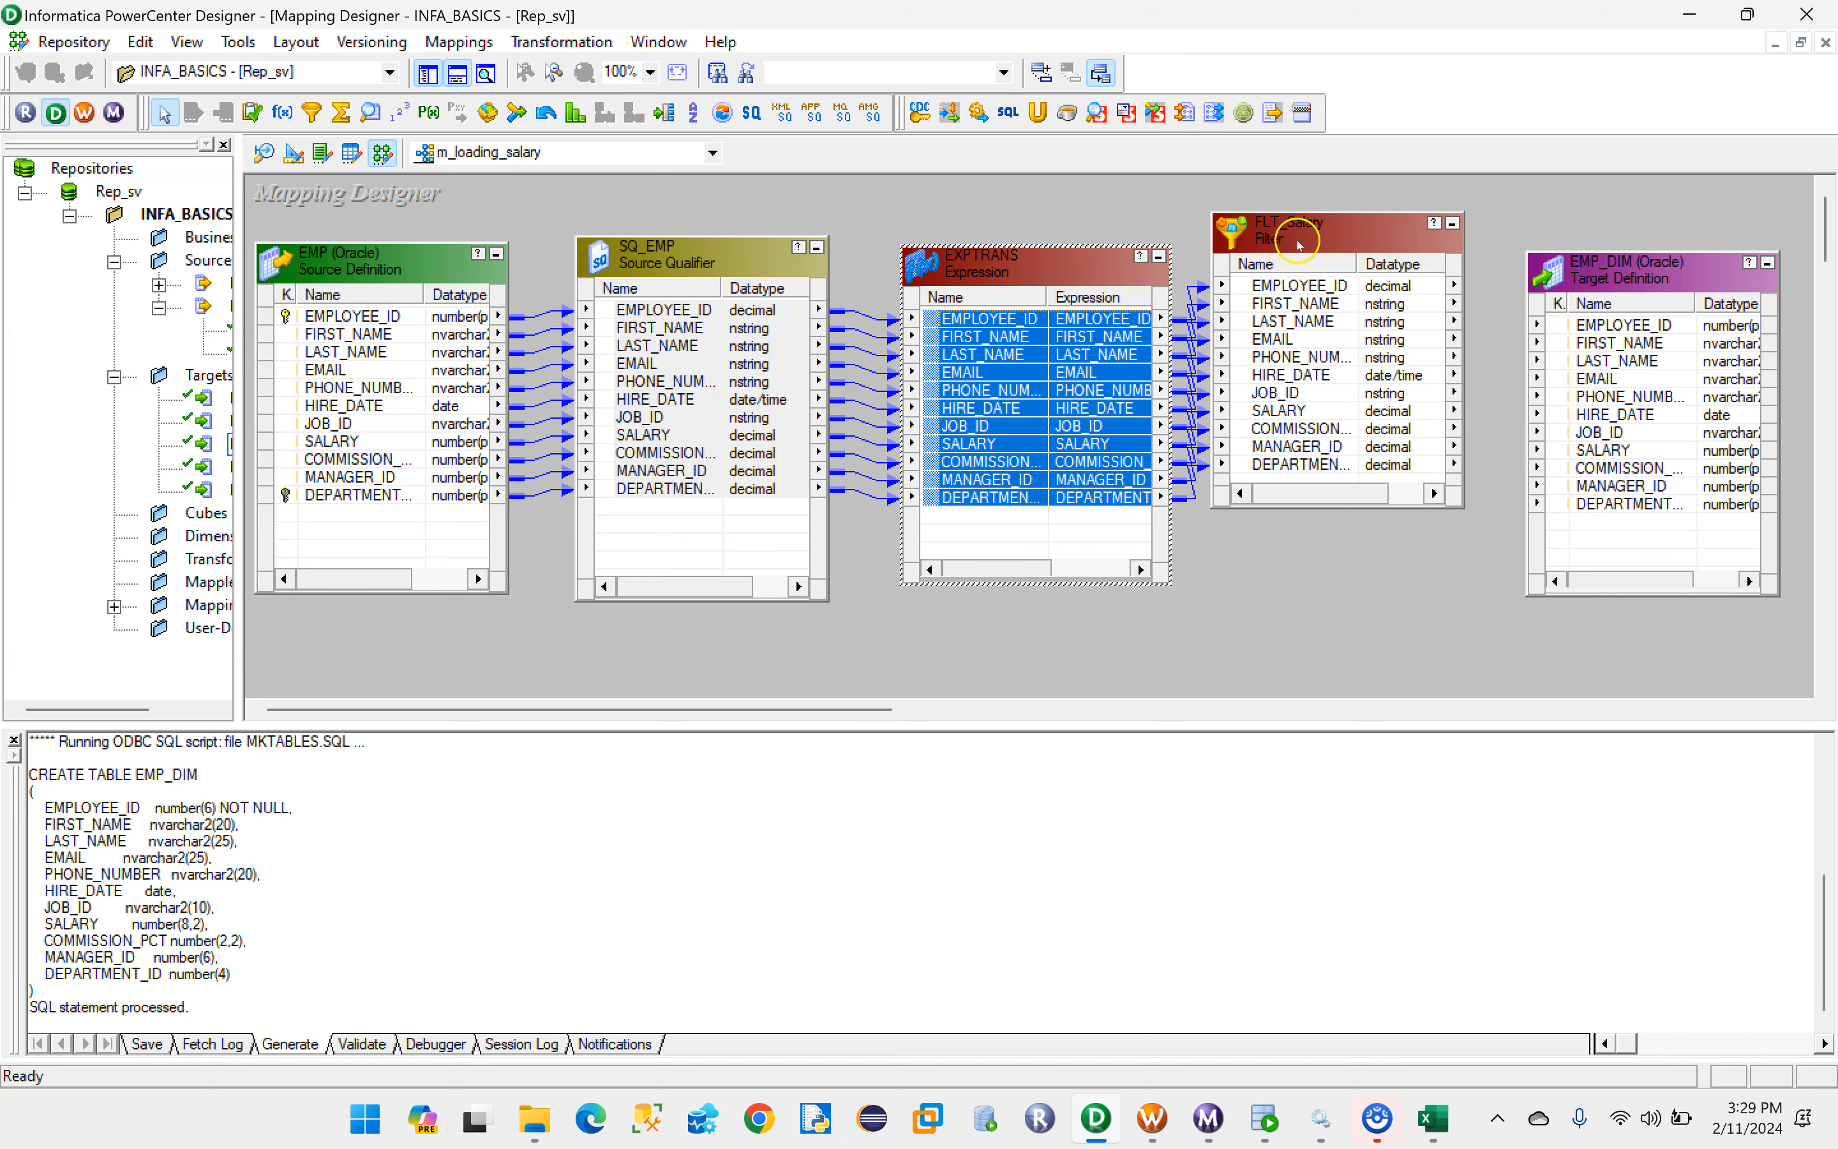
- Clear FLT_Salary's default filter condition and consult the salary rule in the Excel mapping sheet
double_click(1291, 228)
click(813, 312)
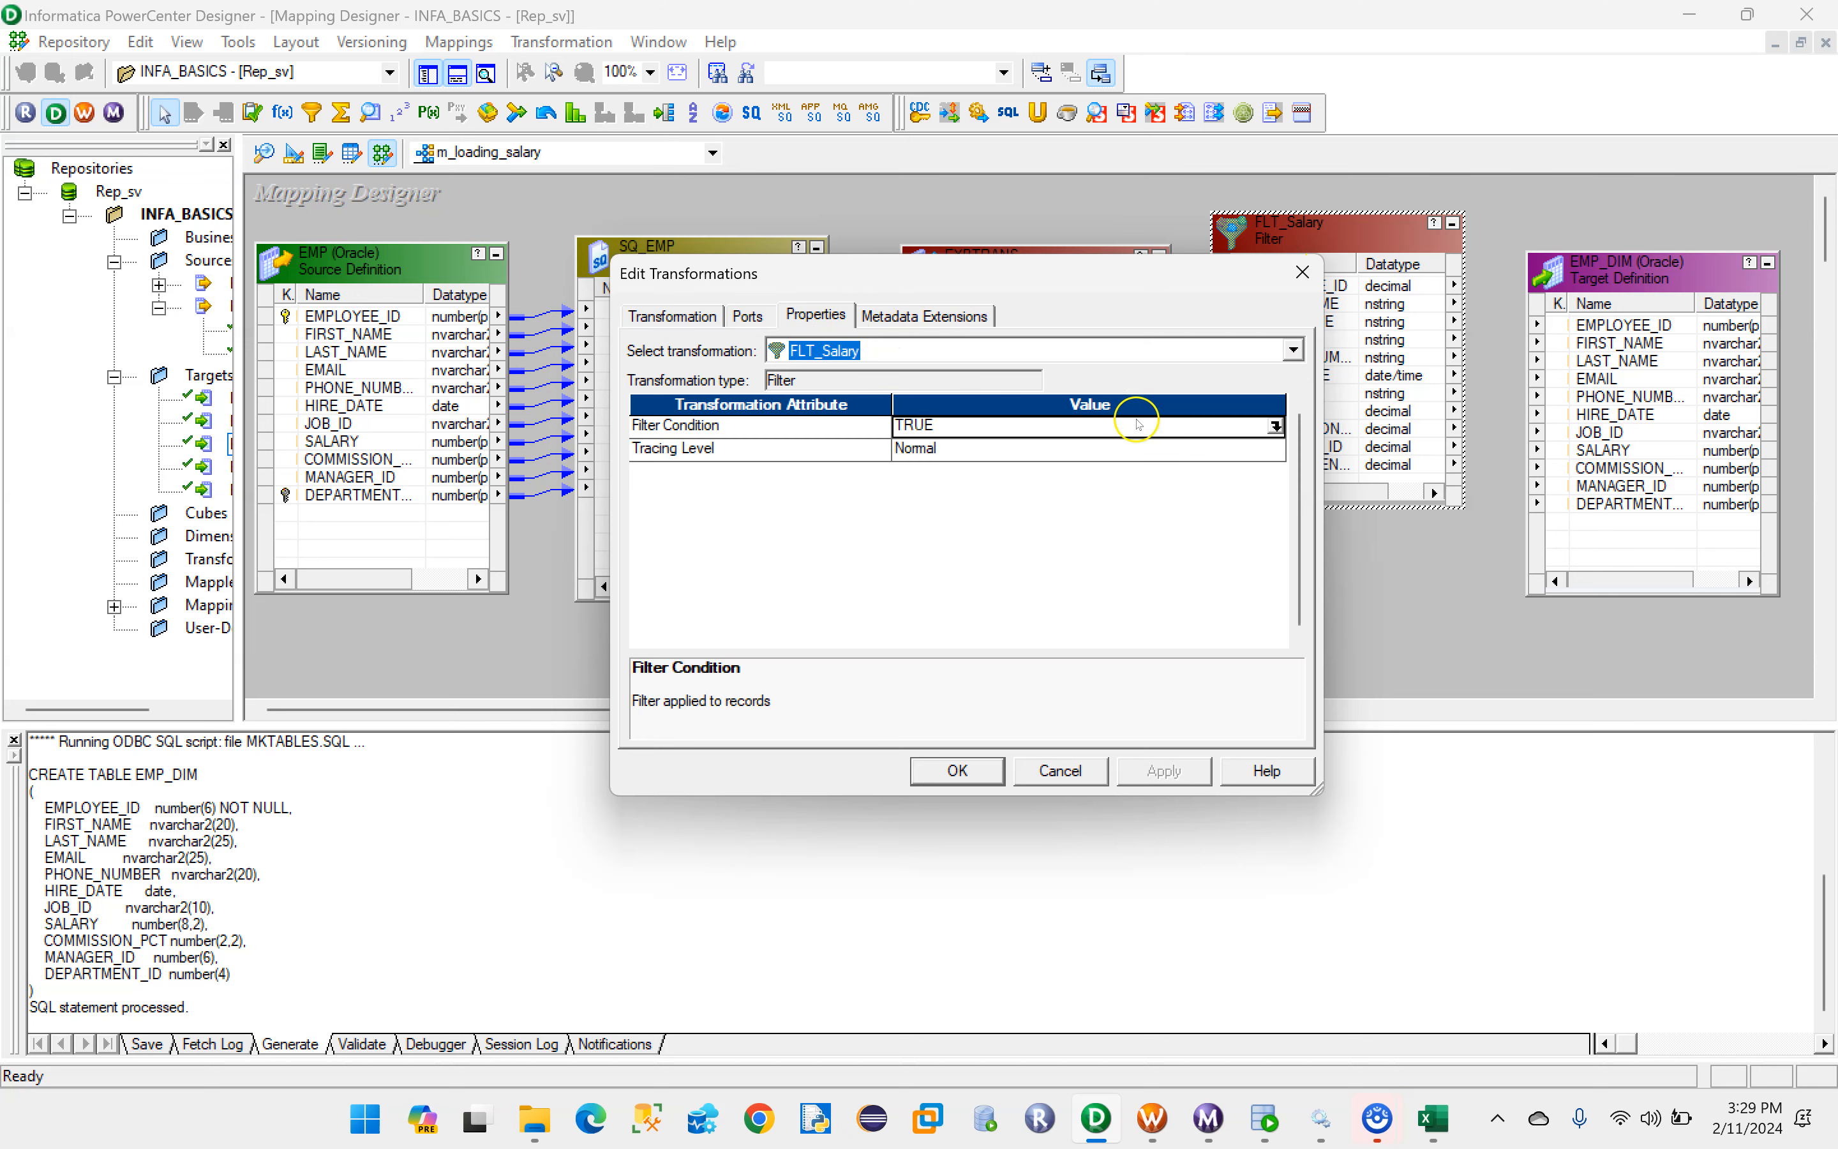
click(1276, 426)
drag(752, 366, 584, 362)
key(Delete)
click(1430, 1117)
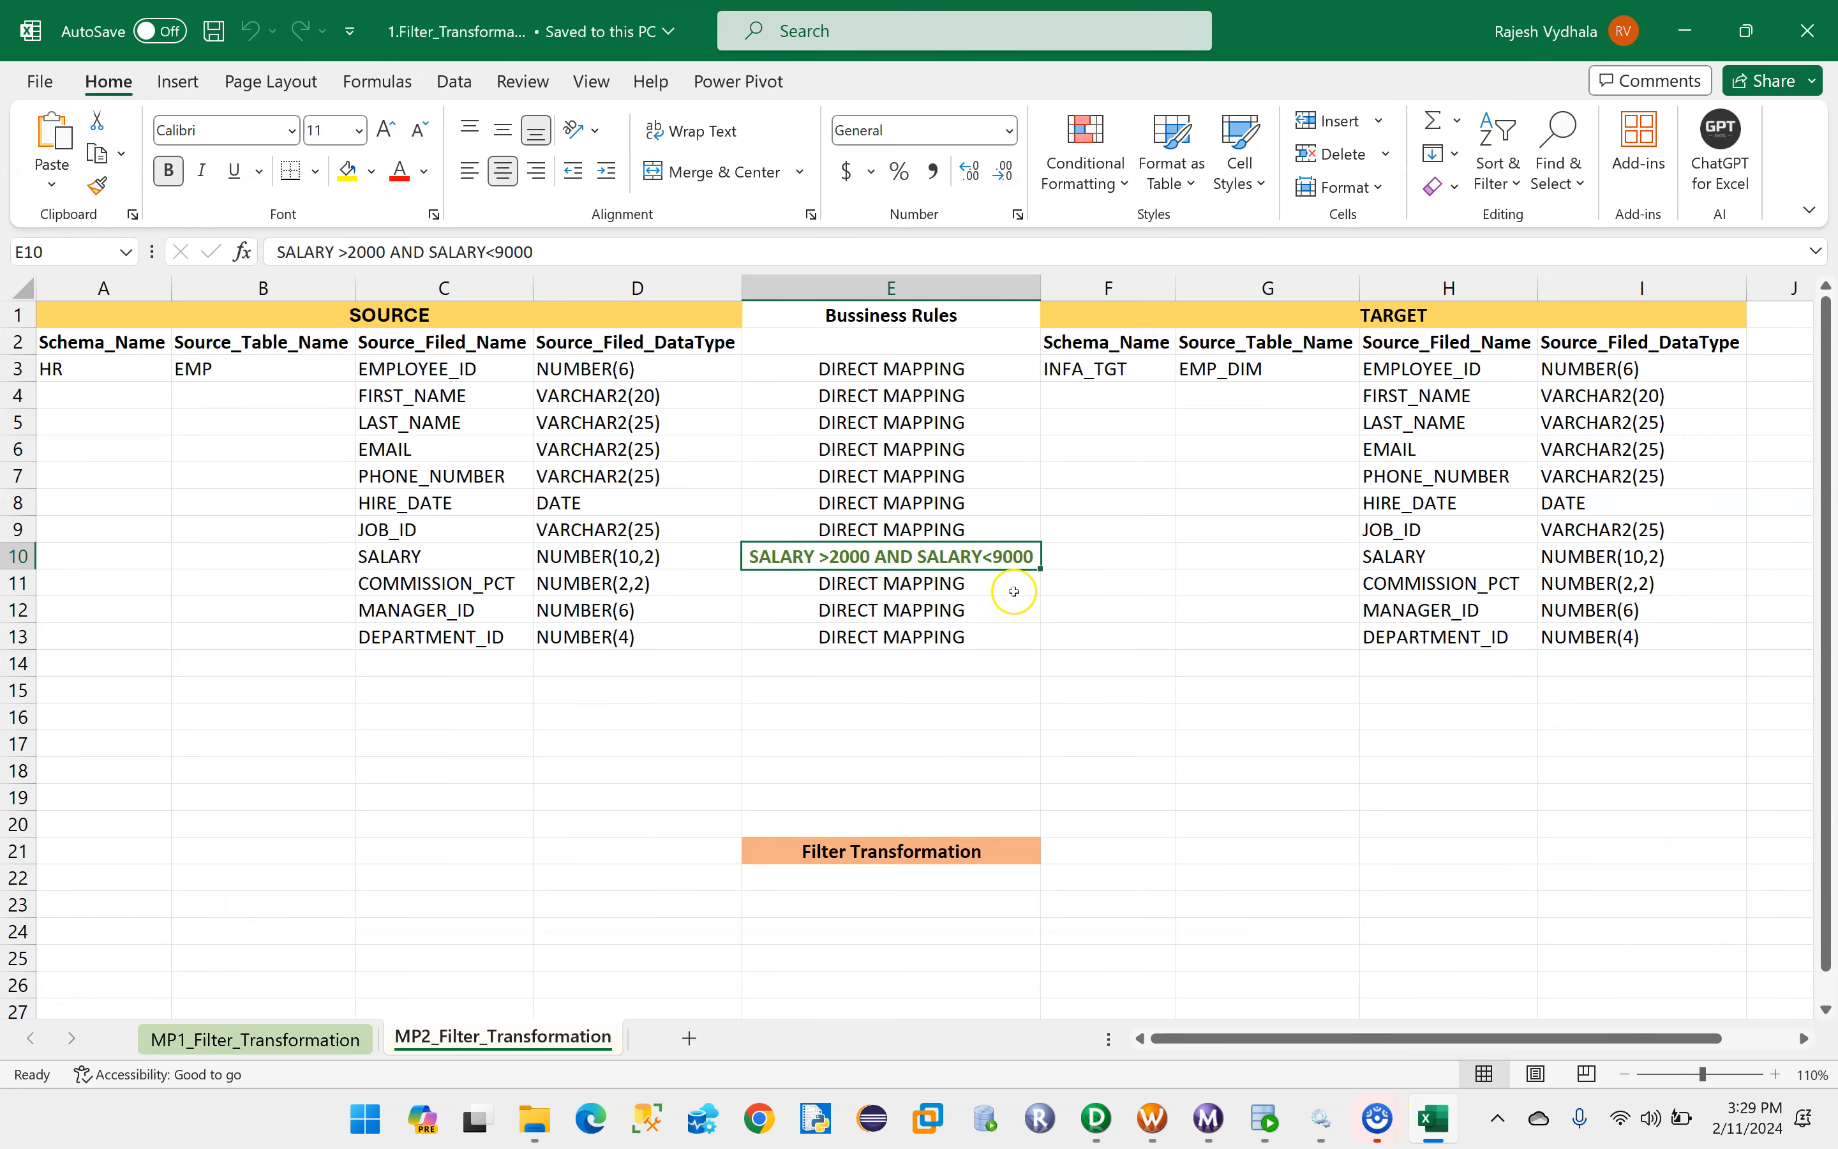
- Return to PowerCenter Designer and enter the filter condition SALARY>2000 AND SALARY<9000 using FLT_Salary's SALARY port
click(1104, 1134)
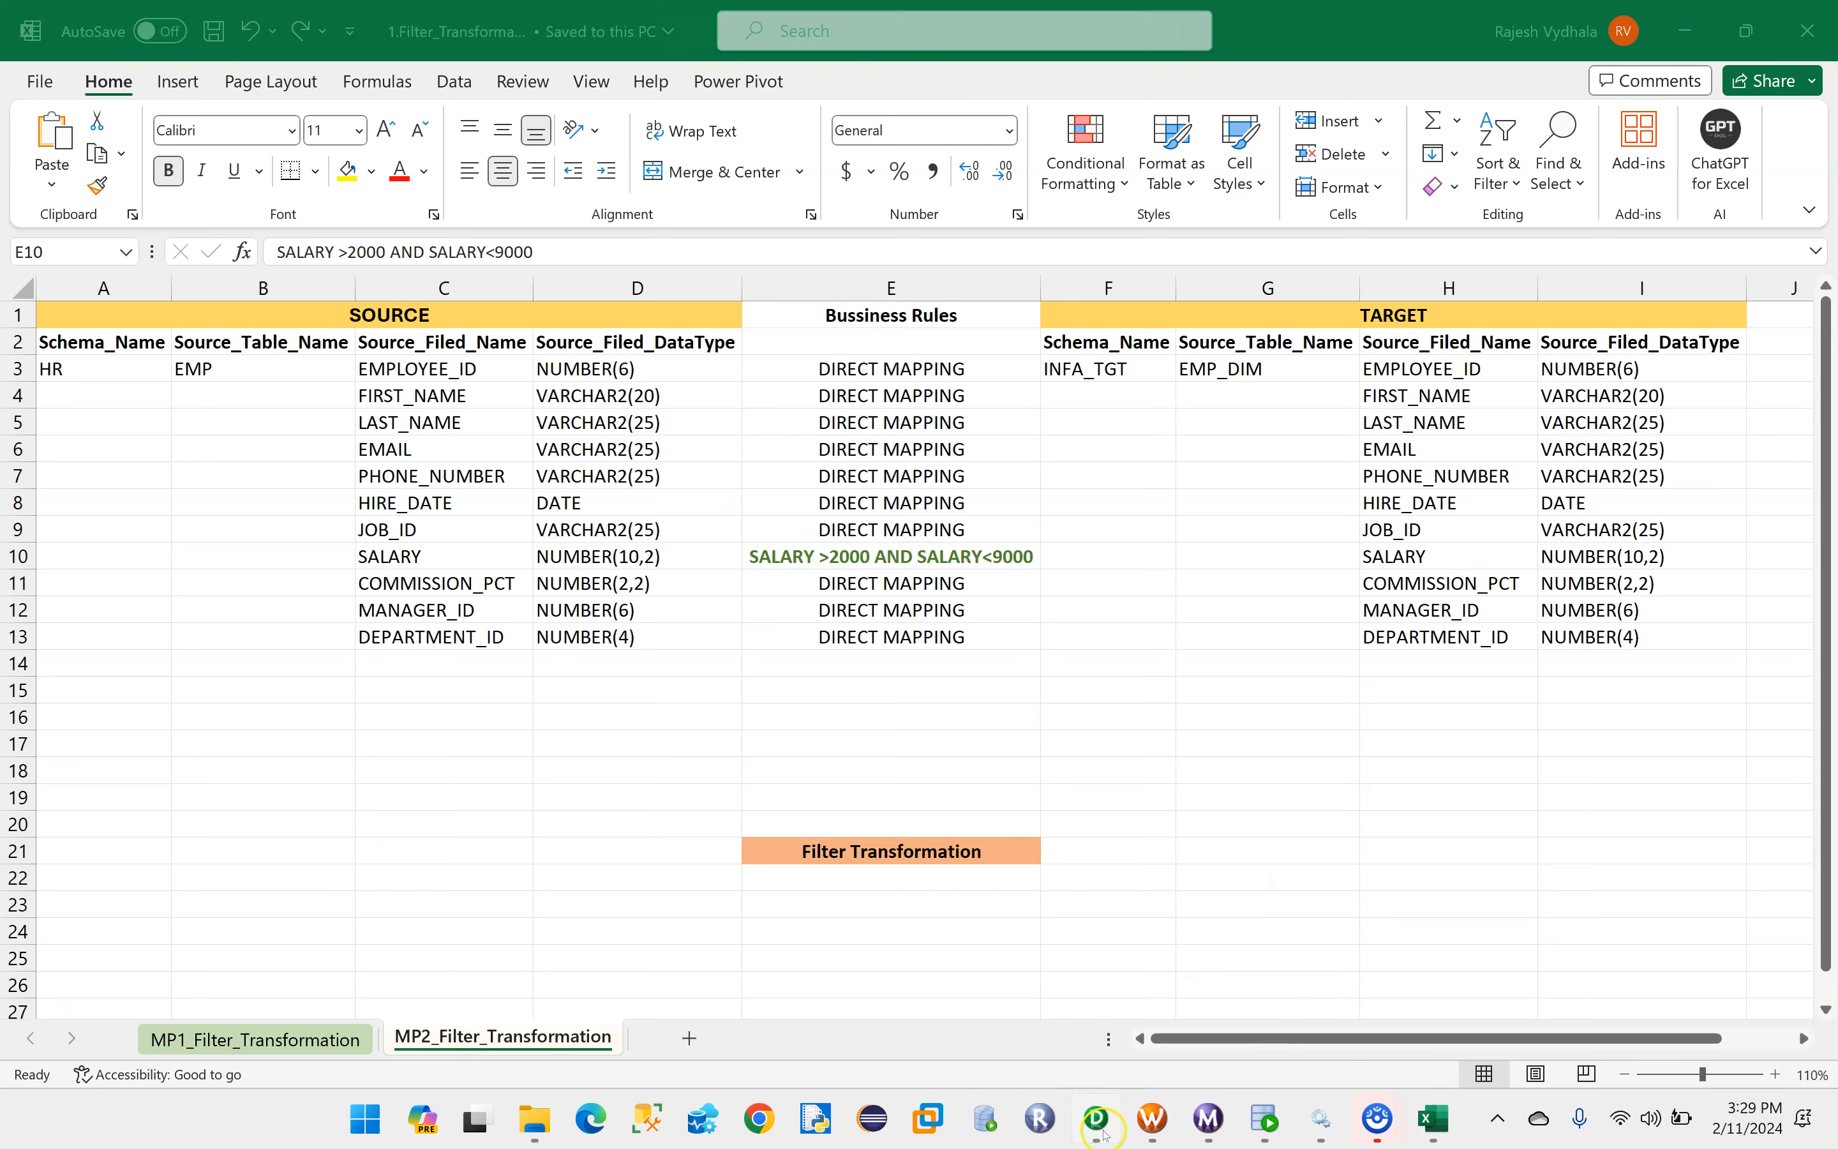
click(366, 302)
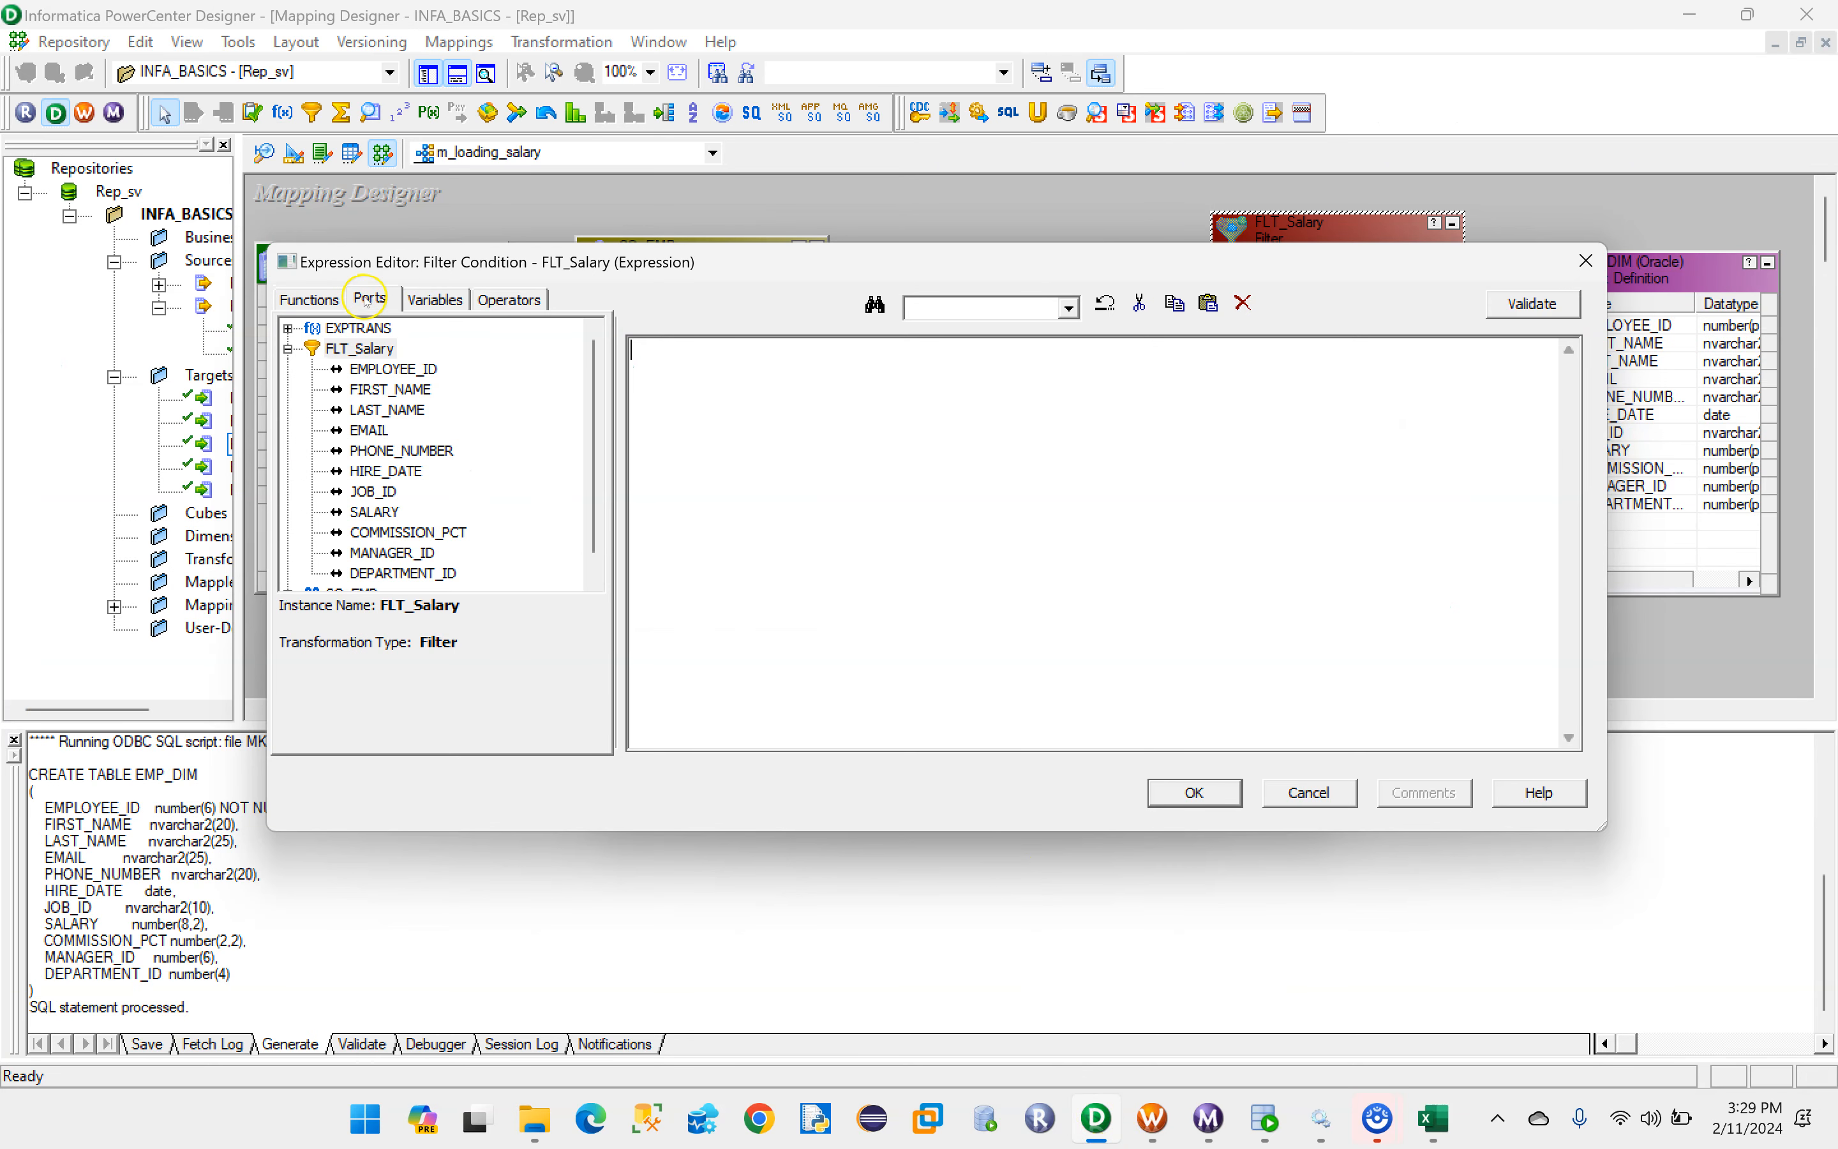
double_click(374, 512)
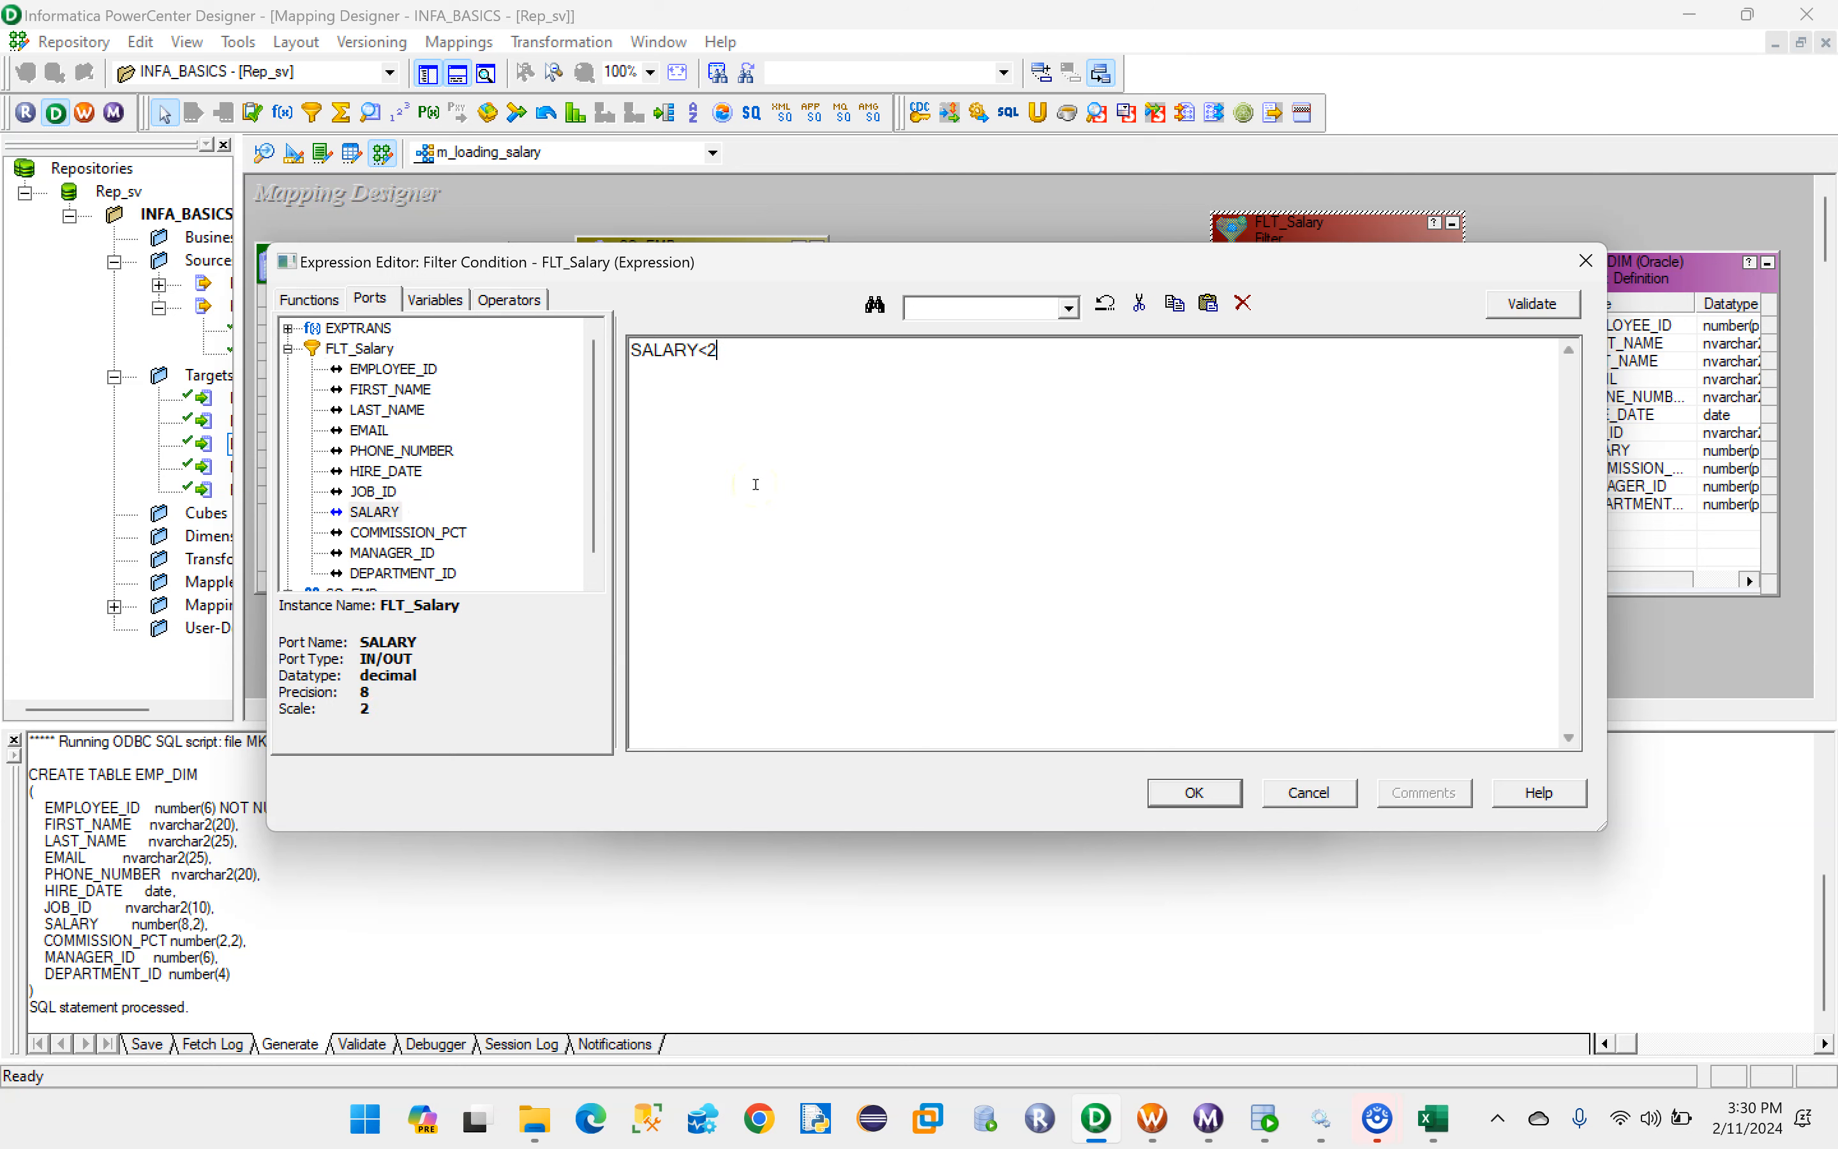
text(<2000)
key(Caps_Lock)
text(AND)
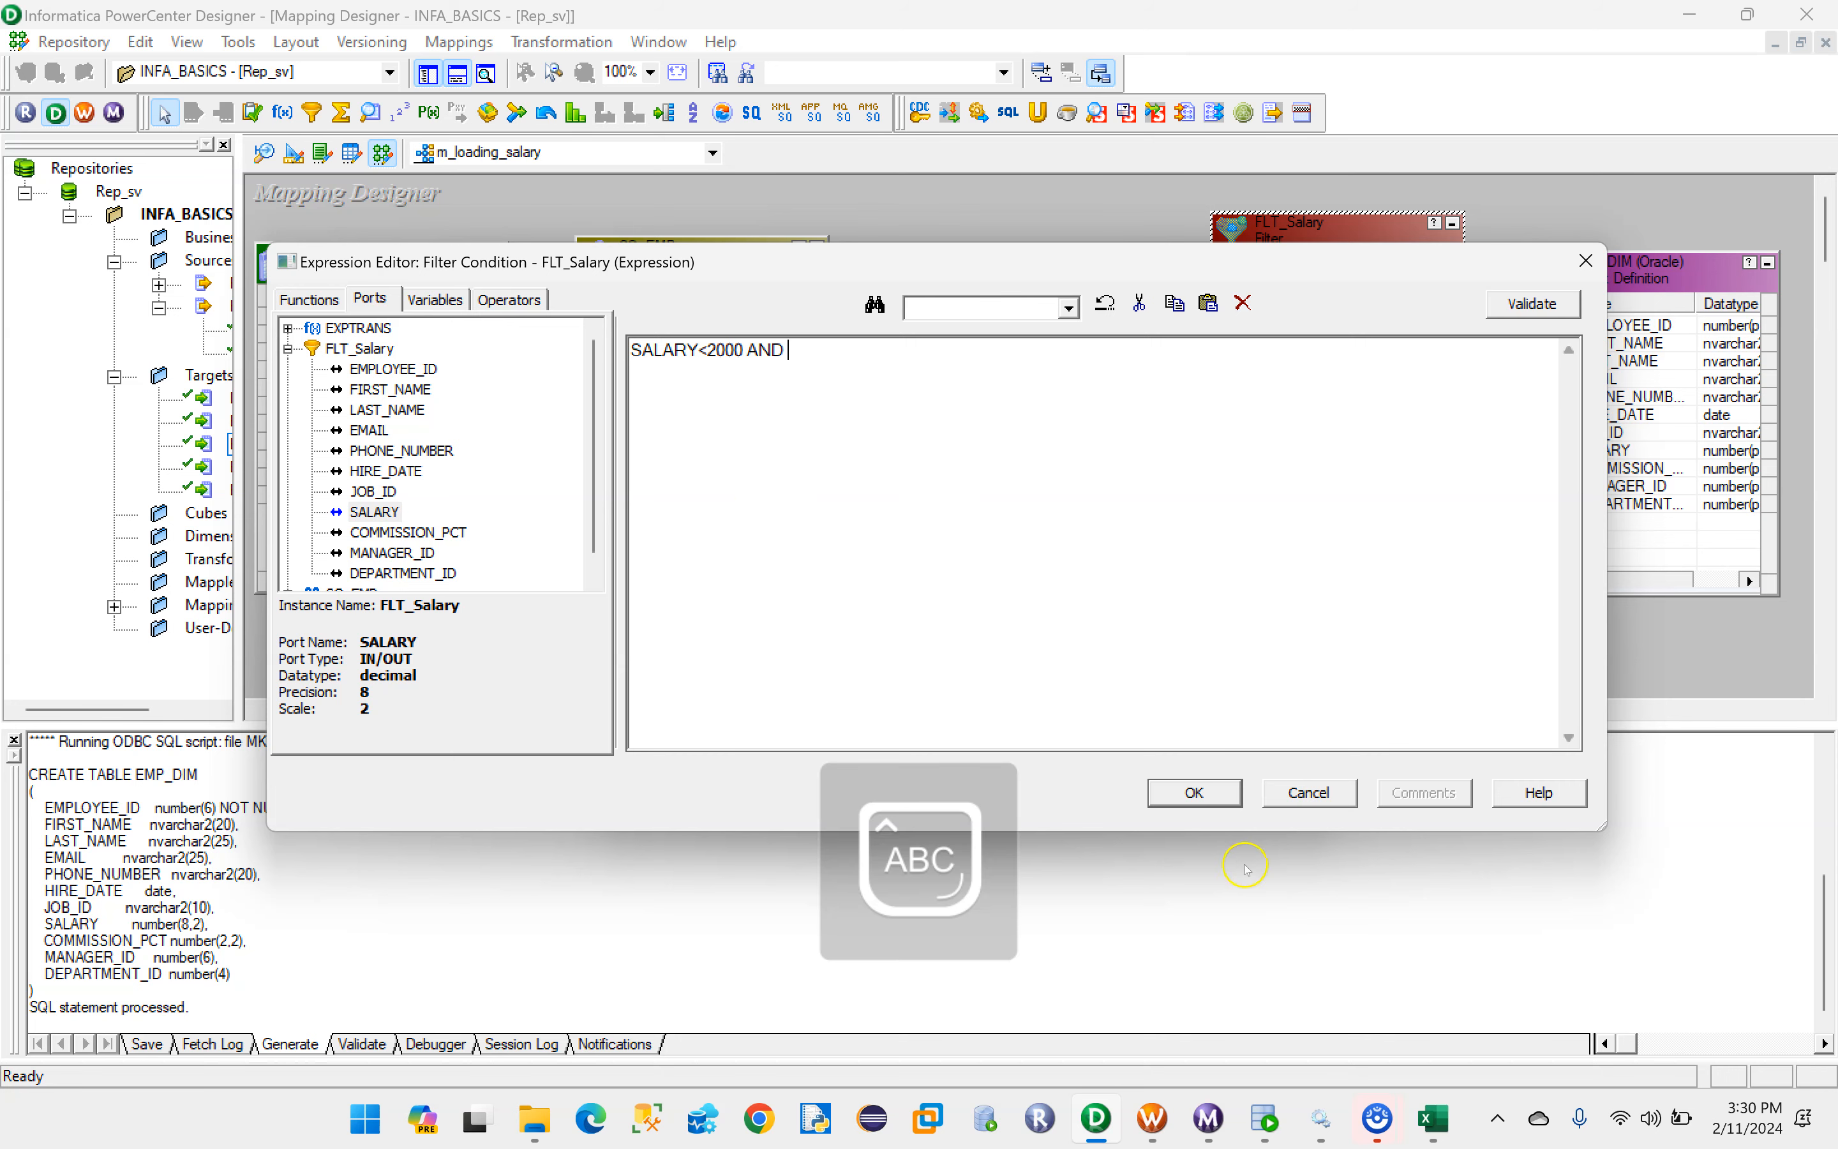
click(1431, 1119)
click(1432, 1119)
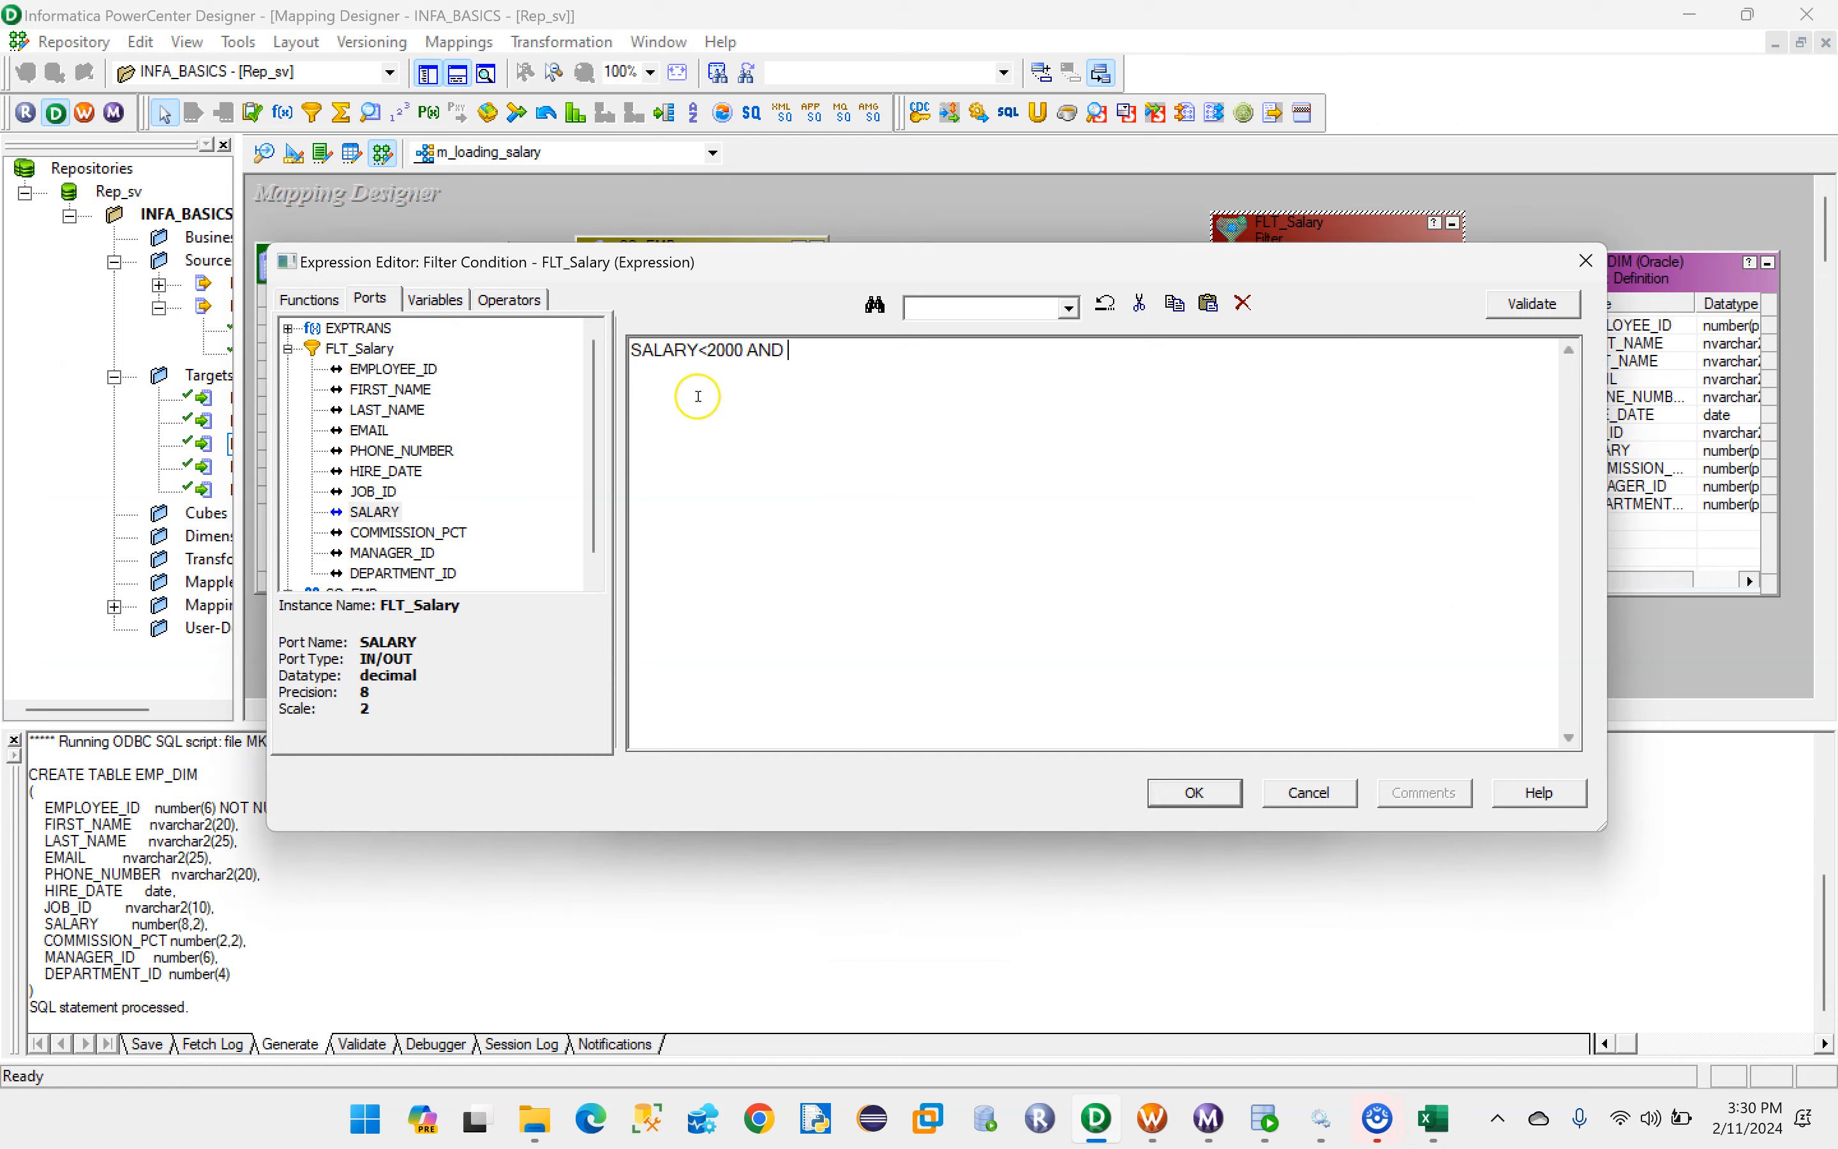
click(708, 350)
click(806, 350)
double_click(374, 512)
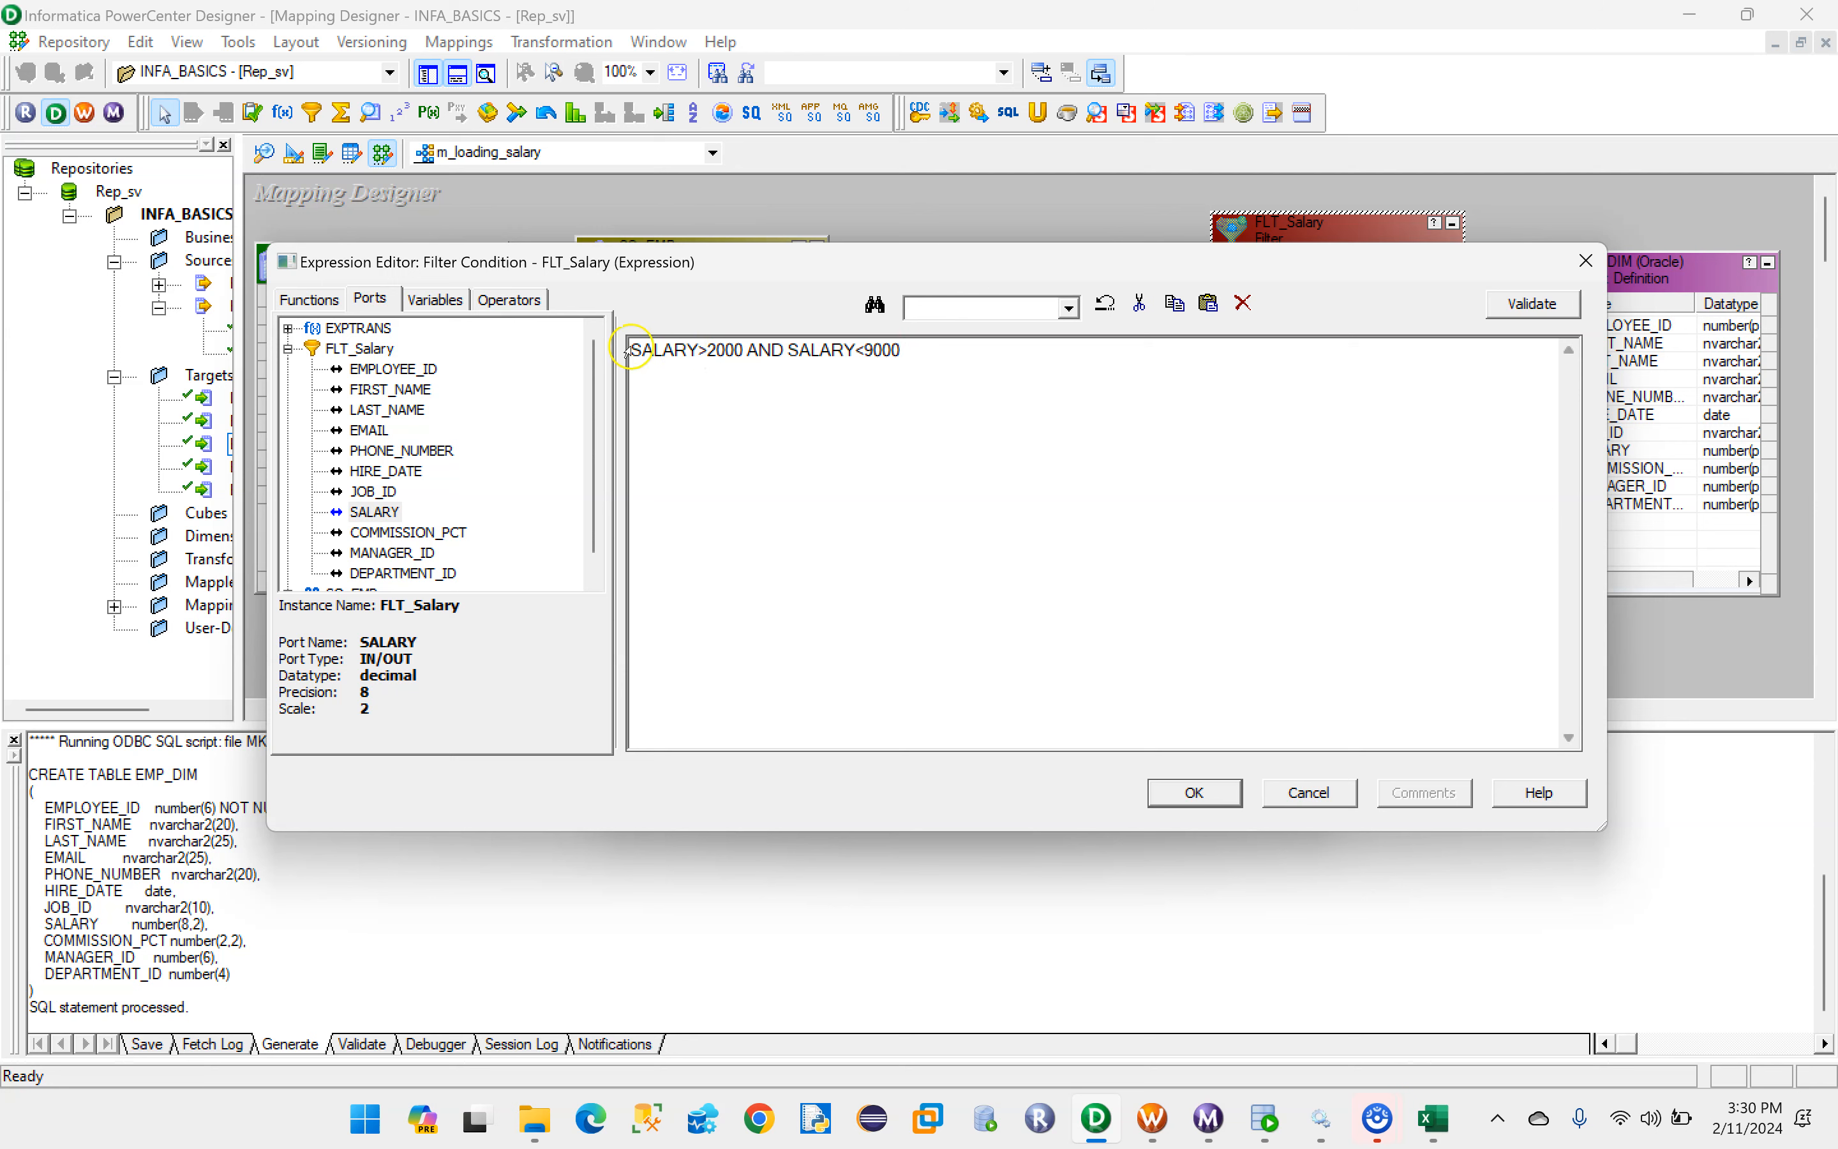
- Validate the filter condition expression and apply it to FLT_Salary
drag(635, 349, 924, 354)
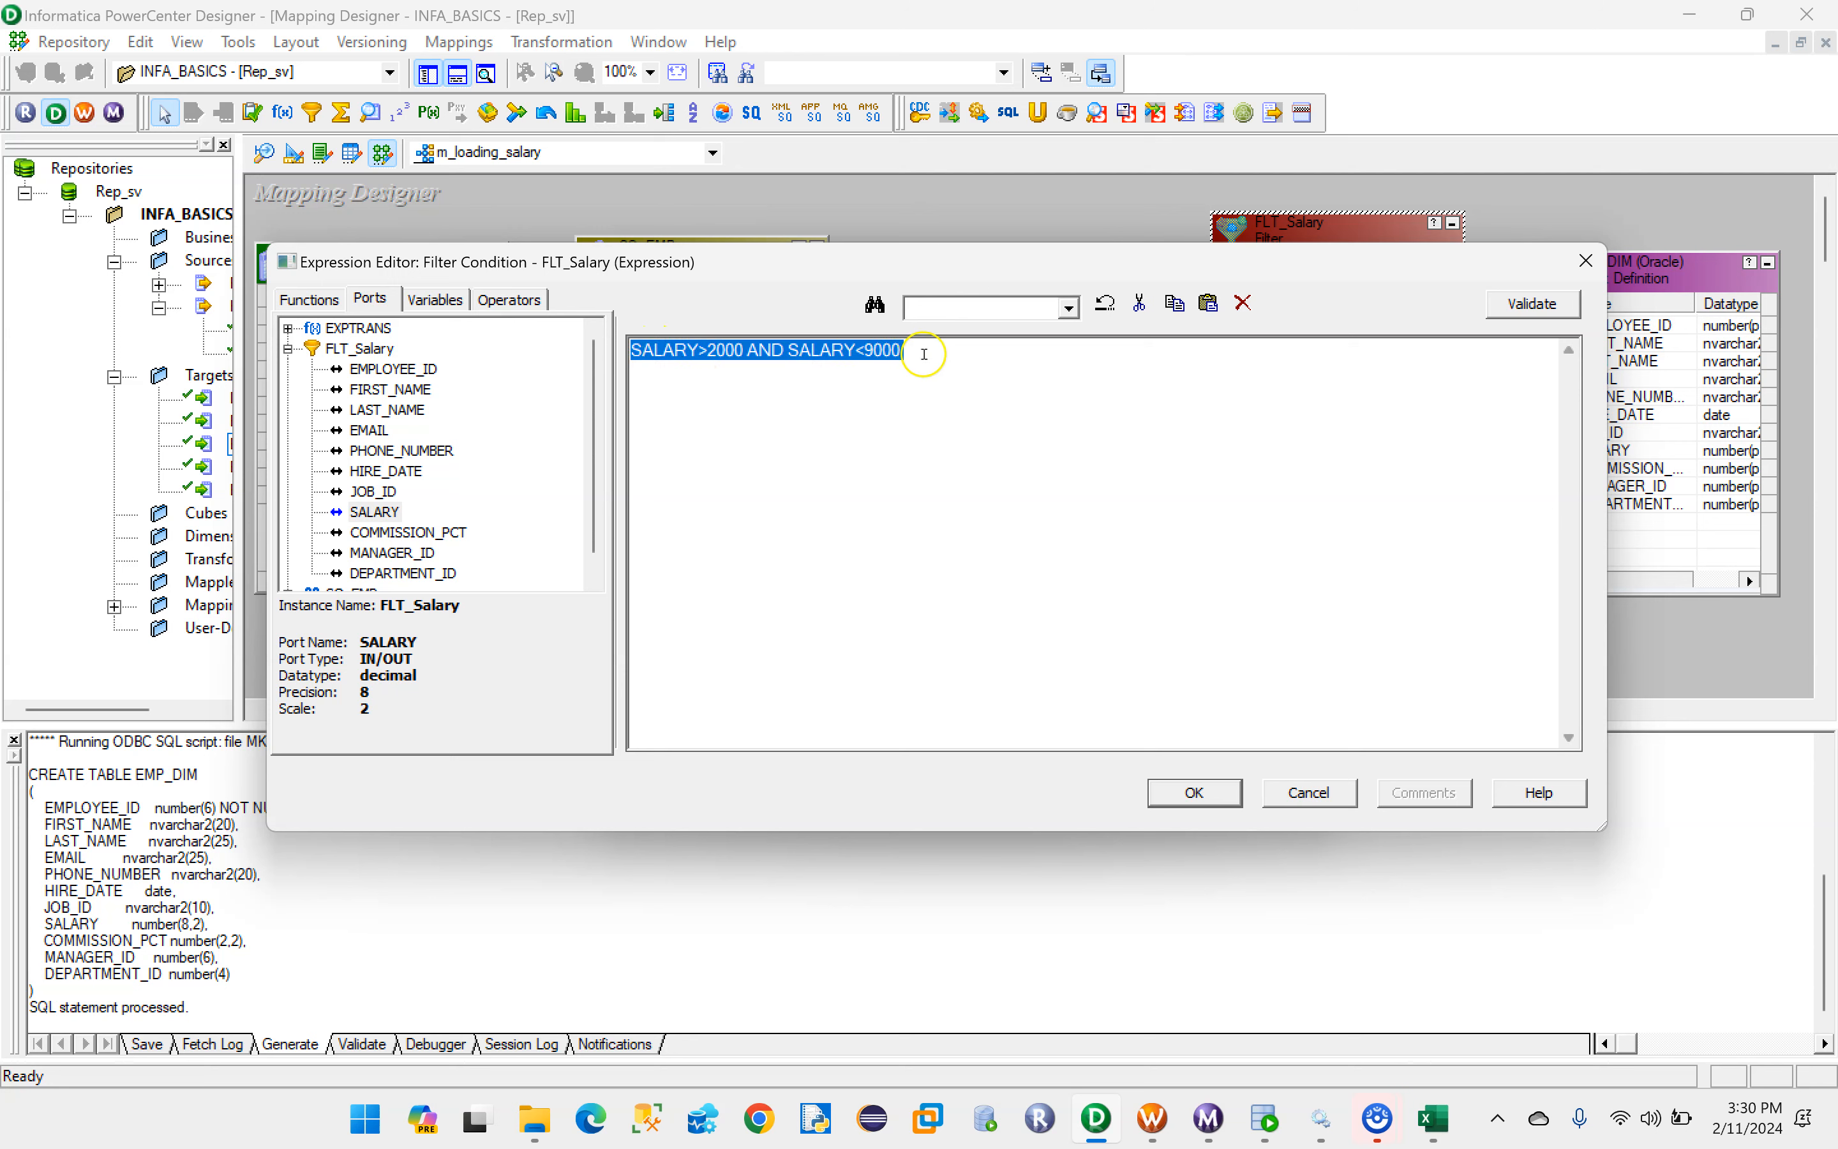
click(1522, 304)
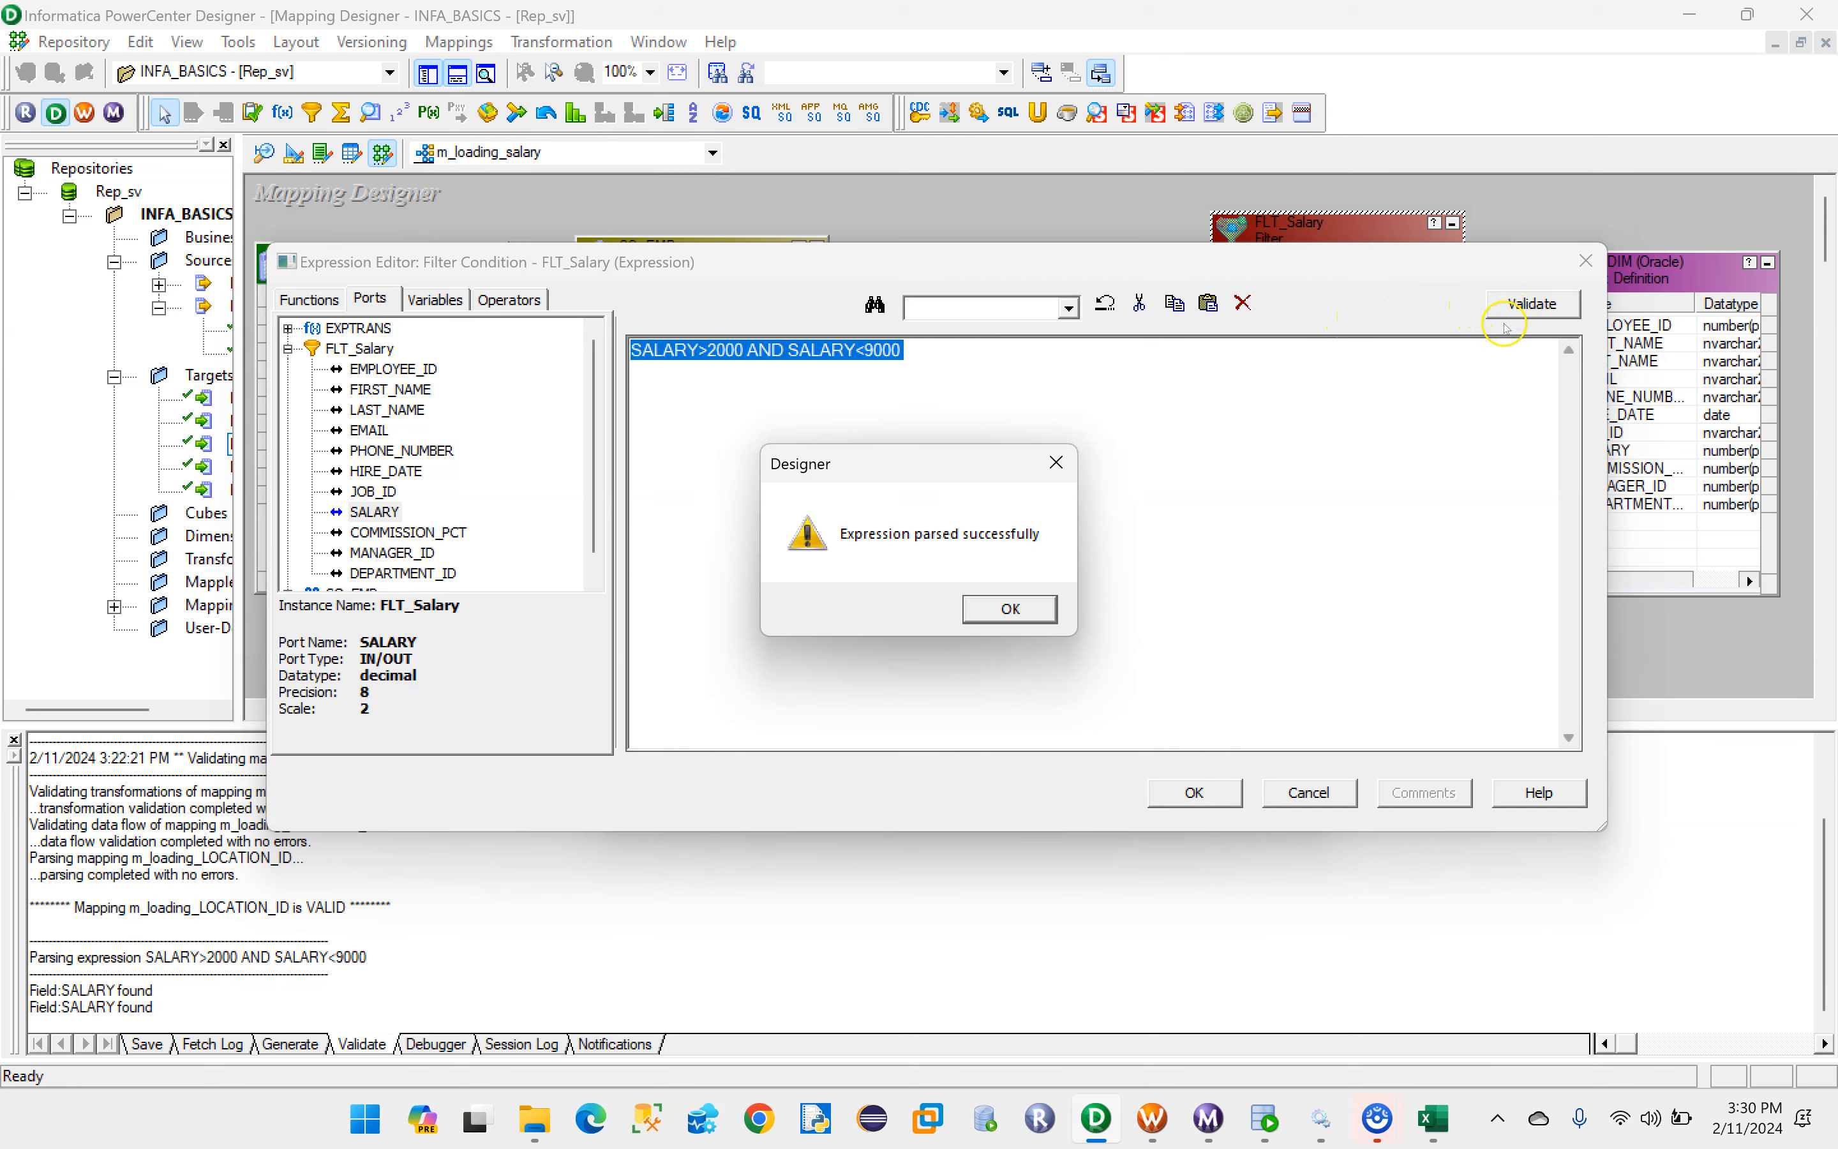
click(1004, 600)
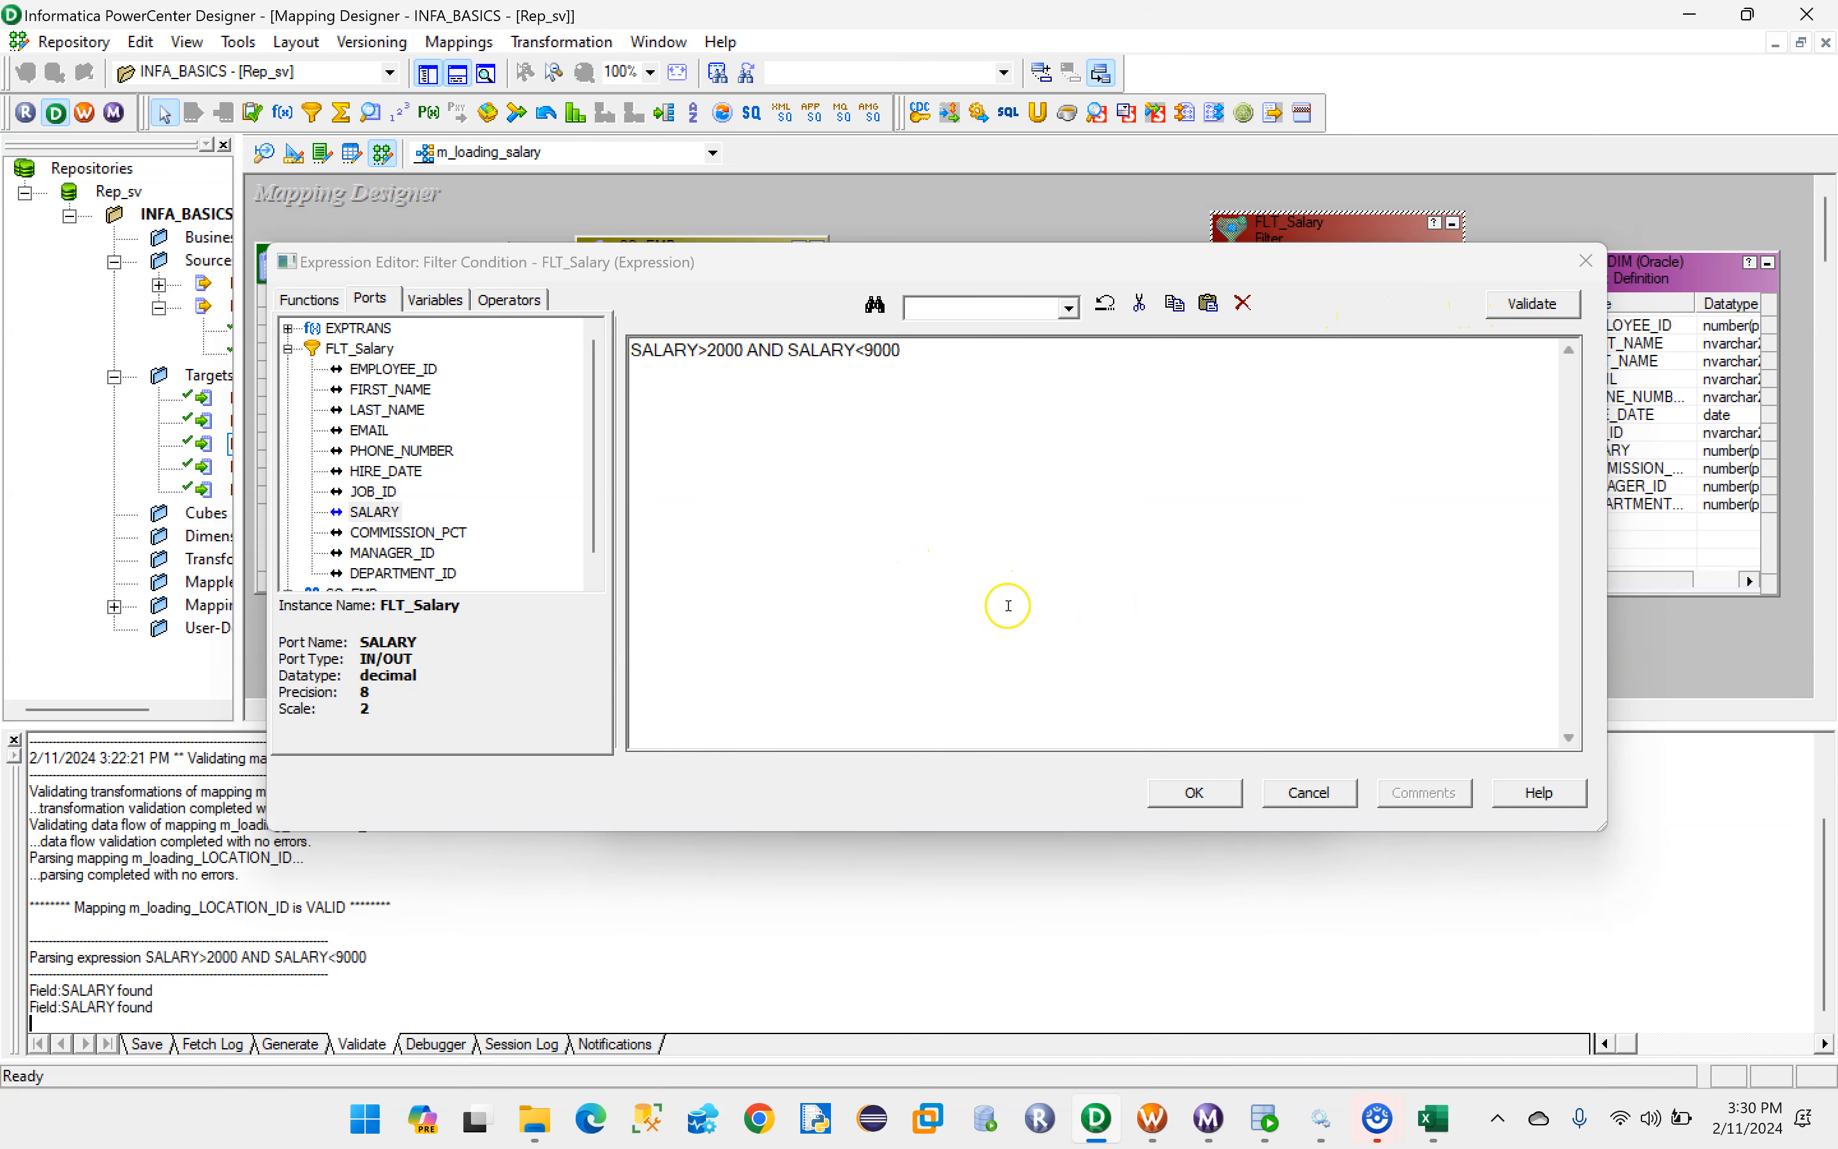
click(1206, 793)
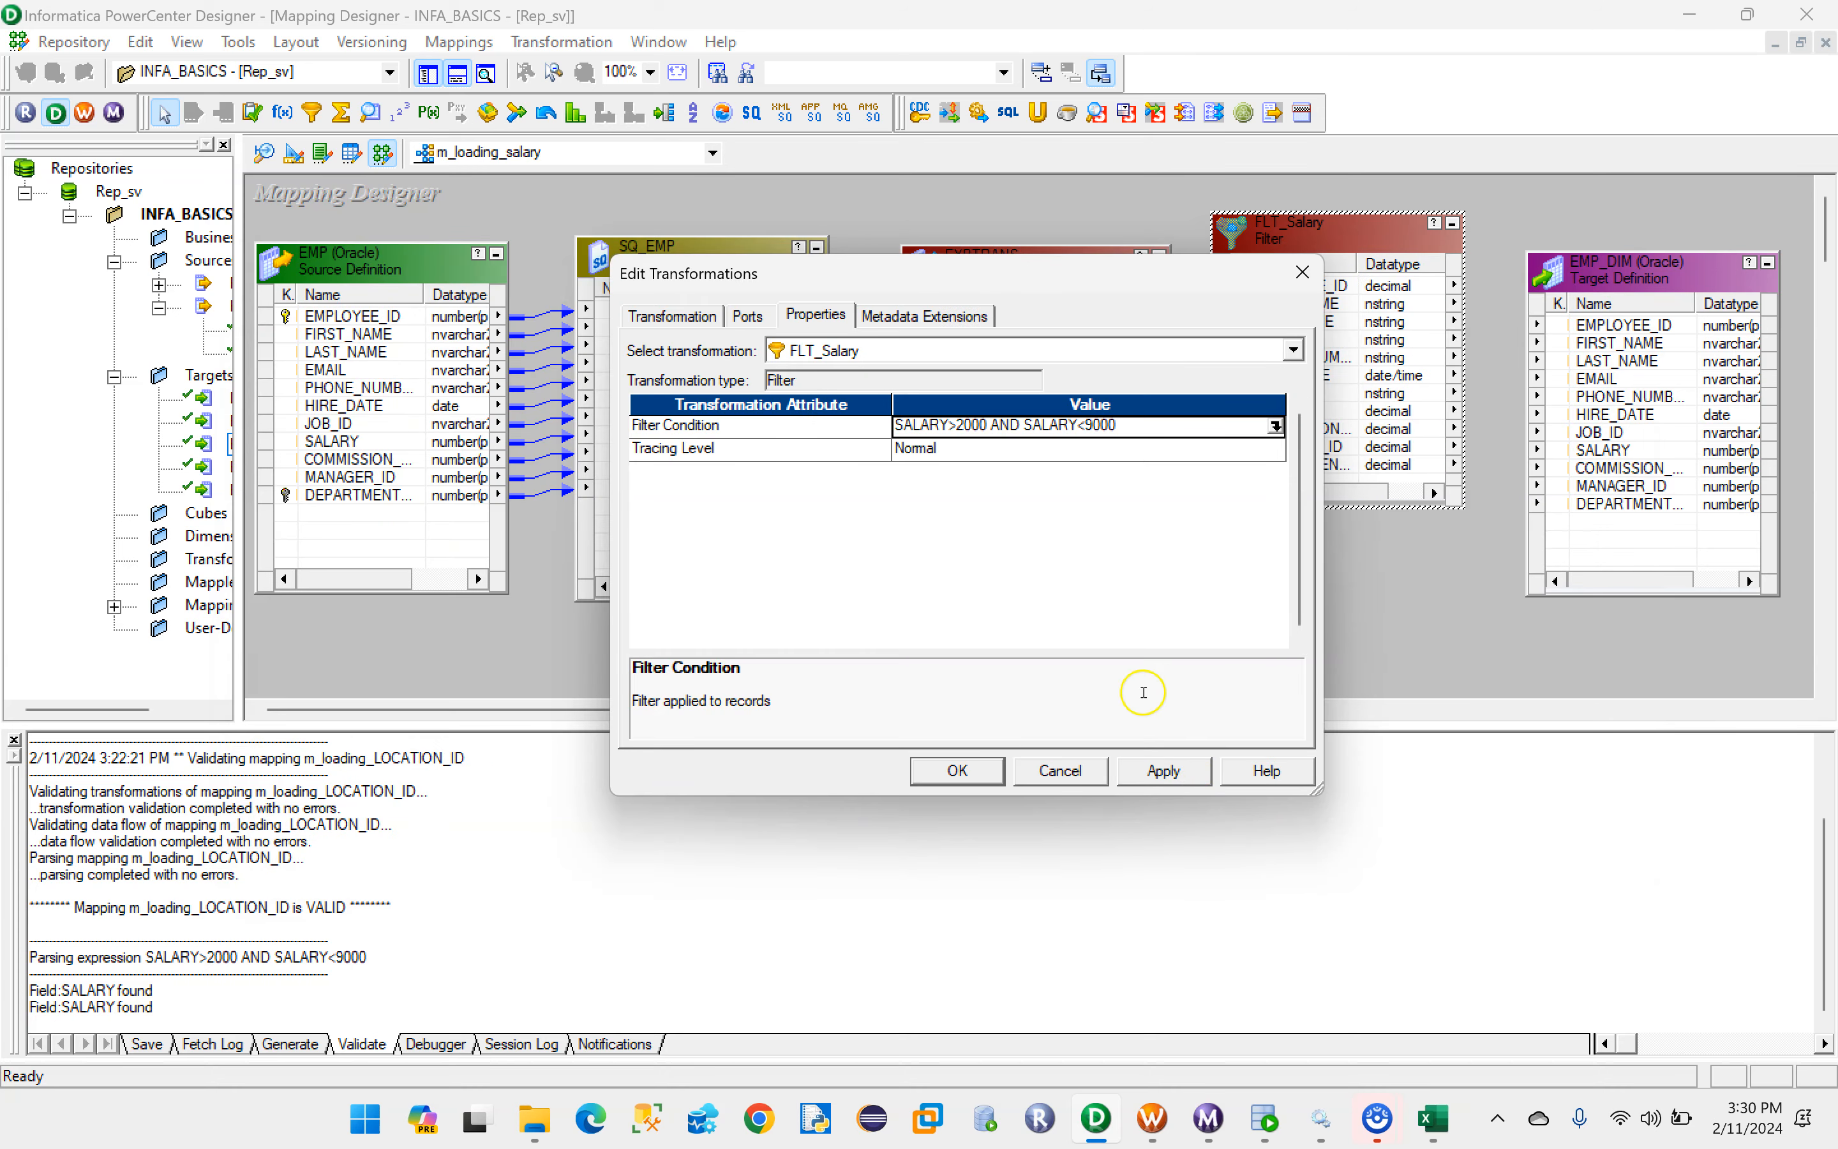
click(1172, 763)
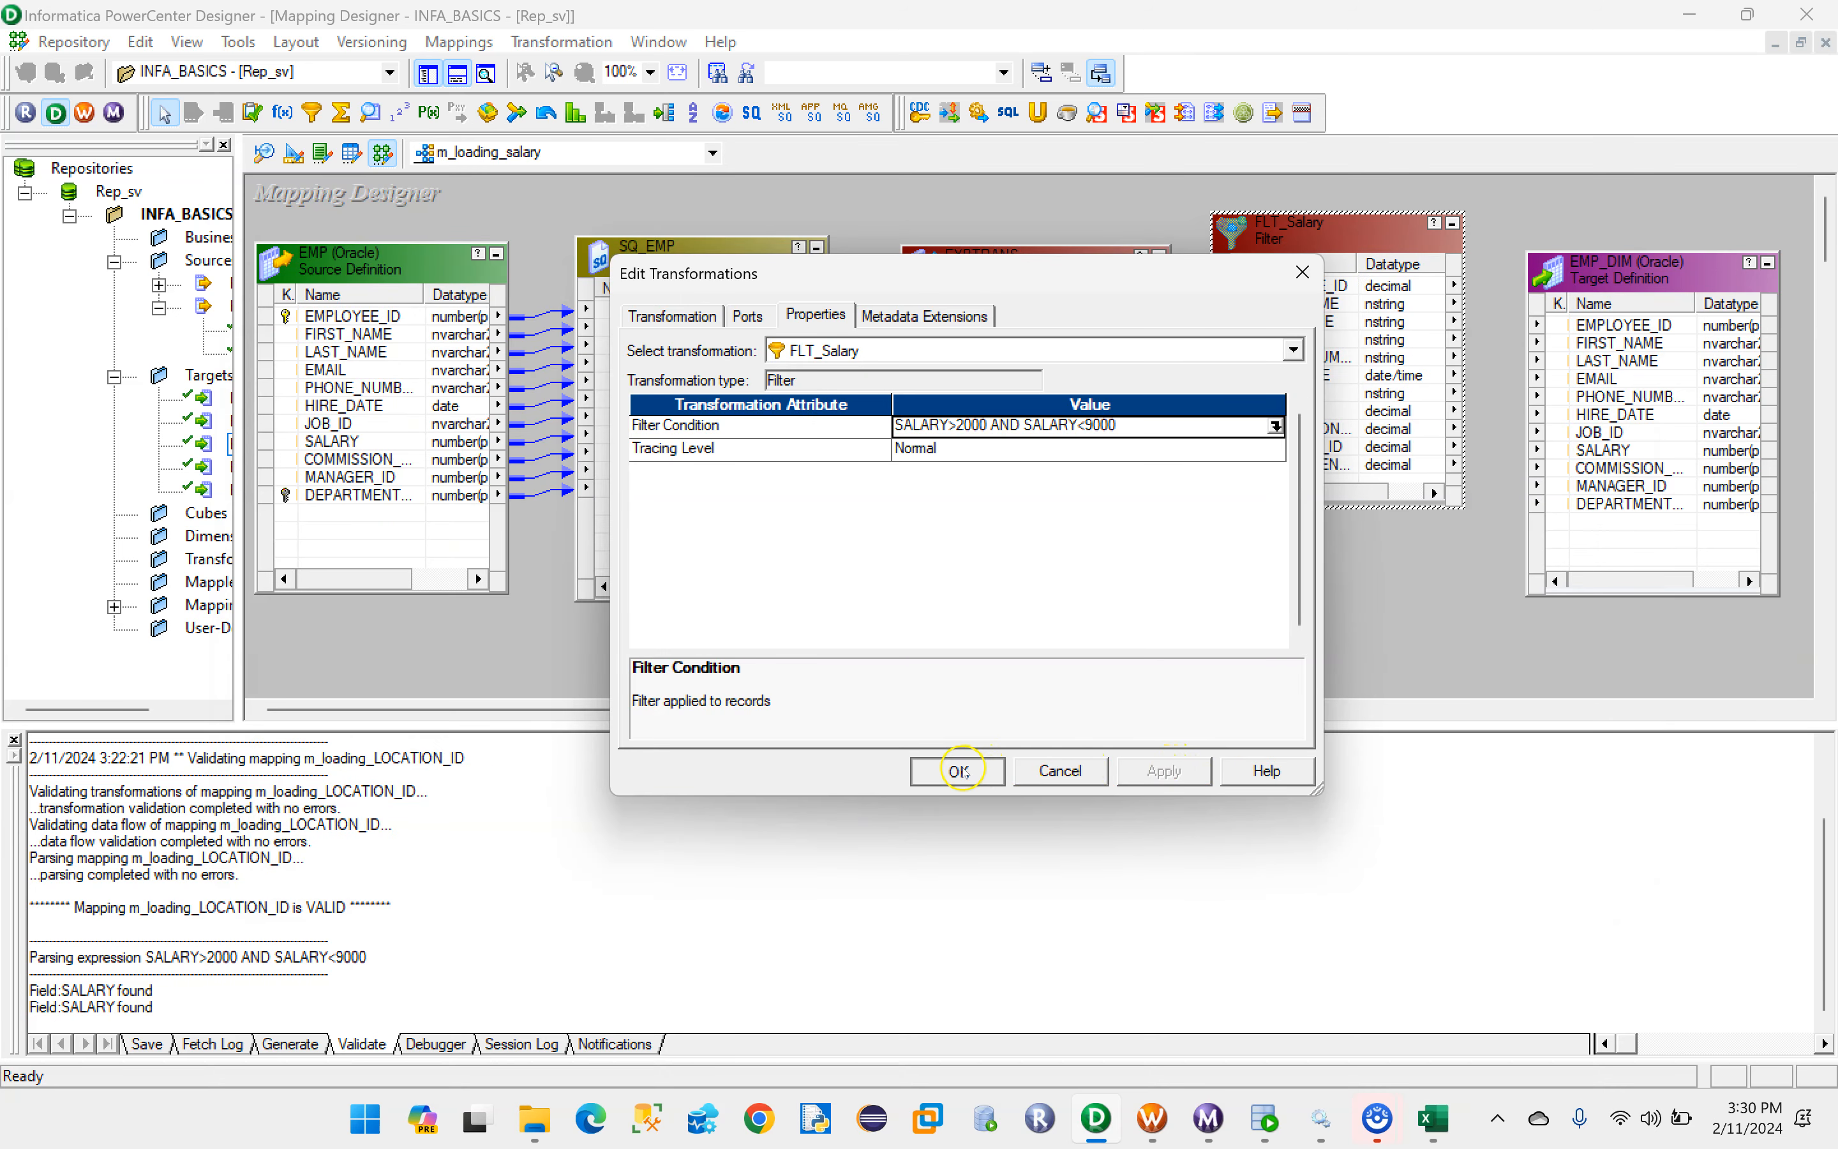
click(955, 769)
- Reposition FLT_Salary and EMP_DIM with more space between them and link all filter ports to the target
drag(1322, 231, 1319, 292)
click(1584, 293)
drag(1584, 292, 1637, 288)
click(1306, 343)
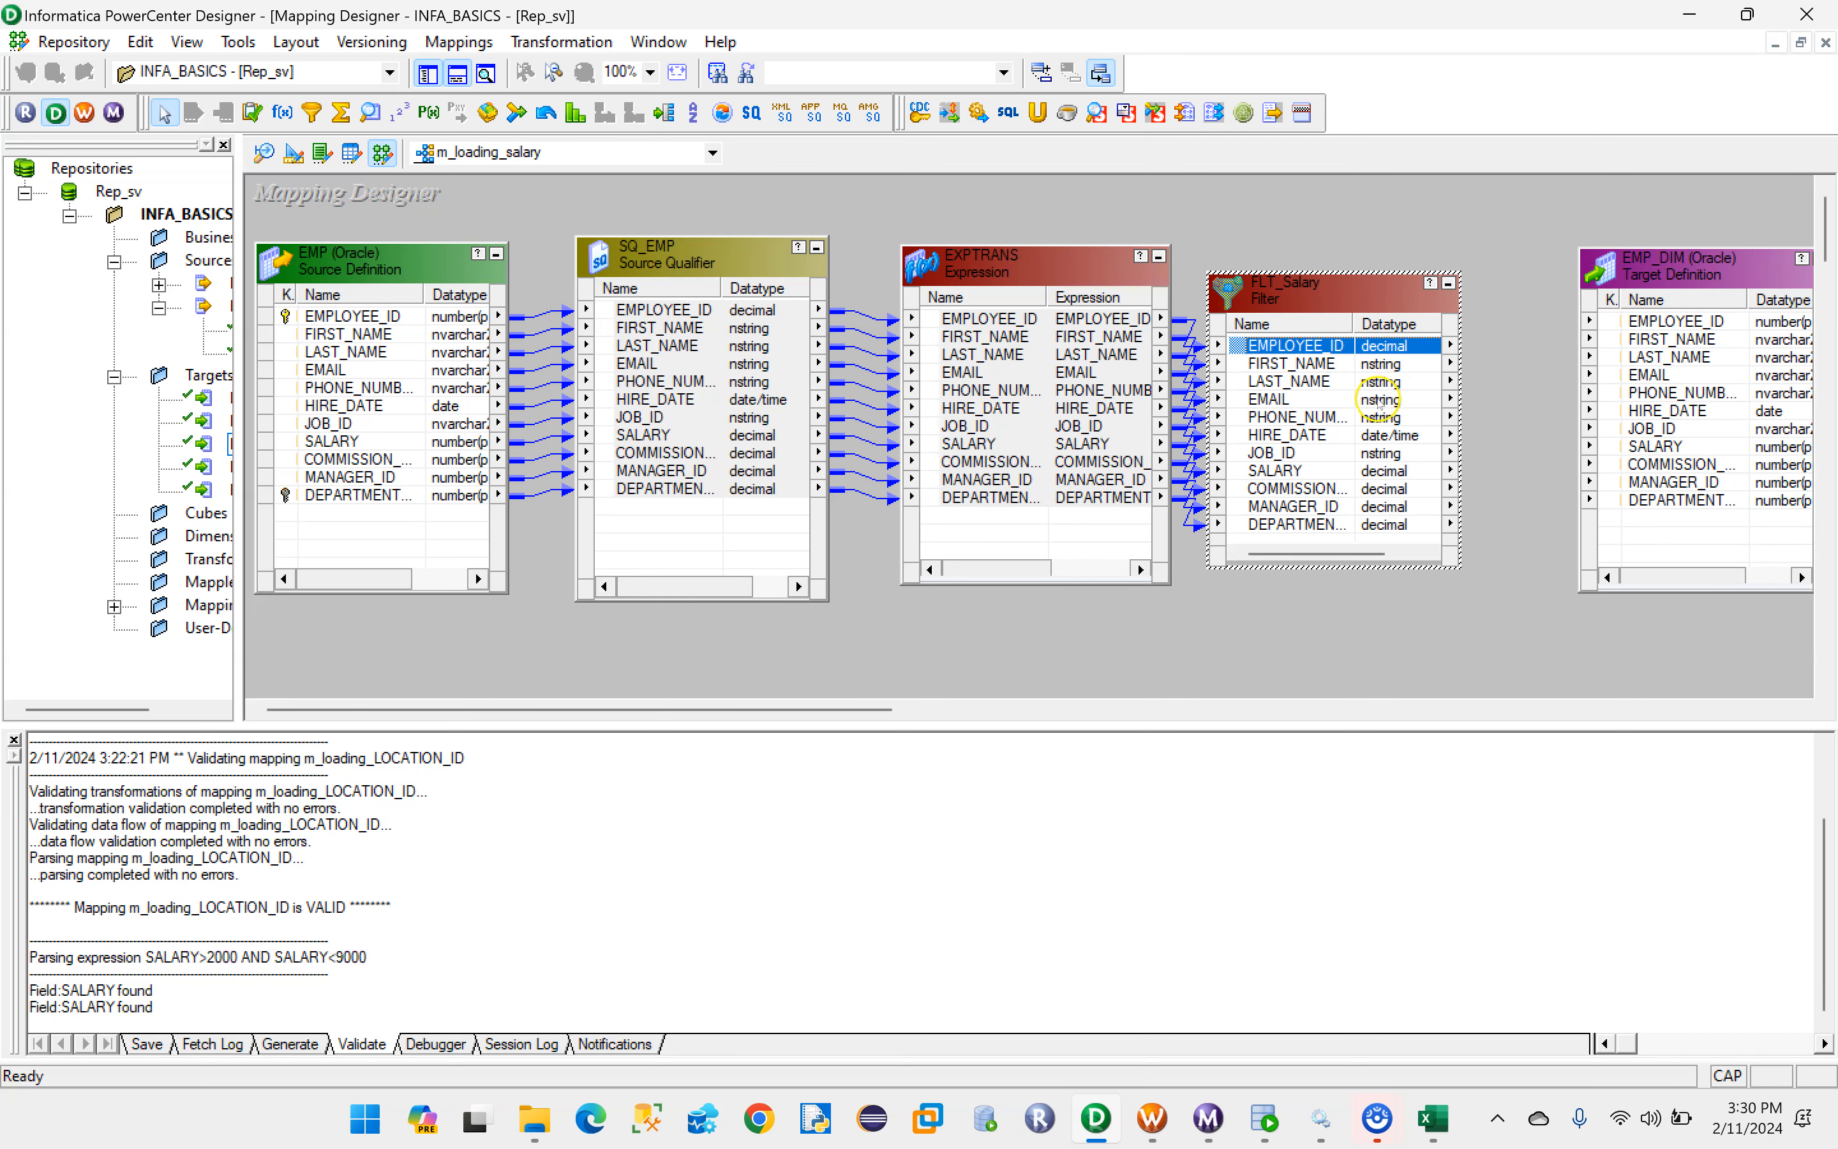
shift+click(1293, 524)
drag(1274, 346, 1664, 321)
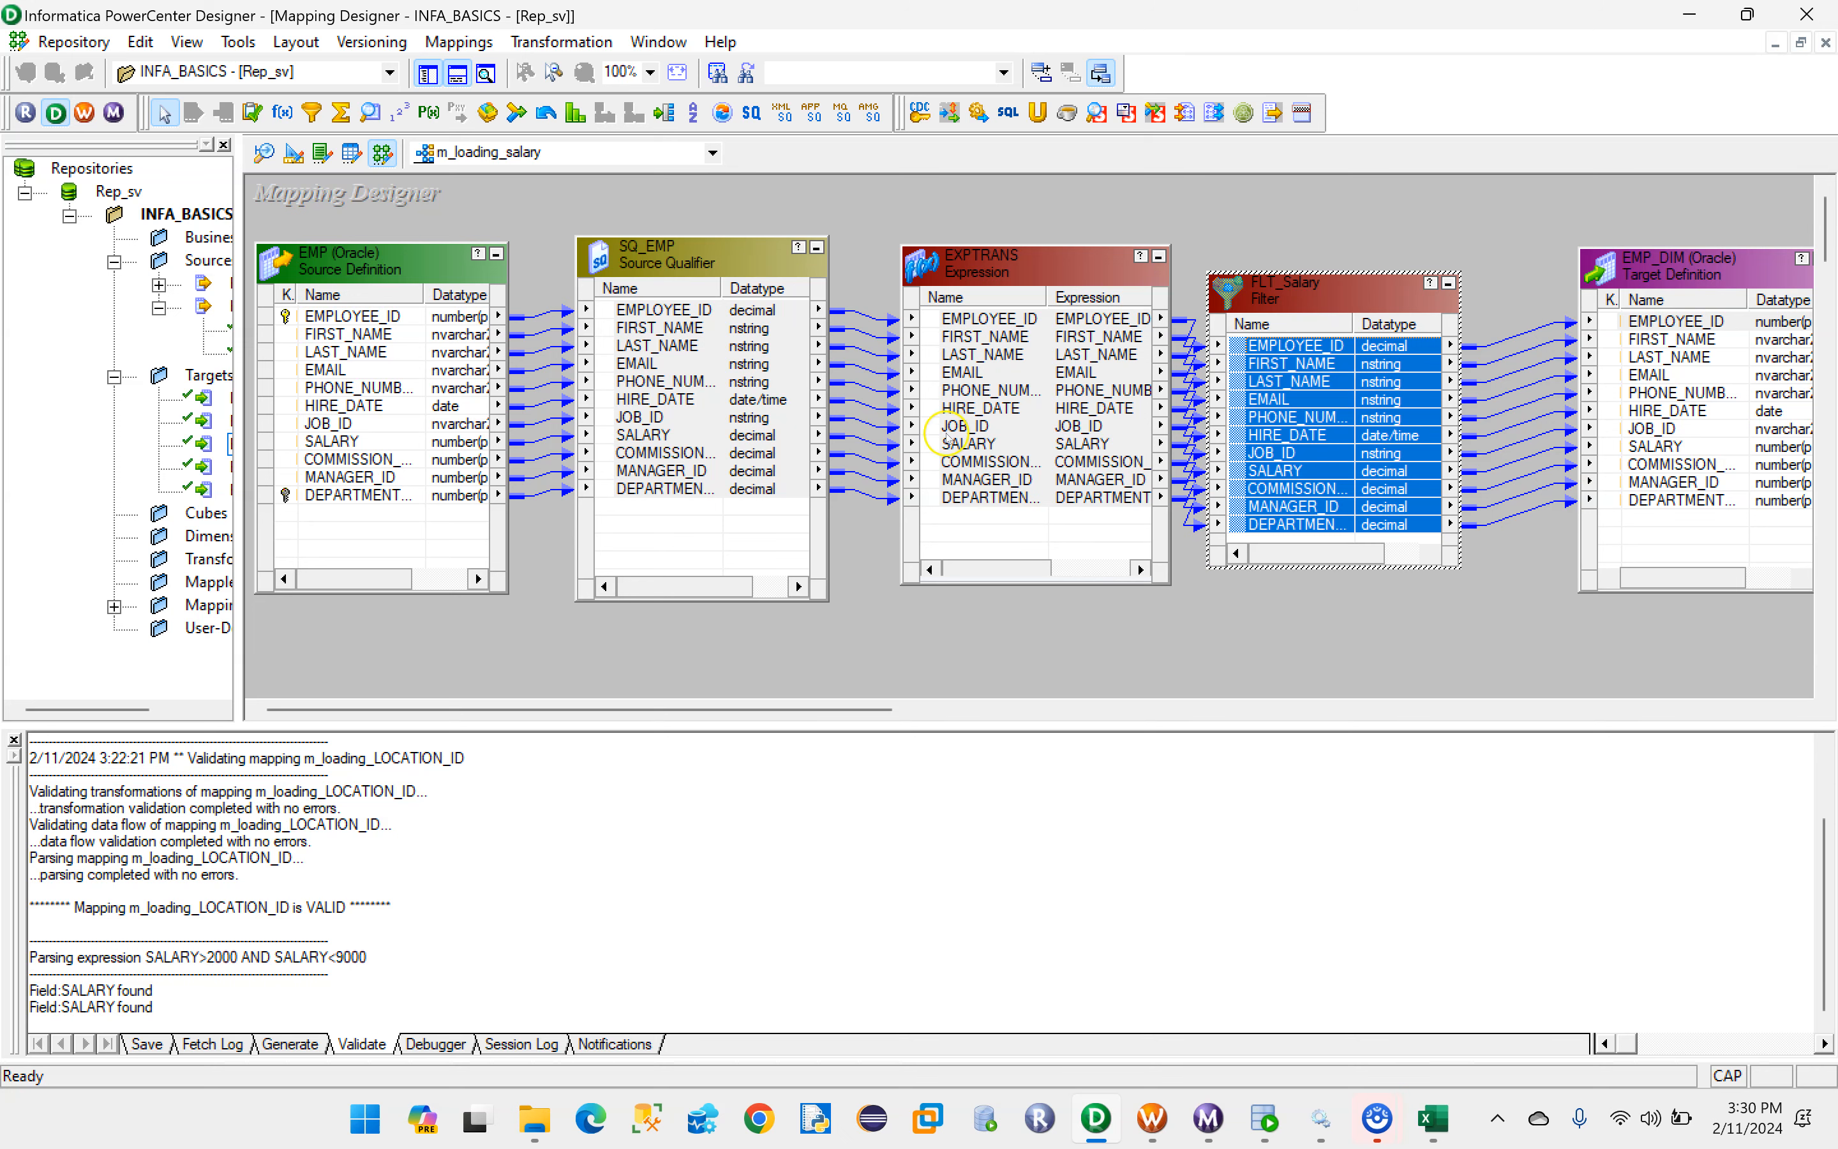
- Validate the m_loading_salary mapping, check the validation log, and save it to the repository
click(458, 42)
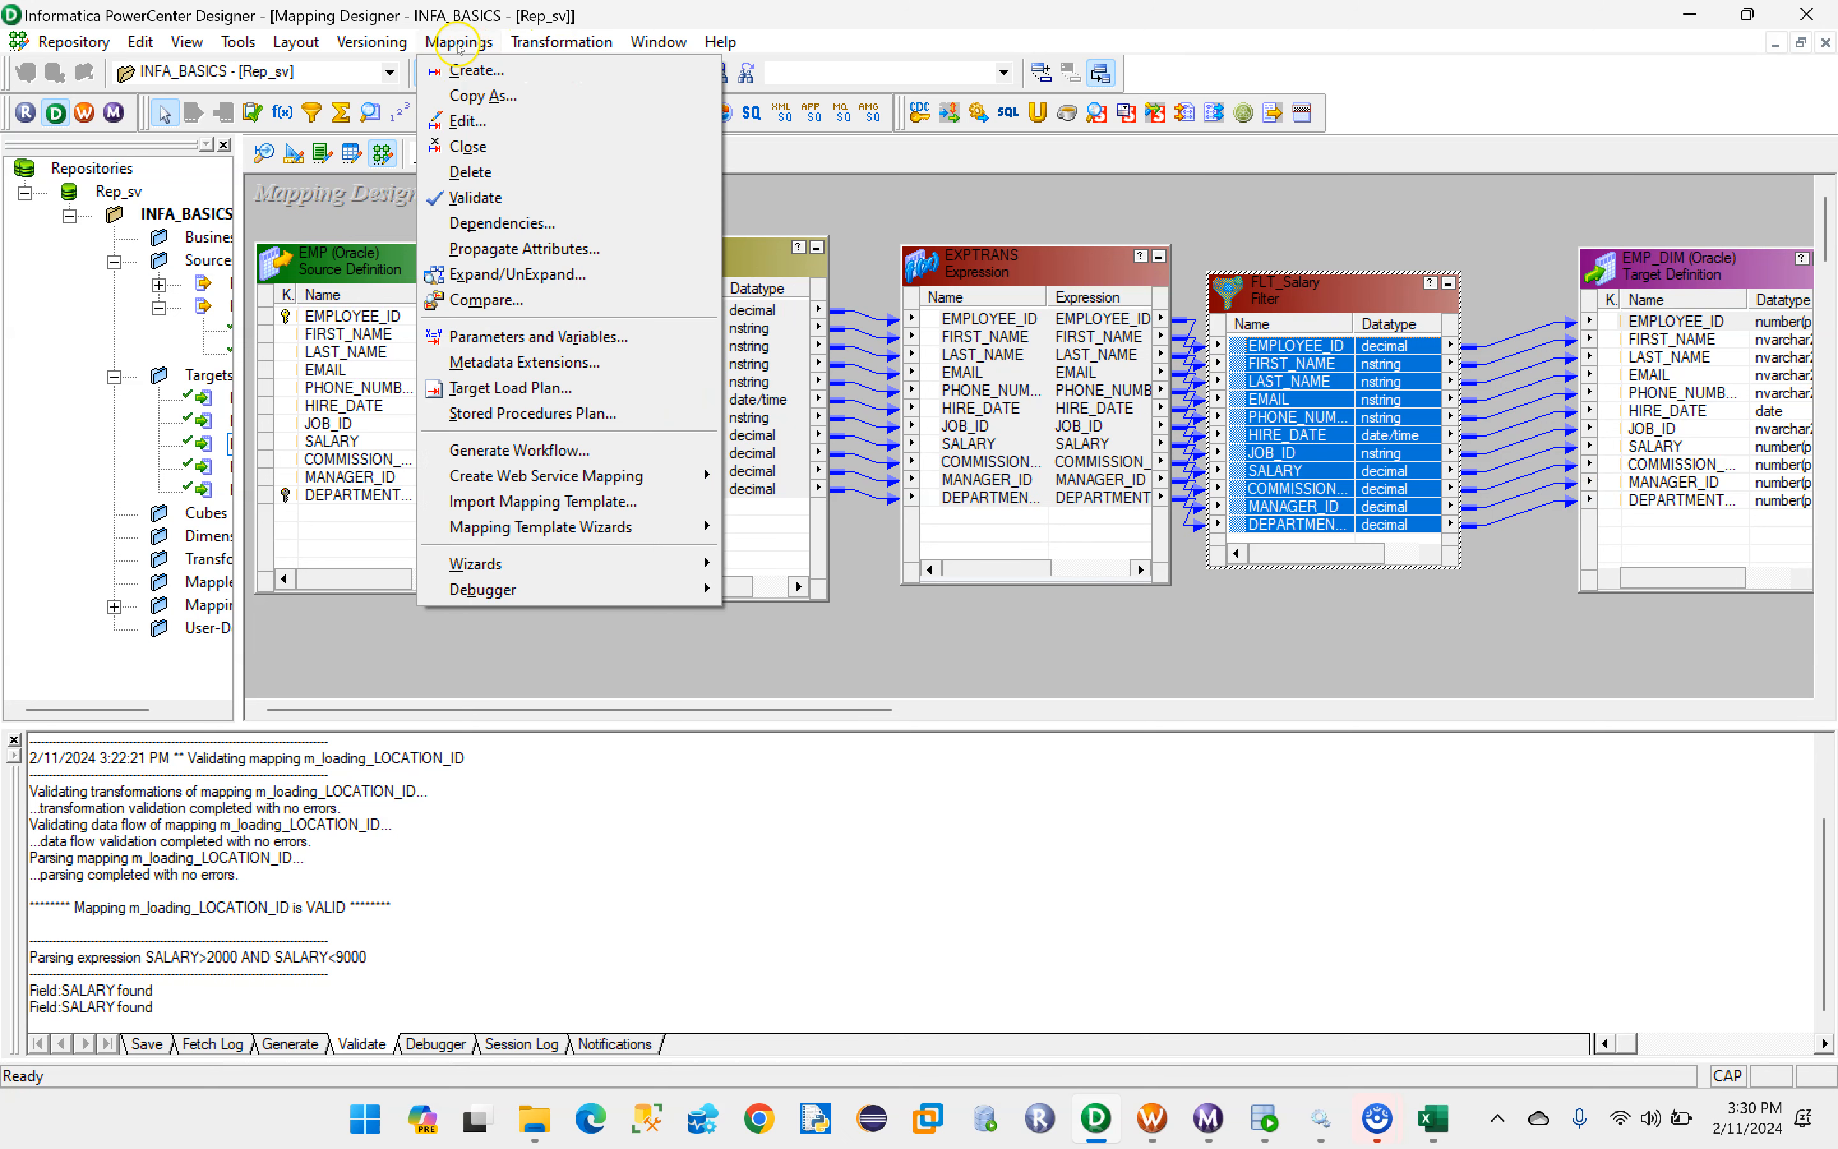
click(465, 197)
drag(247, 1006, 283, 1009)
click(575, 944)
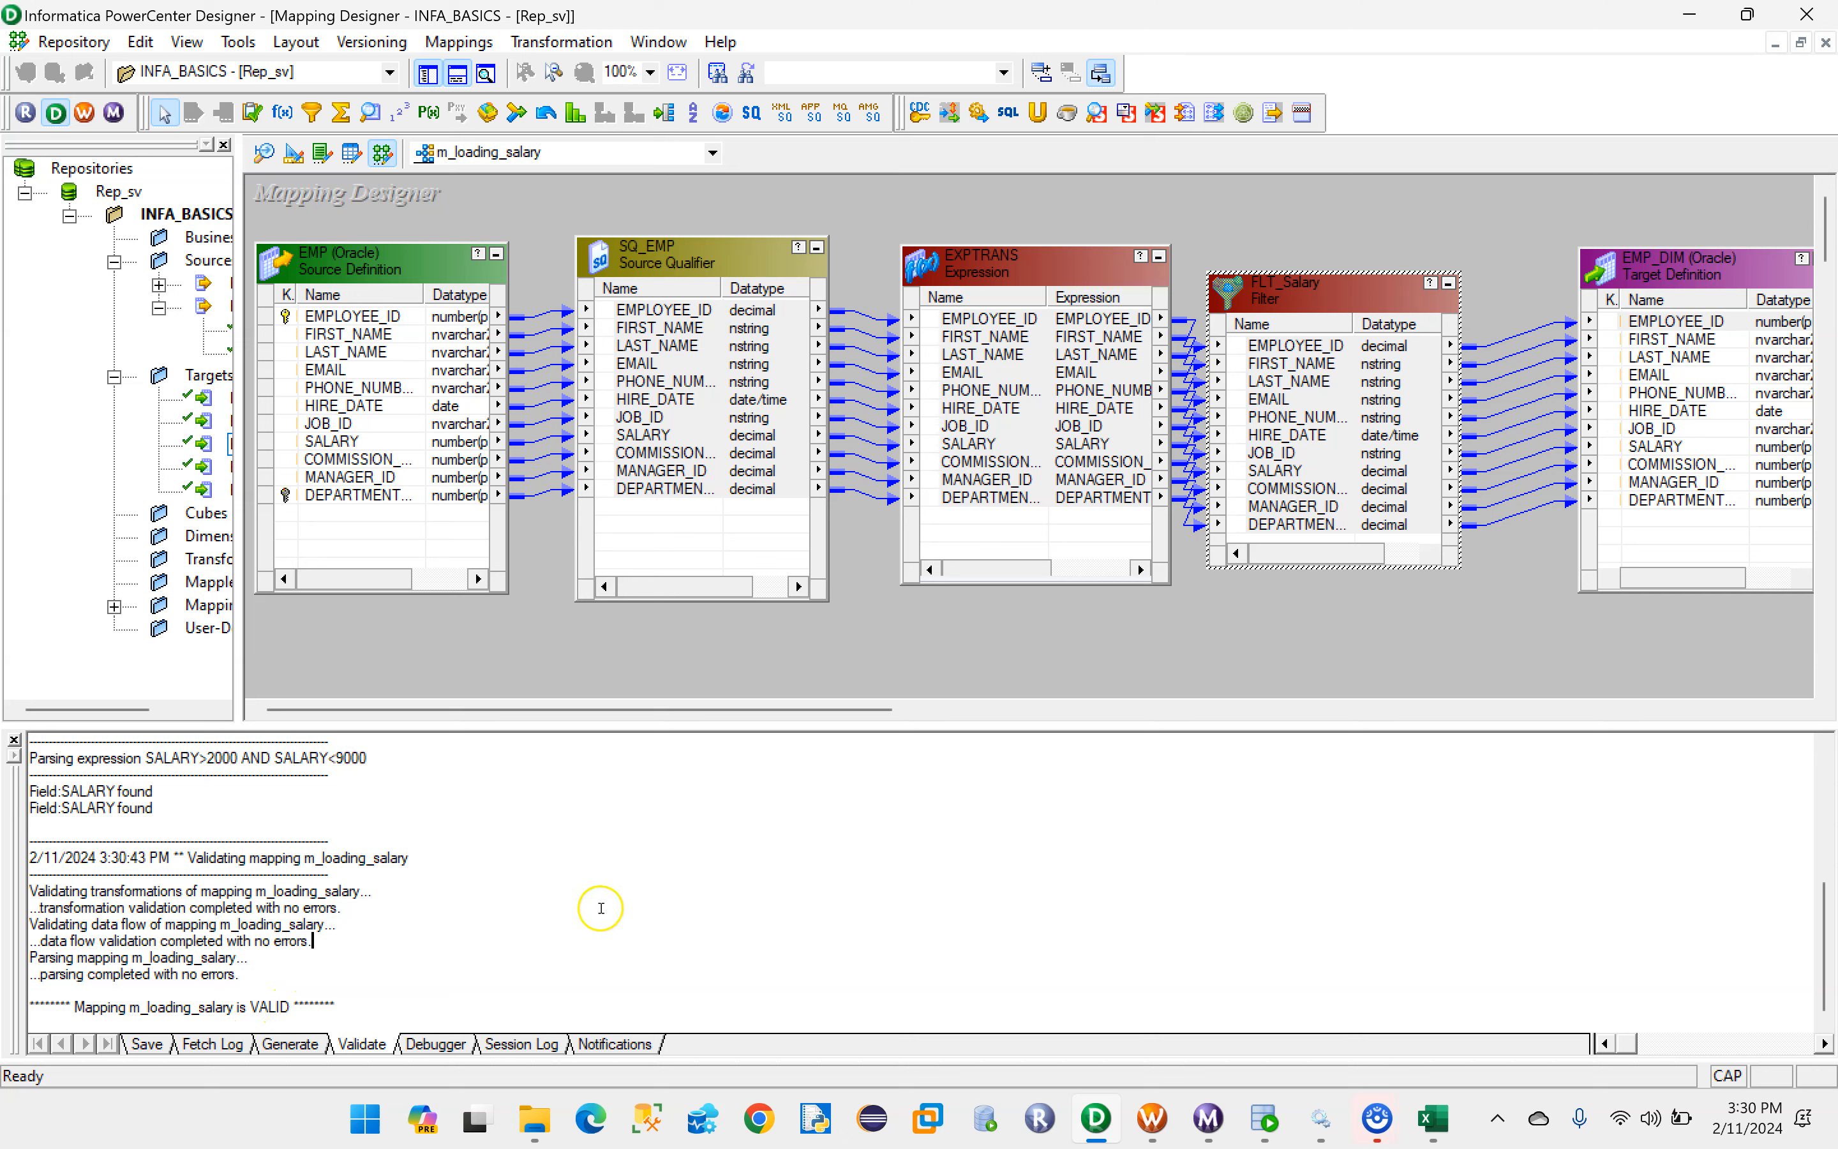
key(ctrl+s)
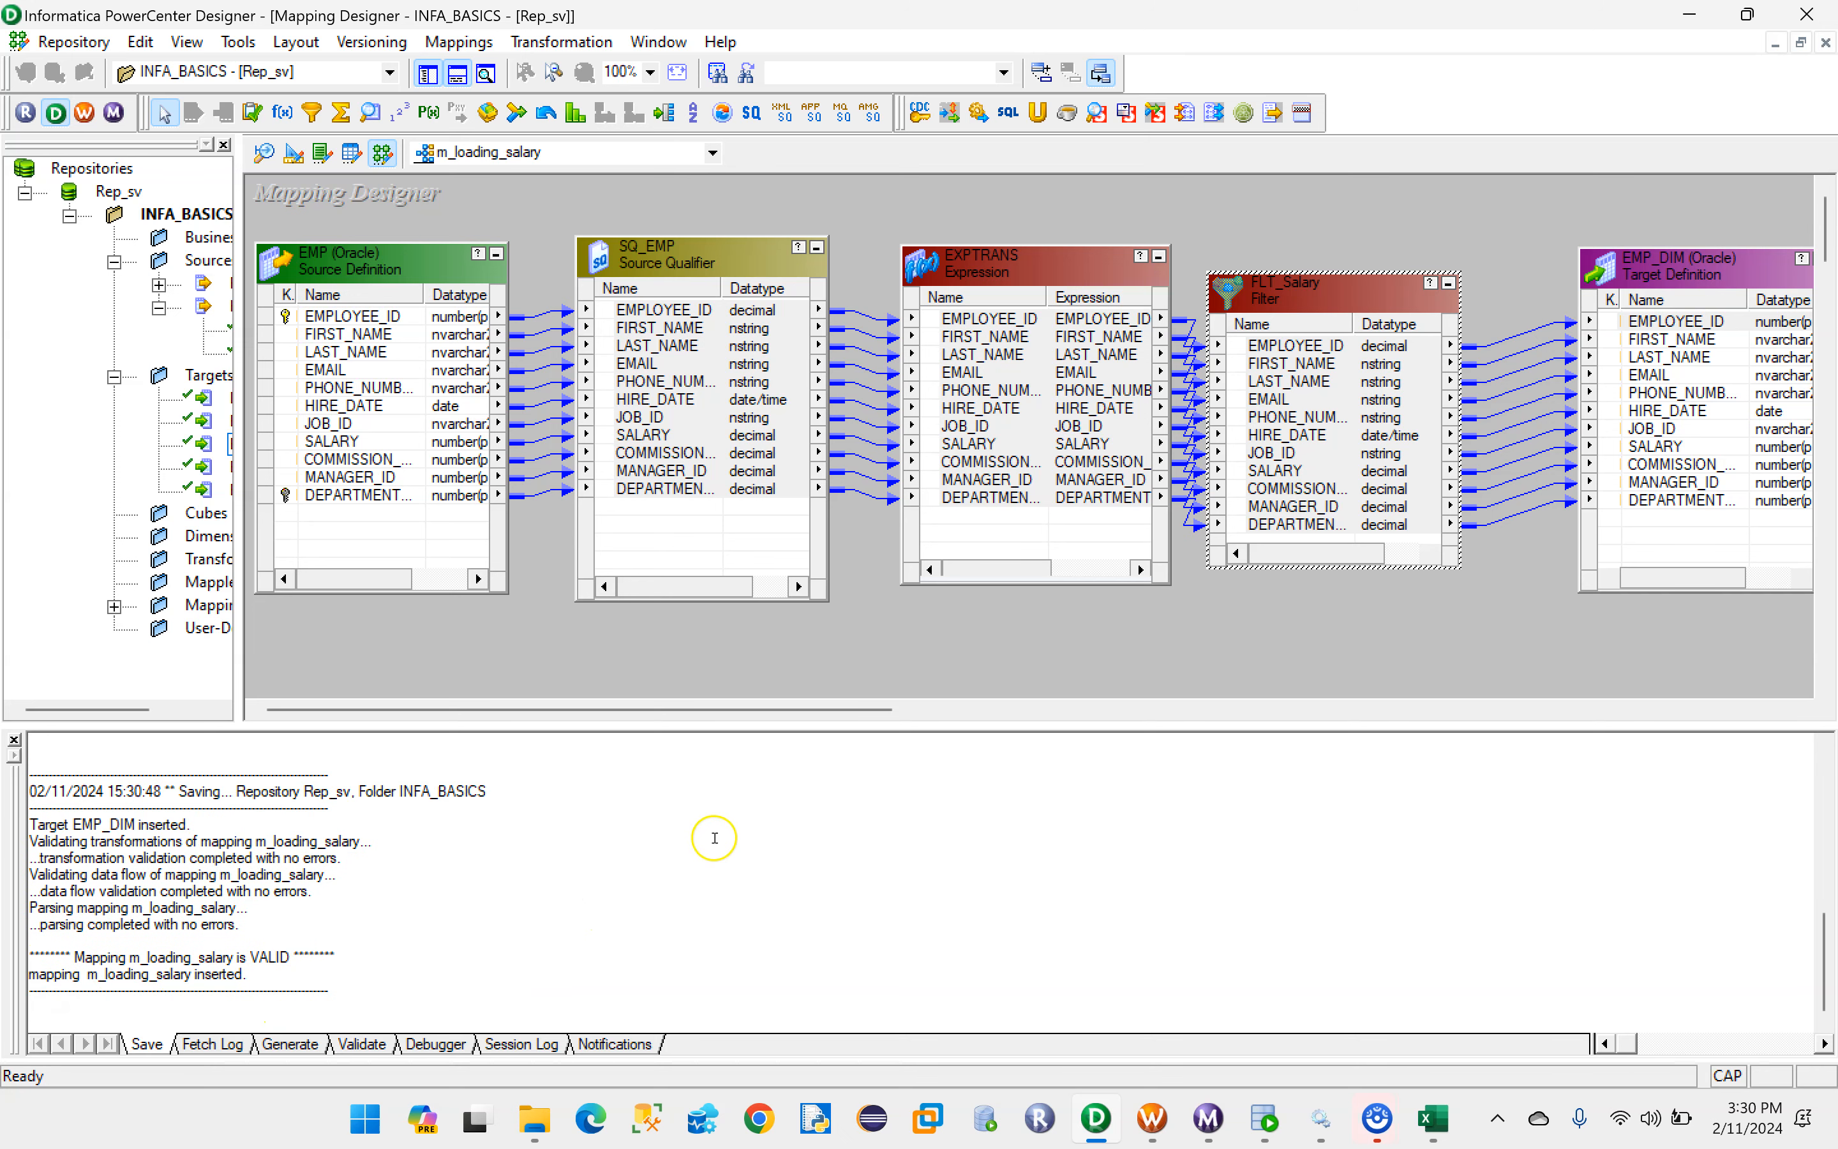
- Switch to PowerCenter Workflow Manager and clear the old session from the Task Developer workspace
click(1155, 1119)
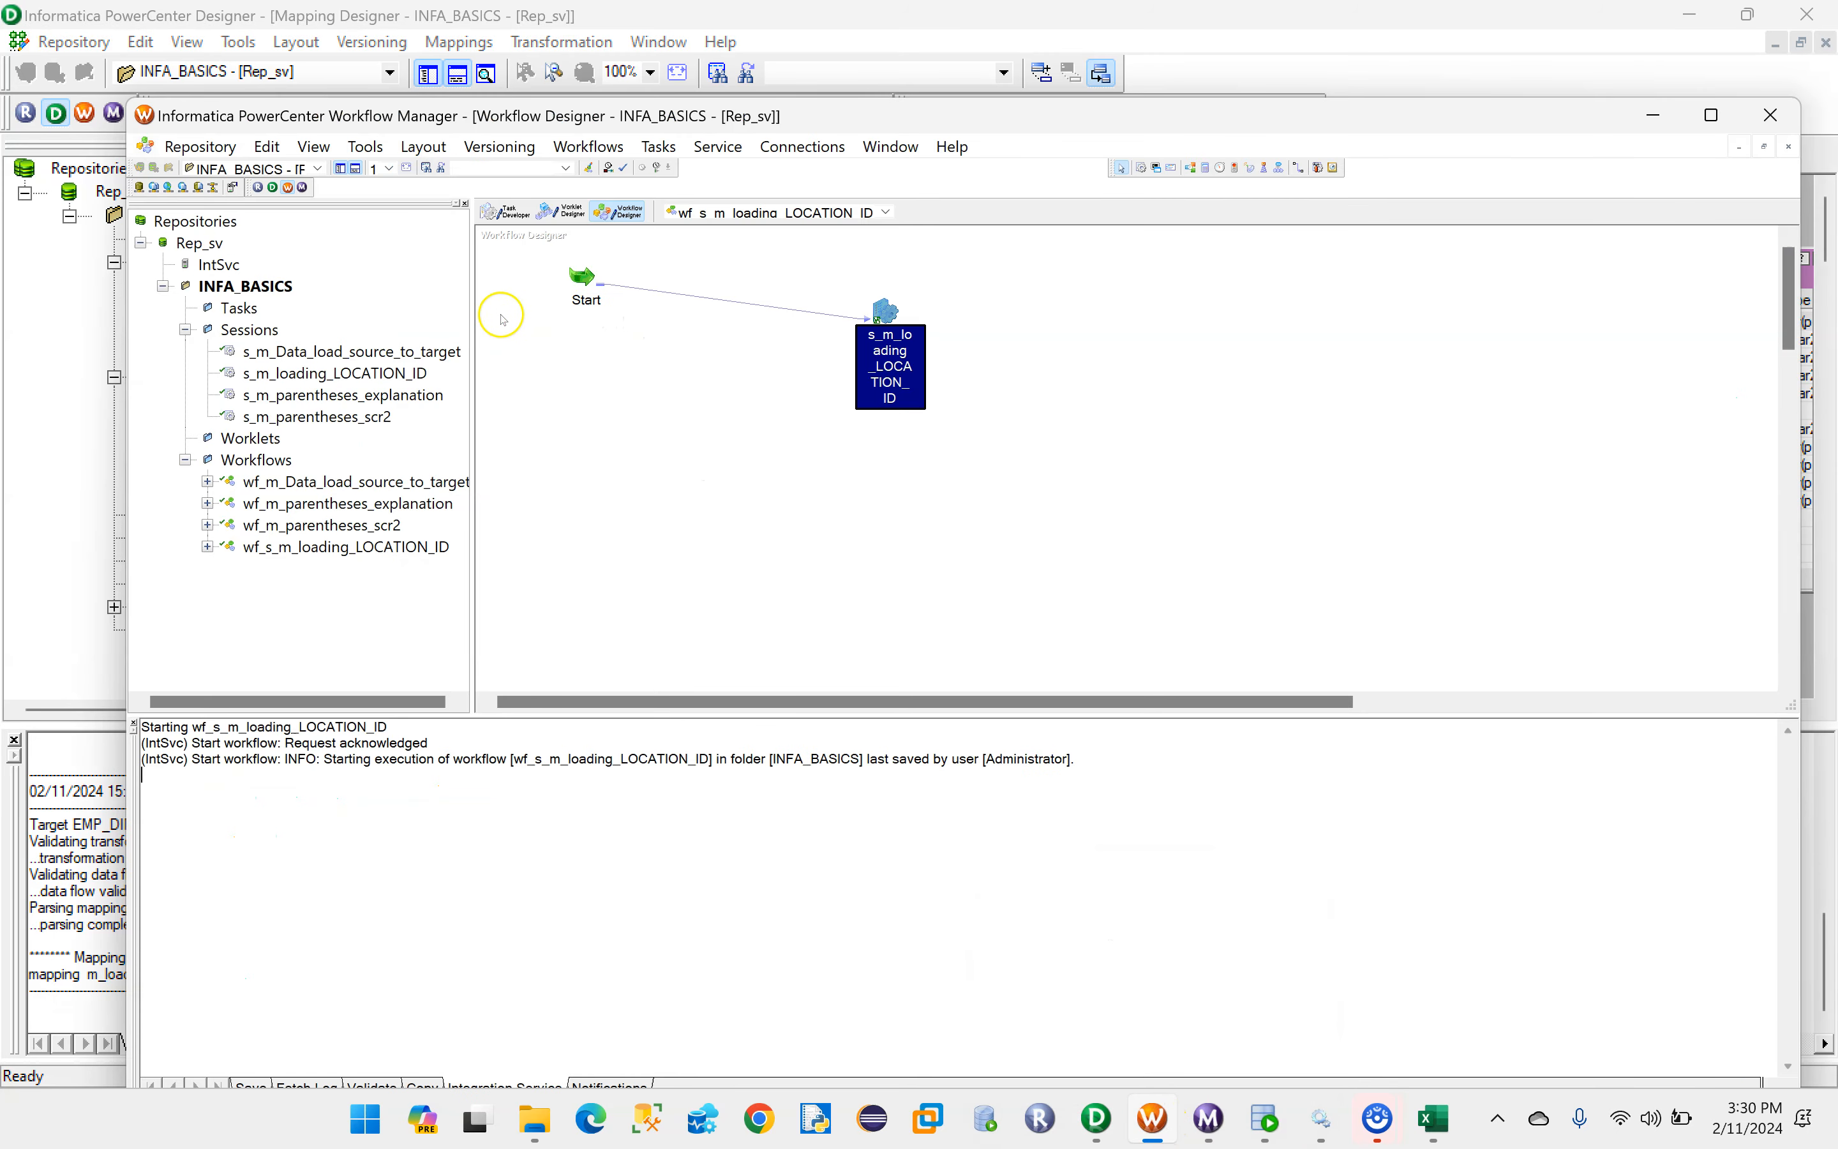
click(513, 217)
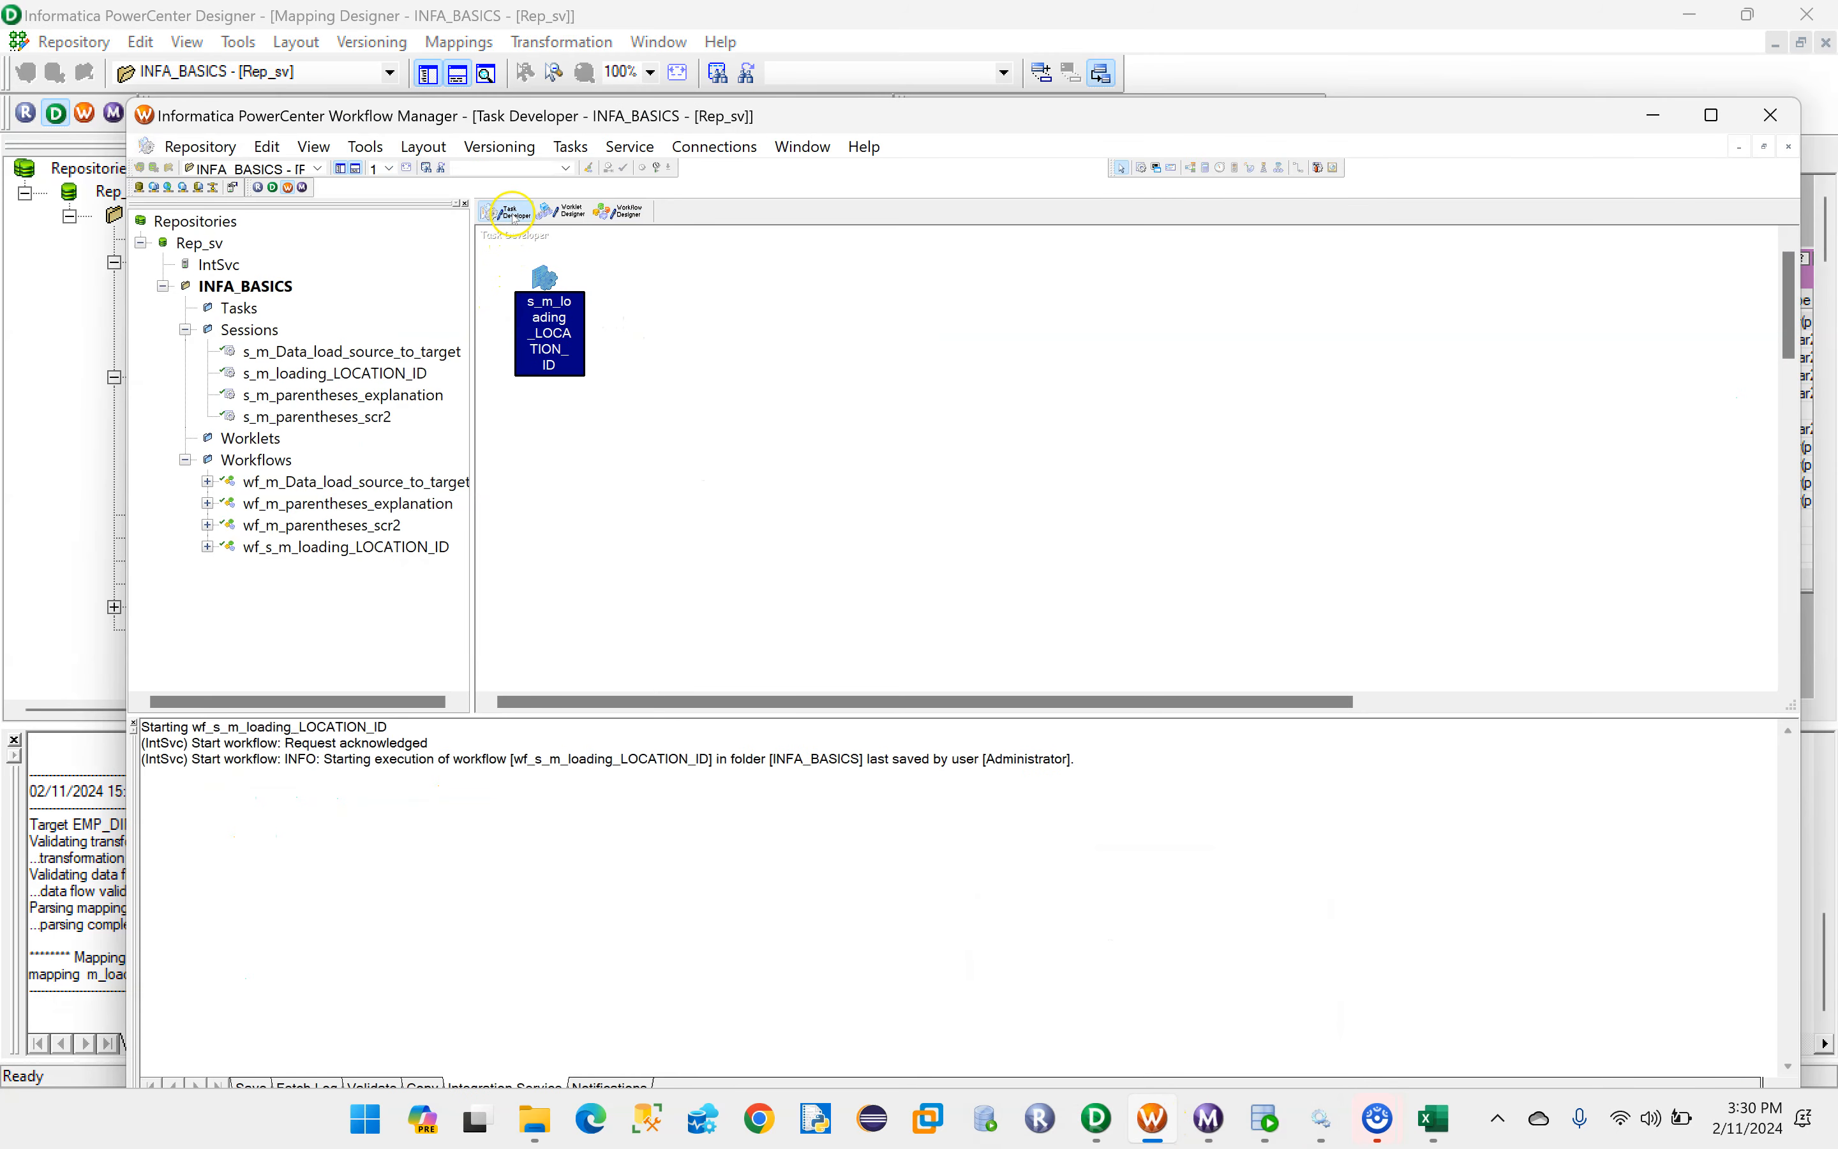
right_click(728, 274)
click(756, 332)
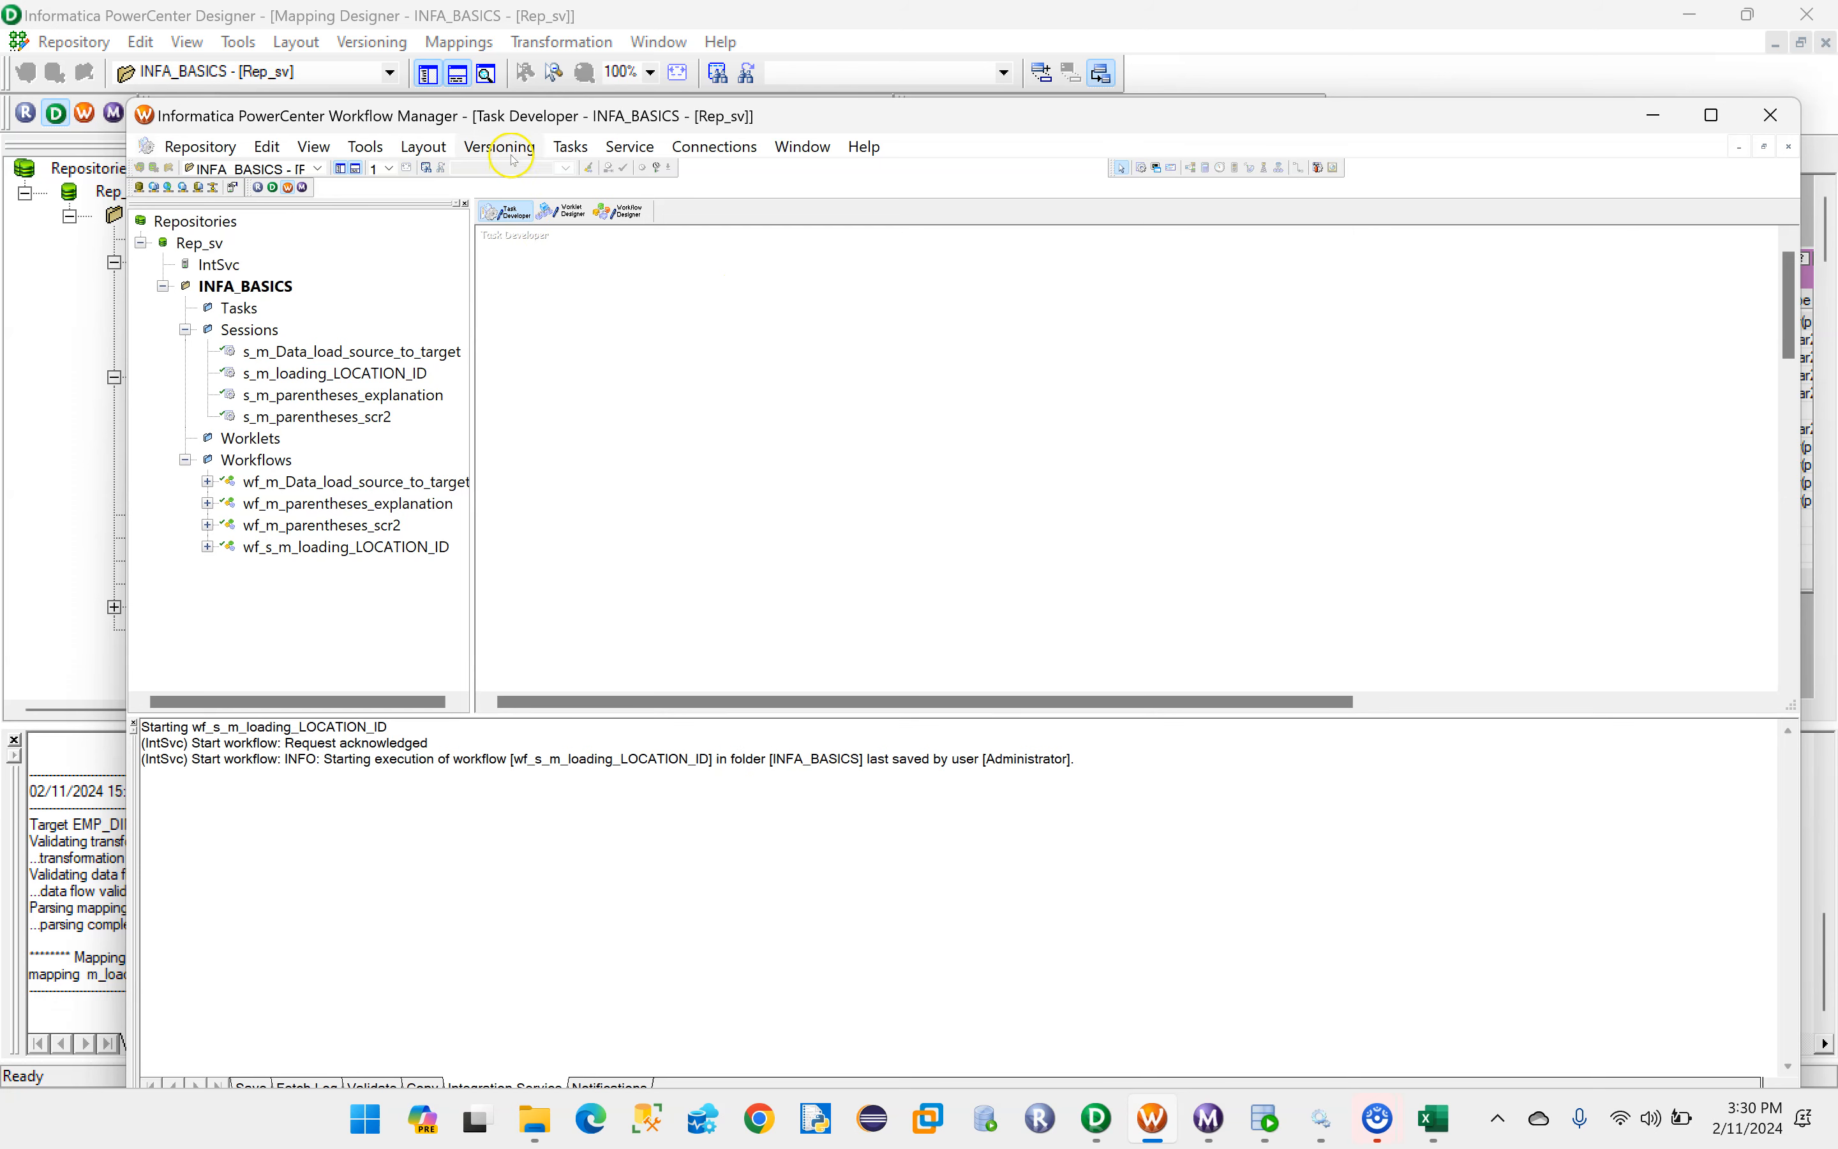
- Return to PowerCenter Designer and copy the mapping's name from its edit settings
click(1097, 1118)
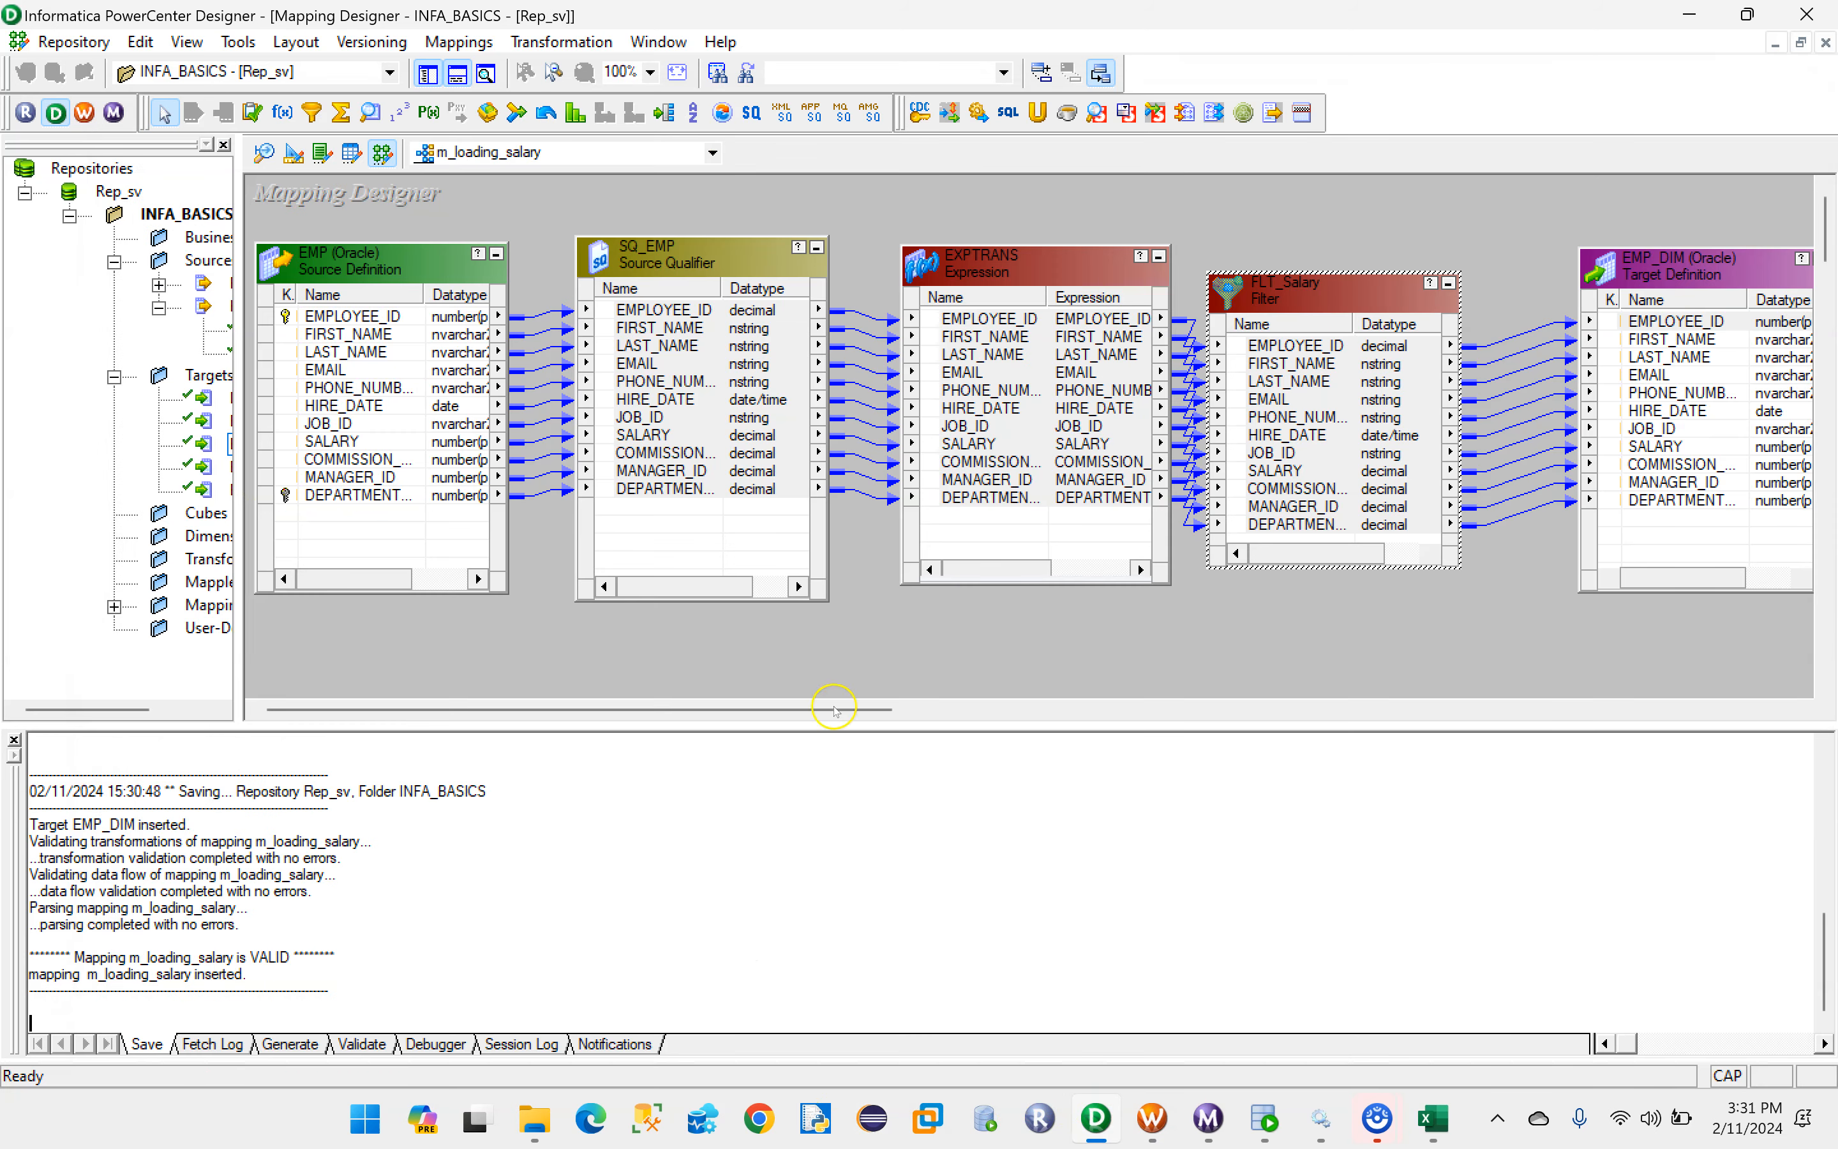
click(459, 42)
click(475, 120)
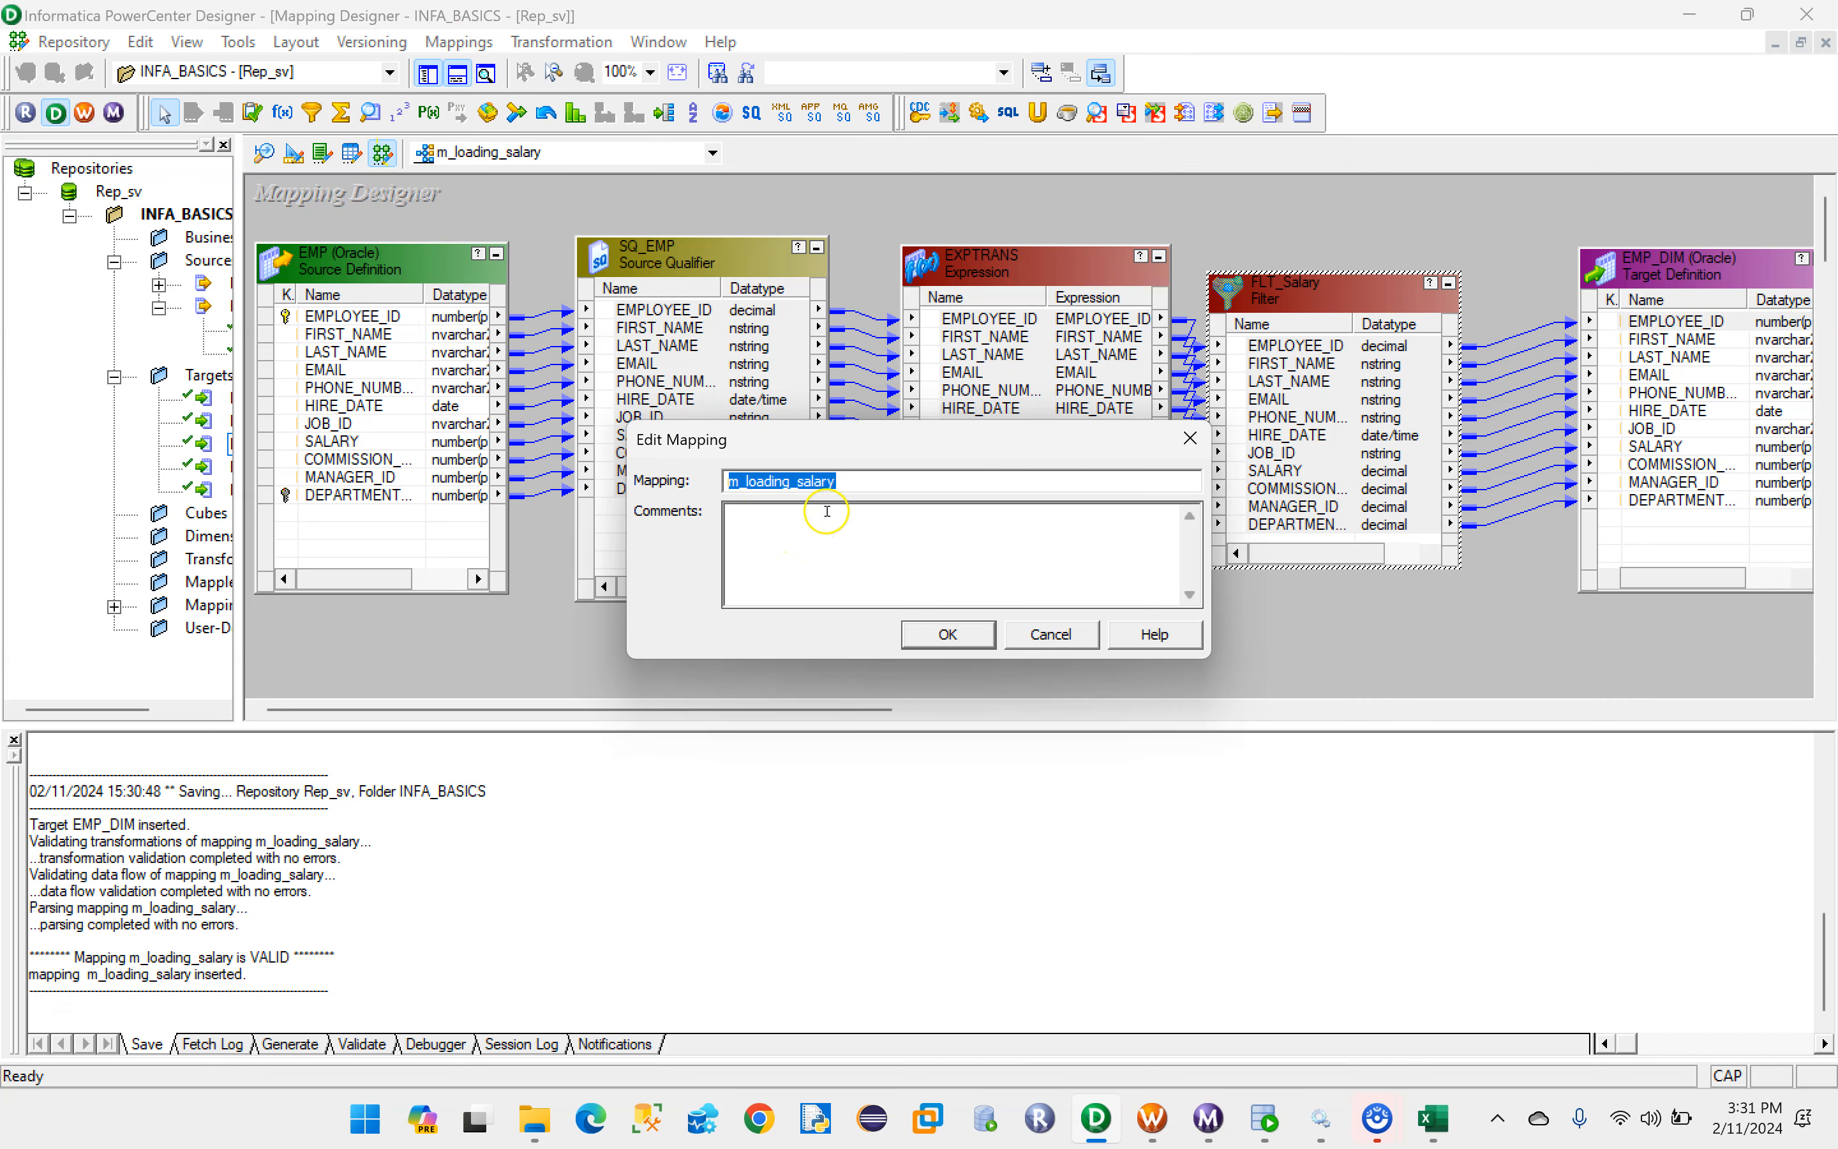
drag(870, 480, 681, 479)
click(947, 635)
- In Workflow Manager, create a session task named s_m_loading_salary based on the m_loading_salary mapping and save it
click(1152, 1119)
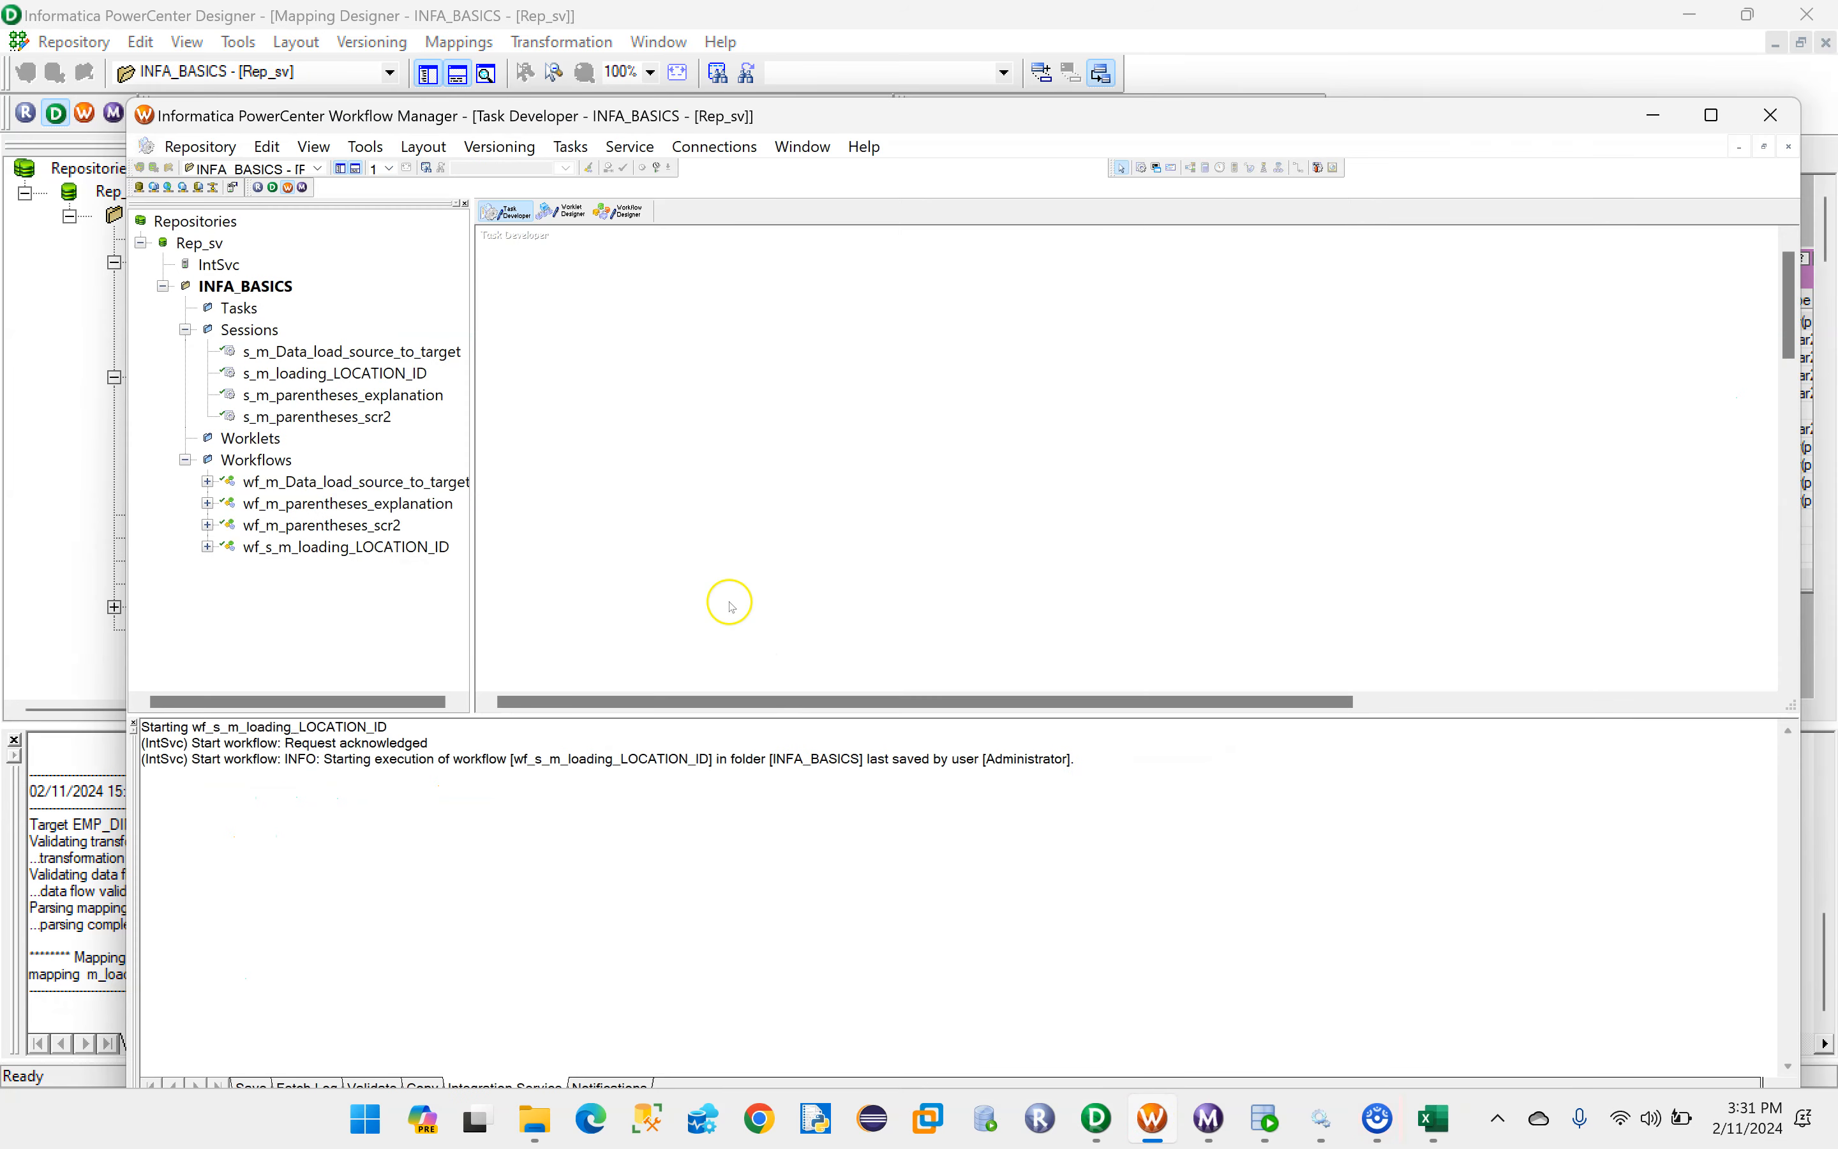
click(570, 147)
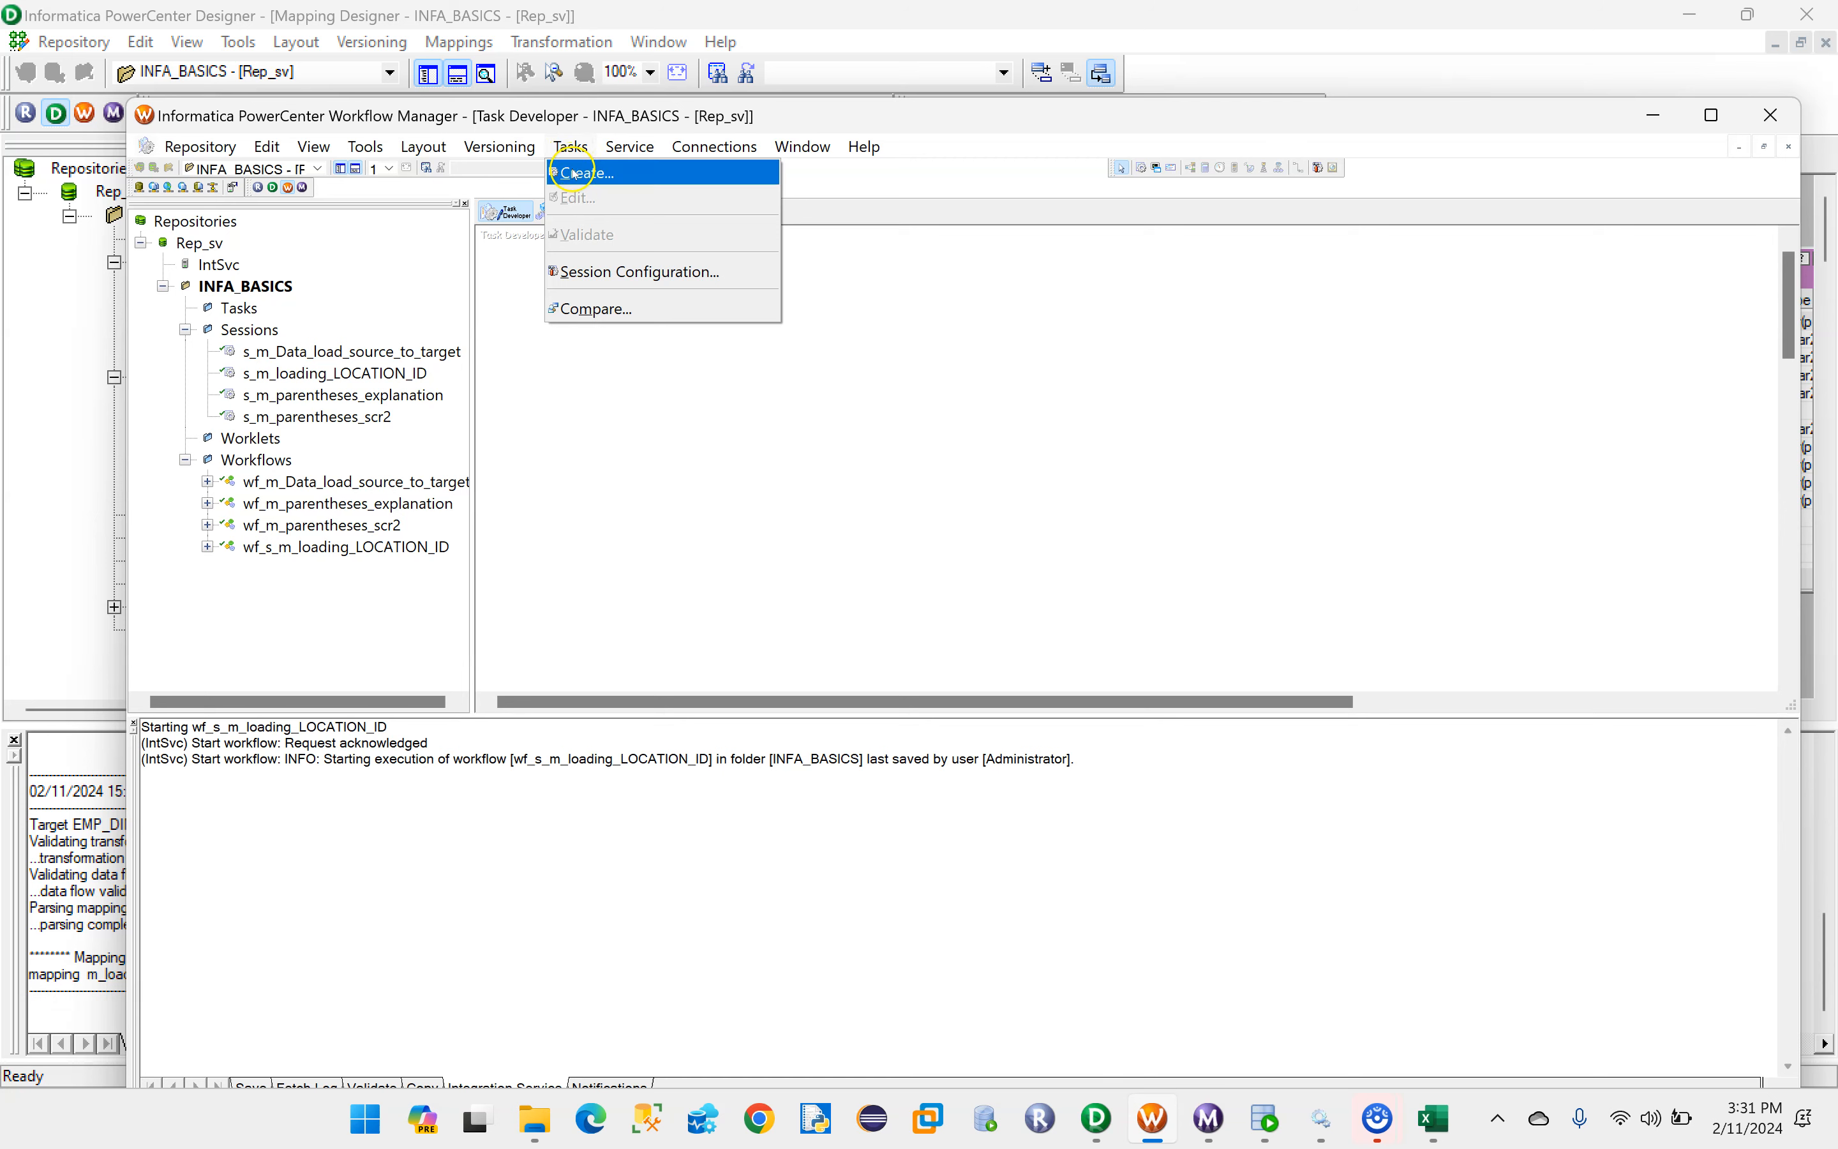
click(573, 172)
click(972, 503)
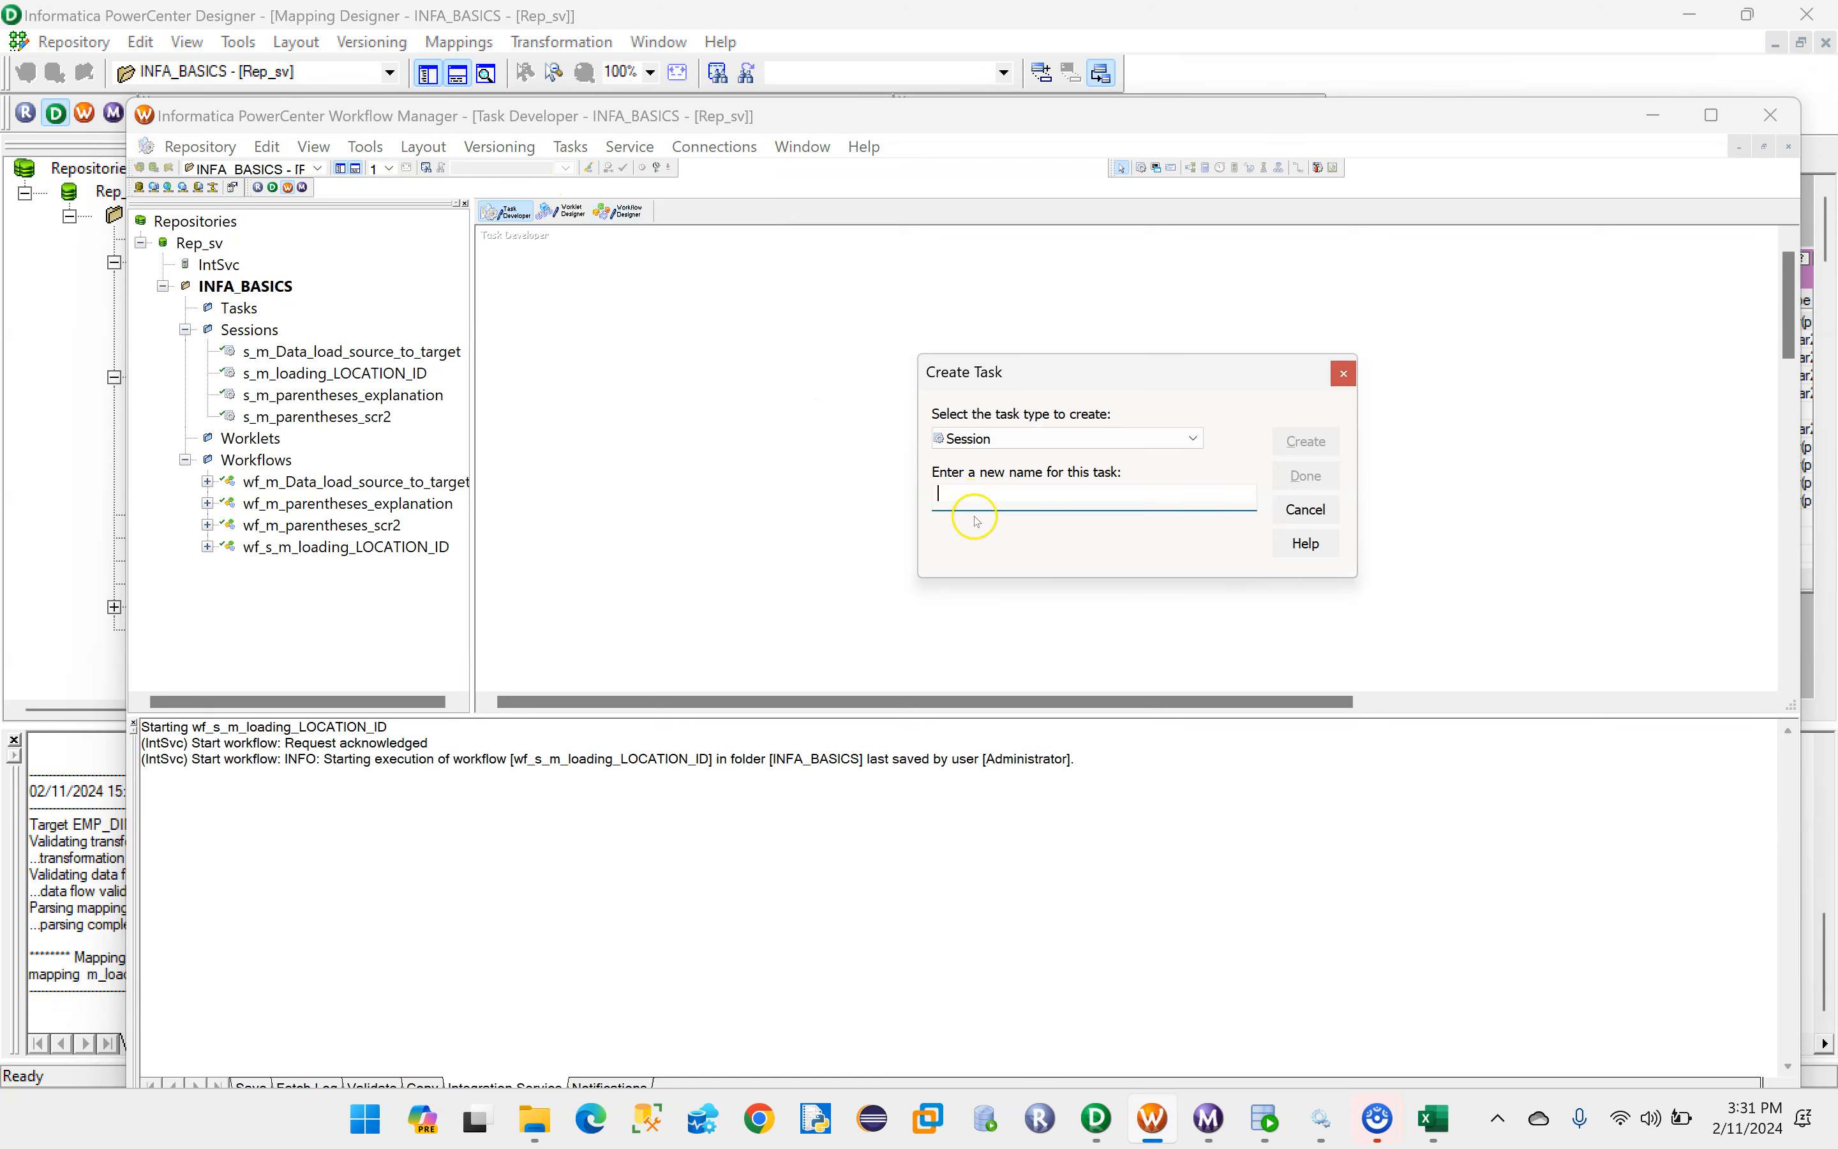
text(s)
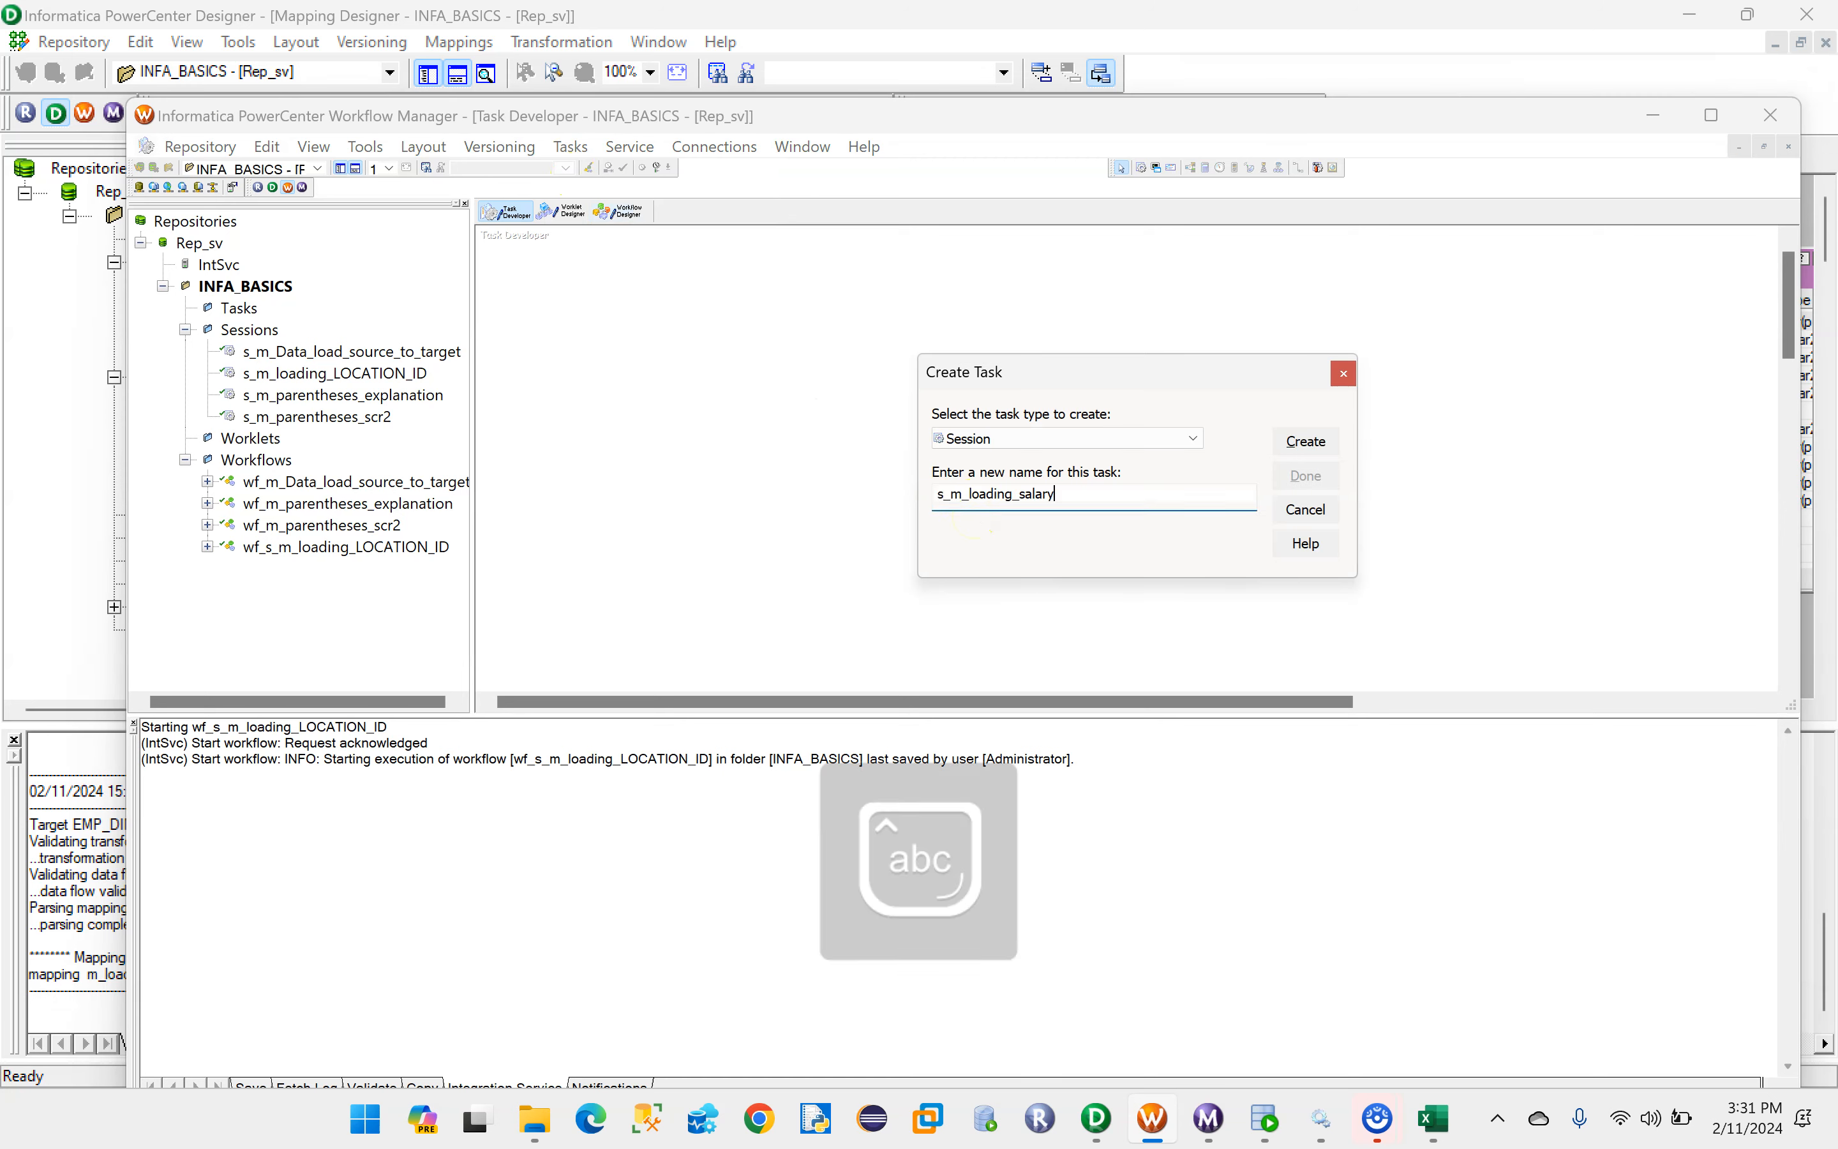
text(_m_loading_salary)
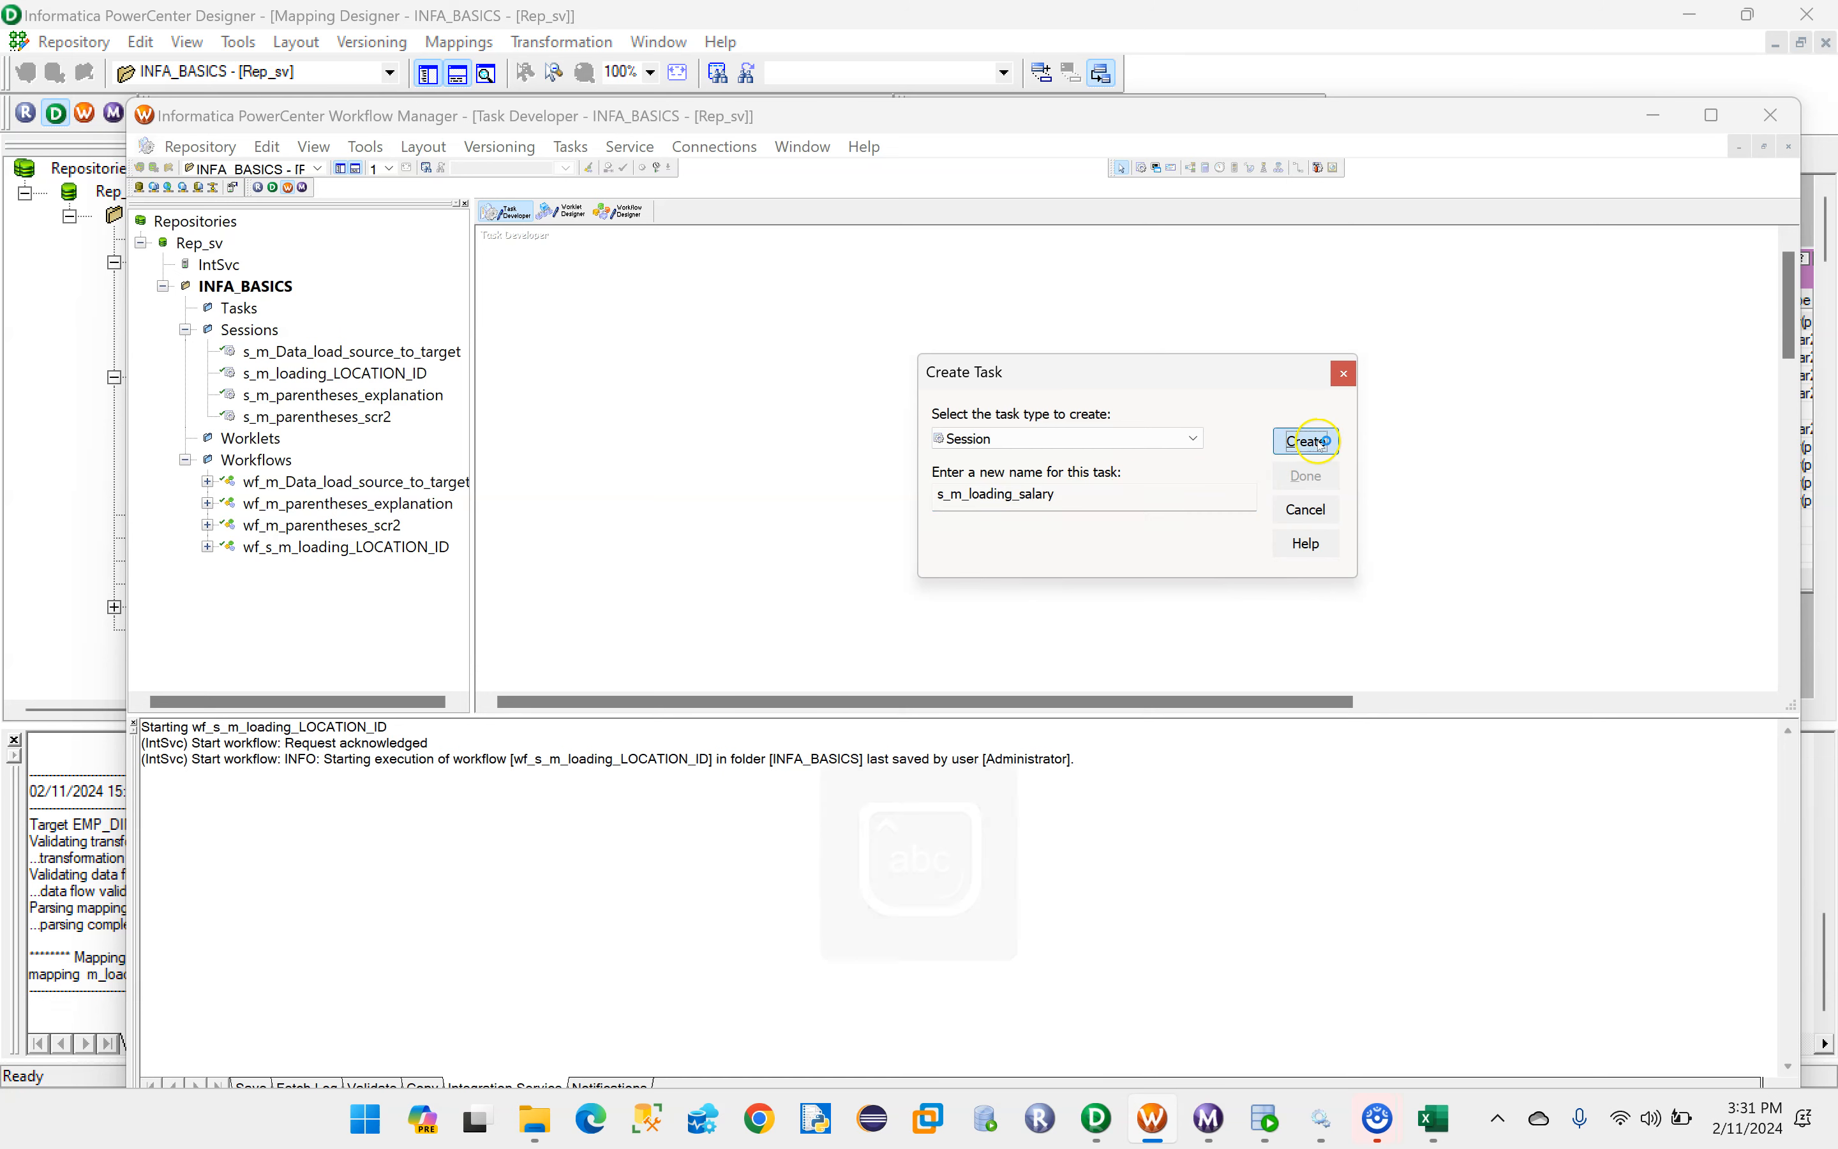
click(1307, 440)
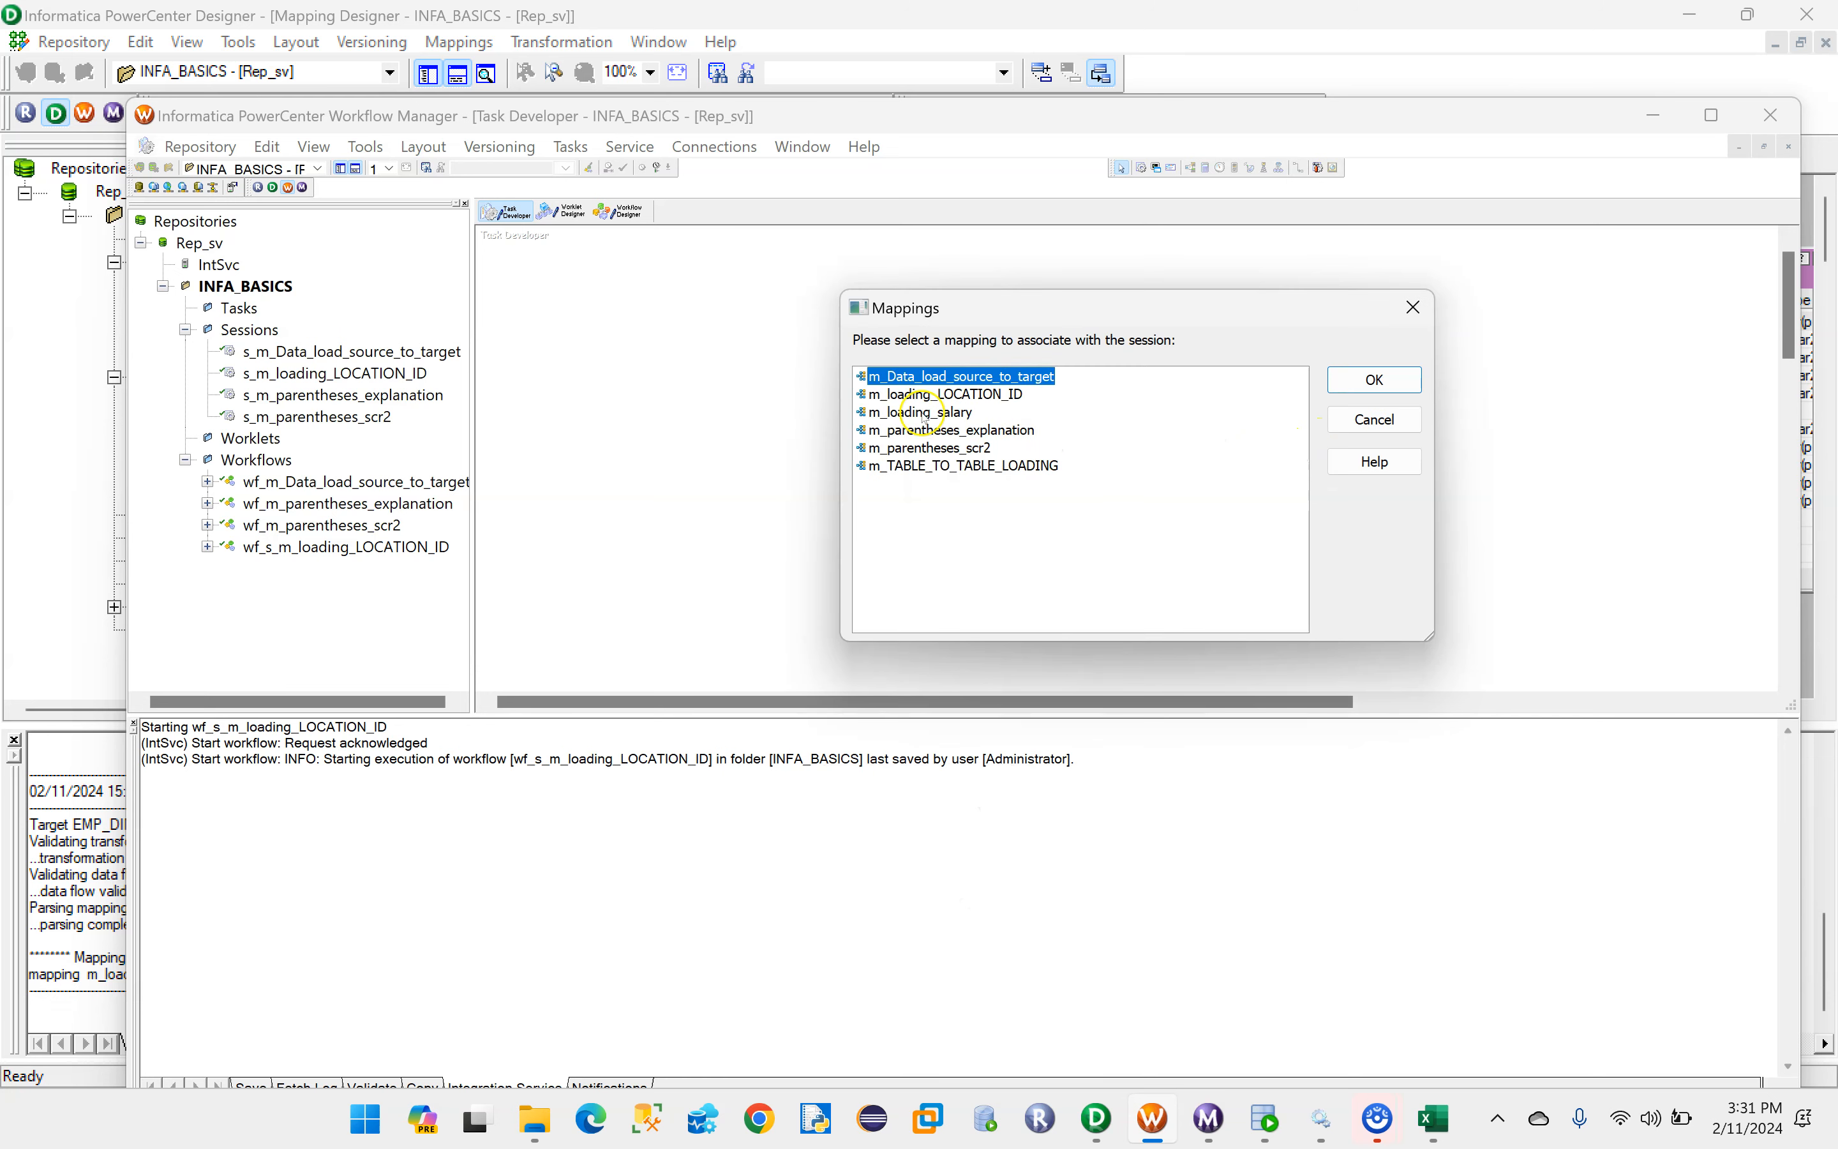
click(893, 412)
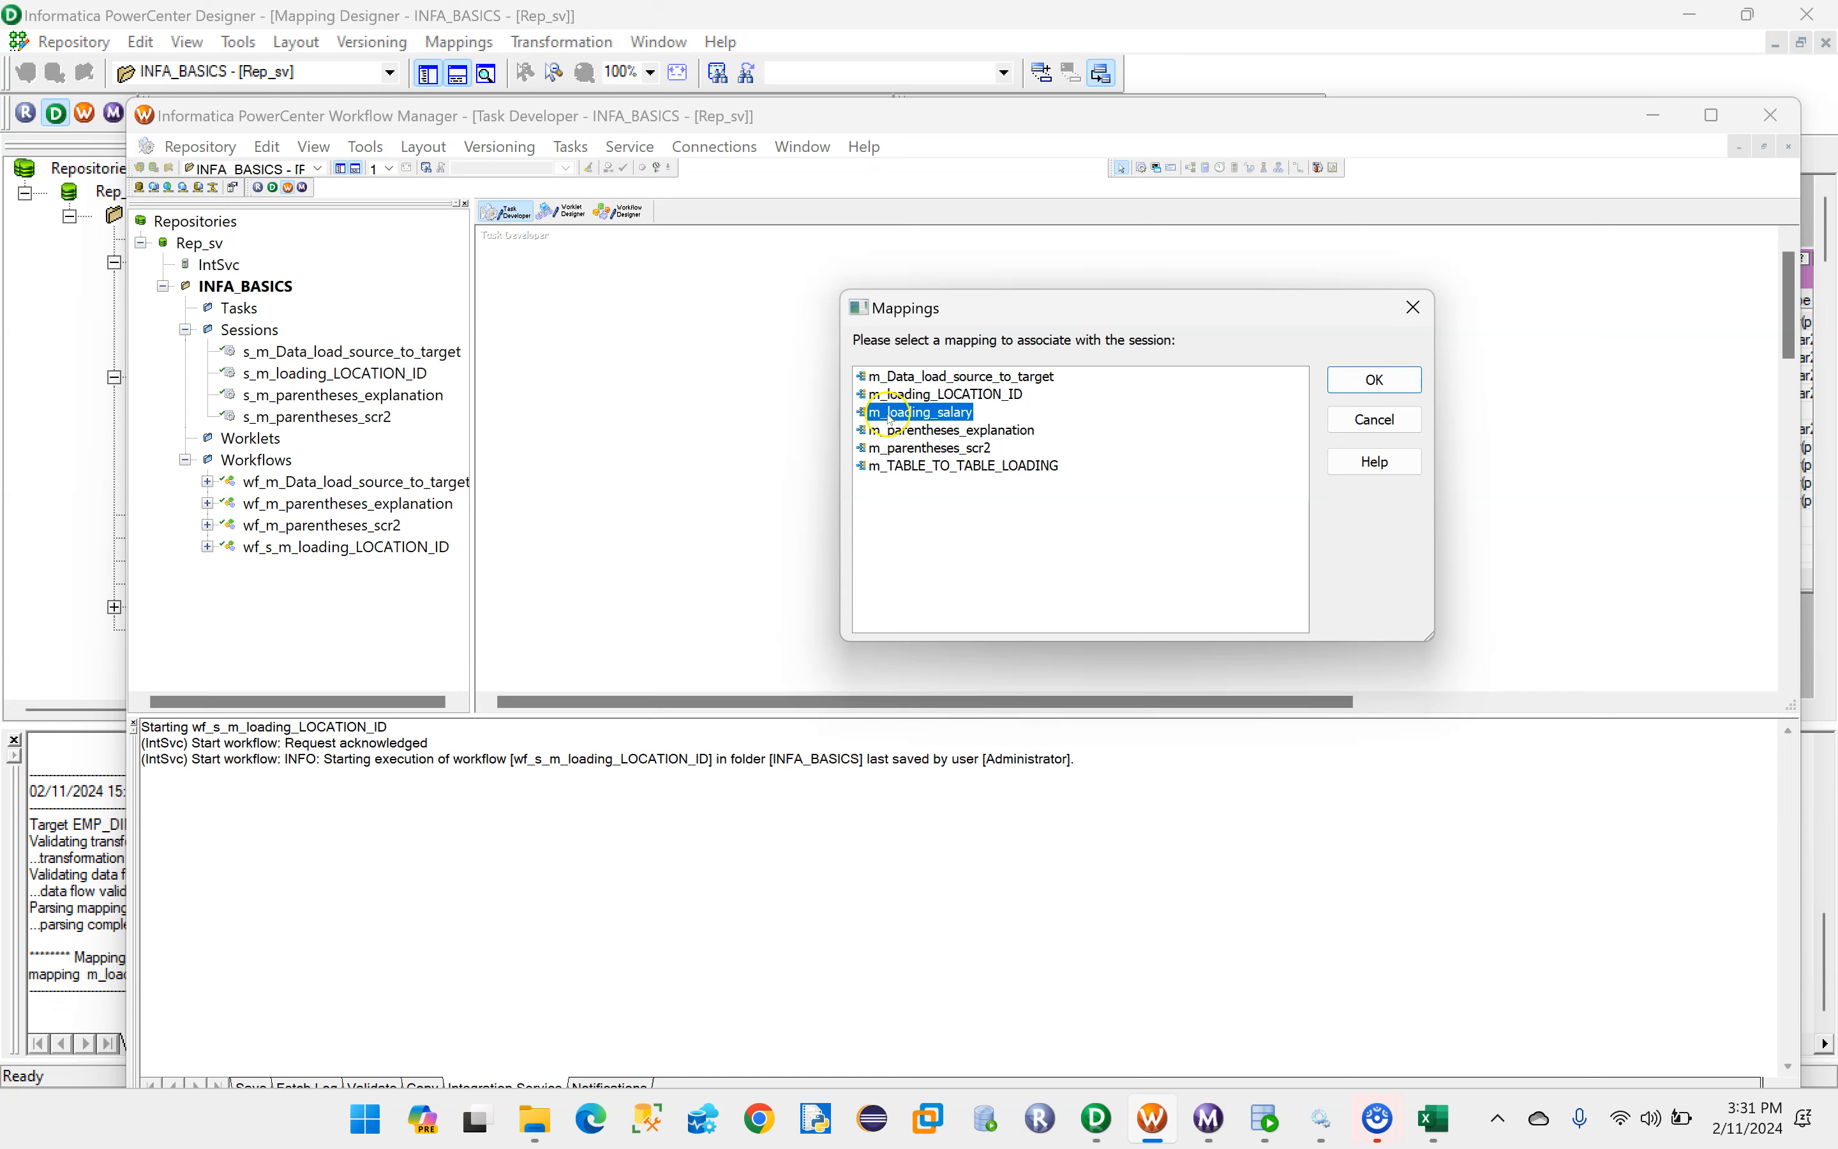
click(1366, 382)
click(1303, 479)
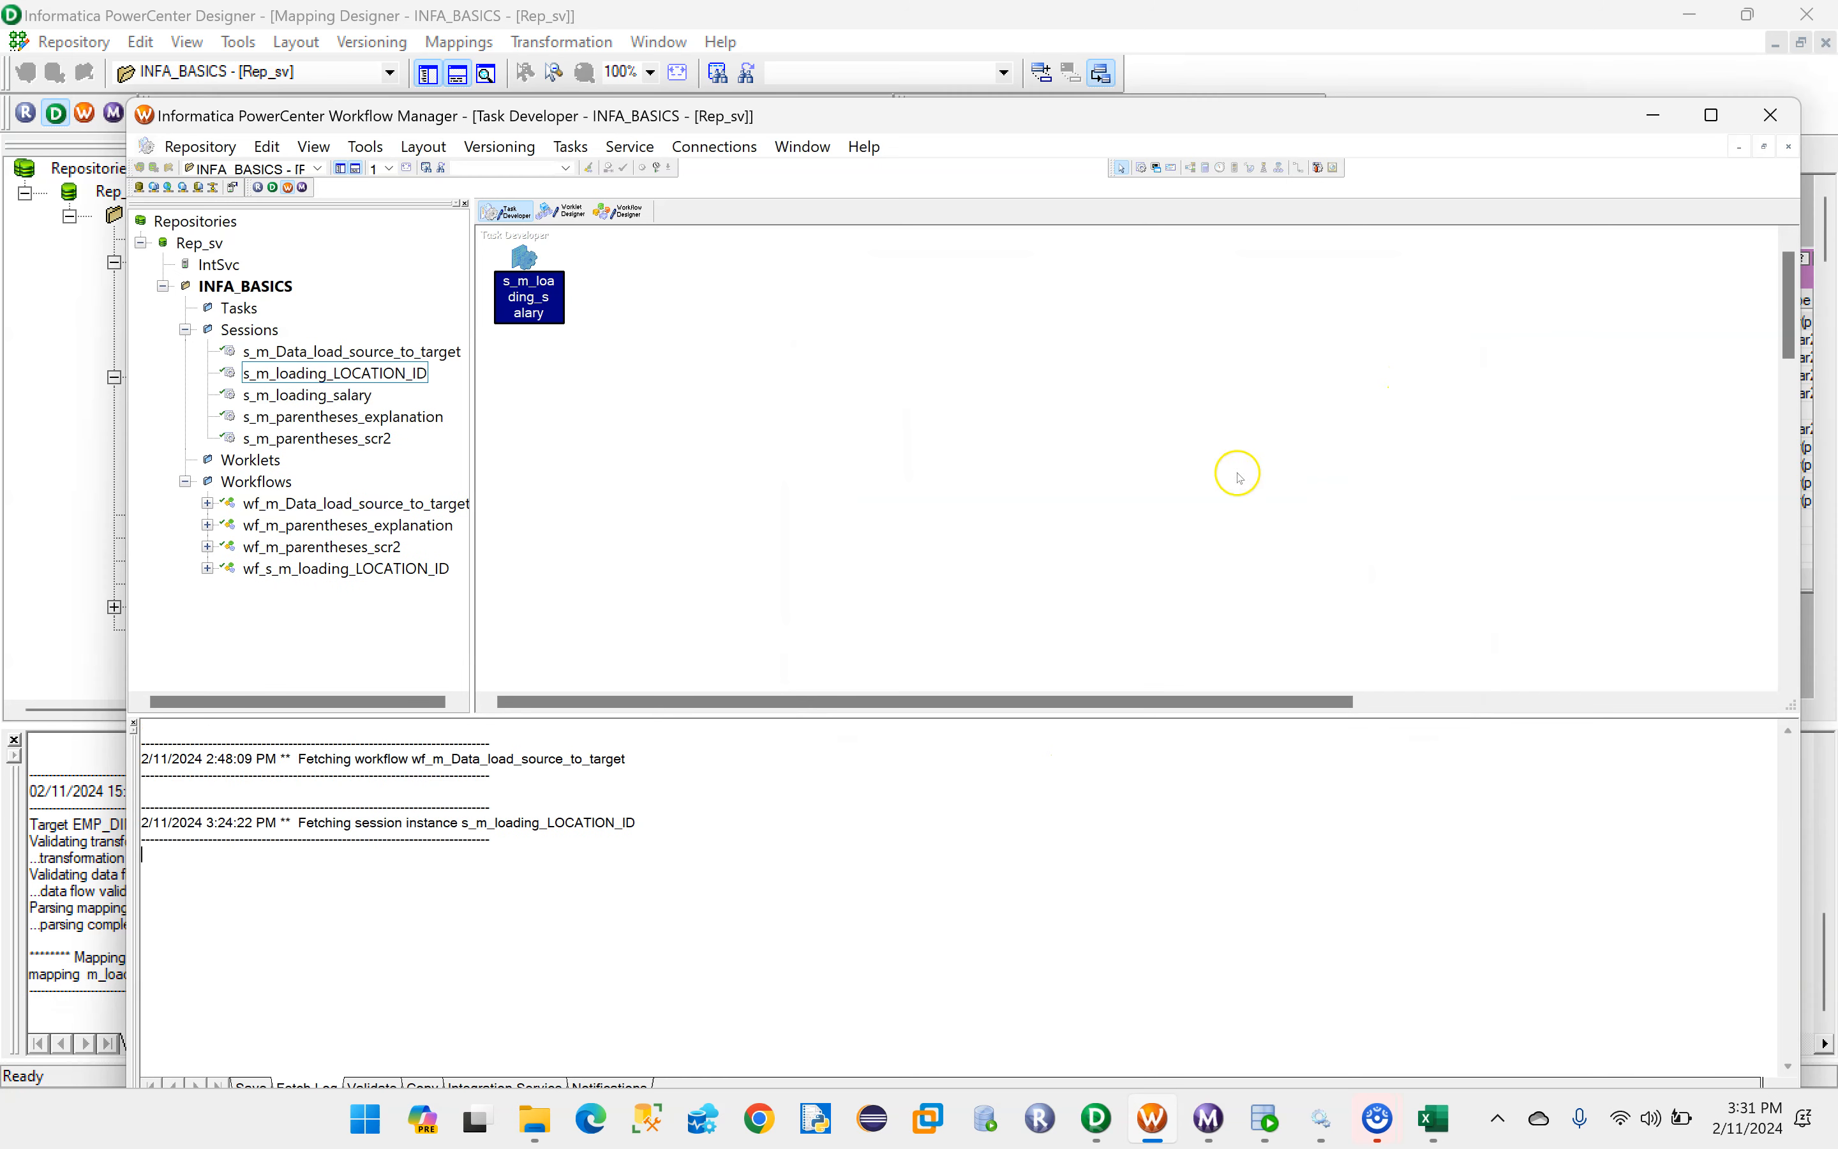
key(ctrl+s)
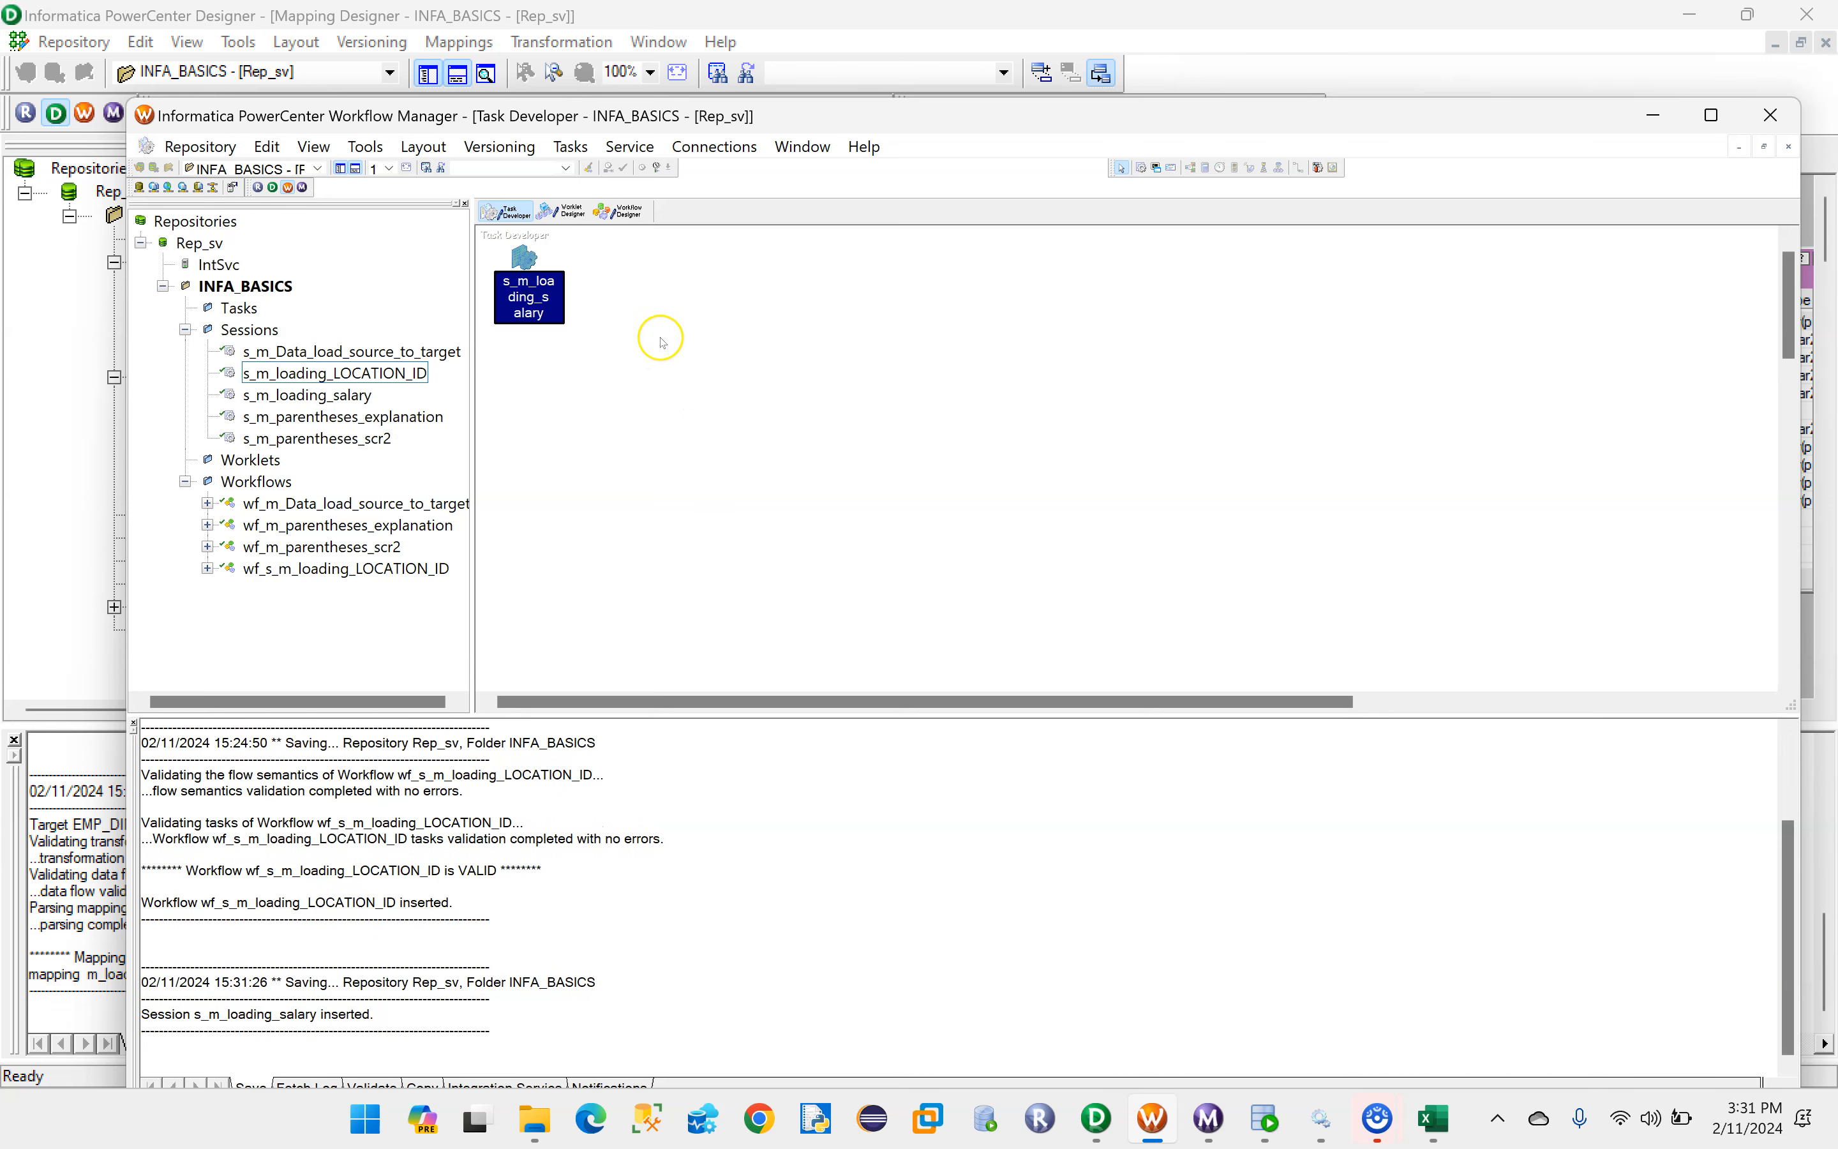
- Copy the s_m_loading_salary session's name from its task settings, leaving the task unmodified
click(624, 212)
click(506, 213)
double_click(516, 255)
click(1261, 333)
drag(807, 583, 678, 583)
key(ctrl+c)
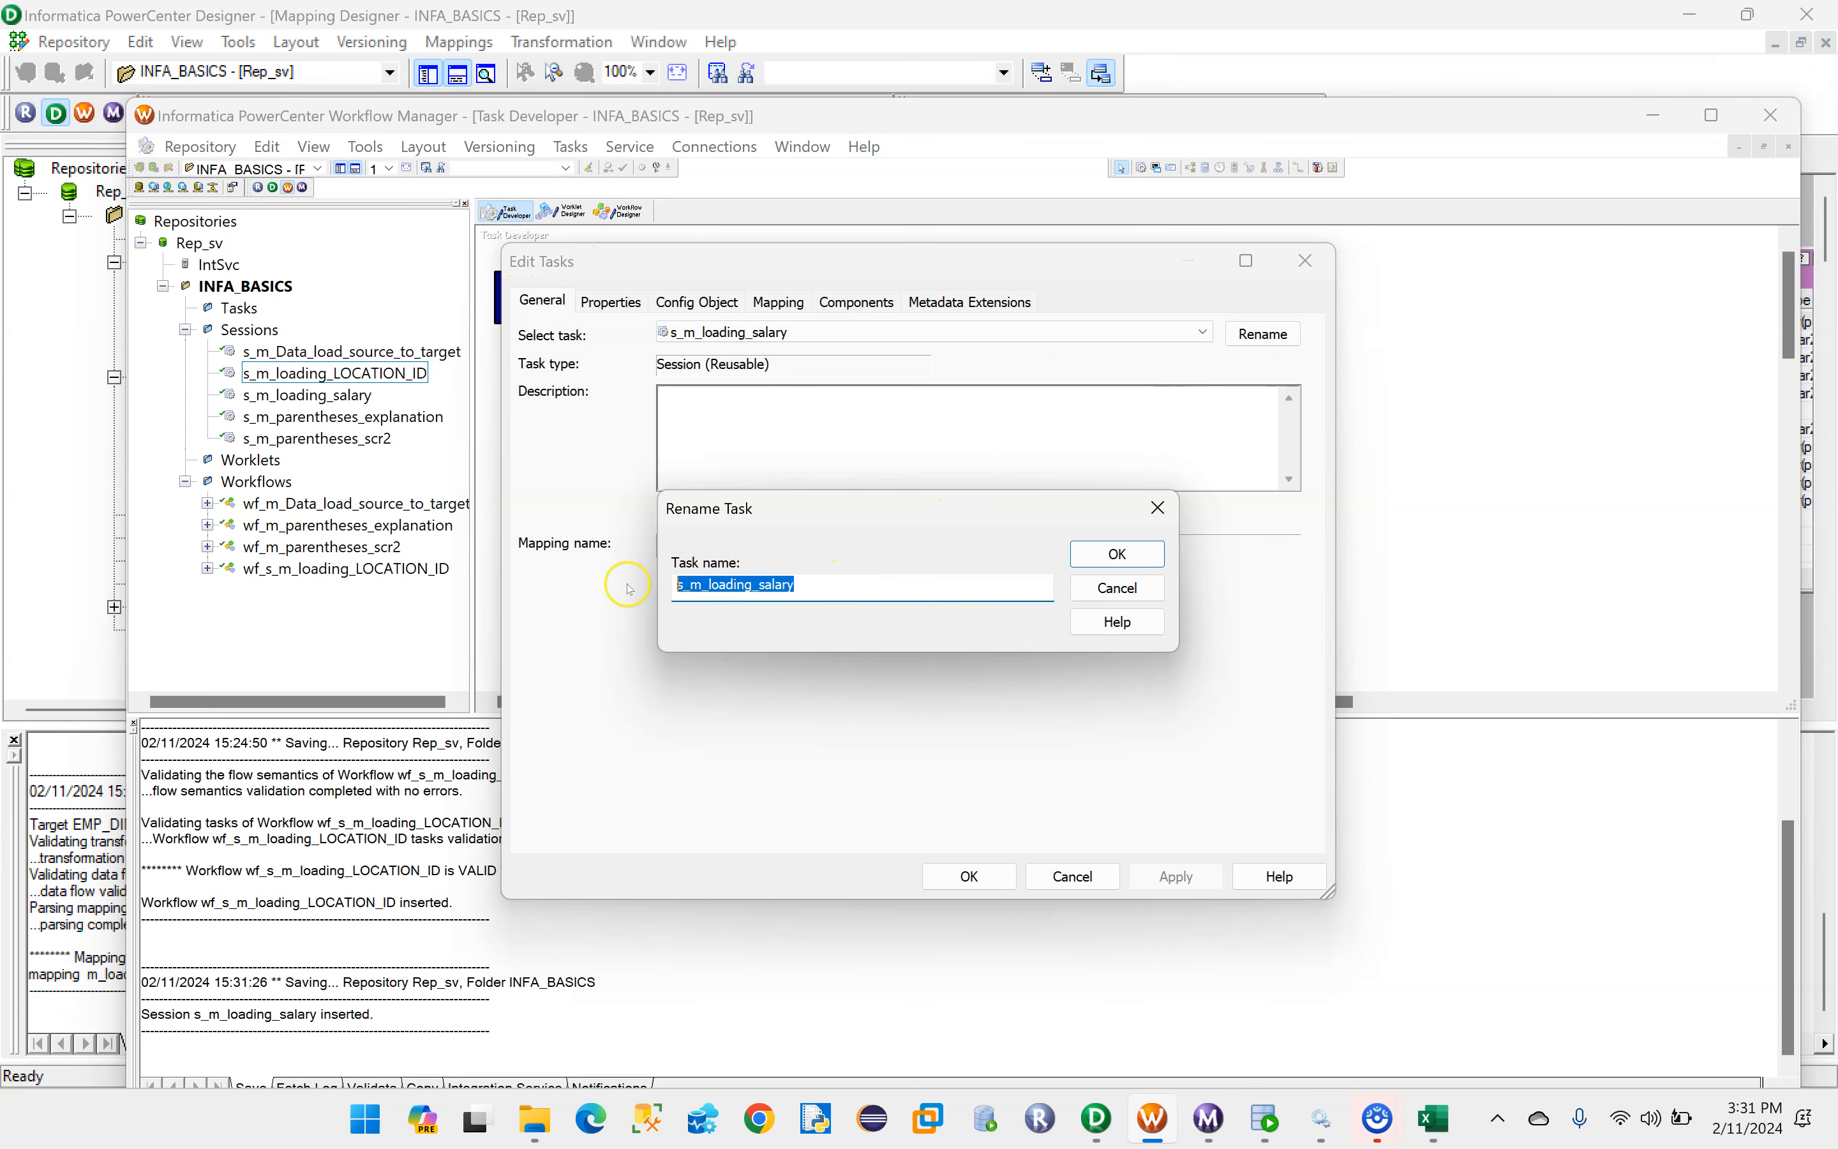
click(1095, 552)
click(1072, 876)
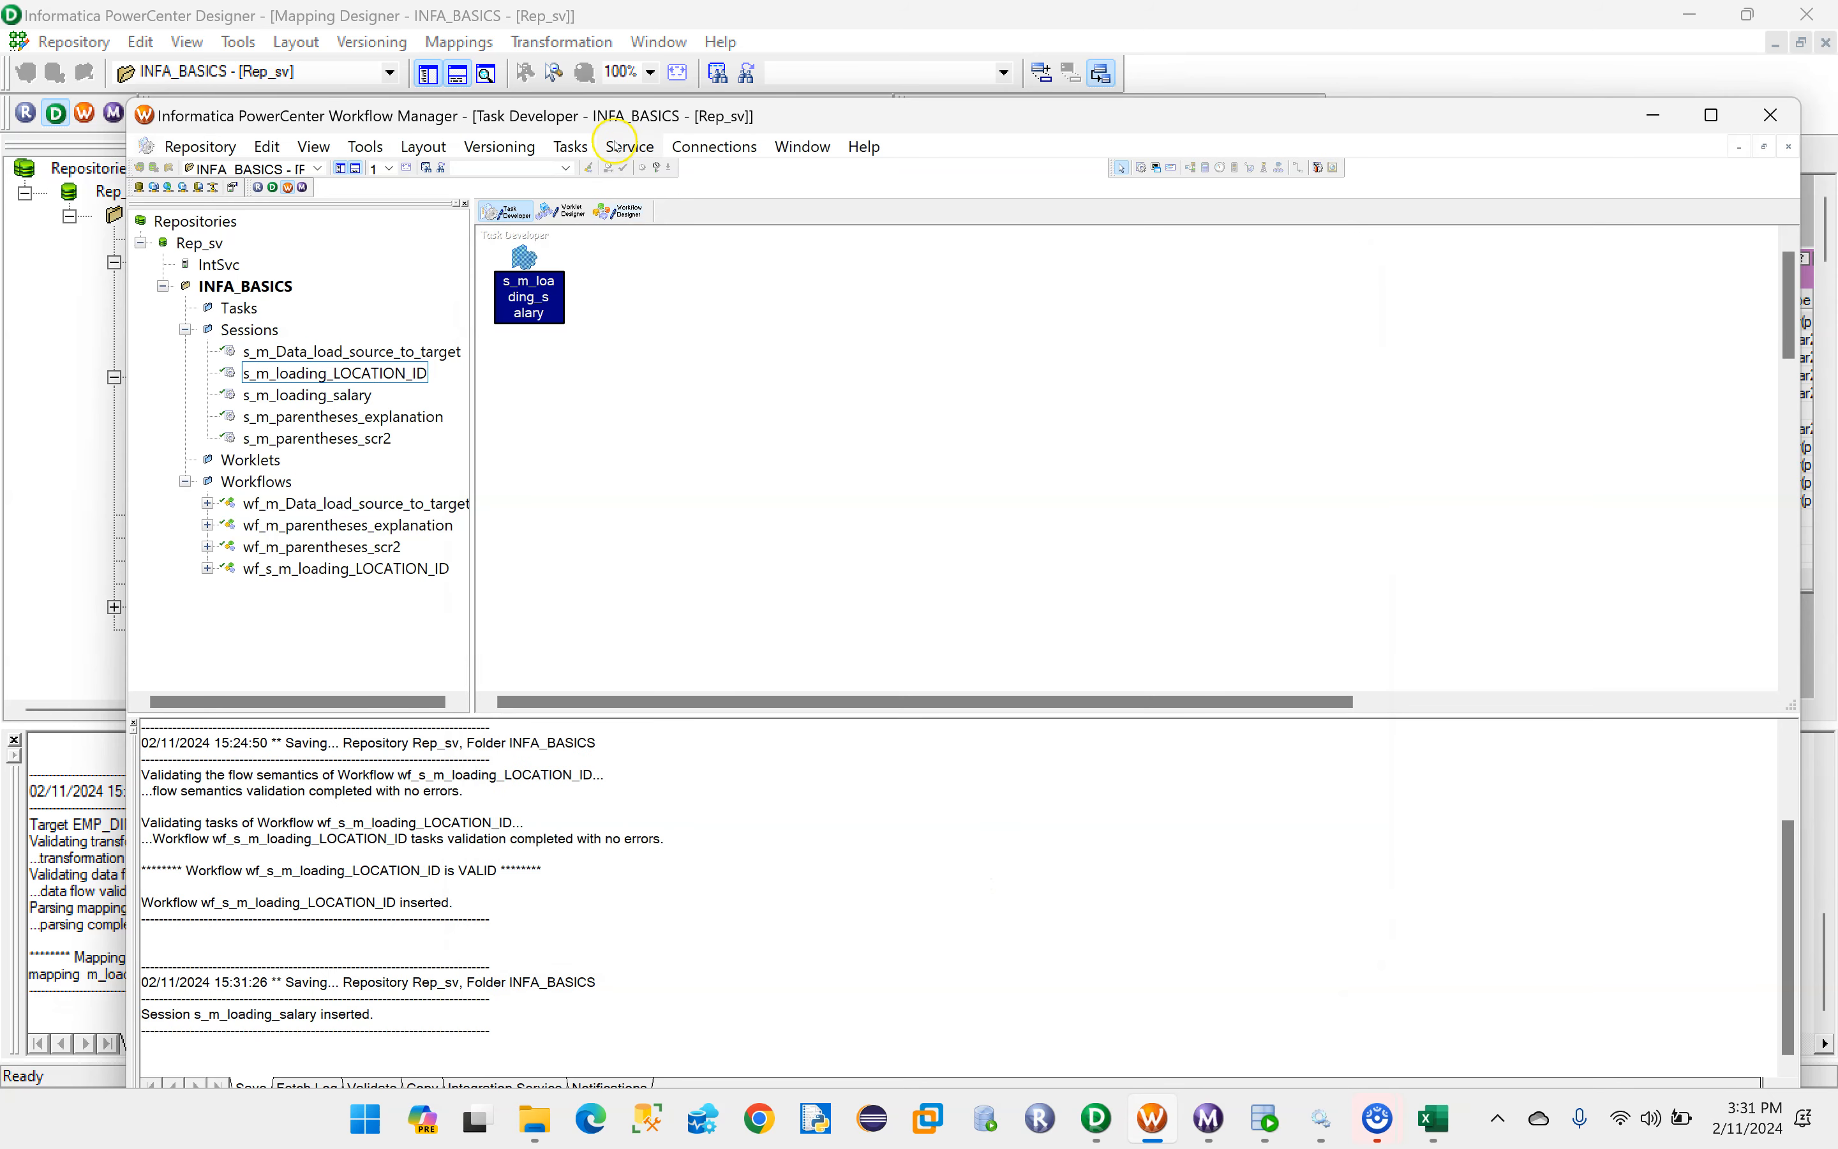
- Create a workflow named wf_s_m_loading_salary in Workflow Designer and add the s_m_loading_salary session, linked from the Start task
click(621, 212)
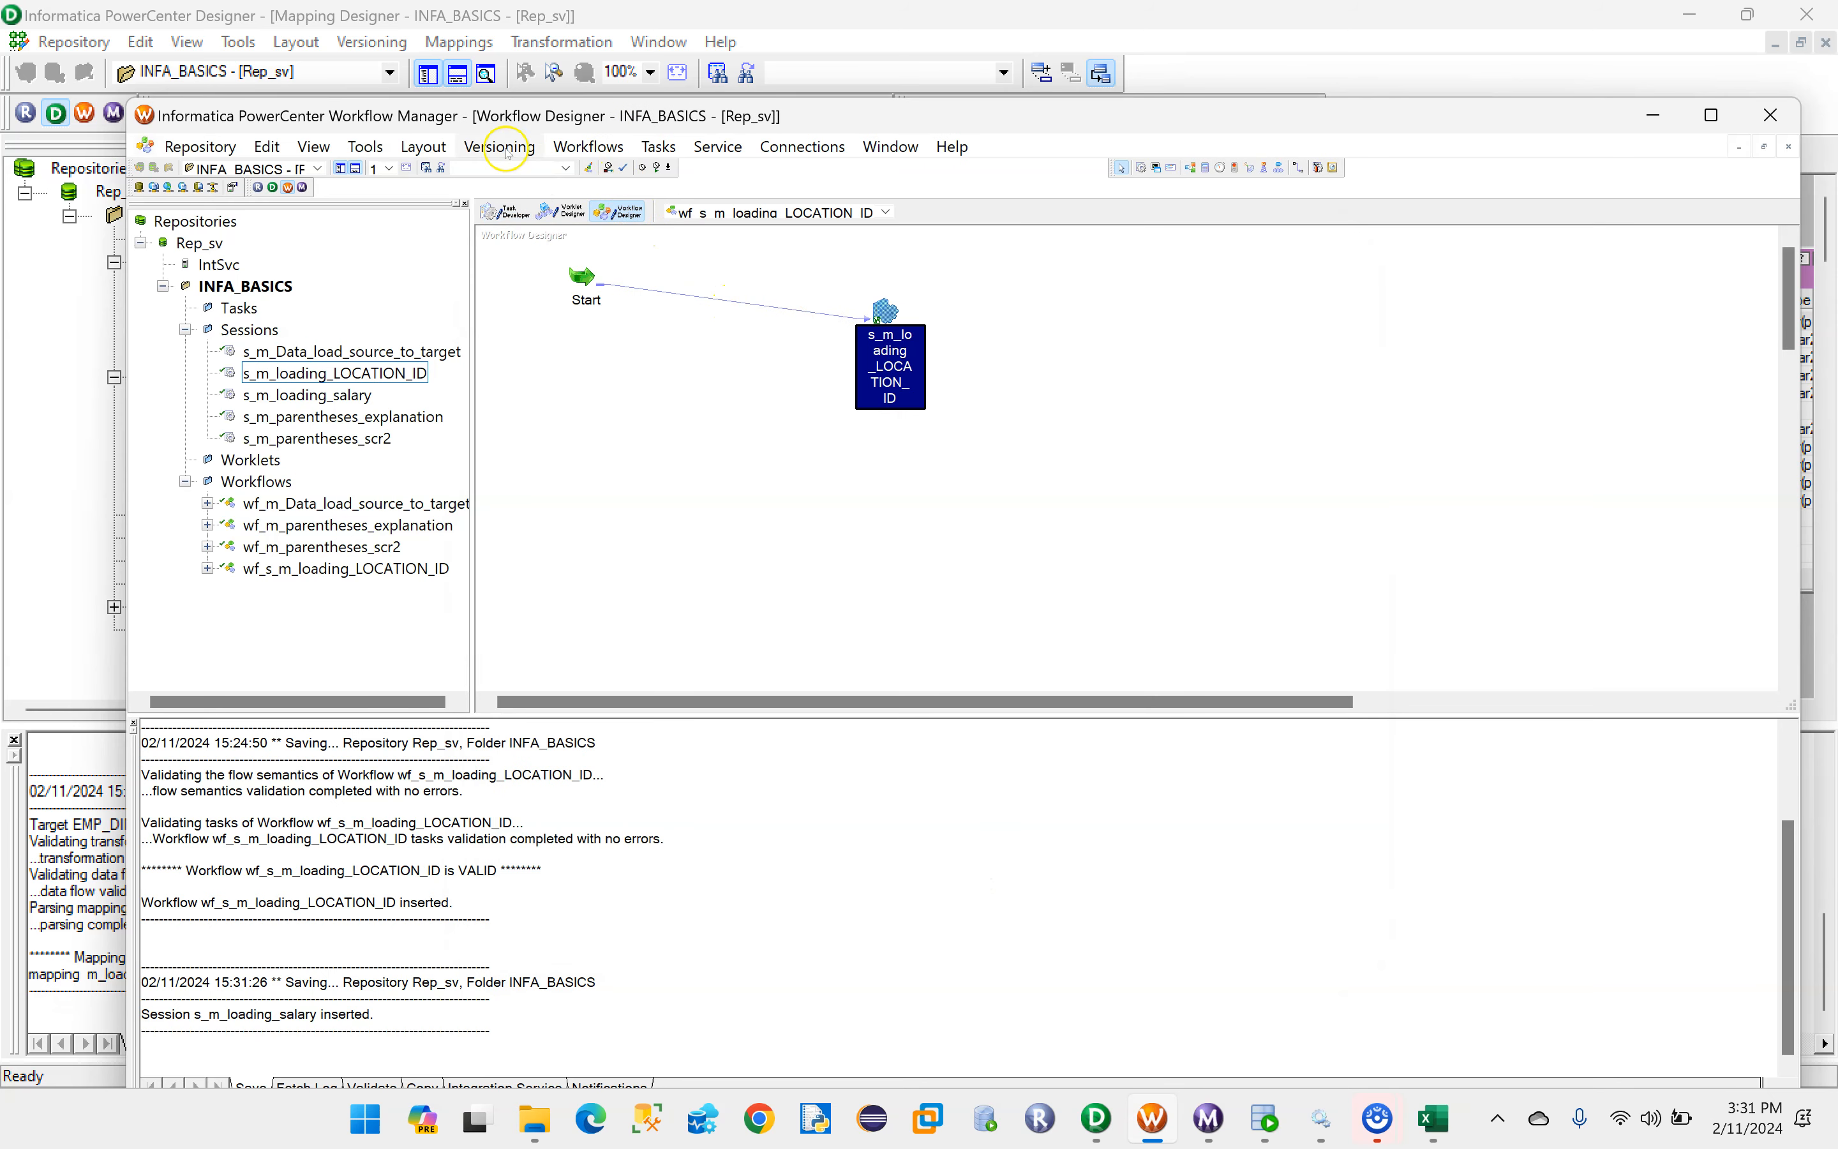
click(577, 148)
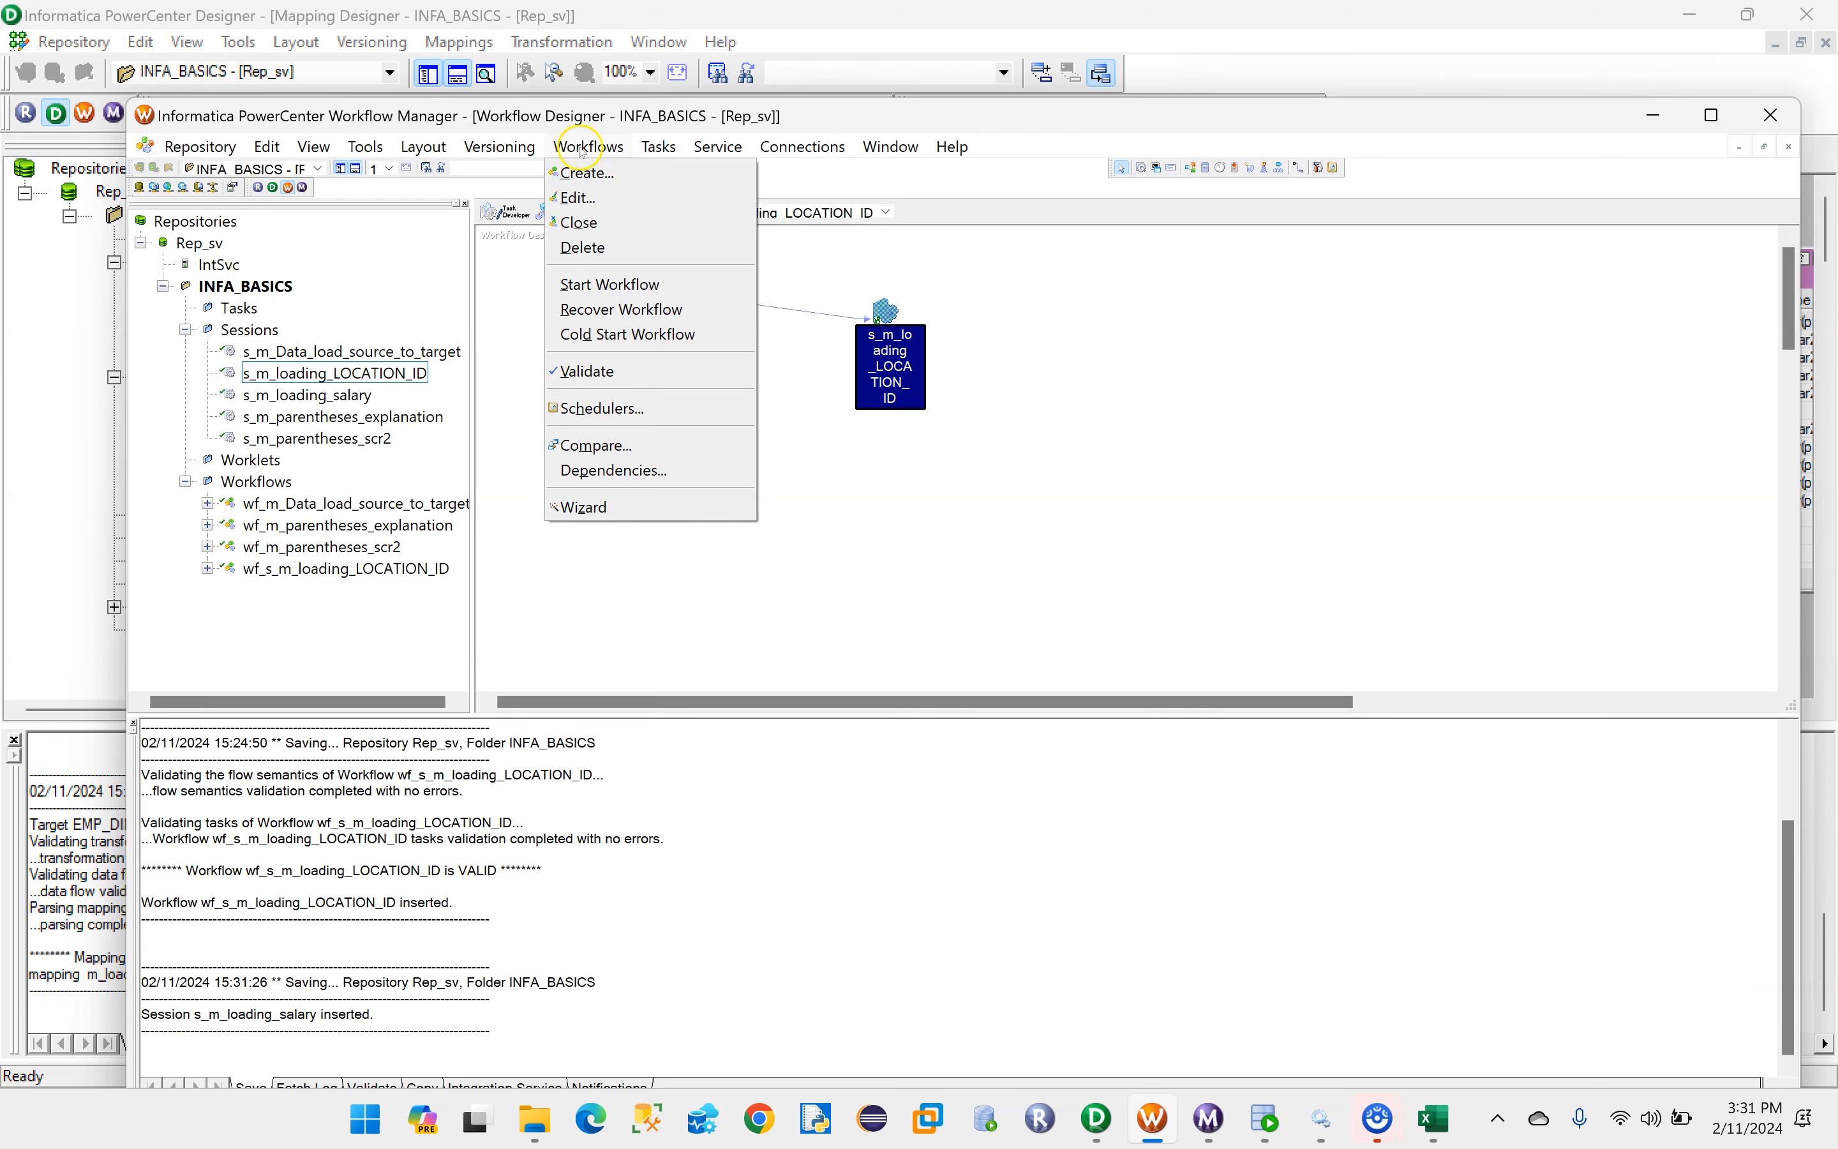
click(586, 173)
key(BackSpace)
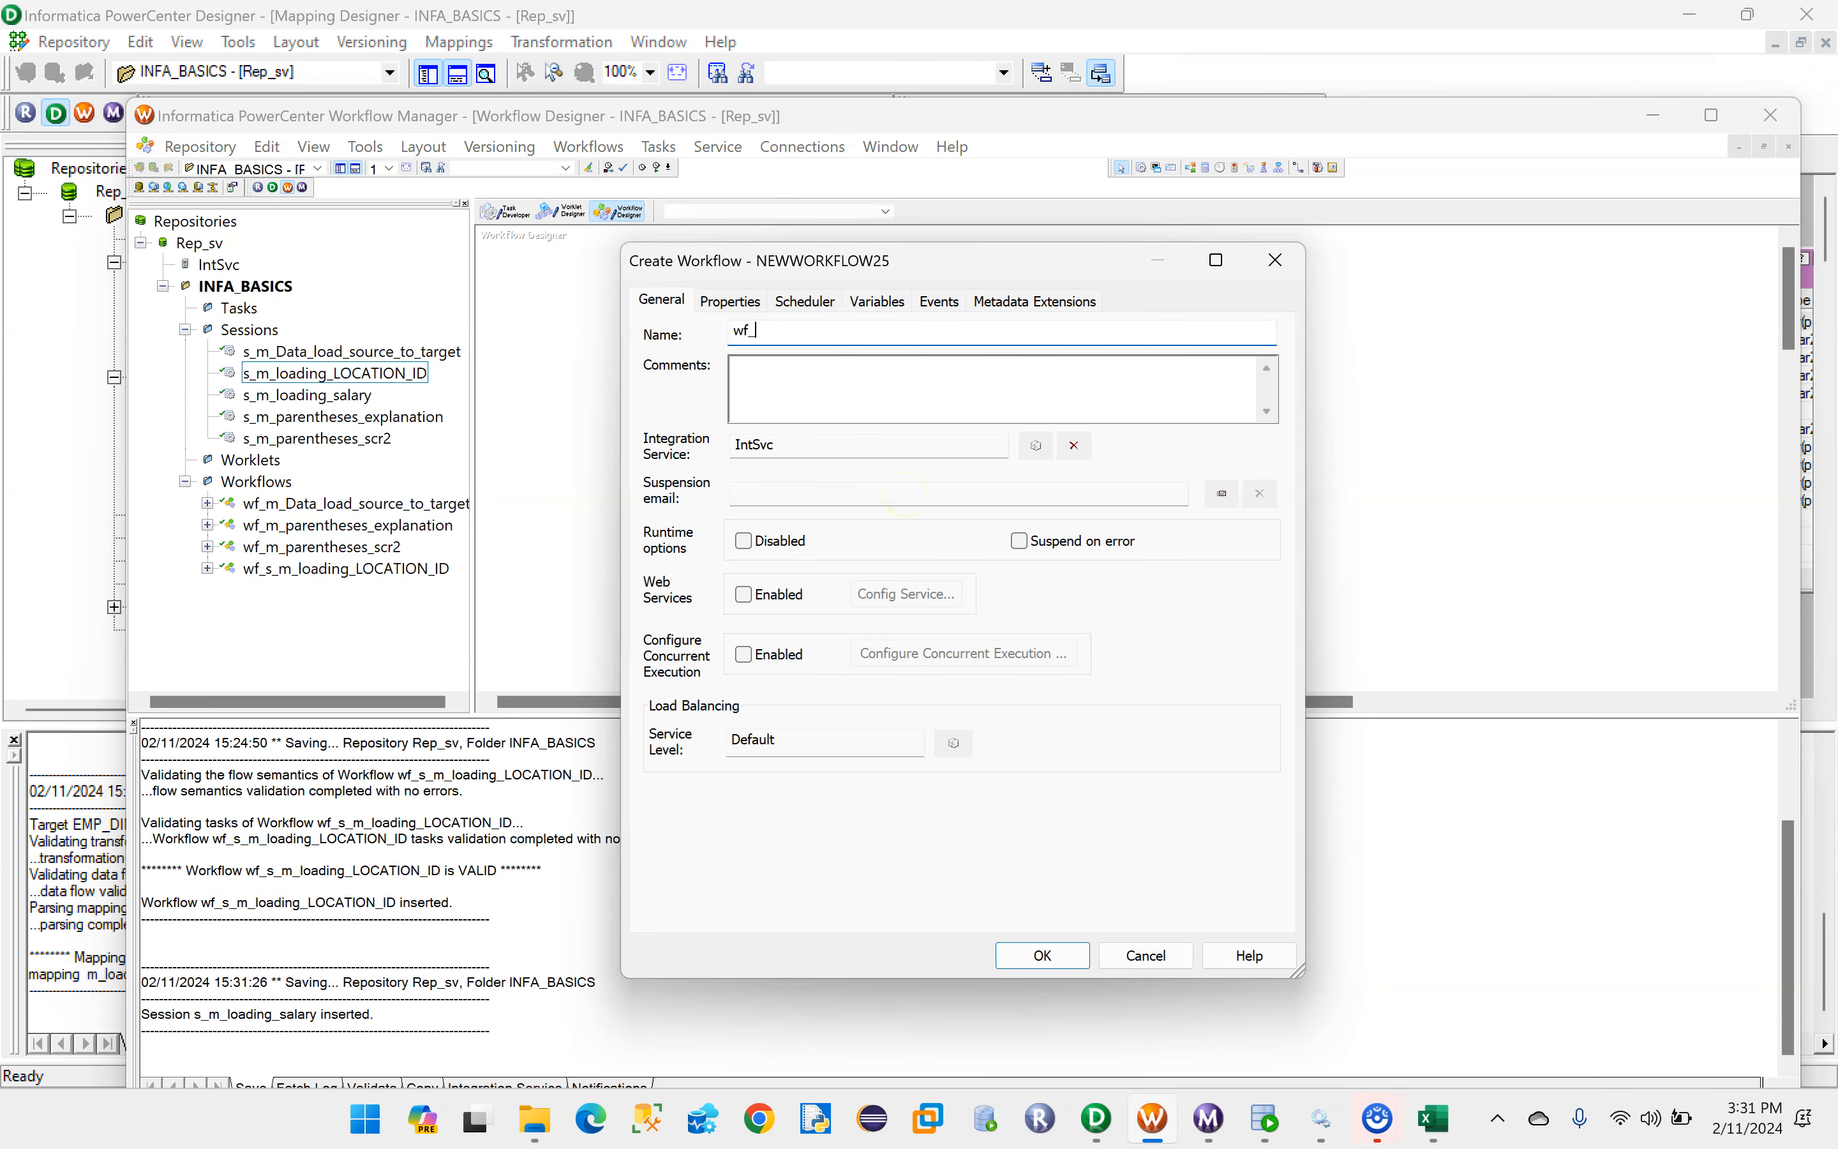
text(wf_)
key(ctrl+v)
click(1043, 955)
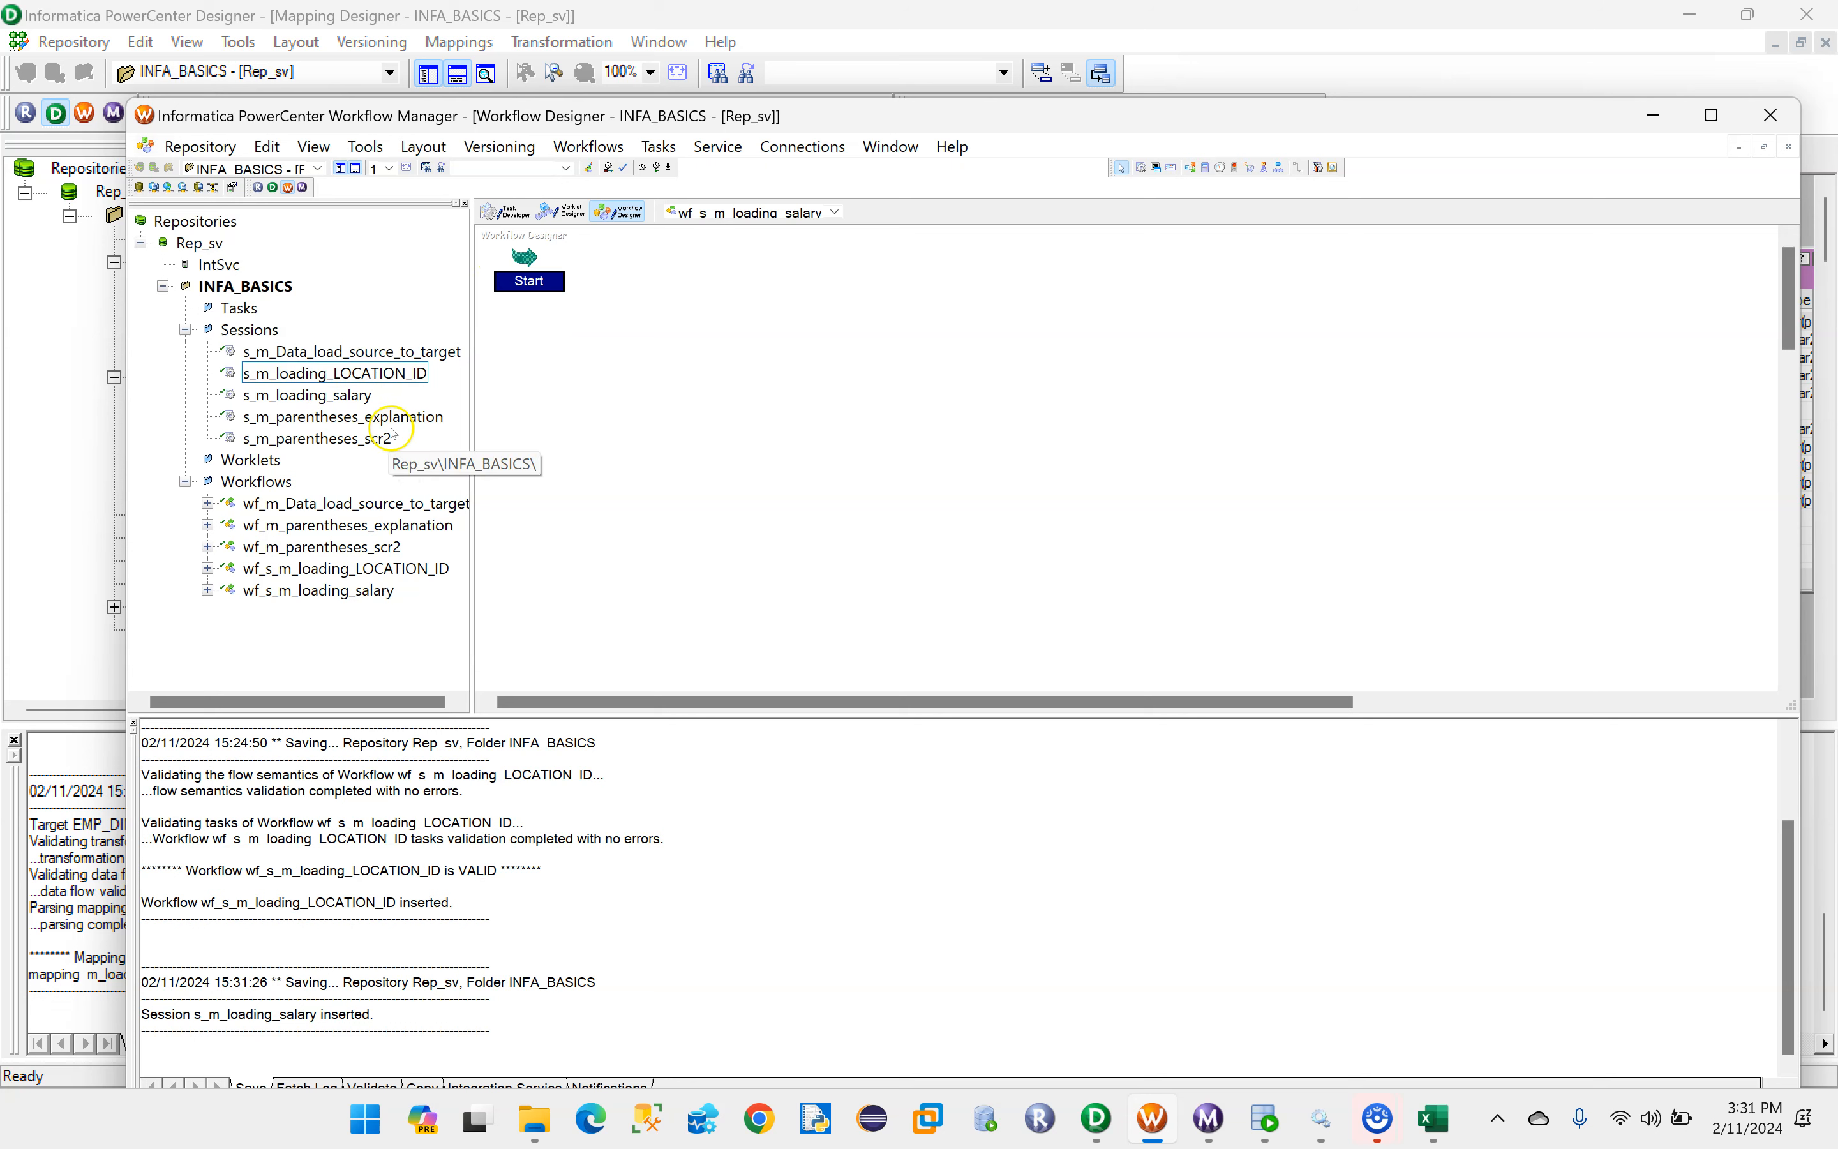
drag(313, 396, 855, 308)
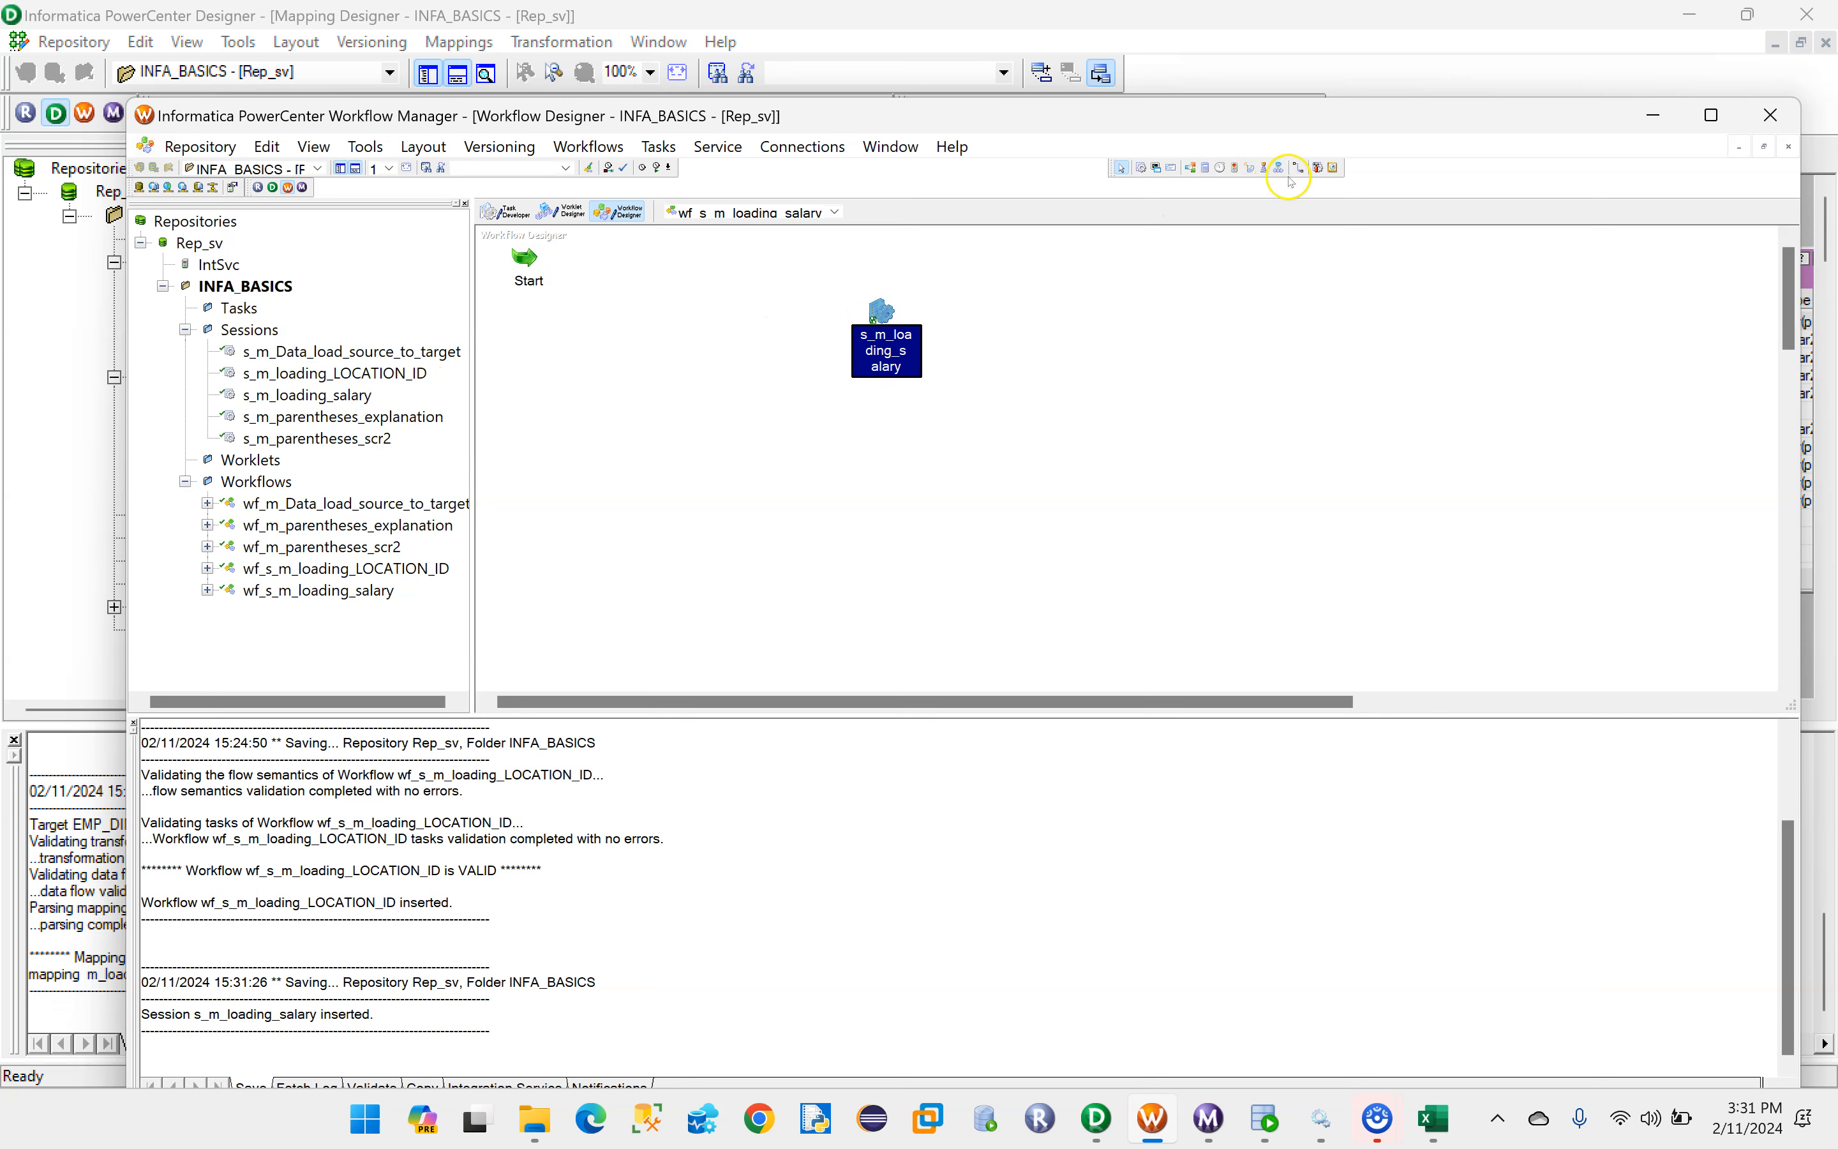
drag(525, 262, 874, 312)
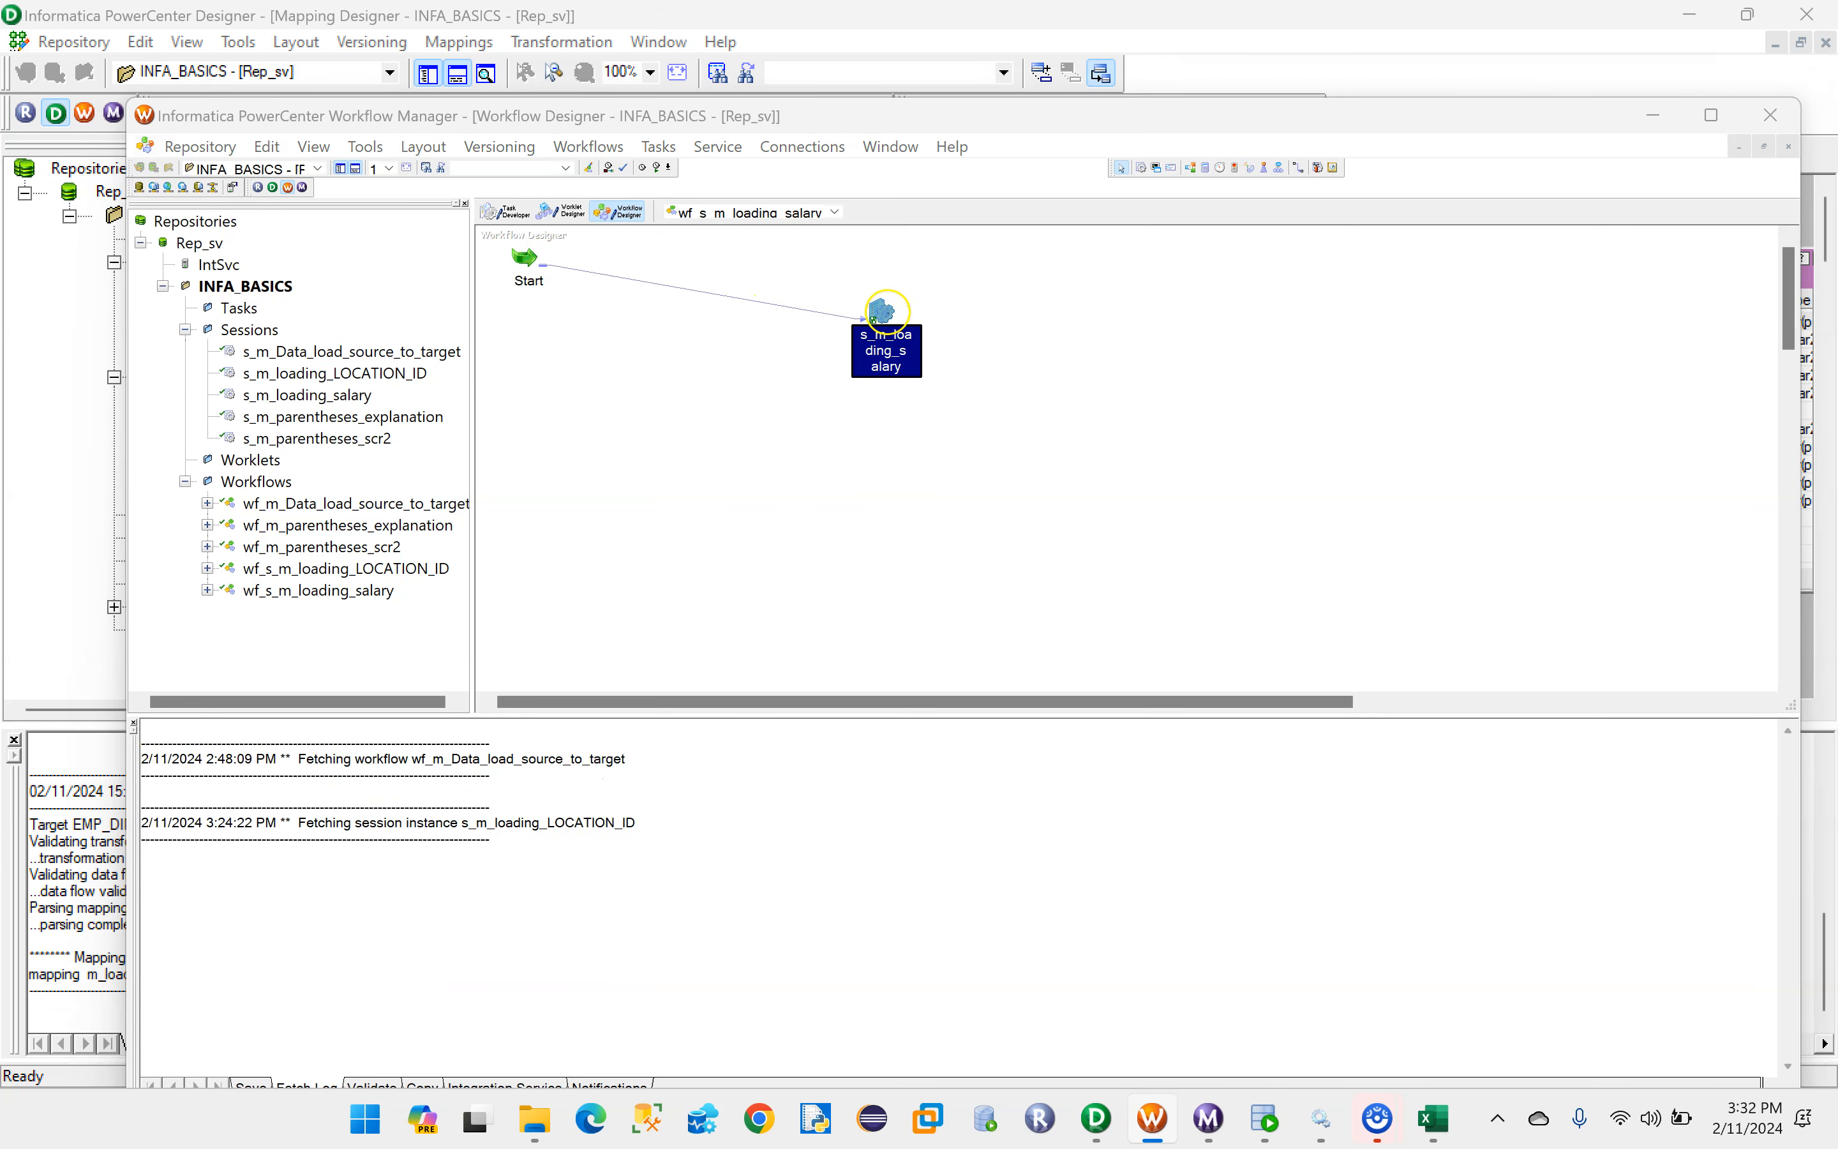
- In the session's mapping settings, review the SQ_EMP source and set the EMP_DIM target's relational connection to INFA_TGT
double_click(878, 312)
click(778, 303)
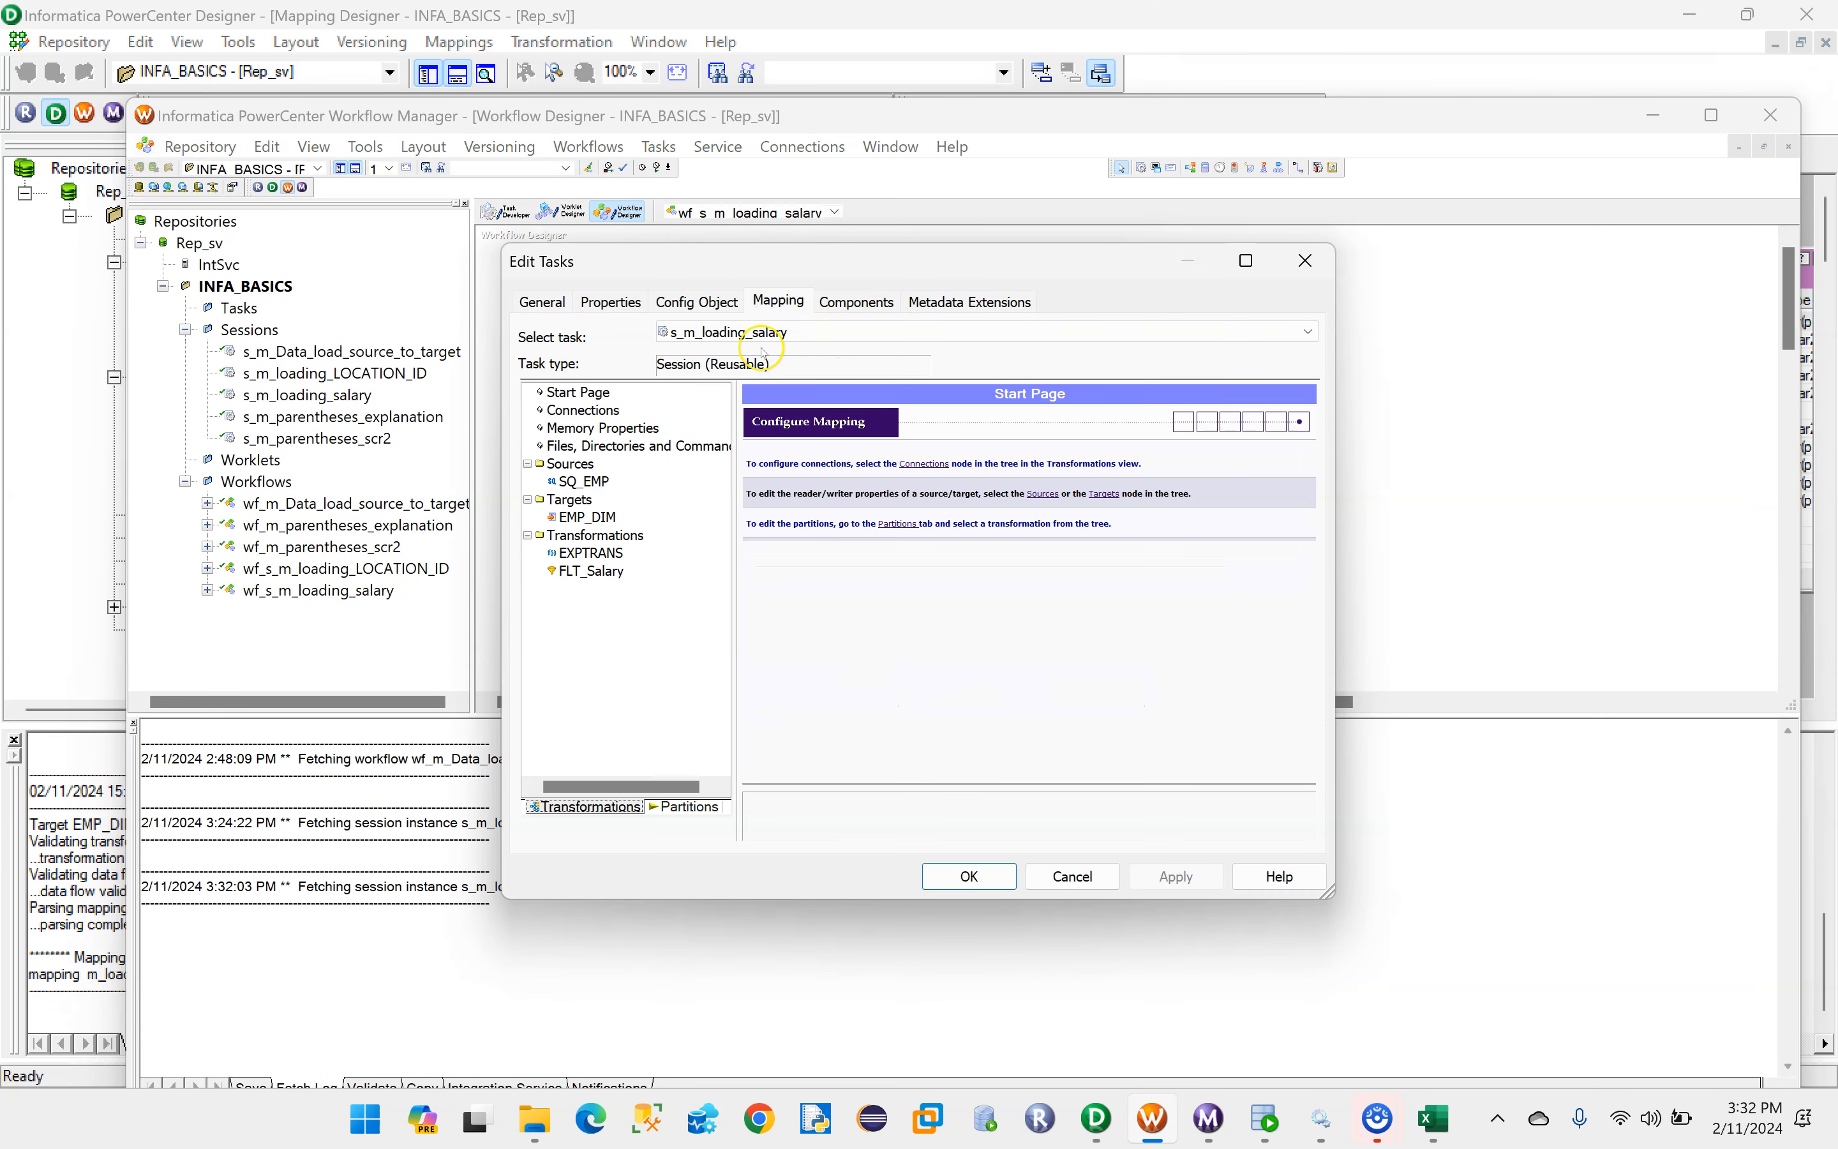
click(582, 482)
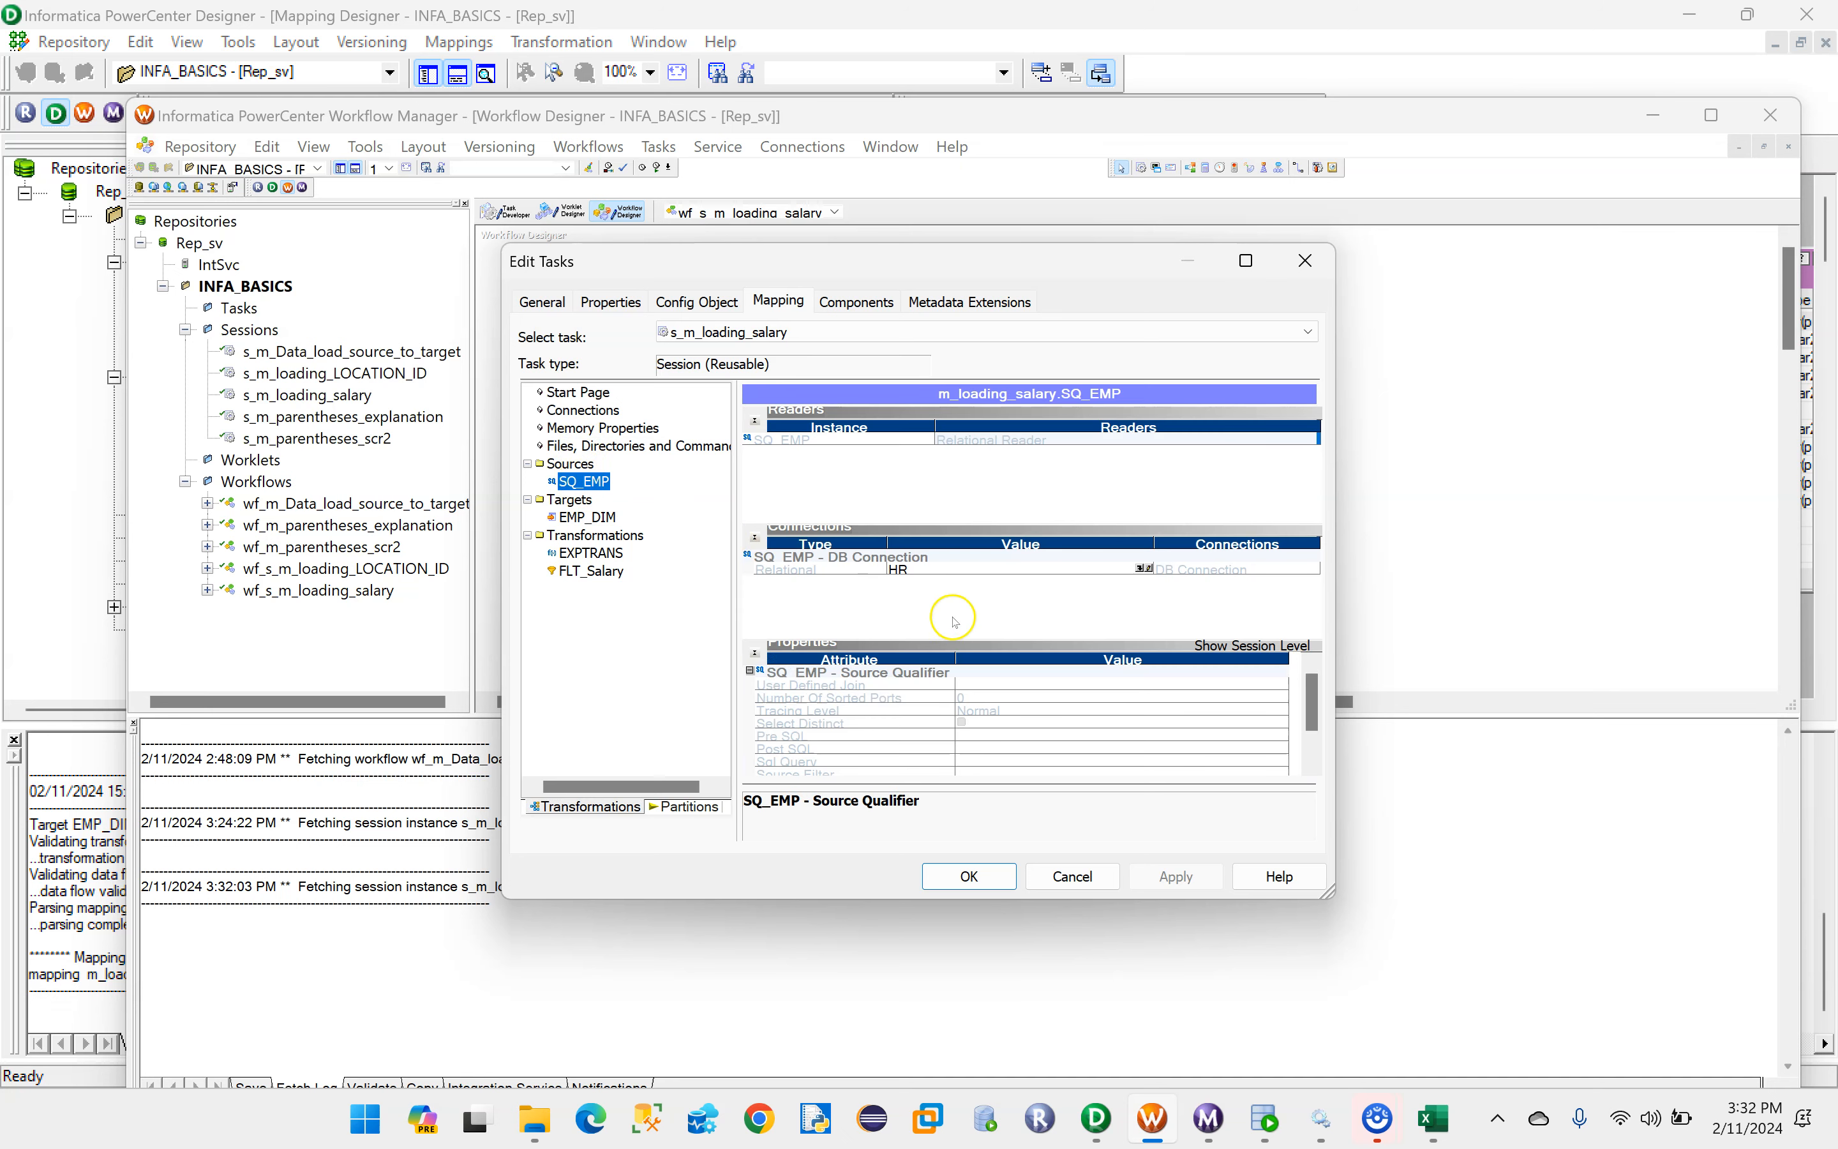
click(585, 520)
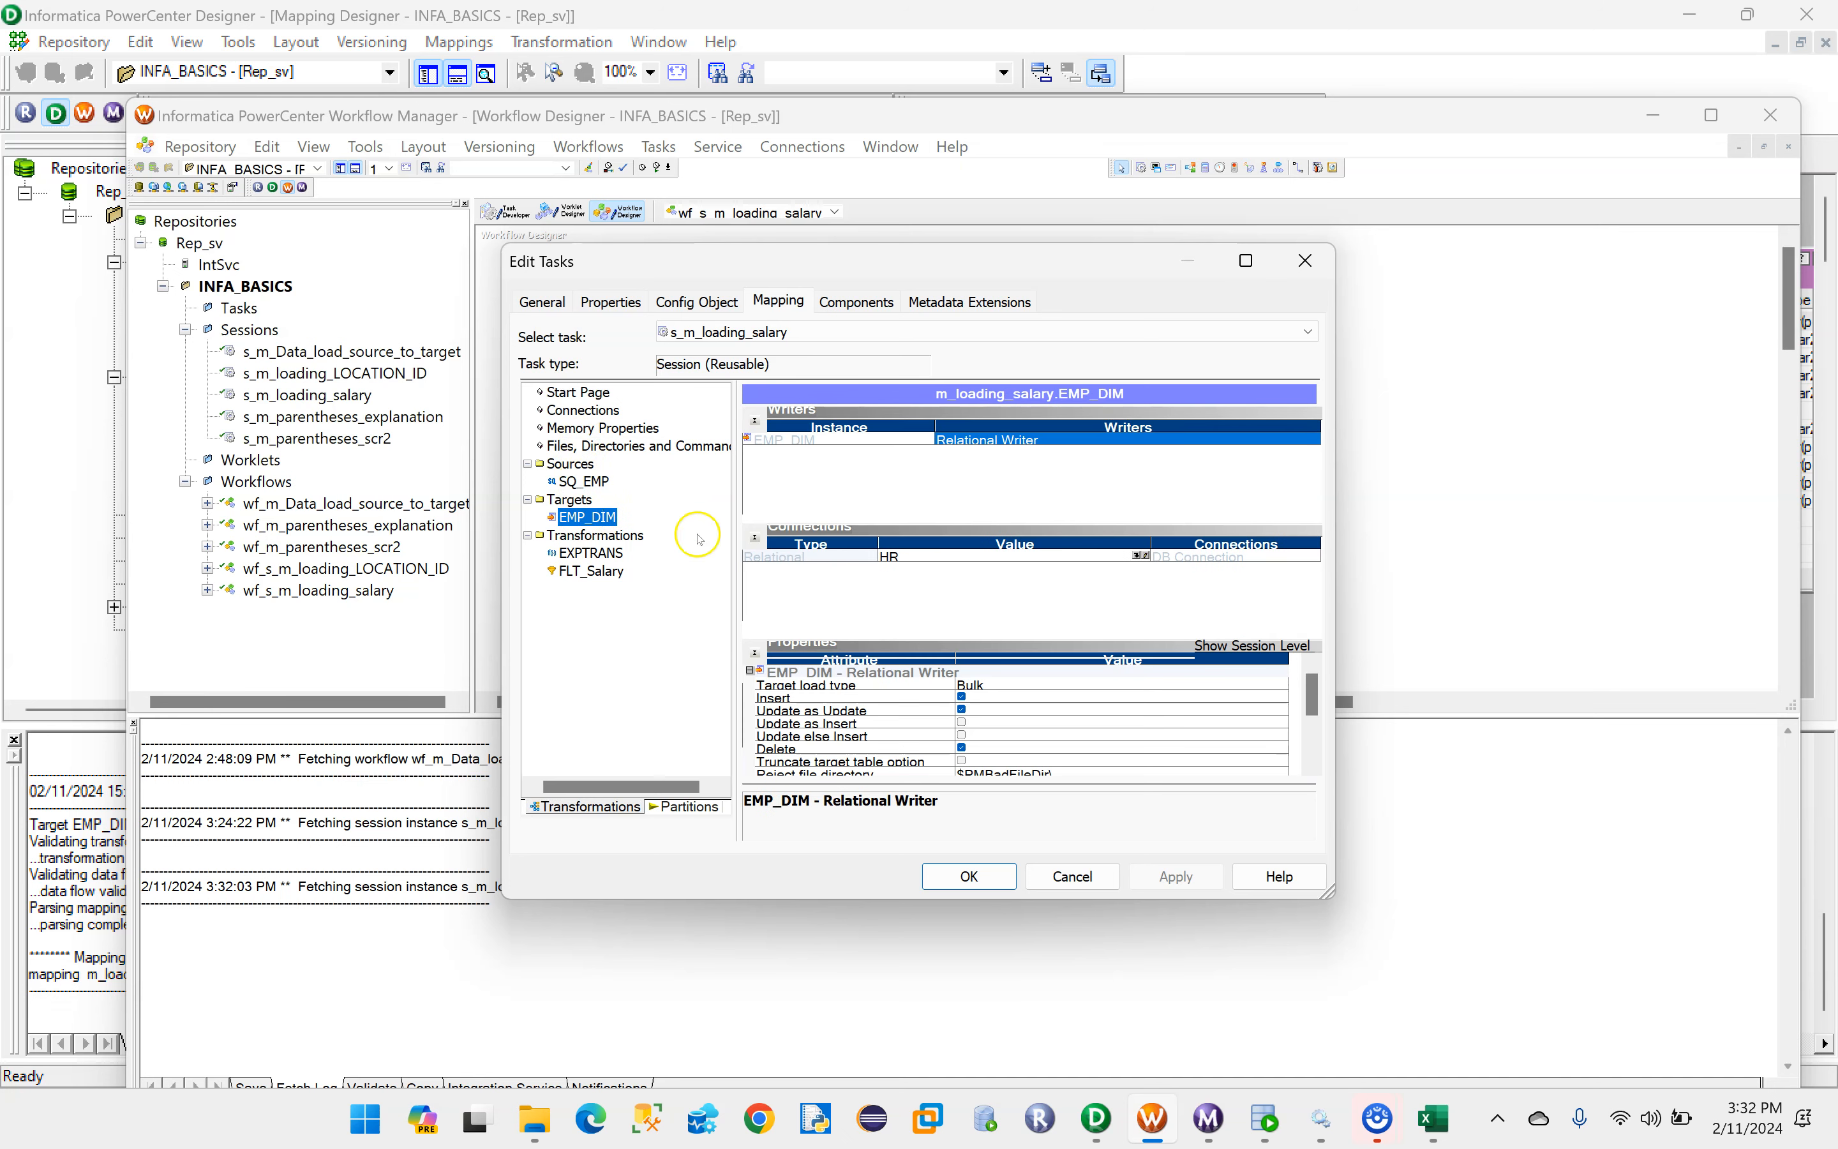
click(1143, 559)
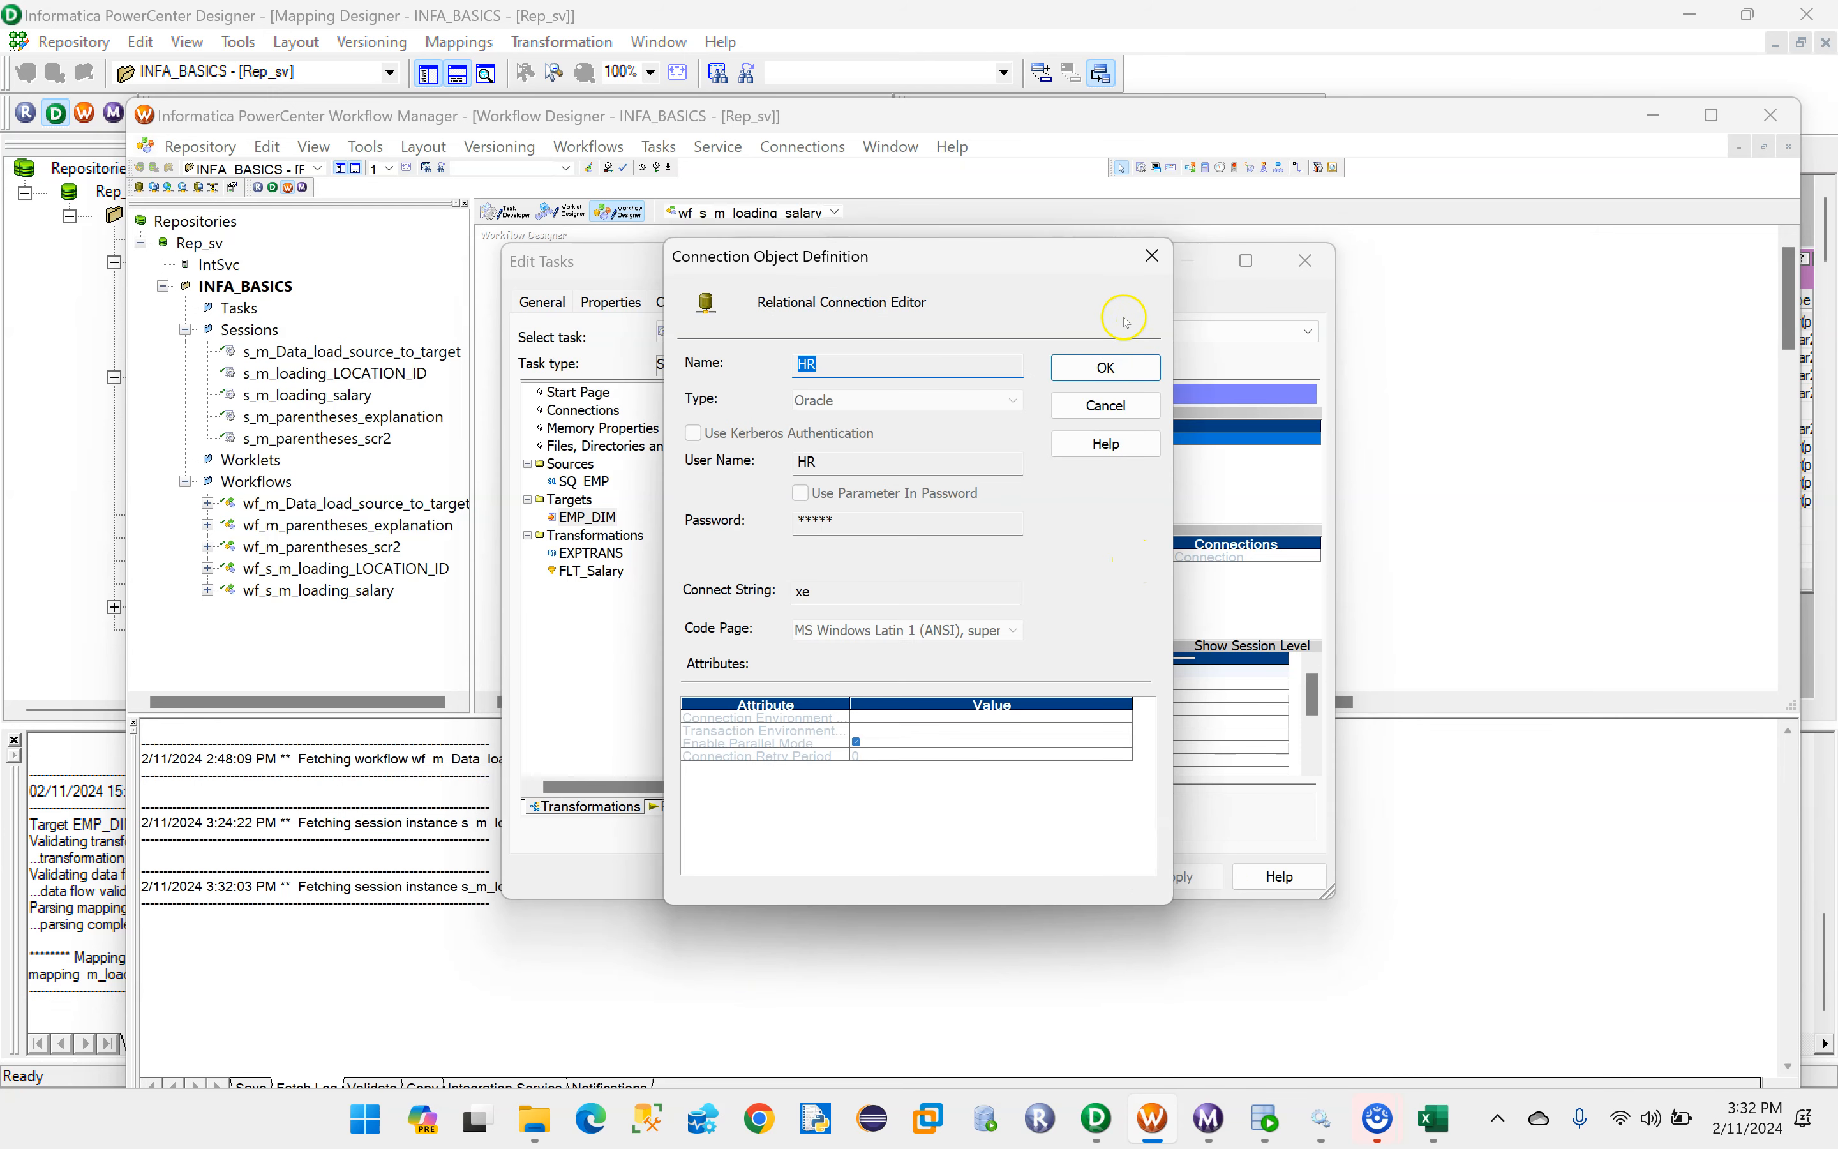
click(1152, 256)
click(1144, 557)
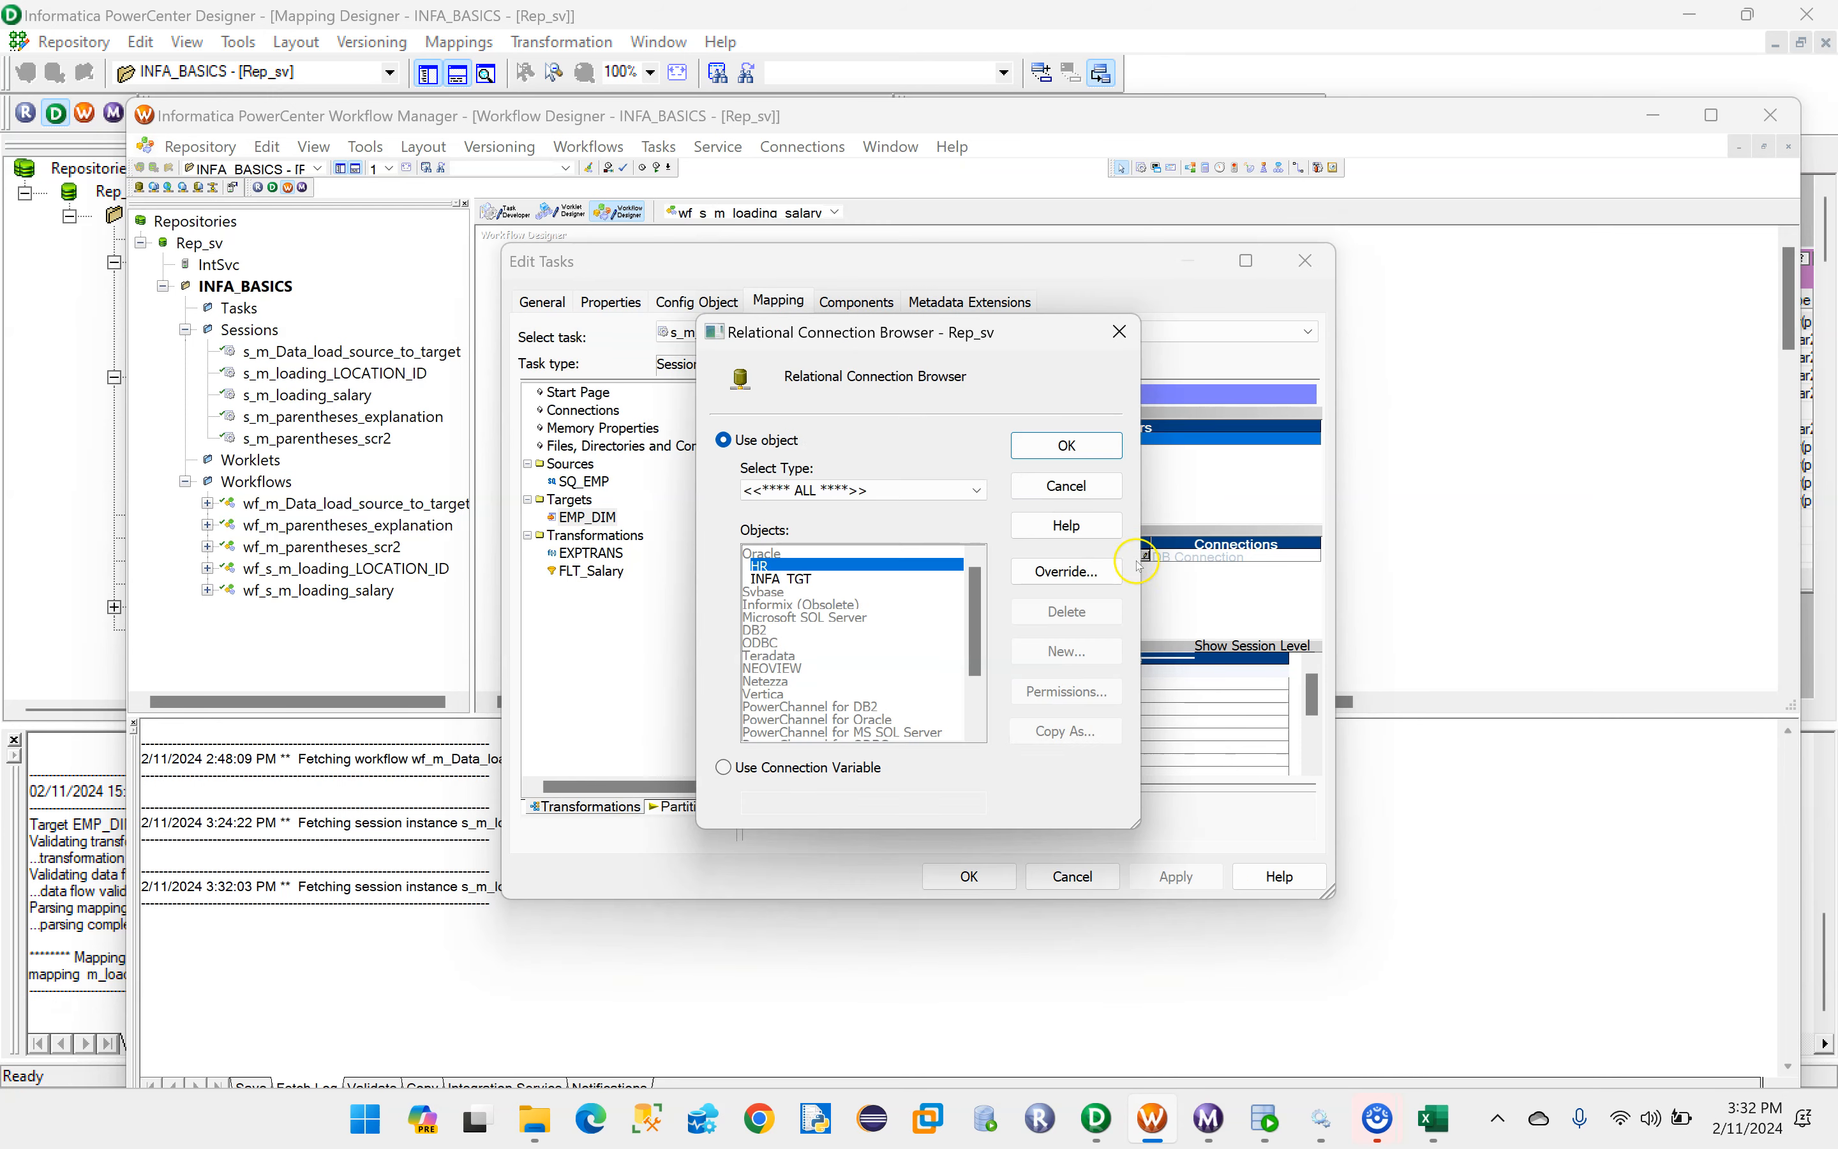
click(783, 579)
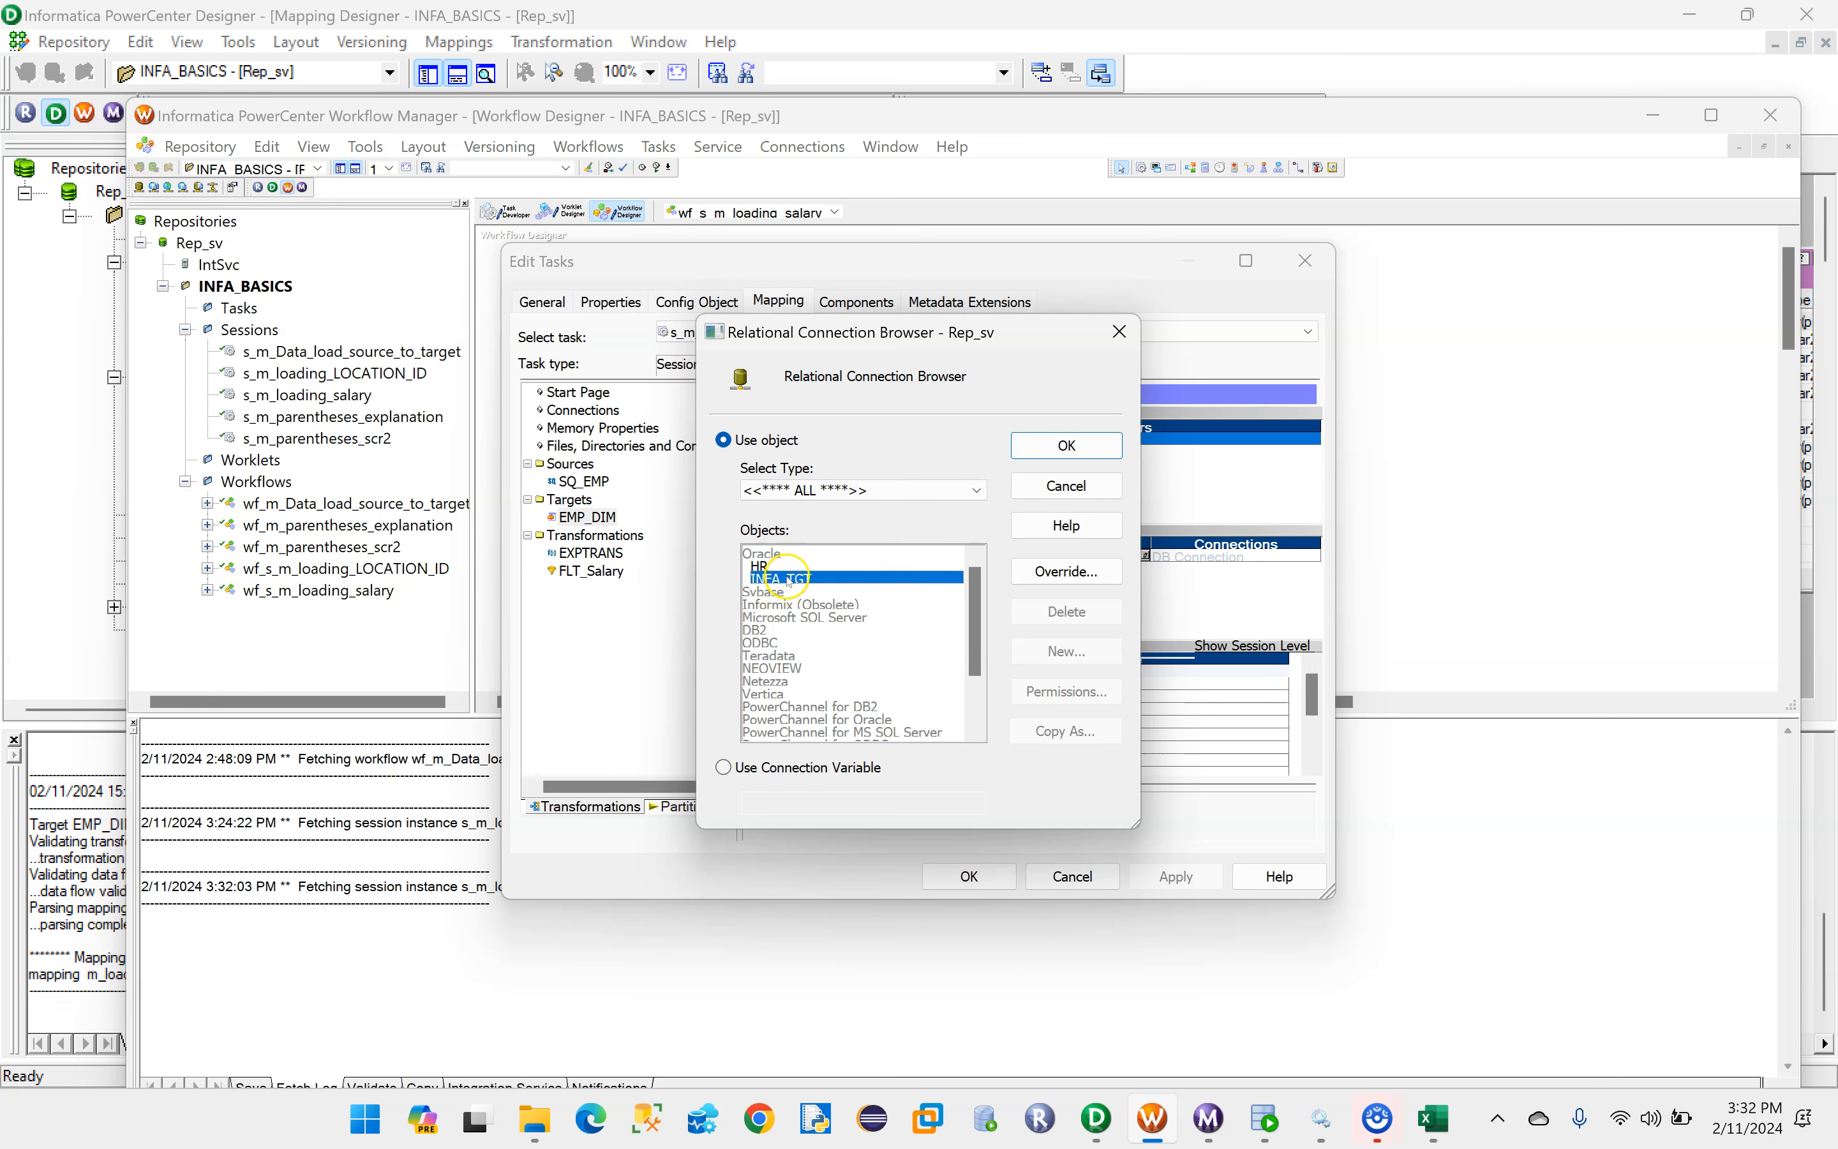
click(1066, 446)
- Set EMP_DIM's target load type to Normal and disable its Update as Update and Delete options
click(972, 694)
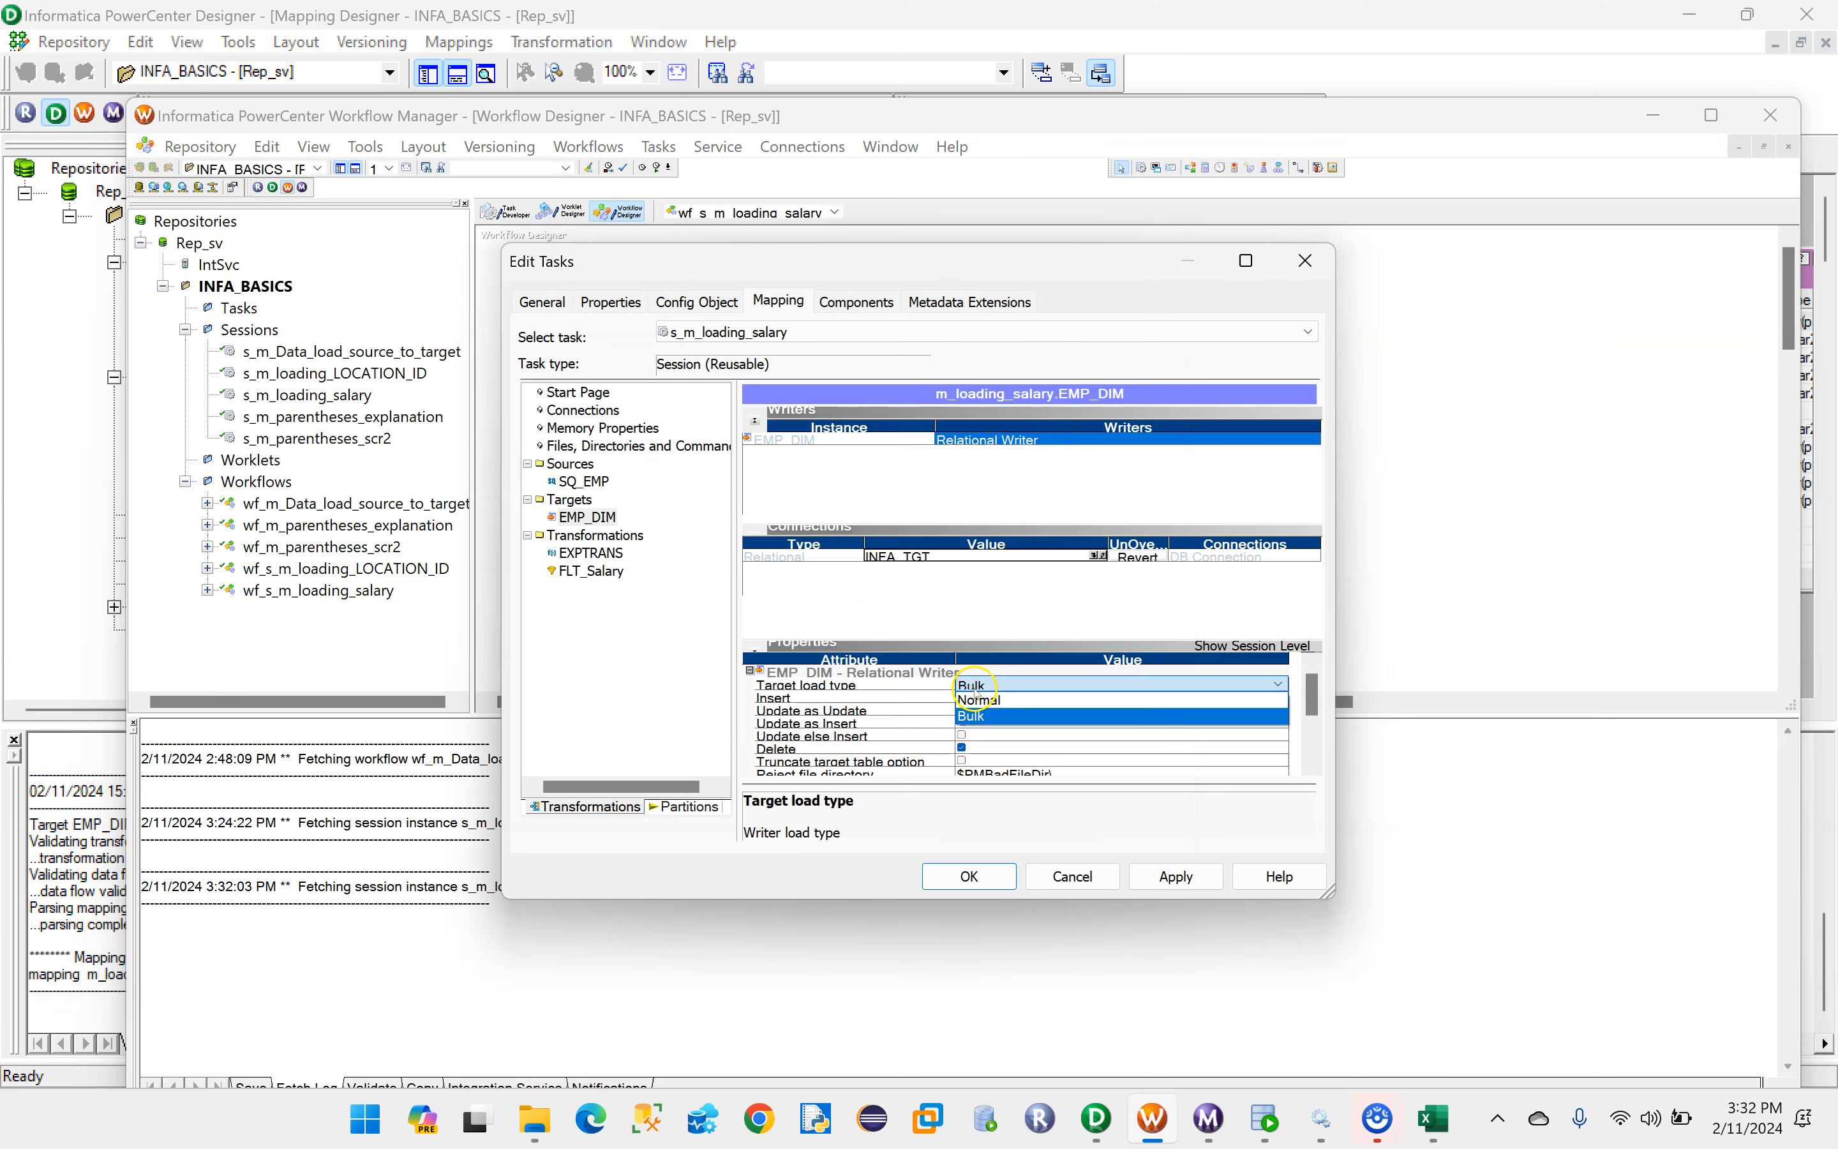
click(992, 703)
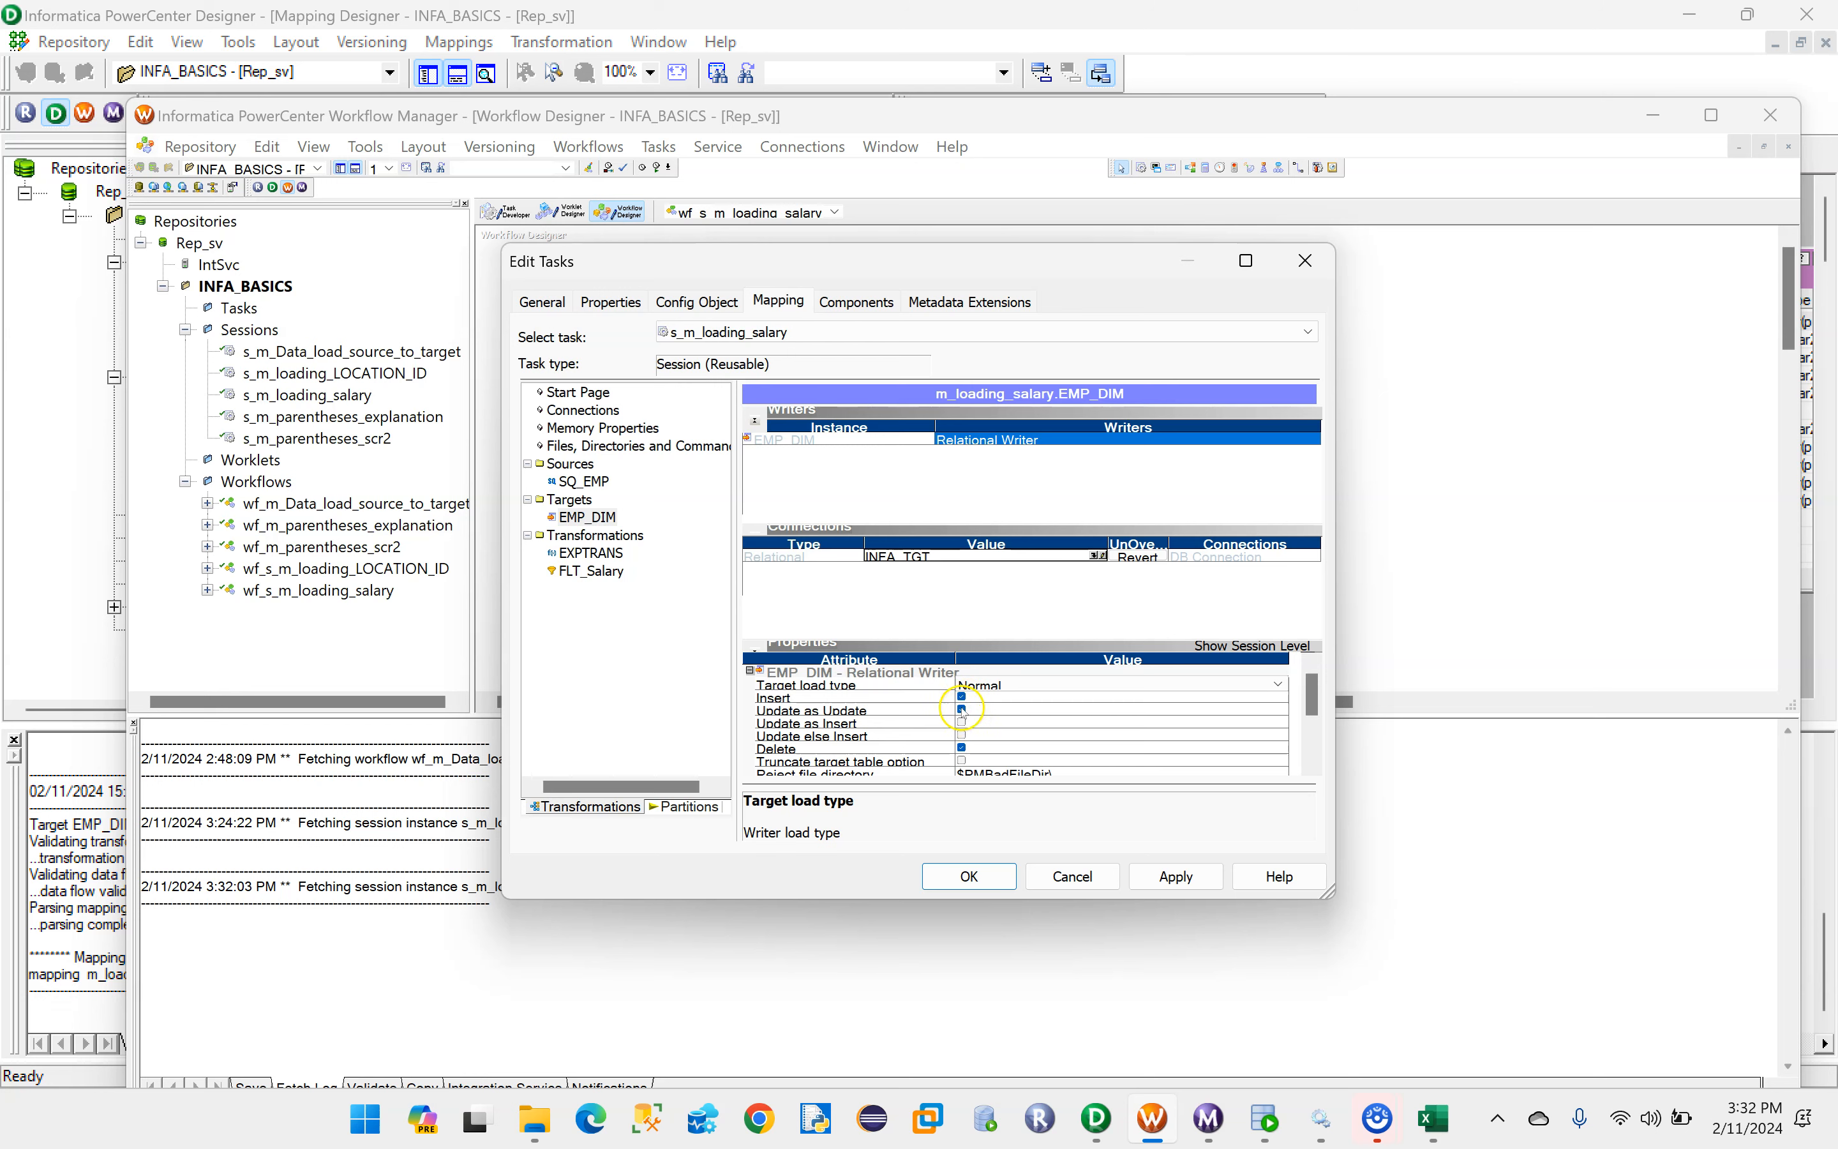
click(962, 710)
click(940, 708)
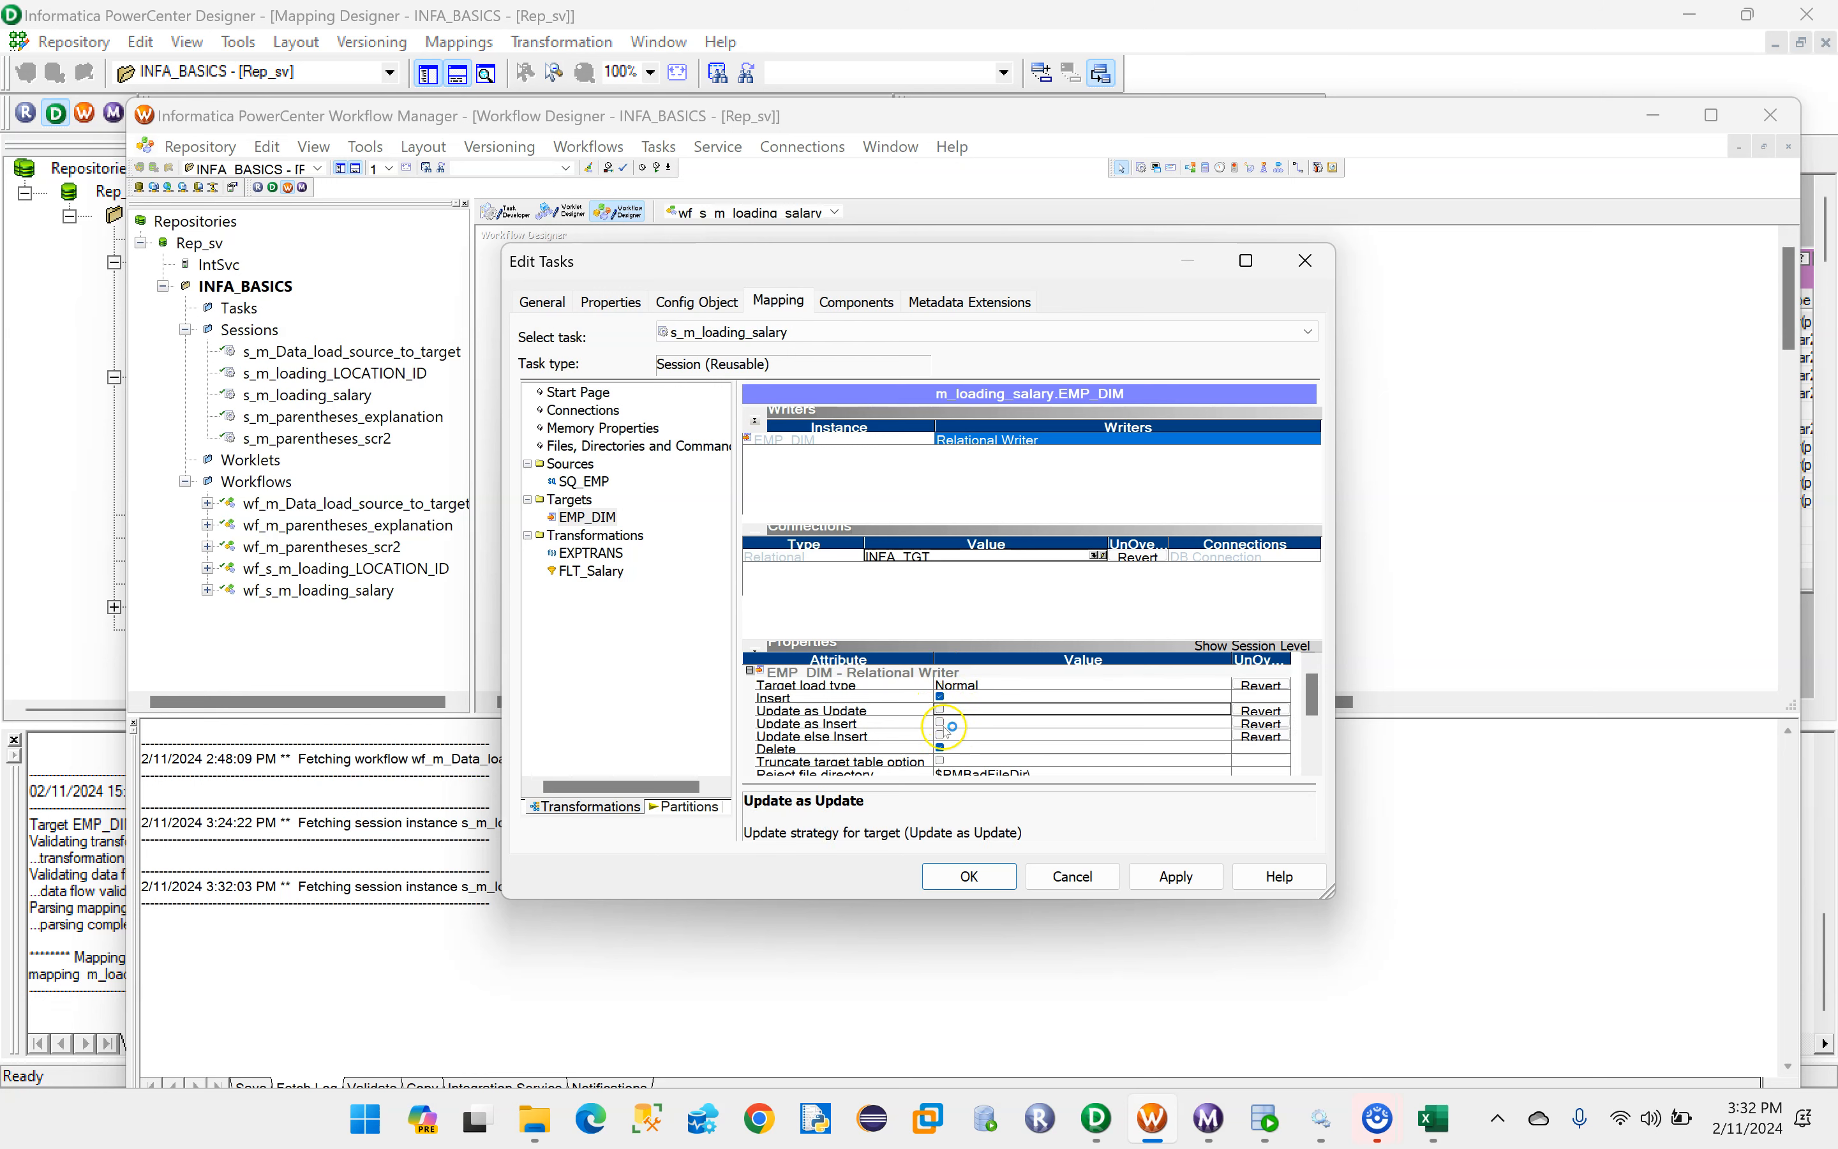
click(984, 746)
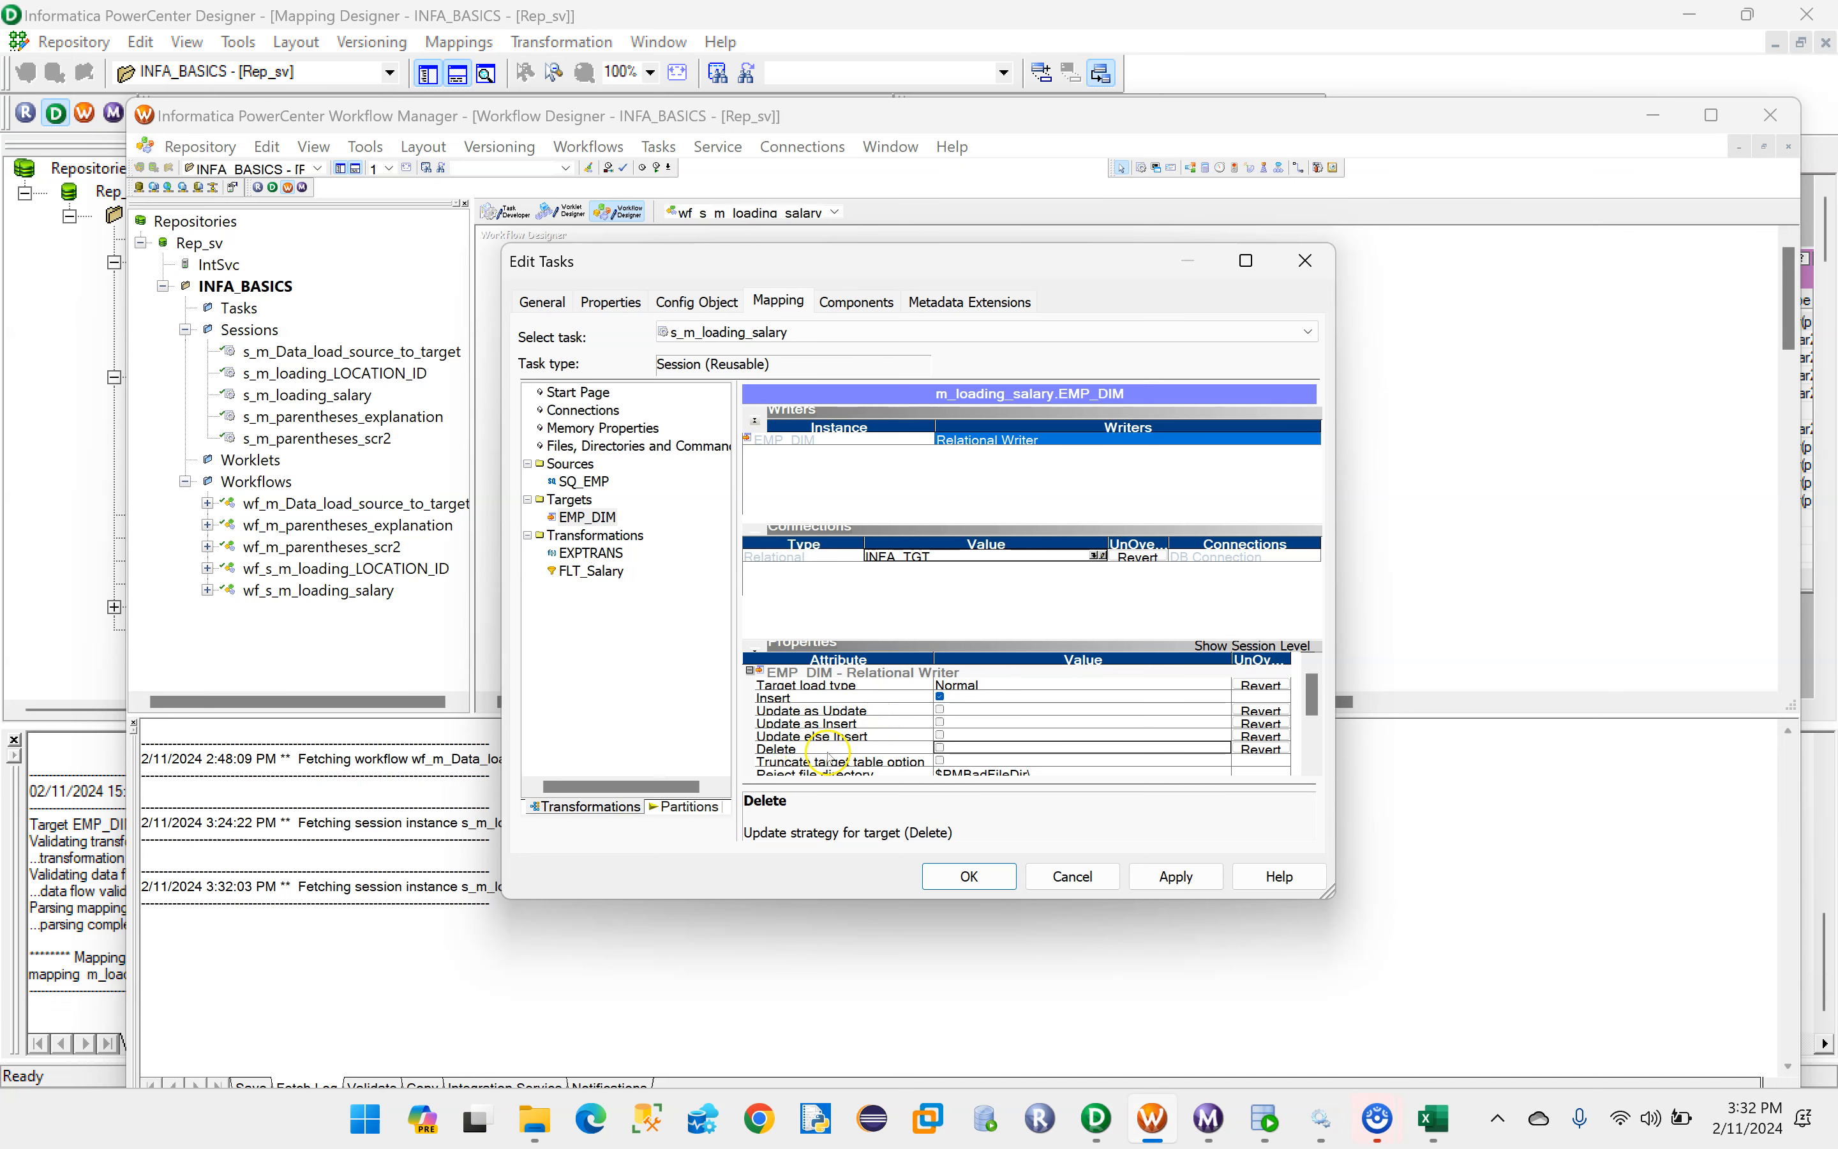
- Apply the edited s_m_loading_salary session settings, and validate and save the wf_s_m_loading_salary workflow
click(1176, 877)
click(970, 876)
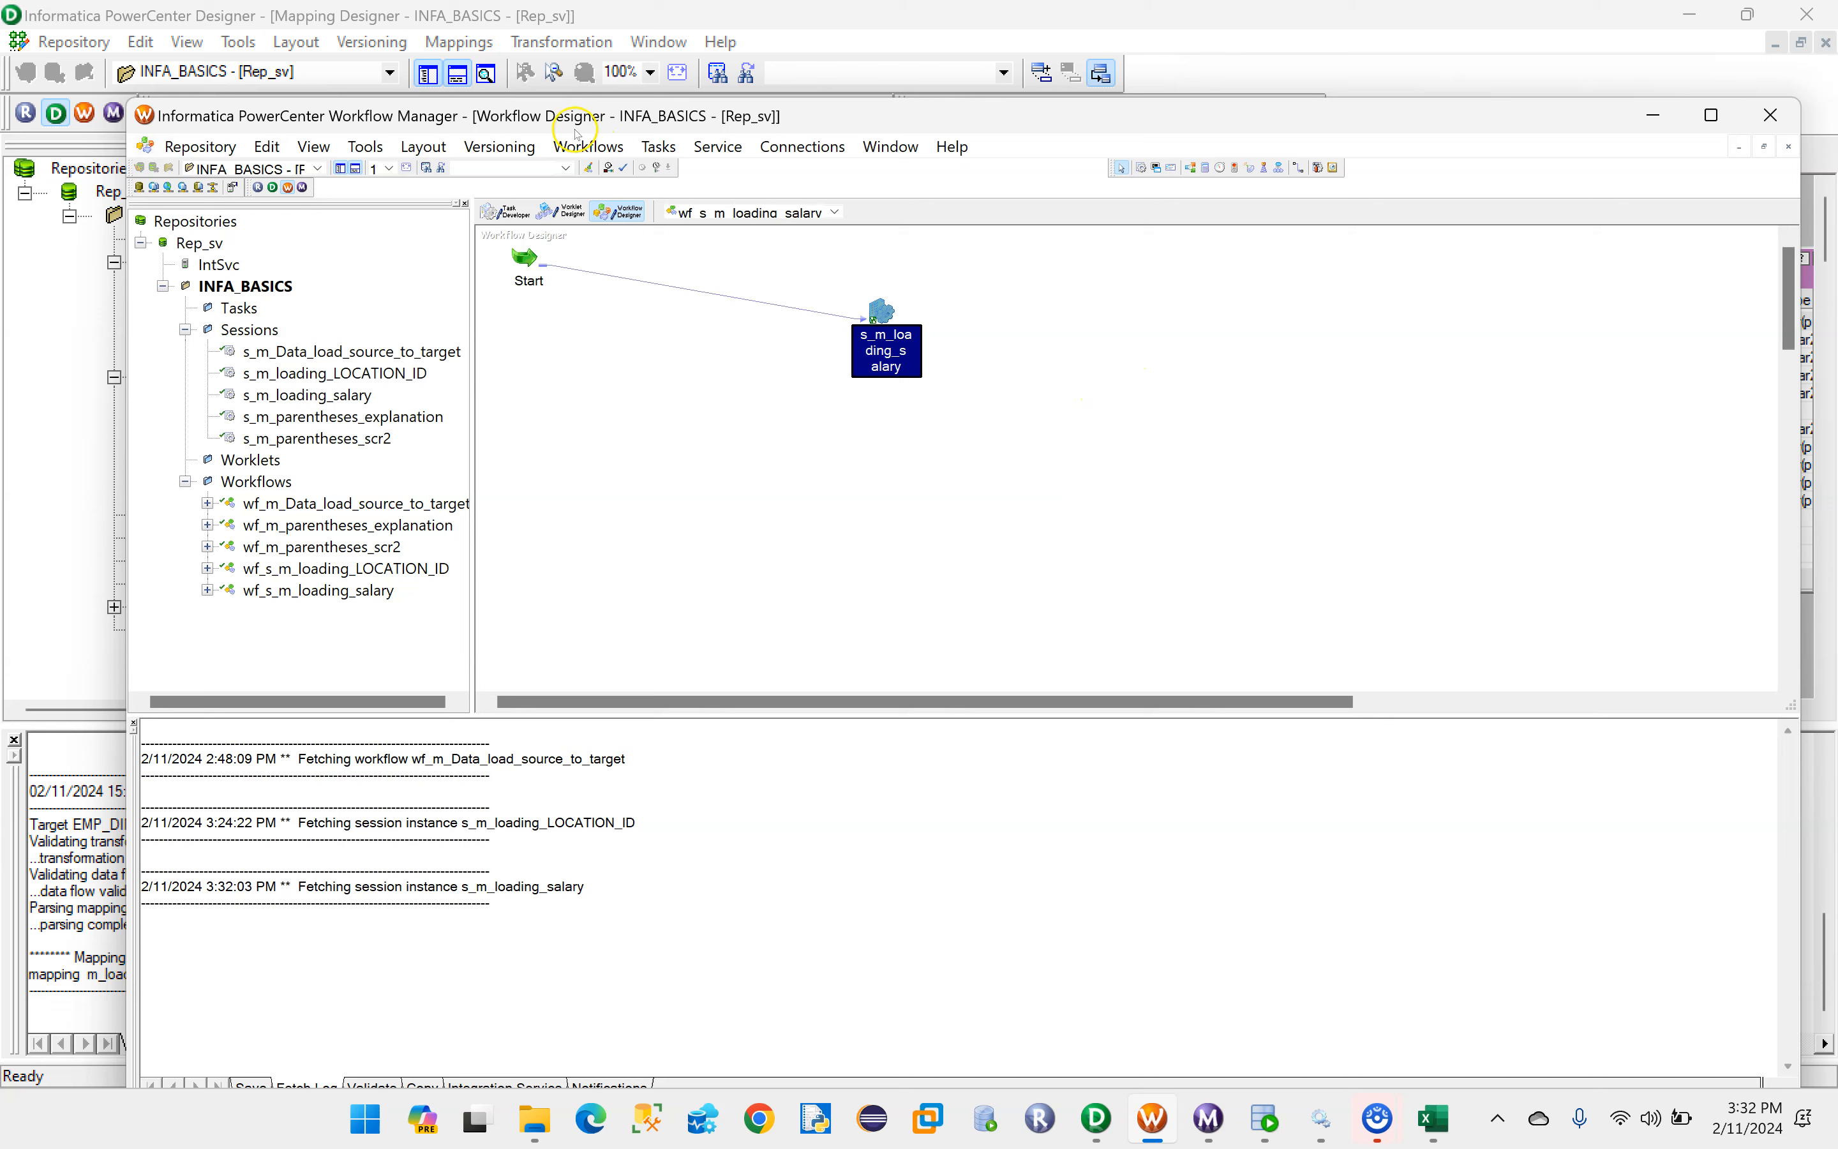
click(591, 148)
click(587, 371)
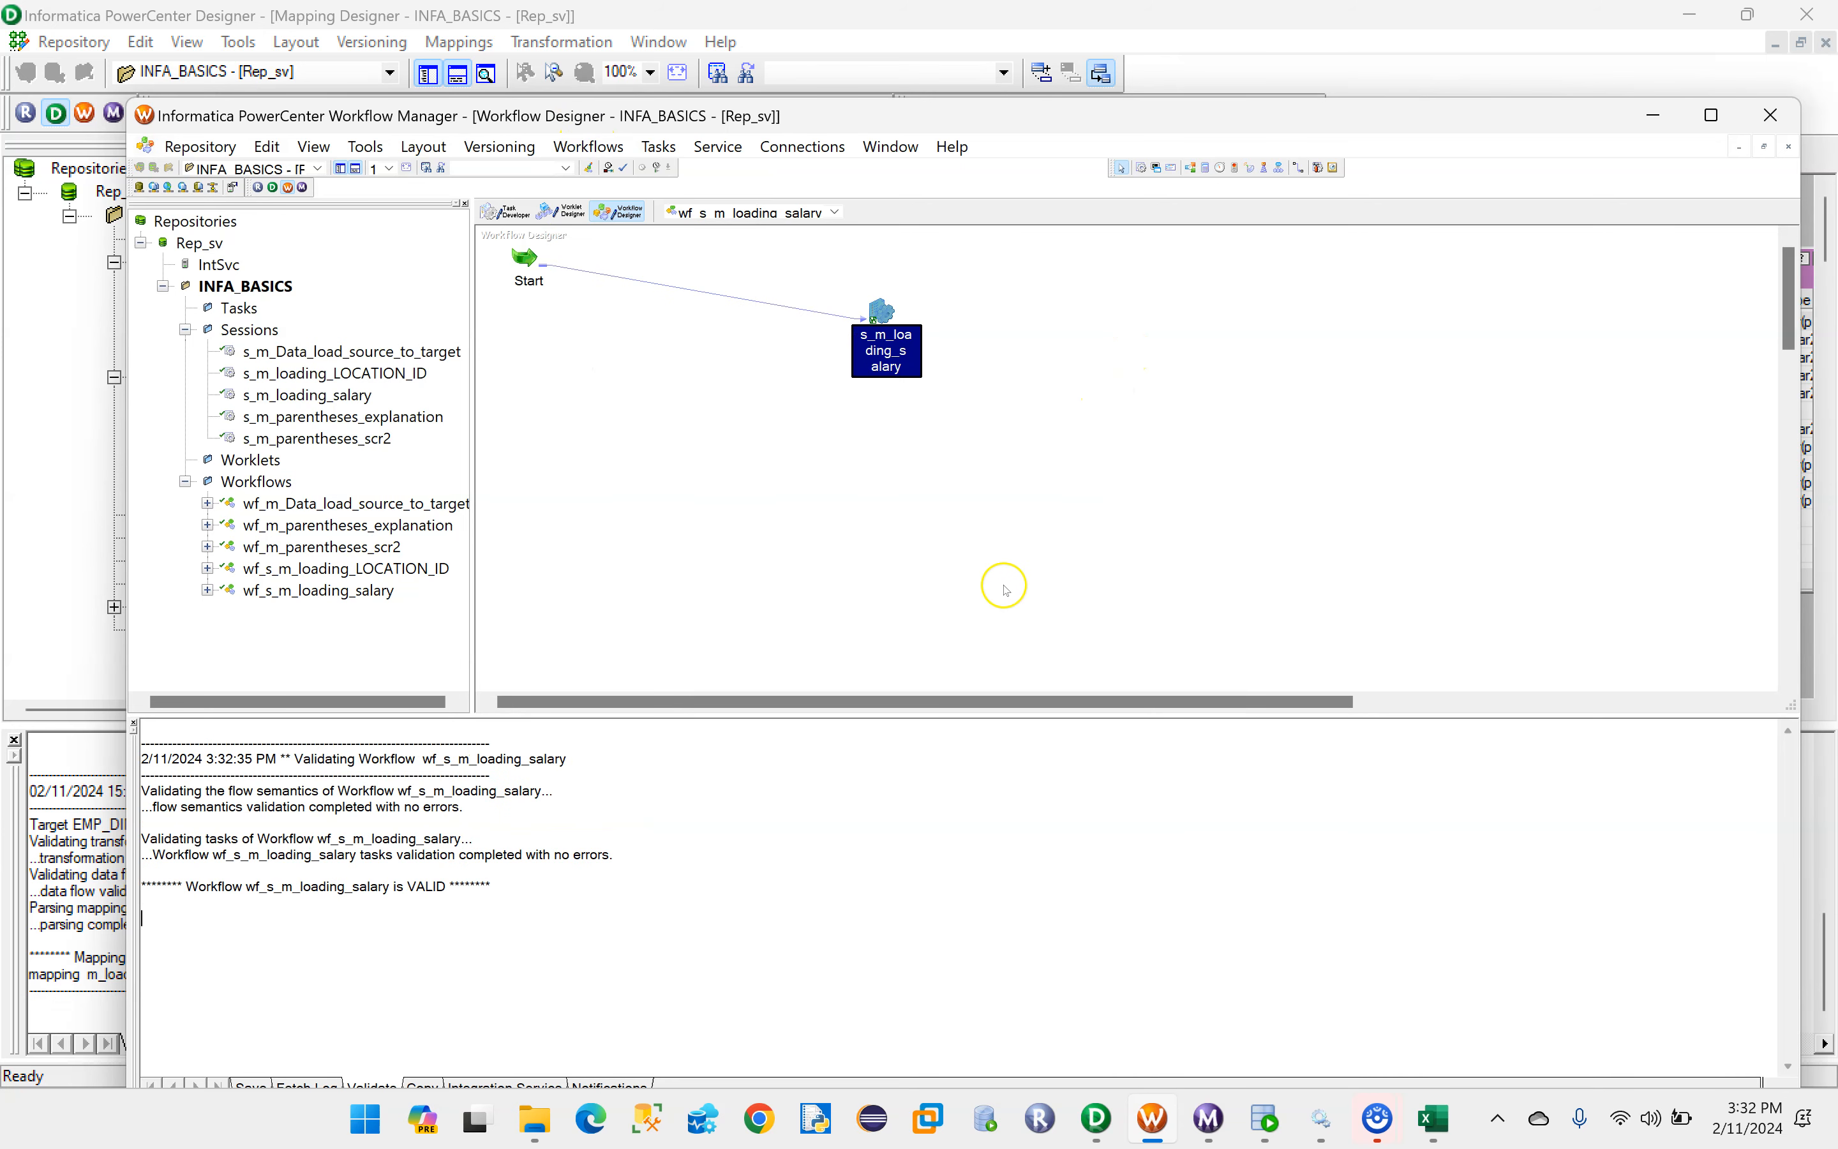
key(ctrl+s)
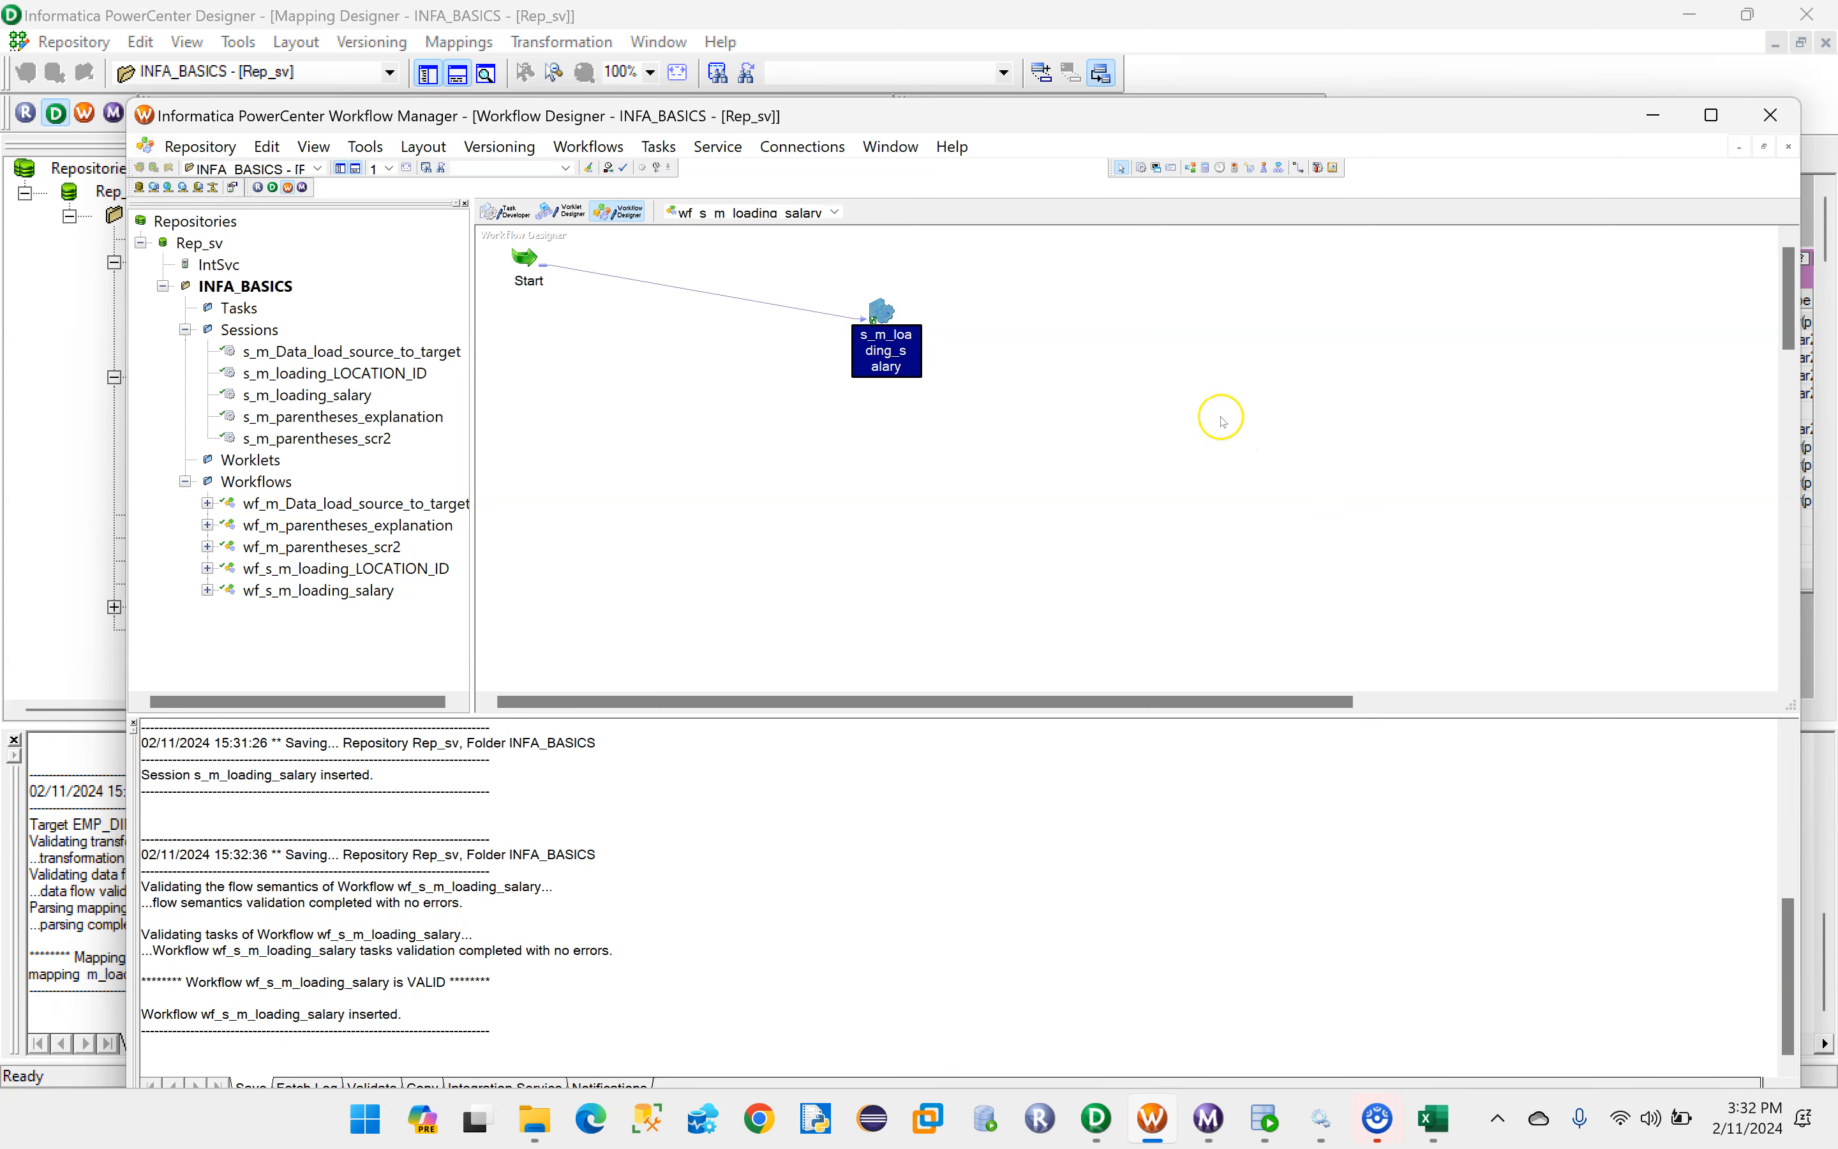
- Start the wf_s_m_loading_salary workflow and review the s_m_loading_salary run's task details and source/target statistics in Workflow Monitor
right_click(663, 359)
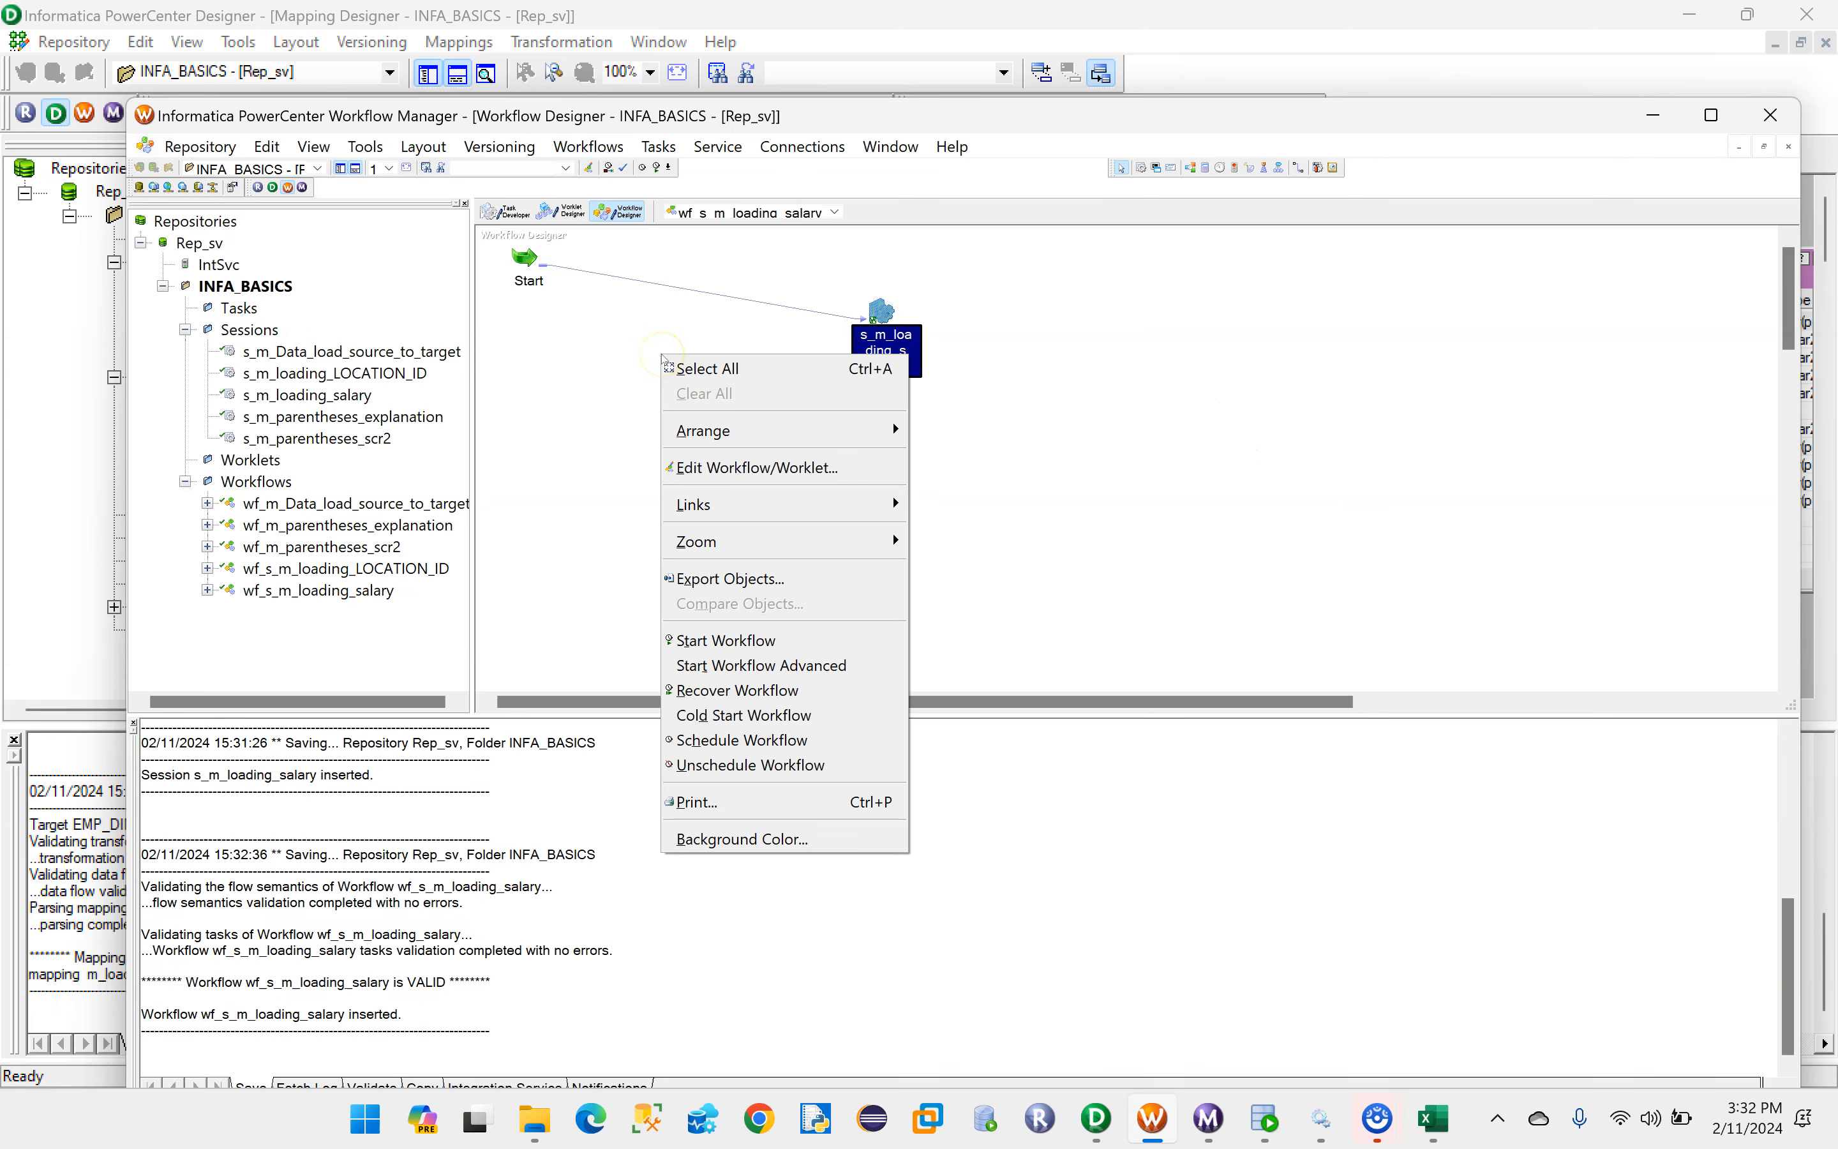
click(723, 643)
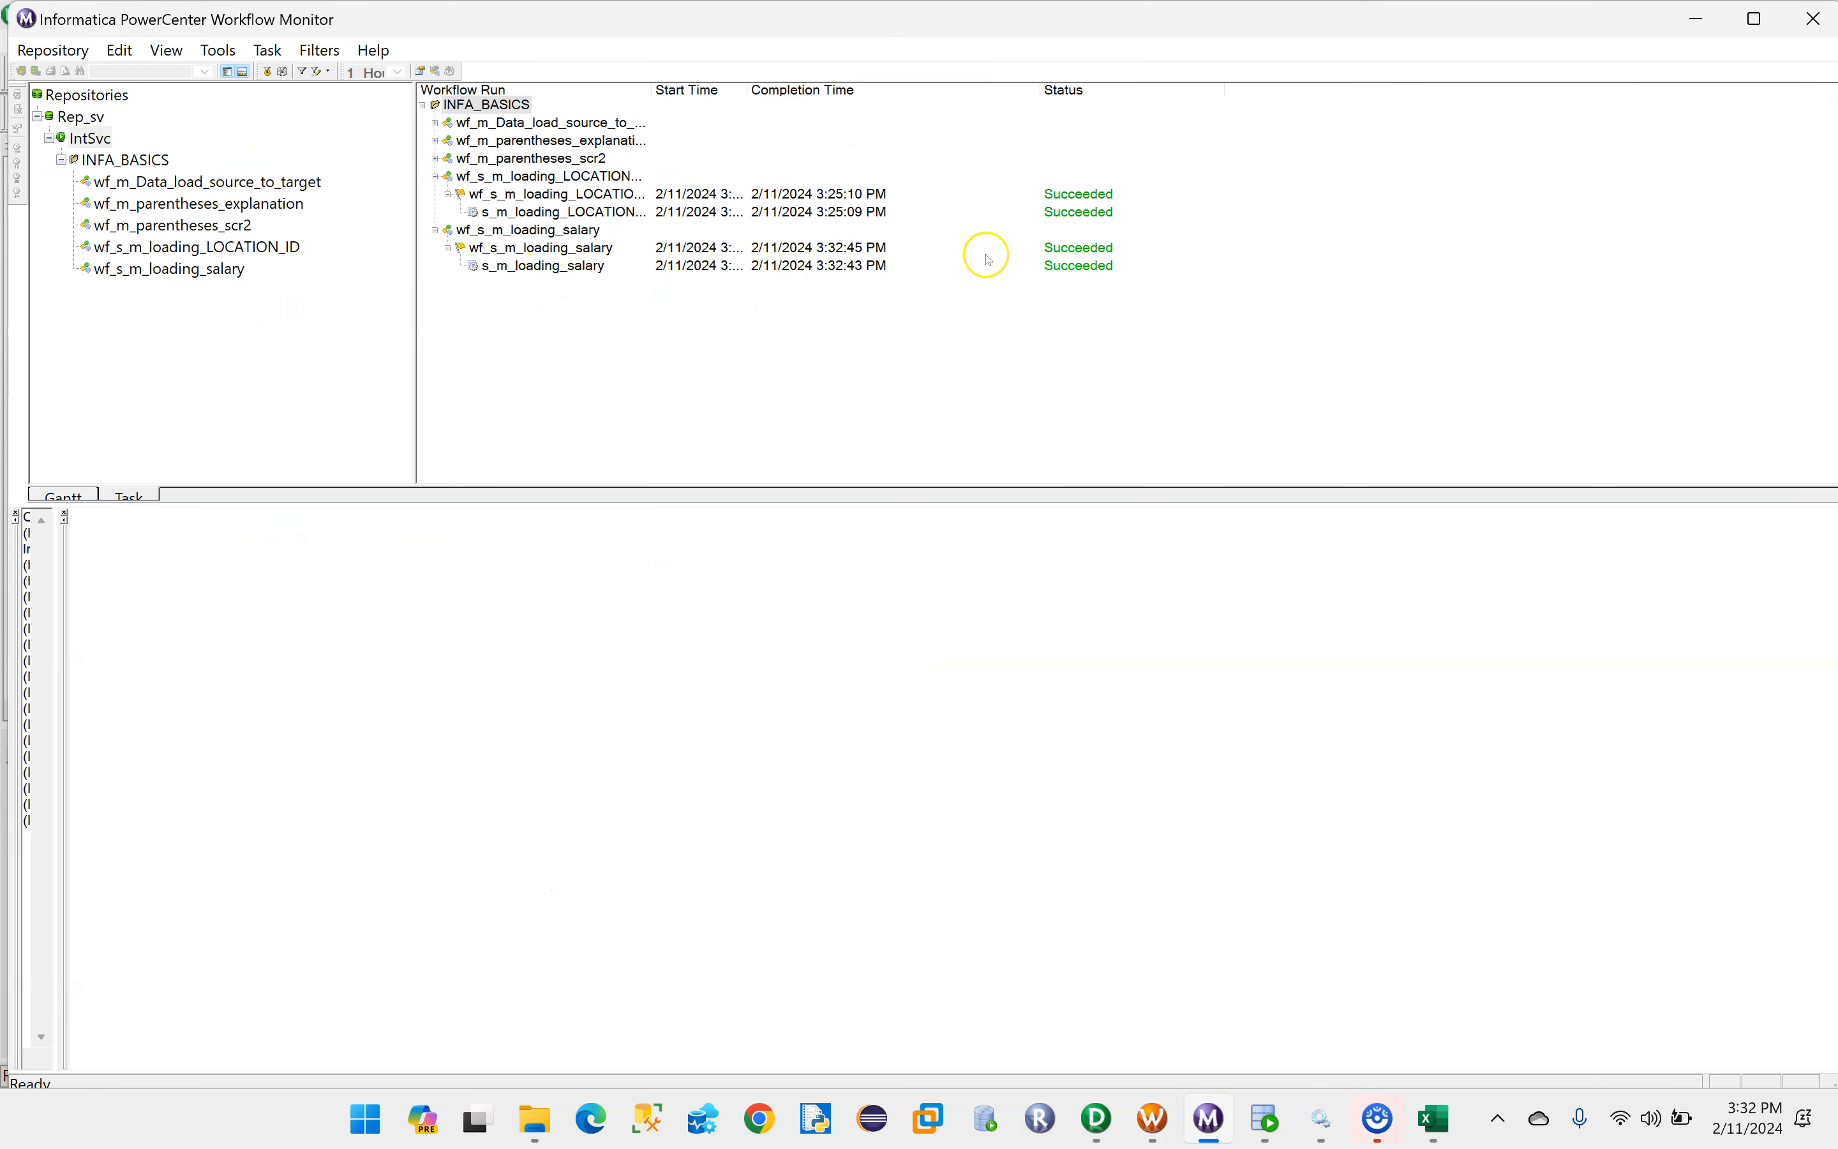
click(568, 271)
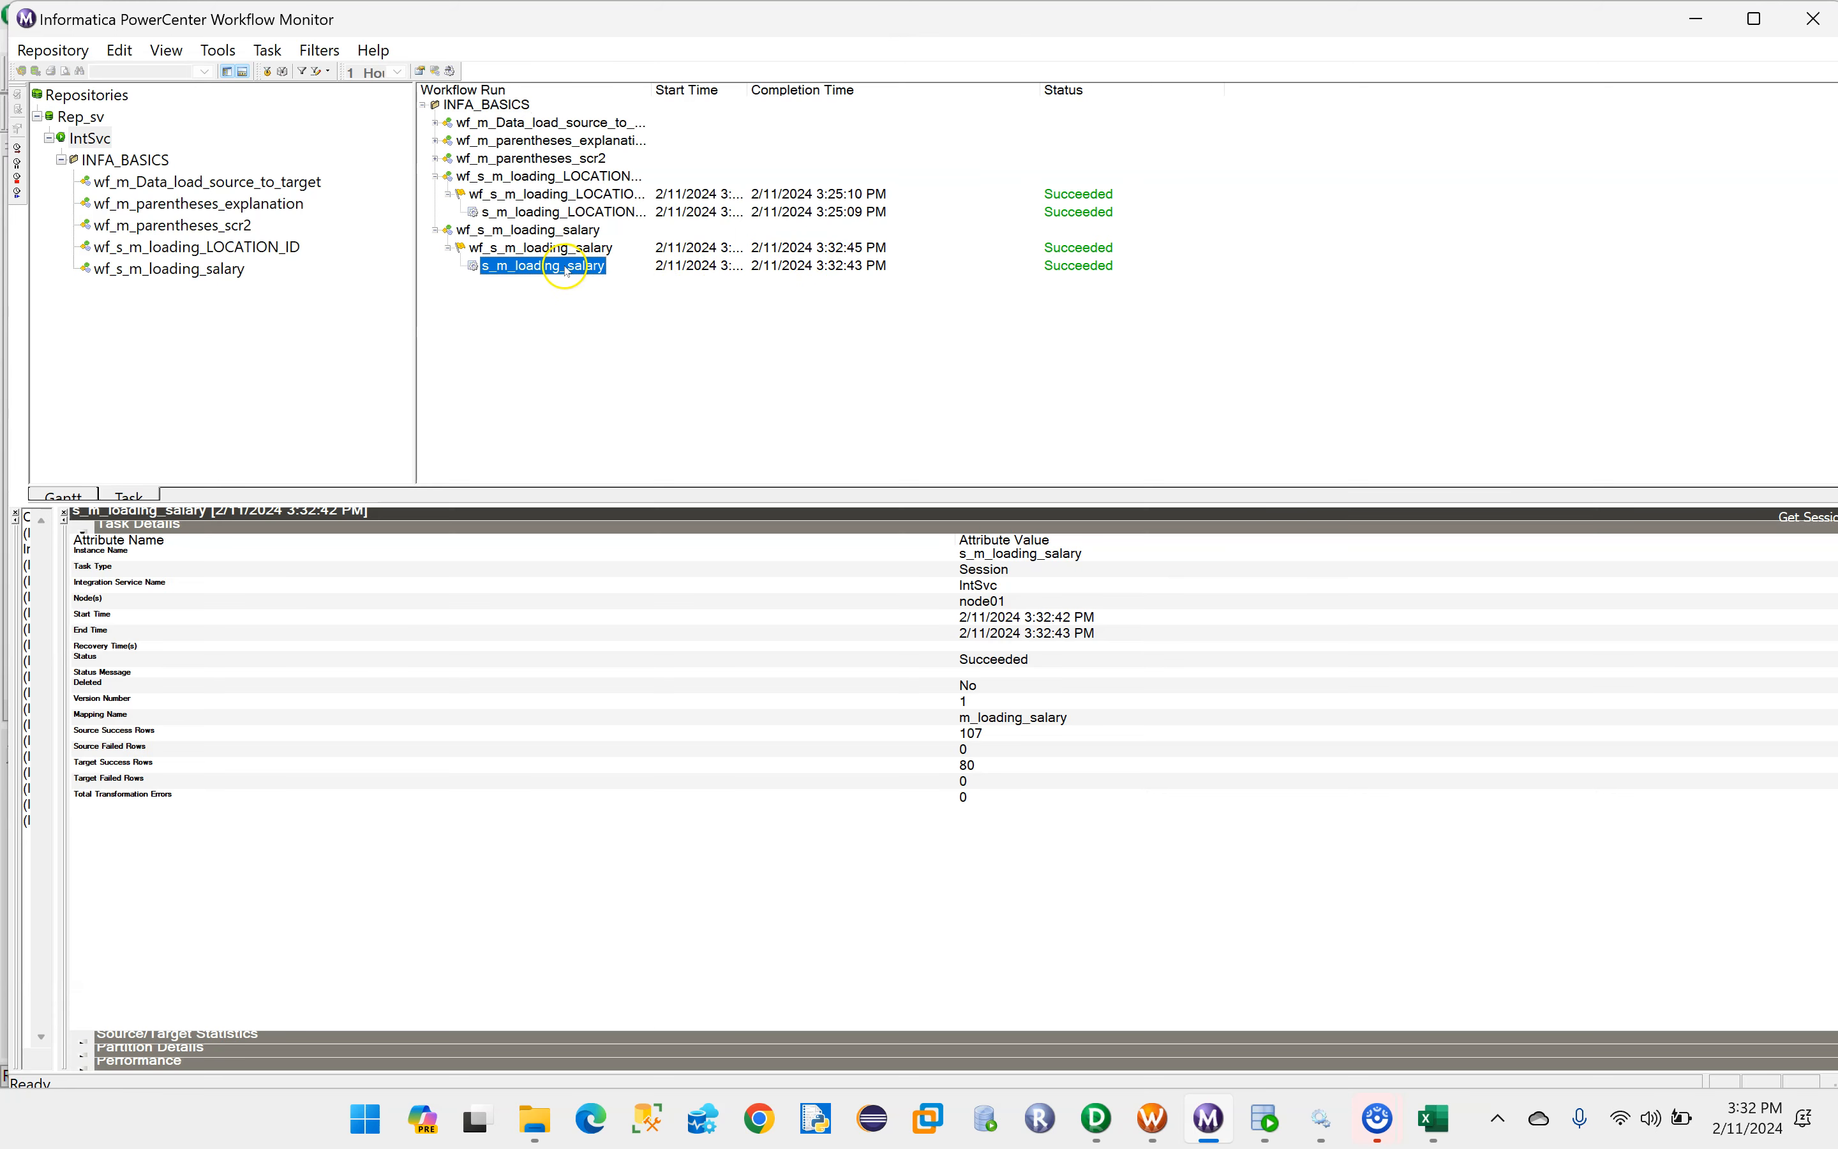
click(81, 526)
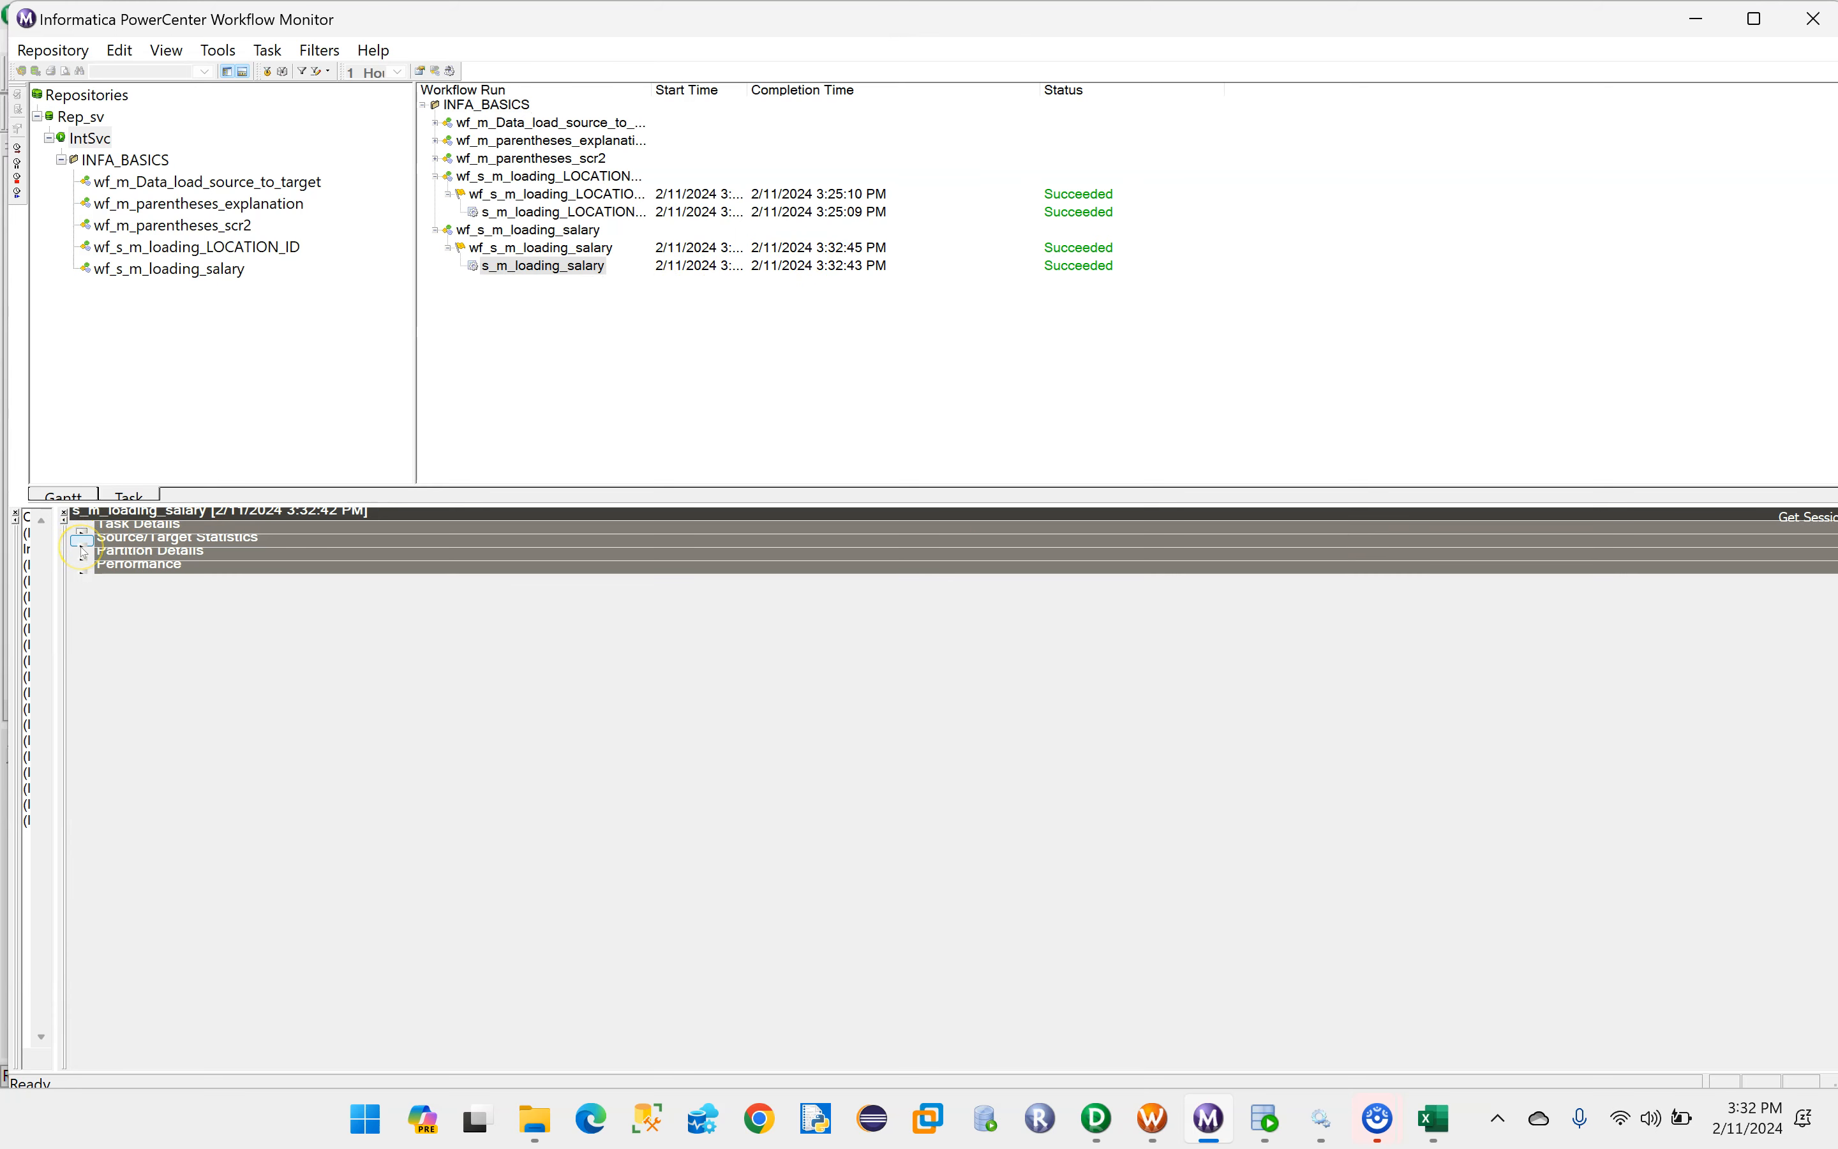
click(83, 542)
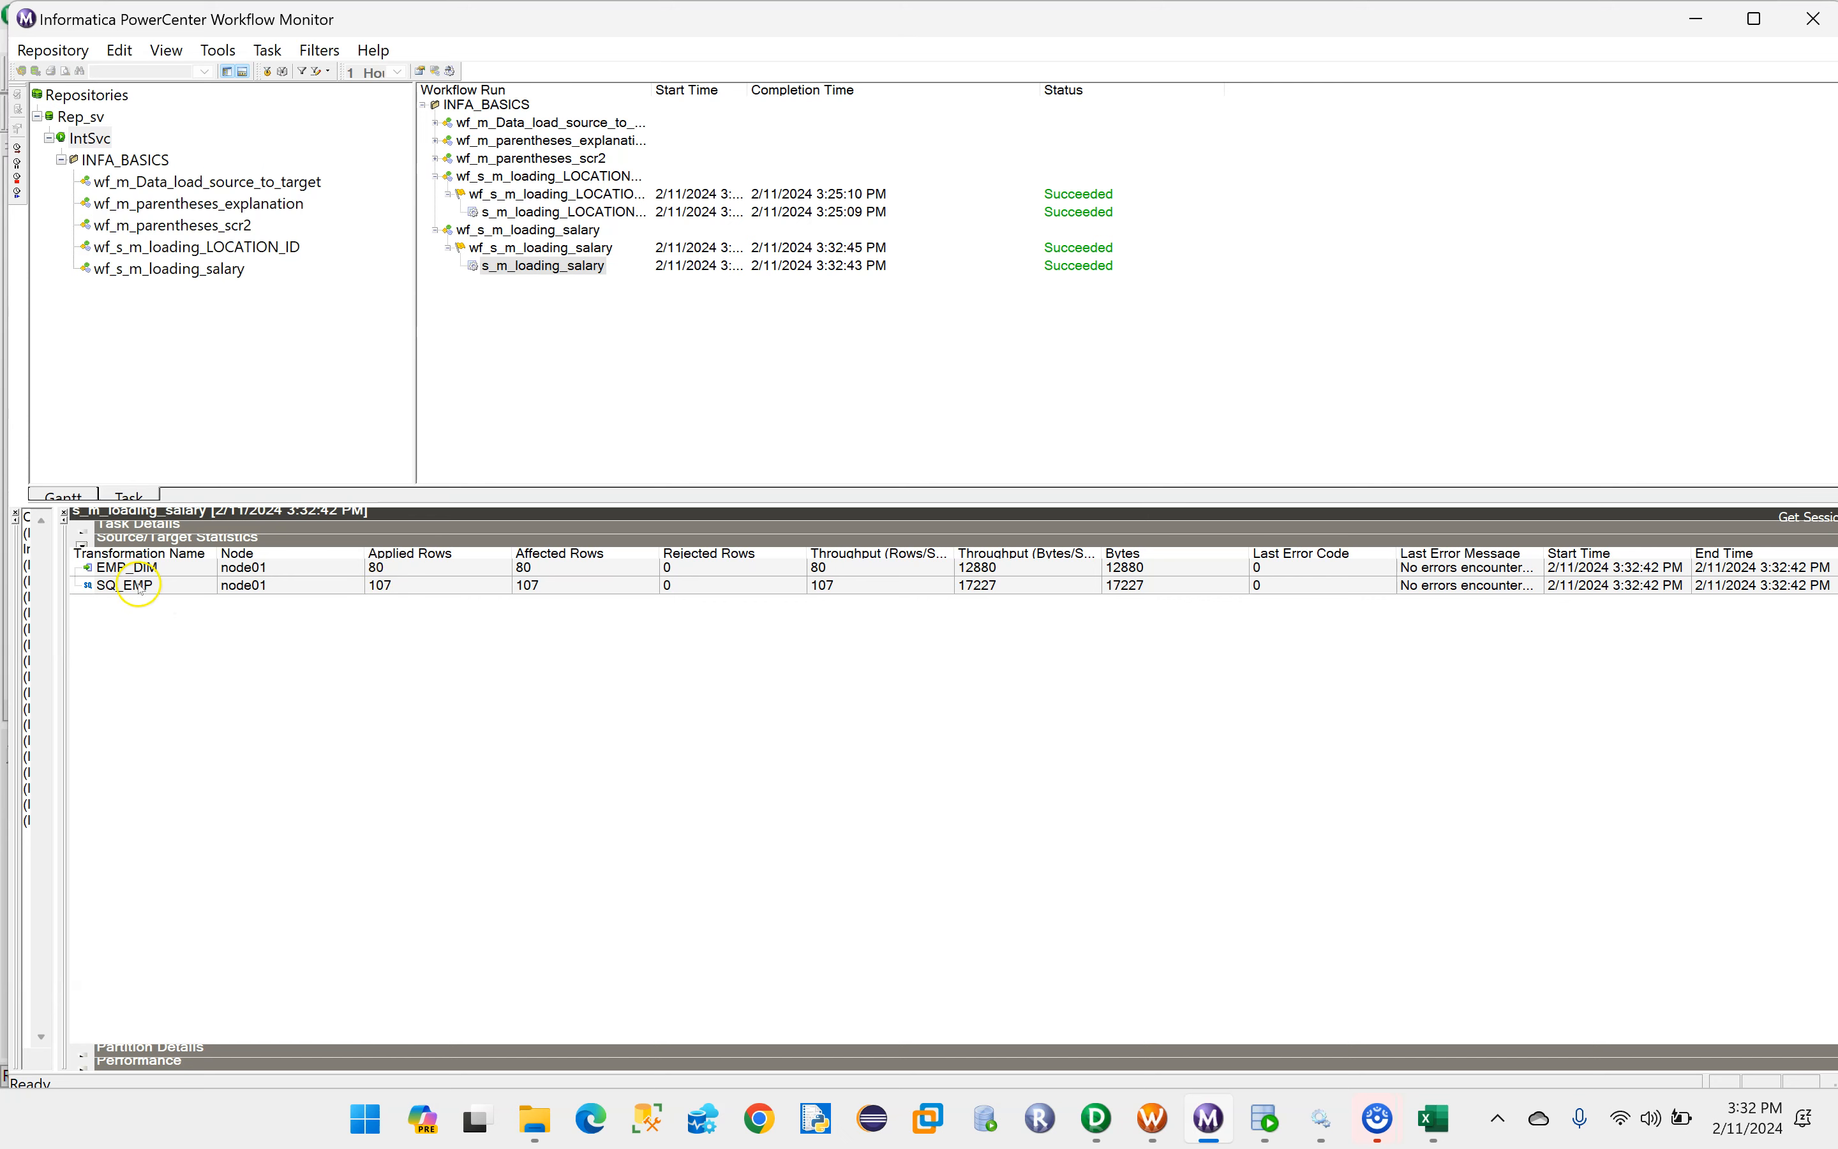
click(410, 569)
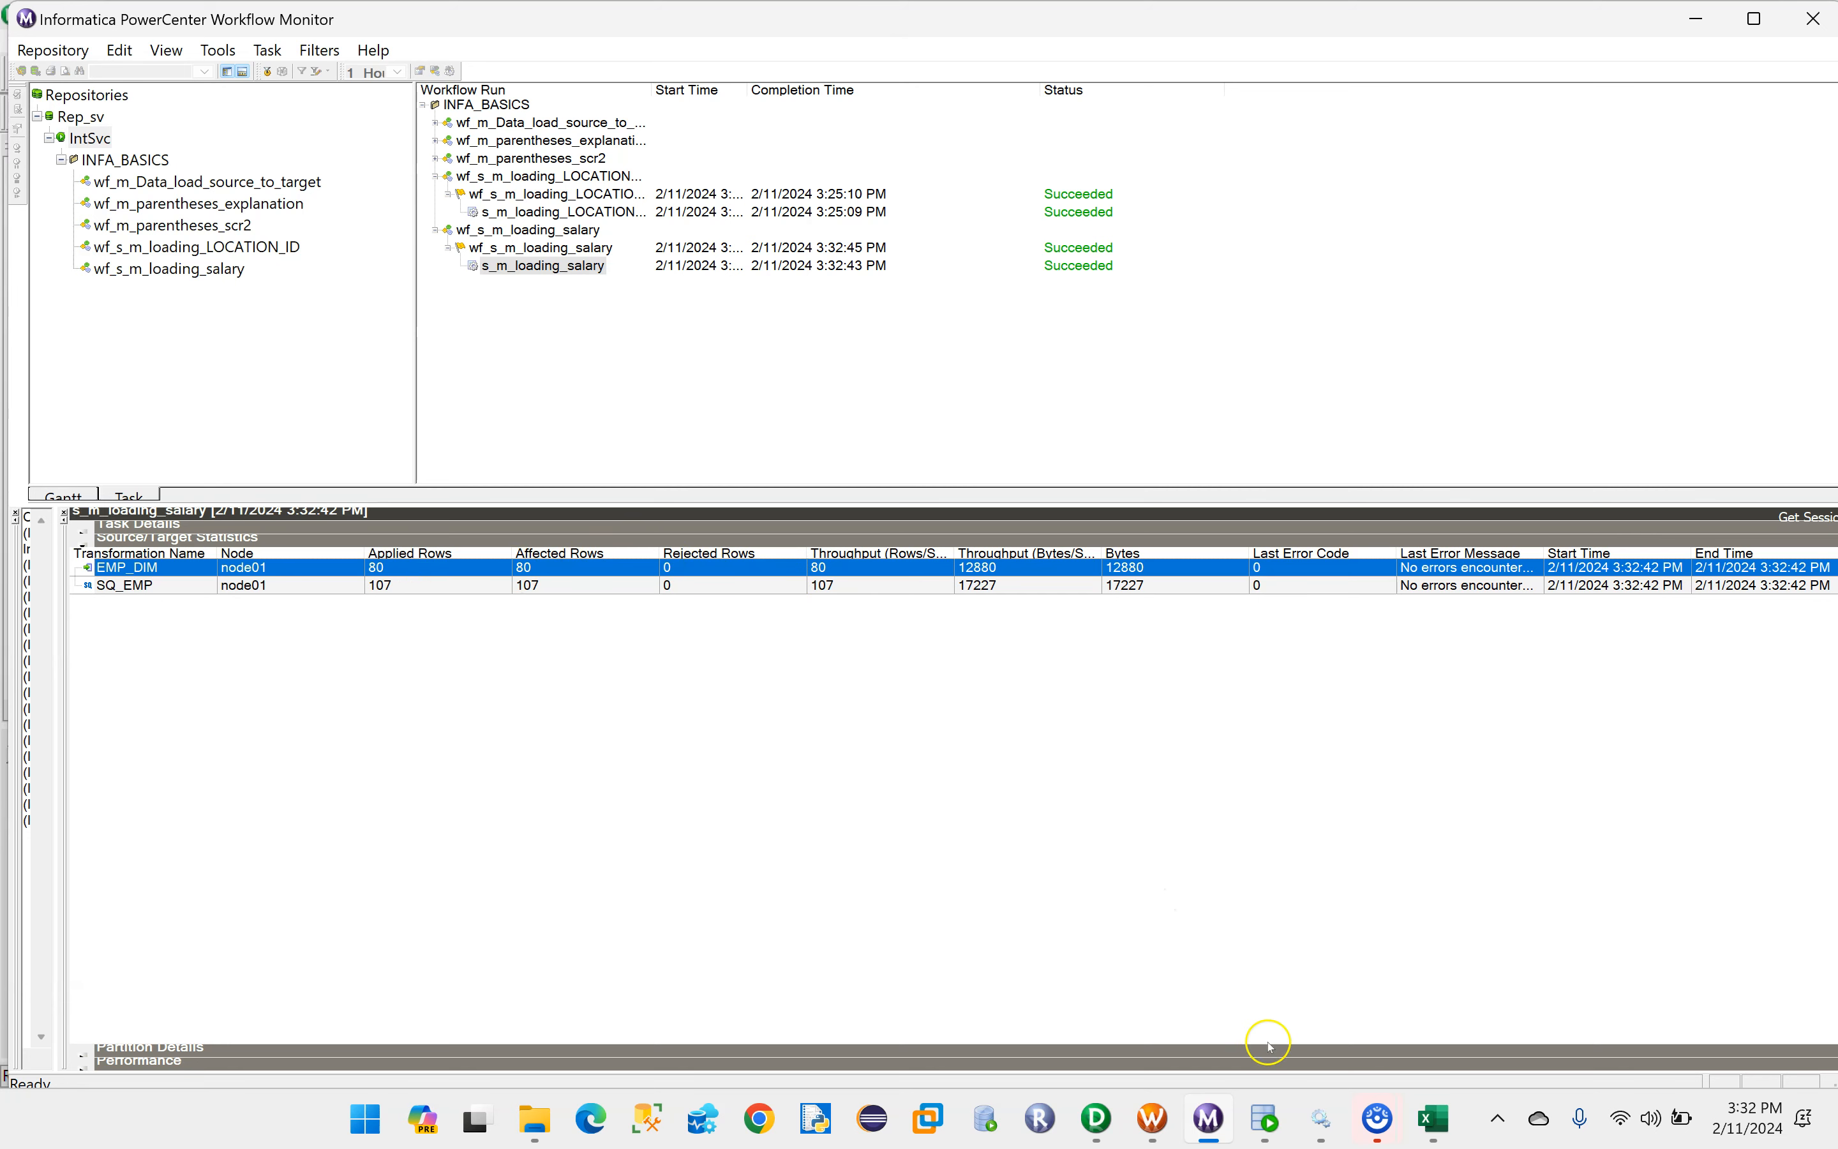
- Switch to Oracle SQL Developer, query all rows of EMP_DIM in INFA_TGT, and examine the SALARY column across the full result
click(1266, 1119)
click(604, 268)
key(ctrl+Return)
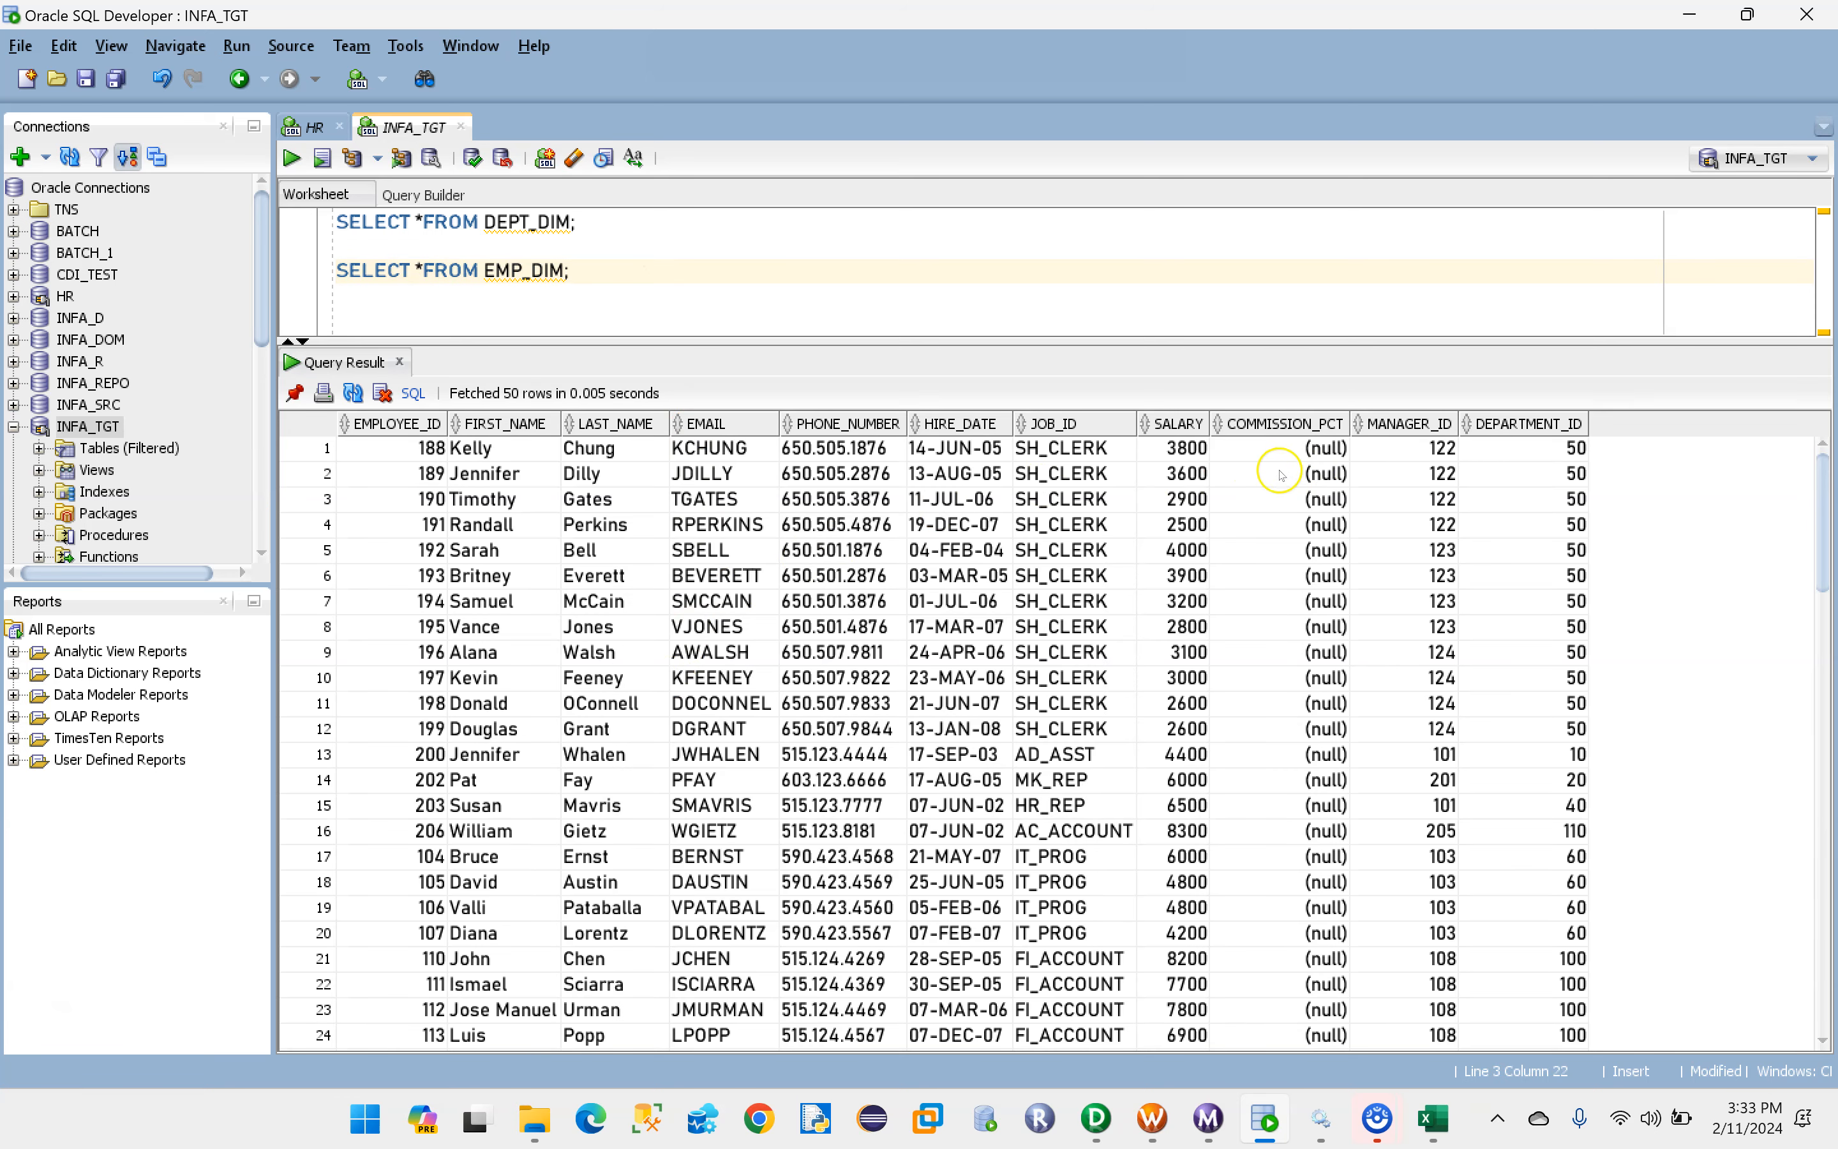
drag(1187, 450, 1190, 1081)
drag(1825, 760, 1831, 570)
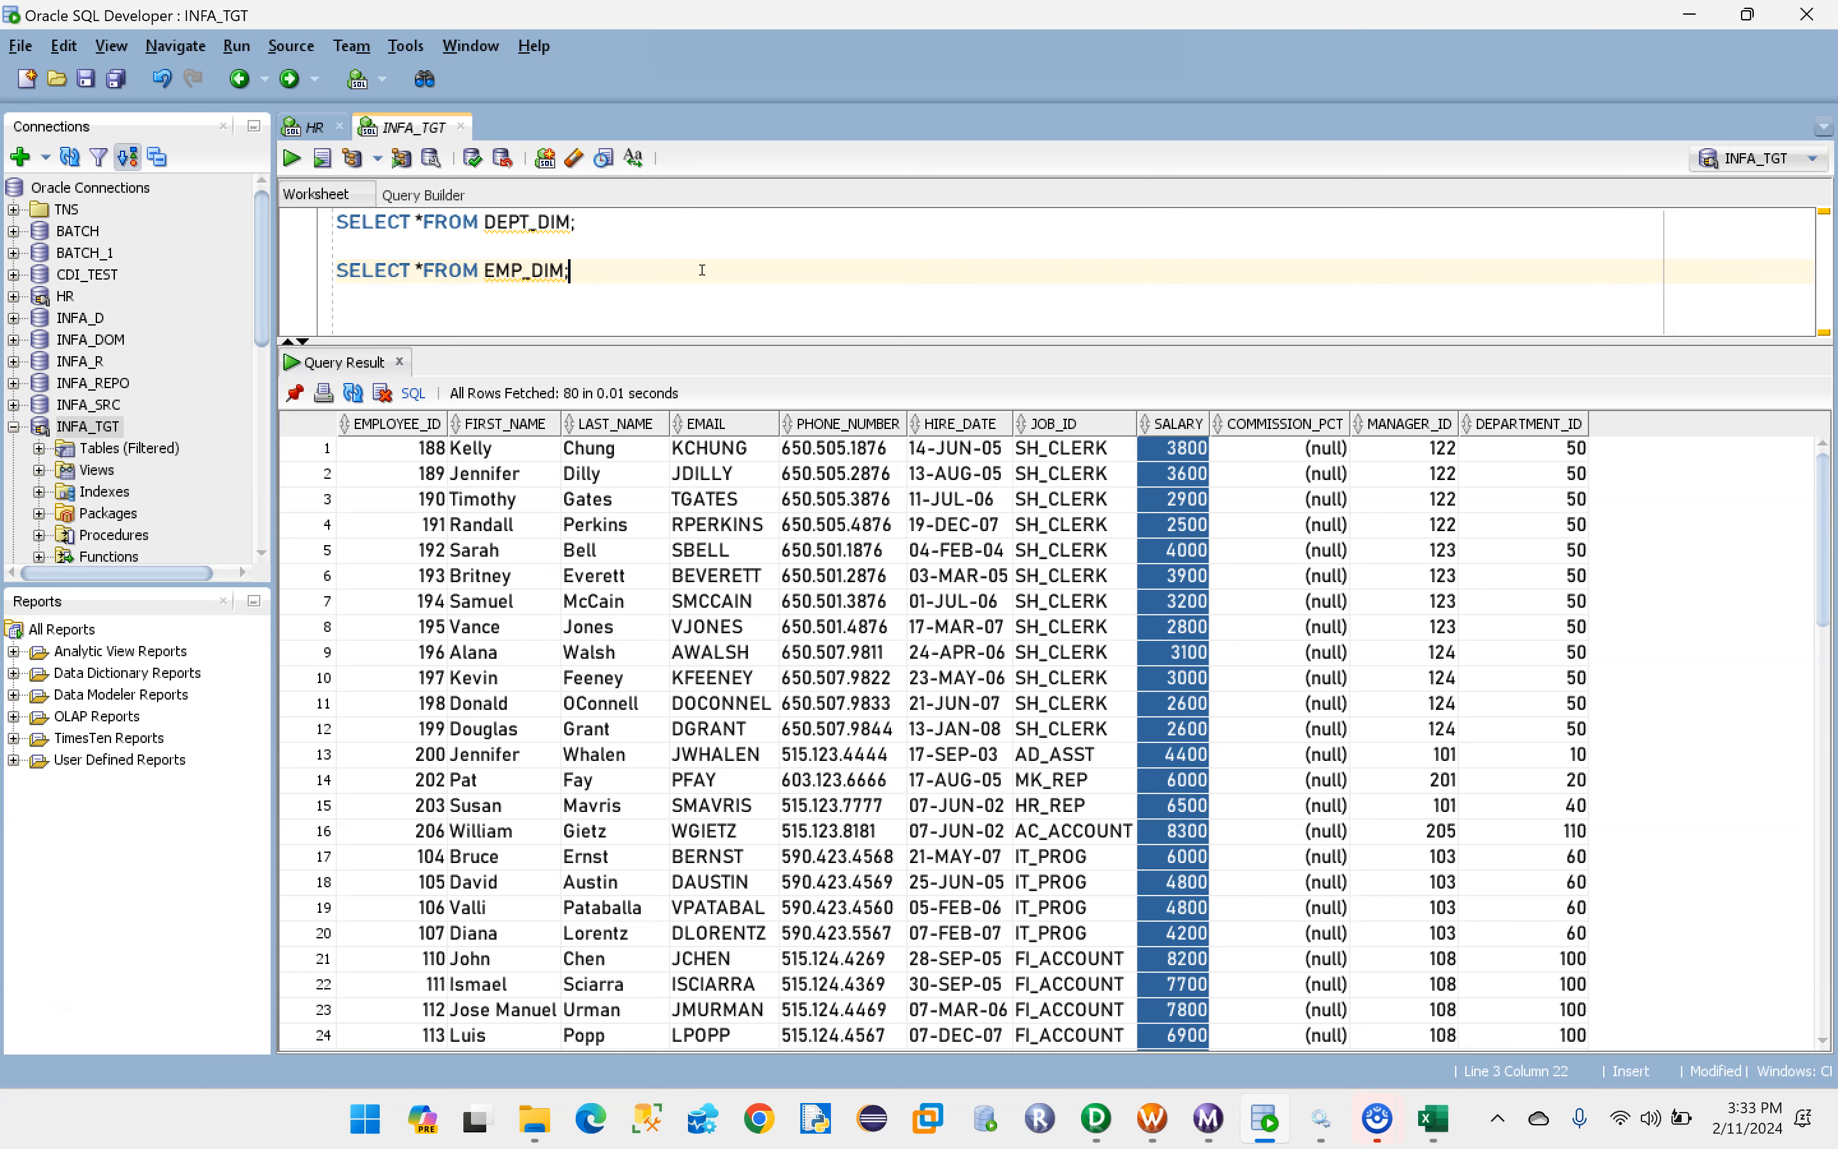
- Switch to the Filter Transformation workbook in Excel to consult the salary filter condition
click(1433, 1119)
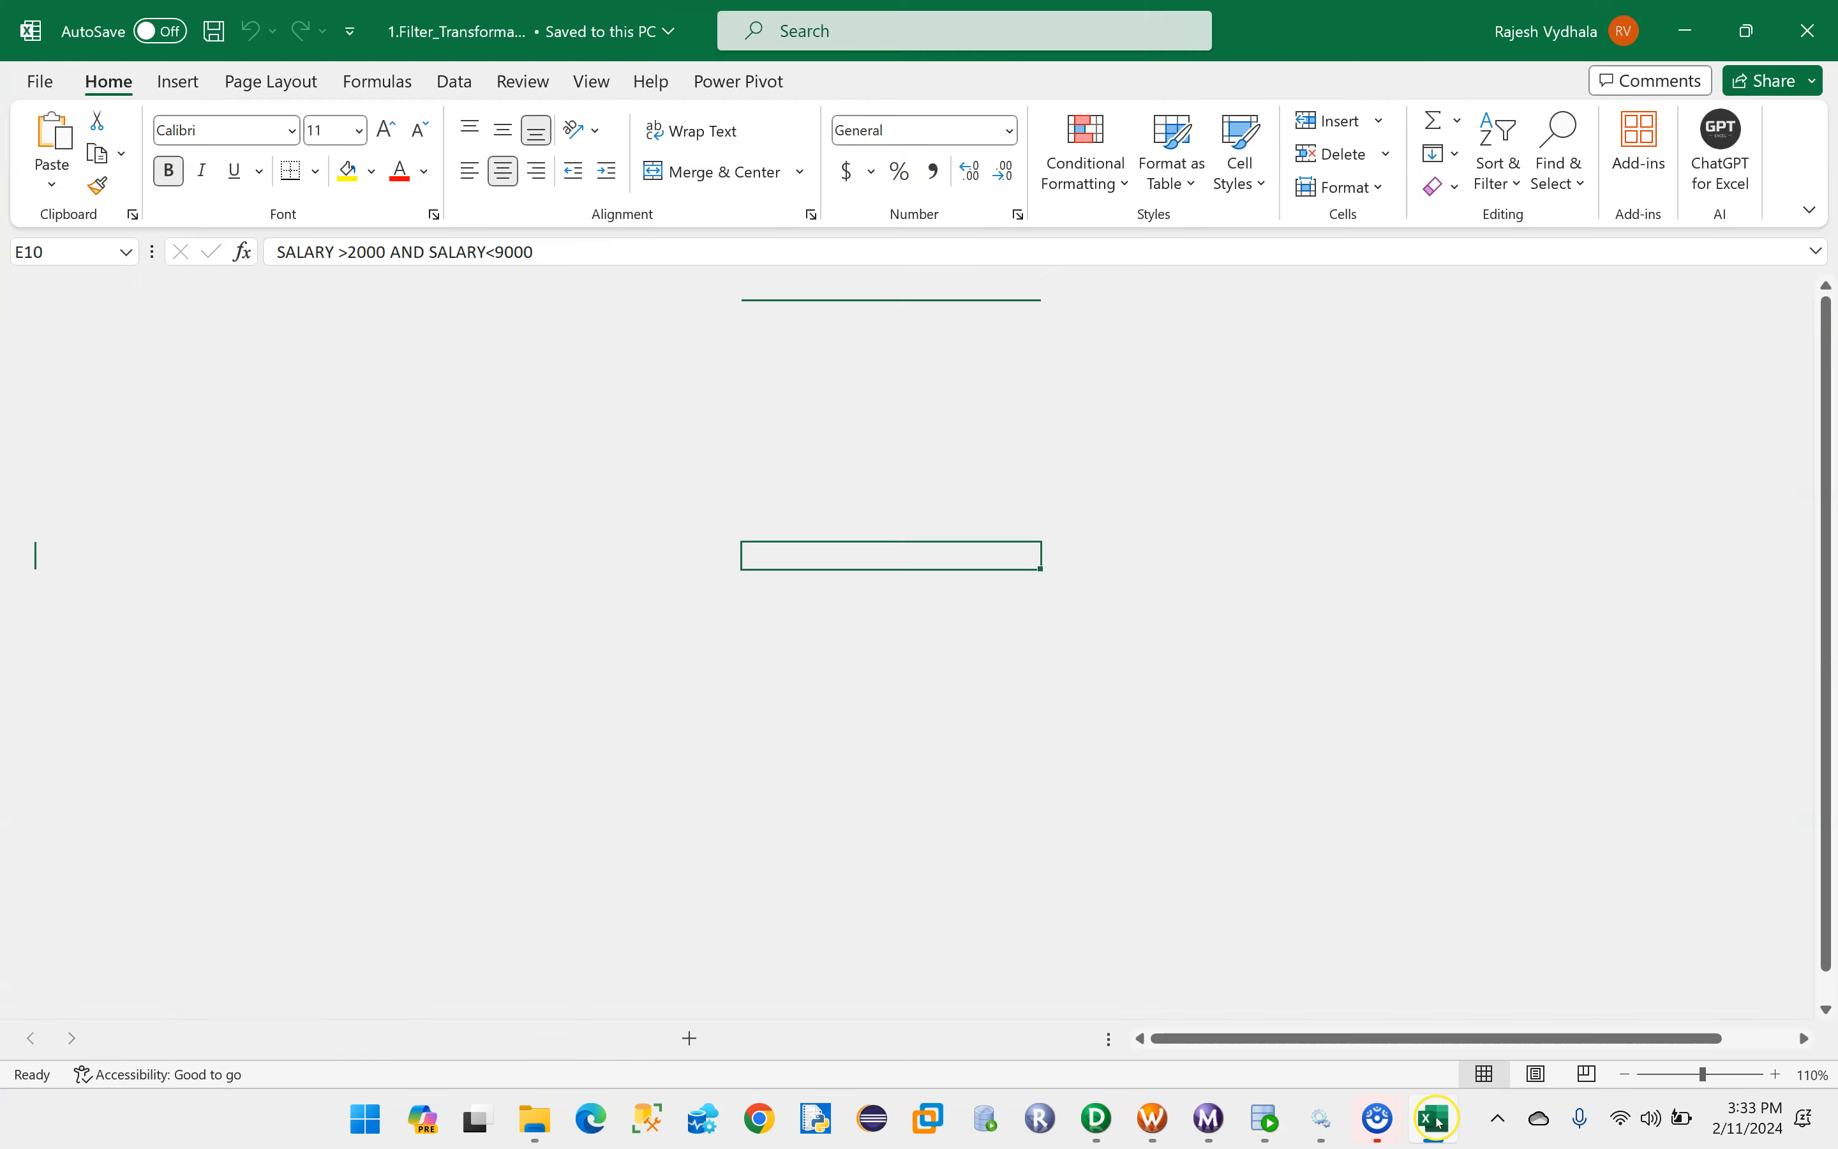